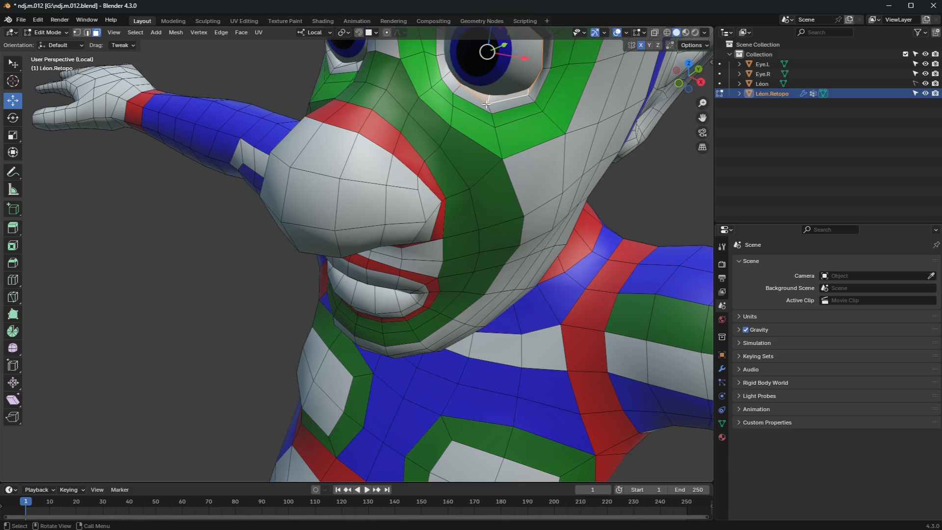
Delete the innermost ring of faces around each of the two eye openings.
key("x")
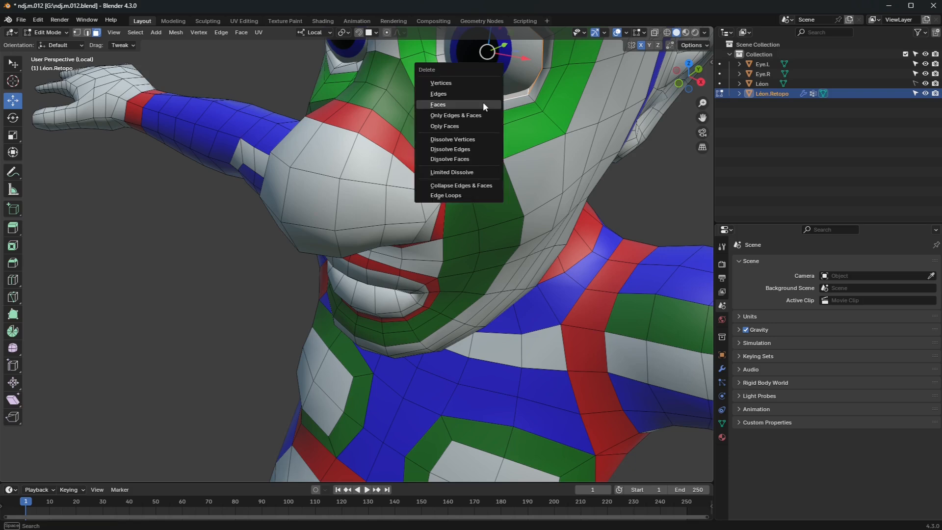
left_click(483, 101)
middle_click_drag(483, 101, 436, 119)
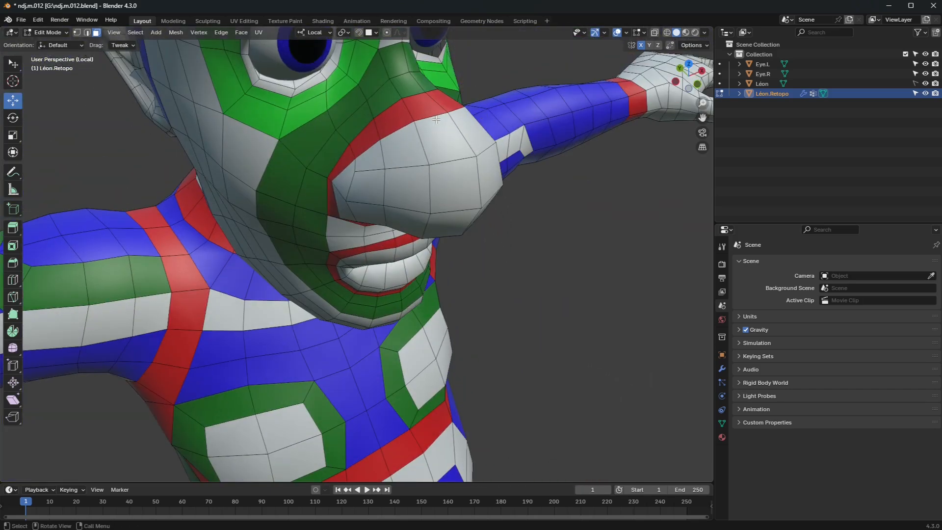
left_click(297, 81, "alt")
key("x")
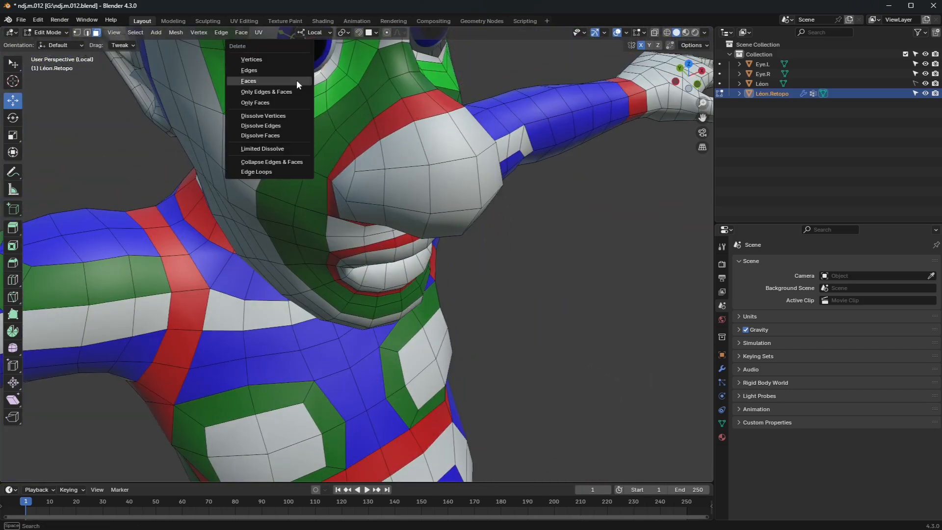
left_click(297, 81)
Select the remaining face loops behind both eyeballs inside the head and delete their faces.
middle_click_drag(297, 81, 411, 299)
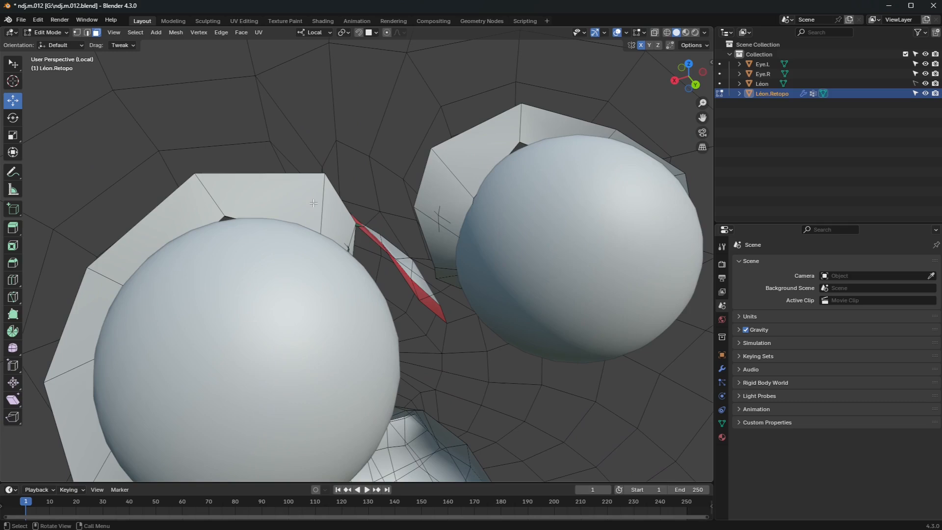
left_click(313, 203, "alt")
left_click(454, 171, "alt+shift")
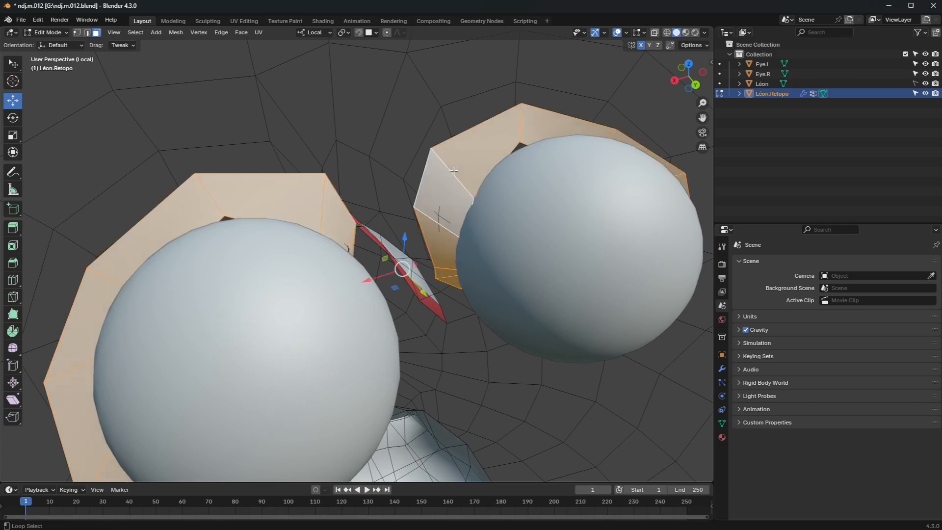
key("x")
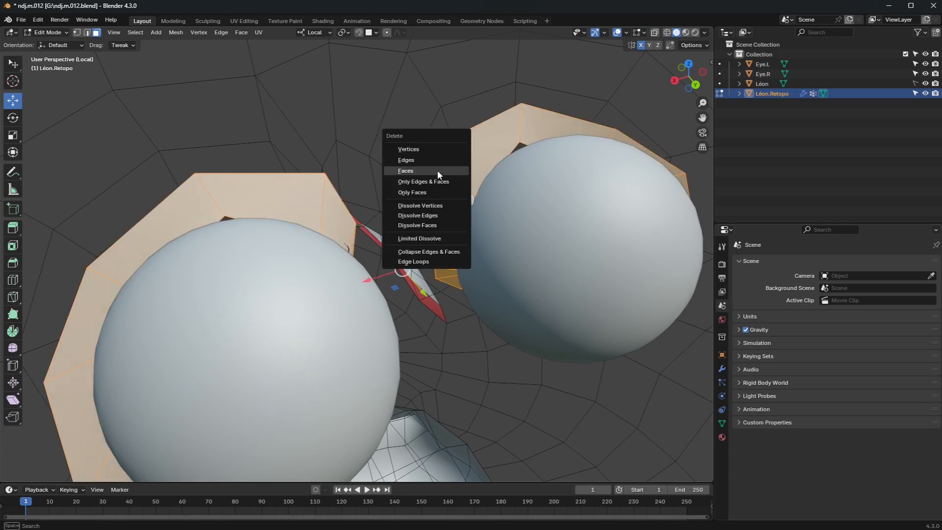
left_click(437, 170)
Remove the Multires modifier from the Léon.Retopo mesh.
middle_click_drag(358, 191, 553, 160)
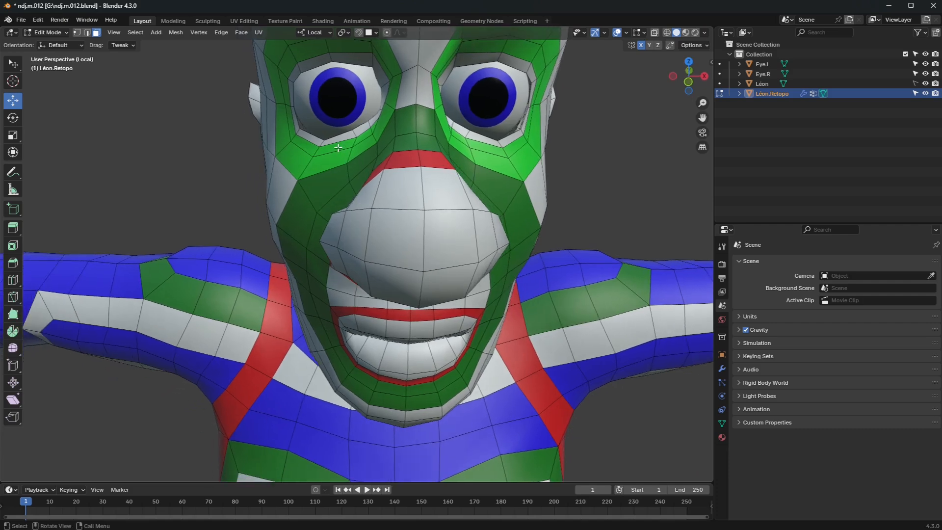
scroll(338, 153, "down", 3)
scroll(340, 153, "up", 3)
scroll(340, 152, "down", 3)
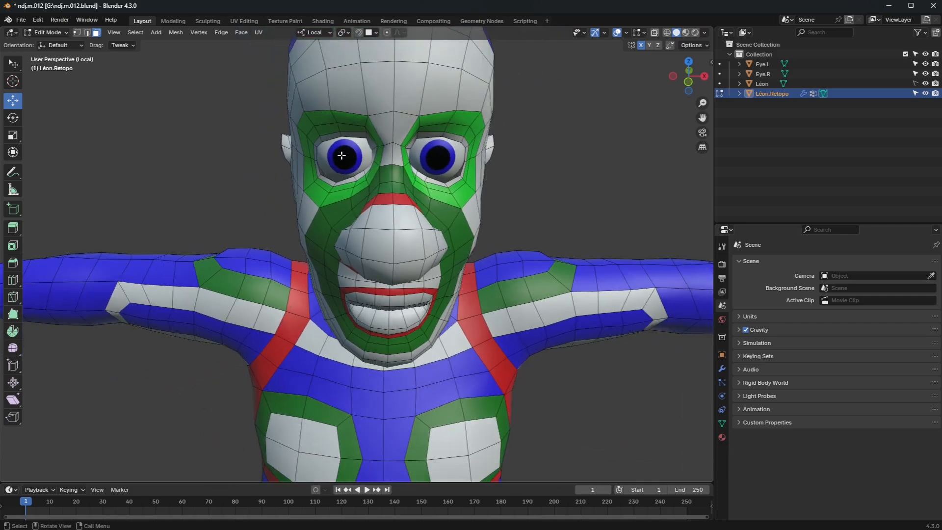
scroll(340, 154, "up", 1)
scroll(341, 155, "down", 1)
scroll(342, 156, "down", 2)
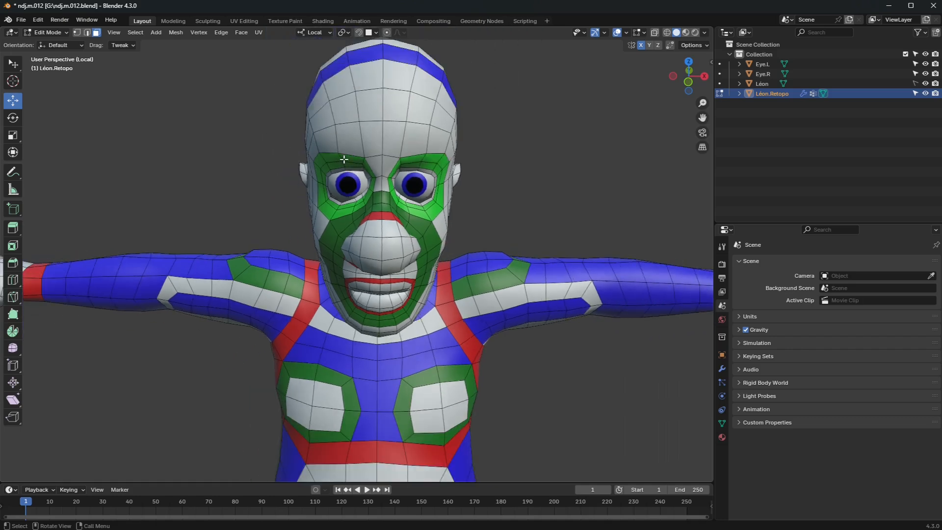
middle_click_drag(342, 156, 327, 185)
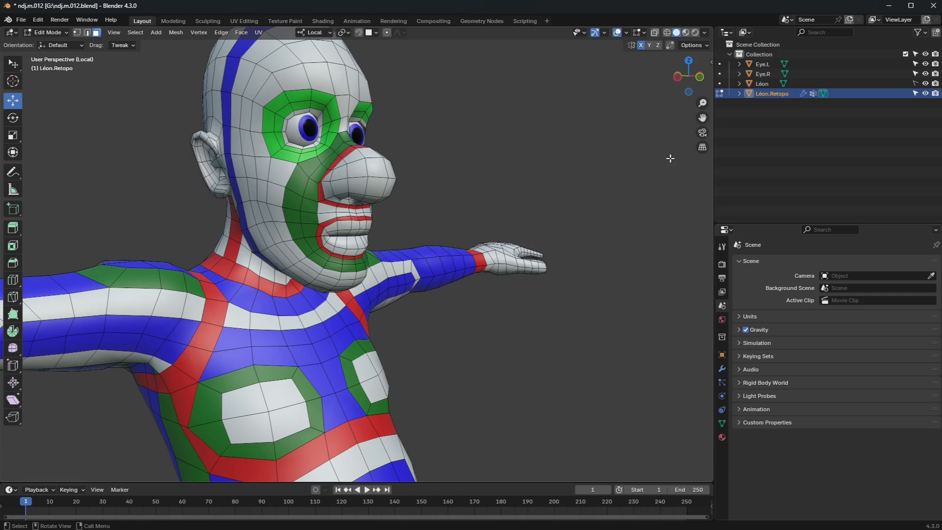
left_click(722, 369)
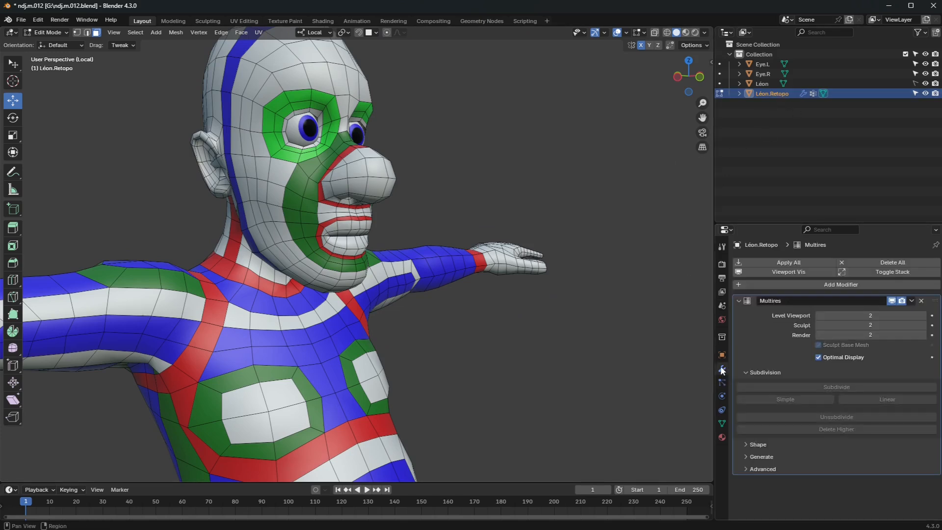
left_click(921, 301)
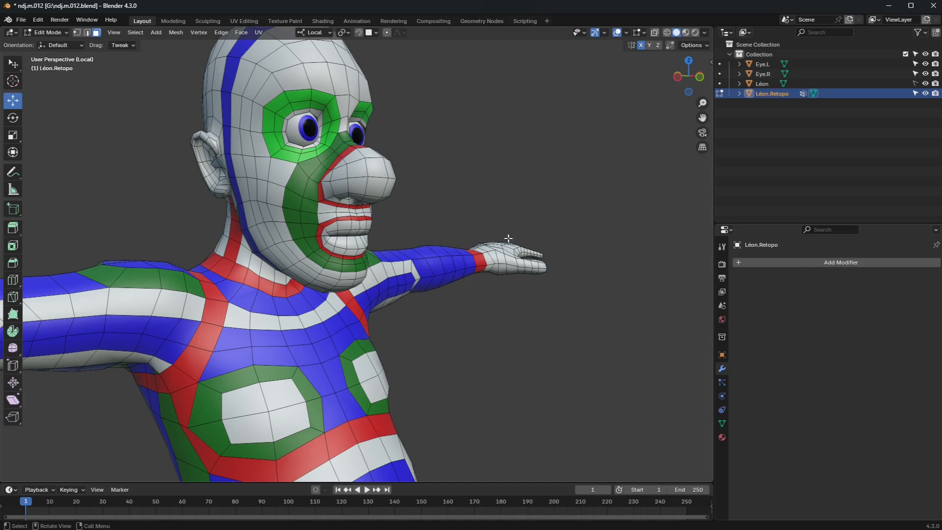
Switch the Léon.Retopo mesh to vertex selection in Edit Mode and clear the selection.
middle_click_drag(503, 227, 464, 241)
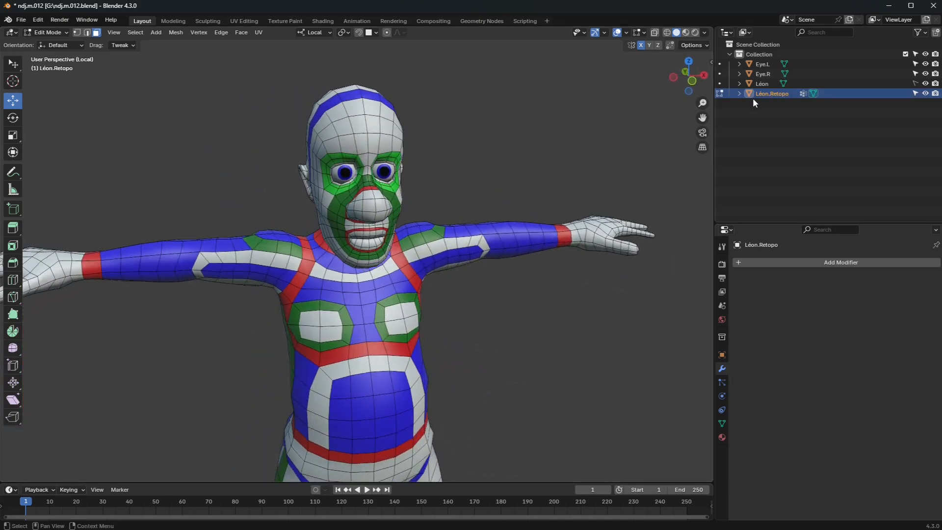
scroll(463, 196, "up", 3)
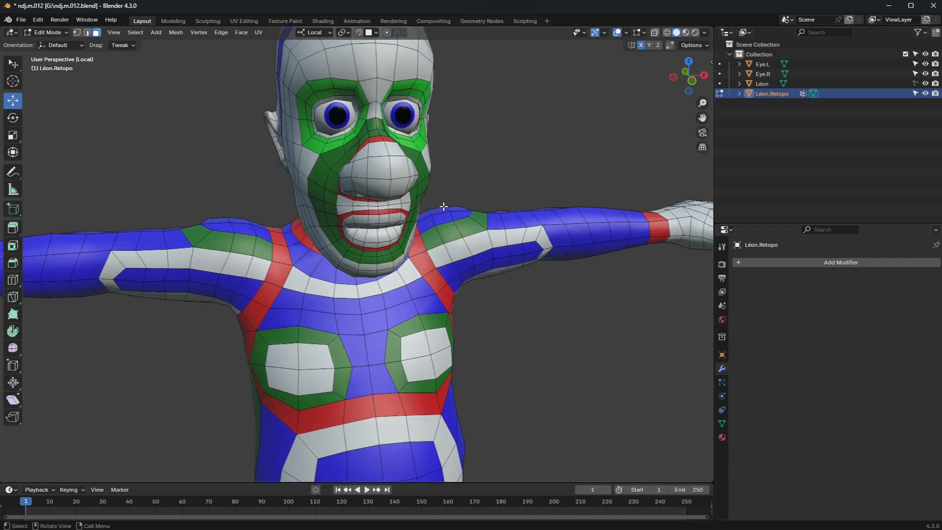
scroll(440, 204, "down", 2)
middle_click_drag(444, 210, 511, 225)
left_click(337, 200)
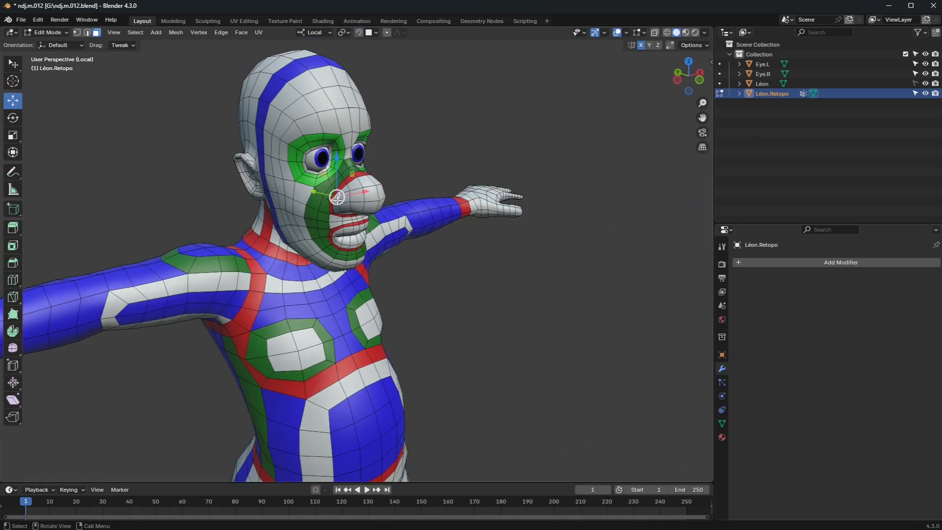
key("Tab")
key("Tab")
key("1")
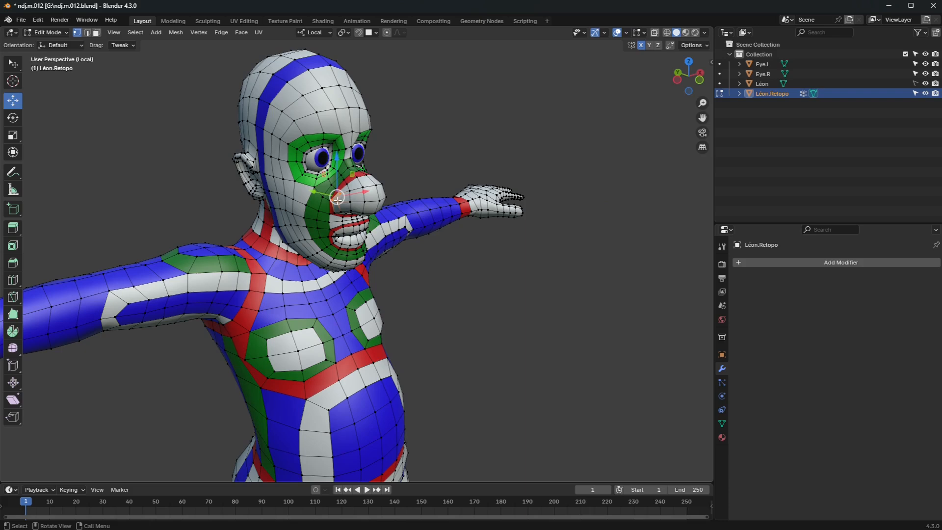
left_click(529, 266)
Show the mesh's vertex groups and remove the Eye group.
left_click(722, 423)
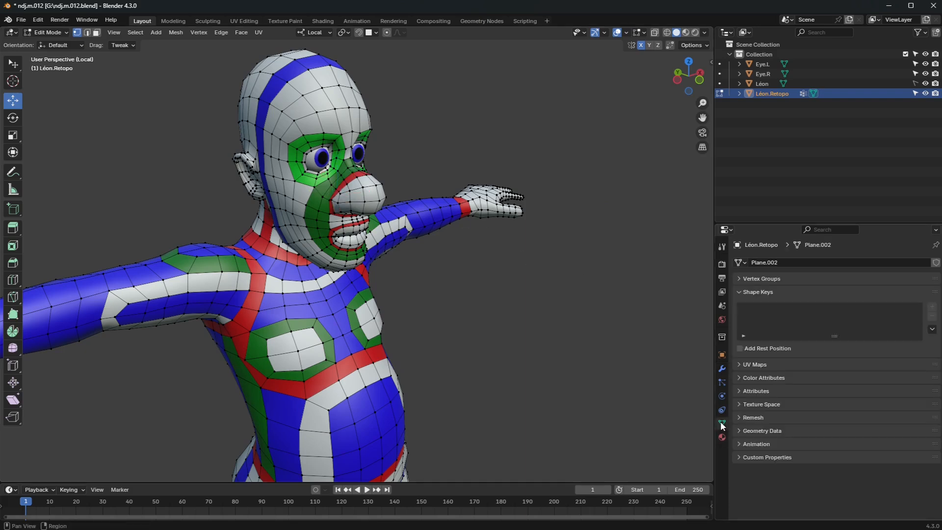
left_click(780, 297)
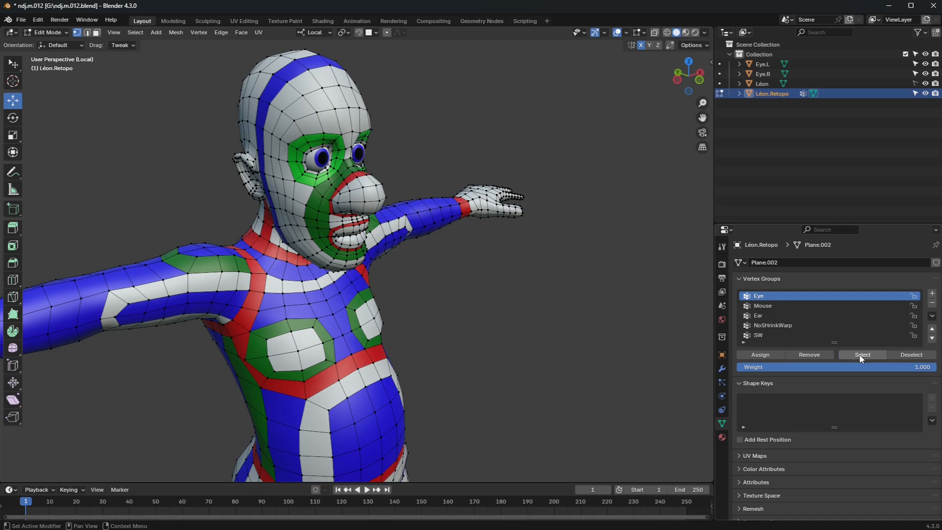
middle_click_drag(481, 228, 432, 223)
scroll(387, 206, "up", 5)
middle_click_drag(328, 169, 372, 231)
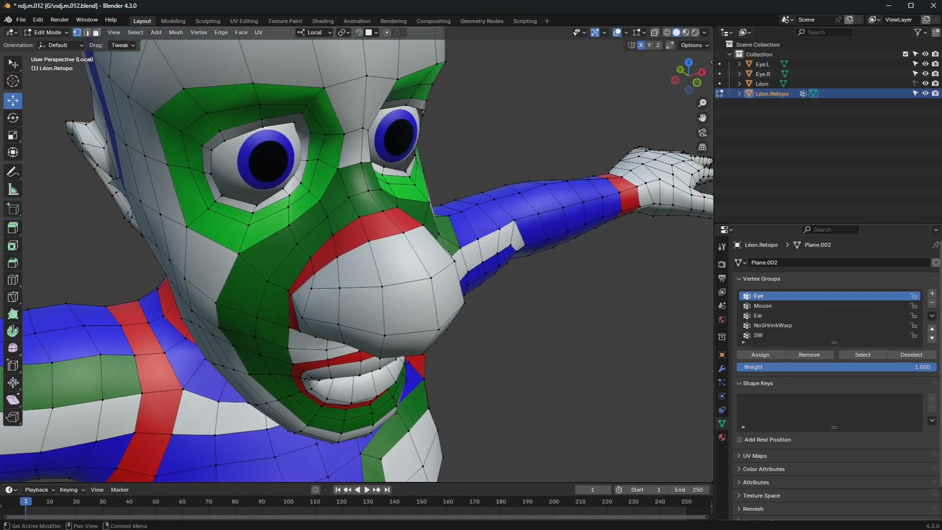
left_click(933, 303)
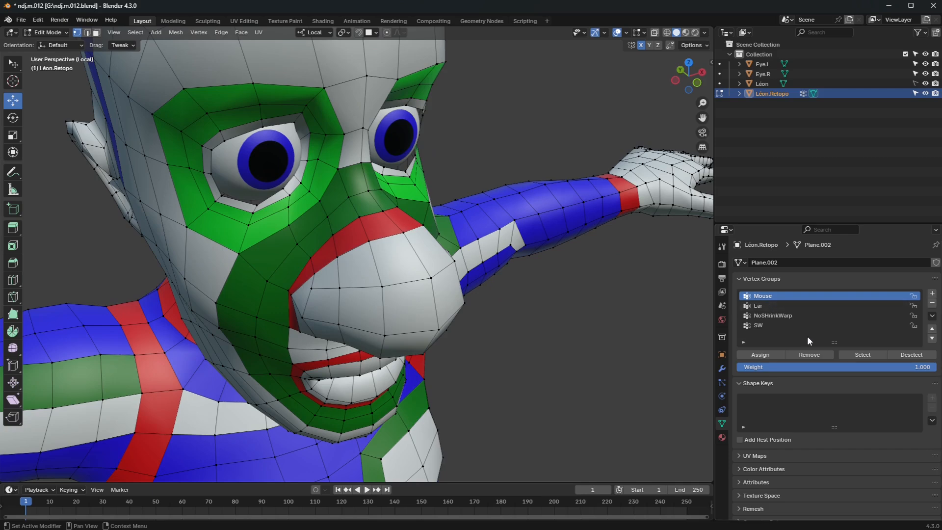
Select the vertices of the Mouse, Ear and NoSHrinkWarp vertex groups together.
left_click(859, 355)
middle_click_drag(507, 357, 524, 346)
left_click(787, 306)
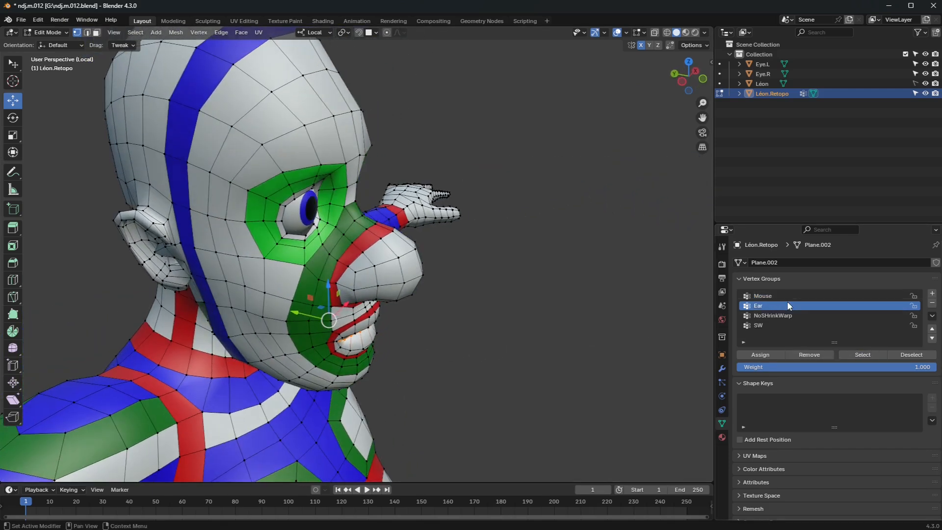
left_click(860, 356)
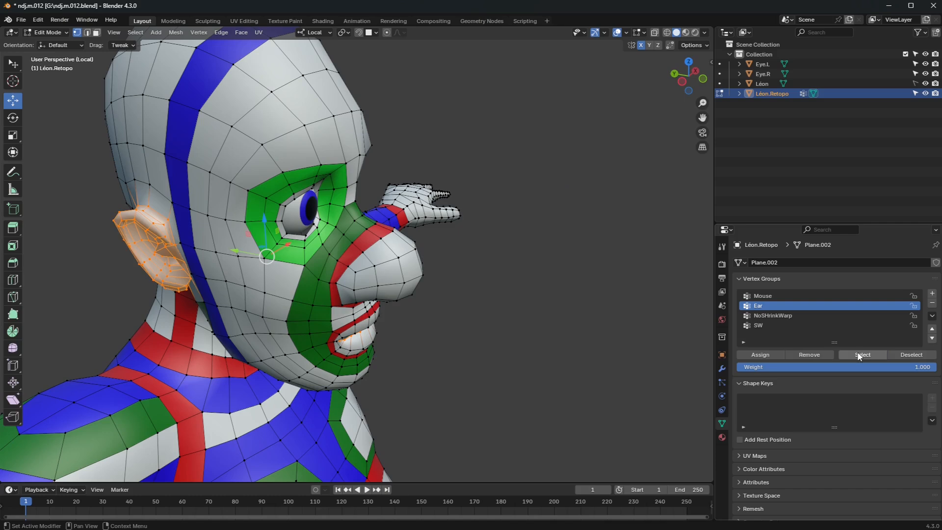
left_click(785, 316)
left_click(860, 356)
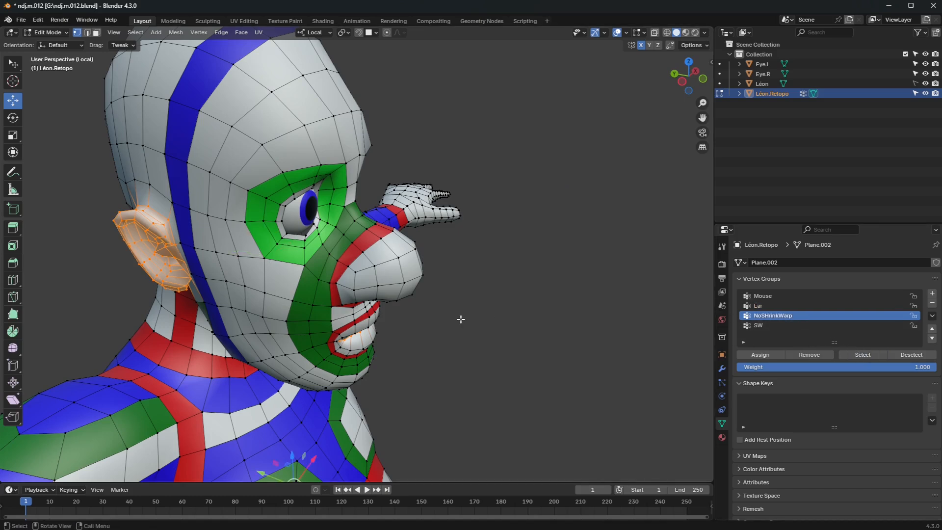
Add the edge loops around both eye openings to the current vertex selection.
scroll(461, 320, "down", 7)
middle_click_drag(447, 327, 433, 235)
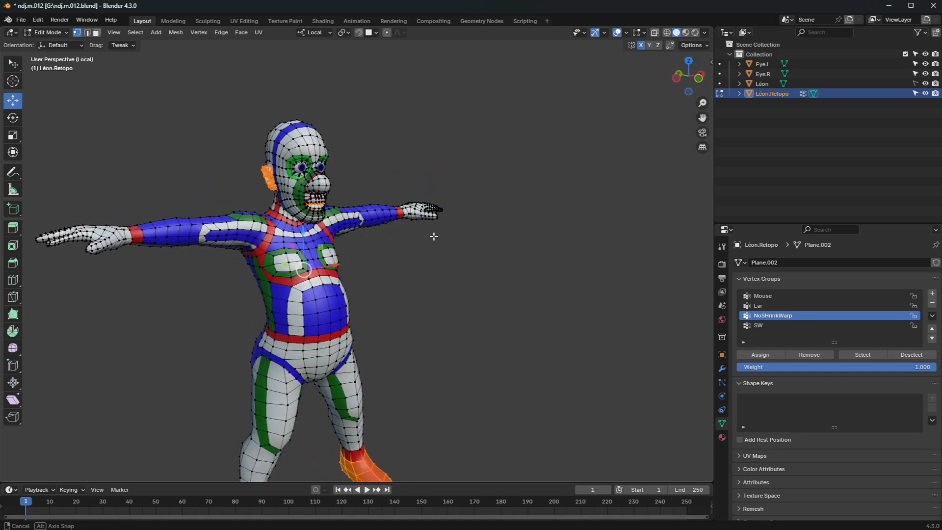
scroll(373, 218, "up", 4)
middle_click_drag(363, 216, 483, 386, "shift")
scroll(350, 270, "up", 4)
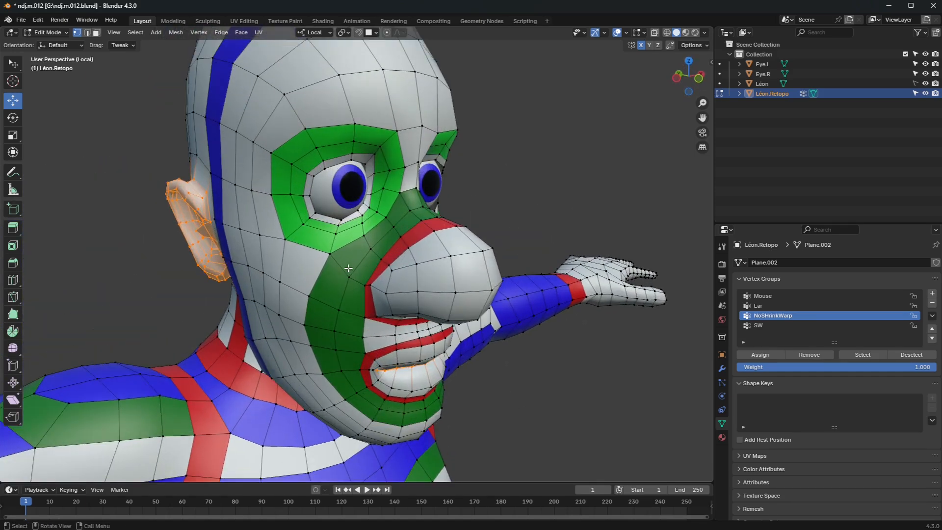
left_click(314, 212, "alt+shift")
middle_click_drag(493, 187, 437, 185)
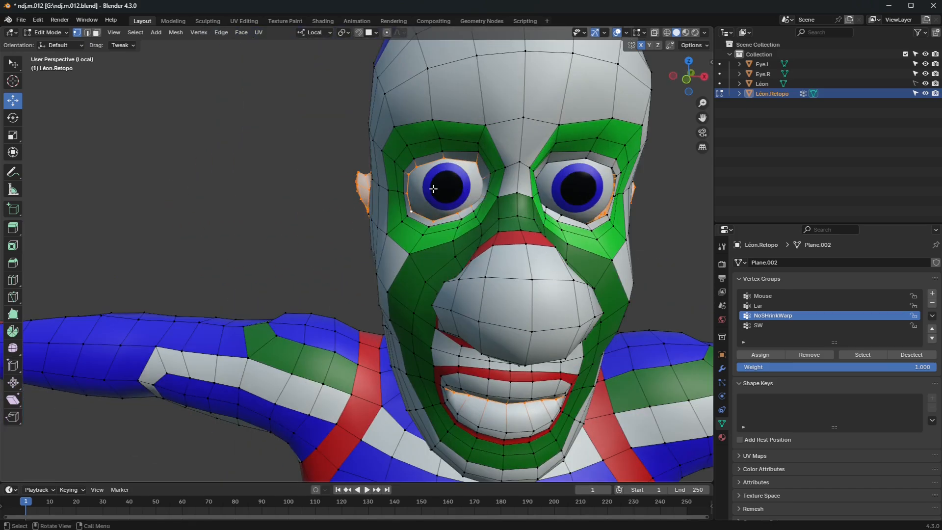
left_click(586, 158, "alt+shift")
middle_click_drag(641, 236, 668, 246)
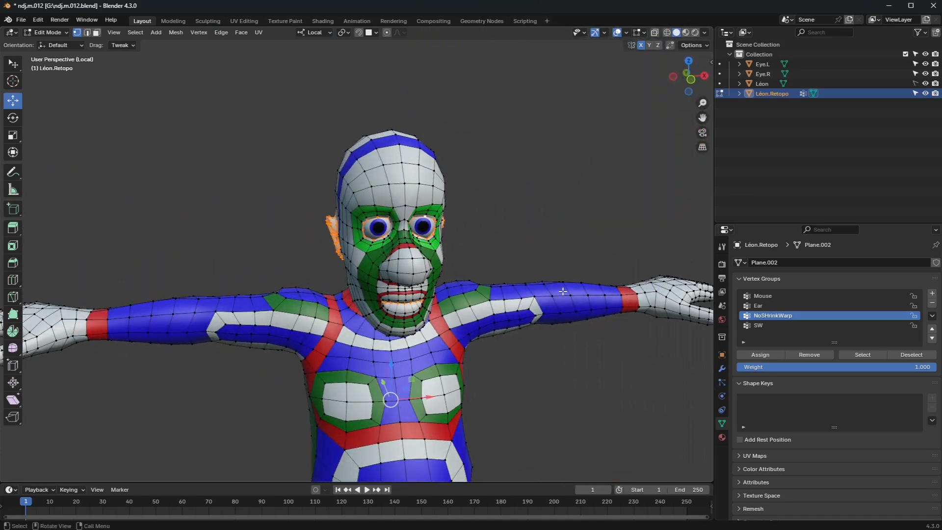
Replace the SW vertex group with a new group and assign the inverted vertex selection to it.
left_click(769, 323)
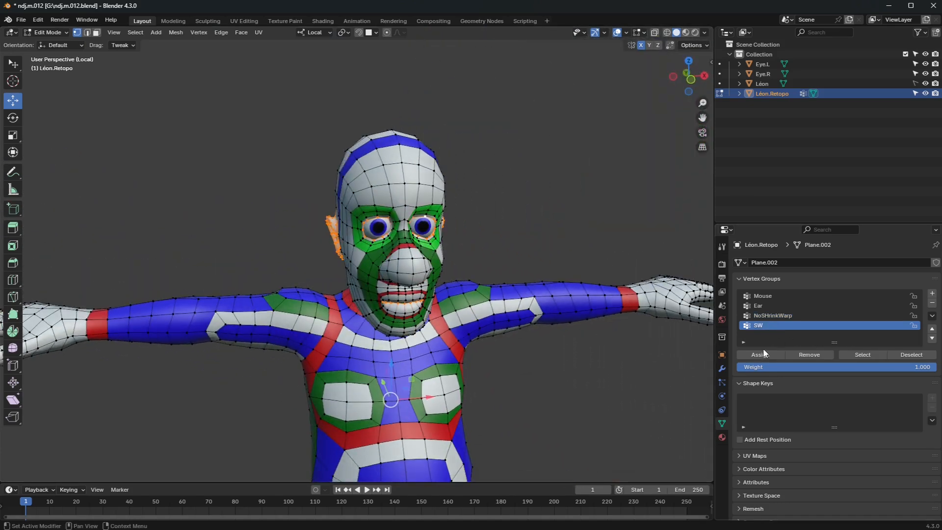
left_click(932, 303)
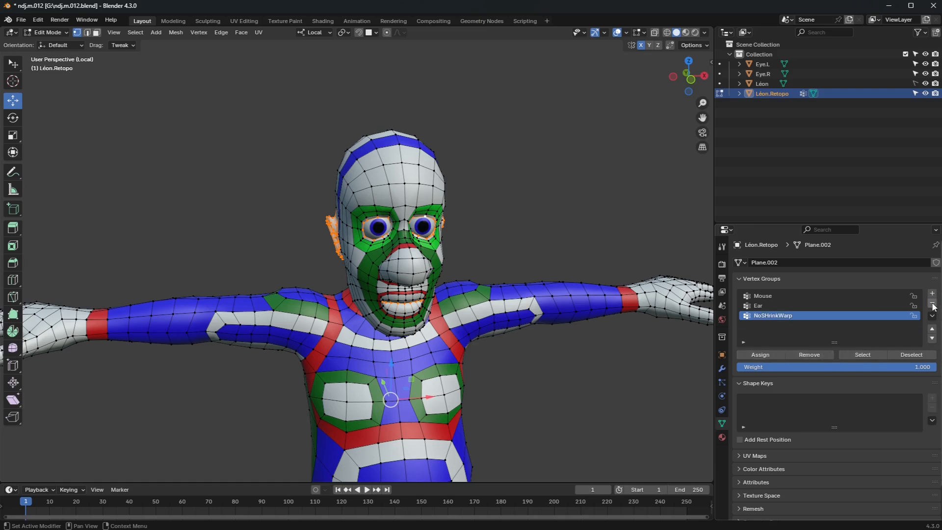
left_click(933, 293)
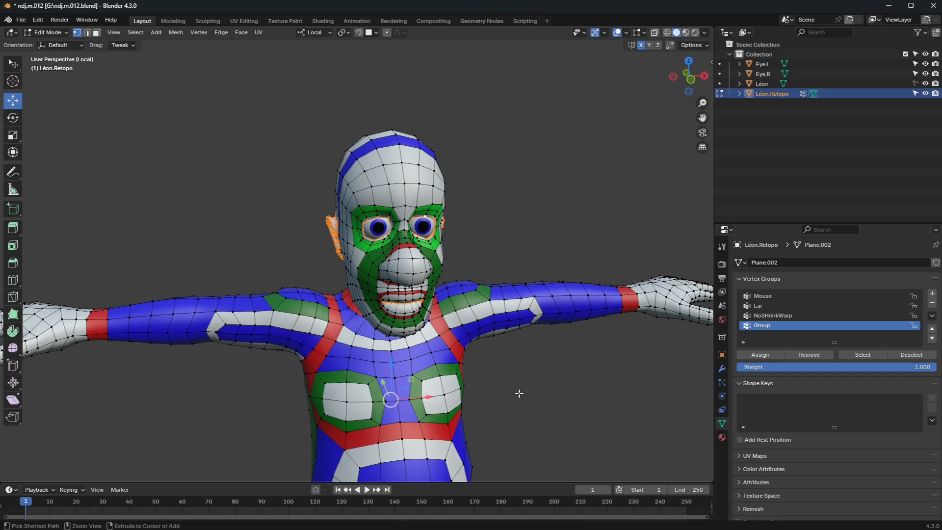
key("a")
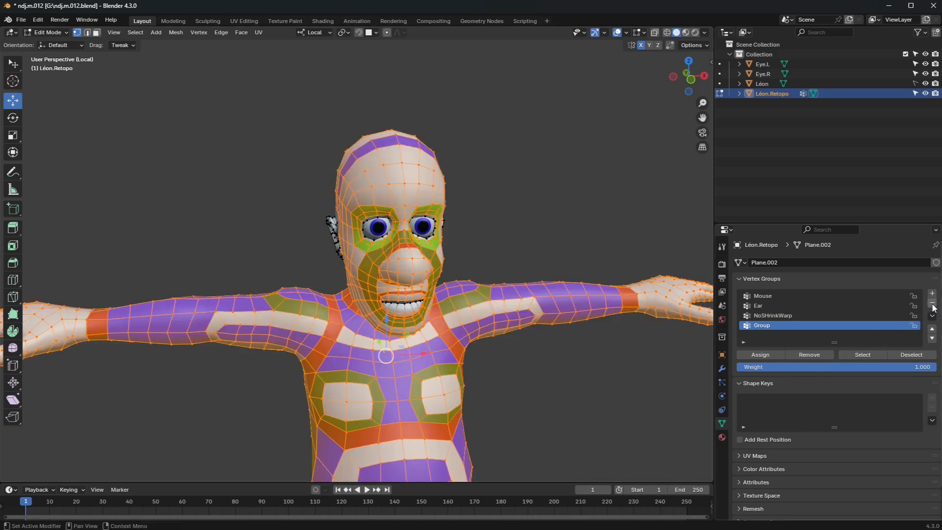
left_click(756, 356)
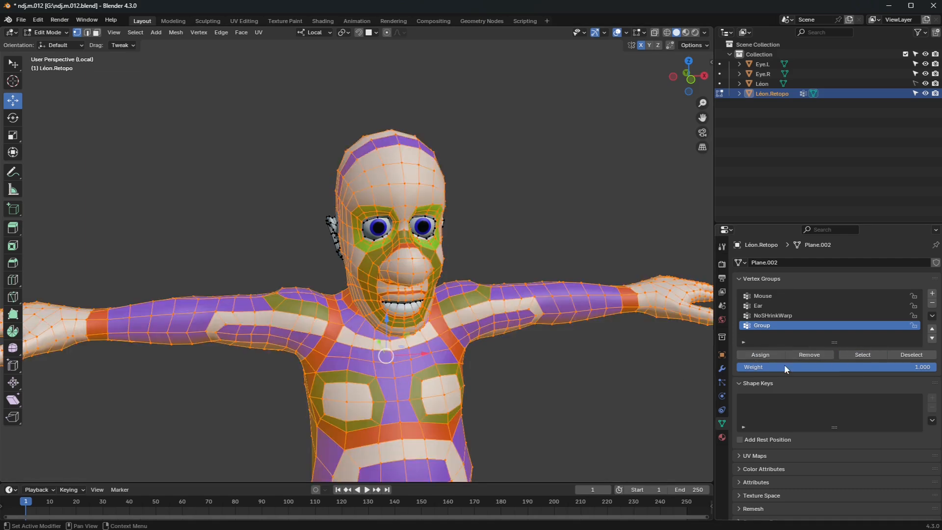
Select the edge loops around both eye openings of the mesh, replacing the current selection.
middle_click_drag(551, 404, 512, 410)
scroll(475, 363, "up", 3)
middle_click_drag(492, 303, 459, 373, "shift")
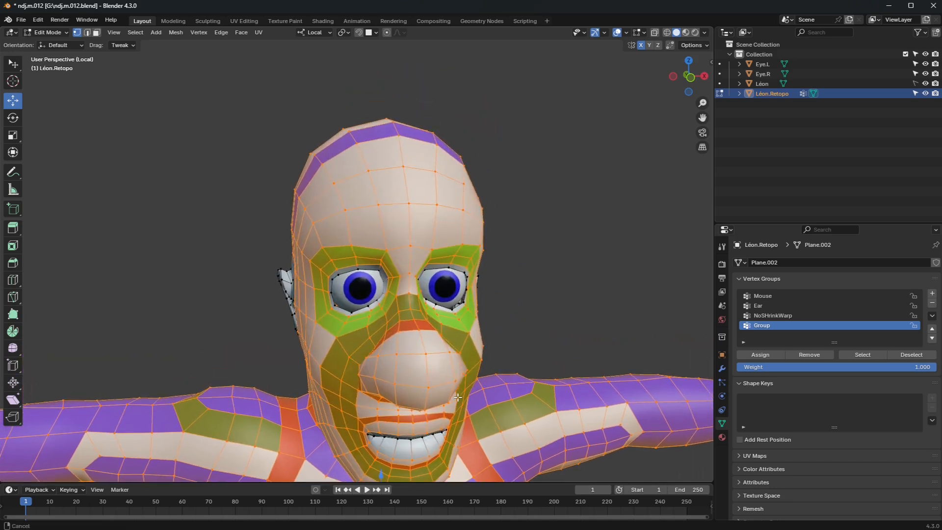
left_click(351, 311, "alt")
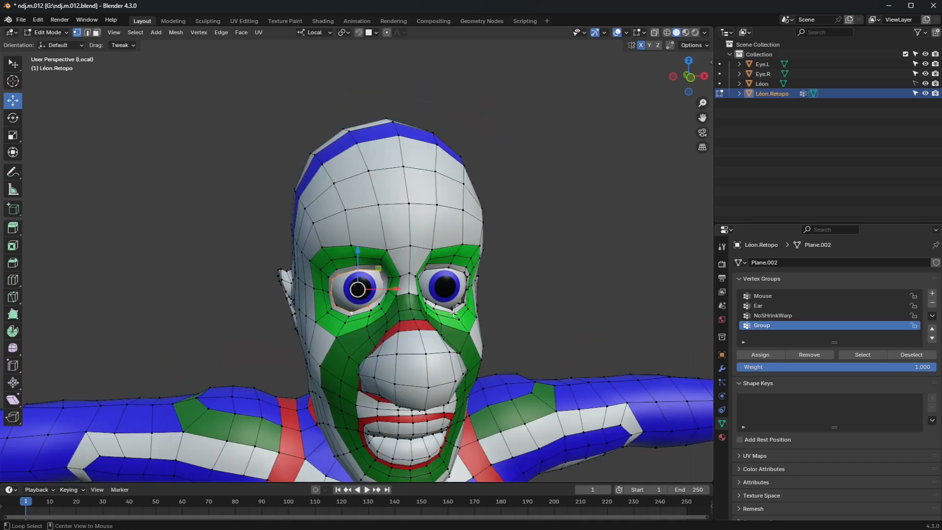
left_click(437, 304, "alt+shift")
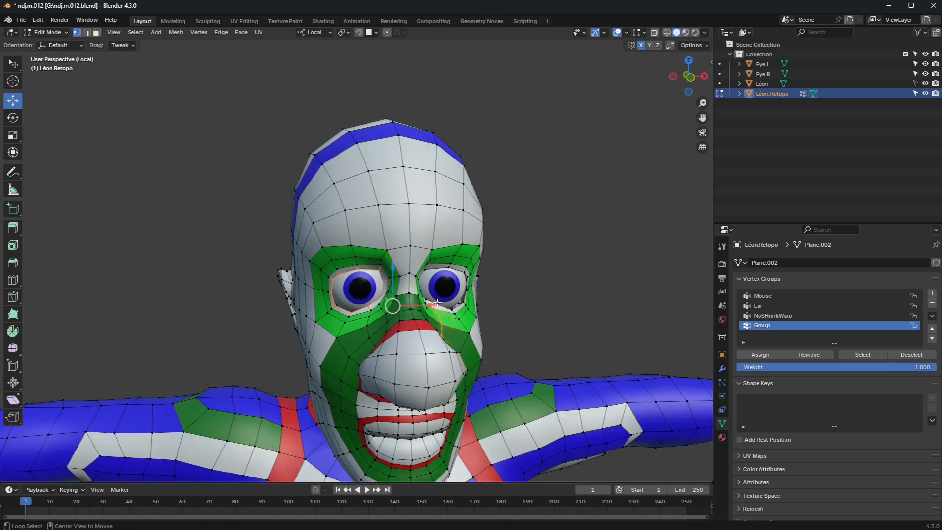
left_click(437, 305, "alt")
left_click(436, 304, "alt")
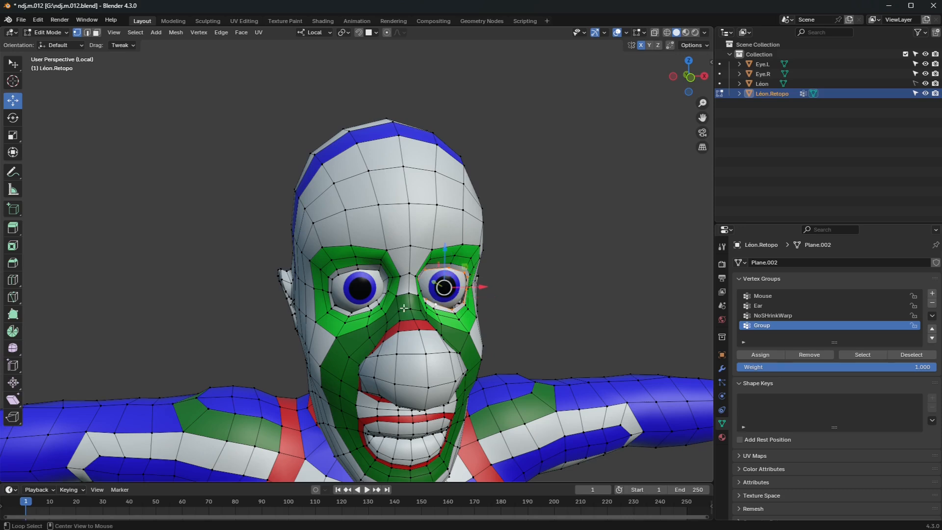
left_click(363, 308, "alt+shift")
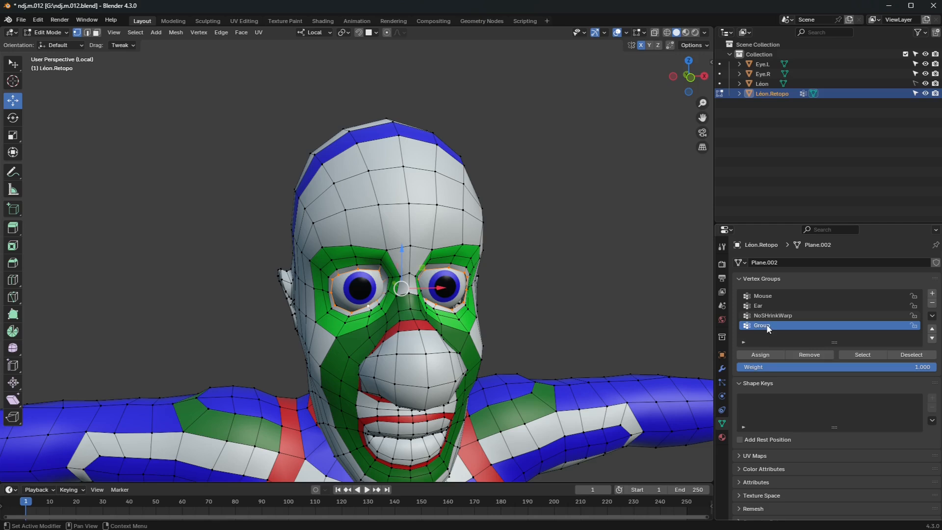
Add a new vertex group named Eye to the mesh.
left_click(932, 293)
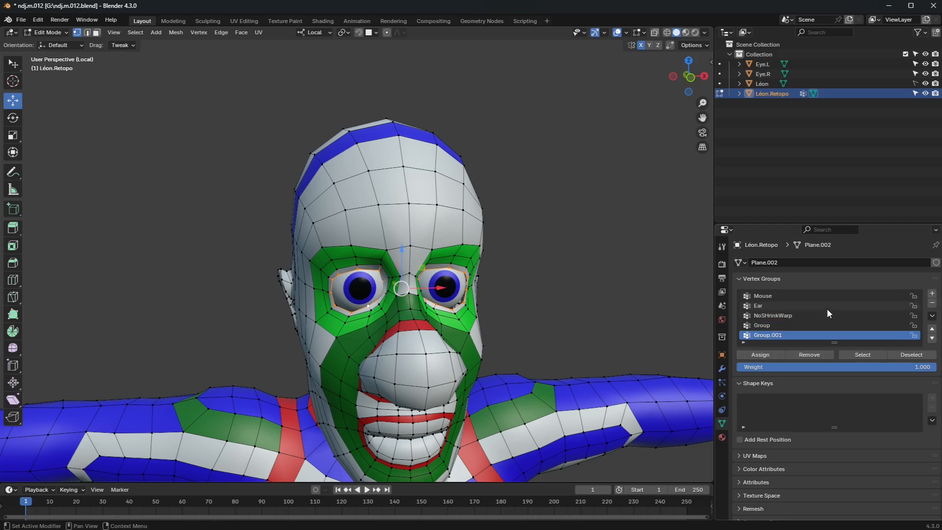
double_click(777, 335)
type("Eye")
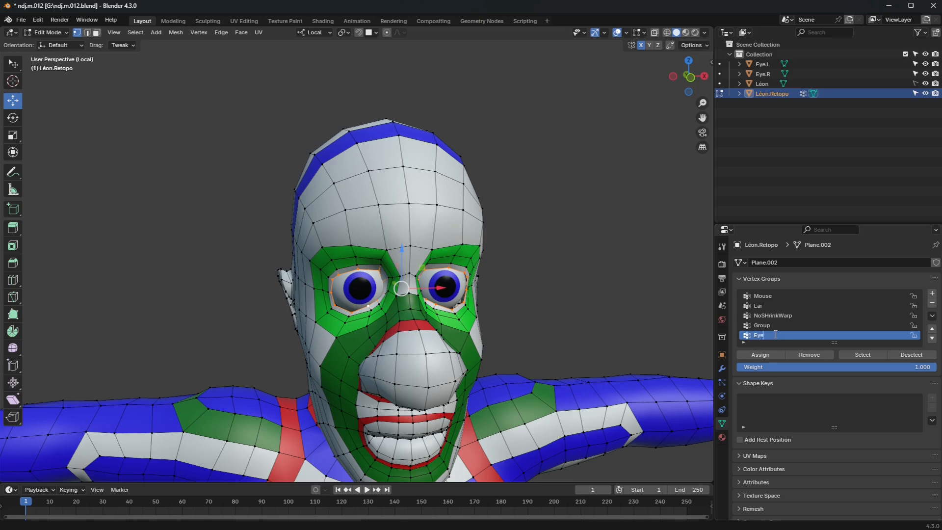
Rename the vertex group called Group as ShrinkWarp and remove the NoSHrinkWarp group.
double_click(762, 325)
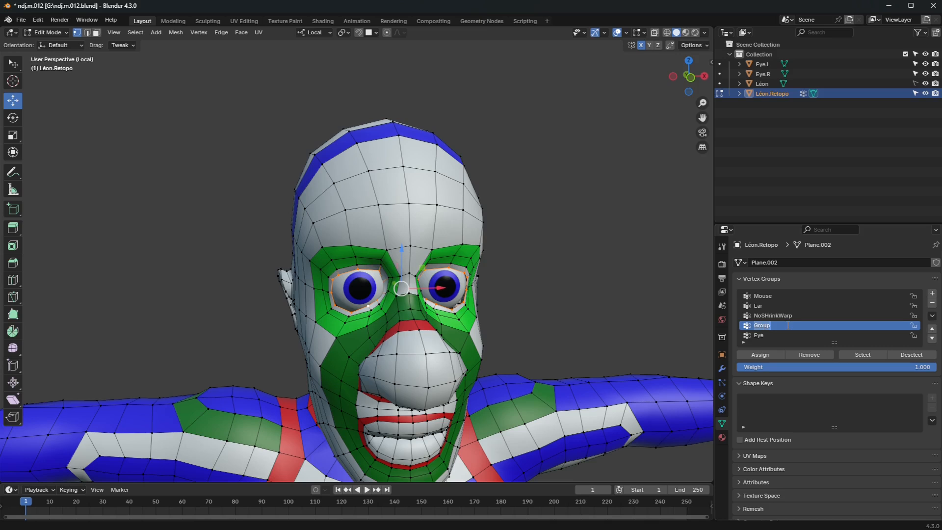
type("ShrinkWarp")
key("Return")
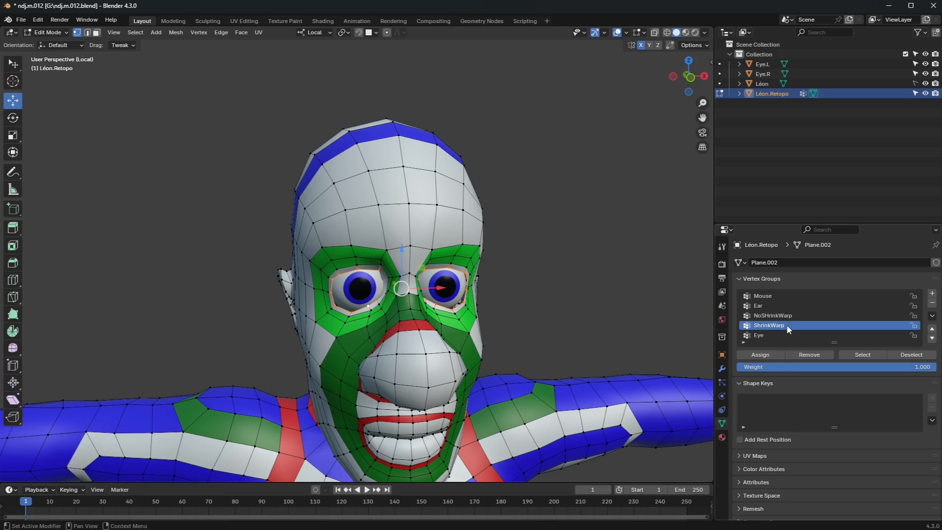
right_click(774, 316)
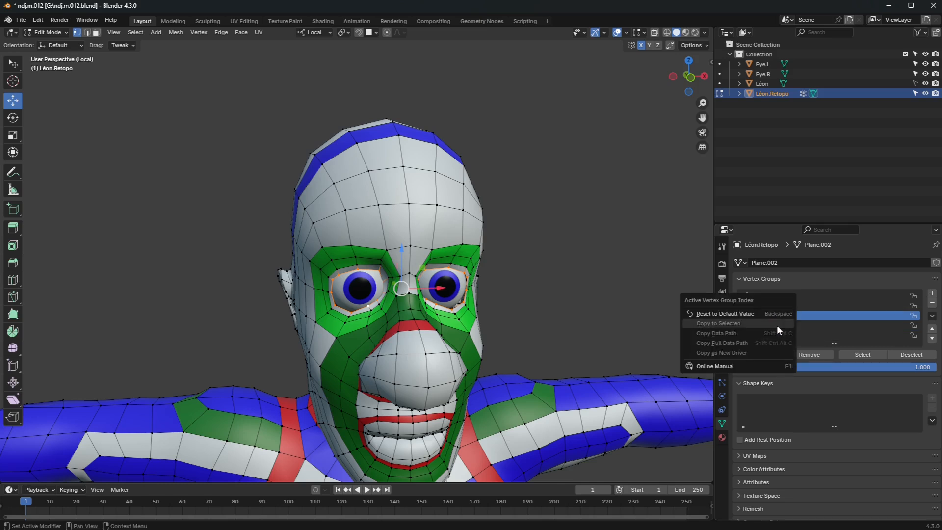
left_click(932, 303)
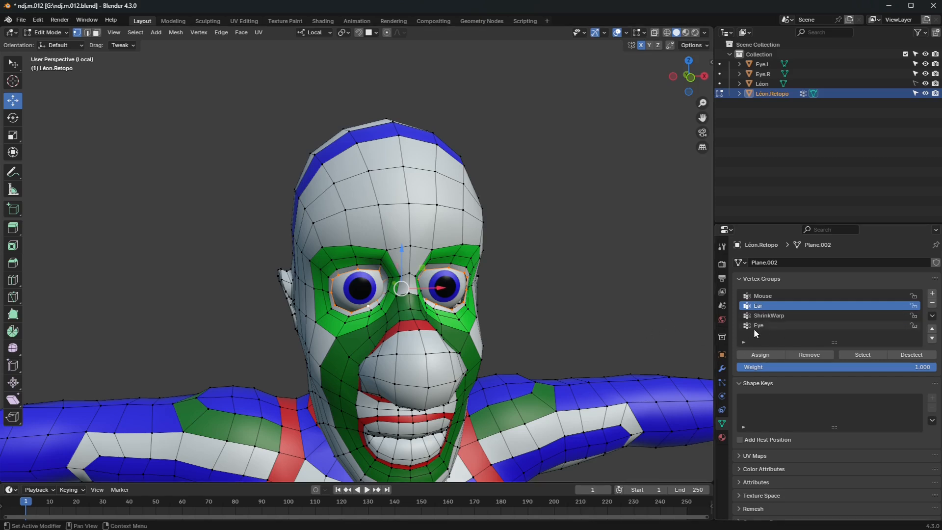
Select the vertices of the ShrinkWarp group and examine which parts of the body it covers.
left_click(781, 316)
left_click(874, 353)
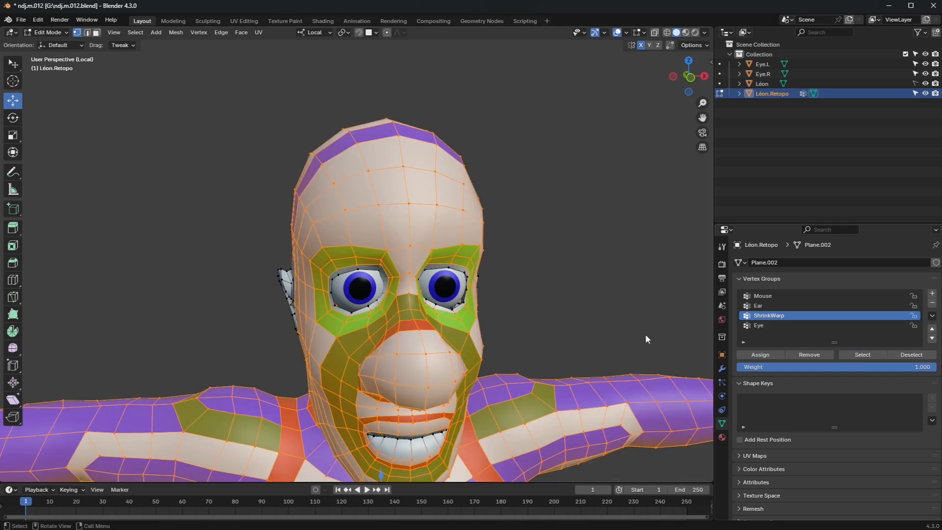
middle_click_drag(594, 329, 520, 151)
scroll(593, 333, "down", 4)
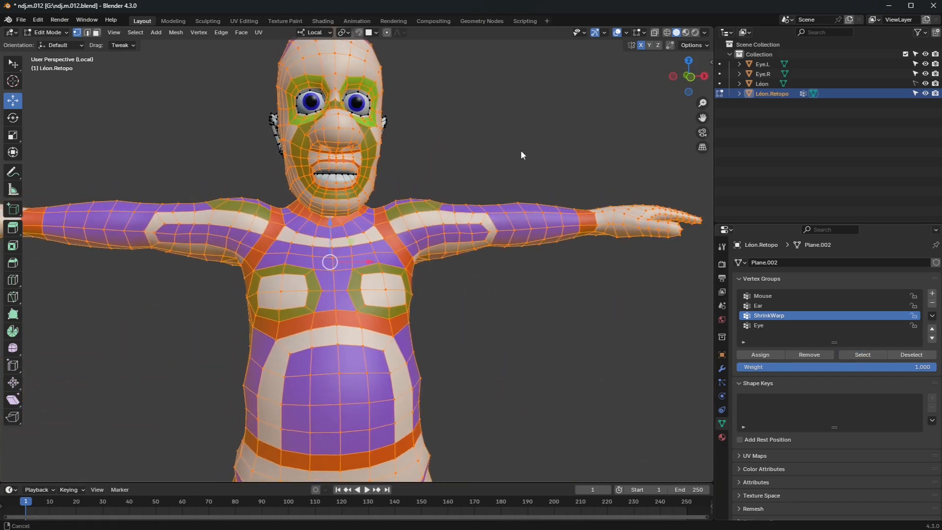
scroll(510, 186, "down", 3)
middle_click_drag(492, 240, 535, 171)
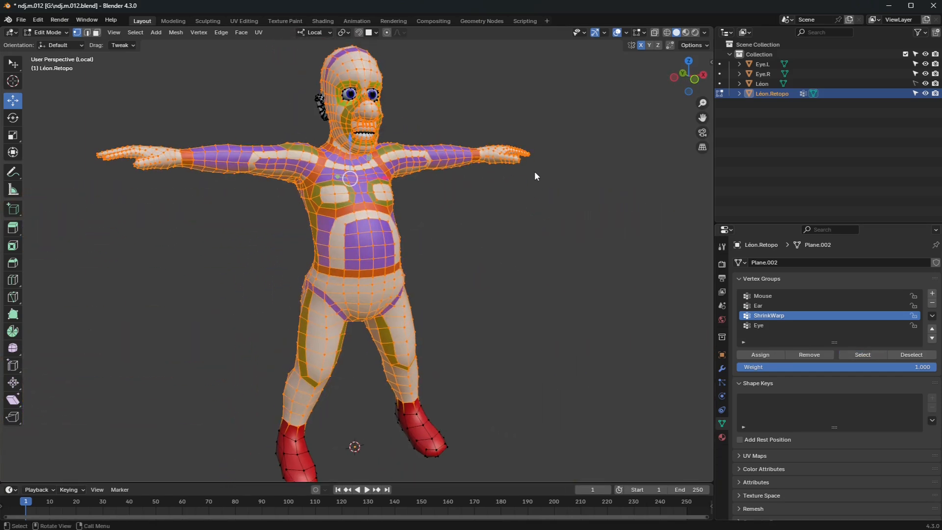
scroll(538, 177, "down", 2)
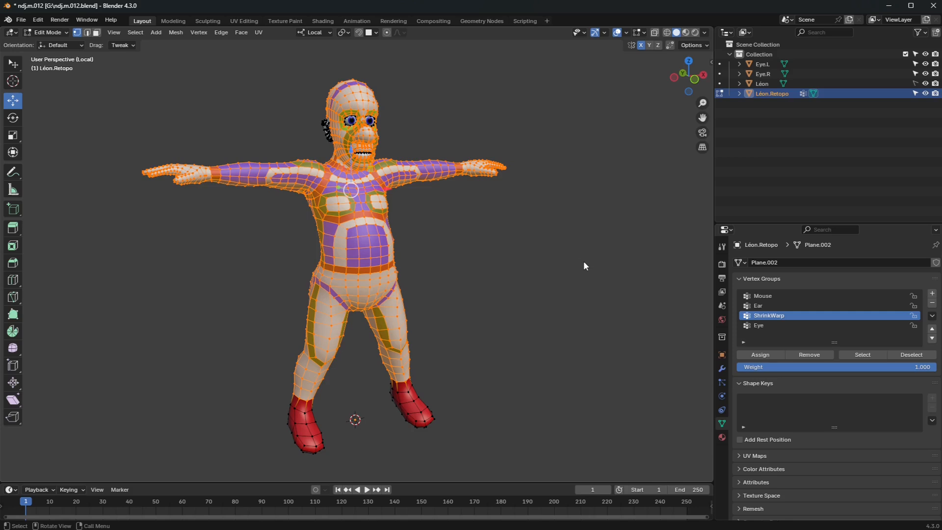
Add a Multiresolution modifier to Léon.Retopo and subdivide it to level 2 in Object Mode.
left_click(720, 368)
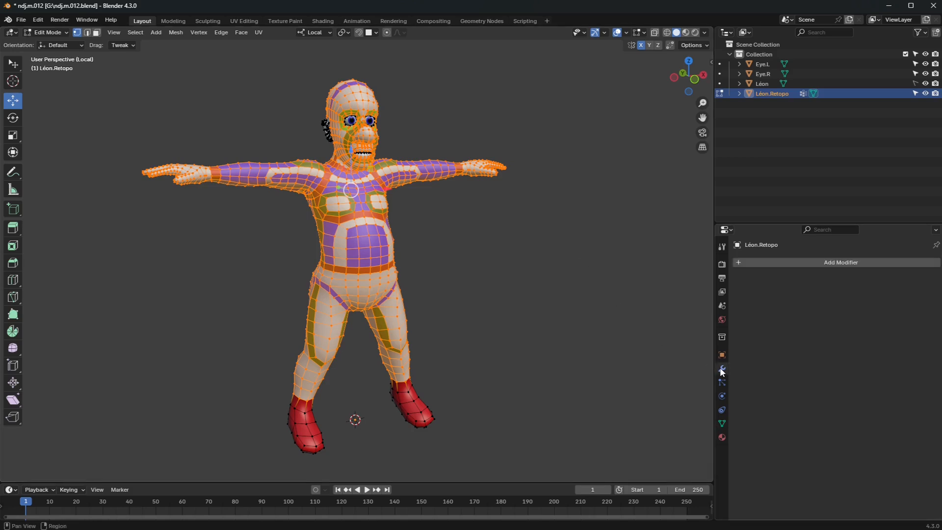
left_click(793, 263)
mouse_move(778, 254)
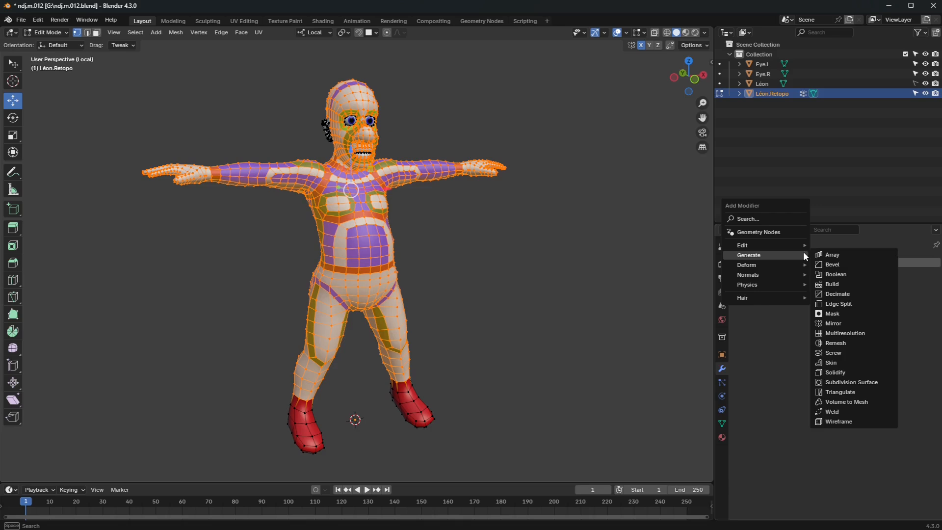
left_click(846, 333)
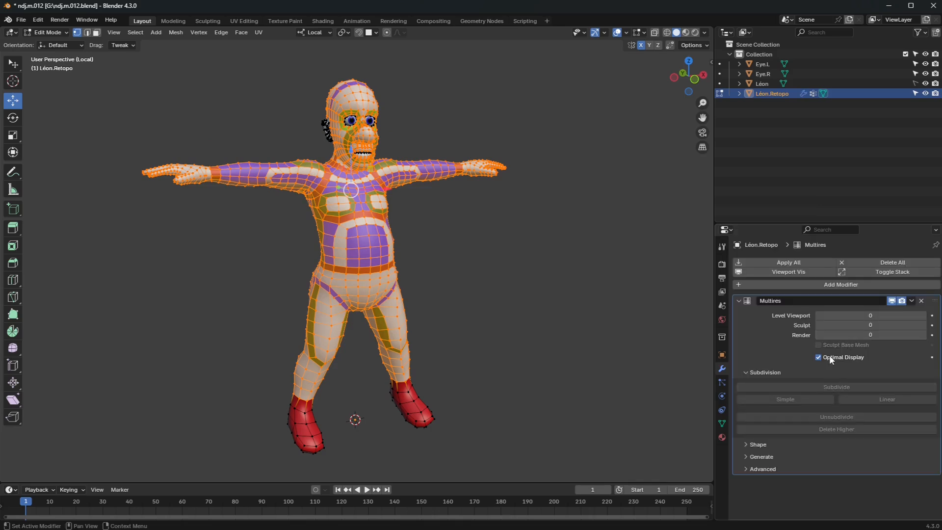
key("Tab")
left_click(830, 387)
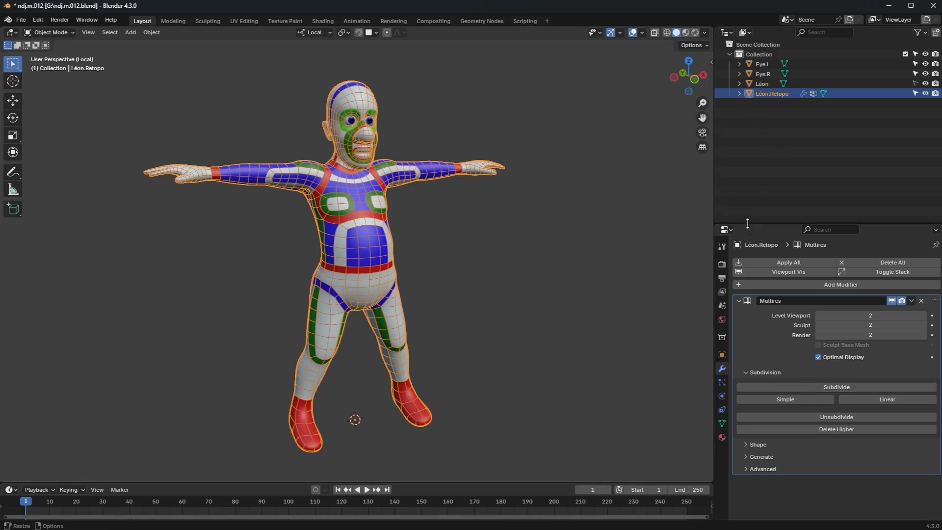
Add a Shrinkwrap modifier to Léon.Retopo targeting Léon and limited to the ShrinkWarp vertex group.
left_click_drag(746, 224, 757, 101)
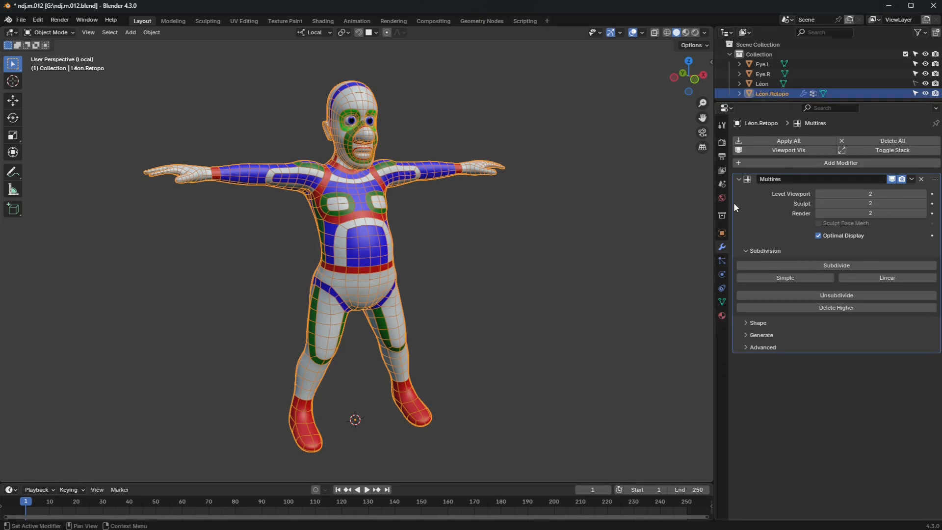
left_click(758, 162)
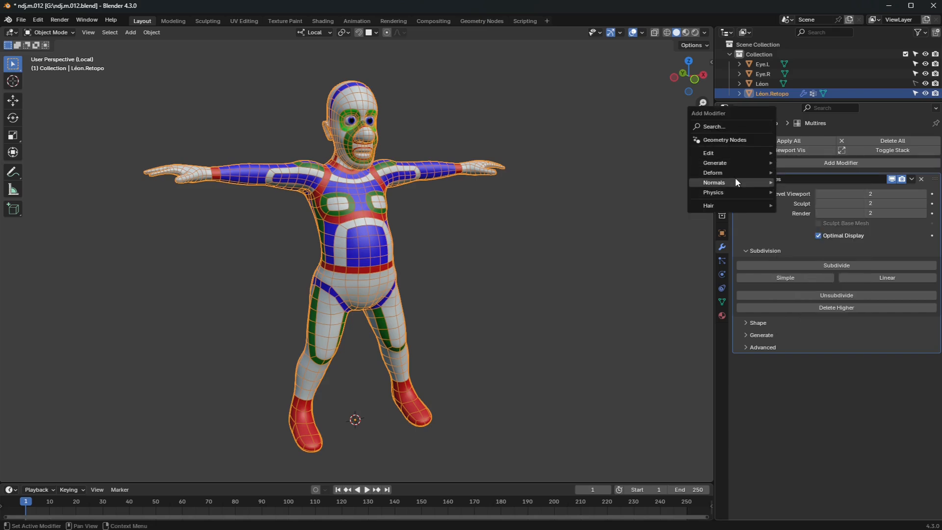
mouse_move(738, 174)
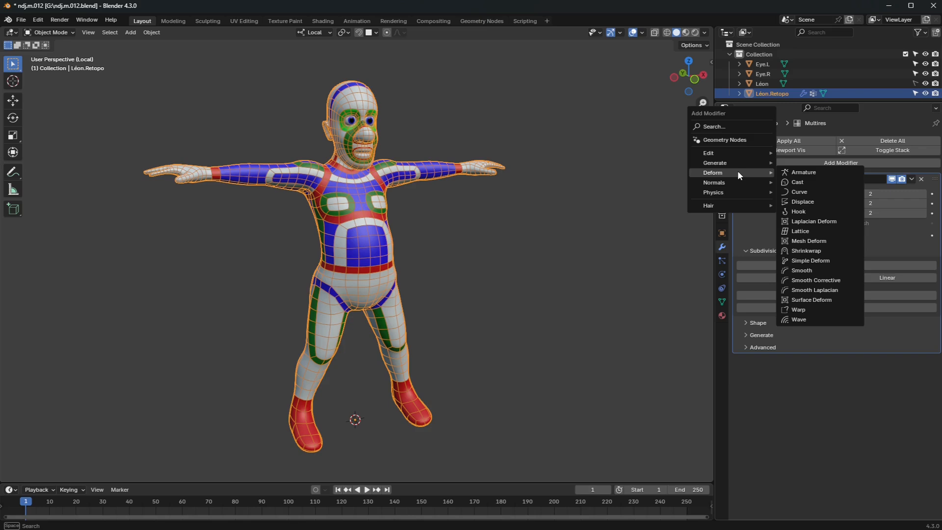
left_click(824, 252)
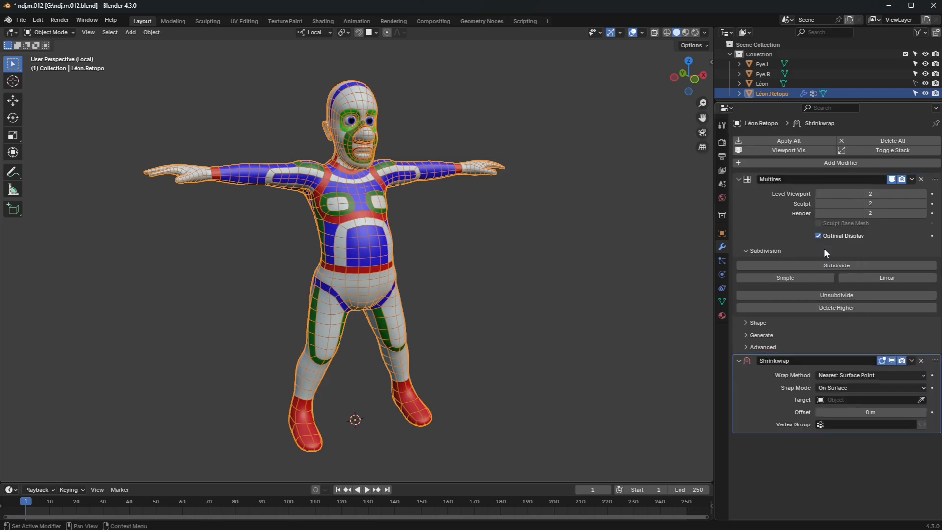
left_click(840, 423)
left_click(819, 340)
left_click(822, 401)
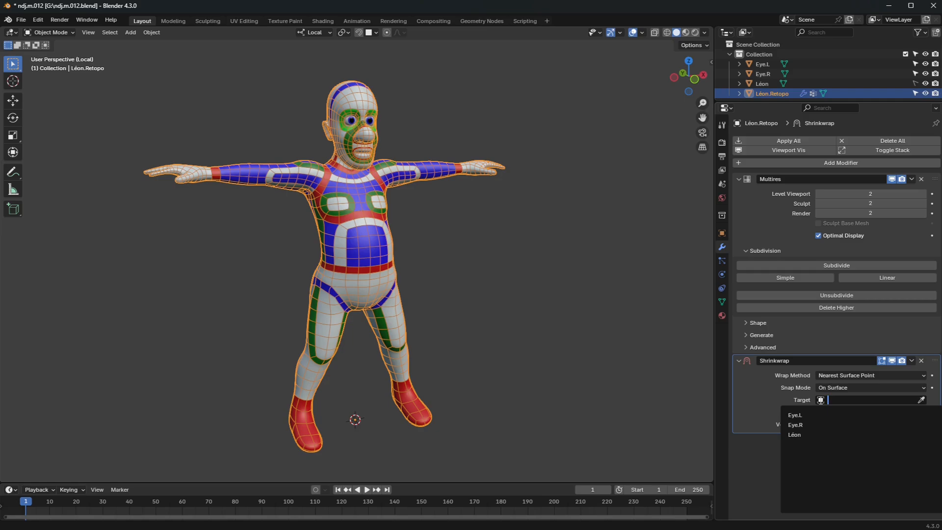
left_click(795, 434)
Duplicate the Eye.L and Eye.R eyeballs in place.
middle_click_drag(499, 257, 385, 108)
scroll(413, 225, "up", 5)
scroll(393, 221, "up", 3)
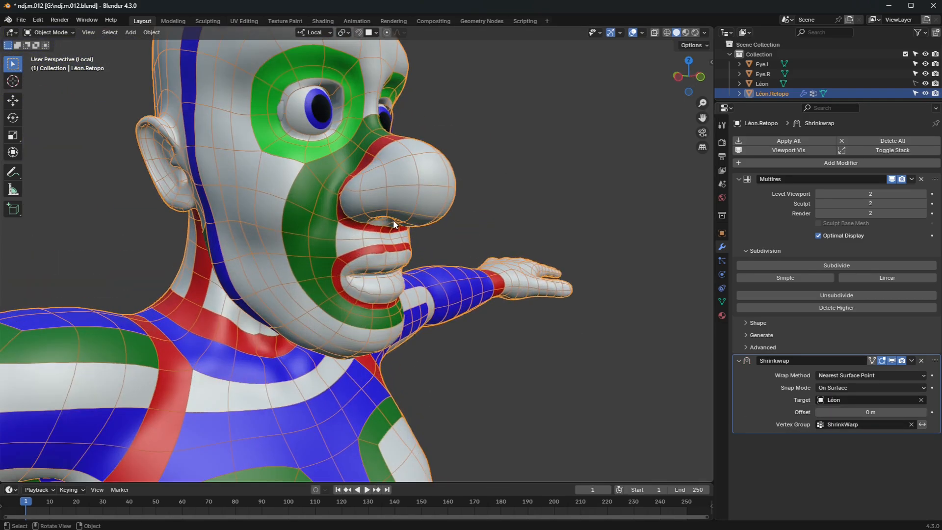
middle_click_drag(393, 220, 355, 228)
middle_click_drag(634, 247, 712, 211)
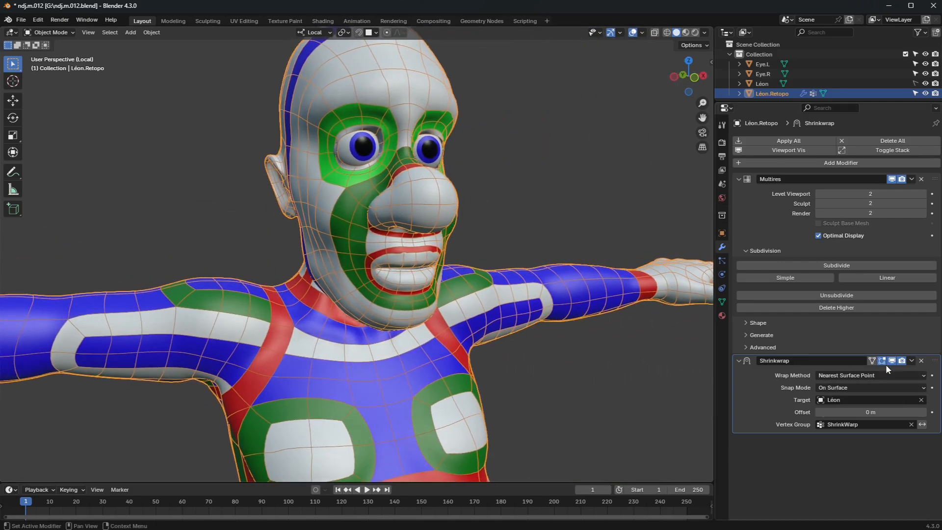
scroll(464, 169, "up", 2)
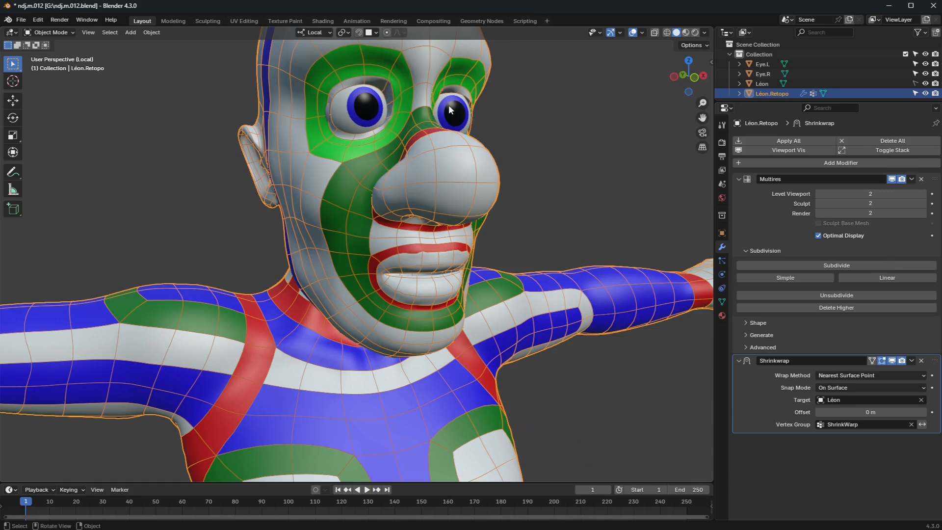
left_click(448, 104)
left_click(362, 113, "shift")
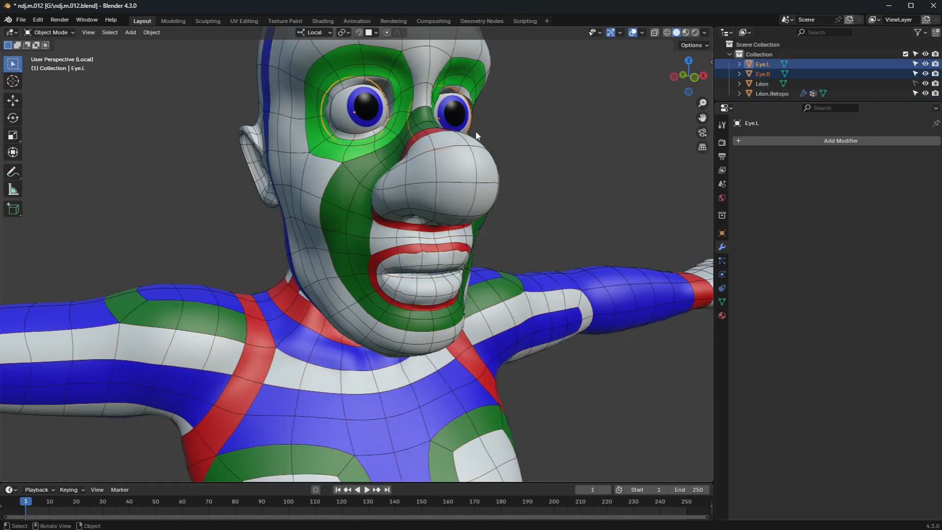
key("shift+d")
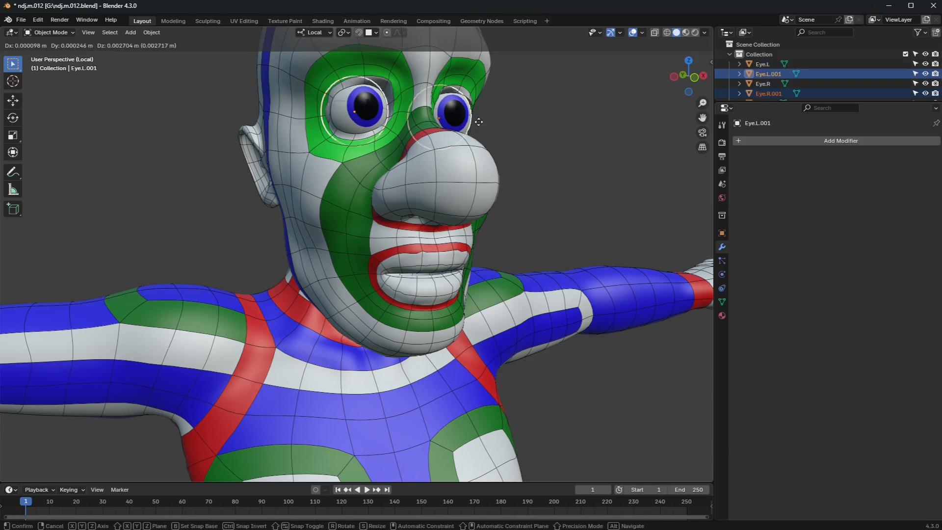
right_click(491, 116)
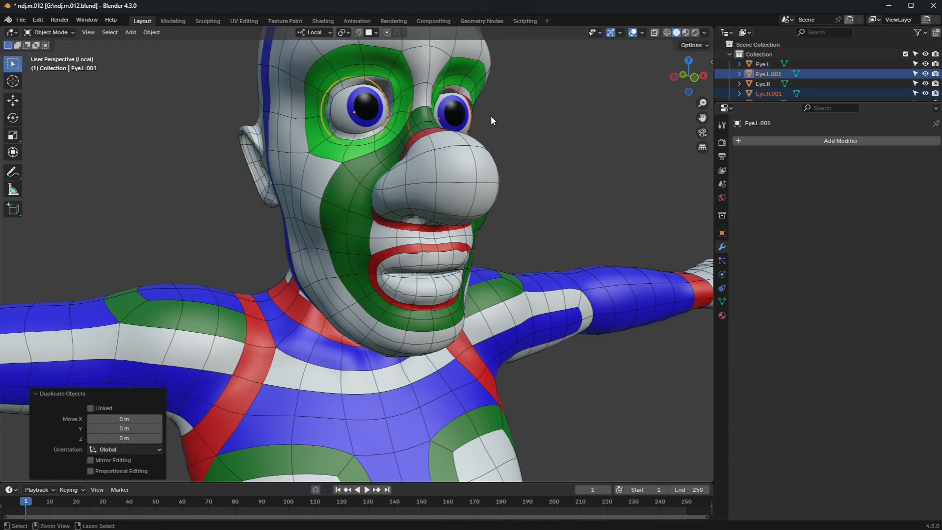
Join the two duplicated eyeballs into one object and hide it in the viewport.
key("ctrl+j")
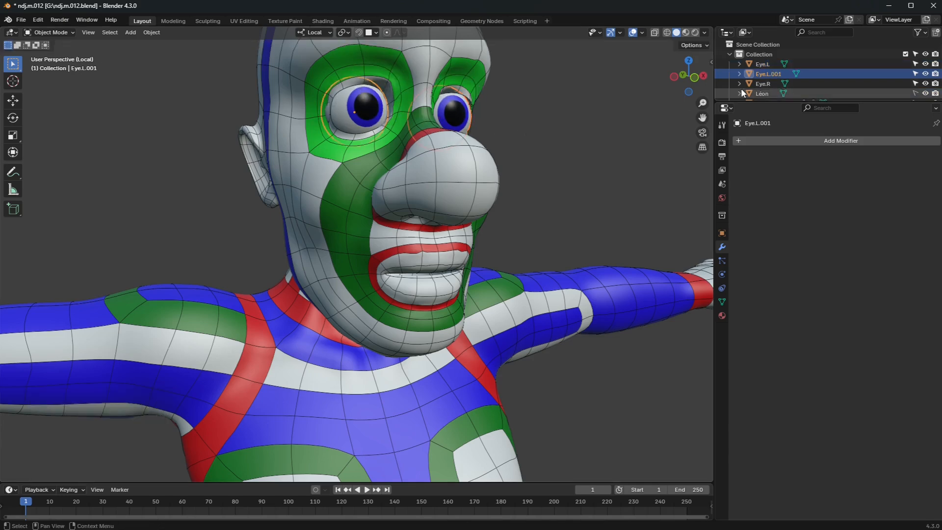
left_click_drag(782, 99, 783, 130)
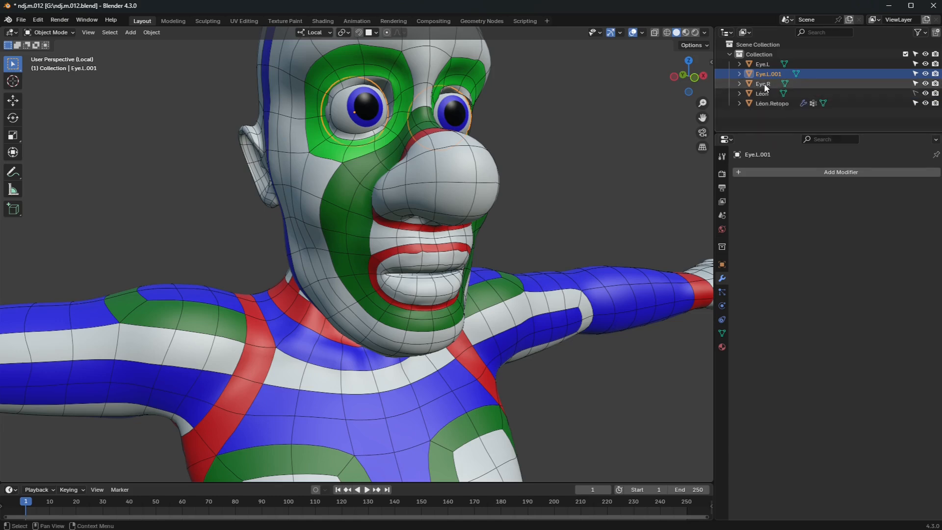
left_click(926, 73)
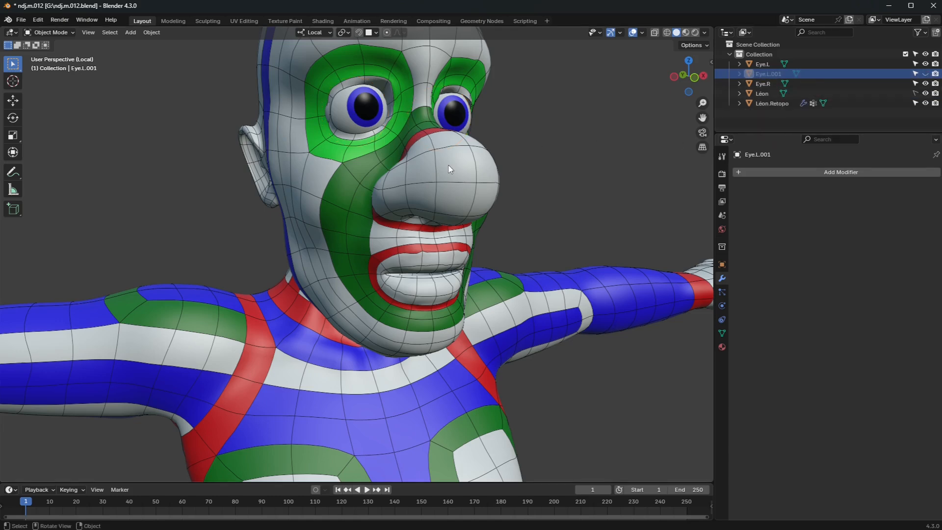
Add a second Shrinkwrap modifier to Léon.Retopo with the joined eyeball object Eye.L.001 as its target.
left_click(772, 103)
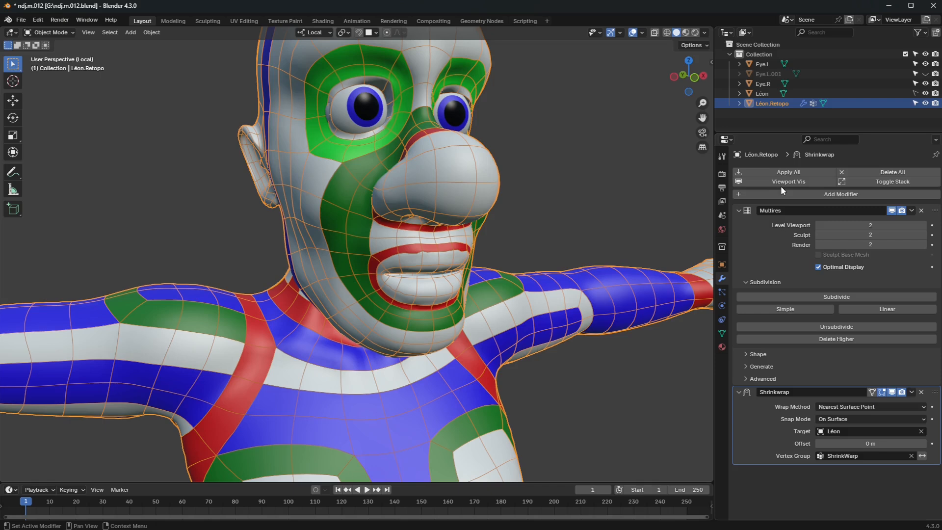
left_click(795, 193)
mouse_move(786, 186)
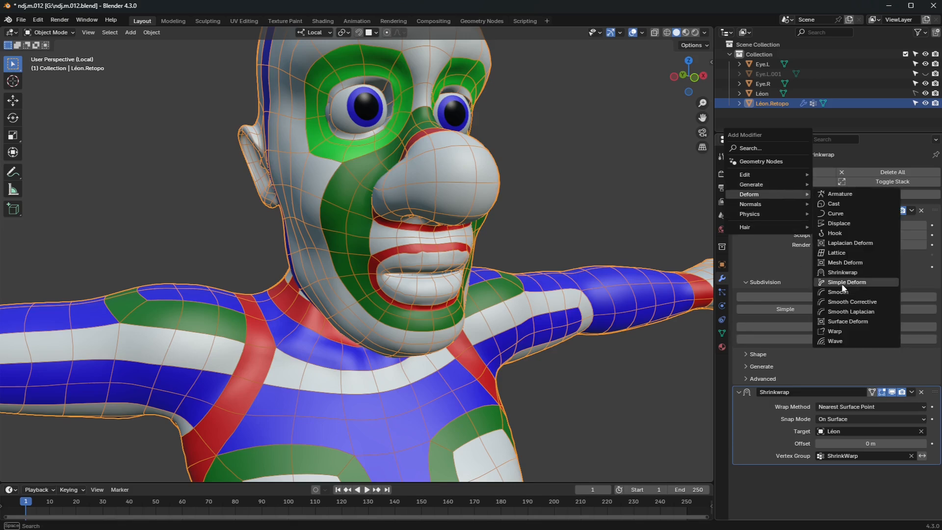
left_click(843, 272)
left_click(822, 512)
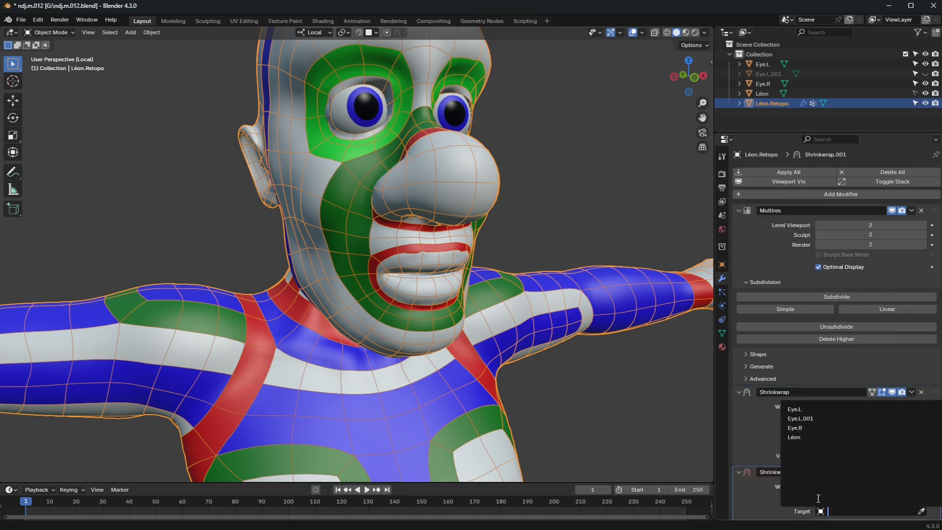
left_click(819, 420)
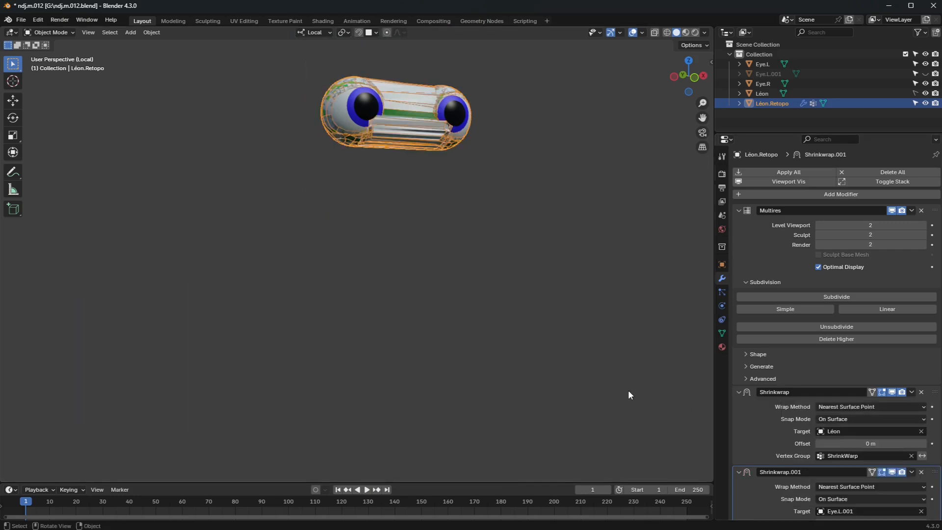
Make the Eye vertex group active and check Léon.Retopo's mesh in Edit Mode.
left_click(722, 334)
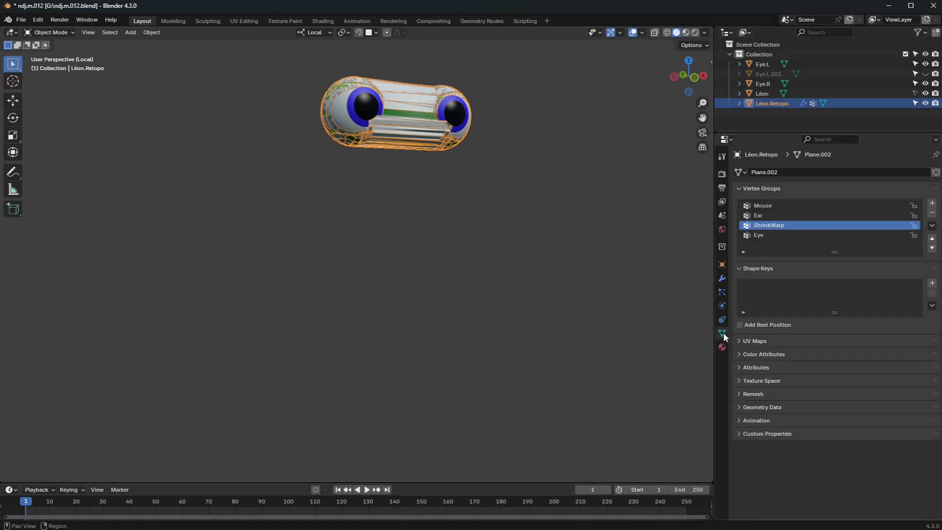
left_click(762, 235)
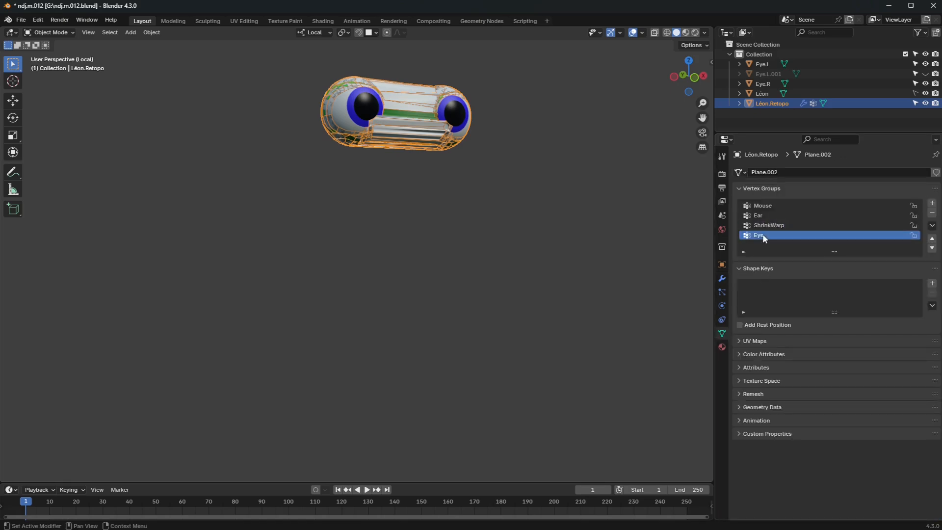
key("Tab")
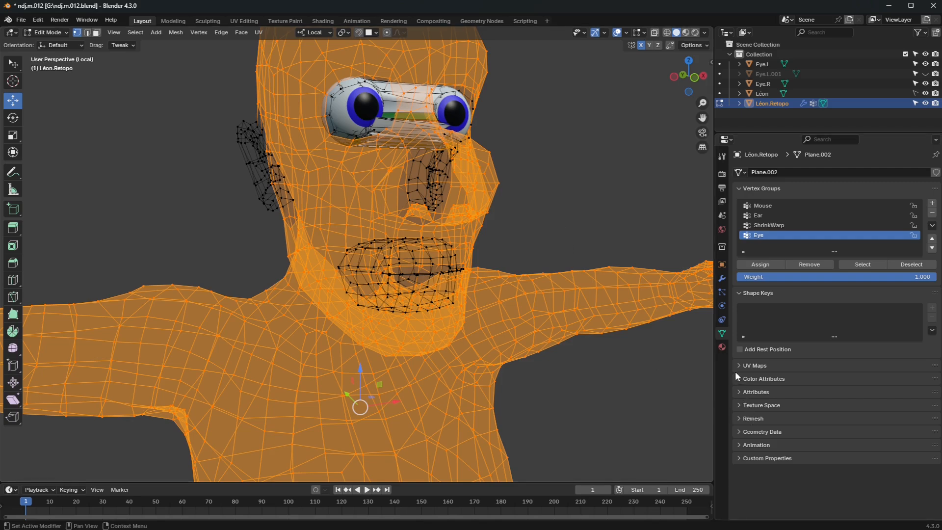
key("Tab")
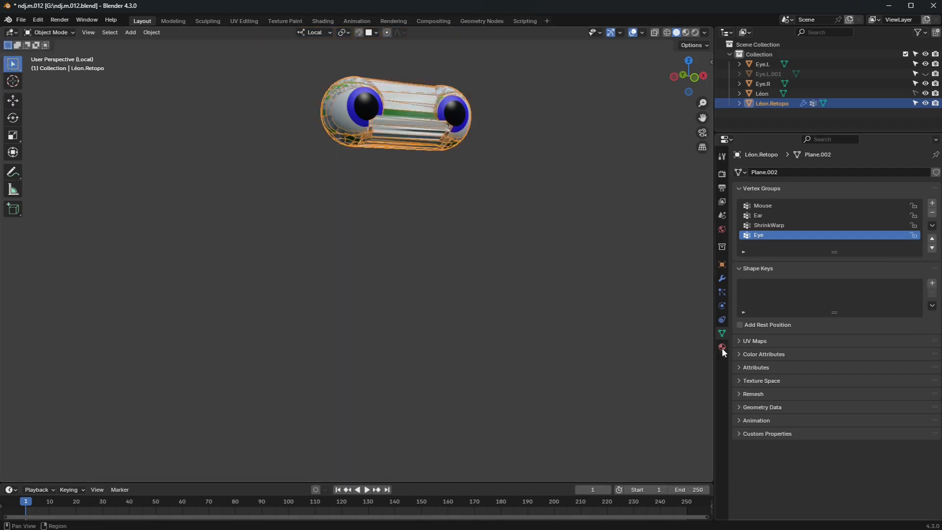
Retarget the second Shrinkwrap modifier to Léon and compare it with the first Shrinkwrap's target.
left_click(722, 278)
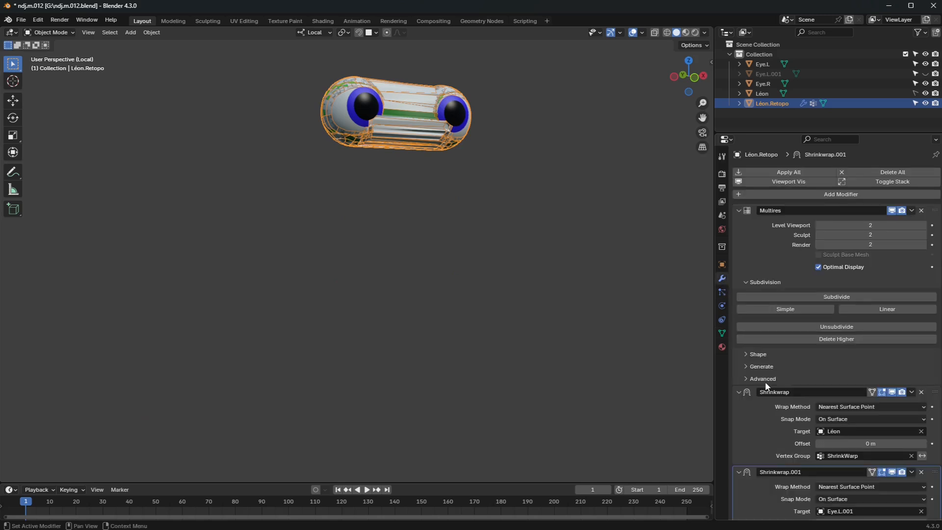
scroll(774, 429, "down", 2)
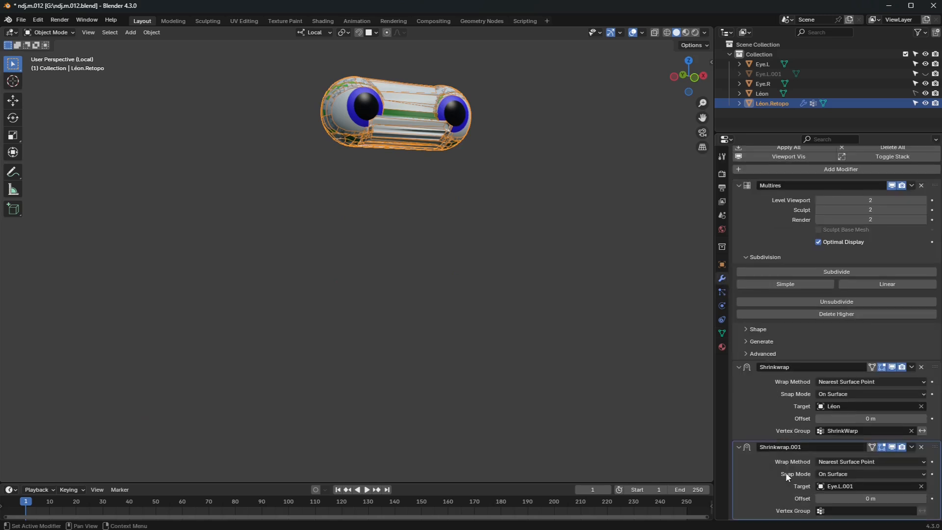
left_click(821, 487)
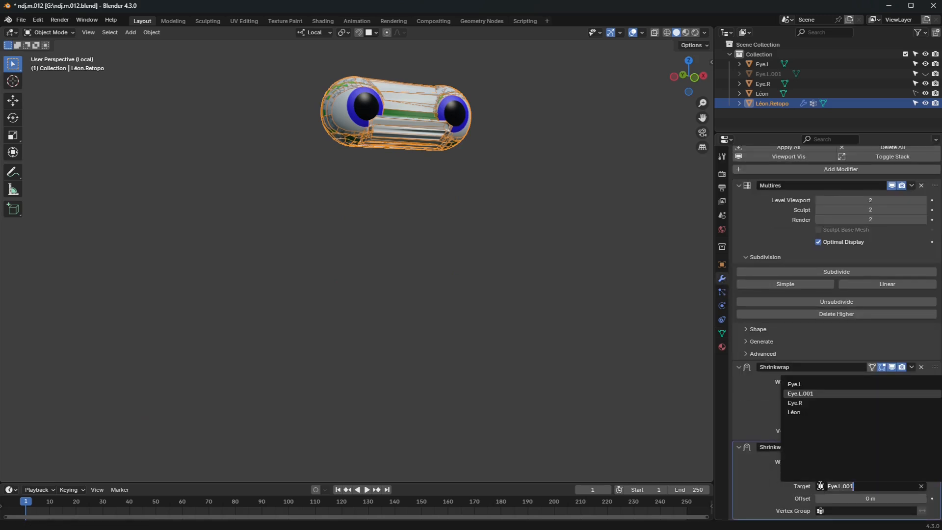
left_click(813, 410)
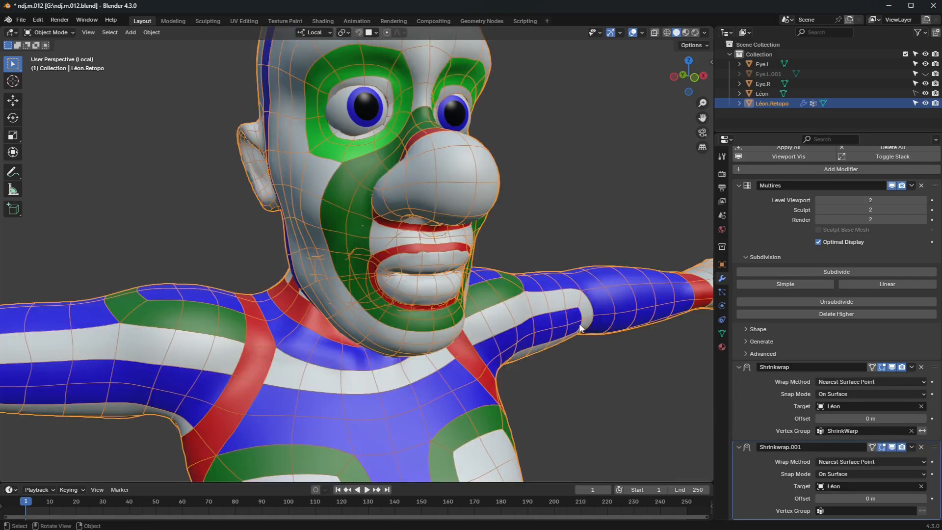
middle_click_drag(581, 328, 548, 336)
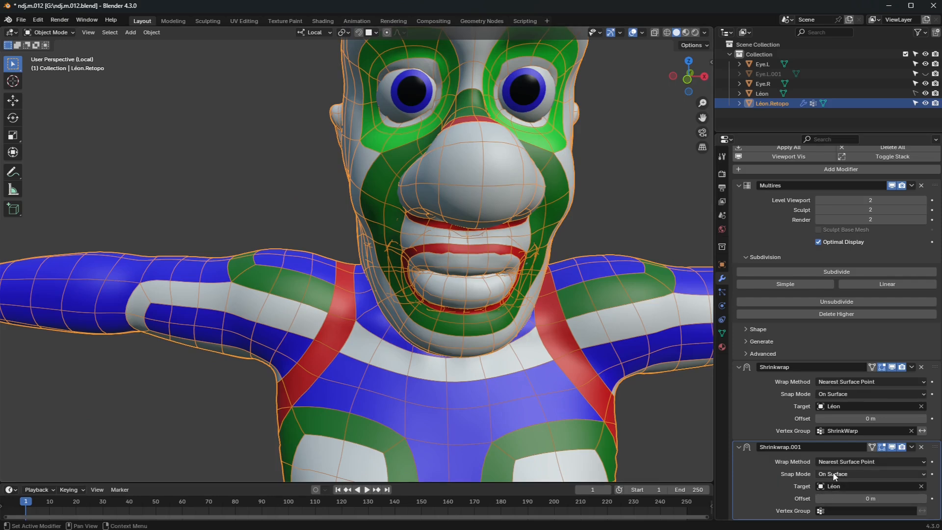
left_click(821, 406)
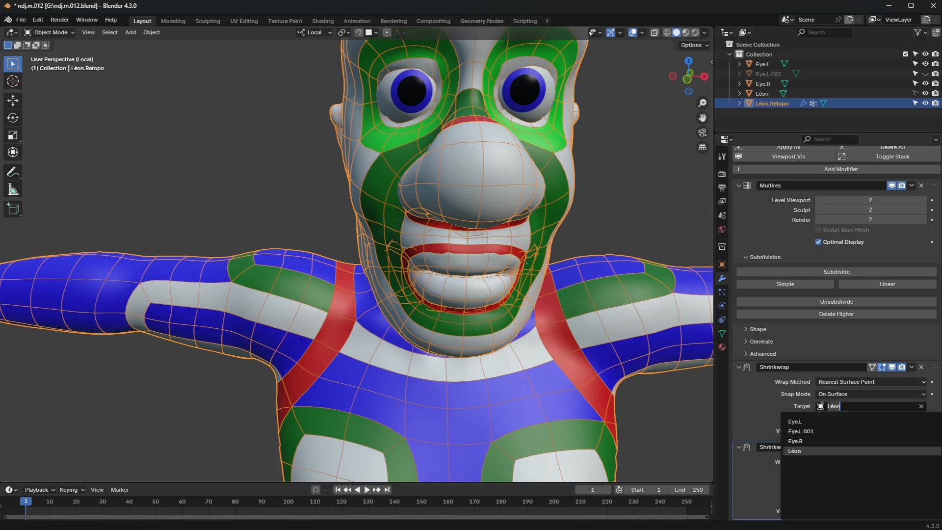
left_click(821, 407)
scroll(505, 317, "down", 2)
Examine Léon.Retopo's vertex groups in Edit Mode and its modifier stack.
left_click(721, 333)
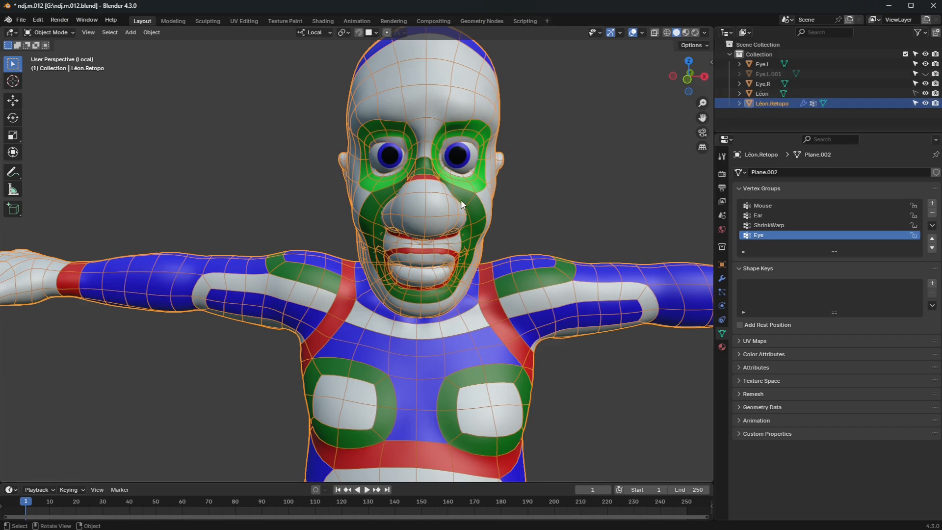
key("Tab")
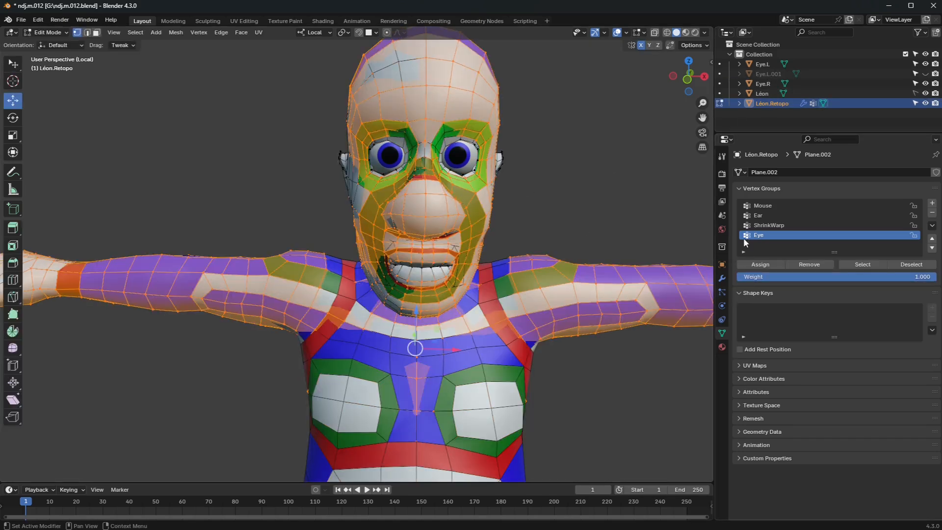
left_click(765, 94)
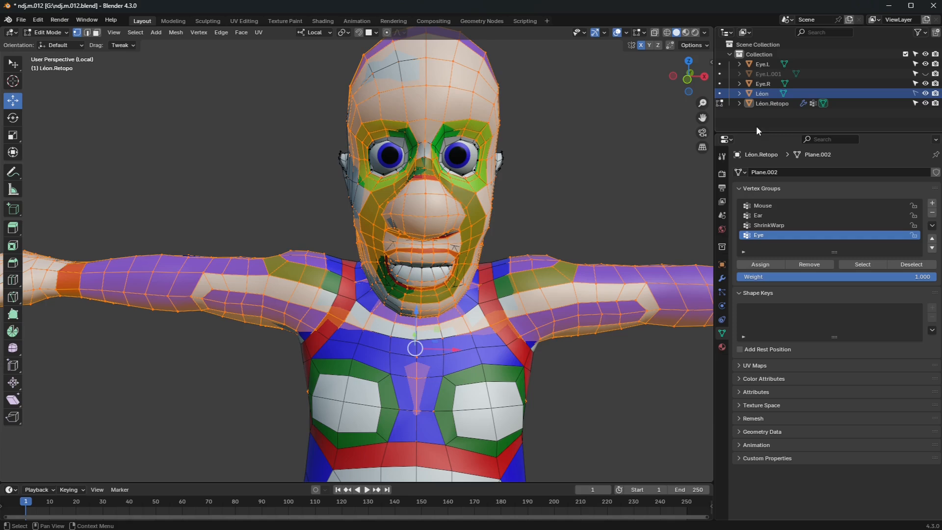
left_click(777, 102)
left_click(722, 278)
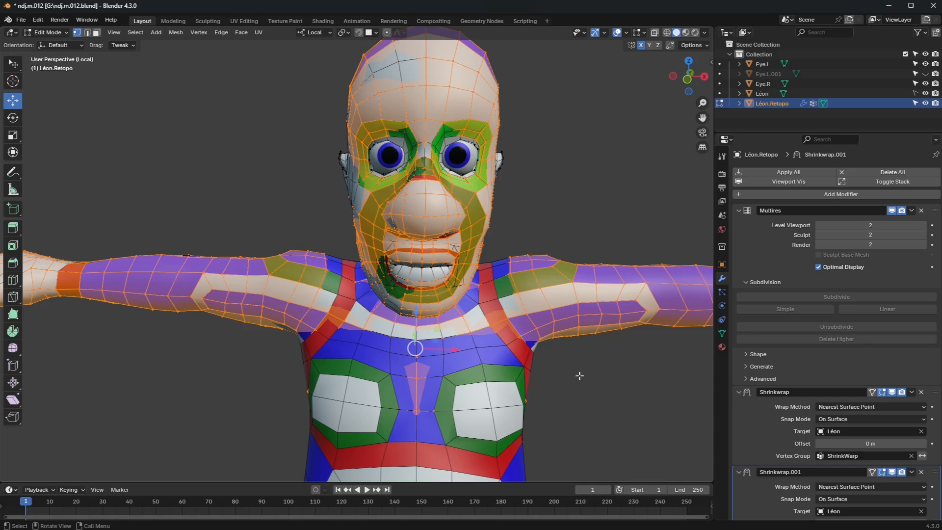
key("Tab")
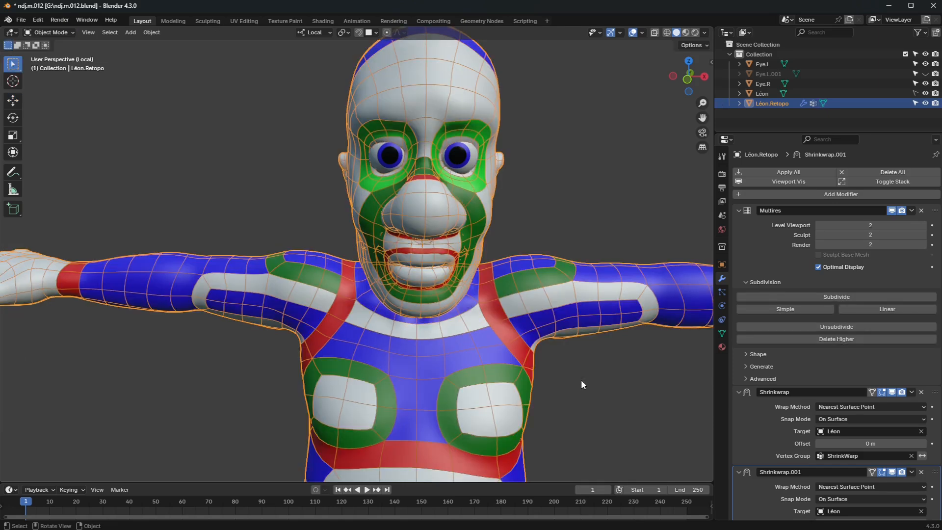
Remove the second Shrinkwrap modifier and apply the one limited to the ShrinkWarp vertex group.
left_click(922, 472)
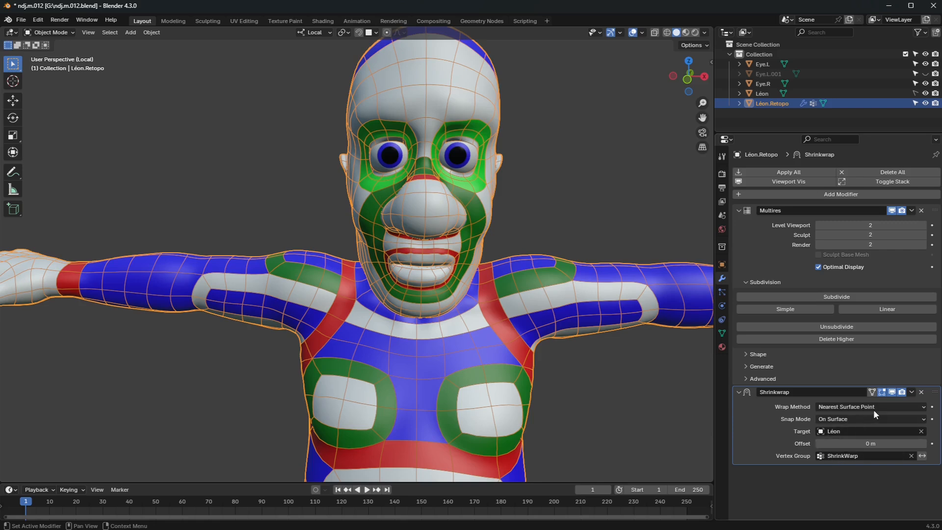
left_click(912, 391)
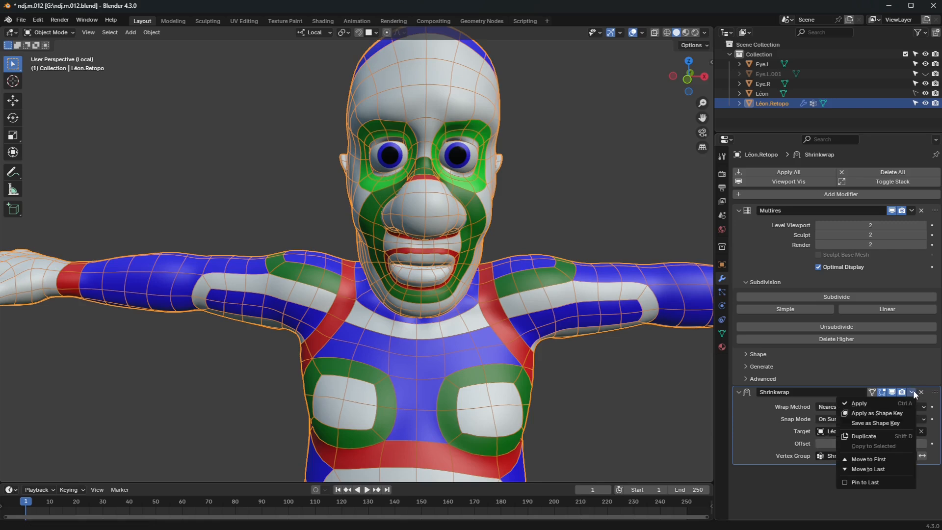
left_click(882, 403)
Add a new Shrinkwrap modifier to Léon.Retopo, leaving its target empty.
middle_click_drag(687, 353, 549, 255)
scroll(548, 257, "up", 3)
middle_click_drag(505, 197, 507, 360, "shift")
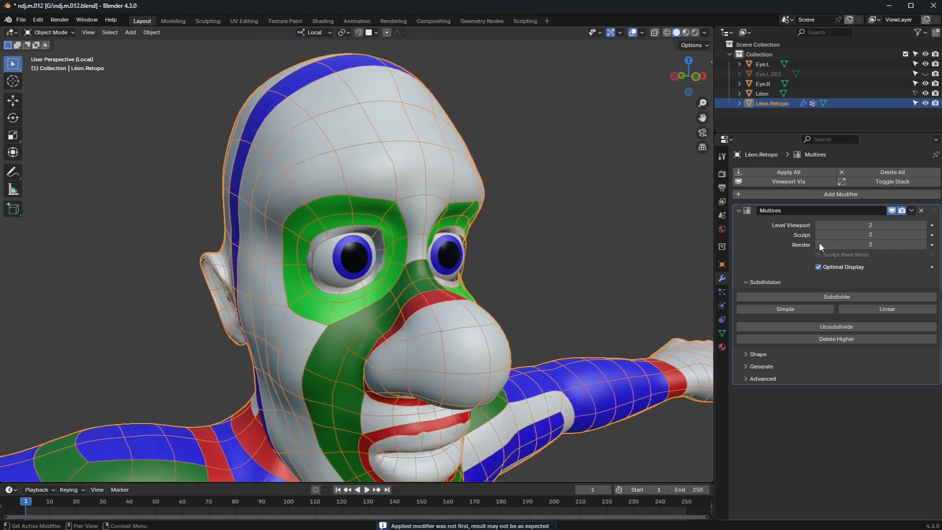
left_click(834, 195)
mouse_move(814, 202)
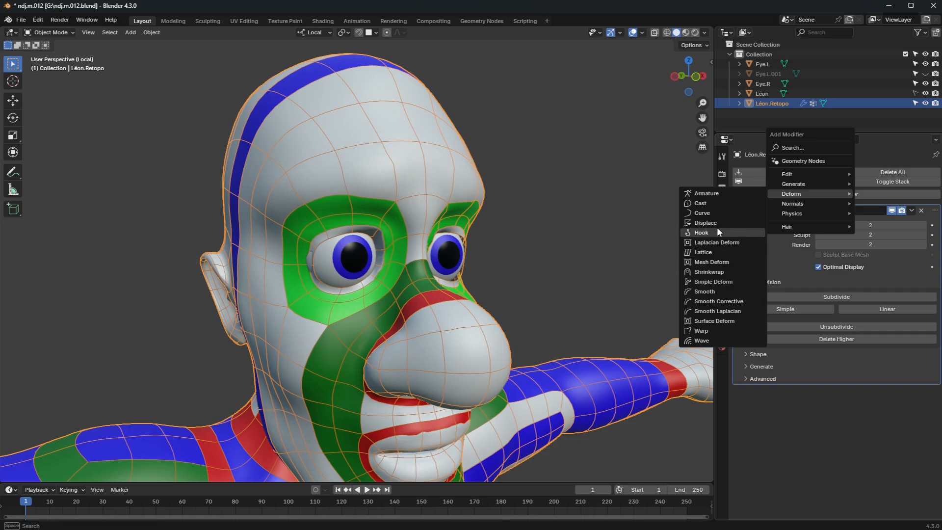
left_click(710, 272)
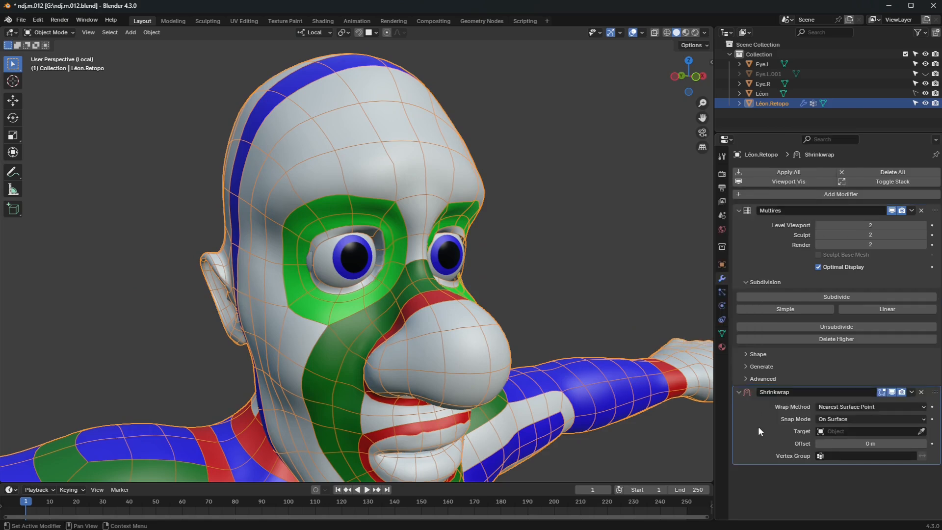
left_click(835, 432)
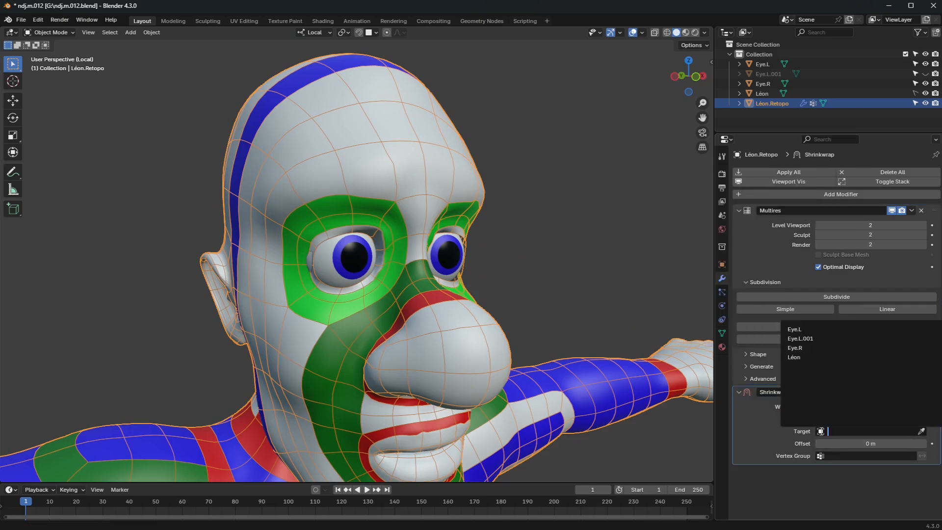
left_click(774, 436)
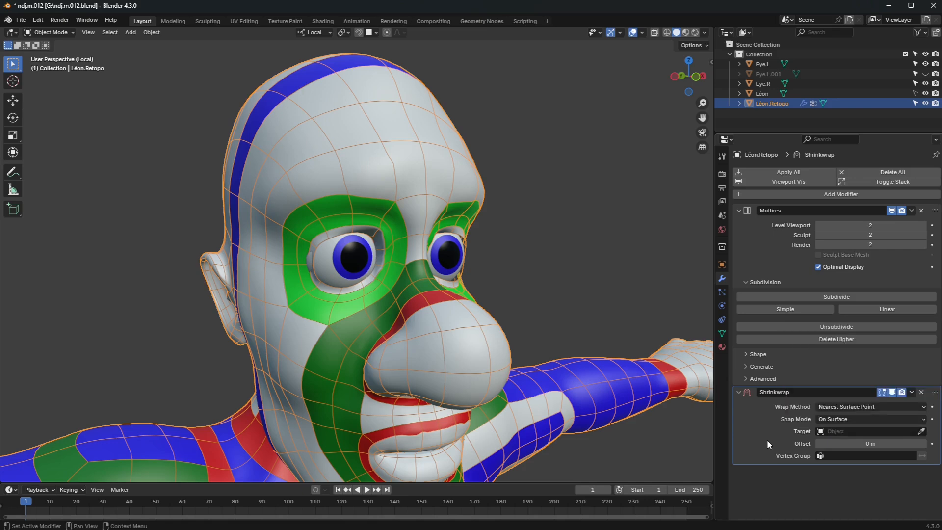
Assign the inner edge loops around both eye openings of Léon.Retopo to the Eye vertex group.
left_click(722, 335)
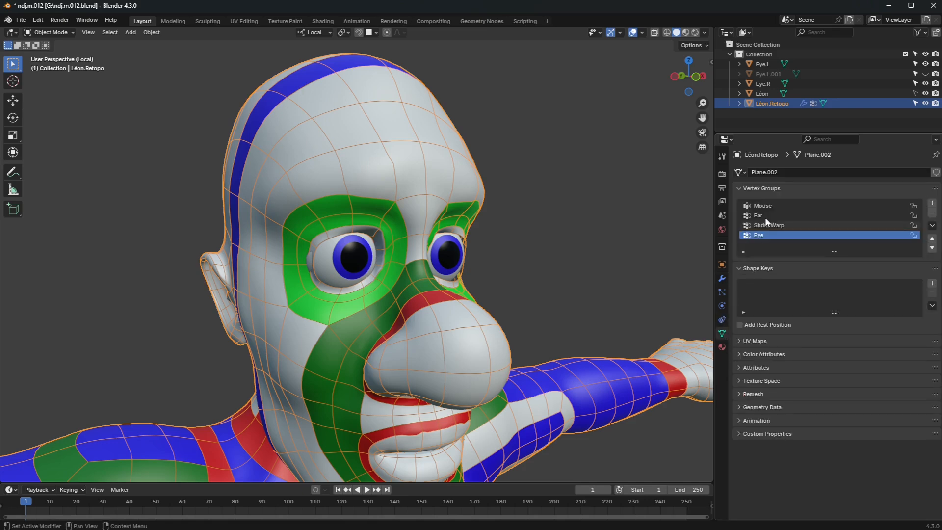
key("Tab")
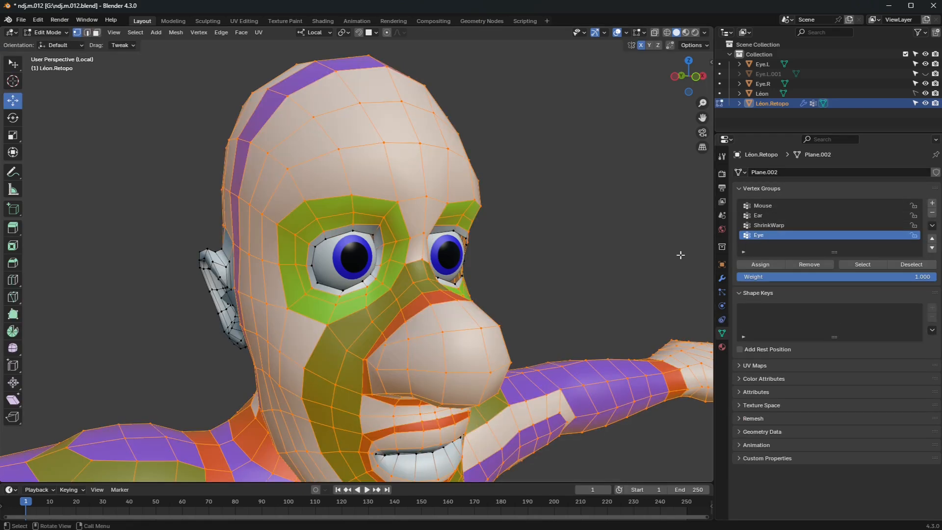
key("alt+a")
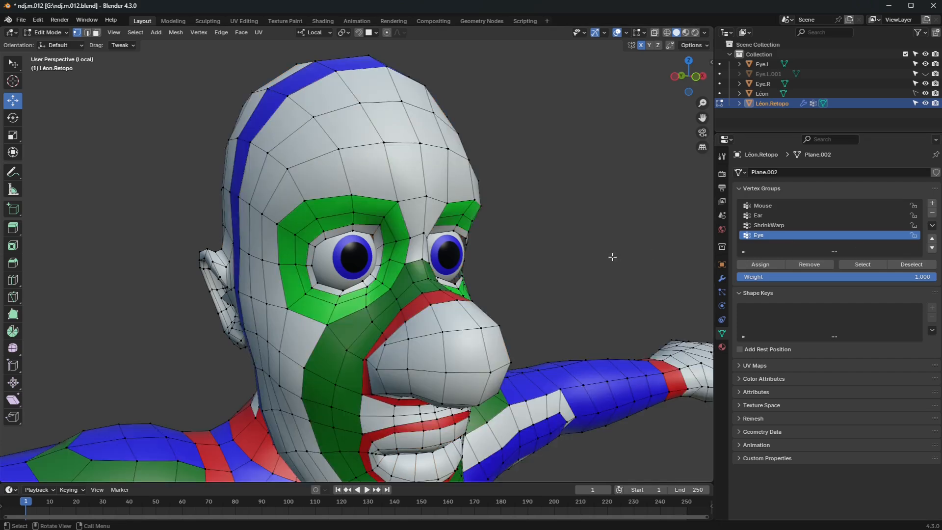
left_click(863, 264)
middle_click_drag(363, 280, 370, 287)
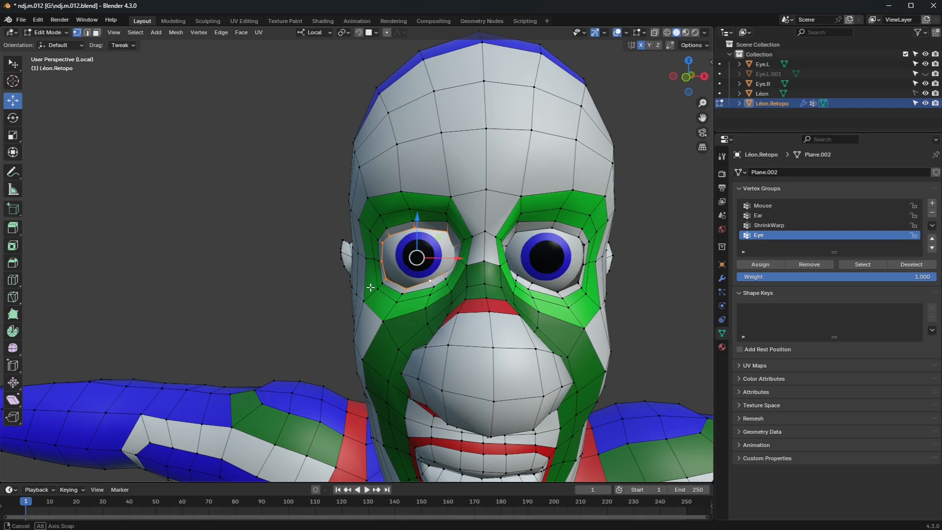
left_click(556, 228, "alt+shift")
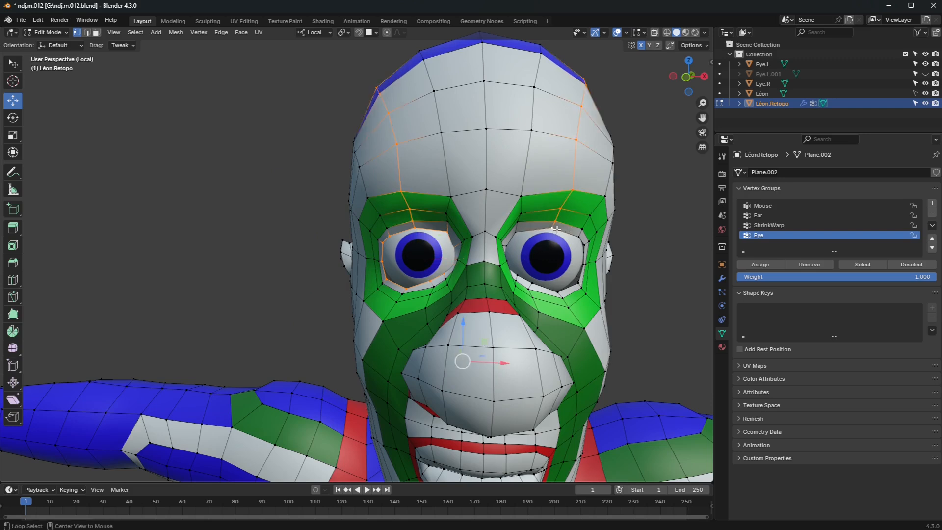
left_click(557, 228, "alt")
left_click(430, 227, "alt+shift")
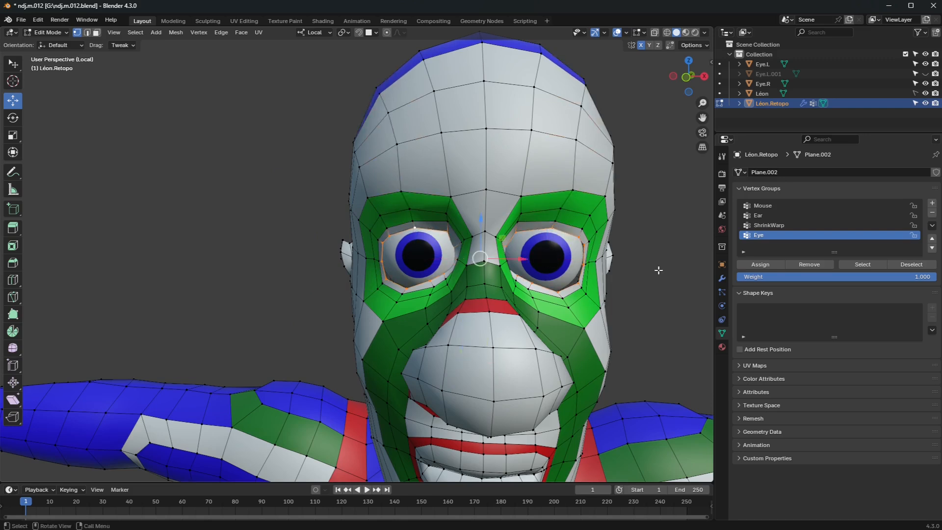
left_click(761, 265)
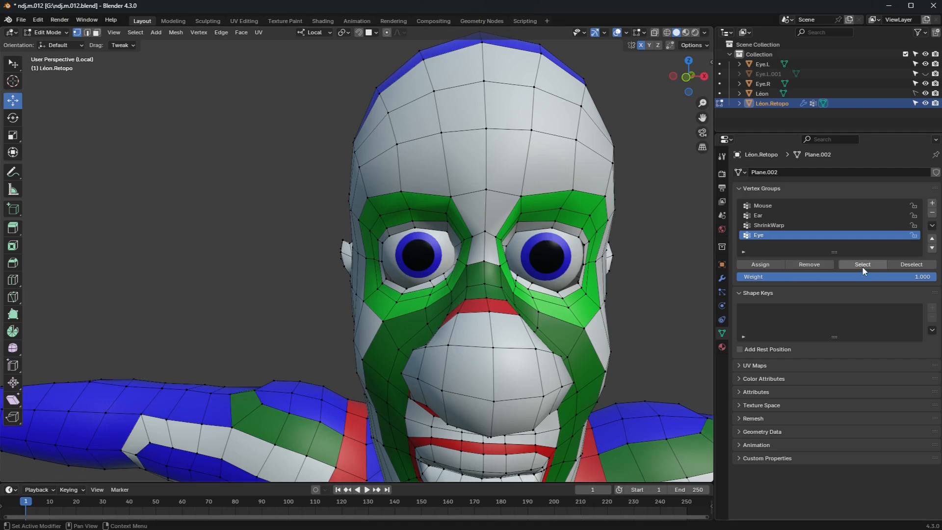
Set the Shrinkwrap modifier's target to Eye.L.001 and limit it to the Eye vertex group.
middle_click_drag(596, 307, 571, 319)
key("Tab")
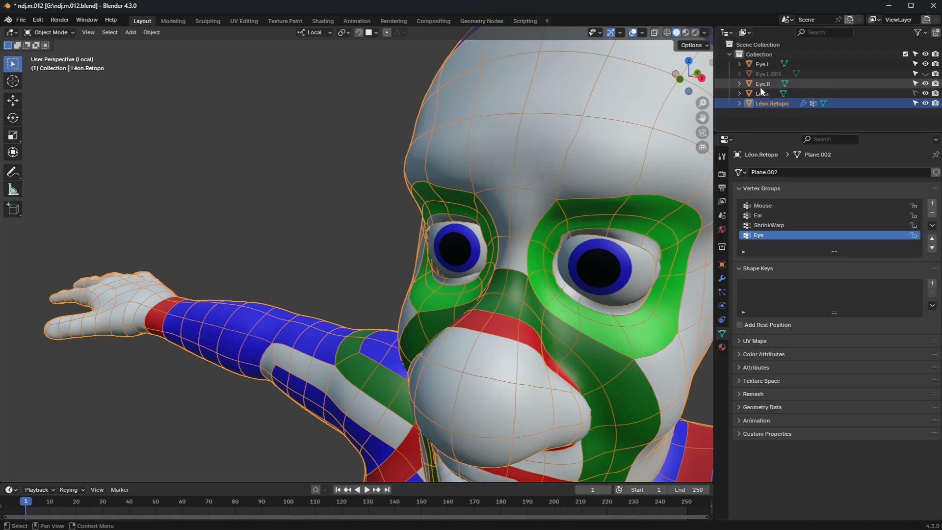
left_click(721, 278)
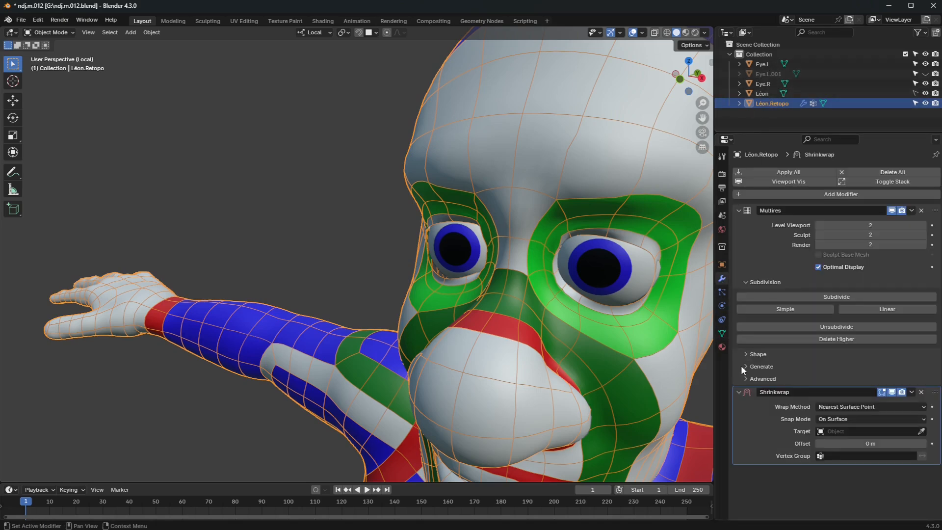
left_click(822, 432)
left_click(823, 339)
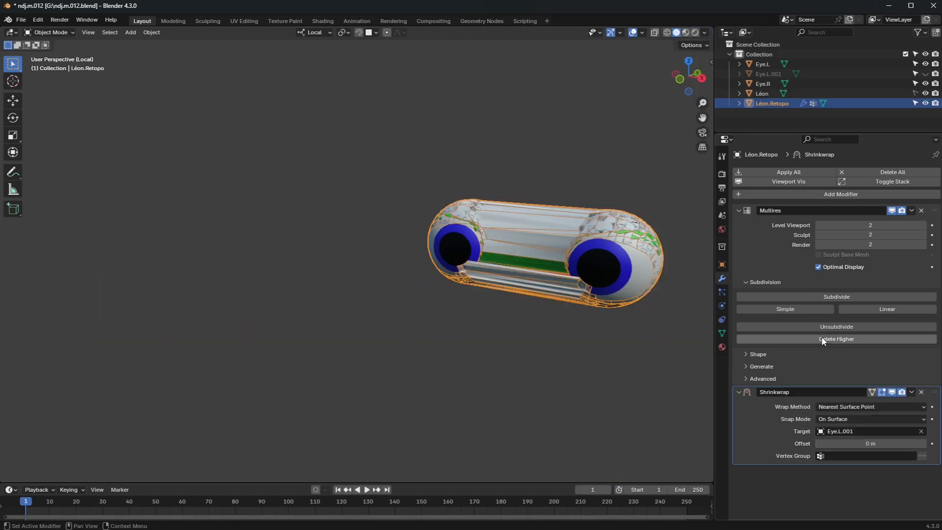
left_click(822, 456)
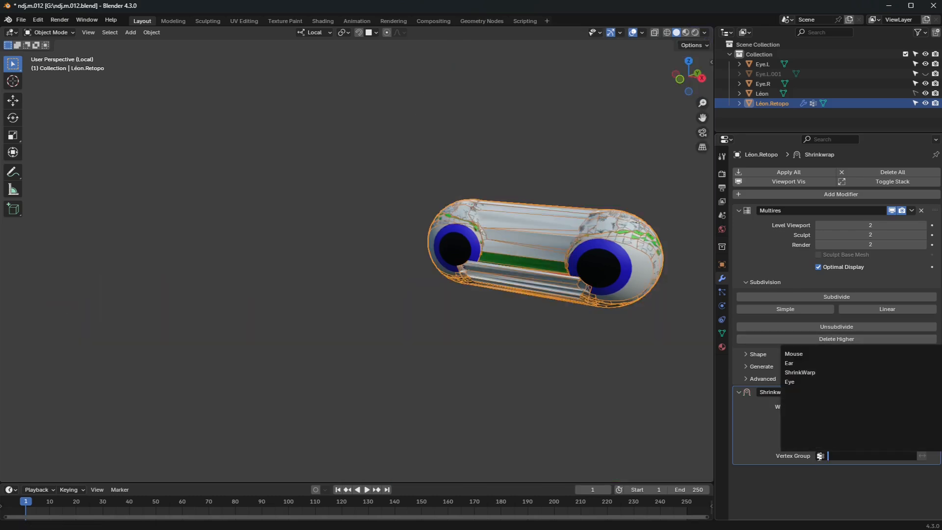
left_click(804, 382)
middle_click_drag(678, 375, 622, 343)
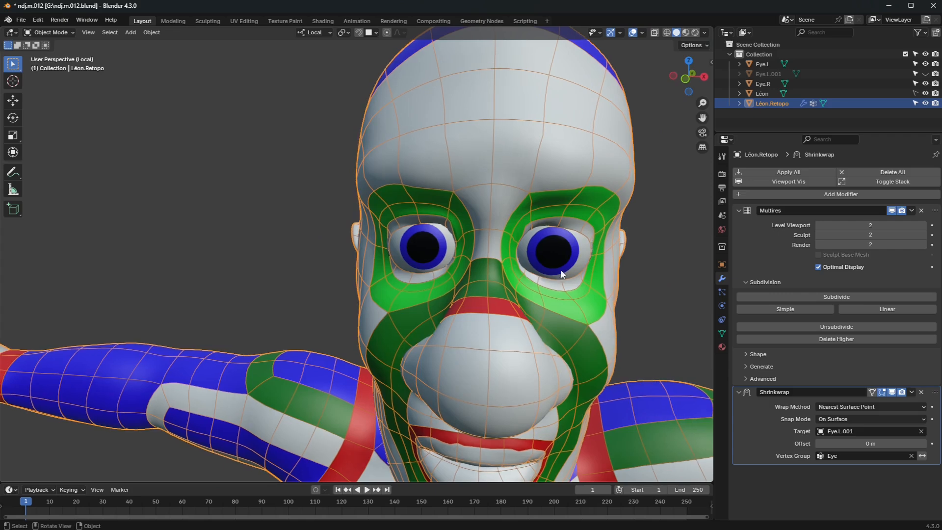
key("Tab")
key("Tab")
Move Eye.L and Eye.R together slightly back and down, about 0.008 m in Y and -0.013 m in Z.
left_click(555, 247)
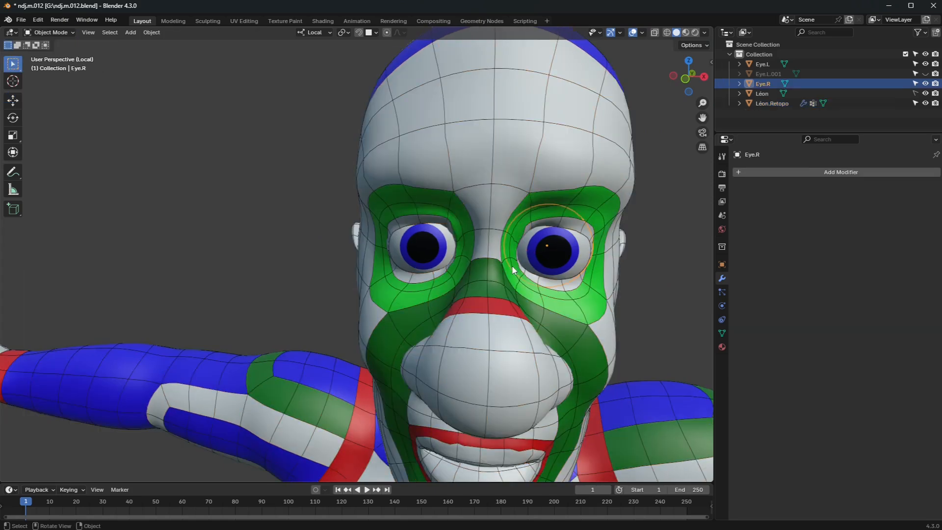
left_click(429, 247, "shift")
mouse_move(550, 266)
middle_mouse_down()
mouse_move(592, 273)
mouse_move(535, 268)
middle_mouse_up()
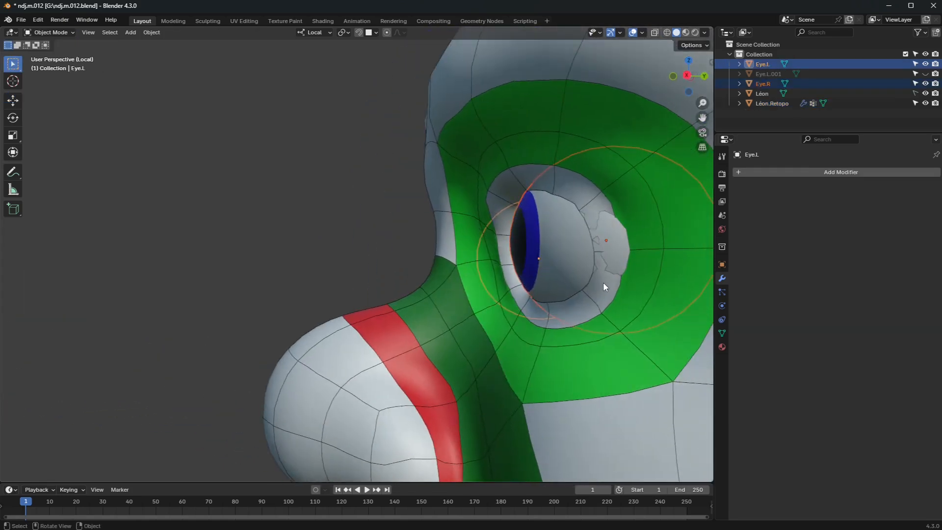
key("g")
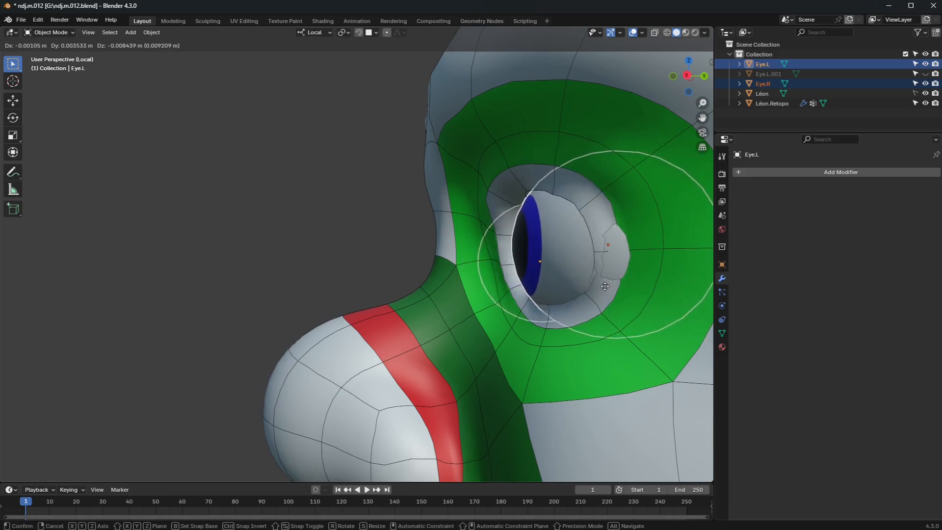
left_click(607, 288)
scroll(610, 290, "down", 5)
middle_click_drag(610, 290, 698, 290)
middle_click_drag(621, 303, 605, 294)
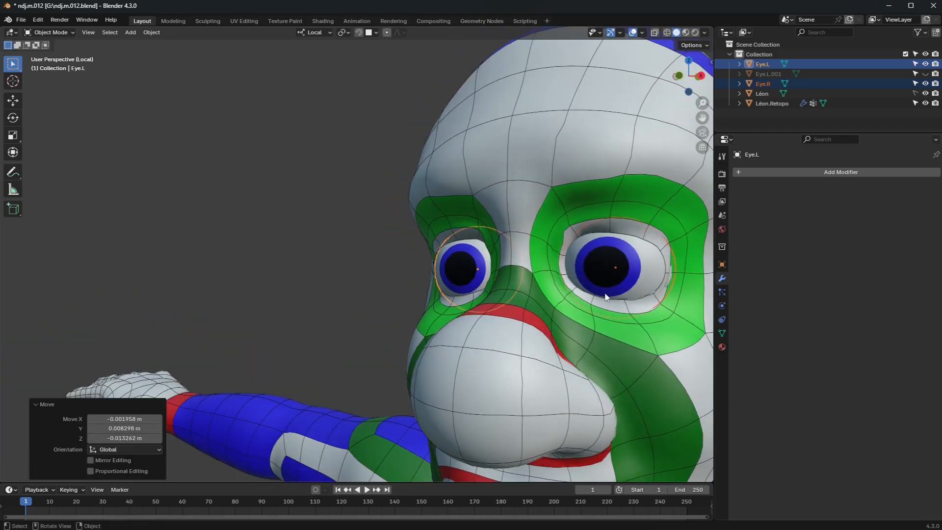
Unhide Eye.L.001 and move it about -0.002 m along the global Y axis.
left_click(646, 212)
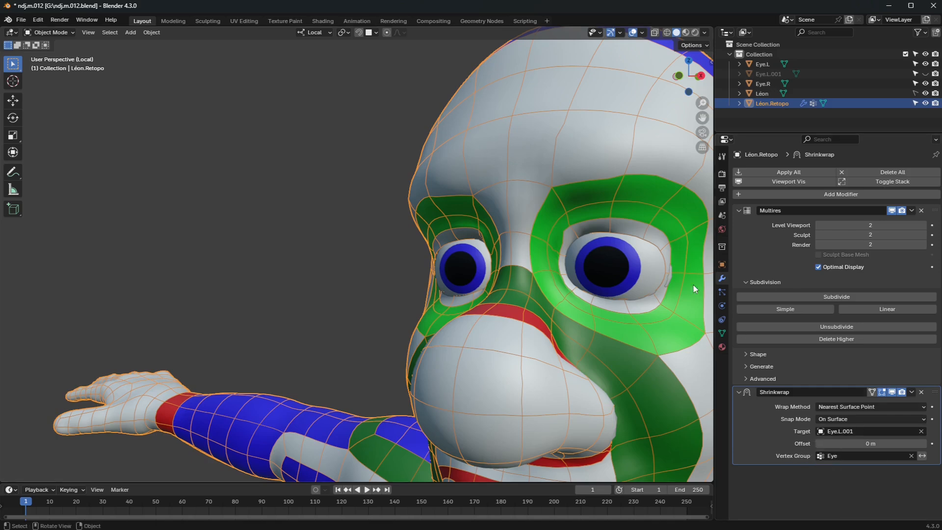
left_click(772, 72)
middle_click_drag(670, 227, 633, 241)
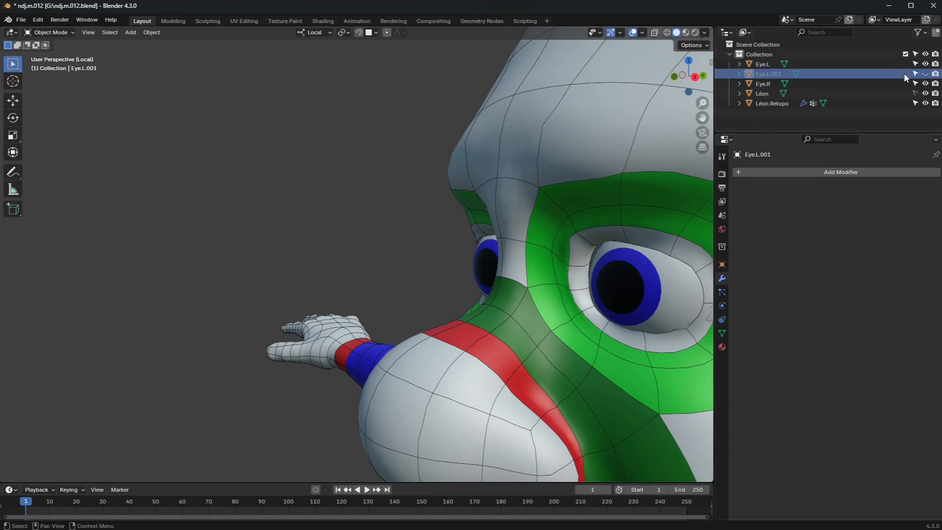
left_click(925, 74)
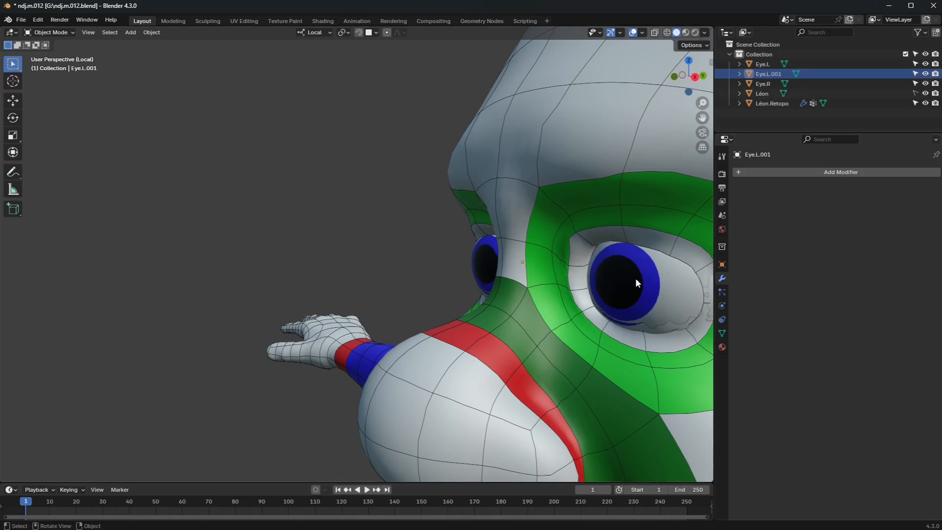
left_click(648, 286)
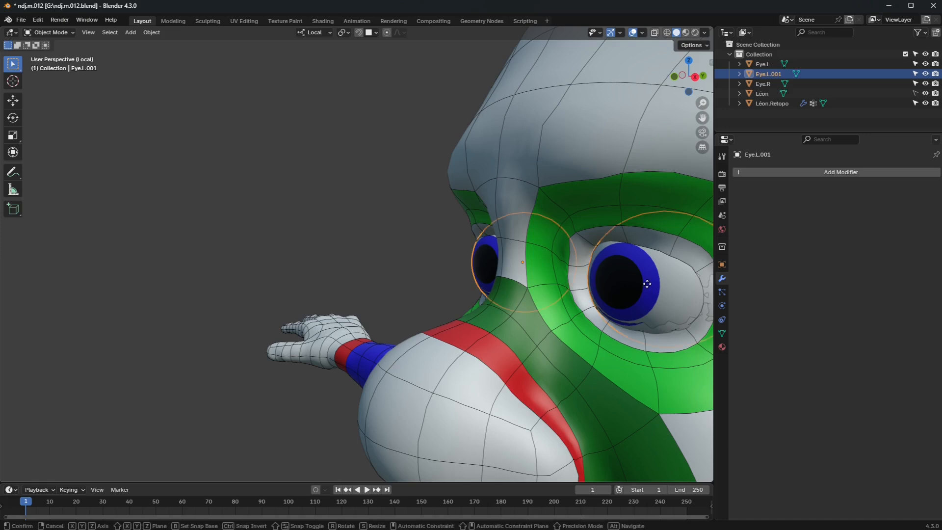
key("g")
key("y")
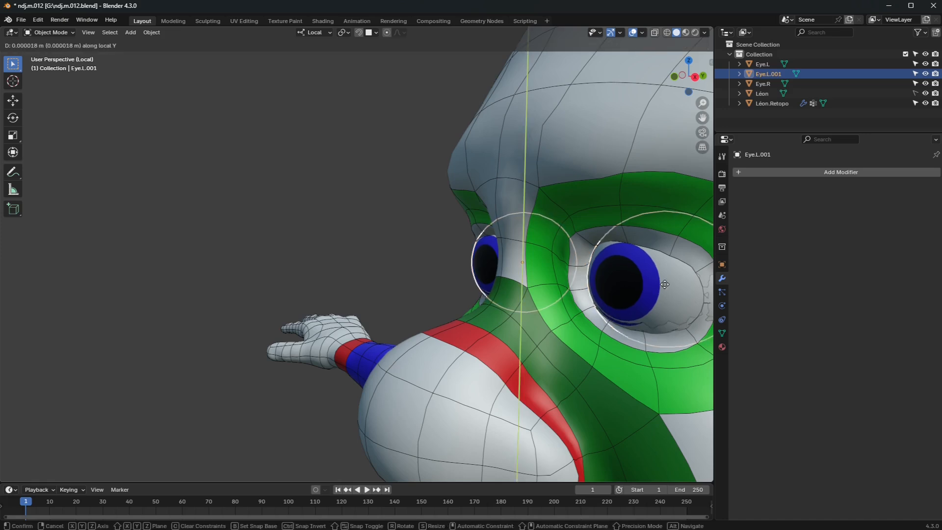
key("y")
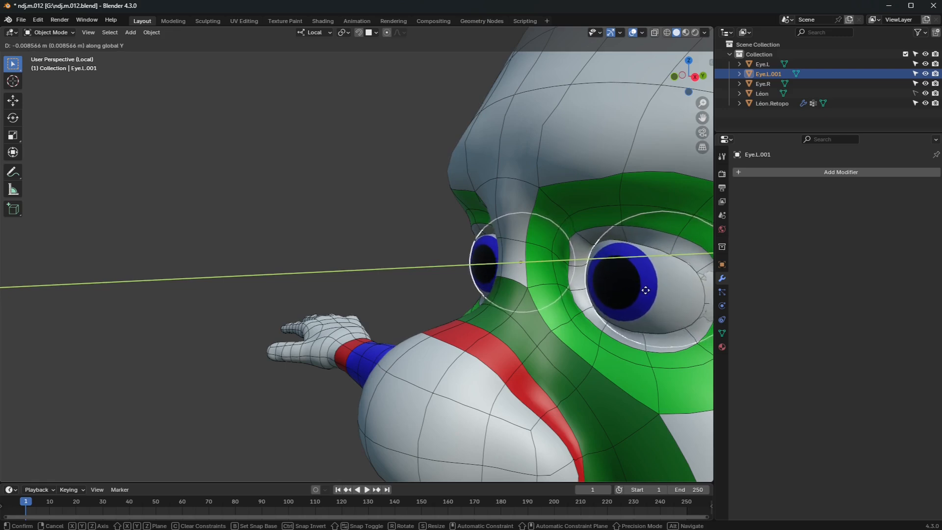
left_click(648, 293)
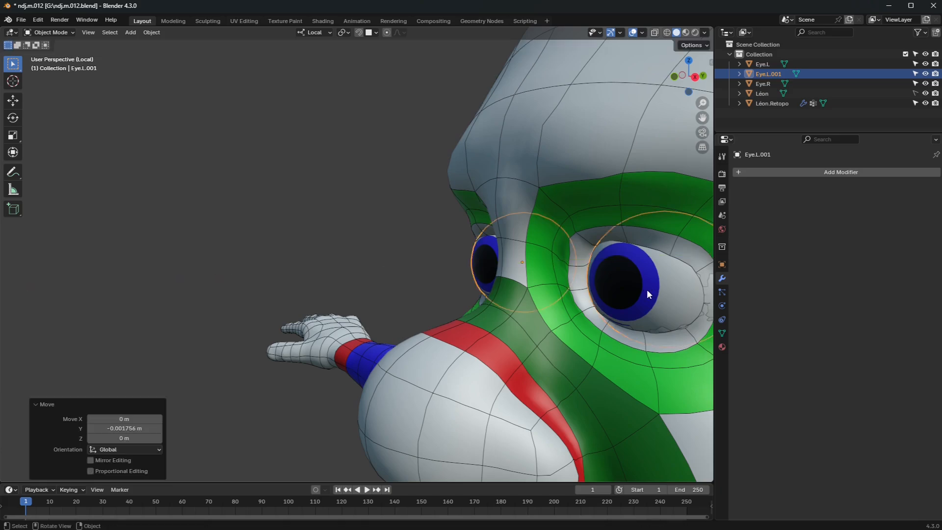
Examine from several angles how Léon.Retopo's eyelids fit around the eyeballs.
scroll(647, 290, "down", 5)
mouse_move(652, 296)
middle_mouse_down()
mouse_move(618, 300)
mouse_move(663, 305)
middle_mouse_up()
scroll(617, 301, "up", 5)
scroll(664, 304, "down", 3)
scroll(529, 302, "up", 3)
middle_click_drag(529, 302, 615, 322)
scroll(513, 302, "down", 3)
scroll(513, 301, "down", 3)
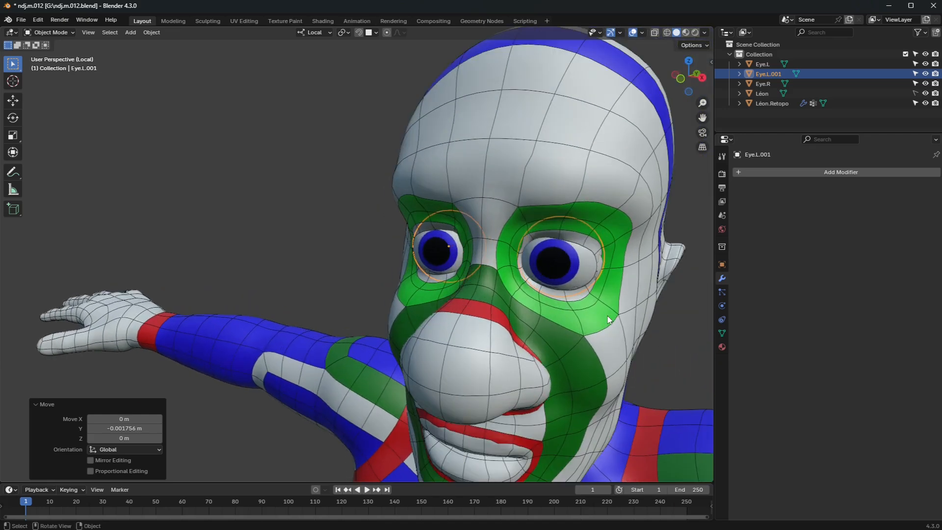
Apply the Shrinkwrap modifier limited to the Eye vertex group on Léon.Retopo.
left_click(640, 269)
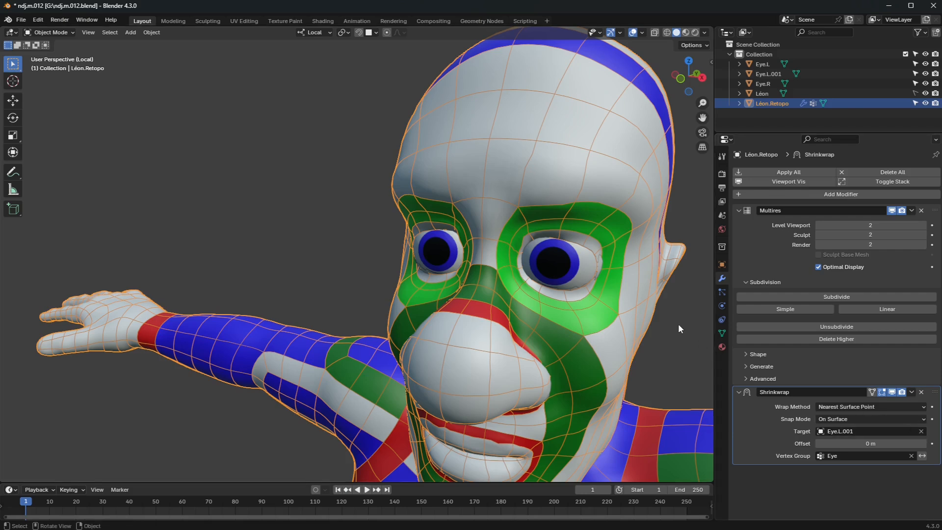
left_click(912, 392)
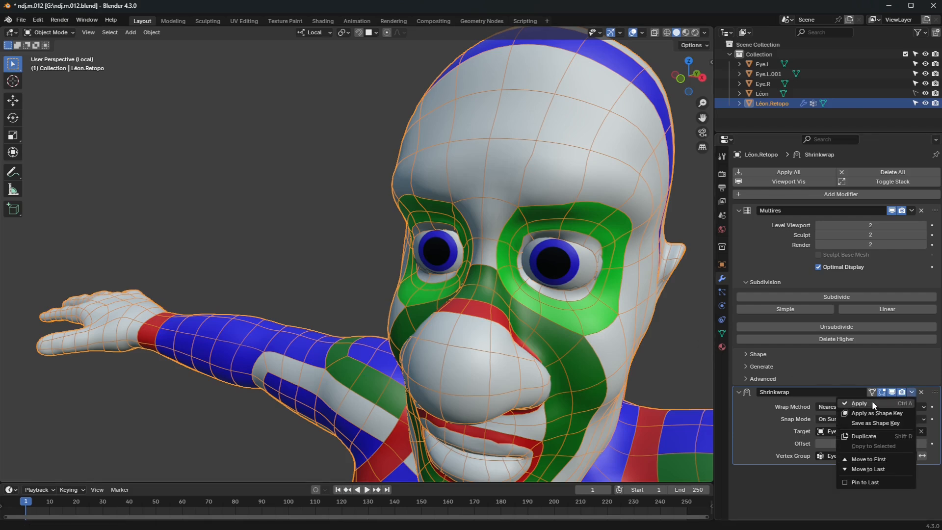
left_click(869, 401)
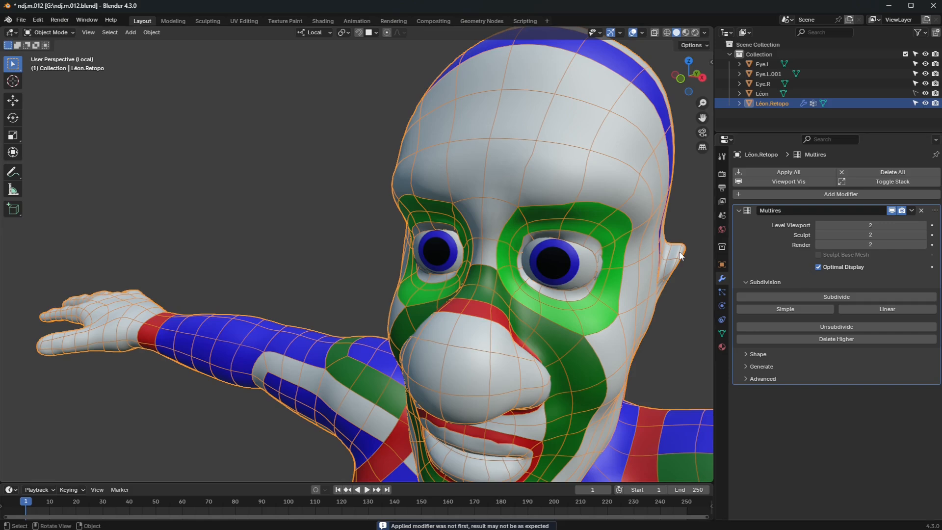
In Edit Mode, move the eyelid vertex at the outer eye corner about 0.012 m outward along local X with mirror editing.
key("Tab")
key("Tab")
key("Tab")
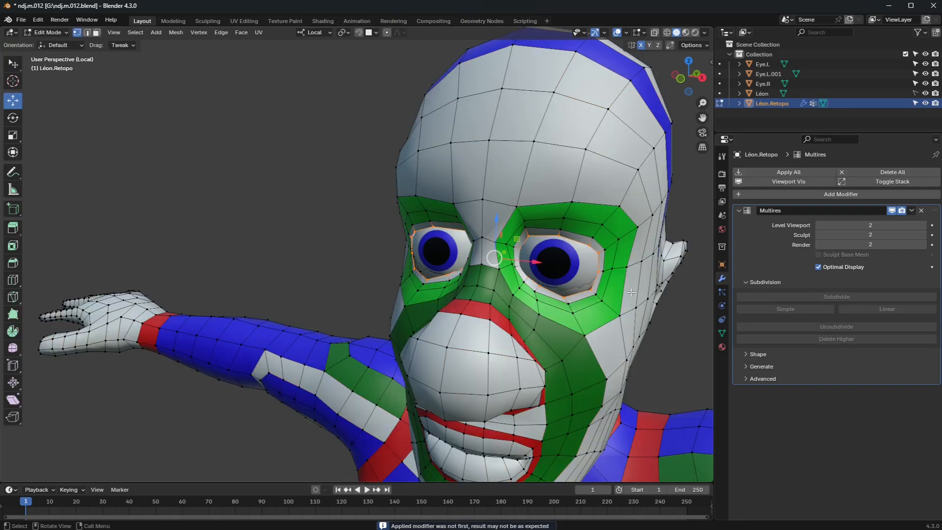
middle_click_drag(631, 292, 621, 274)
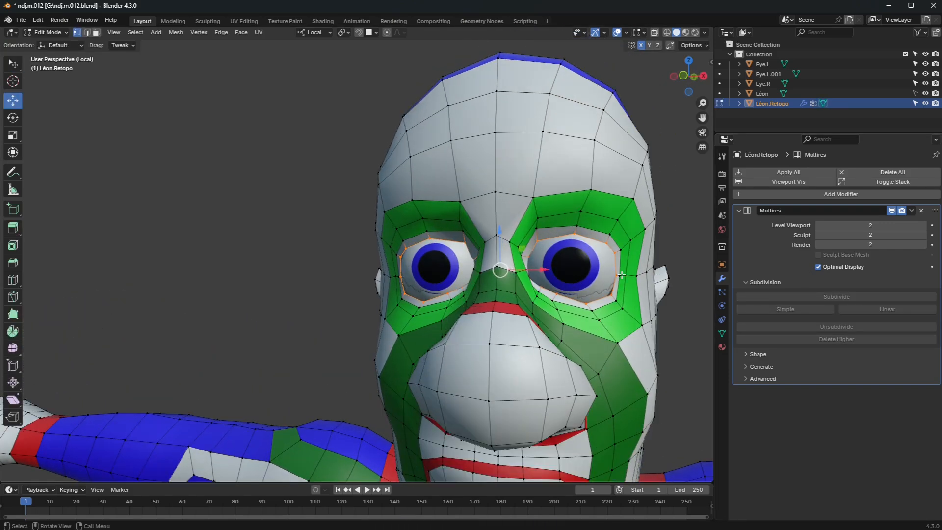
left_click(622, 275)
left_click(636, 276, "ctrl")
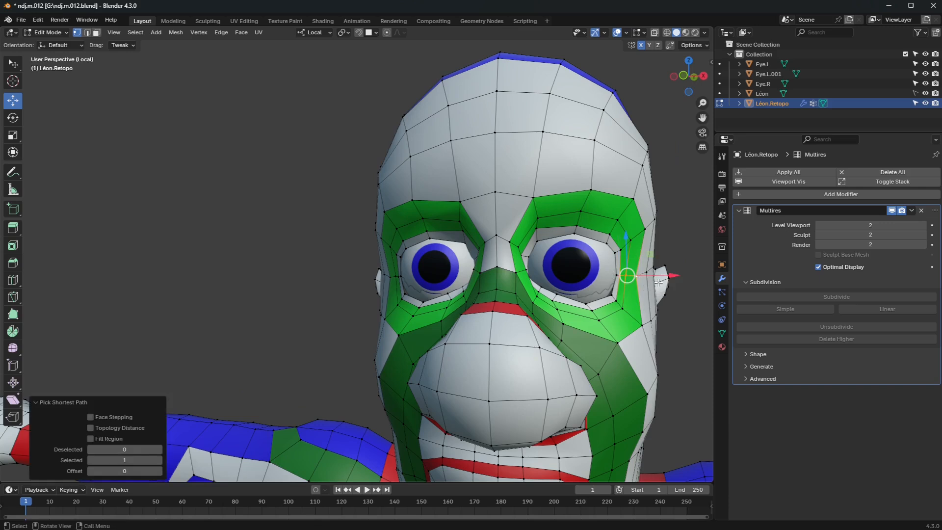
left_click_drag(662, 275, 633, 277)
left_click(616, 275)
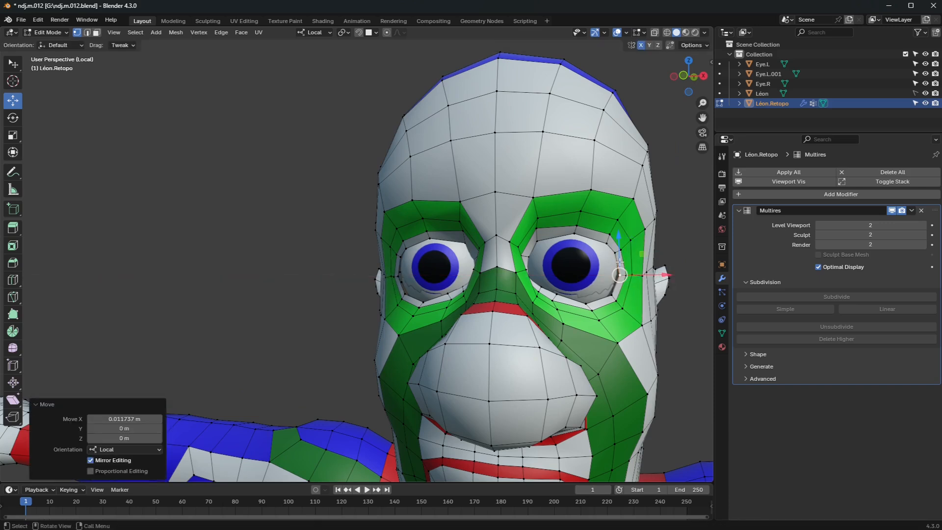
Reposition the eyelid vertices at the inner corner and upper inner edge of the eye opening to follow the eyeball.
key("Tab")
middle_click_drag(665, 277, 542, 266)
scroll(614, 283, "up", 2)
scroll(615, 284, "up", 2)
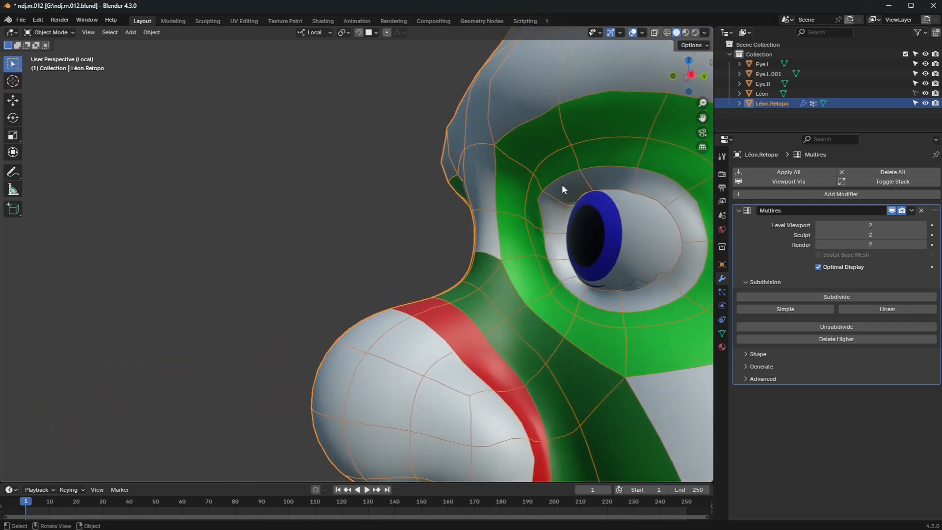
key("Tab")
middle_click_drag(555, 195, 575, 214)
left_click(571, 249)
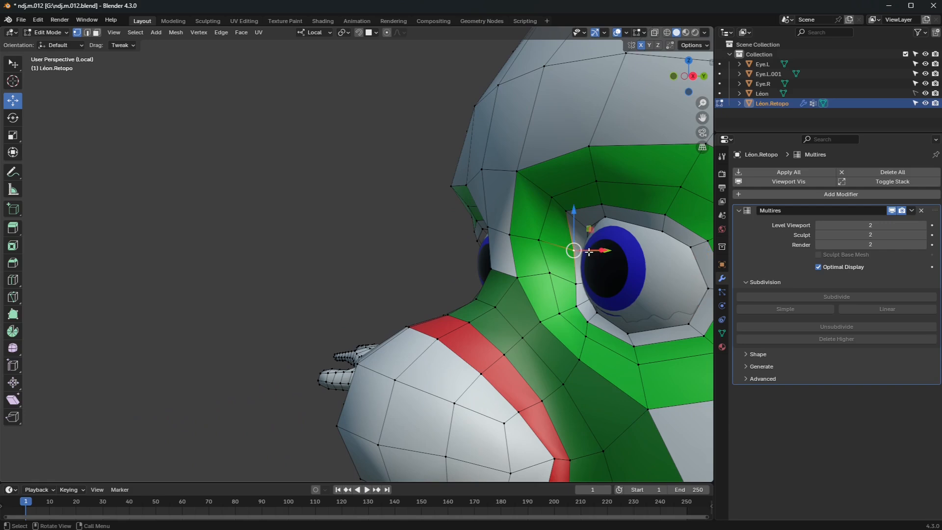
left_click_drag(590, 252, 553, 289)
left_click(589, 261)
middle_click_drag(553, 290, 615, 272)
left_click(589, 239)
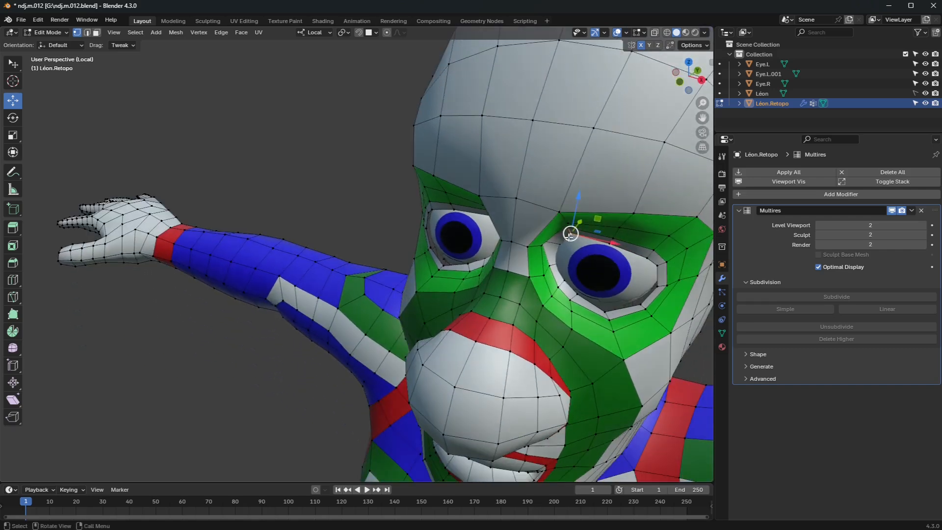
mouse_move(569, 239)
left_mouse_down()
mouse_move(569, 248)
mouse_move(560, 244)
left_mouse_up()
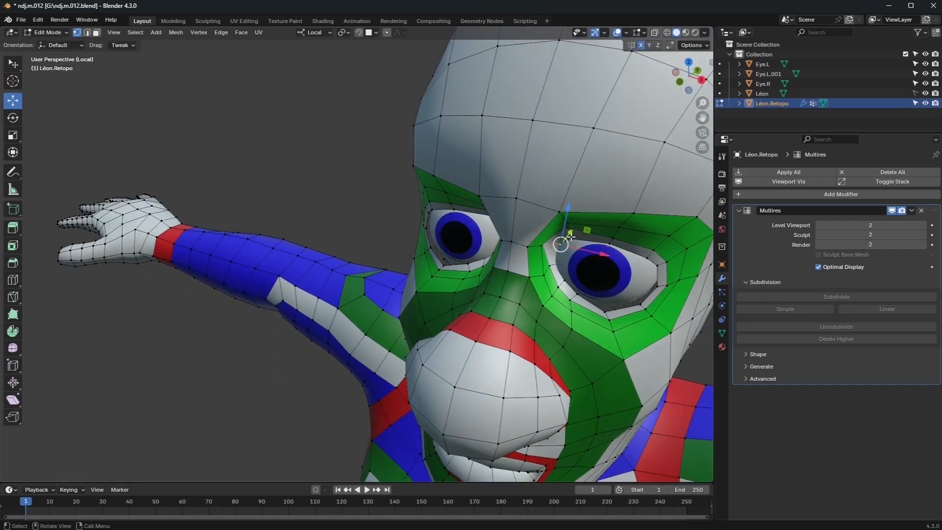
Shift an eyelid vertex near the inner eye corner by about -0.005, -0.016 and -0.012 m, adjust the corner further, and return to Object Mode.
middle_click_drag(568, 211, 565, 234)
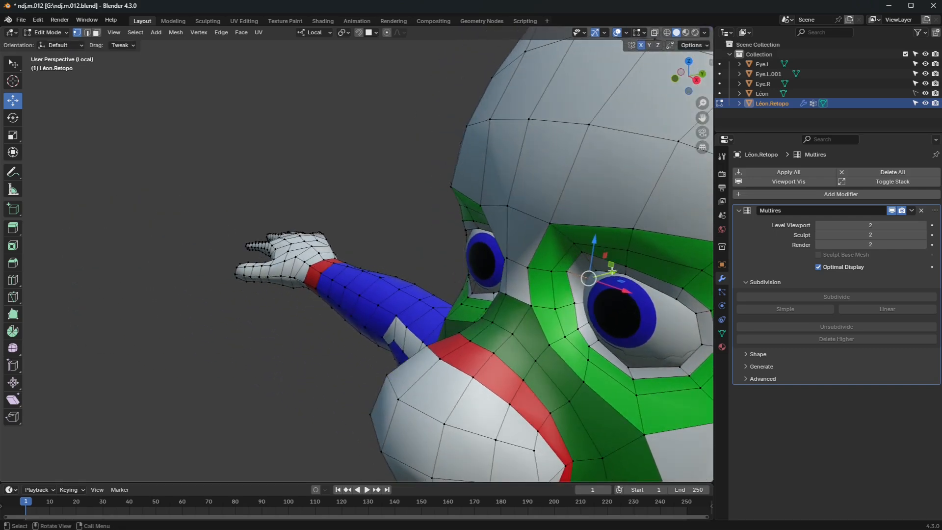
left_click_drag(612, 271, 567, 308)
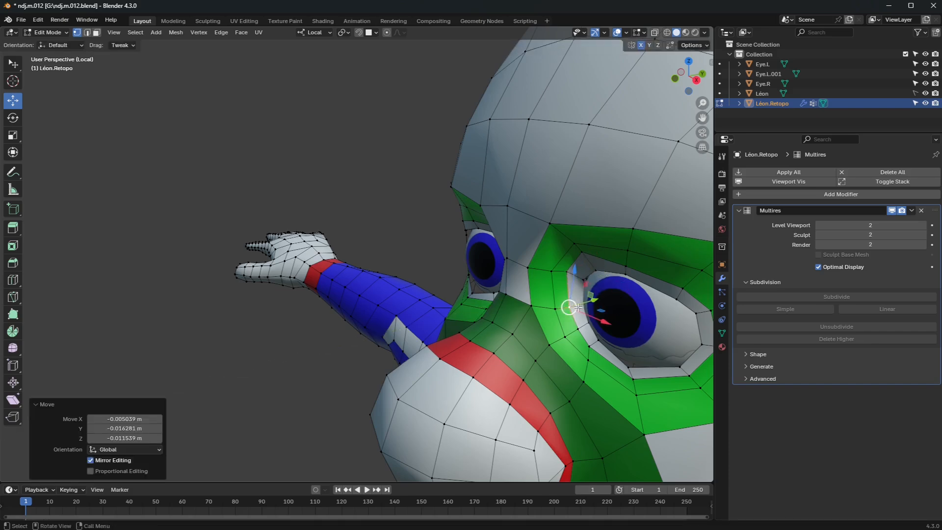
middle_click_drag(567, 308, 594, 334)
left_click_drag(574, 289, 585, 279)
middle_click_drag(585, 278, 604, 258)
key("Tab")
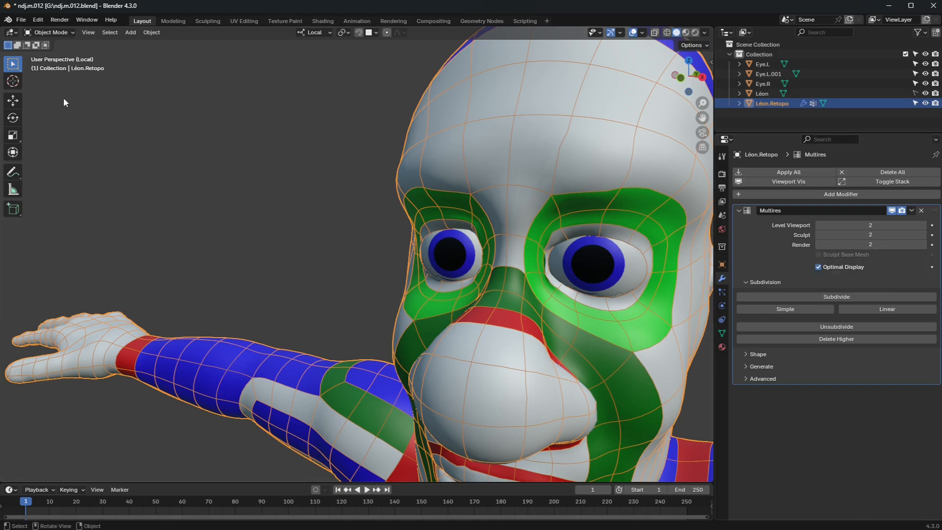
Switch Léon.Retopo to Sculpt Mode and choose the Erase Multires Displacement brush for the inner eye corner.
left_click(44, 33)
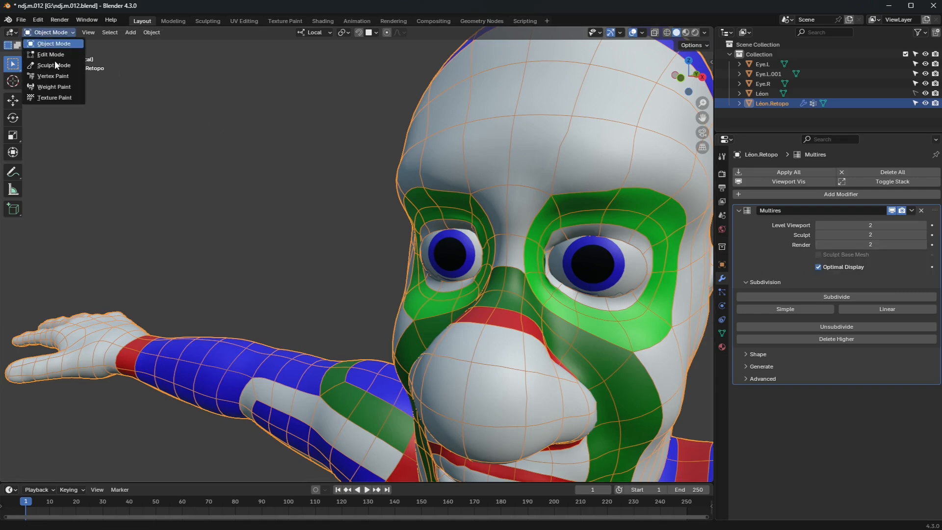
left_click(55, 60)
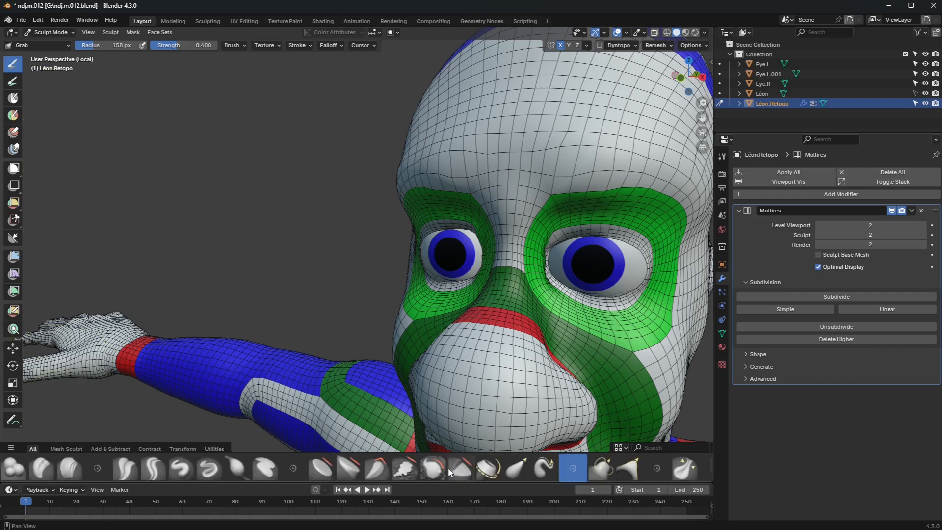
scroll(449, 468, "down", 1)
left_click(237, 468)
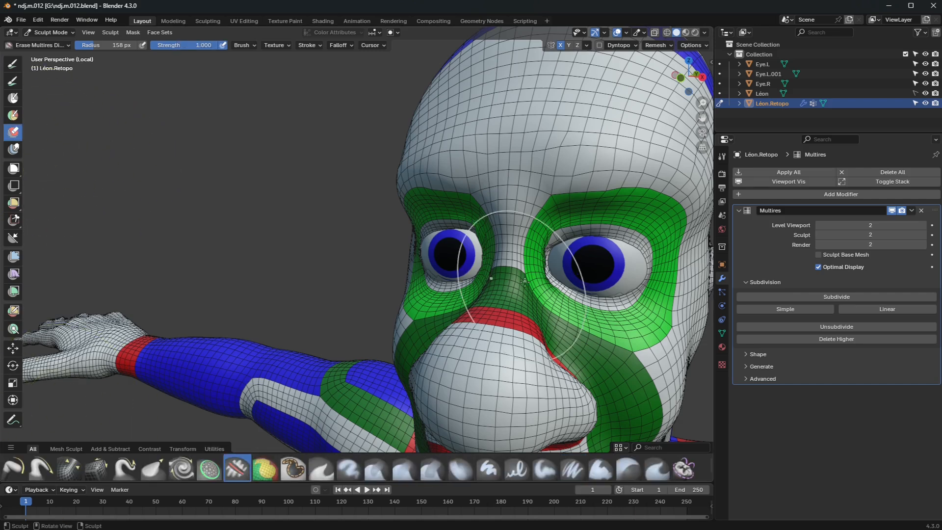
middle_click_drag(524, 282, 505, 320)
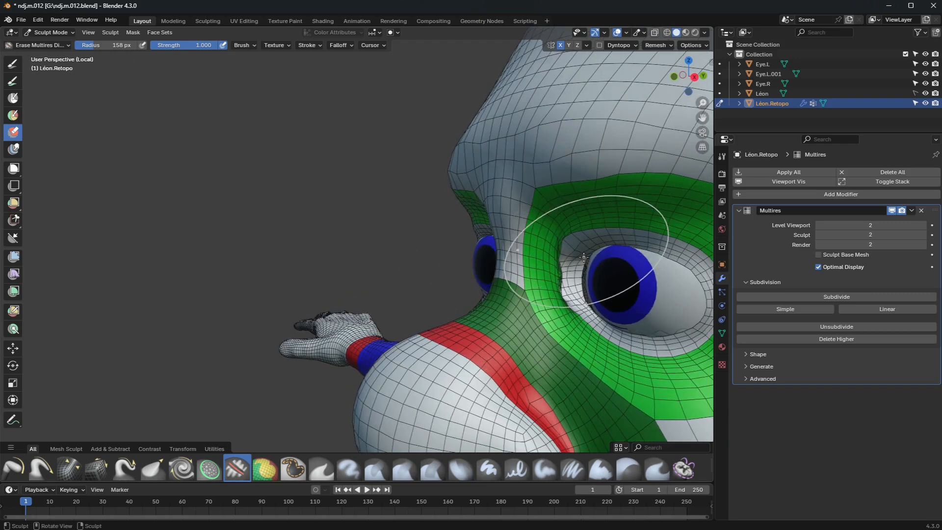
Erase the Multires displacement around the inner eye corner and along the upper eyelid.
mouse_move(584, 257)
left_mouse_down()
mouse_move(571, 273)
mouse_move(565, 250)
mouse_move(563, 283)
left_mouse_up()
mouse_move(615, 239)
left_mouse_down()
mouse_move(660, 260)
mouse_move(655, 253)
left_mouse_up()
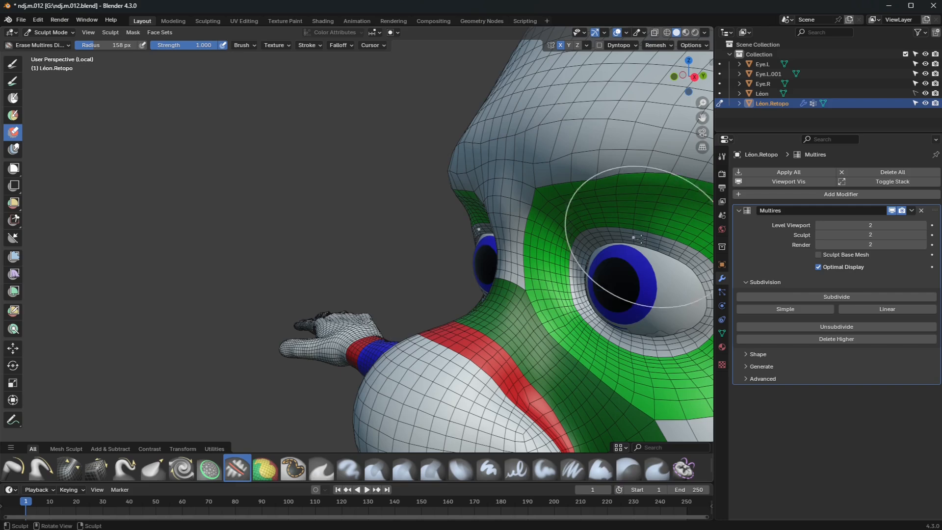
middle_click_drag(636, 236, 573, 280)
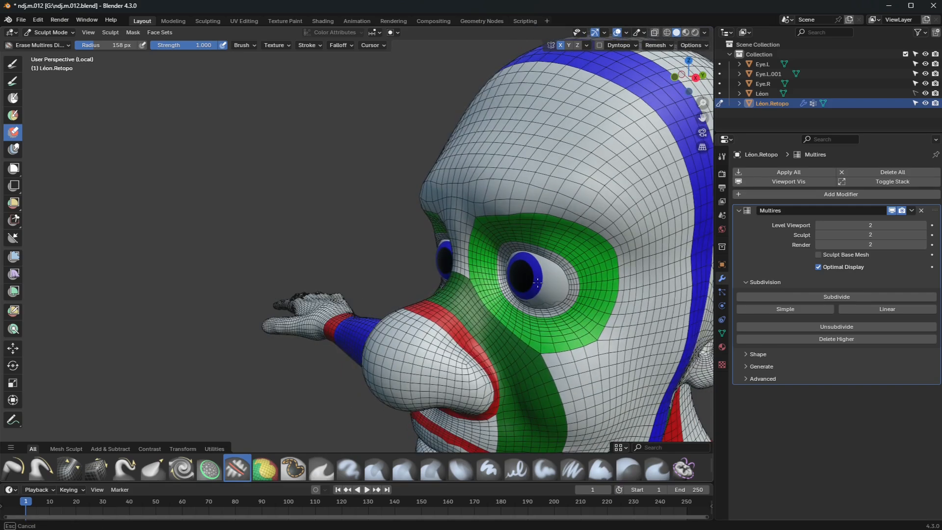
middle_click_drag(547, 260, 518, 201)
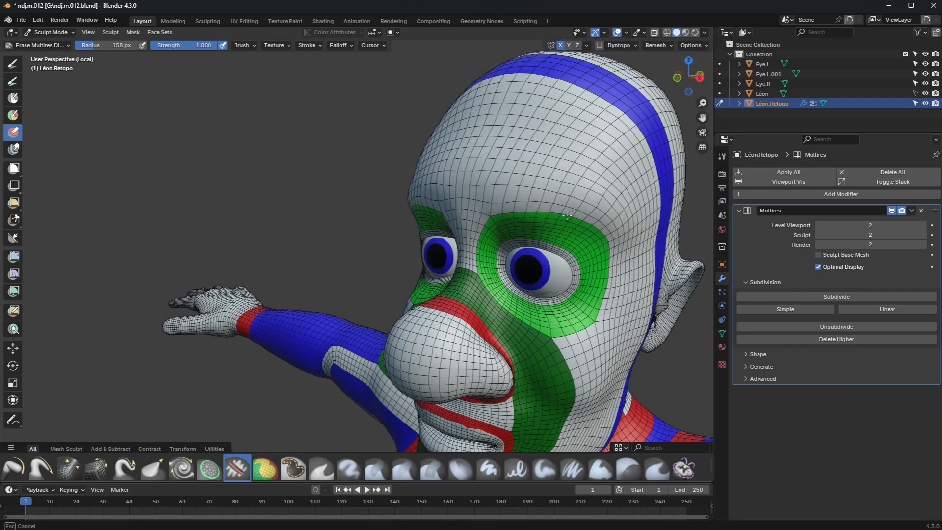
In Edit Mode, slide the eyelid vertices near the inner eye corner along their edges, the last by a factor of about 0.339.
key("Tab")
mouse_move(581, 243)
middle_mouse_down()
mouse_move(592, 278)
mouse_move(578, 253)
mouse_move(555, 253)
middle_mouse_up()
scroll(592, 278, "up", 5)
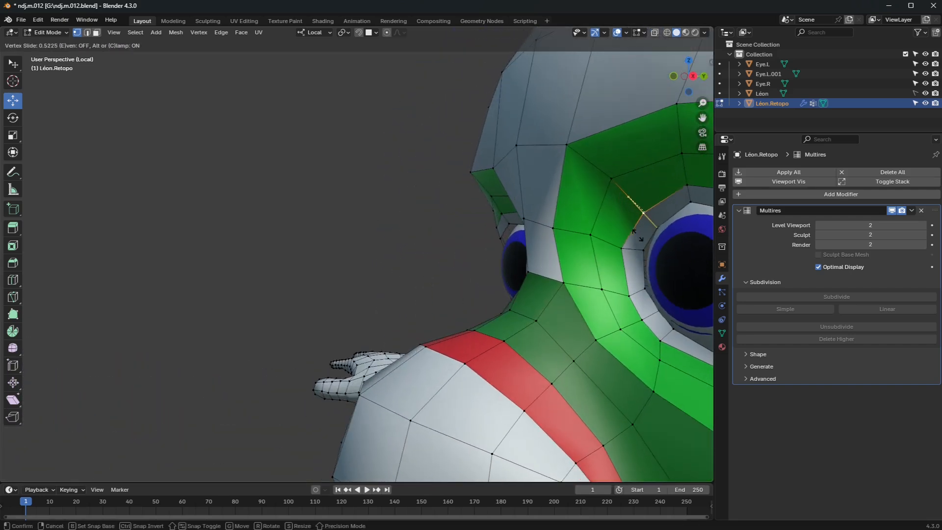
left_click(622, 248)
key("g")
key("g")
left_click(629, 255)
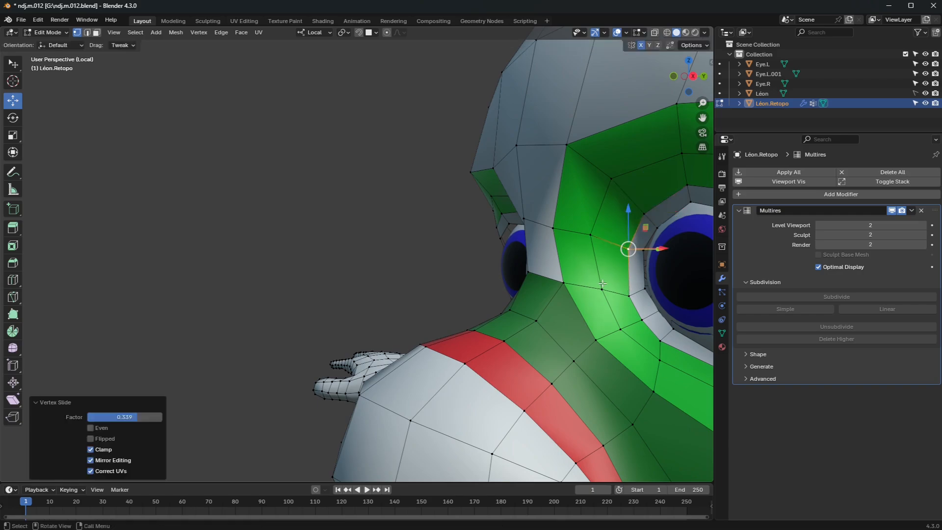
Check the subdivided head in Sculpt Mode, return Léon.Retopo to Object Mode, and save the scene as a new incremental version.
key("ctrl+Tab")
mouse_move(595, 290)
middle_mouse_down()
mouse_move(581, 287)
mouse_move(631, 295)
mouse_move(559, 229)
mouse_move(601, 224)
mouse_move(534, 233)
middle_mouse_up()
scroll(582, 287, "down", 2)
scroll(558, 230, "down", 2)
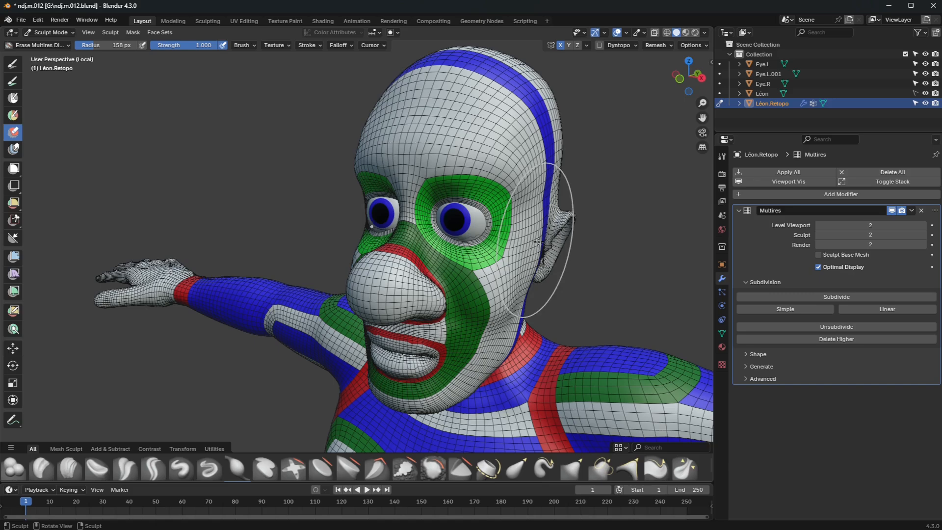
key("Tab")
key("Tab")
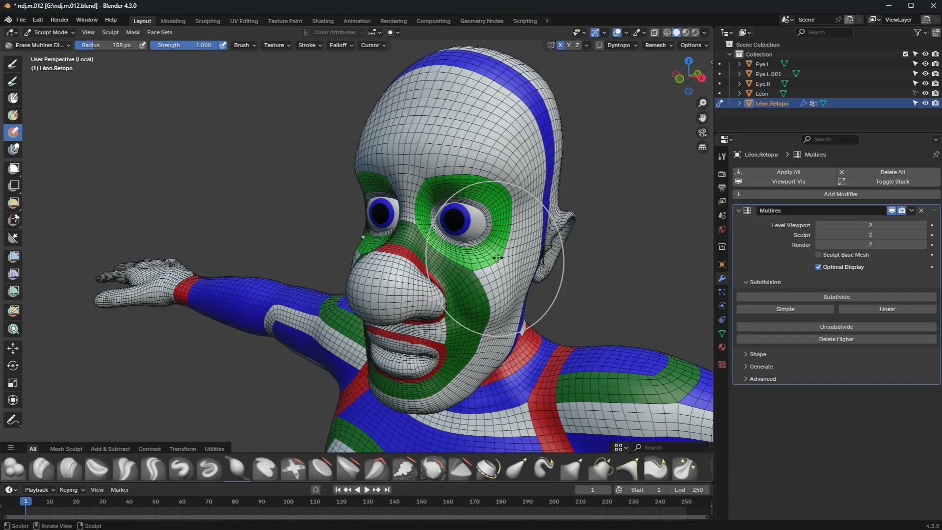
left_click(51, 32)
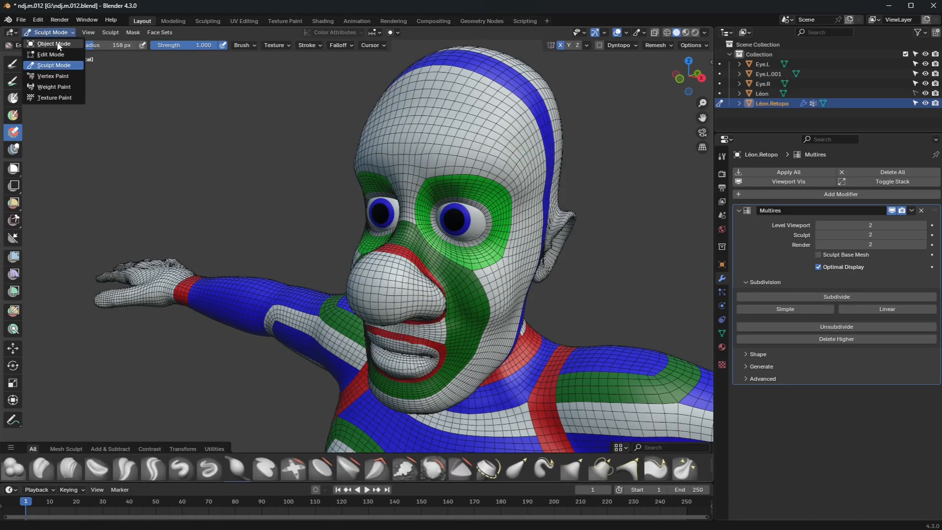
left_click(57, 41)
middle_click_drag(508, 237, 530, 252)
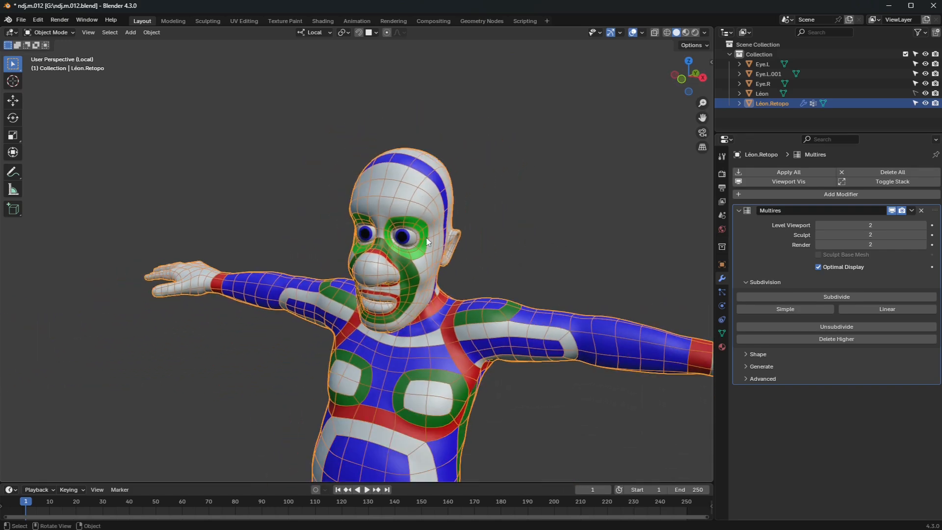
left_click(20, 20)
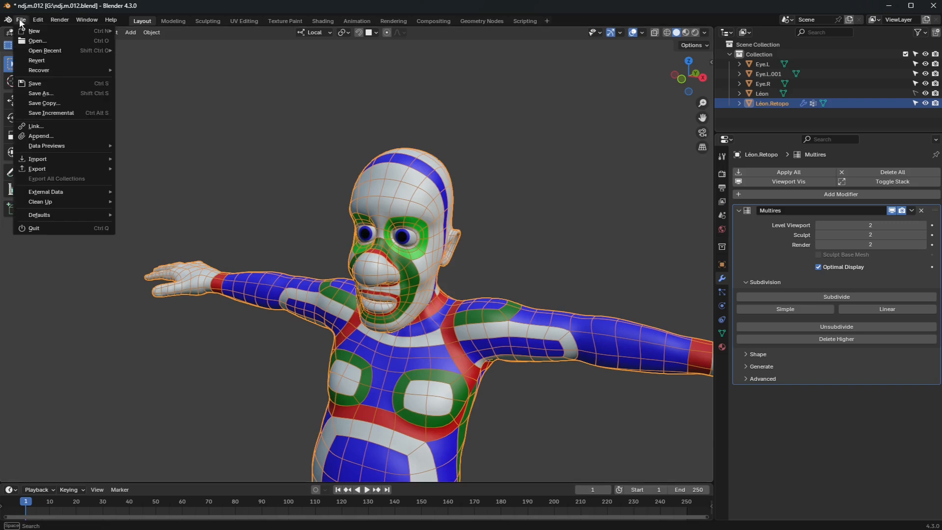
left_click(74, 113)
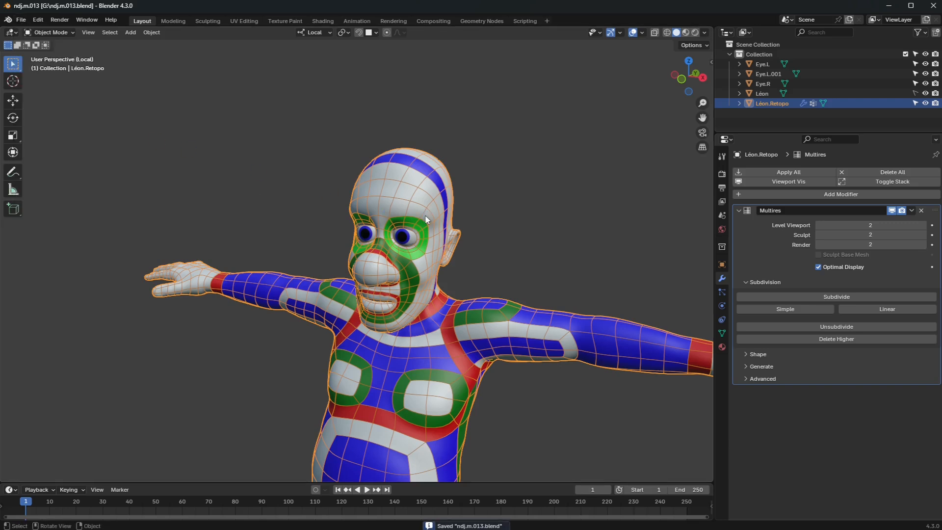
Duplicate Léon.Retopo in place and rename the copy Léon.Multiresolution.
key("shift+d")
right_click(480, 174)
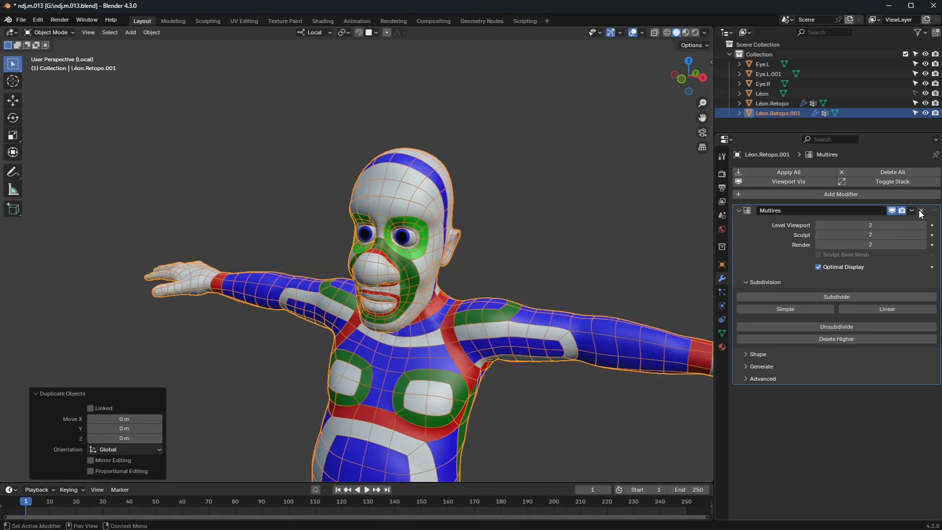
double_click(786, 113)
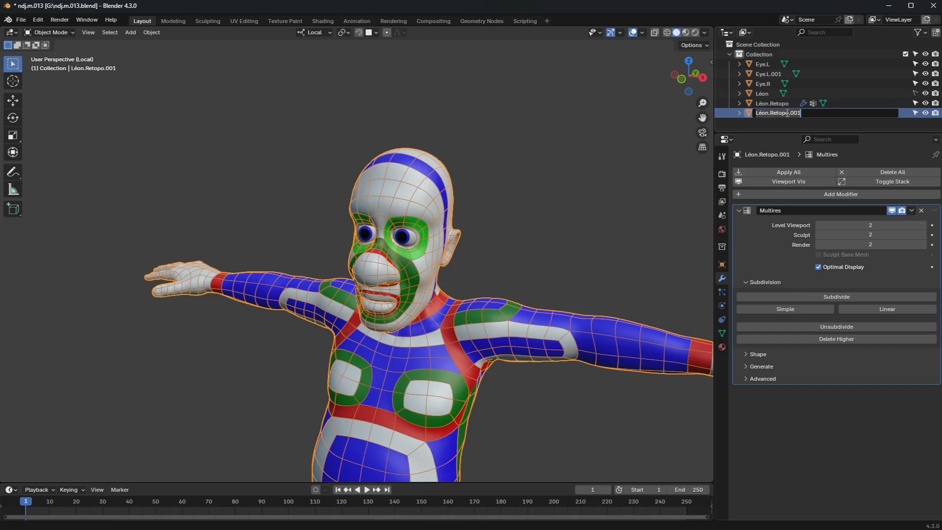
left_click(771, 113)
type("Multiresolution")
key("Return")
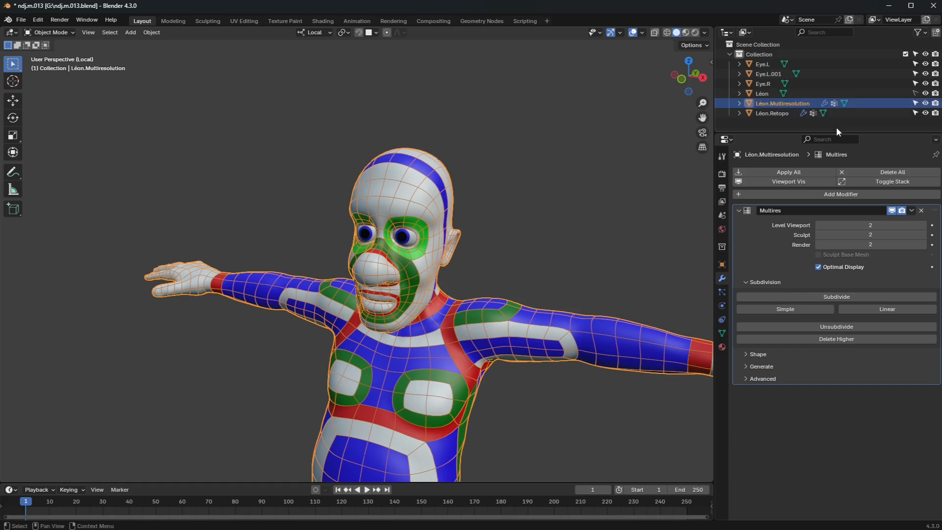
Apply the Multires modifier on Léon.Retopo so its subdivisions become real geometry.
left_click(764, 94)
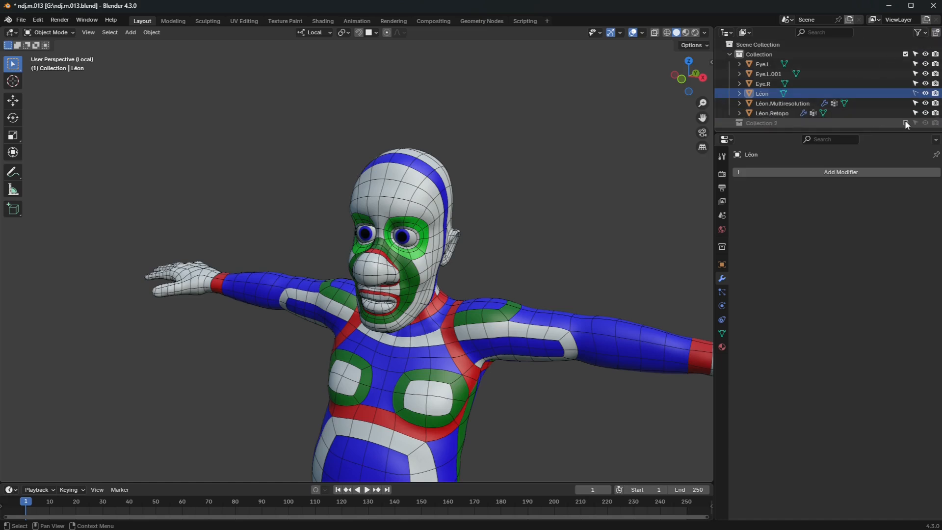
left_click(771, 113)
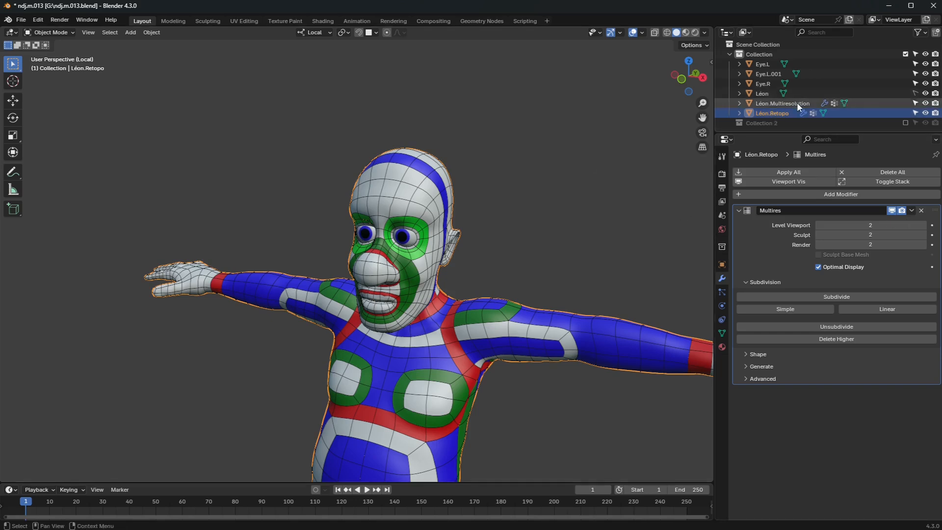
left_click(912, 211)
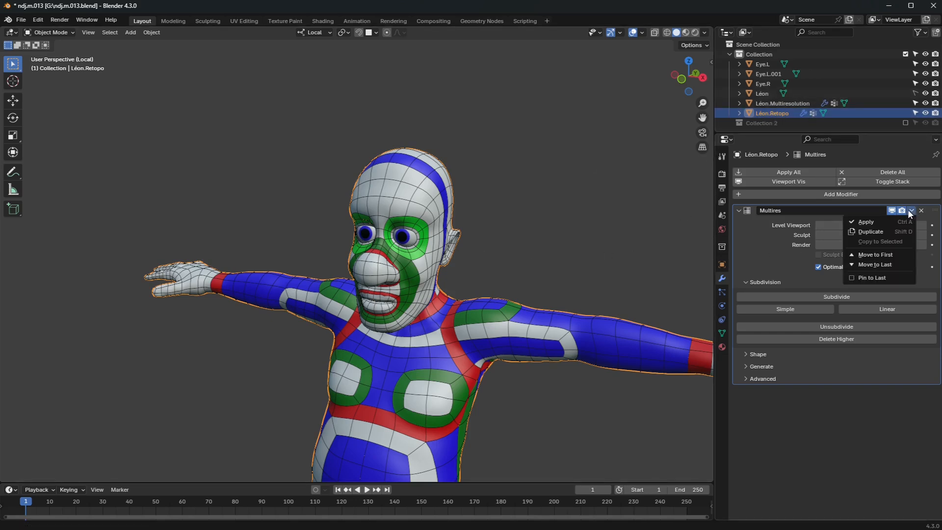
left_click(884, 218)
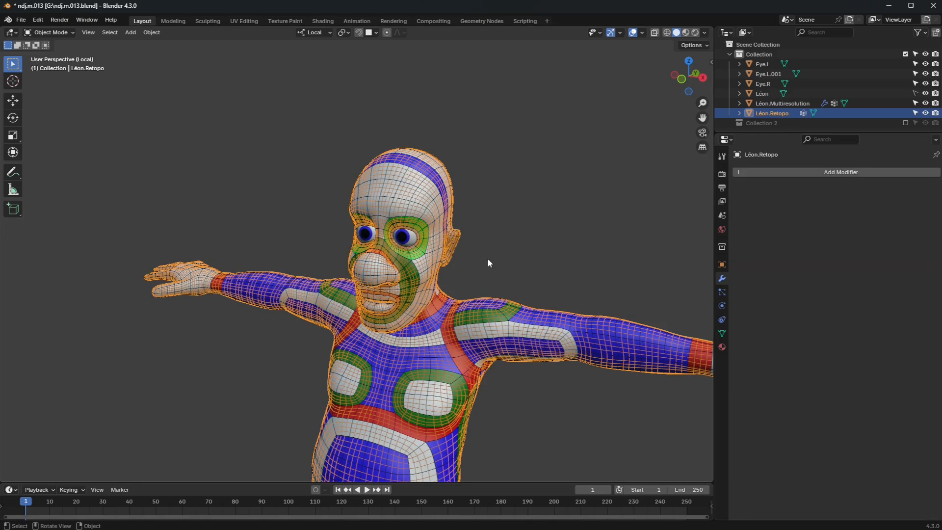
key("Tab")
key("Tab")
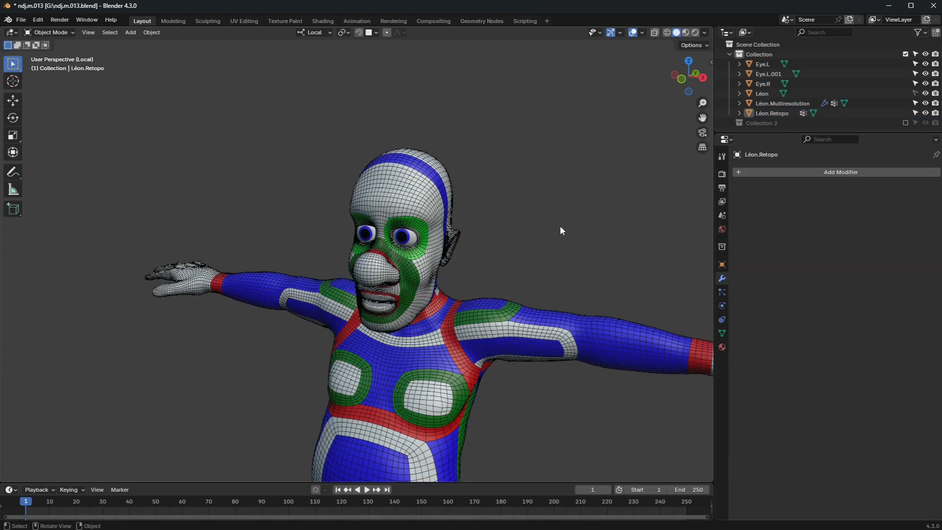
Hide Léon.Retopo in the viewport, leaving the Léon.Multiresolution copy displayed.
left_click(783, 103)
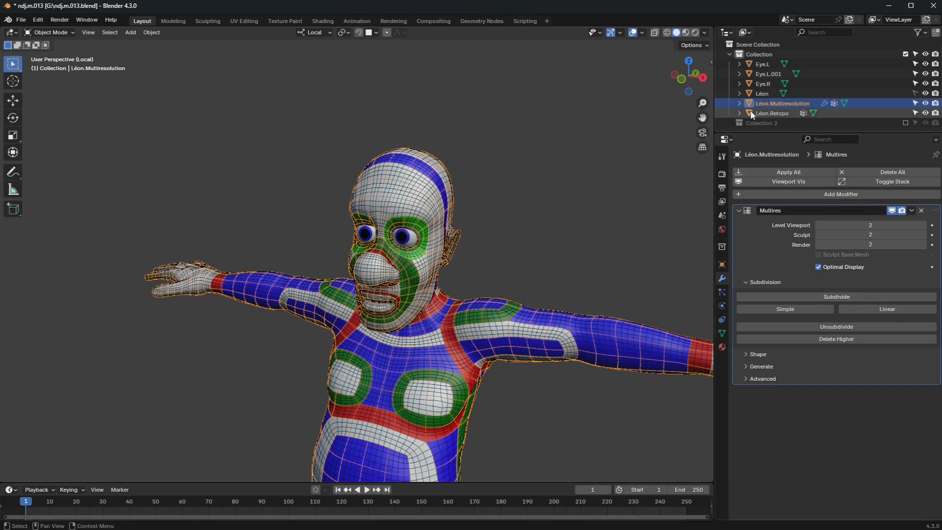
left_click(769, 114)
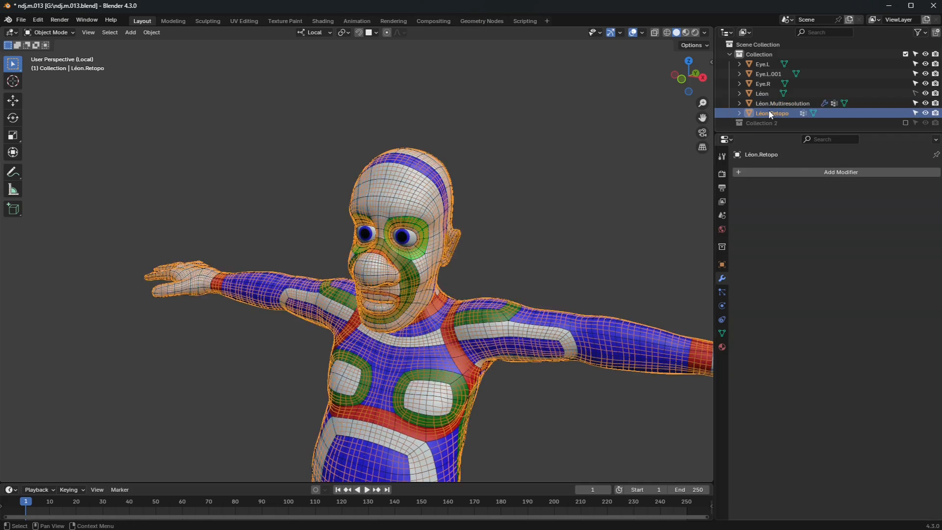
left_click(925, 114)
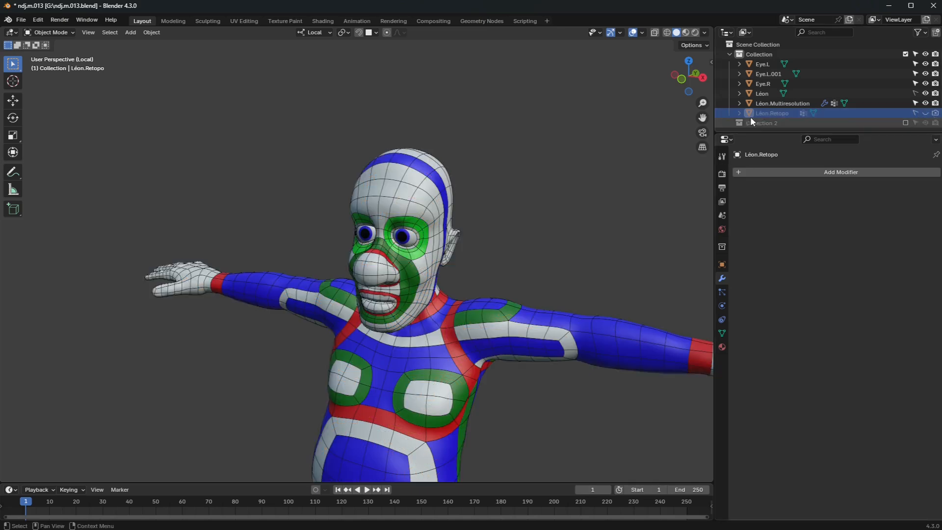
Add a Shrinkwrap modifier to Léon.Multiresolution with Léon.Retopo as its target.
left_click(769, 100)
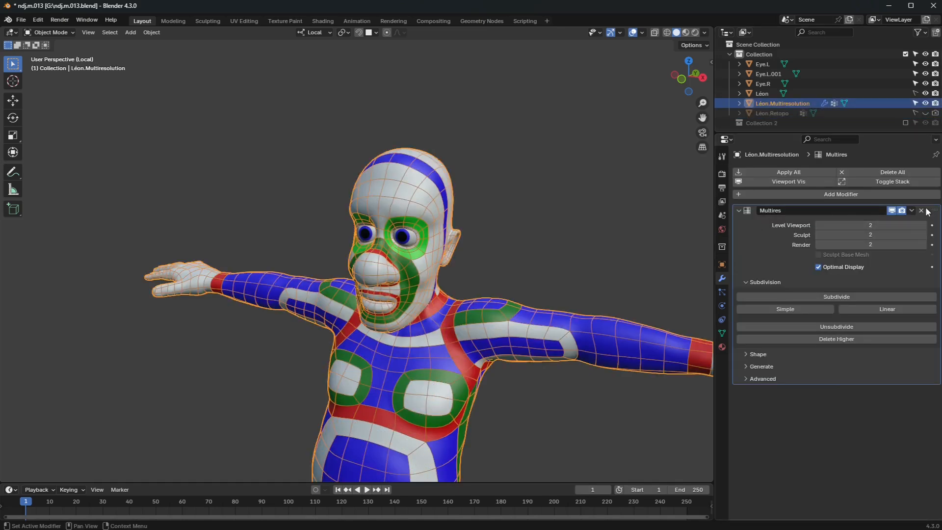
left_click(818, 194)
mouse_move(819, 193)
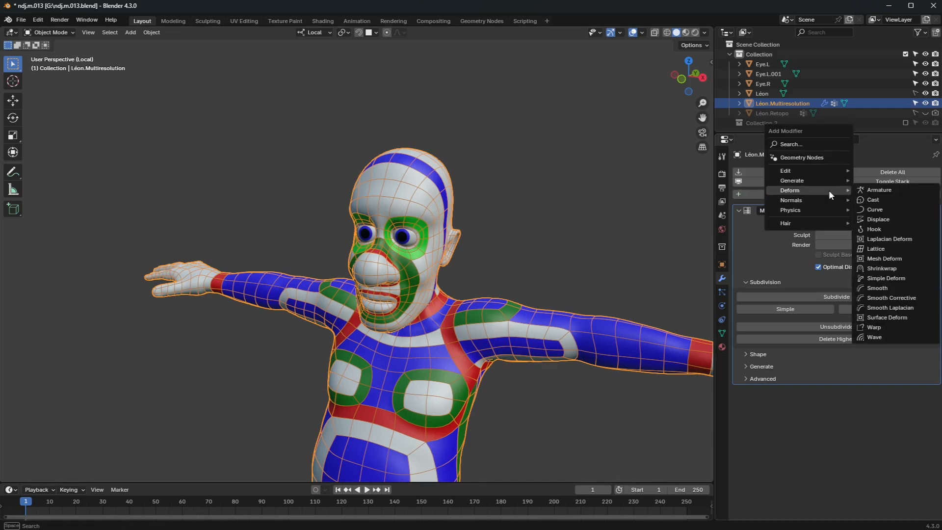
left_click(889, 268)
left_click(824, 432)
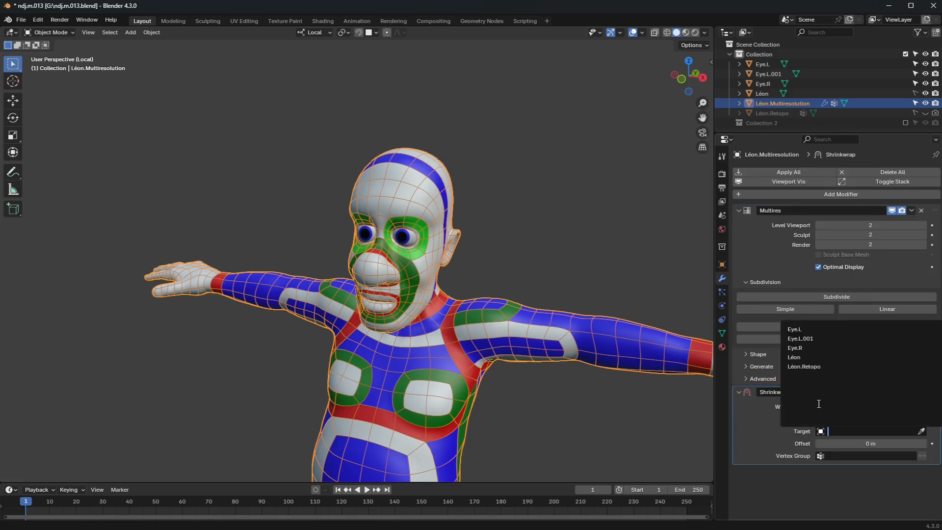
left_click(815, 366)
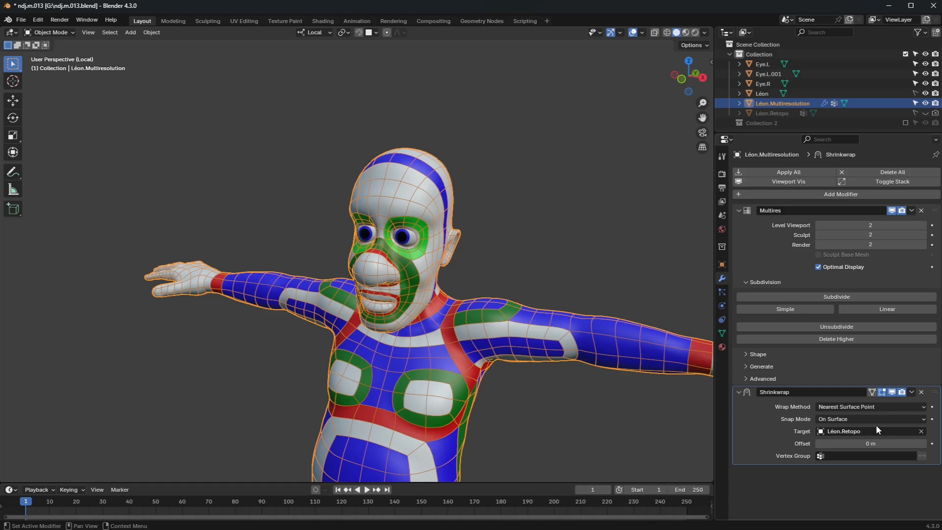
Hide the duplicate eyeball Eye.L.001 and examine how the eyelids of Léon.Multiresolution fit around the eyes.
middle_click_drag(510, 312, 602, 295)
scroll(354, 309, "up", 4)
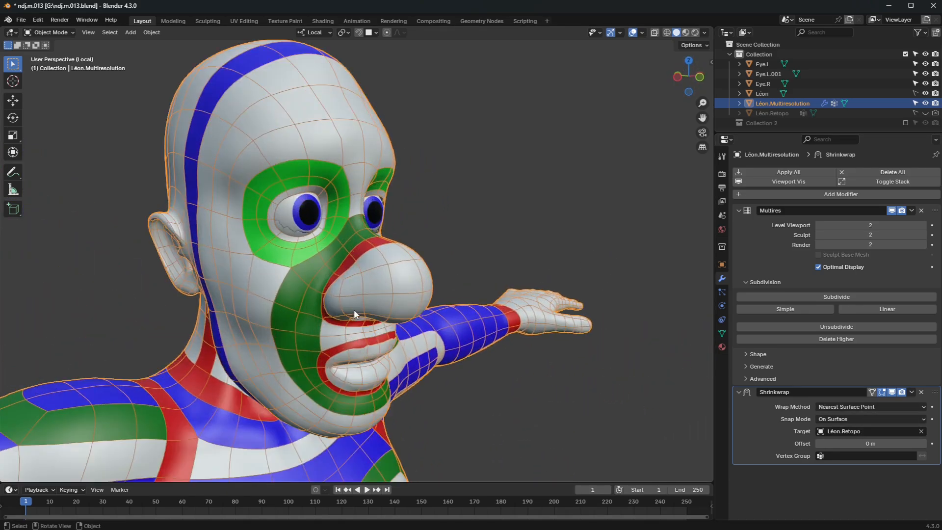
scroll(354, 309, "up", 3)
middle_click_drag(352, 294, 354, 292)
middle_click_drag(351, 285, 365, 282)
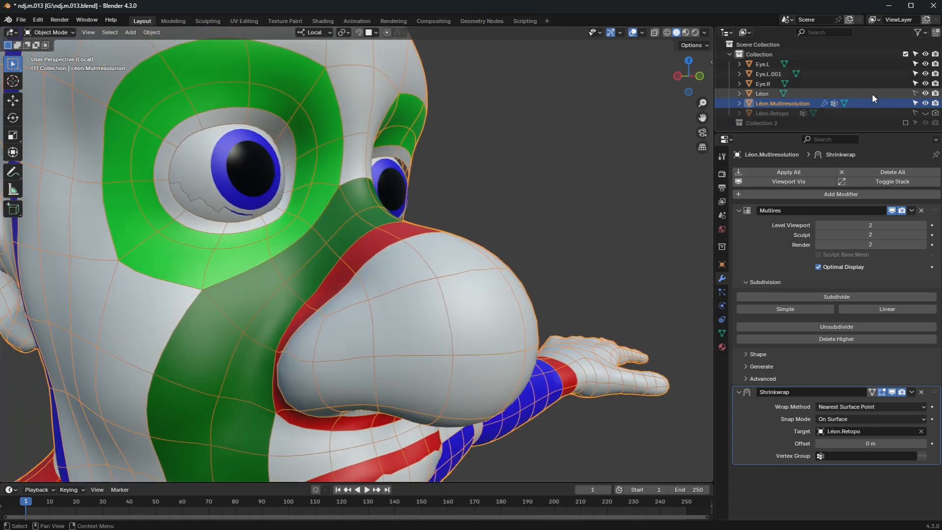
left_click(925, 74)
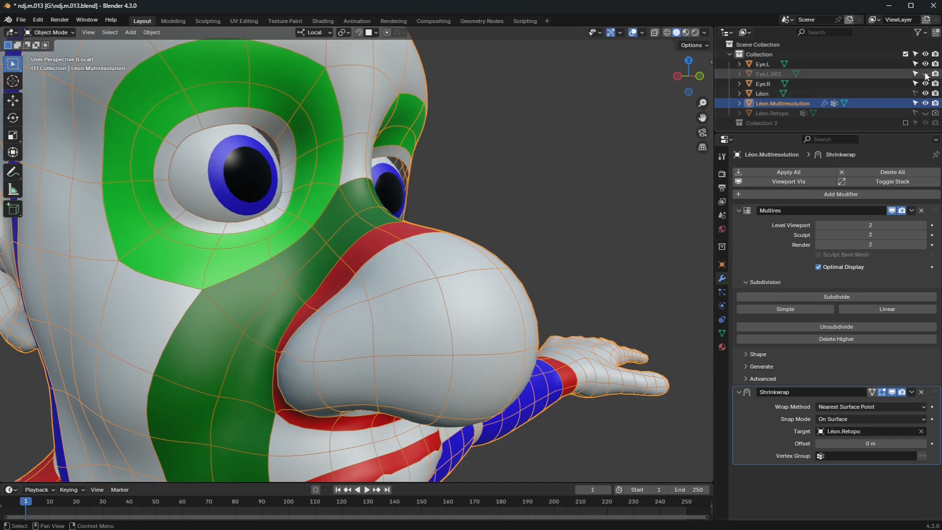
middle_click_drag(628, 164, 518, 221)
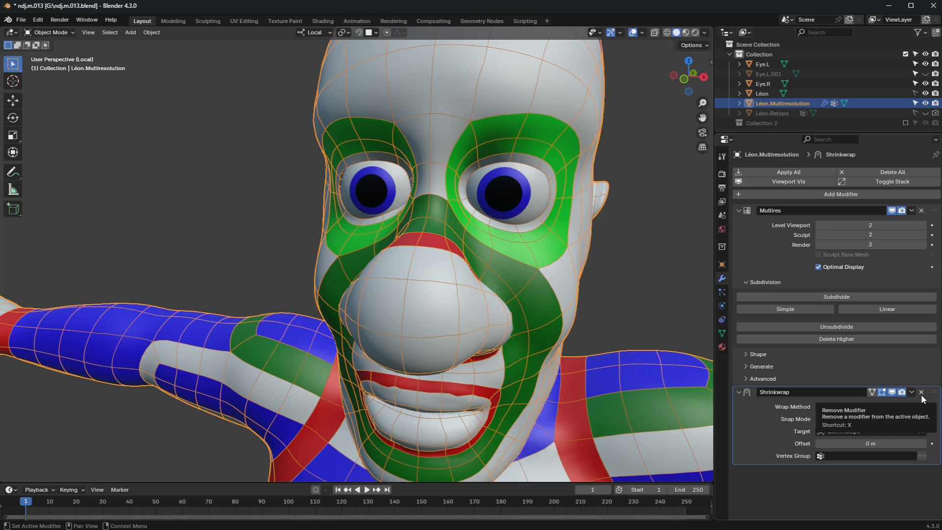
scroll(501, 367, "down", 2)
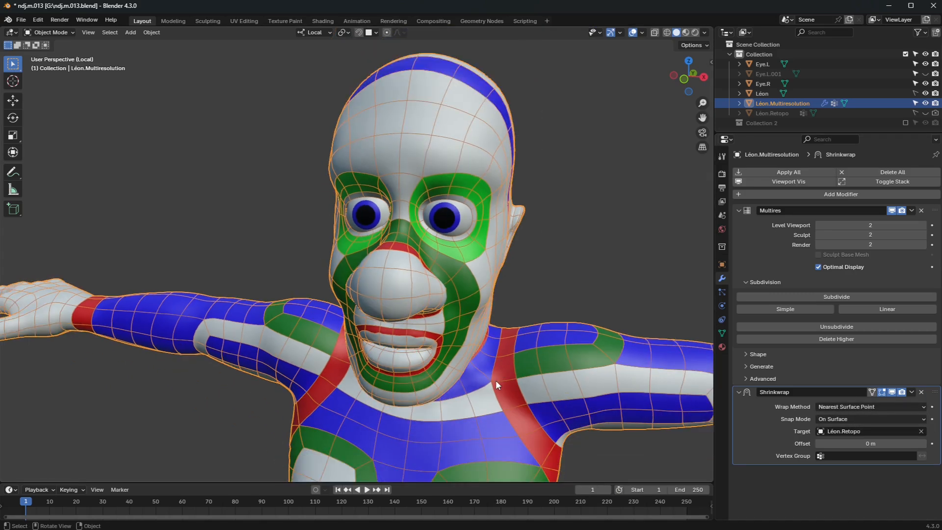
In Edit Mode on Léon.Multiresolution, select the innermost eyelid edge loops around both eyes.
scroll(495, 380, "up", 2)
key("Tab")
middle_click_drag(526, 253, 474, 248)
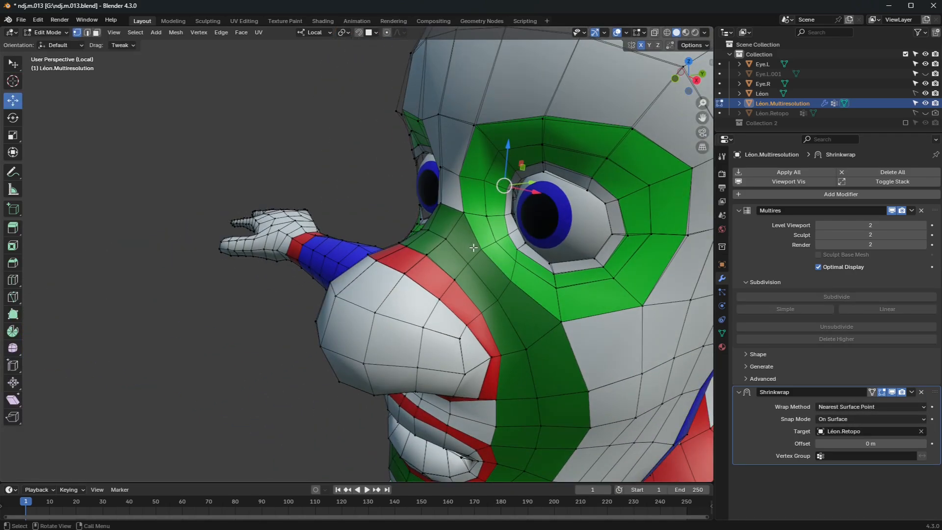
scroll(549, 261, "up", 1)
left_click(595, 263, "alt")
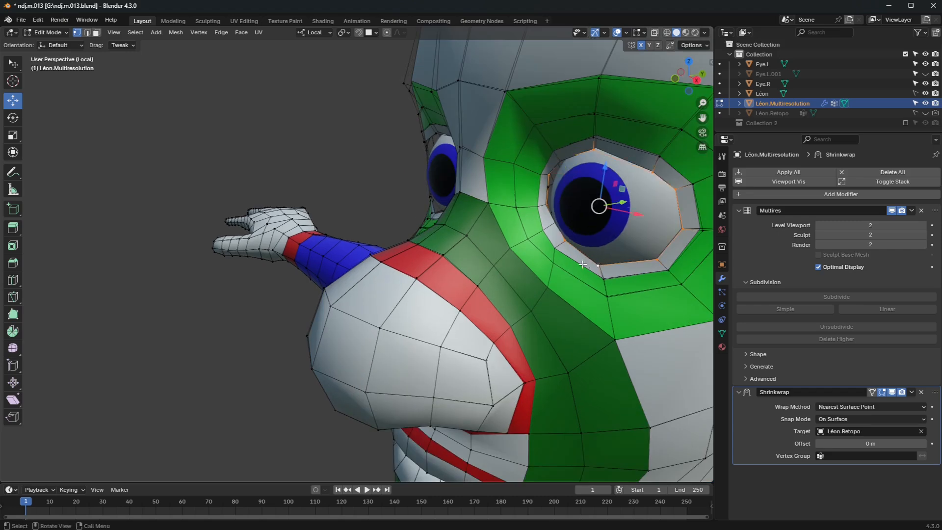
middle_click_drag(595, 263, 477, 174)
left_click(477, 174, "alt+shift")
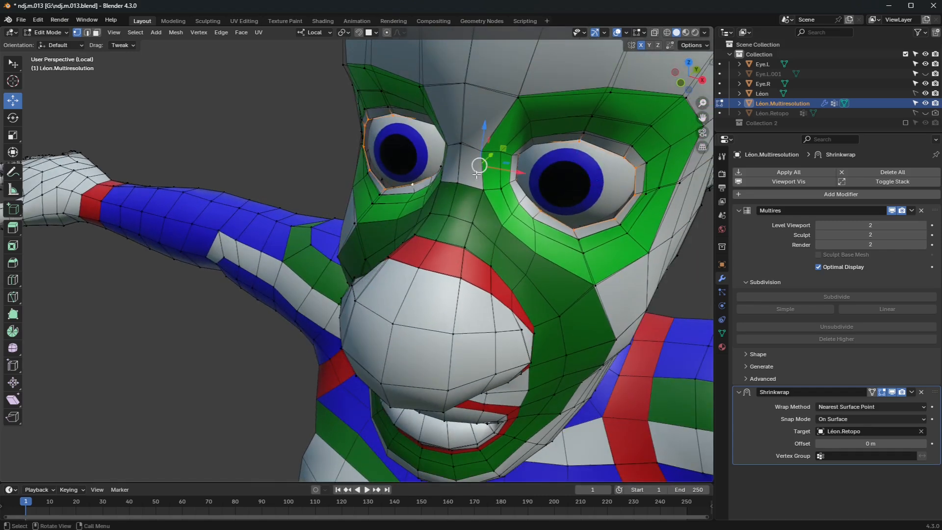
key("g")
key("y")
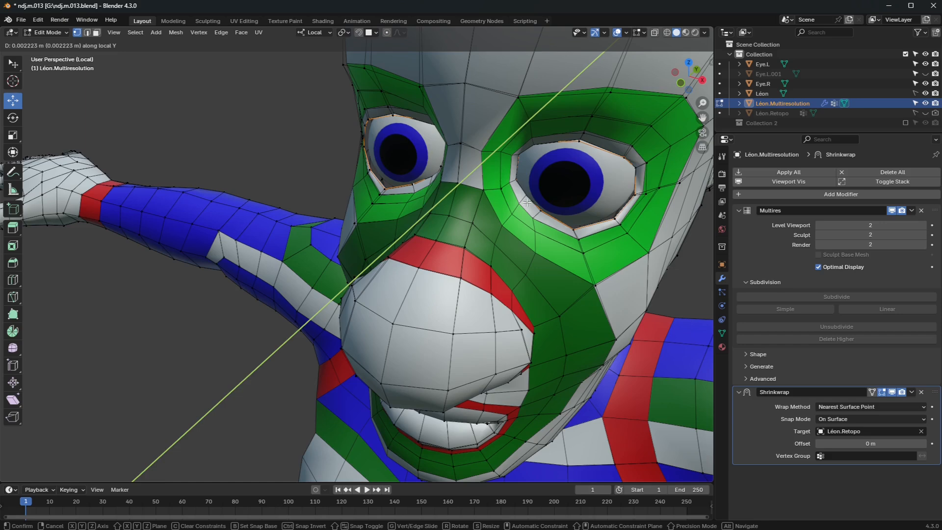
right_click(526, 203)
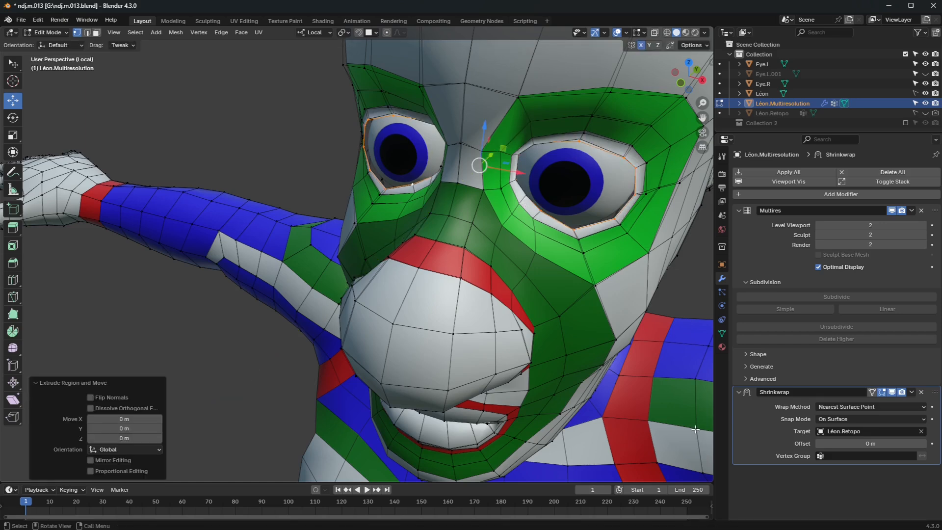
key("ctrl+z")
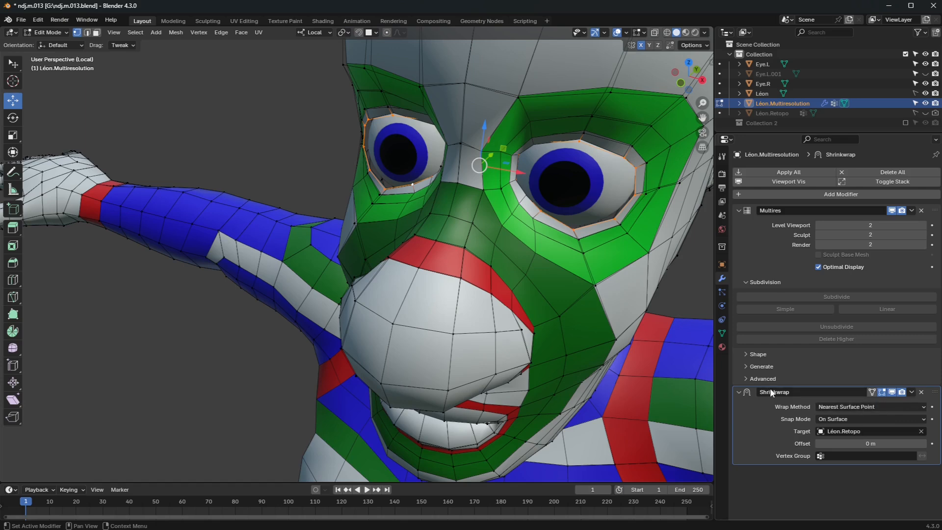
Return to Object Mode and apply the Shrinkwrap modifier on Léon.Multiresolution.
left_click(912, 393)
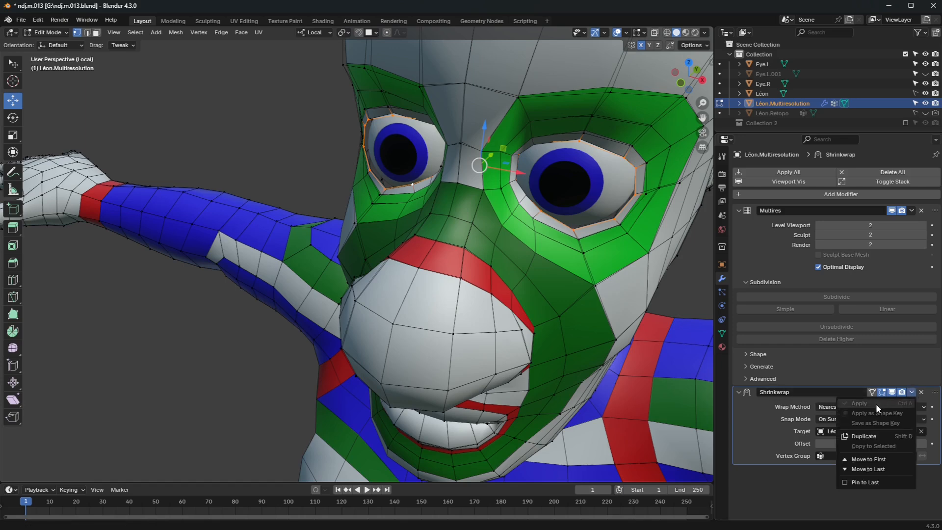
key("Tab")
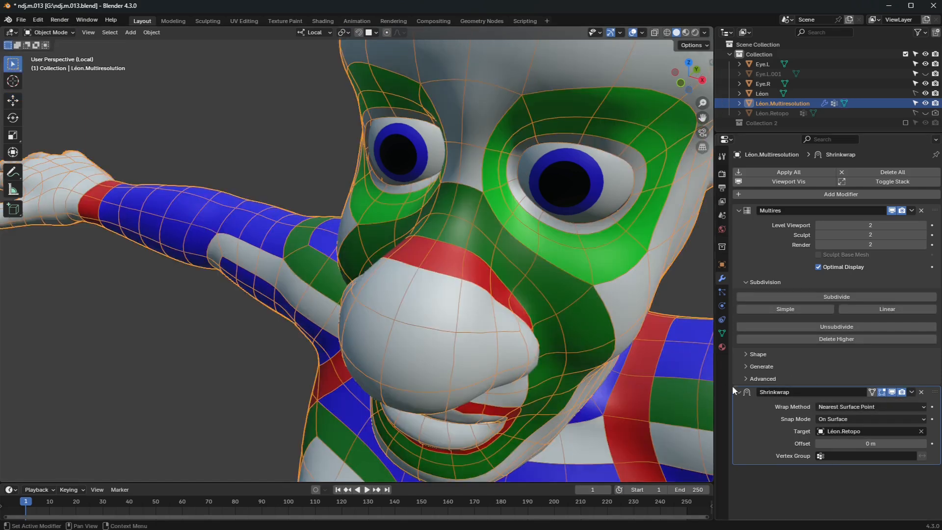
left_click(912, 393)
left_click(870, 400)
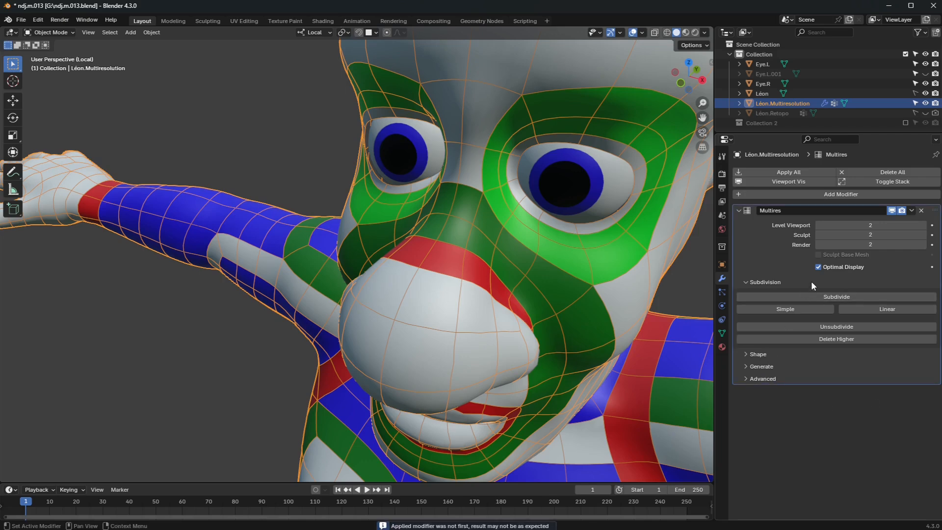
Extrude the inner eyelid edge loops of both eyes back into the head along local Y by about 0.024 m.
key("Tab")
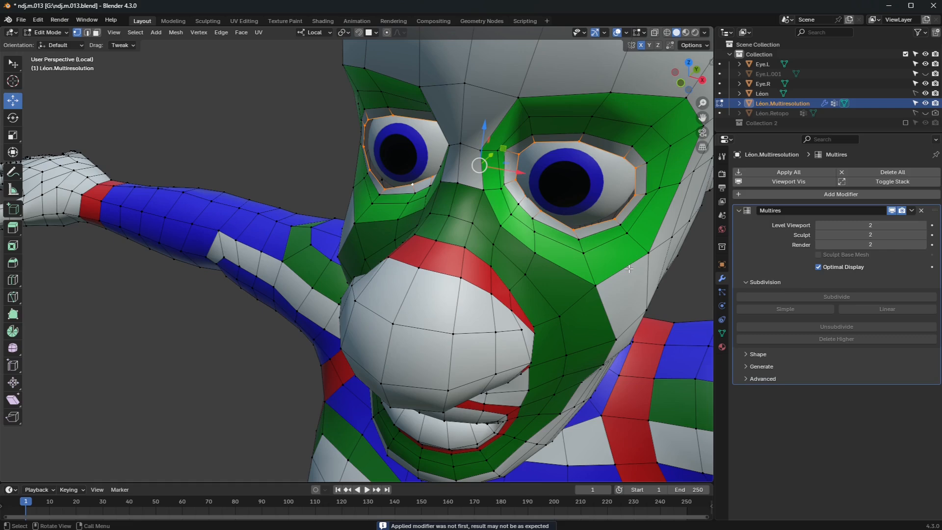
middle_click_drag(629, 268, 630, 258)
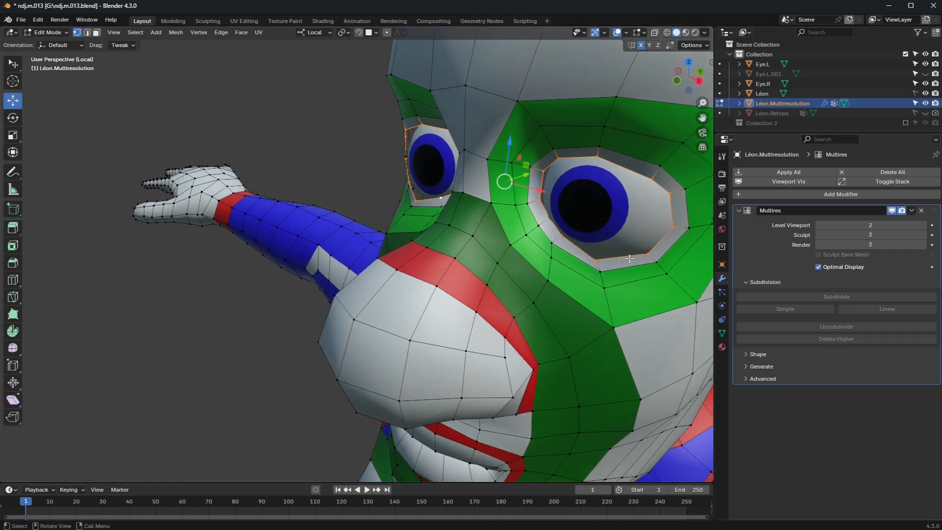
key("g")
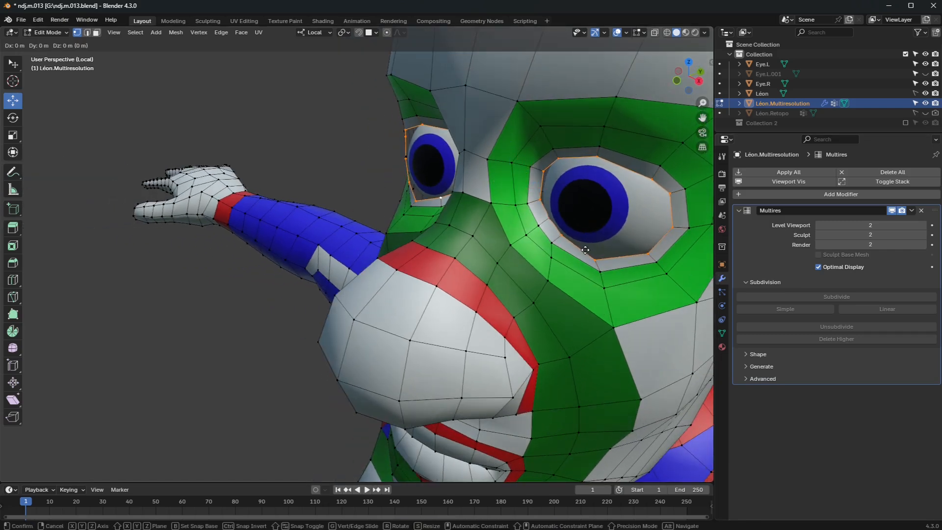
key("y")
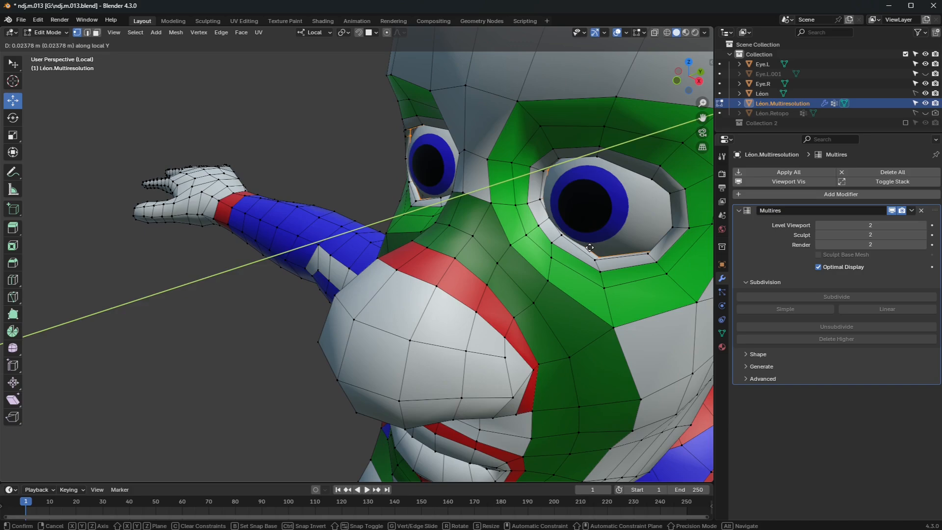
left_click(589, 248)
key("Tab")
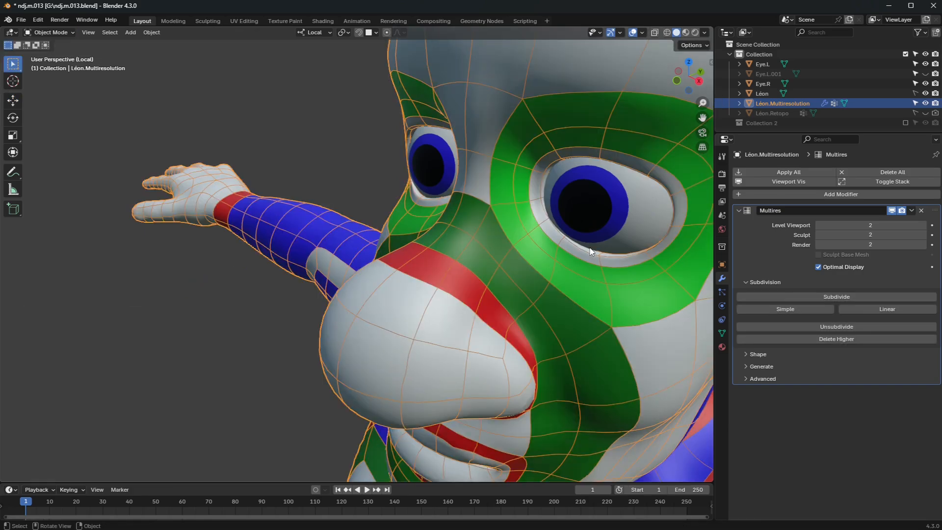
Check the extruded eyelids and the whole character, and save the Blender file.
middle_click_drag(591, 251, 564, 281)
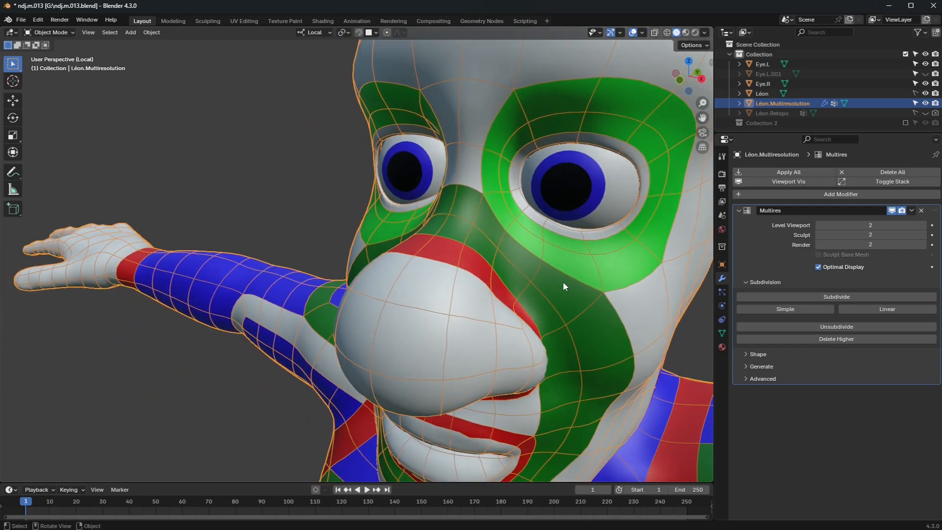
scroll(544, 286, "down", 3)
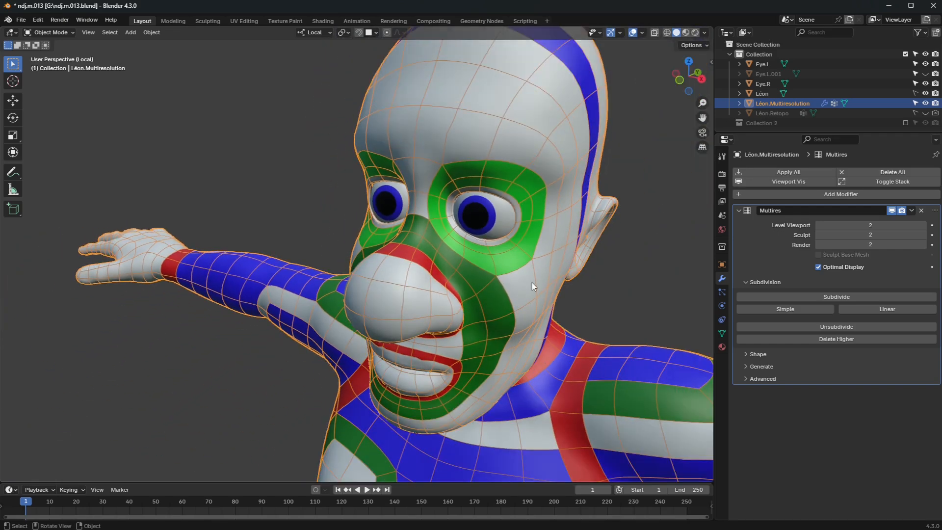
scroll(534, 287, "down", 3)
middle_click_drag(543, 269, 464, 268)
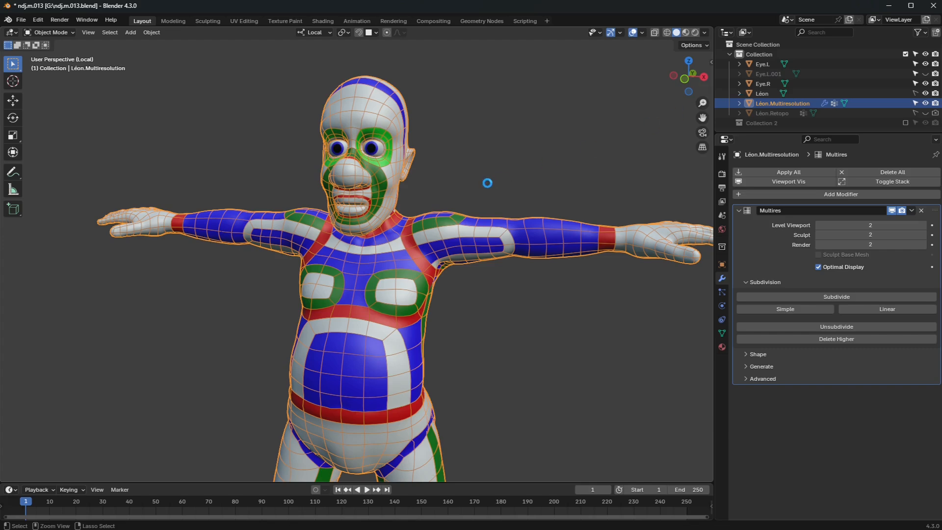
key("ctrl+s")
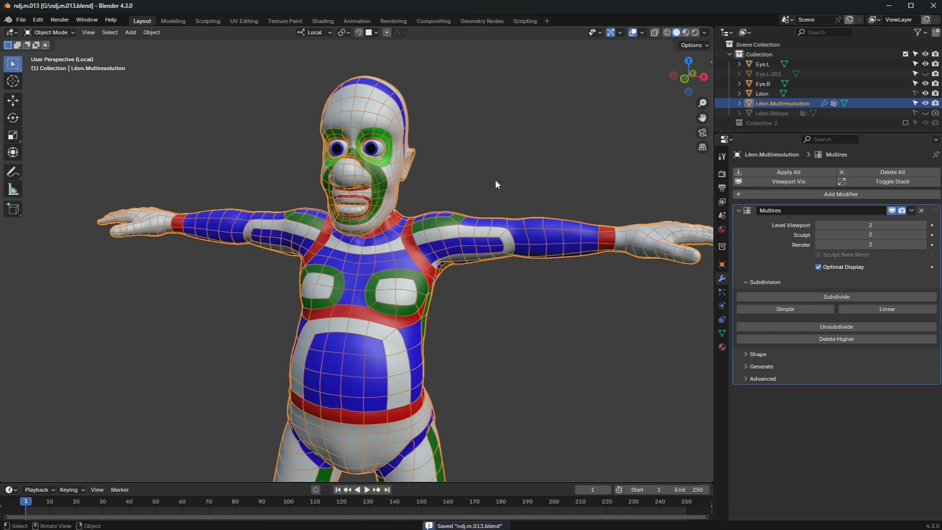
Delete the hidden duplicate eyeball Eye.L.001 from the scene.
left_click(772, 73)
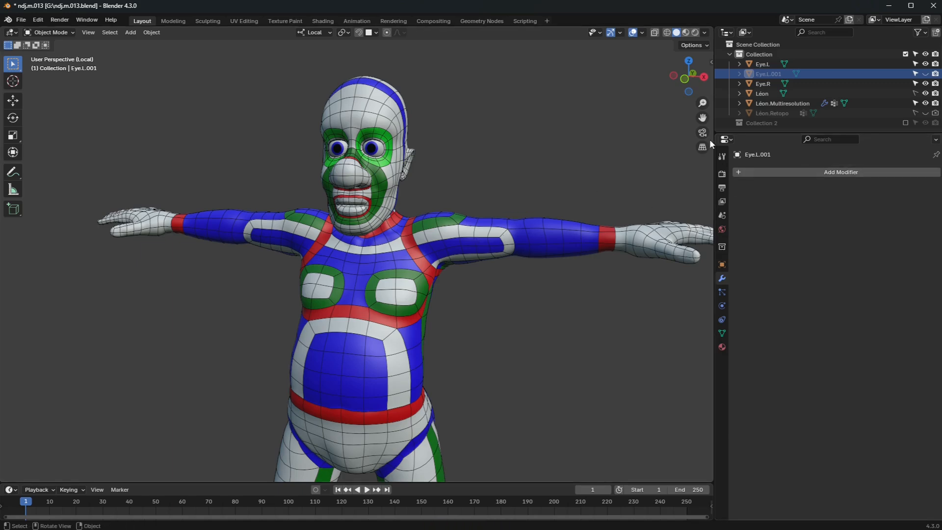
right_click(769, 71)
left_click(768, 69)
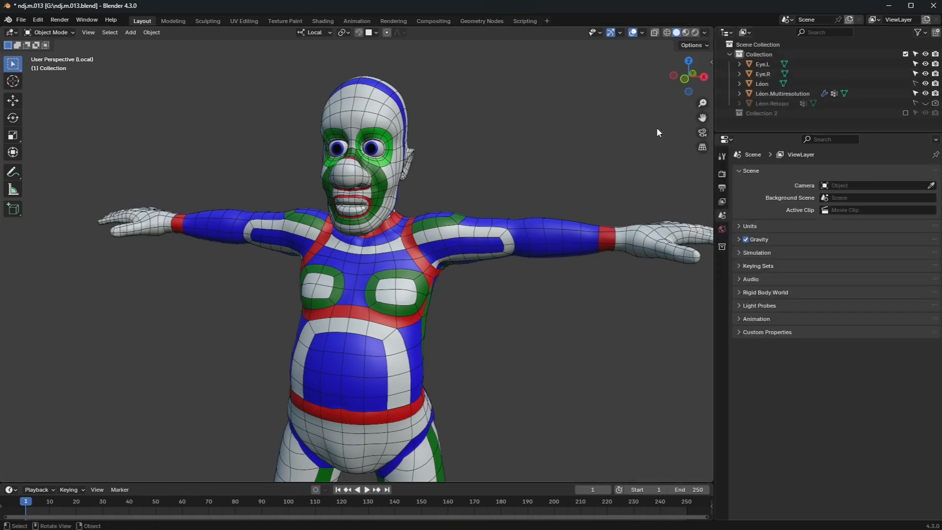
Inspect the face of Léon.Multiresolution from several distances and angles, and check the modifier stack of the hidden Léon.Retopo.
middle_click_drag(657, 127, 500, 234)
left_click(425, 250)
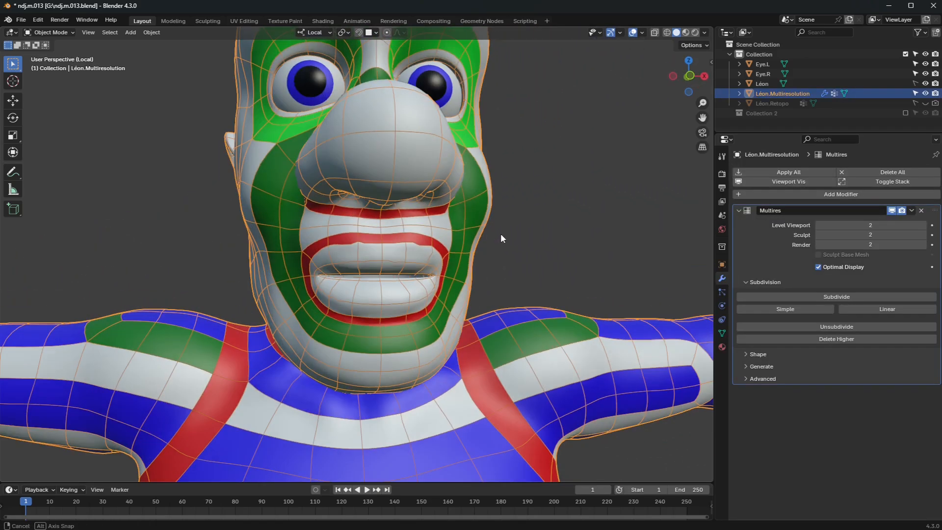
scroll(449, 273, "up", 7)
scroll(450, 296, "down", 10)
middle_click_drag(450, 298, 424, 323)
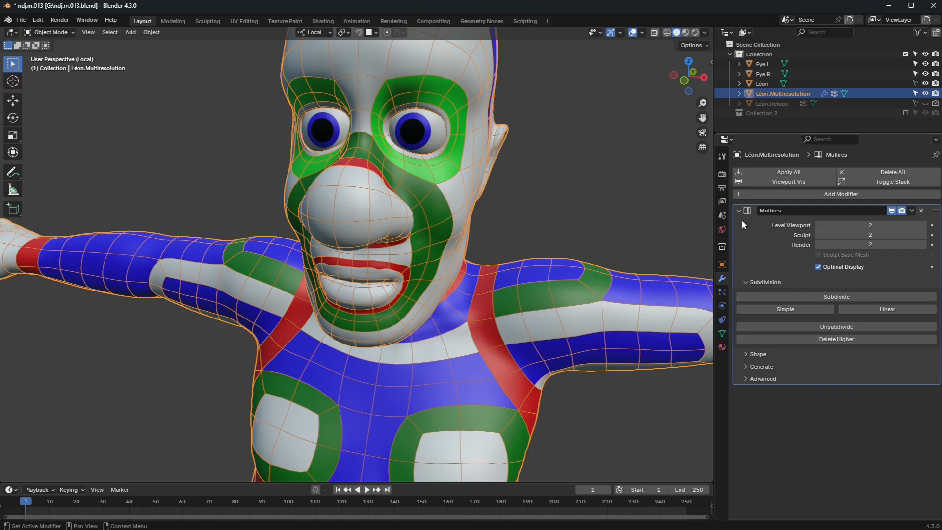
left_click(782, 103)
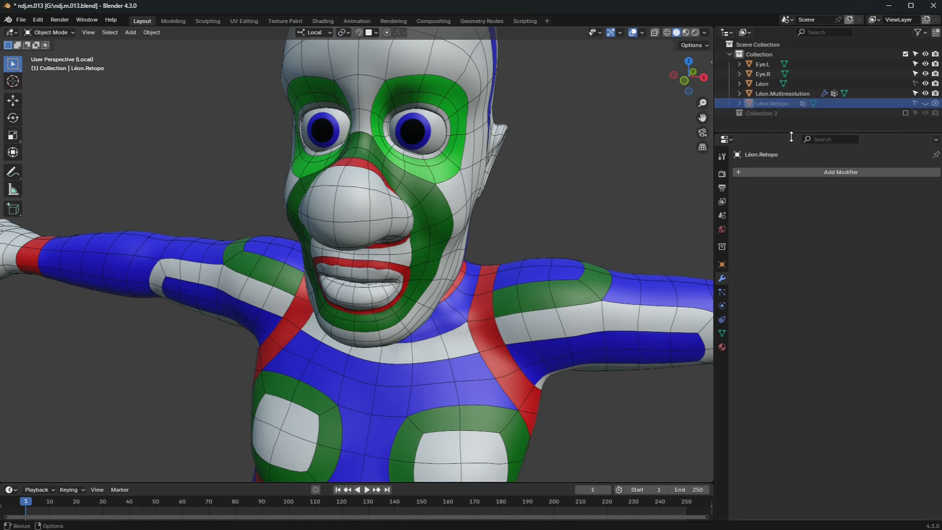
middle_click_drag(476, 281, 442, 281)
Select Léon.Multiresolution and switch to the UV Editing workspace.
left_click(462, 231)
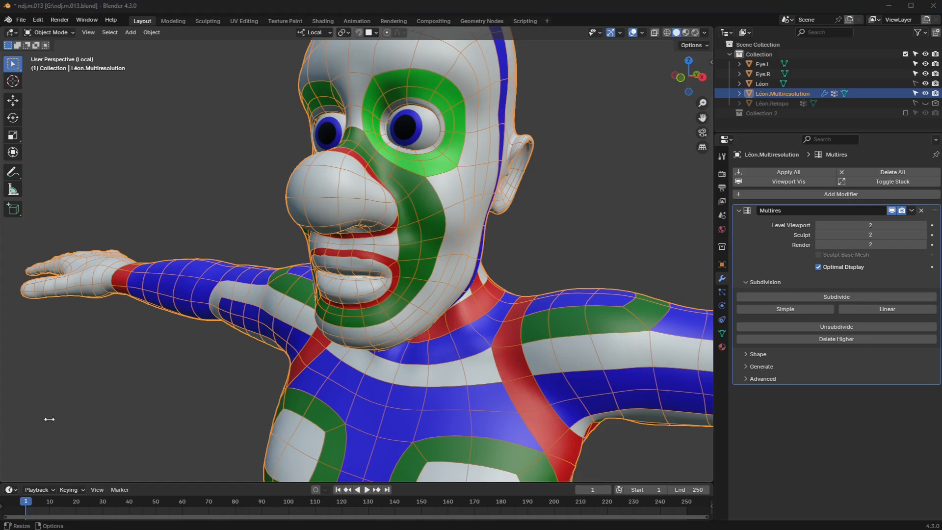
mouse_move(407, 334)
middle_mouse_down()
mouse_move(385, 331)
mouse_move(371, 352)
mouse_move(350, 353)
mouse_move(396, 322)
middle_mouse_up()
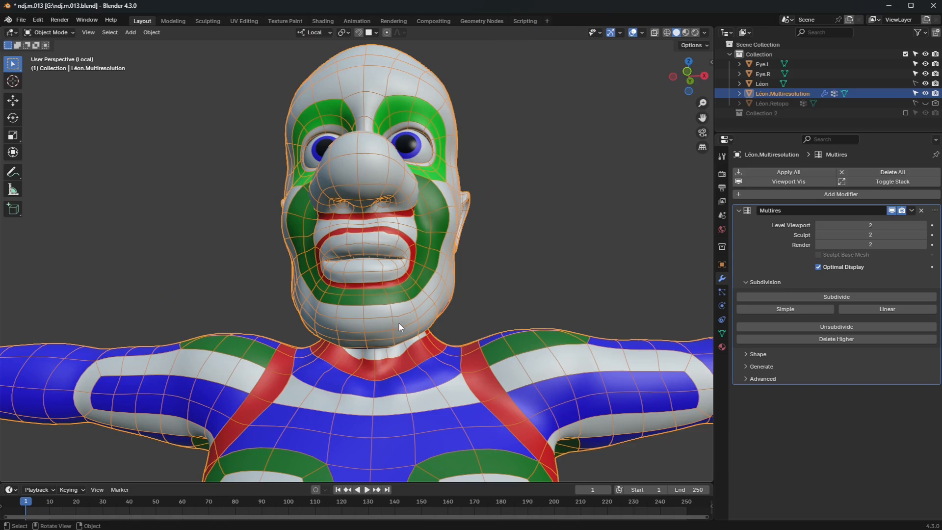
scroll(399, 322, "down", 4)
left_click(243, 20)
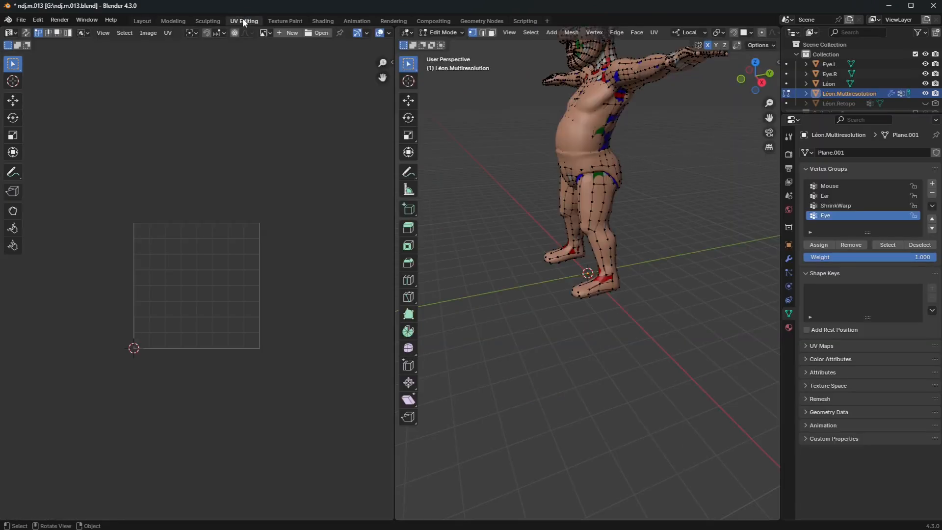
Move the objects Léon and Léon.Retopo into Collection 2, keeping only the eyes and Léon.Multiresolution in Collection.
scroll(886, 64, "down", 1)
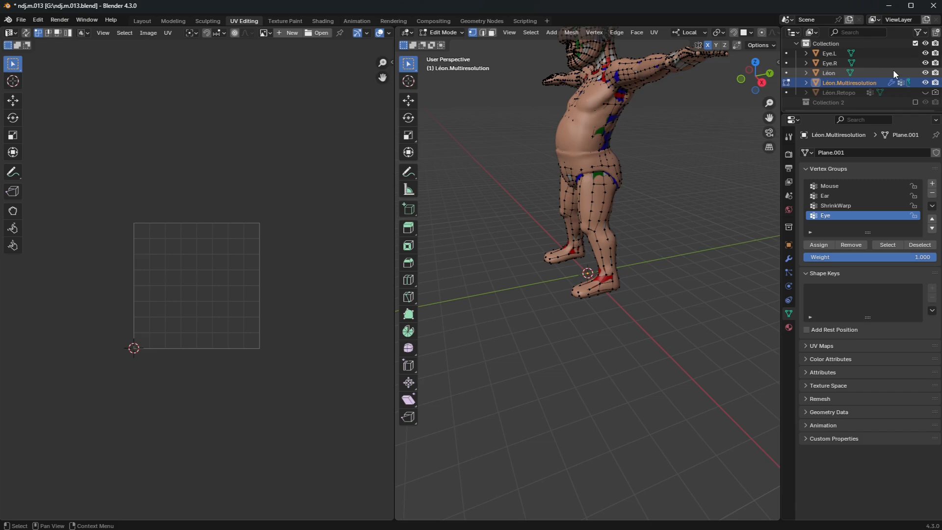
left_click(838, 73)
left_click_drag(832, 73, 832, 102)
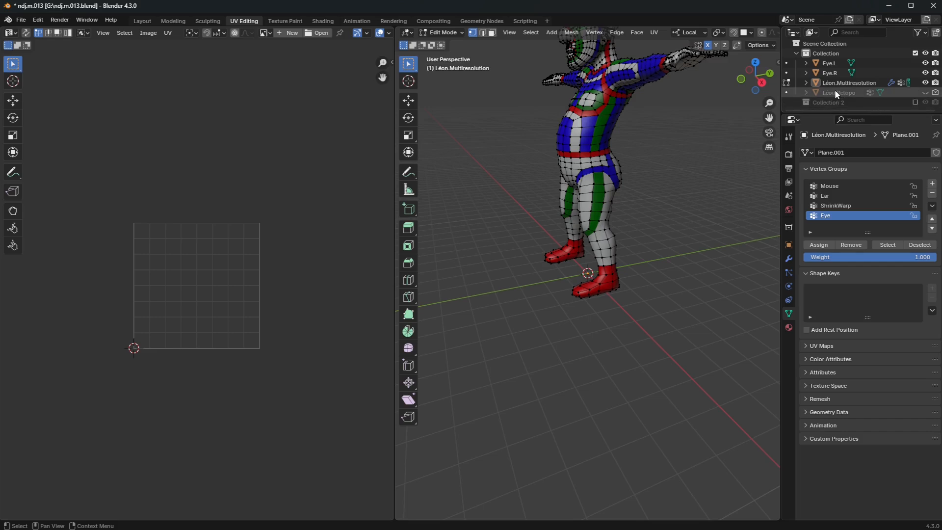
left_click_drag(836, 92, 837, 102)
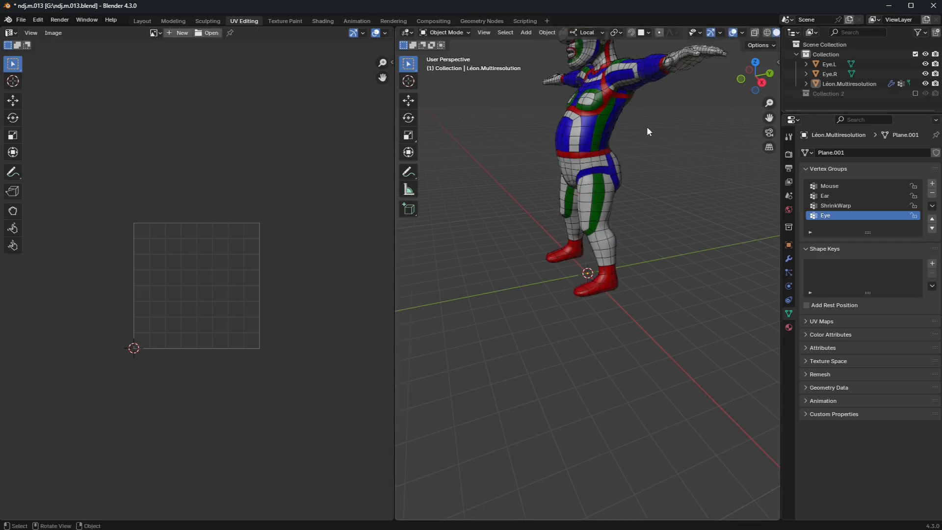
Select Léon.Multiresolution and widen the 3D viewport beside the UV editor, with the UV grid filling its area.
middle_click_drag(634, 94, 629, 233)
scroll(631, 195, "up", 6)
scroll(616, 285, "down", 6)
left_click(612, 232)
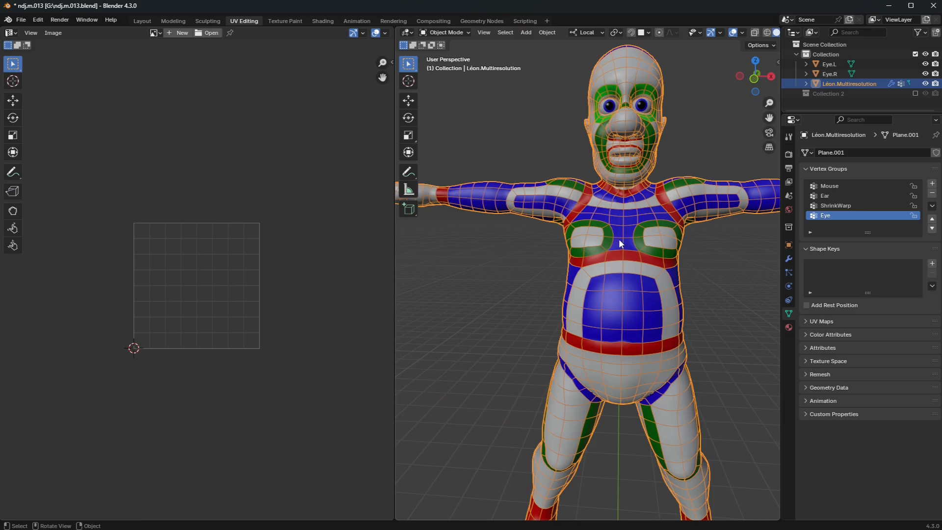
left_click_drag(395, 347, 318, 347)
middle_click_drag(170, 261, 173, 233)
scroll(172, 235, "up", 3)
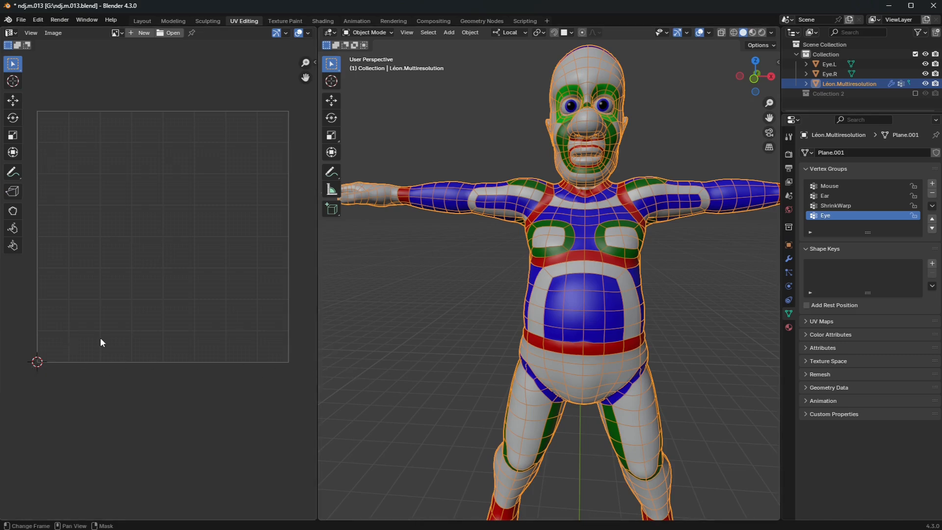
Enter Edit Mode on Léon.Multiresolution with its neck and shoulder in close view.
middle_click_drag(696, 322, 605, 299)
scroll(599, 299, "up", 3)
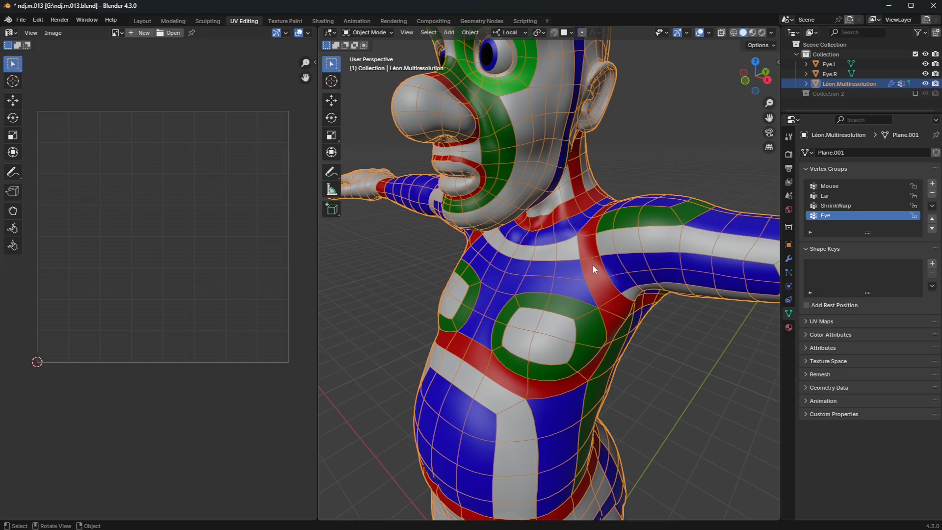
key("2")
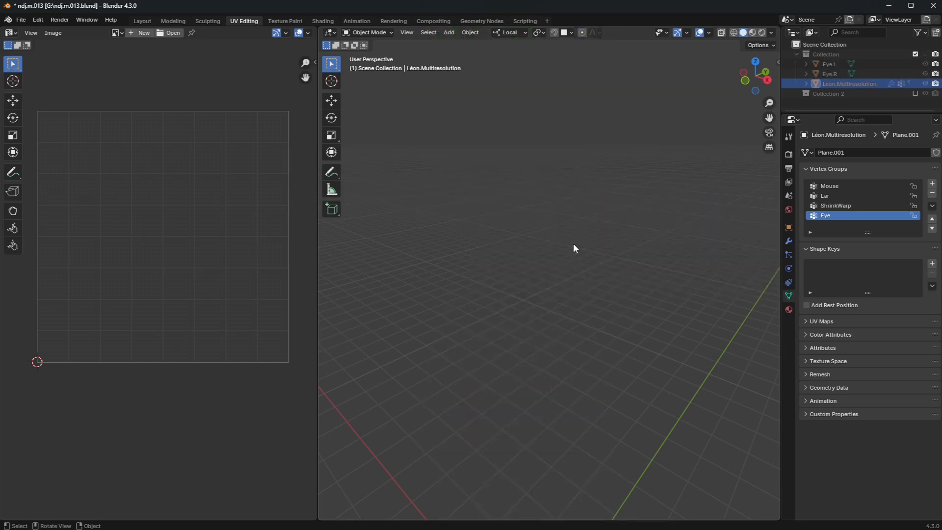
key("1")
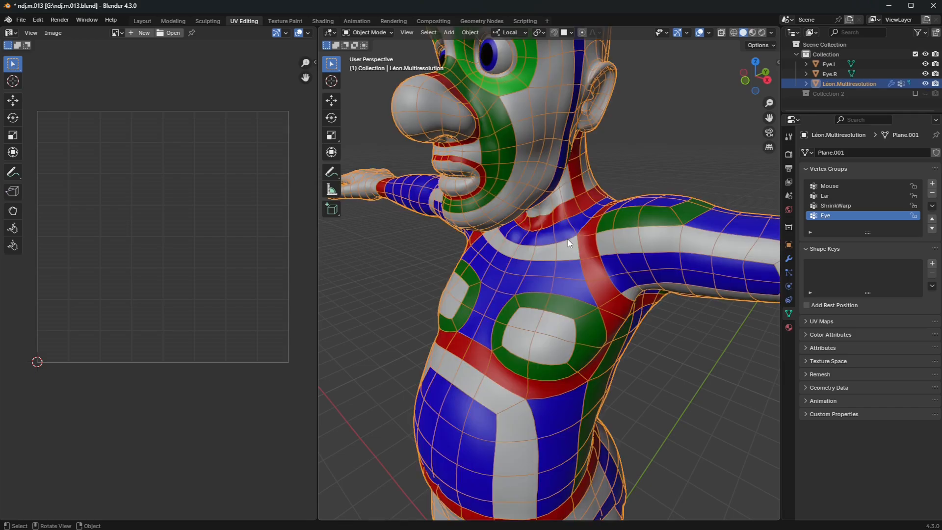
key("Tab")
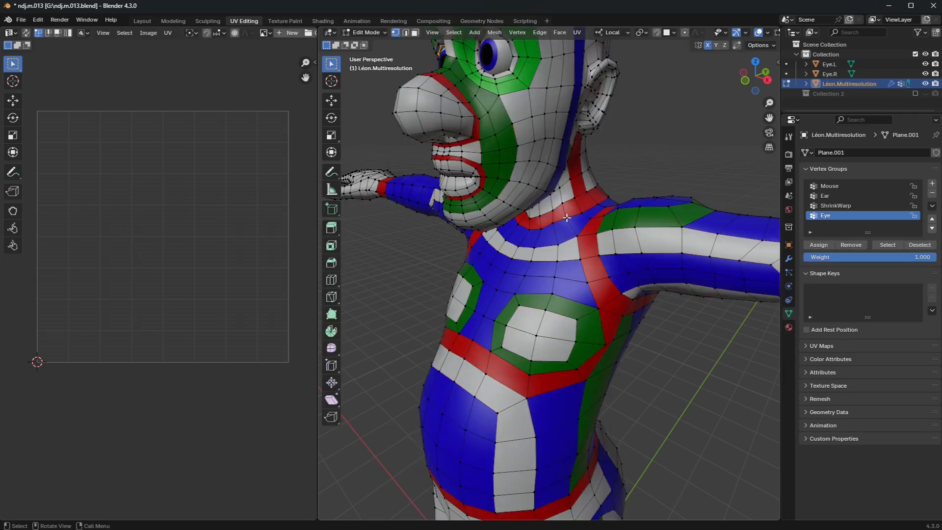
Switch to edge selection and start the Shortcut VUr display of mouse and key input.
key("2")
left_click(778, 62)
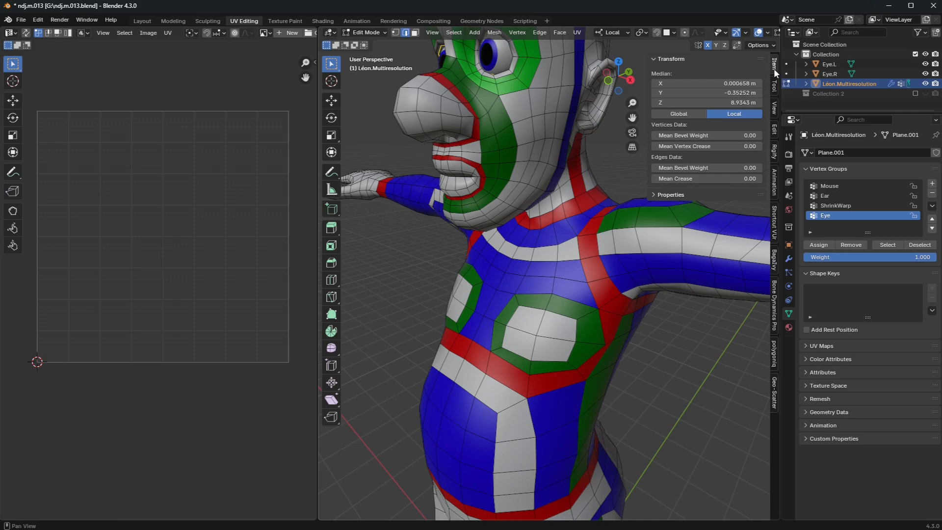
left_click(775, 221)
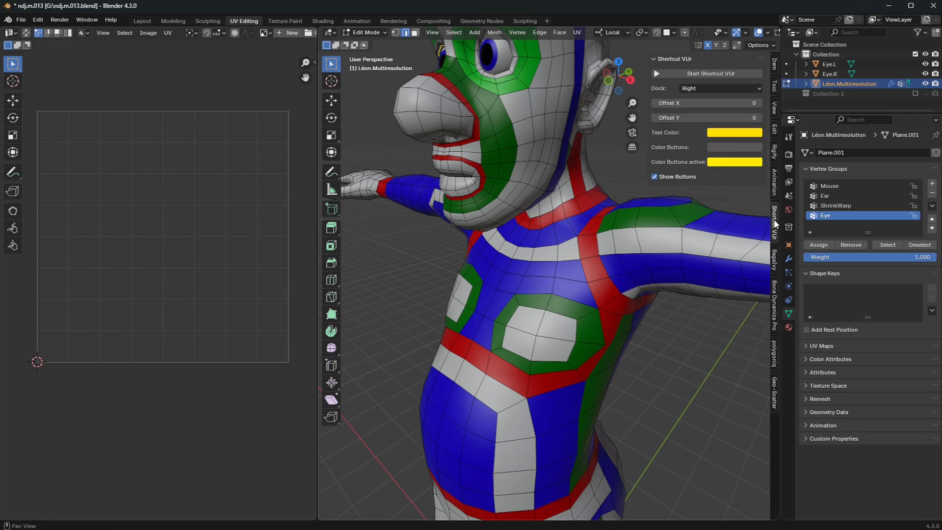
left_click(724, 73)
key("n")
Select the edge loop along the mouth opening between the lips and mark it as a seam.
middle_click_drag(485, 215, 521, 214)
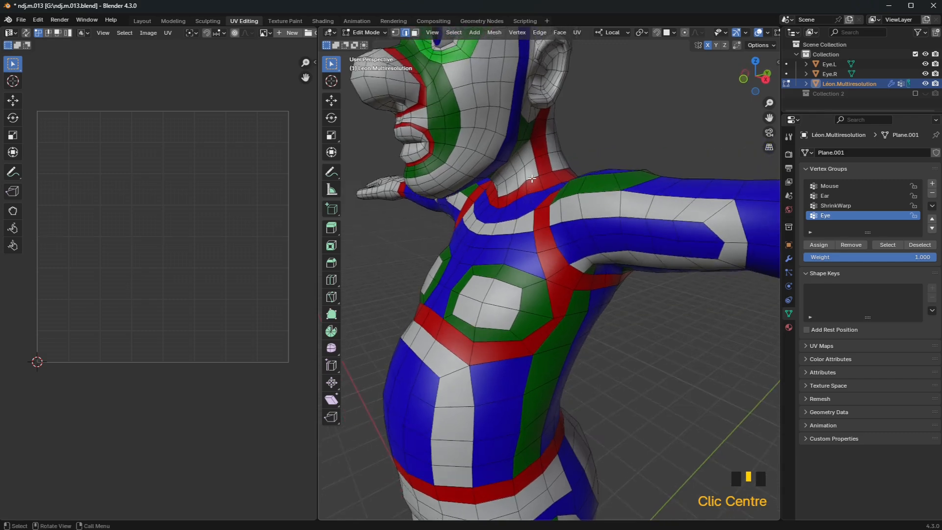
middle_click_drag(464, 168, 527, 225)
scroll(482, 166, "up", 5)
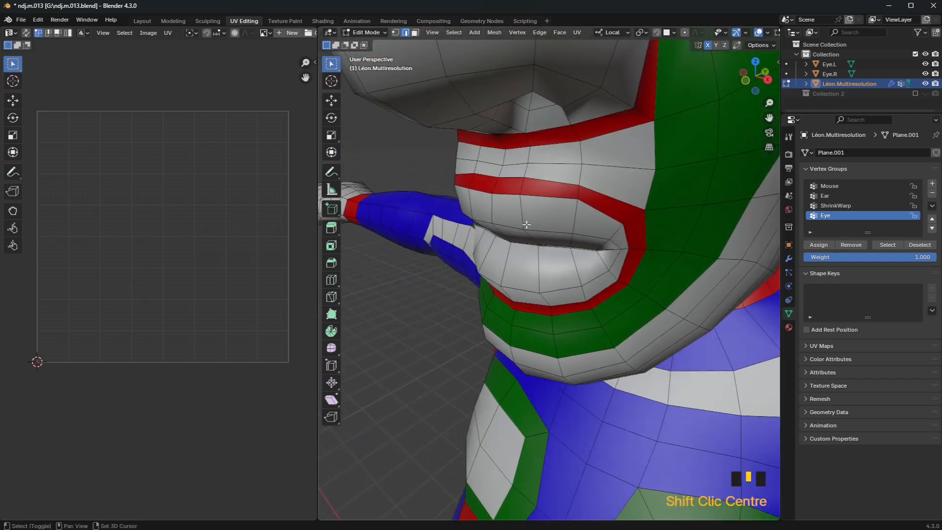
left_click(563, 247, "alt")
scroll(563, 251, "down", 2)
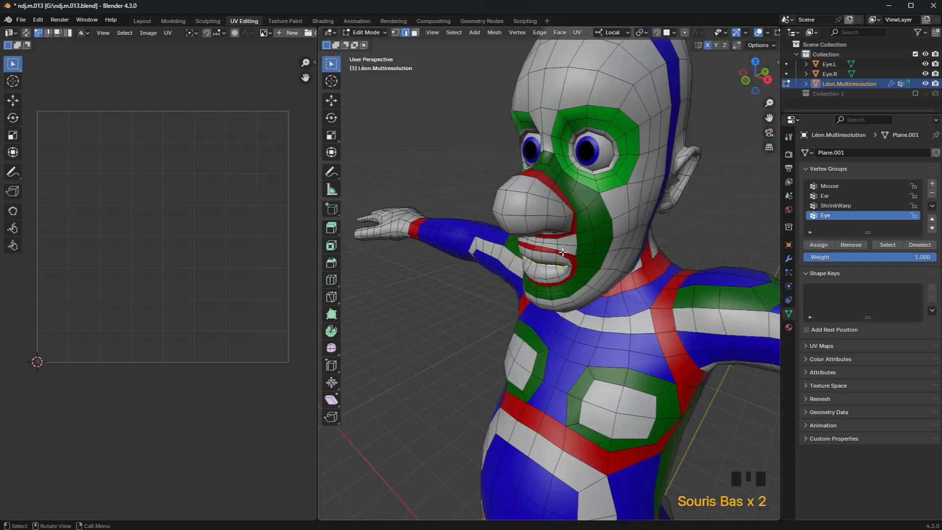
right_click(623, 254)
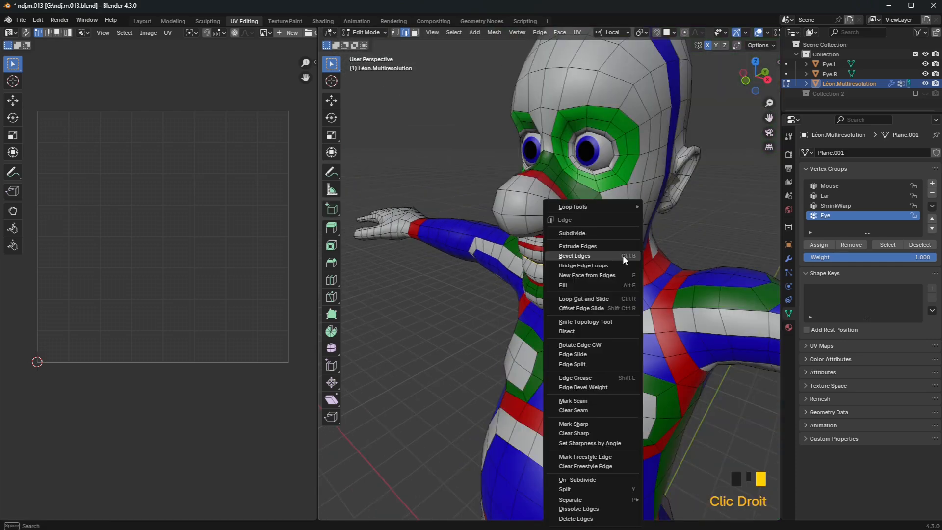
left_click(587, 401)
Select the centre edge path from the top of the head down to the back of the neck, plus the loop around the neck base.
middle_click_drag(589, 292, 610, 183)
left_click(619, 143)
scroll(654, 178, "down", 2)
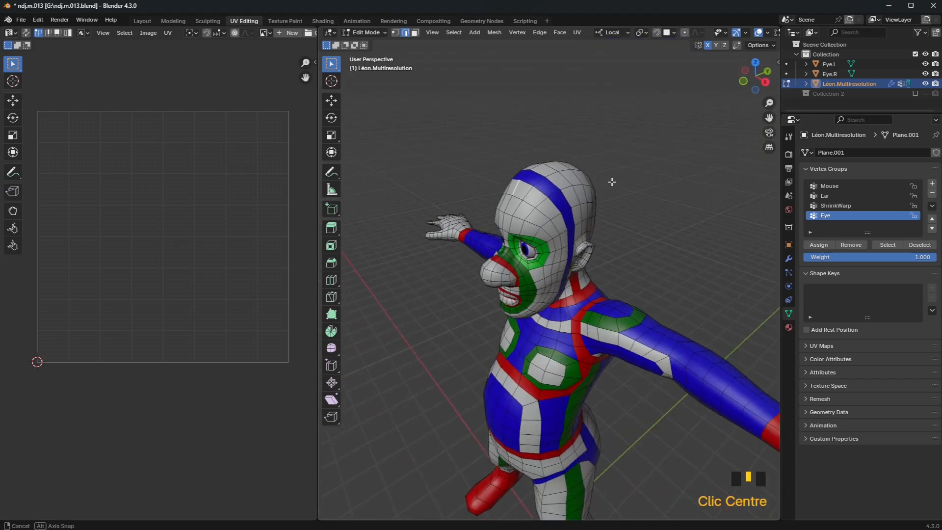
middle_click_drag(550, 206, 464, 266)
scroll(468, 231, "up", 1)
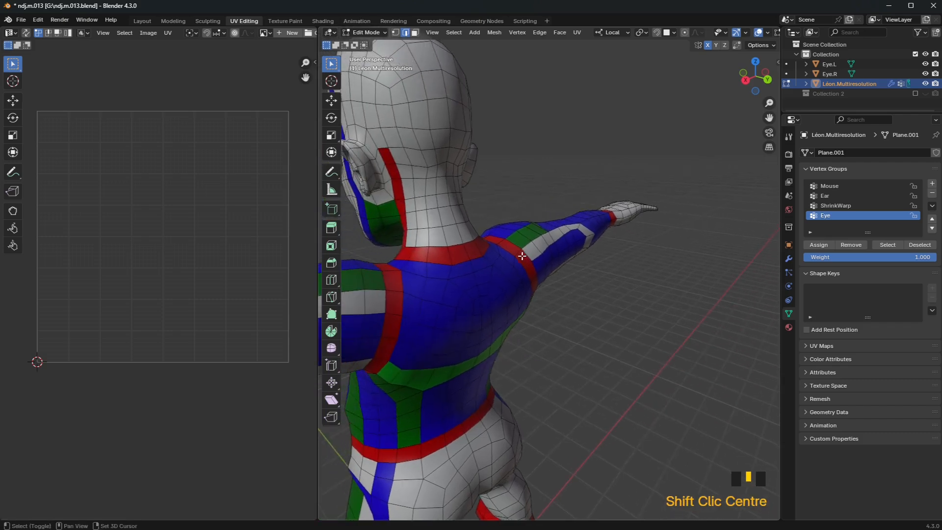
left_click(465, 250, "ctrl")
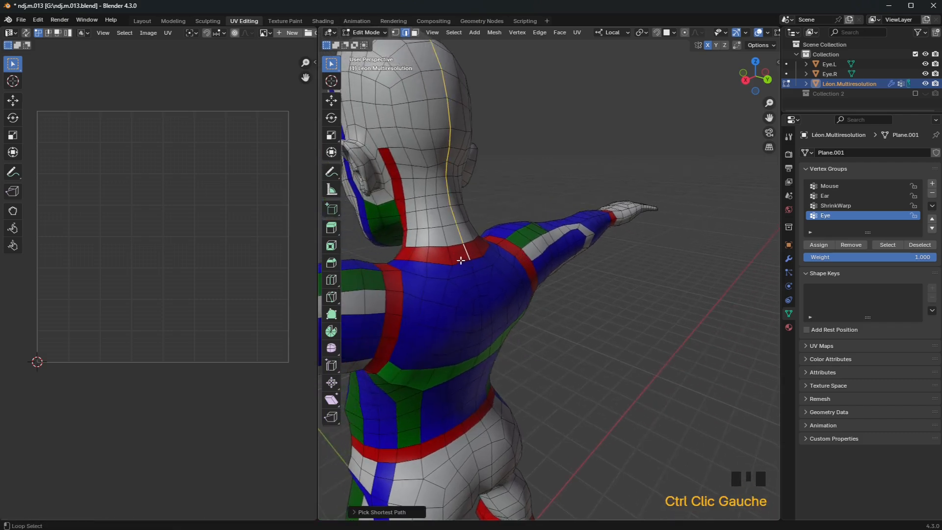
left_click(461, 261, "alt+shift")
Add the edges surrounding the character's left ear to the selection.
middle_click_drag(461, 260, 538, 156)
left_click(550, 132, "alt+shift")
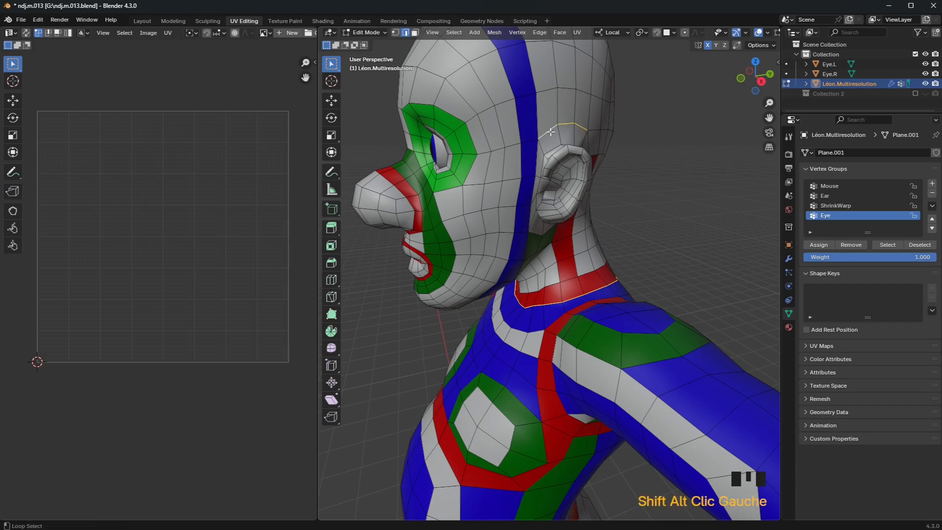
left_click(538, 155, "alt+shift")
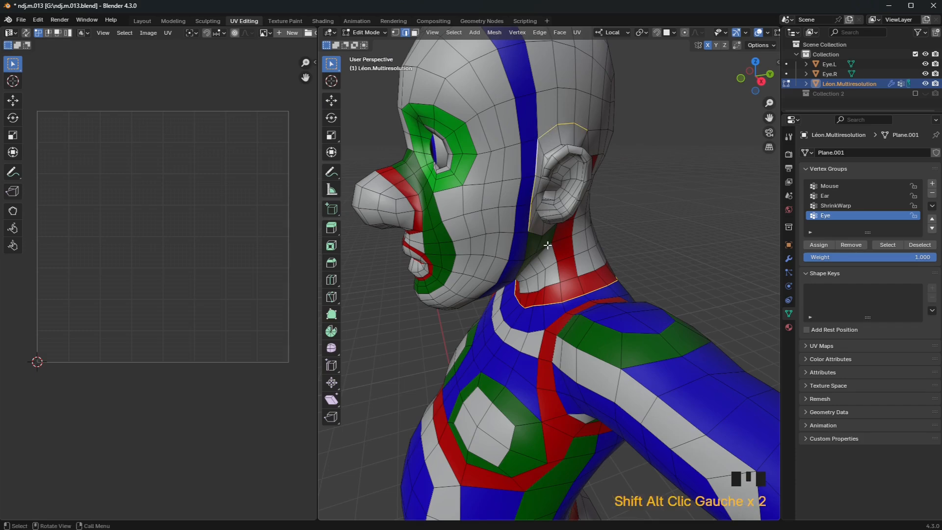
middle_click_drag(548, 245, 480, 193)
left_click(463, 195, "alt+shift")
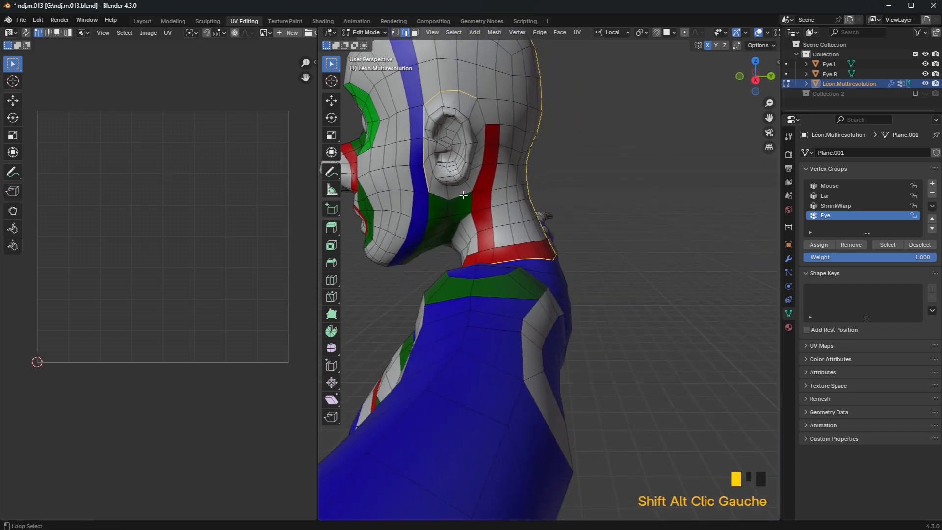
left_click(480, 172, "alt+shift")
Add the edges surrounding the right ear and mark the whole head, neck and ear selection as seams.
middle_click_drag(466, 160, 623, 191)
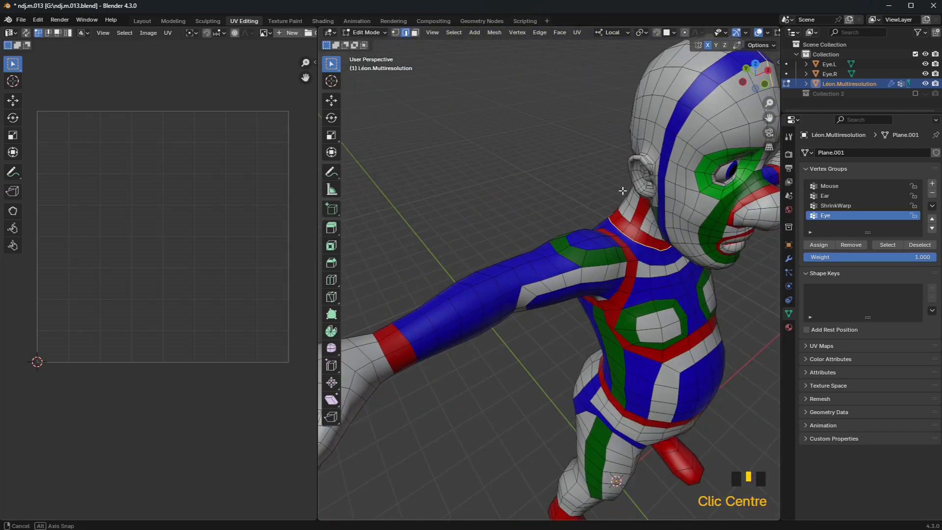
scroll(663, 154, "up", 2)
middle_click_drag(663, 155, 585, 180, "shift")
scroll(585, 180, "up", 2)
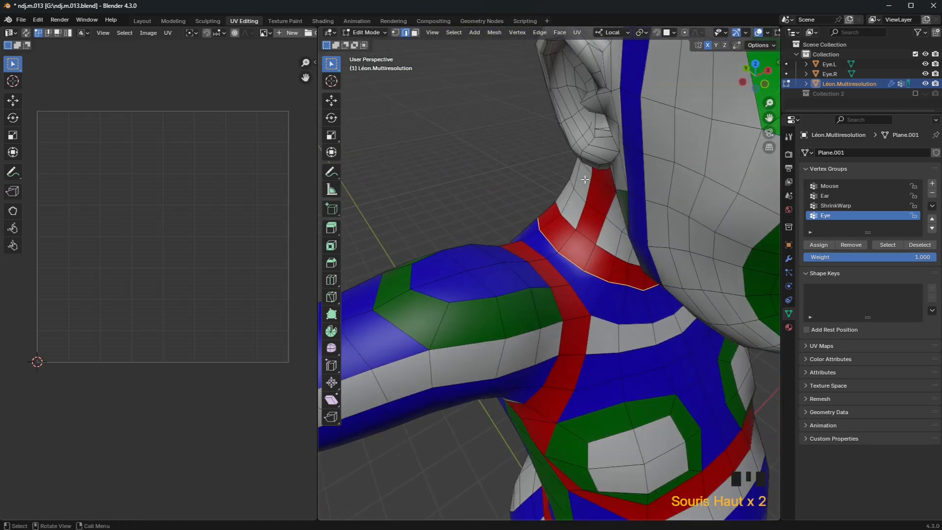
scroll(586, 175, "down", 2)
left_click(583, 136, "alt+shift")
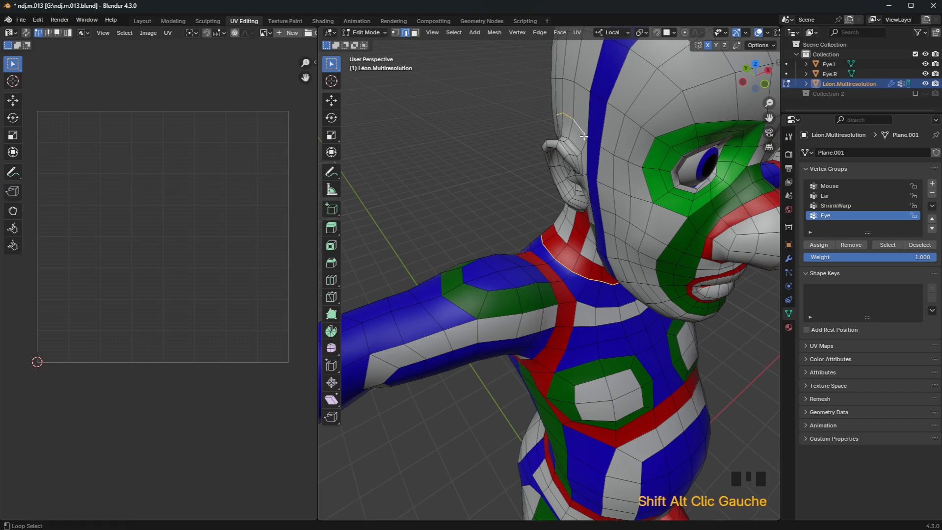
left_click(587, 150, "alt+shift")
middle_click_drag(588, 149, 648, 157)
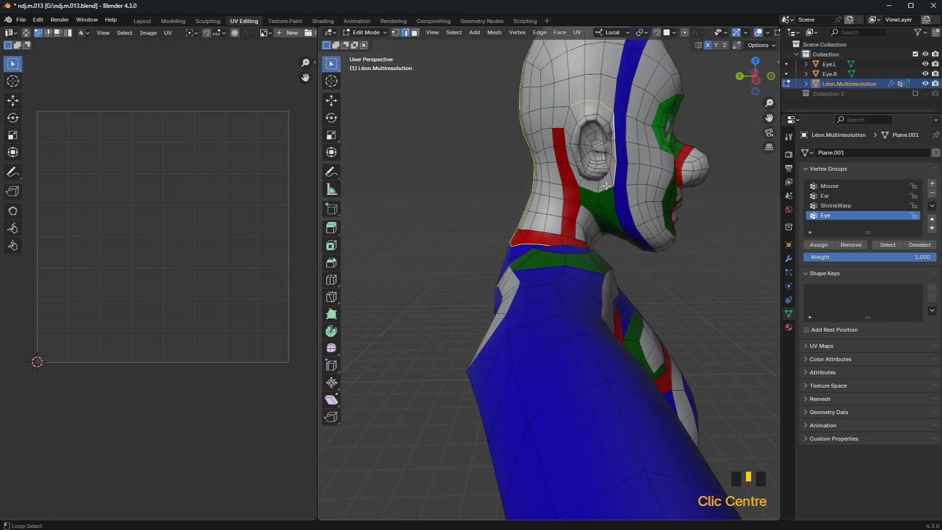
left_click(605, 188, "alt+shift")
left_click(573, 173, "alt+shift")
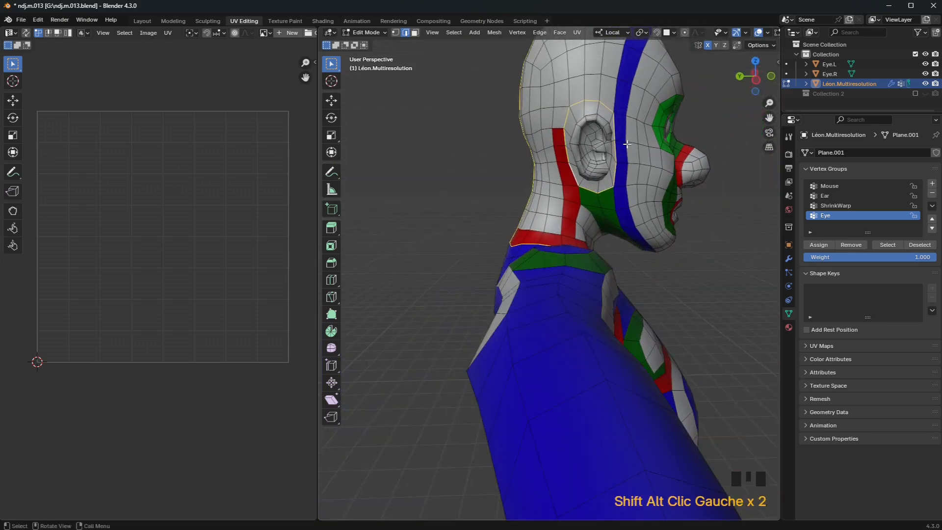
middle_click_drag(622, 190, 472, 185)
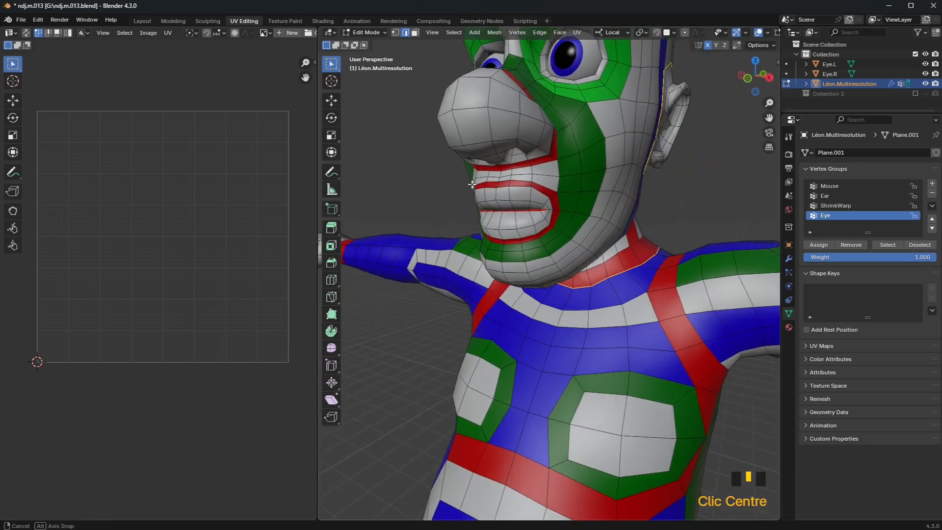
right_click(583, 182)
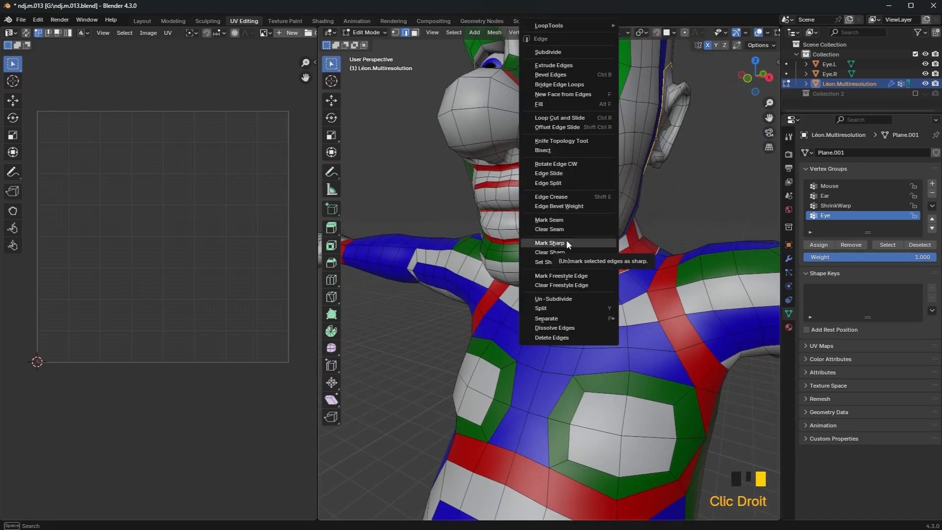
left_click(564, 220)
scroll(566, 224, "down", 2)
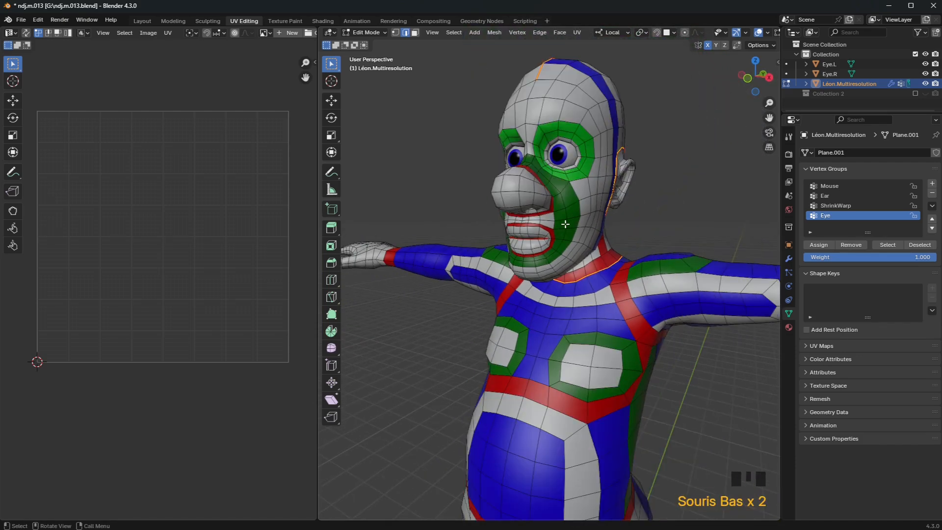
scroll(573, 241, "up", 2)
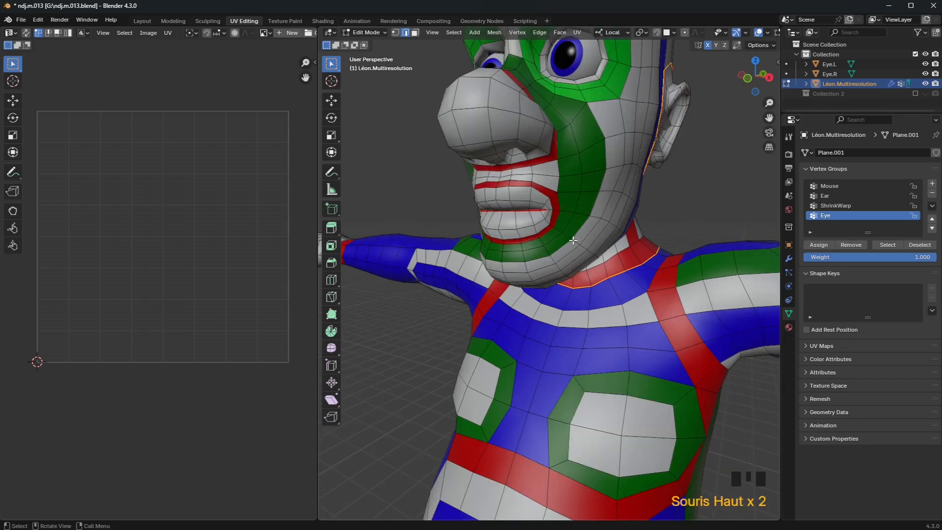
Mark the edges on top of the right shoulder, between the neck seam and the arm, as a seam.
middle_click_drag(573, 241, 701, 292)
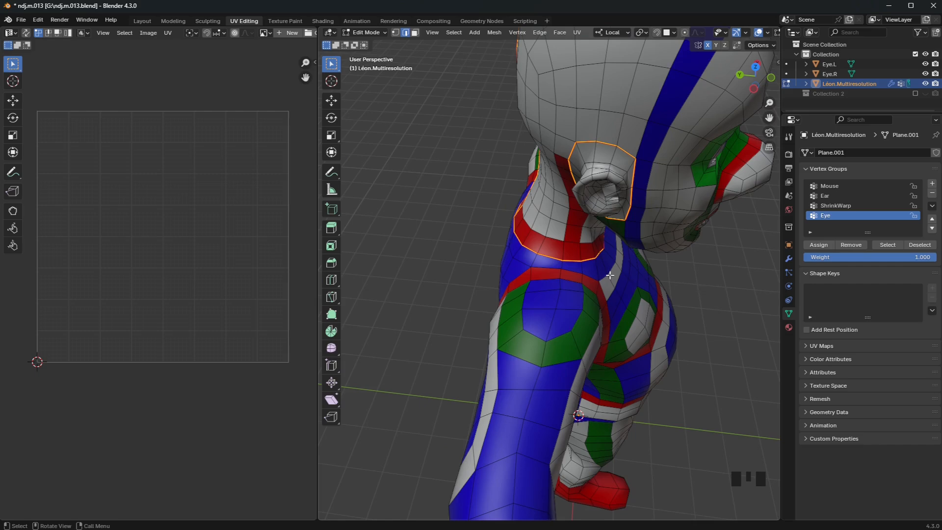
left_click(561, 263)
middle_click_drag(561, 263, 524, 247)
left_click(545, 265, "shift")
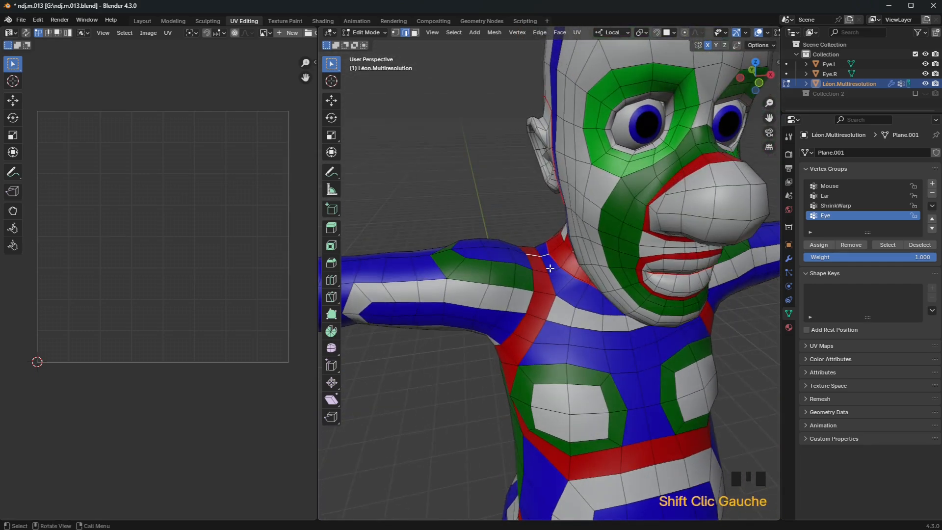
right_click(548, 267)
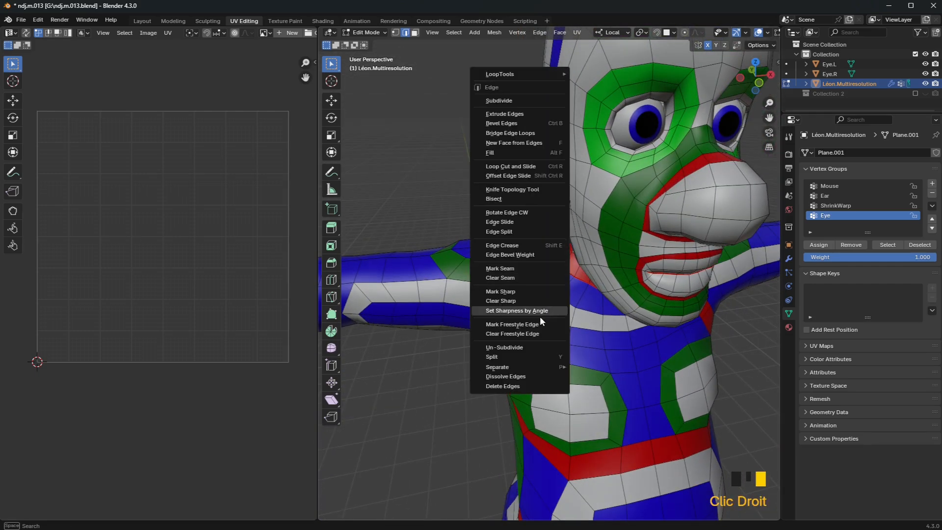
left_click(523, 267)
Mark the matching edges on top of the left shoulder, between the neck seam and the arm, as a seam.
scroll(529, 268, "down", 2)
middle_click_drag(530, 269, 618, 266)
left_click(654, 270)
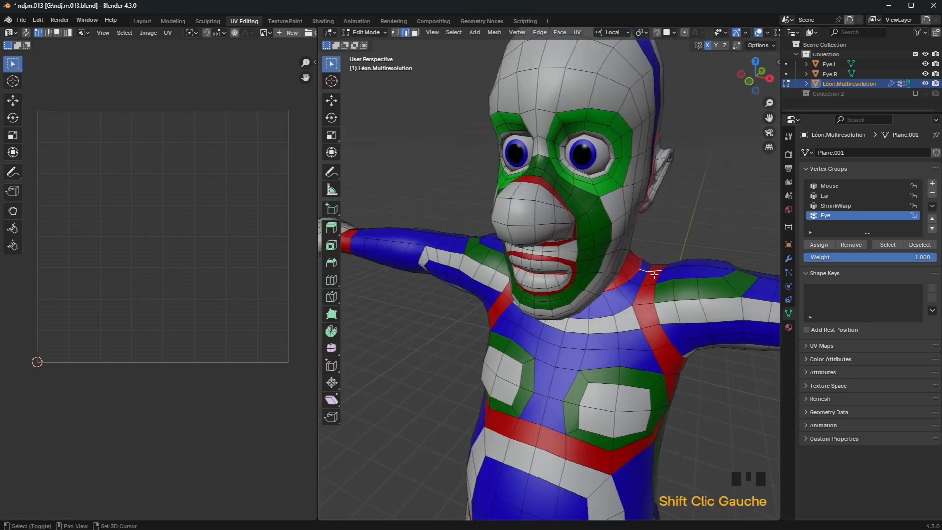
right_click(649, 278)
left_click(642, 278)
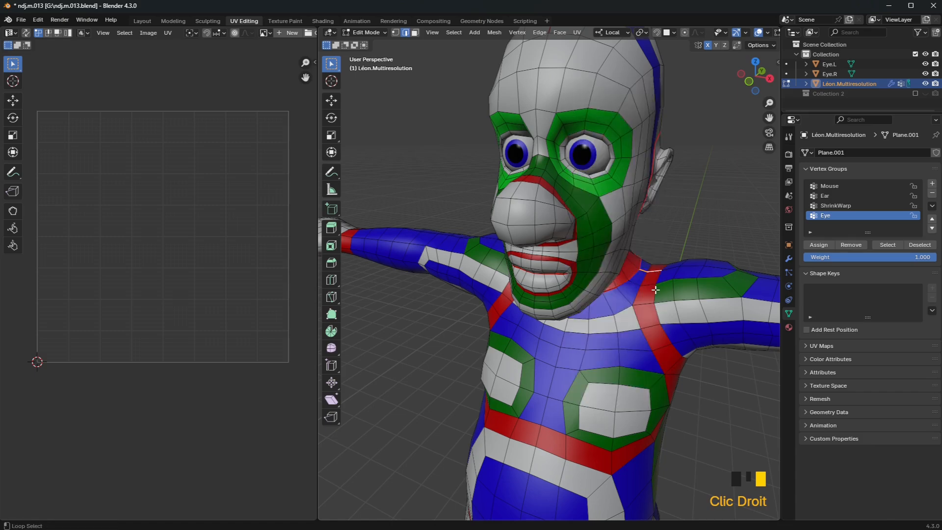
Select the edge loops around both arms at the outer border of the red shoulder bands and mark them as seams.
left_click(655, 290, "alt+shift")
left_click(497, 296, "alt+shift")
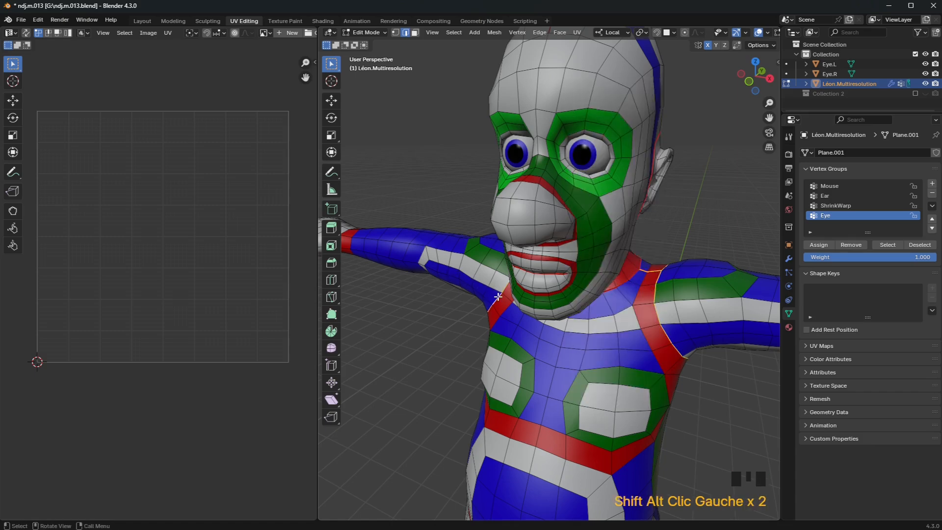
right_click(498, 295)
left_click(492, 295)
Mark seams along the underside of the left arm from armpit to wrist and around the wrist at the hand.
scroll(548, 305, "down", 2)
middle_click_drag(548, 305, 540, 240)
left_click(558, 242)
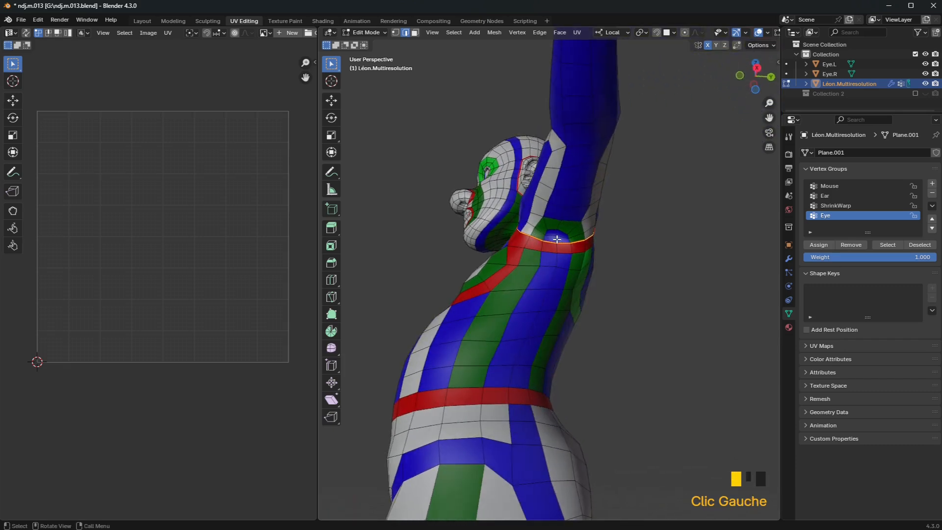
scroll(578, 231, "down", 3)
scroll(573, 139, "up", 1)
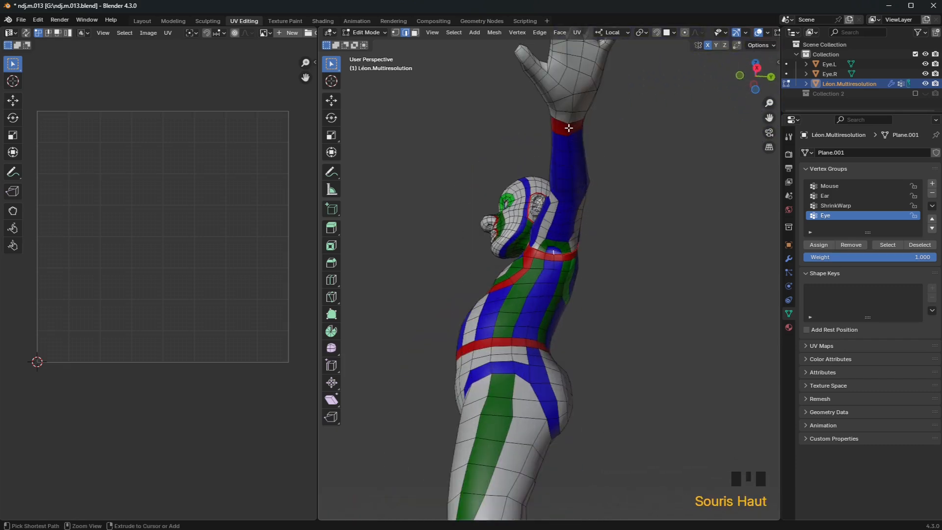
left_click(569, 129, "ctrl")
left_click(564, 121, "alt+shift")
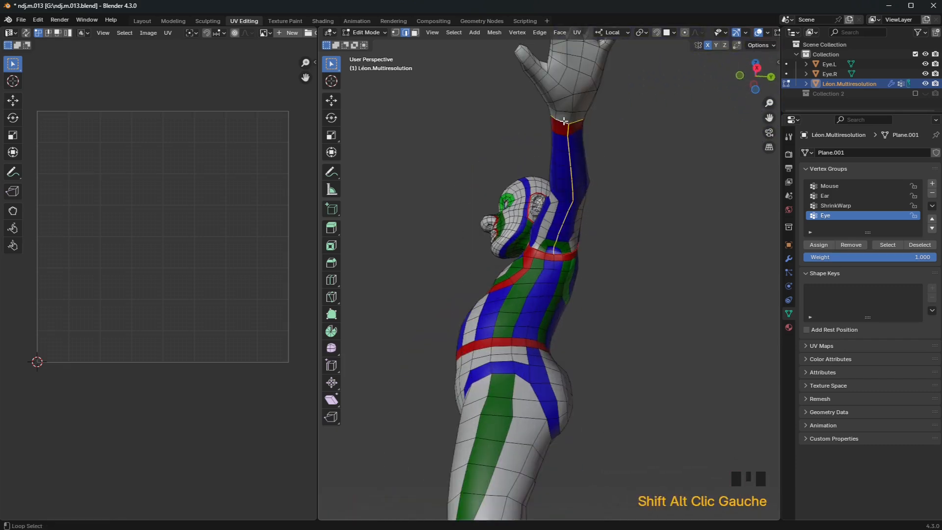
right_click(638, 153)
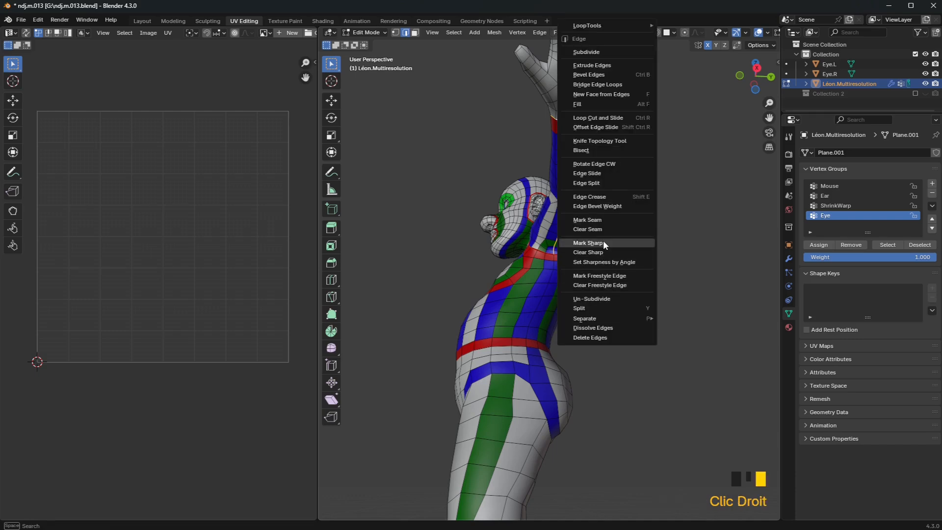
left_click(605, 219)
Mark seams along the underside of the right arm from armpit to wrist and around the wrist at the hand.
middle_click_drag(605, 220, 339, 207)
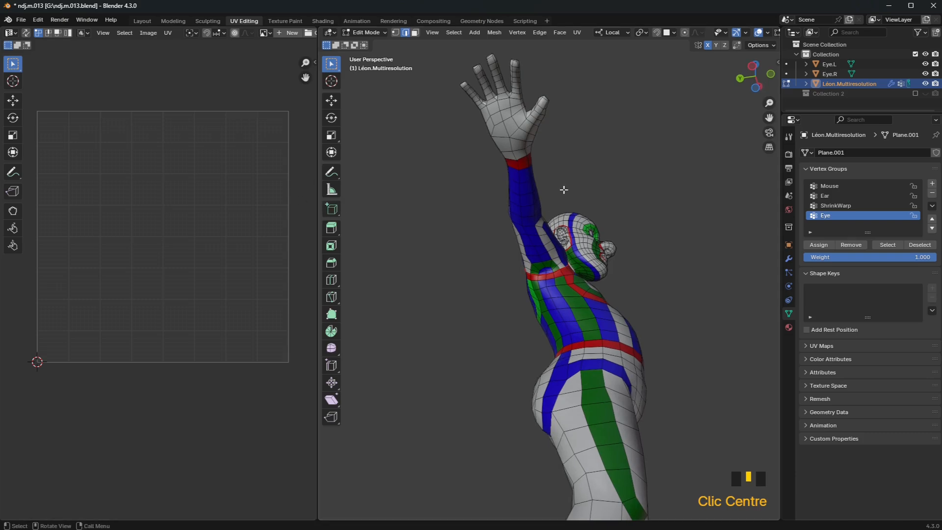
scroll(548, 278, "up", 6)
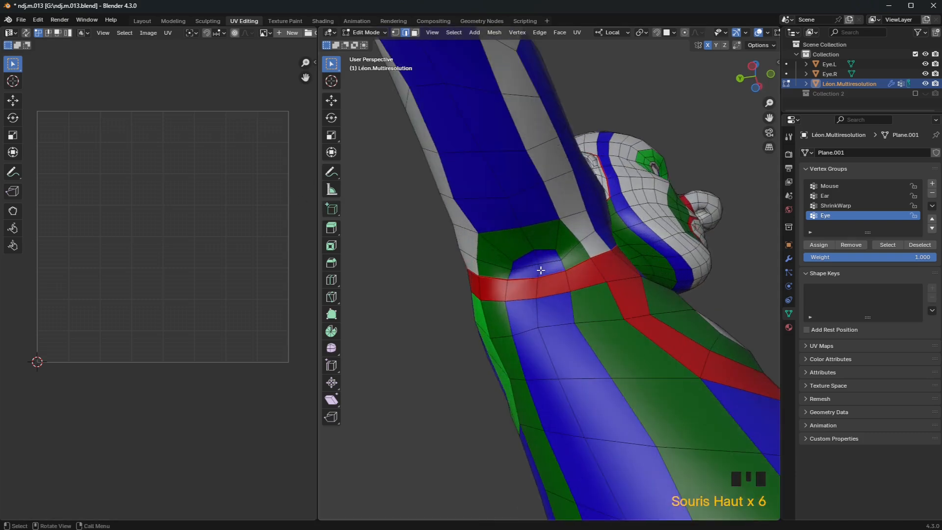
left_click(539, 270, "alt")
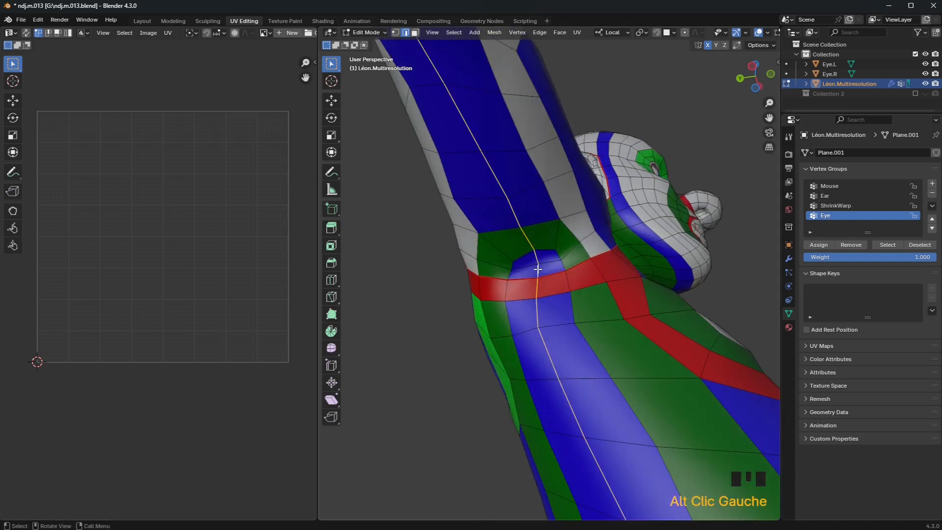
scroll(538, 270, "down", 5)
left_click(512, 125, "ctrl")
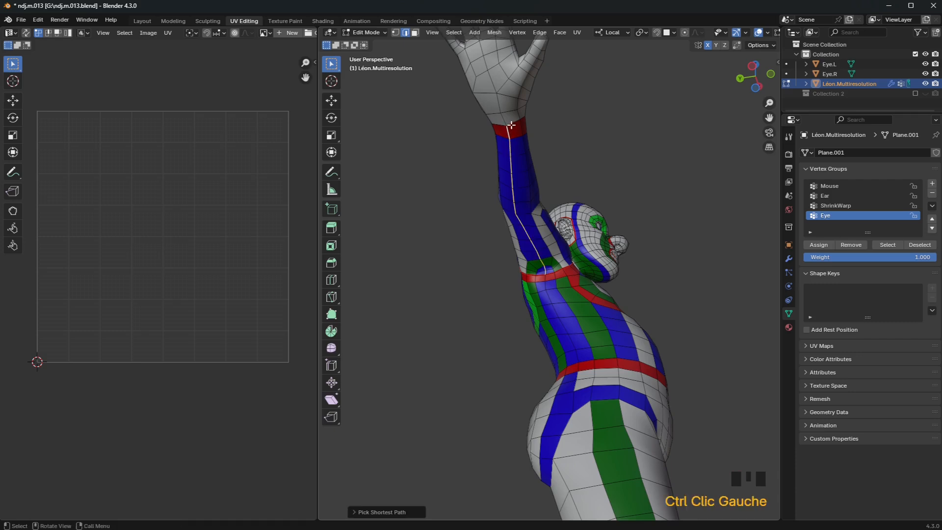
left_click(513, 123, "alt+shift")
right_click(569, 147)
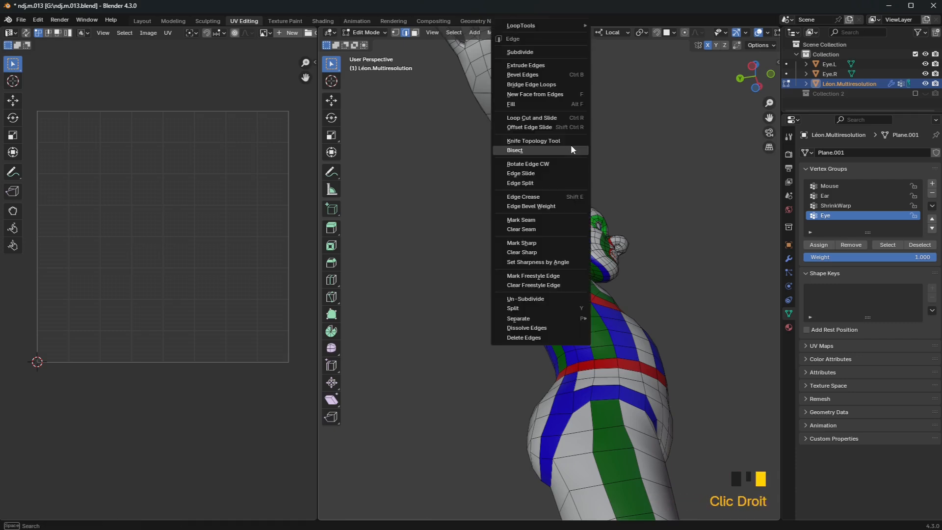
left_click(521, 220)
scroll(553, 199, "down", 2)
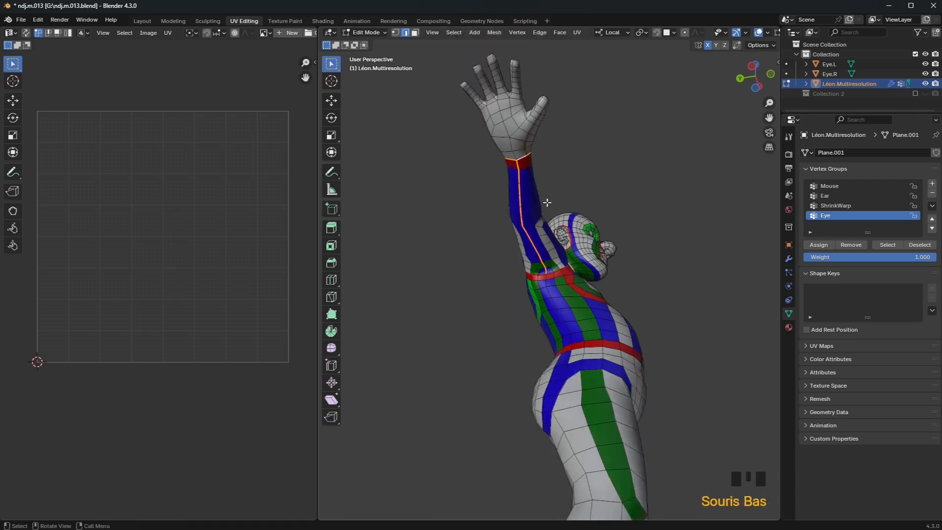
Select an edge path on the right hand from the thumb side of the wrist along the thumb and each finger to the little fingertip.
middle_click_drag(553, 200, 530, 247)
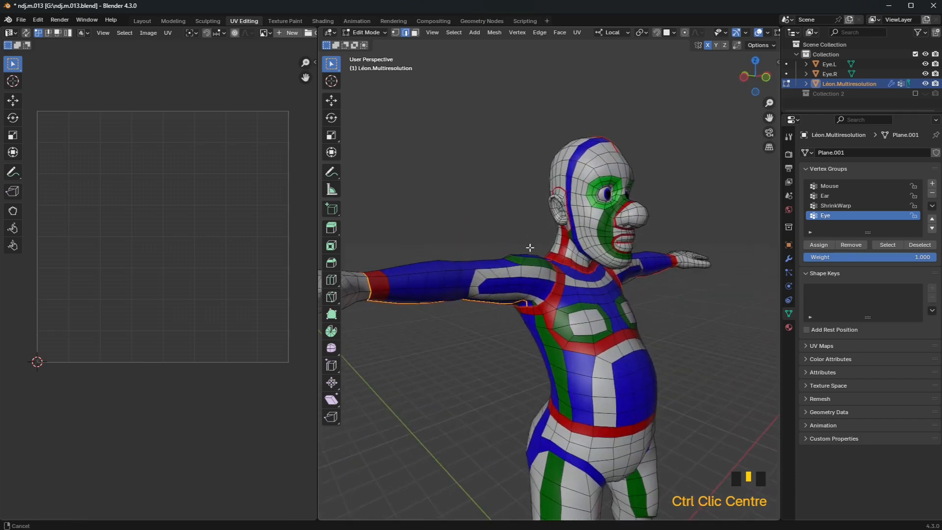
middle_click_drag(433, 263, 540, 230, "shift")
scroll(559, 223, "up", 2)
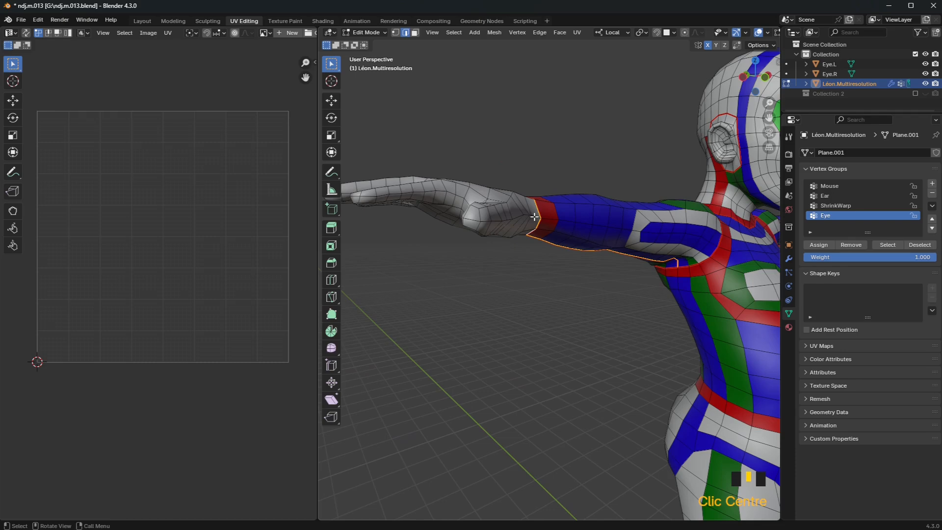
middle_click_drag(422, 231, 477, 232)
left_click(415, 238, "ctrl")
left_click(557, 228)
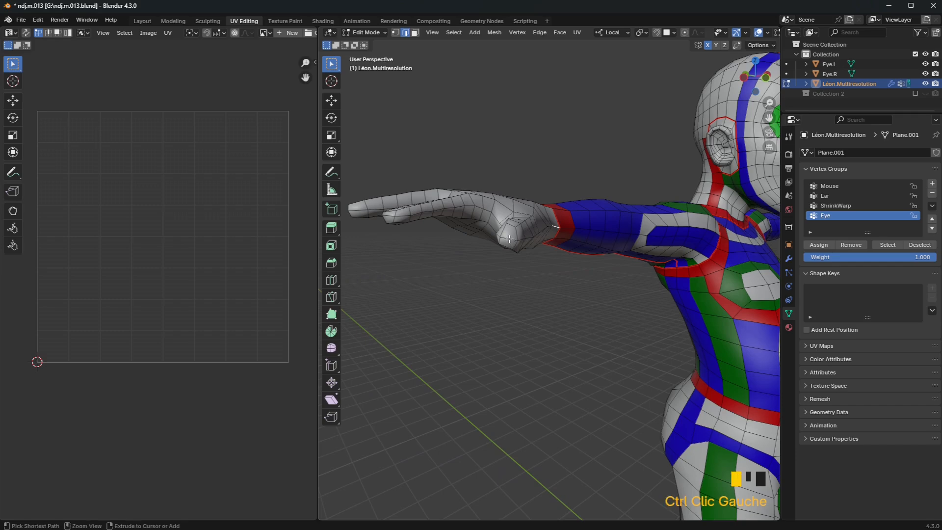
left_click(387, 216, "ctrl")
middle_click_drag(387, 216, 423, 233)
left_click(527, 251, "ctrl")
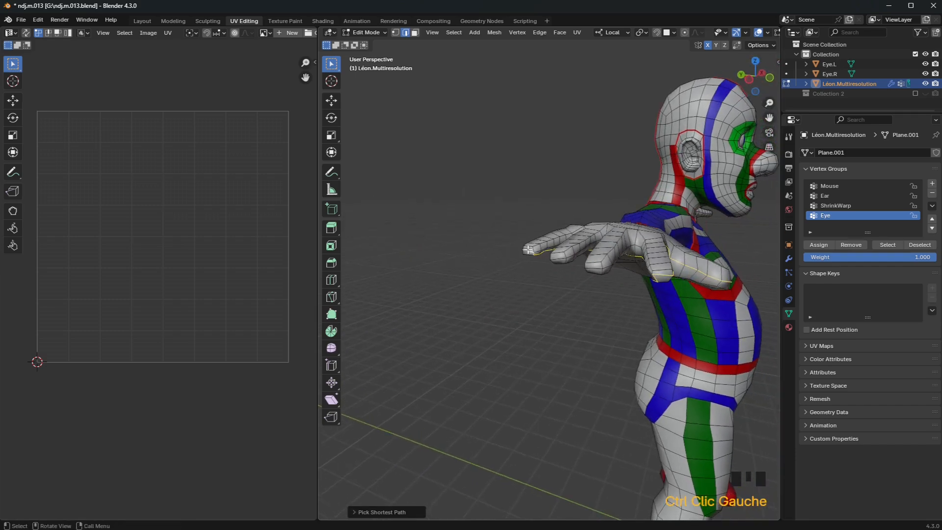
middle_click(530, 247)
key("ctrl+z")
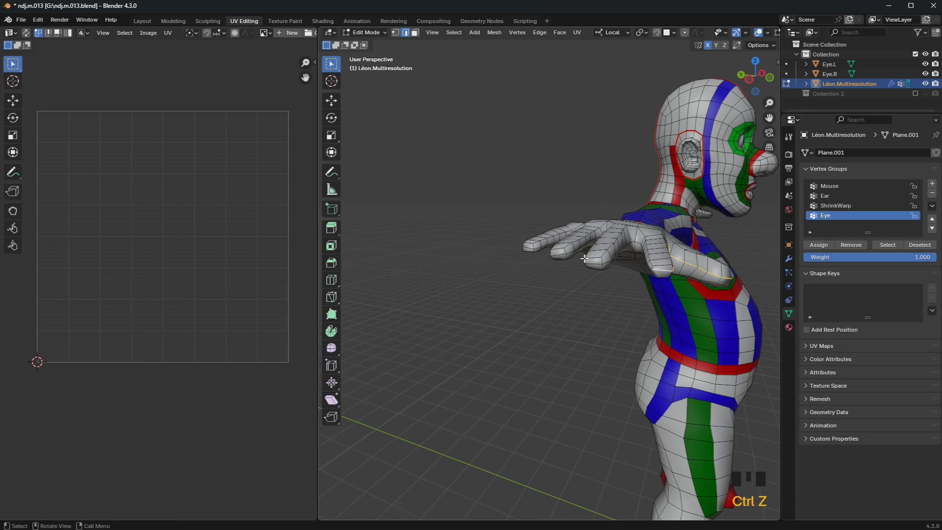
left_click(590, 263, "ctrl")
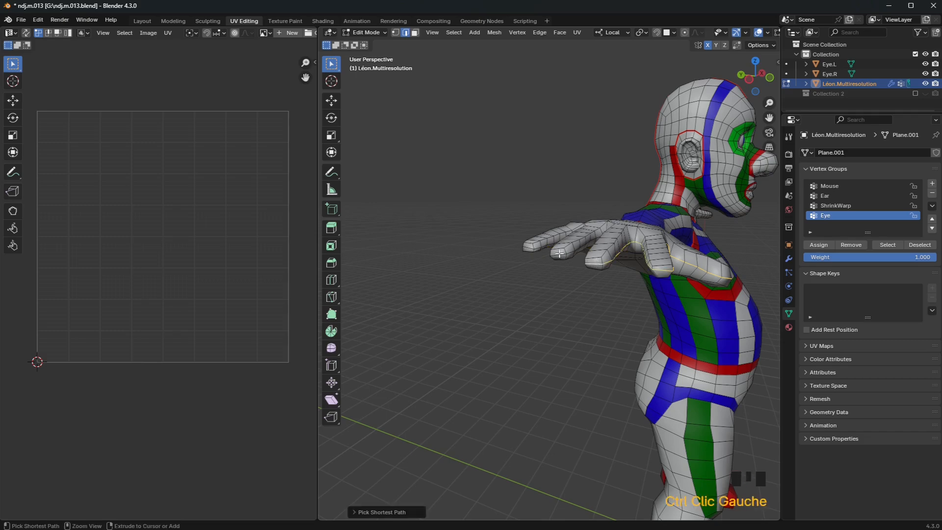
left_click(537, 250, "ctrl")
left_click(527, 247, "ctrl")
Extend the path from the right little fingertip back to the wrist's outer side and mark the whole hand outline as a seam.
middle_click_drag(471, 257, 531, 265)
scroll(531, 265, "up", 8)
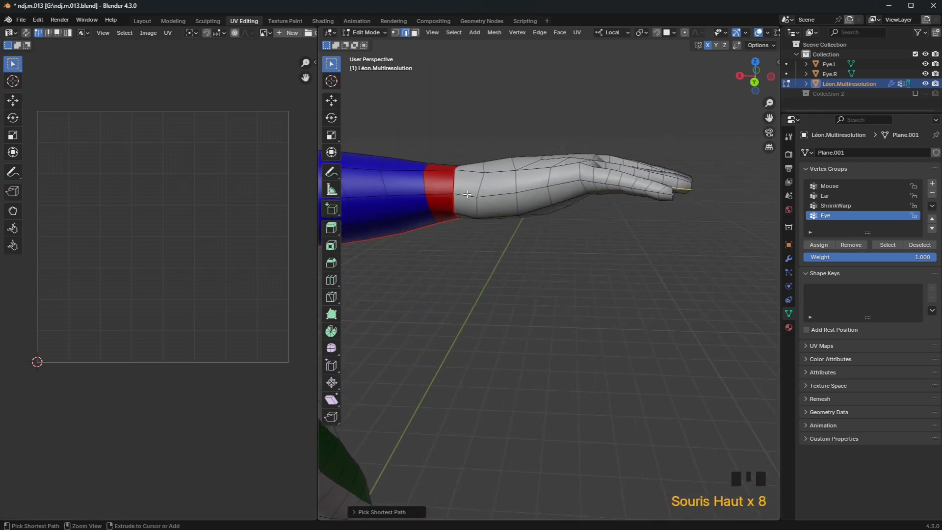
left_click(467, 195, "ctrl")
middle_click_drag(467, 195, 521, 95)
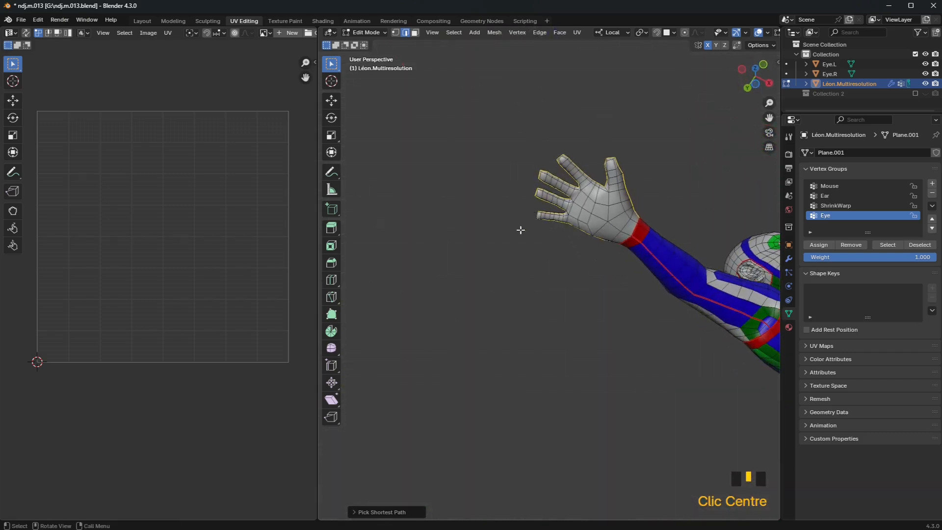
right_click(499, 246)
Select an edge path on the left hand from the thumb side of the wrist over the thumb tip to the index fingertip.
scroll(505, 255, "down", 2)
middle_click_drag(505, 255, 456, 267)
scroll(503, 244, "up", 6)
middle_click_drag(503, 243, 491, 268)
left_click(491, 268)
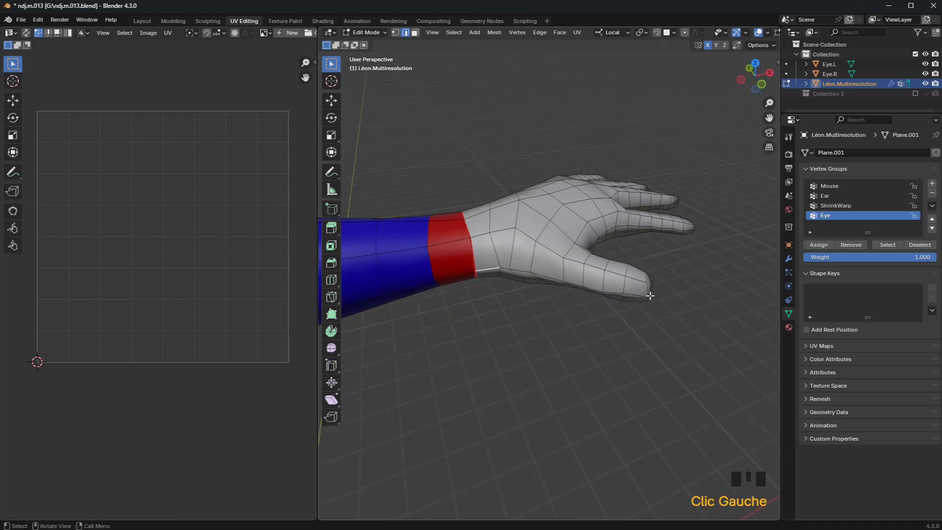
middle_click_drag(649, 295, 448, 274)
left_click(393, 269, "ctrl")
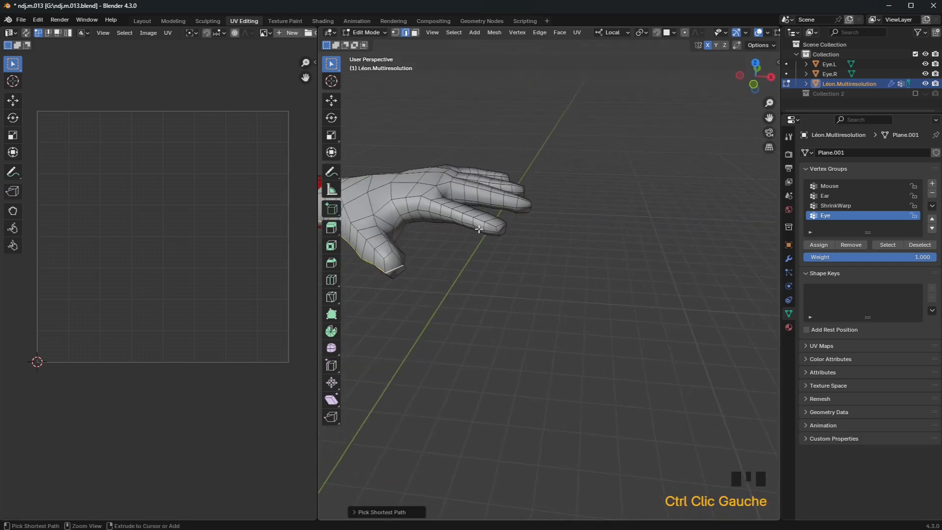
left_click(500, 229, "ctrl")
Extend the left hand path across the remaining fingertips to the wrist's outer side and mark the outline as a seam.
middle_click_drag(546, 221, 594, 245)
scroll(595, 244, "up", 2)
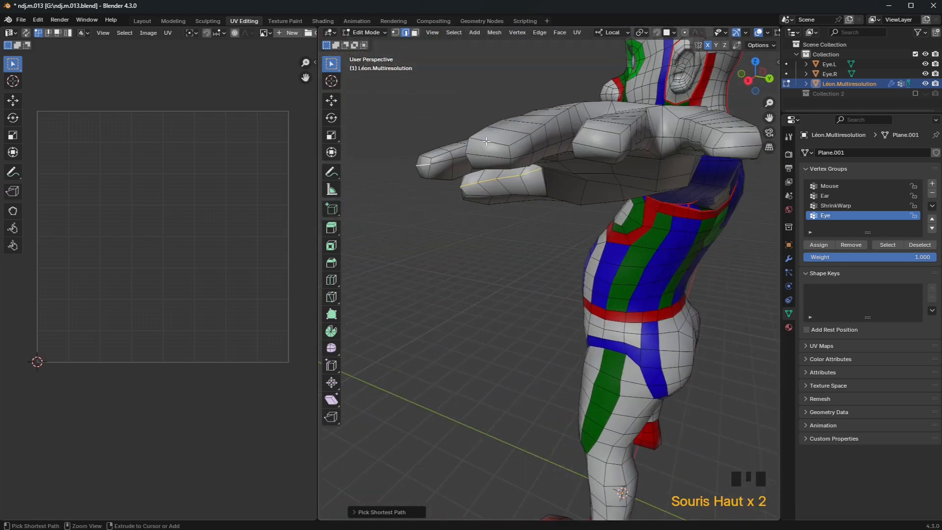
left_click(615, 145, "ctrl")
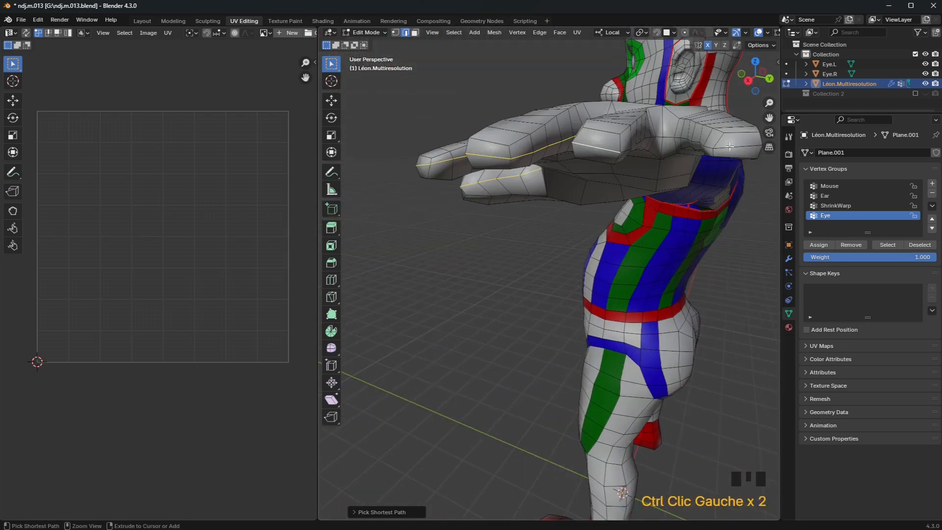
middle_click_drag(730, 146, 604, 175)
left_click(552, 201, "ctrl")
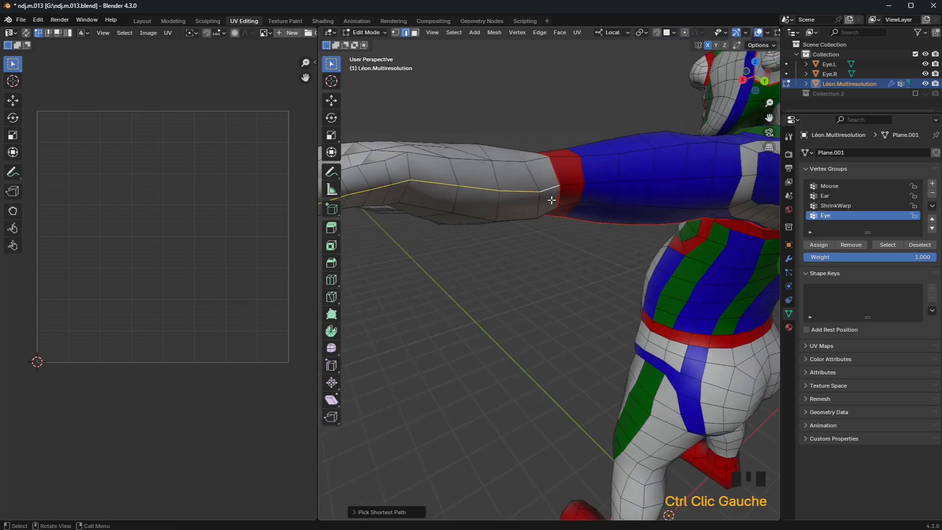
scroll(552, 200, "down", 4)
right_click(543, 264)
left_click(521, 264)
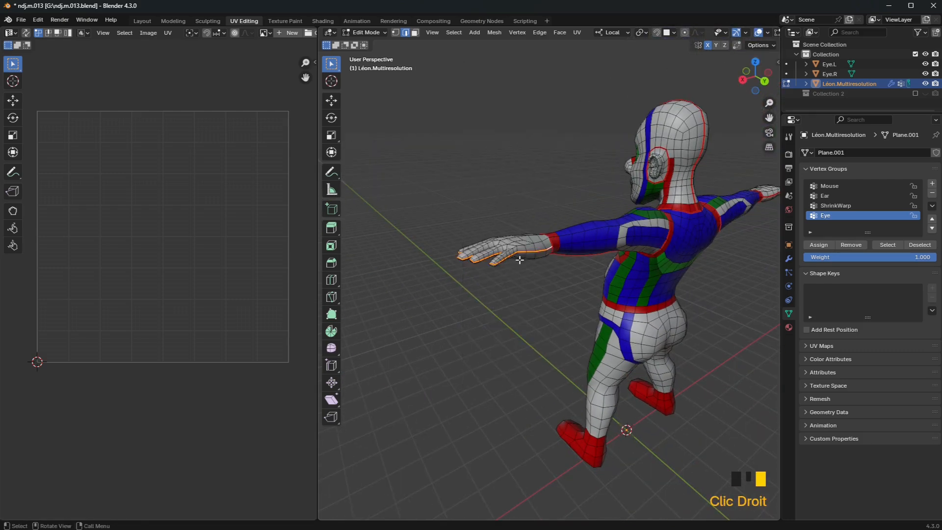
Select the edges along the lower rear border of the blue band at the top of the left leg.
scroll(521, 263, "down", 3)
middle_click_drag(521, 263, 518, 180)
scroll(498, 204, "up", 4)
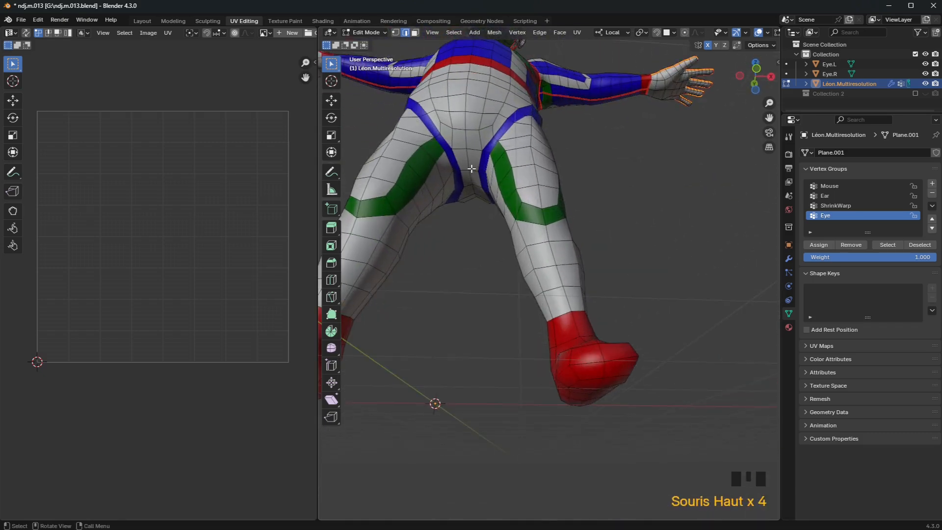
left_click(471, 168)
scroll(486, 166, "down", 3)
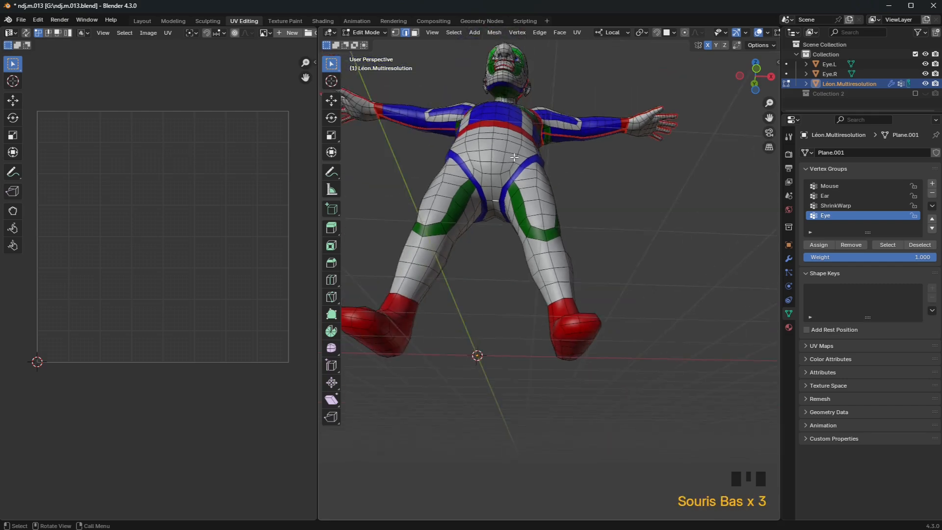
mouse_move(515, 158)
middle_mouse_down()
mouse_move(575, 142)
mouse_move(519, 159)
middle_mouse_up()
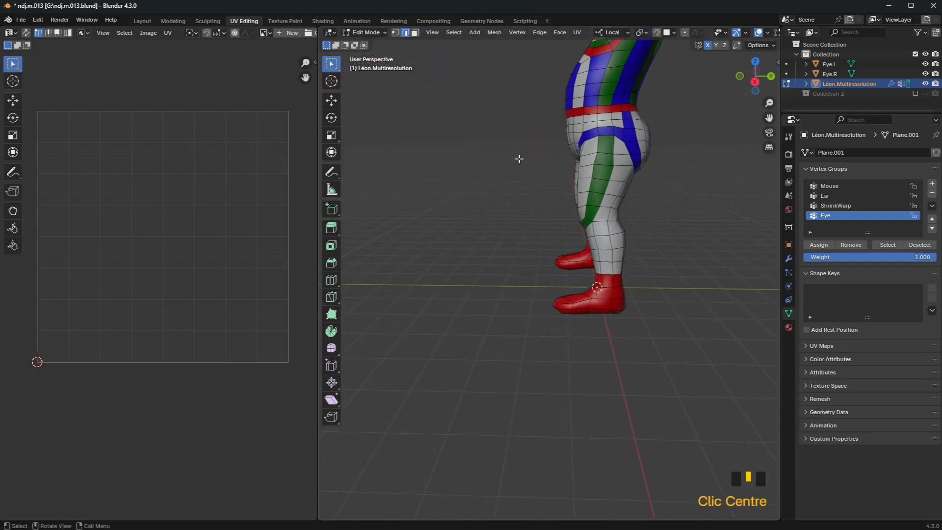
mouse_move(519, 158)
middle_mouse_down()
mouse_move(663, 137)
mouse_move(511, 145)
mouse_move(461, 120)
mouse_move(517, 146)
middle_mouse_up()
left_click(613, 147, "alt")
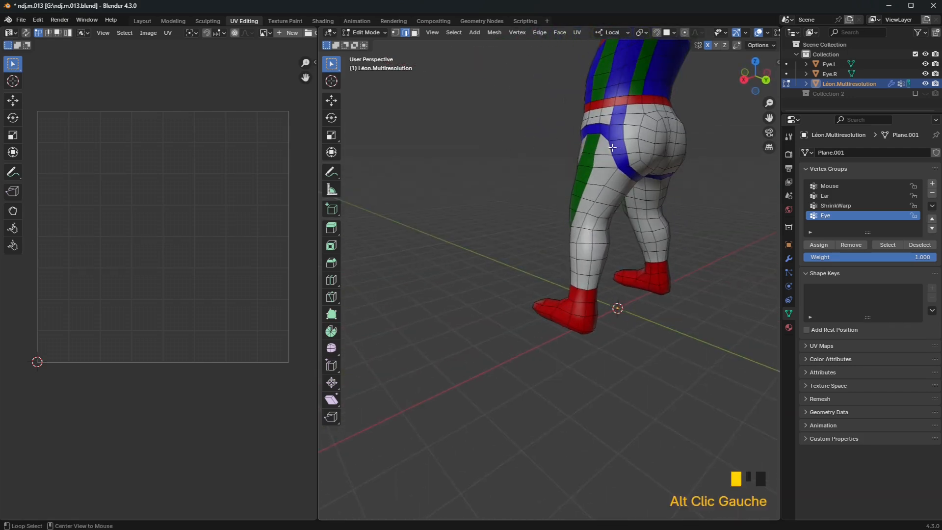
Add the edge loop around the waist at the lower border of the red belt and mark the selected edges as seams.
middle_click_drag(614, 148, 740, 141)
scroll(562, 196, "up", 3)
middle_click_drag(562, 196, 569, 346, "shift")
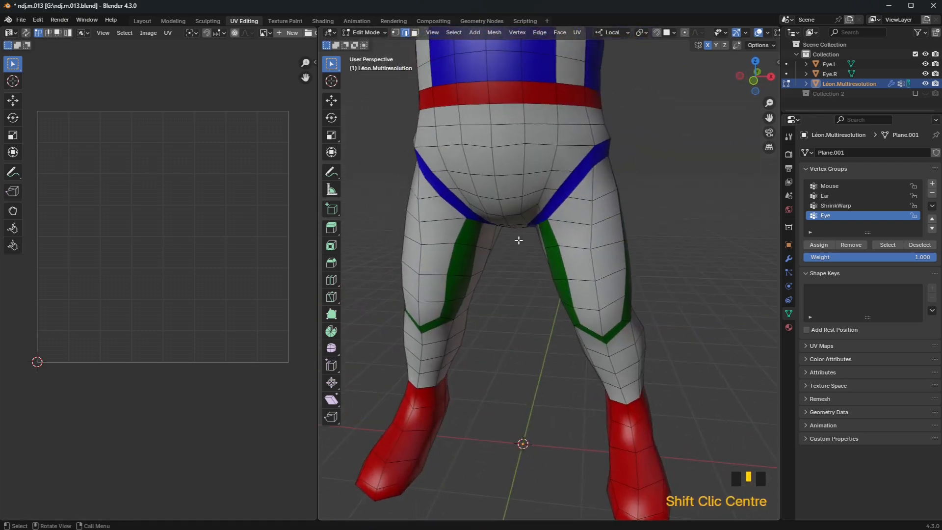
scroll(511, 88, "down", 3)
middle_click_drag(542, 123, 454, 123)
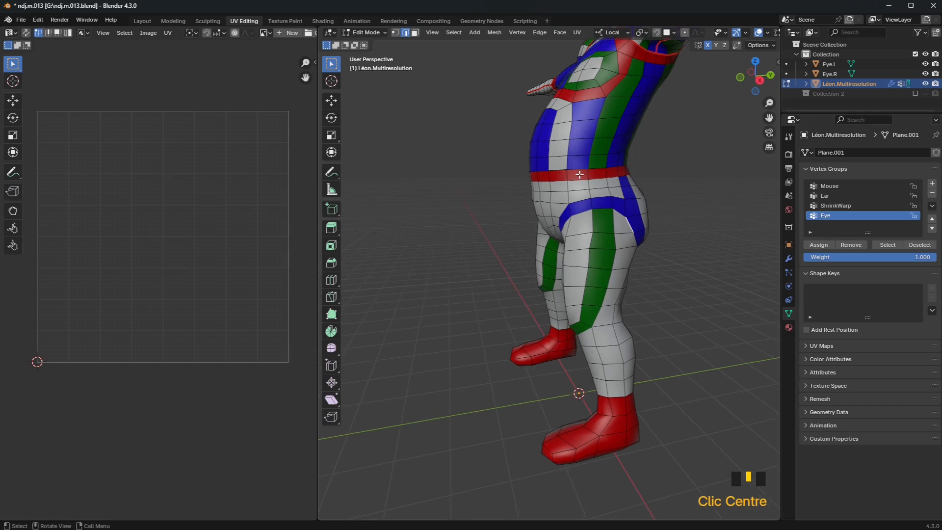
scroll(603, 183, "up", 1)
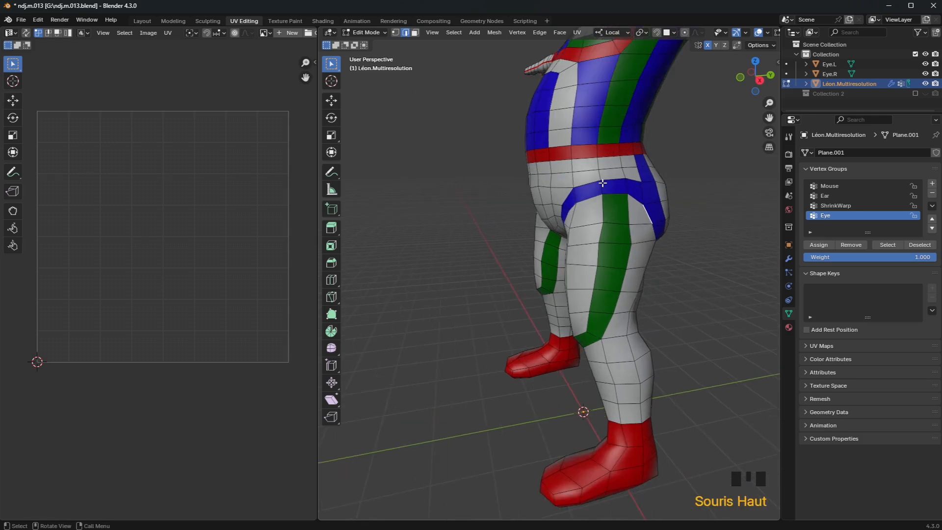
left_click(611, 154, "alt+shift")
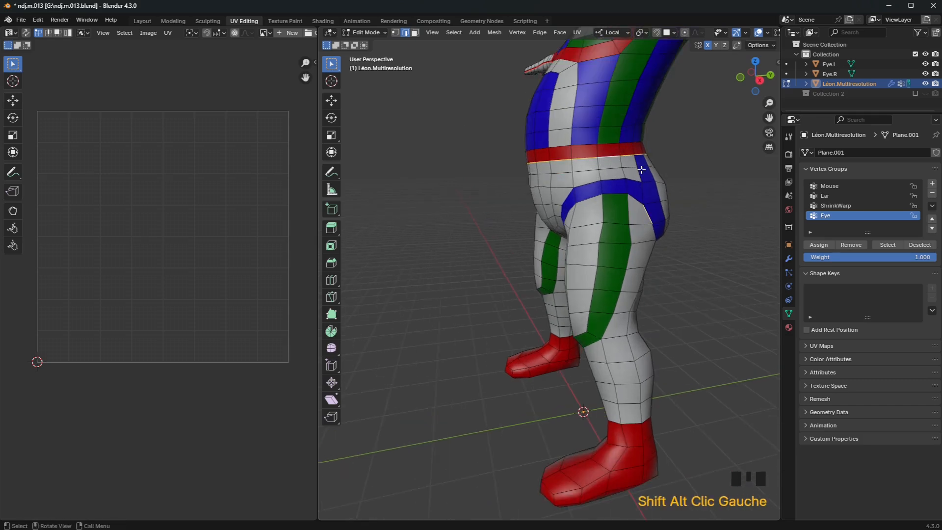
right_click(620, 170)
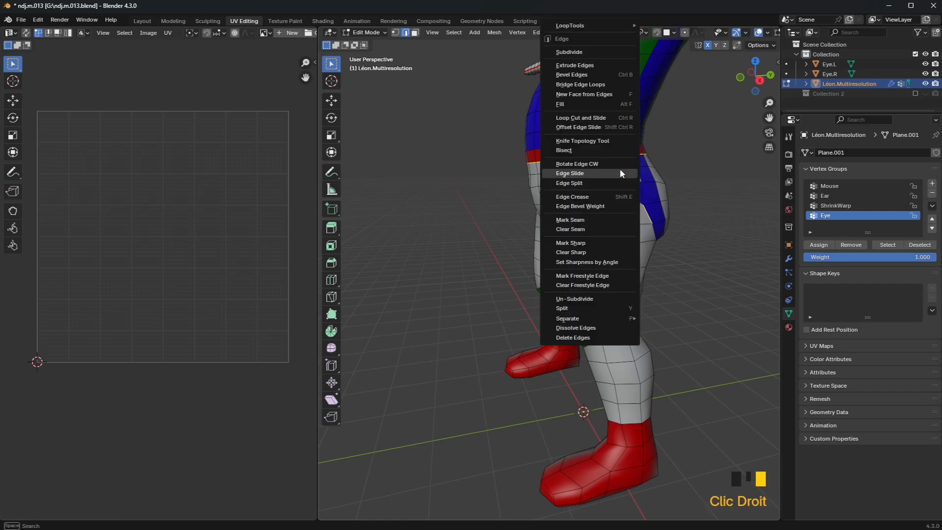
left_click(592, 219)
Select the edge paths down both sides of the torso from the armpit bands to the red belt and mark them as seams.
scroll(594, 219, "down", 3)
middle_click_drag(595, 220, 336, 208)
middle_click_drag(460, 160, 487, 146)
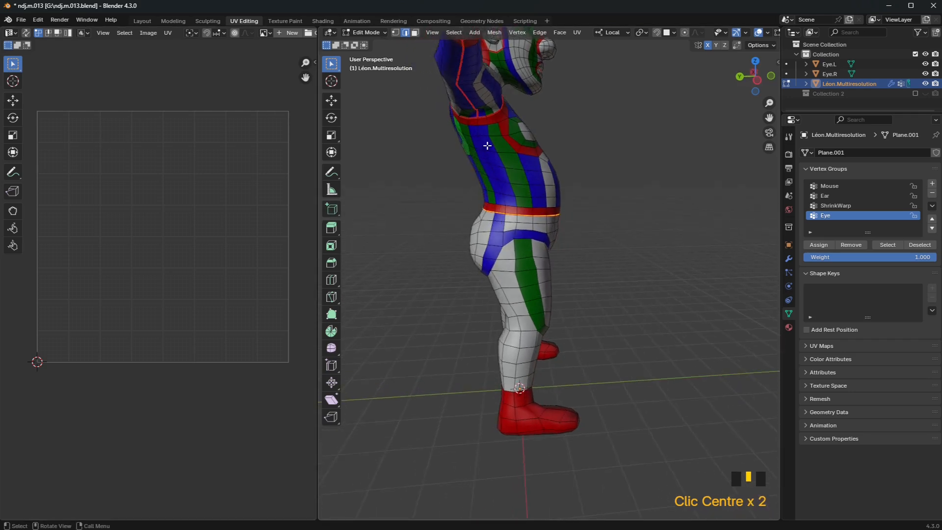
left_click(477, 120)
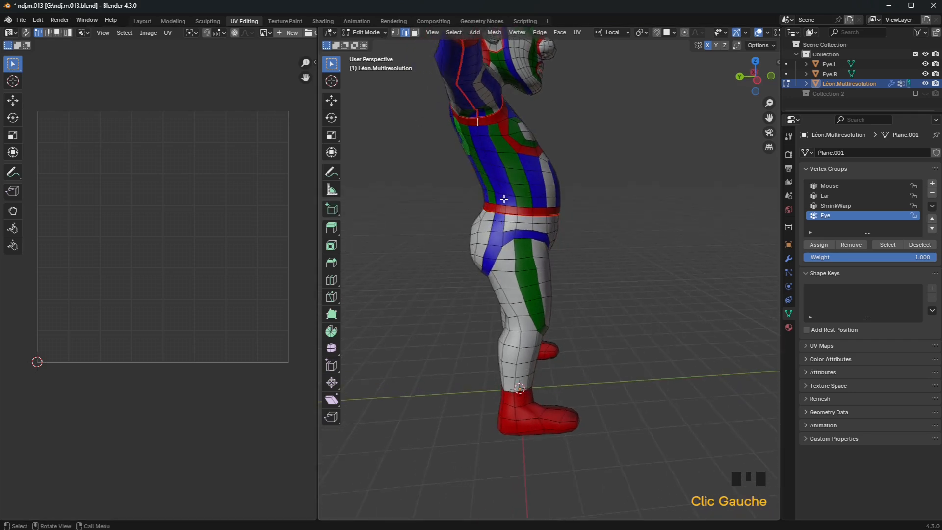
left_click(512, 212, "ctrl")
middle_click_drag(632, 153, 395, 147)
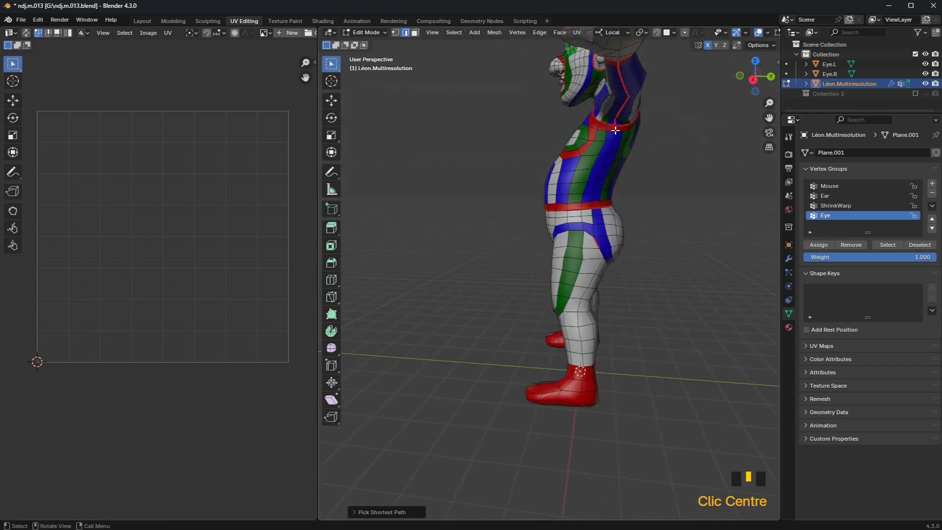
left_click(616, 128, "shift")
middle_click_drag(615, 129, 599, 206)
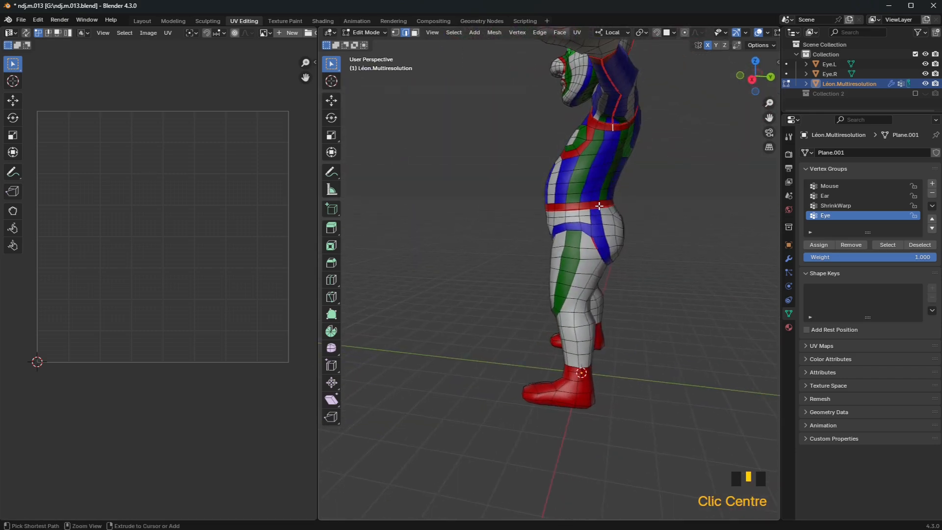
left_click(591, 204, "ctrl")
right_click(543, 167)
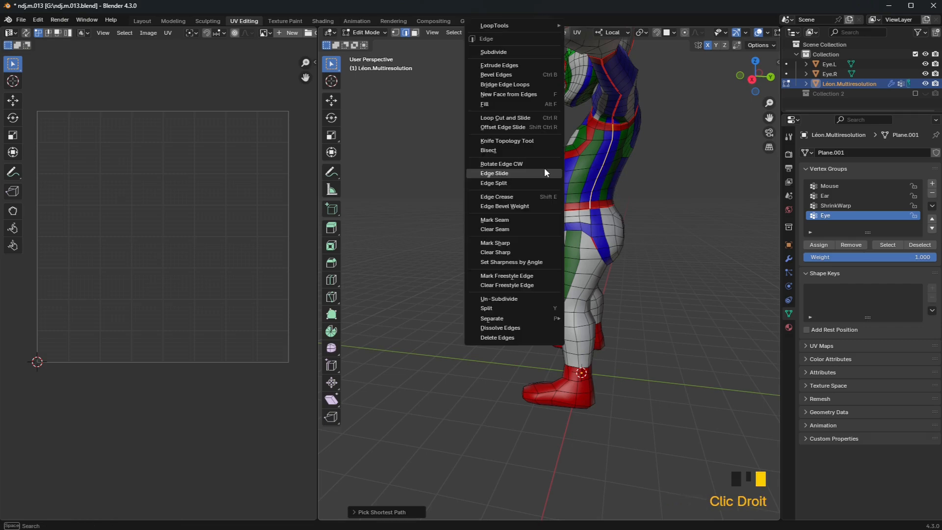
left_click(514, 220)
Select the left foot's sole outline and ankle edge loop, and join them with an edge path up the back of the heel.
middle_click_drag(513, 217, 706, 195)
left_click(646, 206)
scroll(645, 206, "up", 4)
middle_click_drag(638, 206, 558, 161)
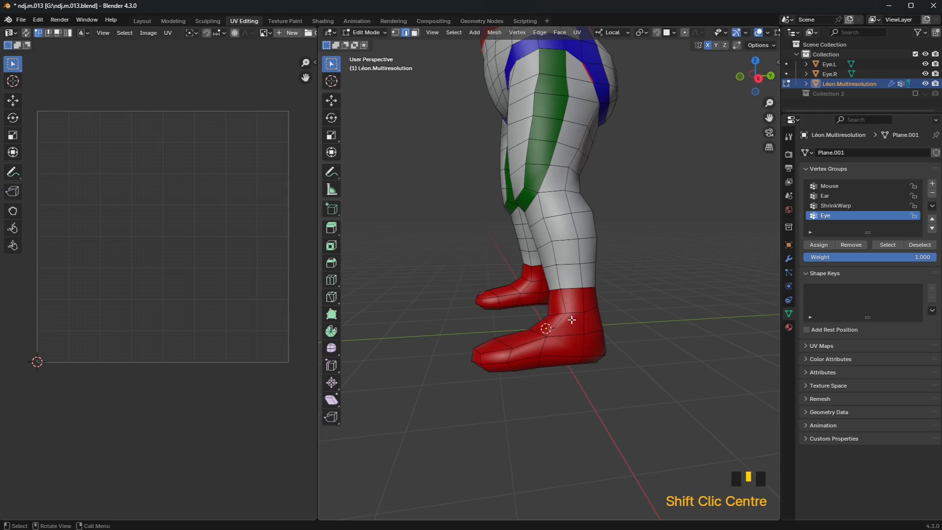
middle_click_drag(524, 368, 558, 334)
left_click(603, 348)
left_click(547, 345, "shift")
left_click(619, 343)
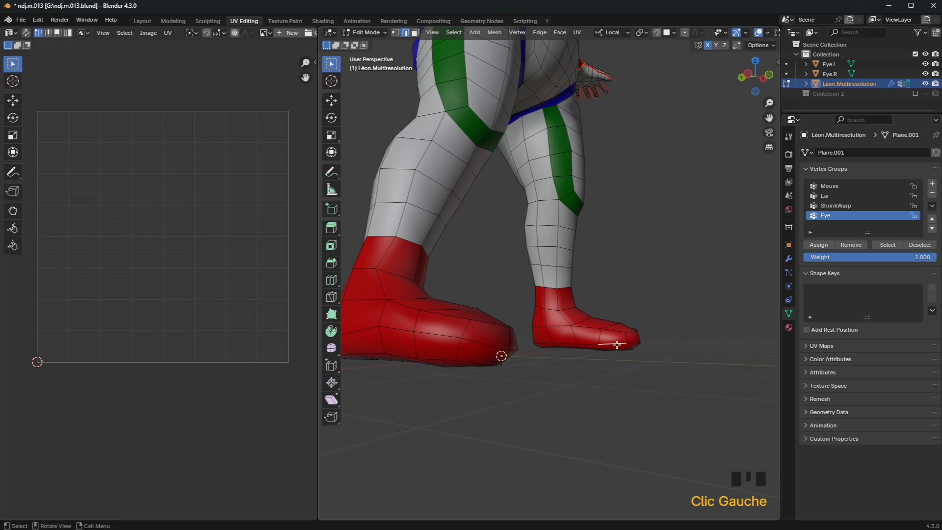
middle_click_drag(617, 344, 694, 340)
left_click(512, 281, "alt+shift")
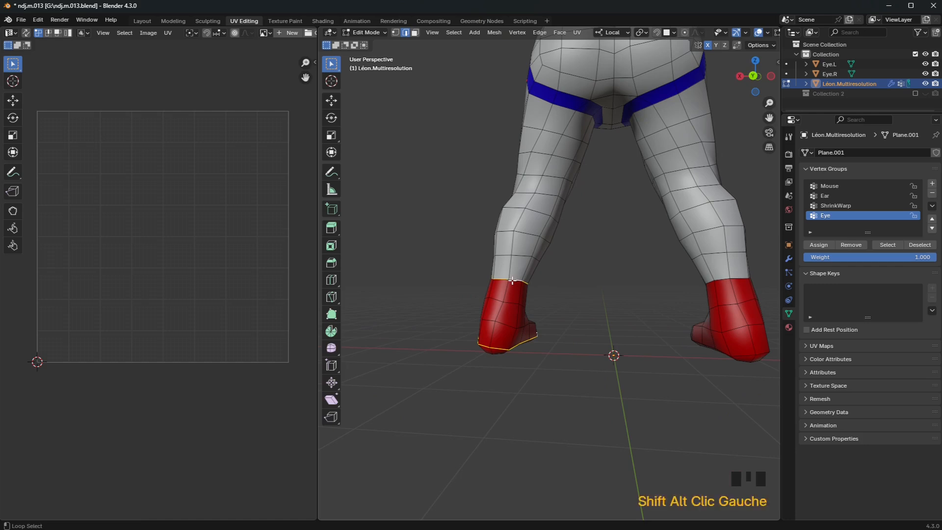
left_click(492, 336, "ctrl")
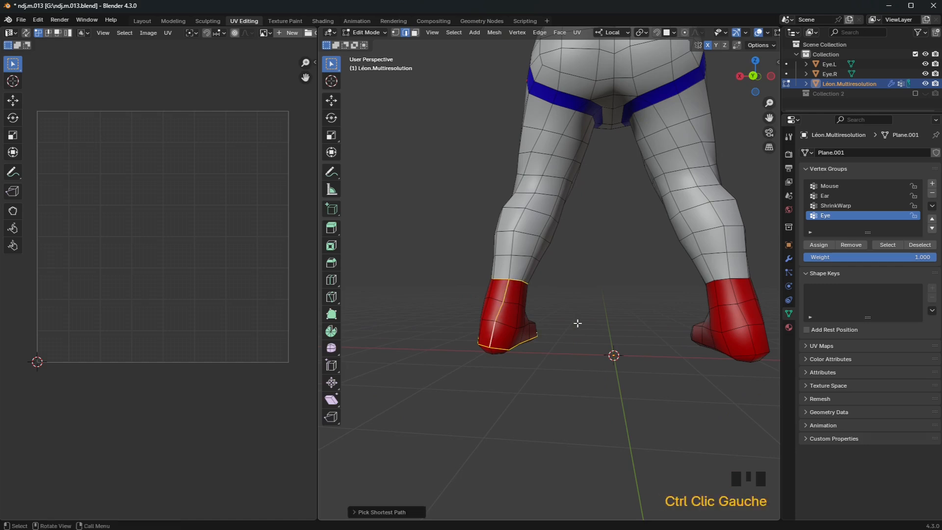
Add the ankle loop, heel path and sole outline of the right foot to the selection and mark both feet's edges as seams.
middle_click_drag(609, 322, 575, 324)
left_click(730, 307, "alt+shift")
left_click(707, 322, "shift")
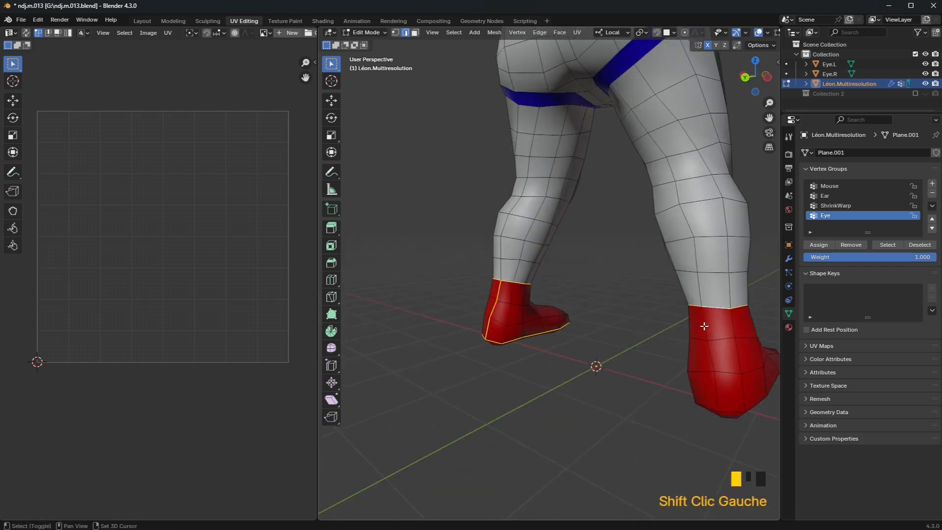
left_click(727, 412, "ctrl")
left_click(726, 408, "alt+shift")
middle_click_drag(726, 408, 482, 383)
scroll(622, 377, "down", 3)
middle_click_drag(412, 388, 525, 403)
scroll(522, 326, "up", 4)
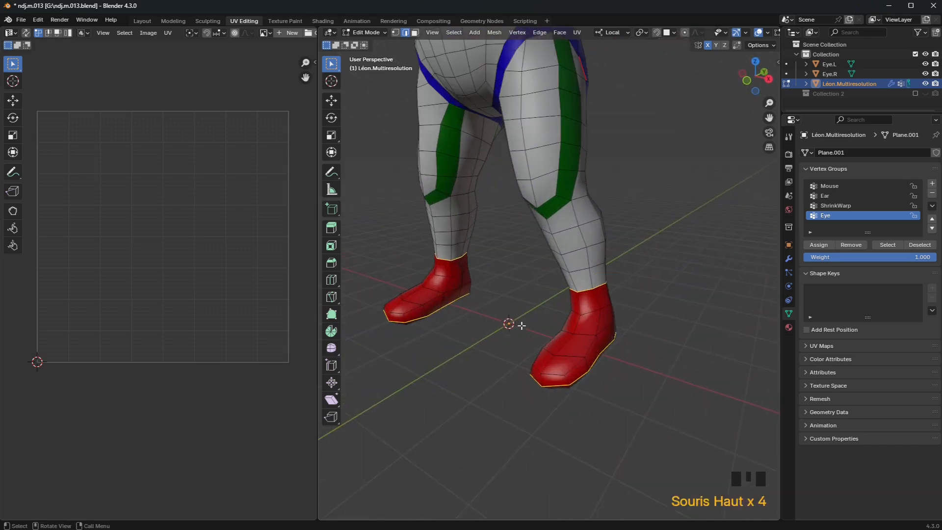
right_click(522, 326)
left_click(517, 326)
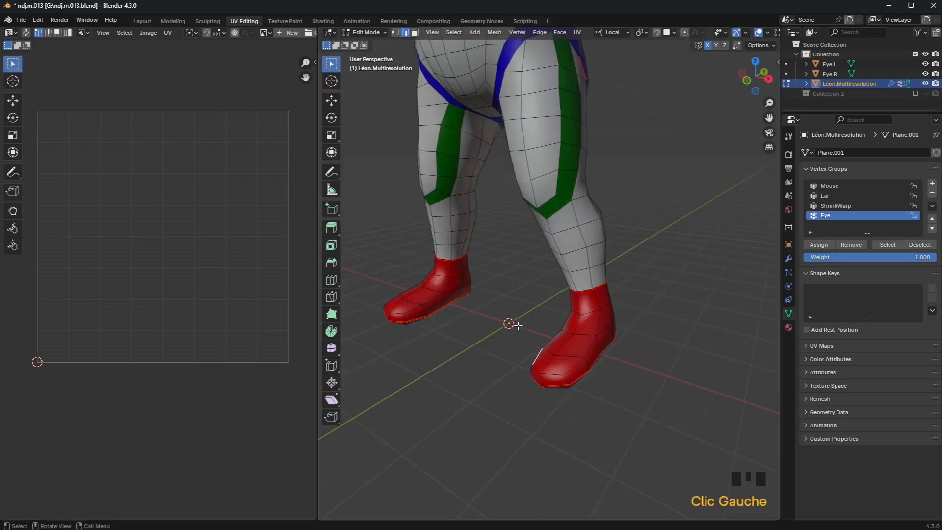
Select the edge path along both inner legs from ankle to ankle through the crotch and mark it as a seam.
middle_click_drag(518, 325, 498, 333)
middle_click_drag(500, 387, 546, 286)
left_click(518, 234, "ctrl")
right_click(525, 336)
left_click(525, 337)
Select the edge paths up the outer side of both legs from the ankles to the red belt and mark them as seams.
scroll(597, 349, "down", 2)
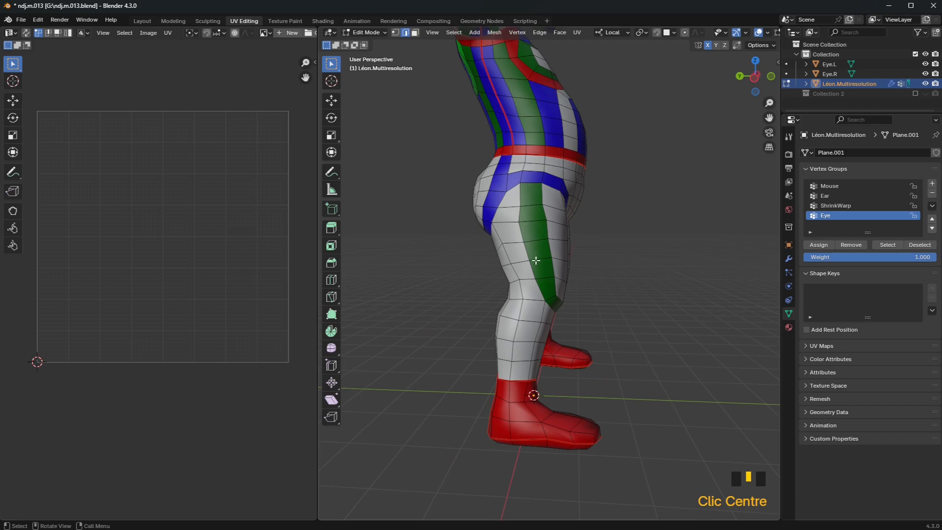
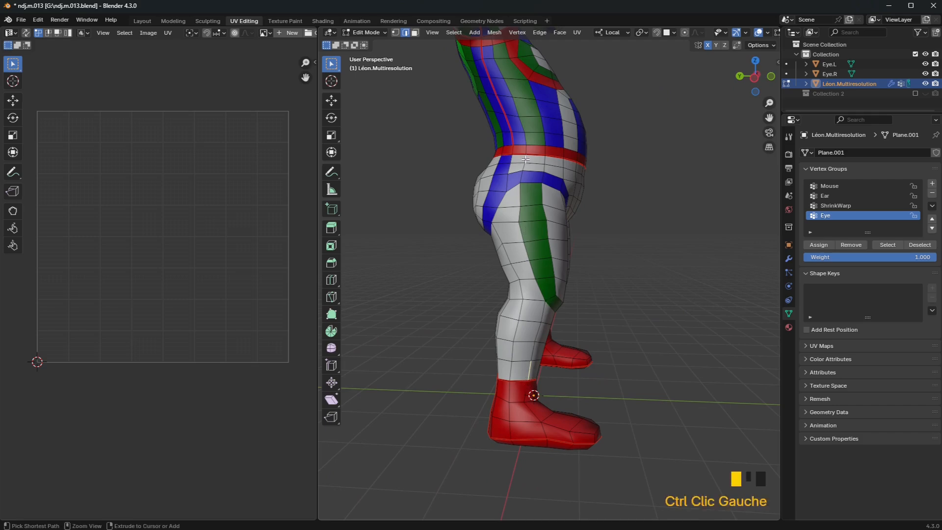
middle_click_drag(582, 245, 405, 243)
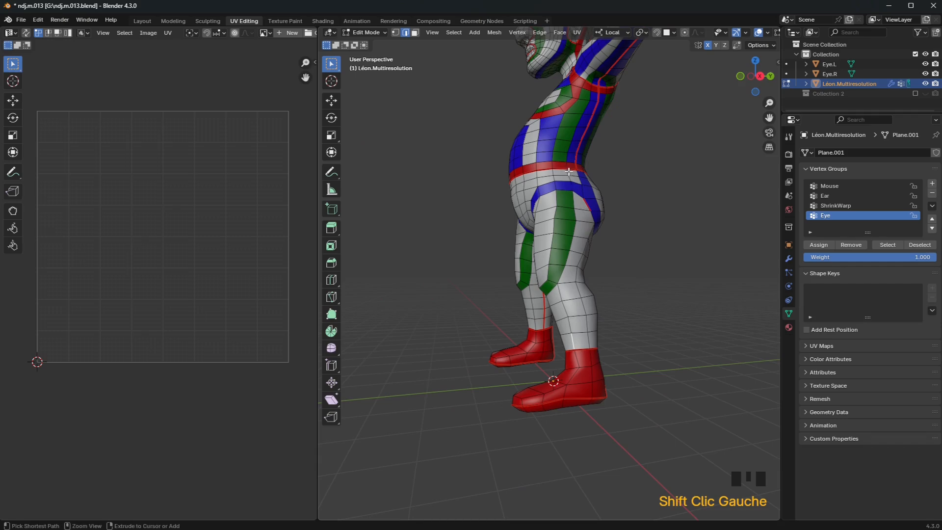
middle_click_drag(568, 172, 604, 219)
right_click(607, 224)
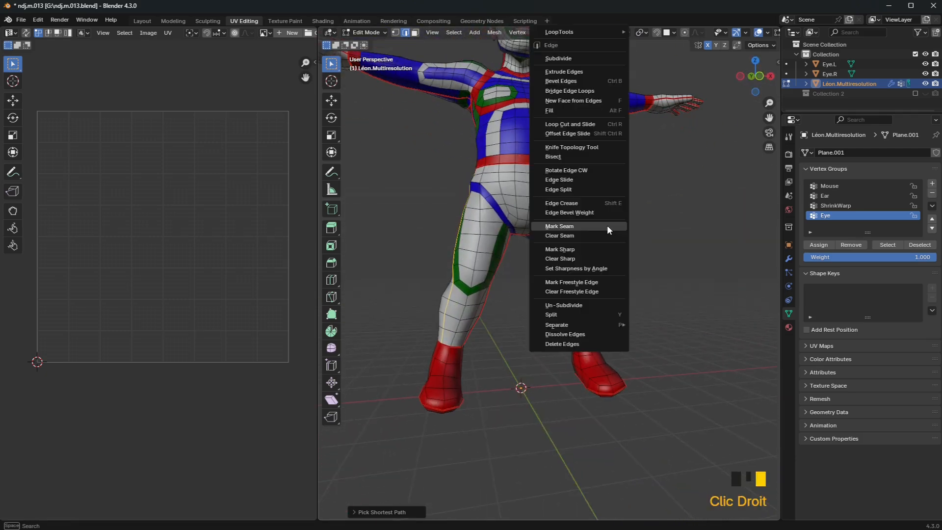
left_click(608, 225)
scroll(540, 199, "up", 3)
middle_click_drag(539, 200, 484, 150)
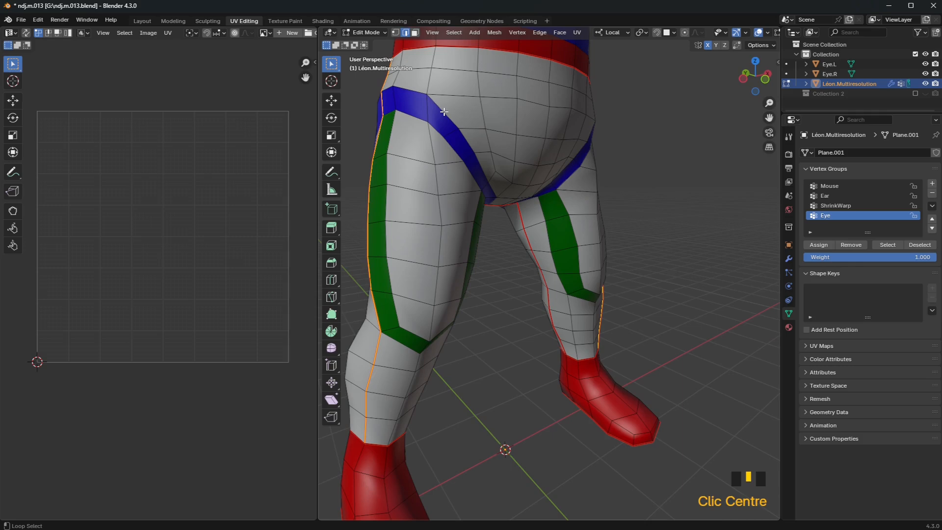
middle_click_drag(448, 114, 495, 170)
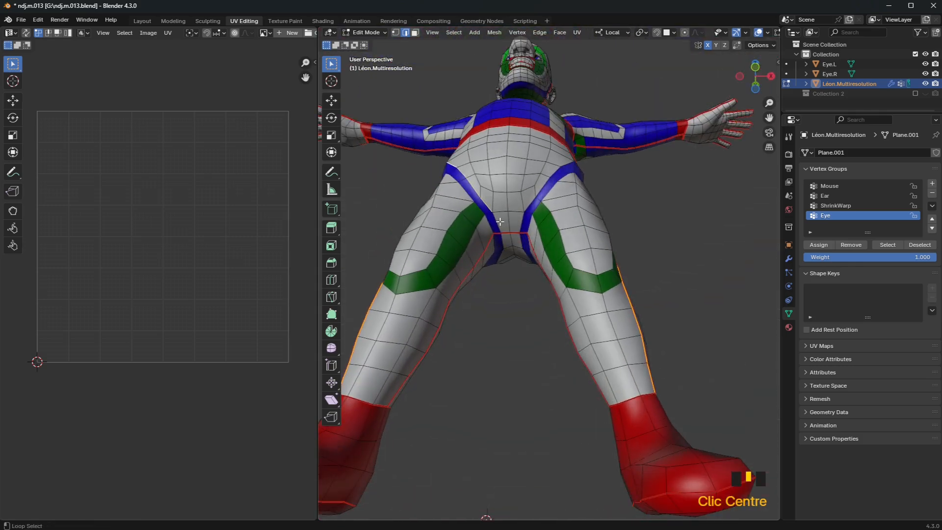
middle_click_drag(498, 222, 697, 260)
middle_click_drag(636, 129, 610, 183)
scroll(603, 197, "down", 2)
scroll(603, 198, "down", 1)
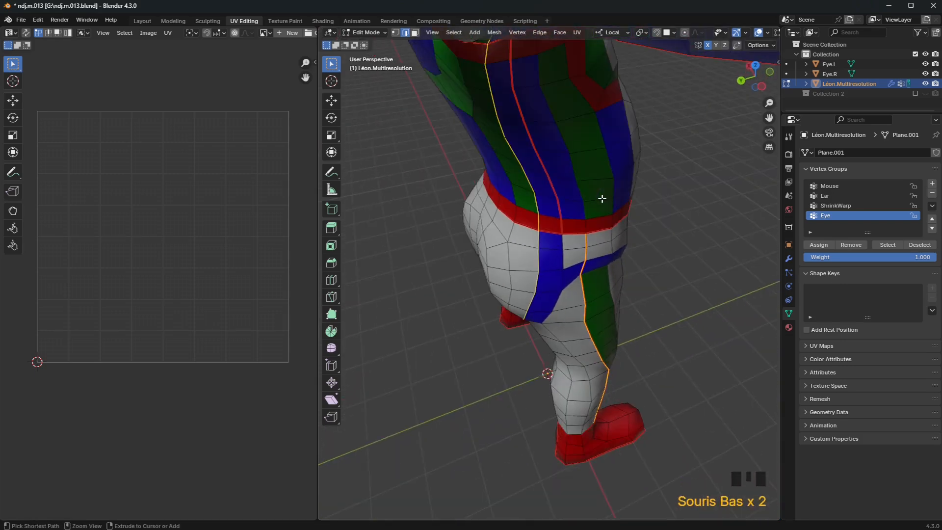
Select the lower border of the blue band around the top of the right leg and mark it as a seam.
middle_click_drag(574, 255, 587, 226)
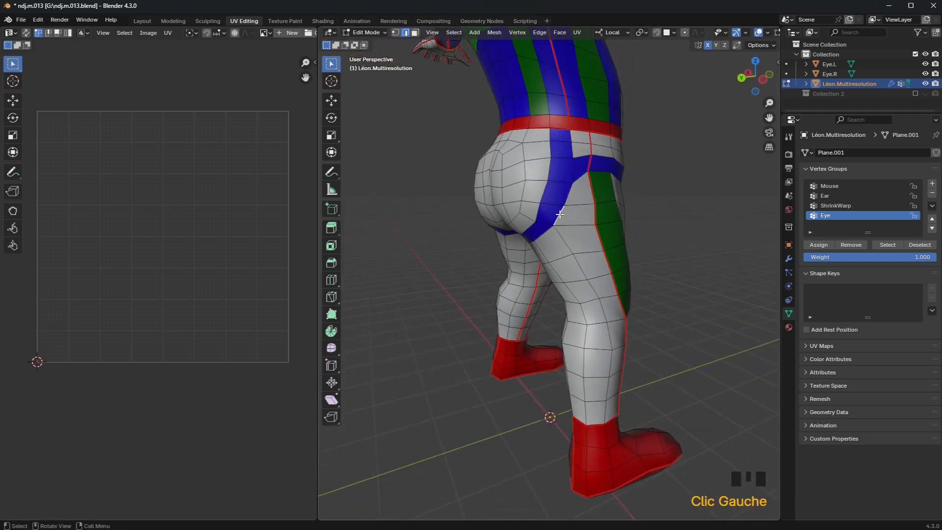
middle_click_drag(595, 201, 483, 222)
scroll(490, 216, "up", 5)
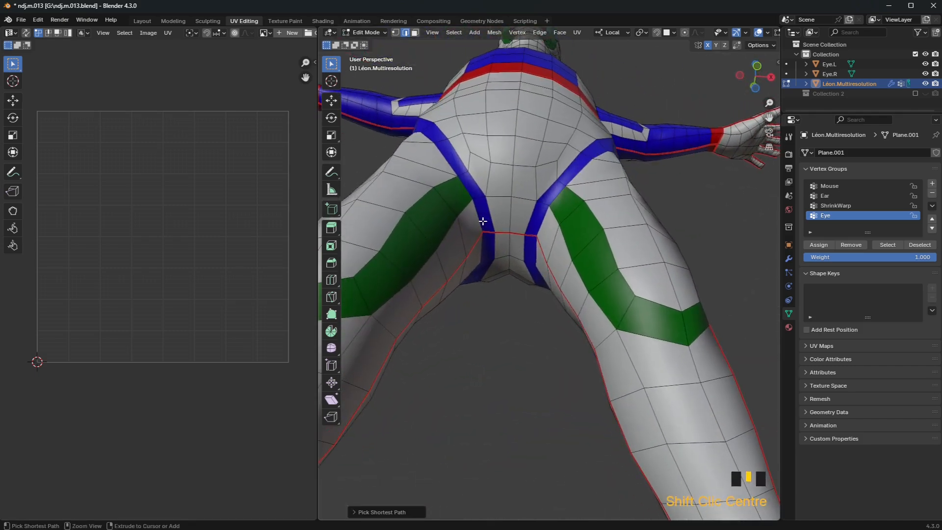
middle_click_drag(507, 275, 702, 261)
middle_click_drag(625, 105, 514, 149)
scroll(609, 147, "down", 4)
right_click(527, 175)
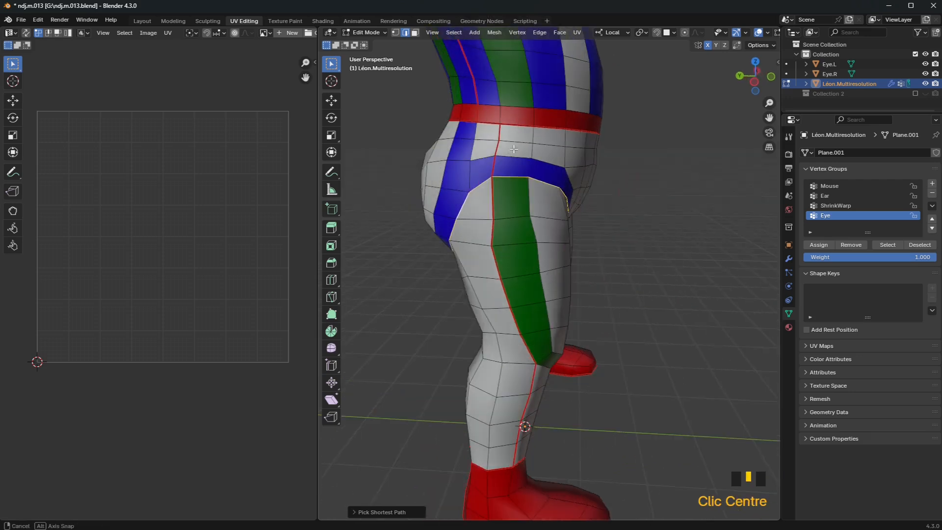
right_click(520, 175)
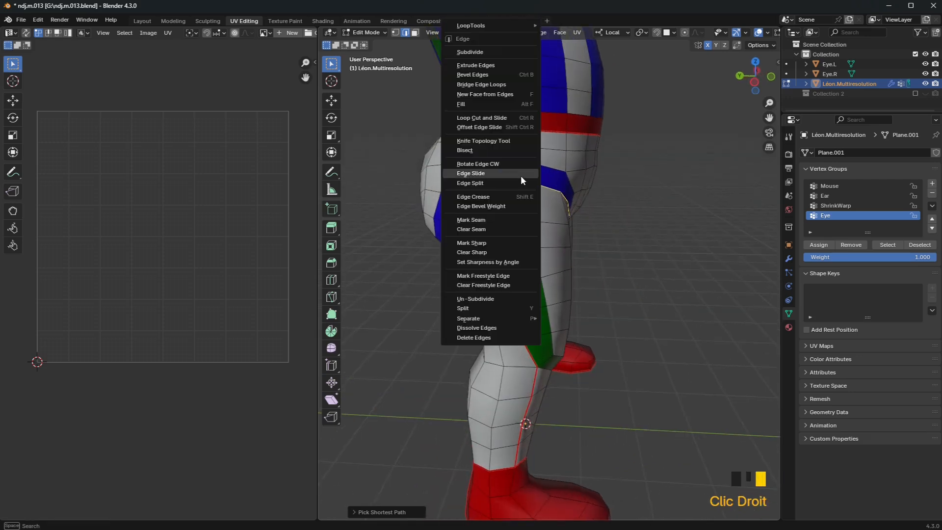
left_click(487, 220)
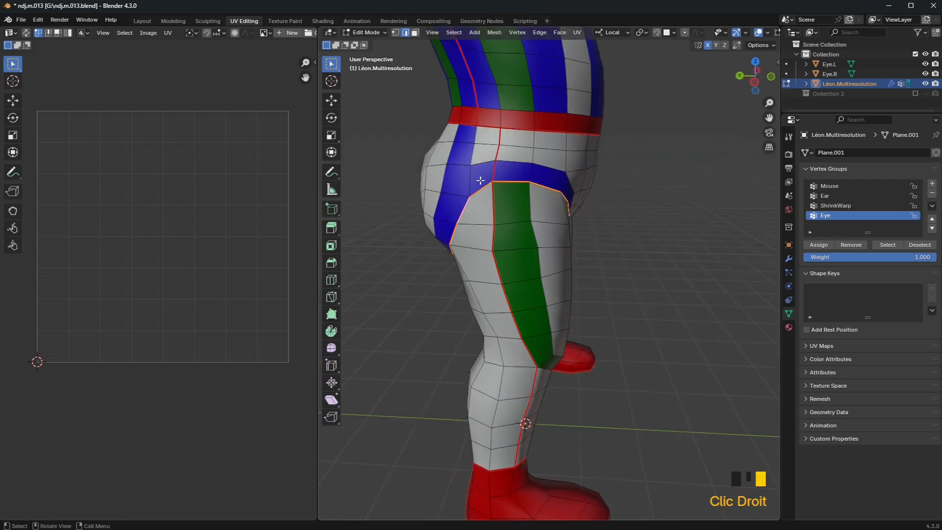
right_click(508, 178)
middle_click_drag(485, 224, 318, 245)
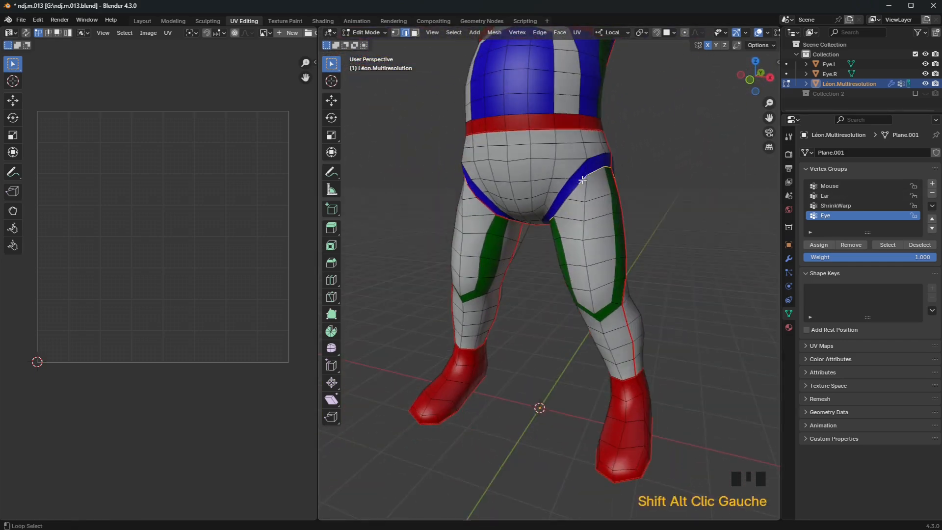
middle_click_drag(602, 194, 492, 195)
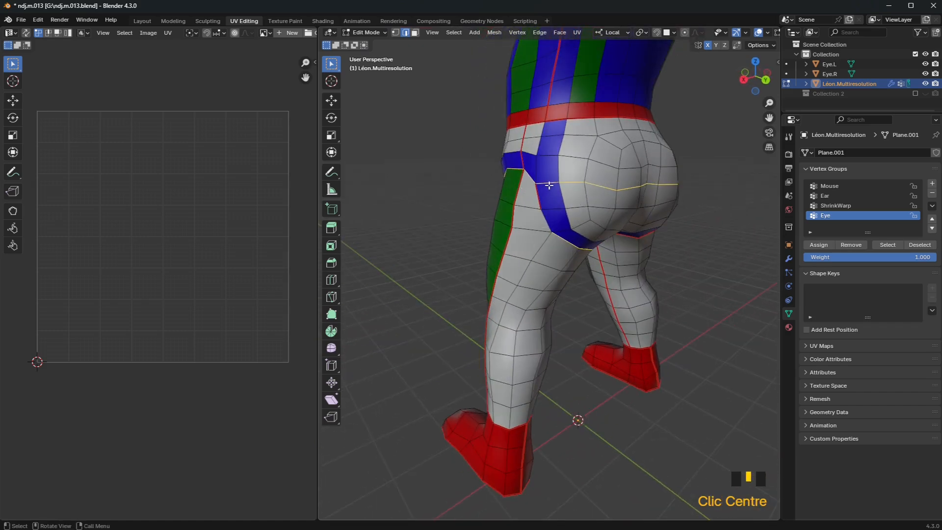
middle_click_drag(549, 186, 673, 154)
Select the lower border of the blue band around the top of the left leg and mark it as a seam.
scroll(598, 188, "up", 2)
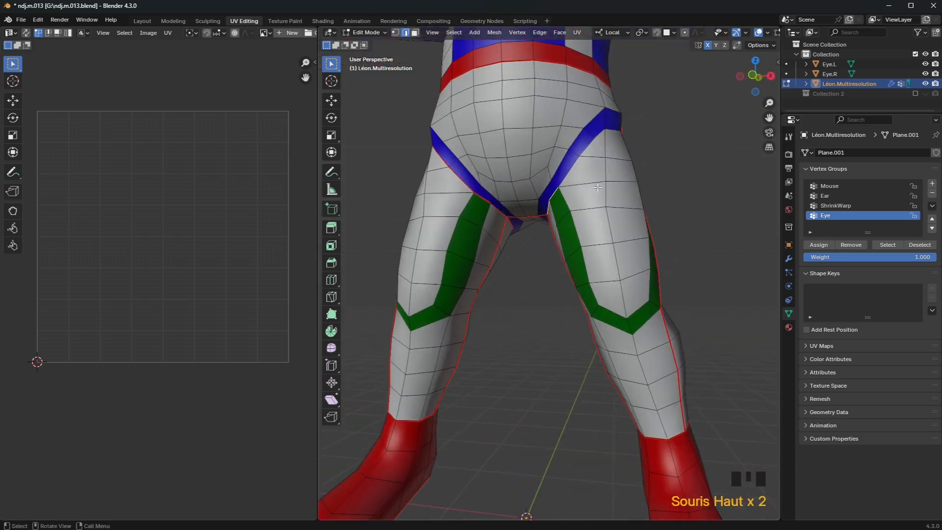
middle_click_drag(568, 173, 475, 208)
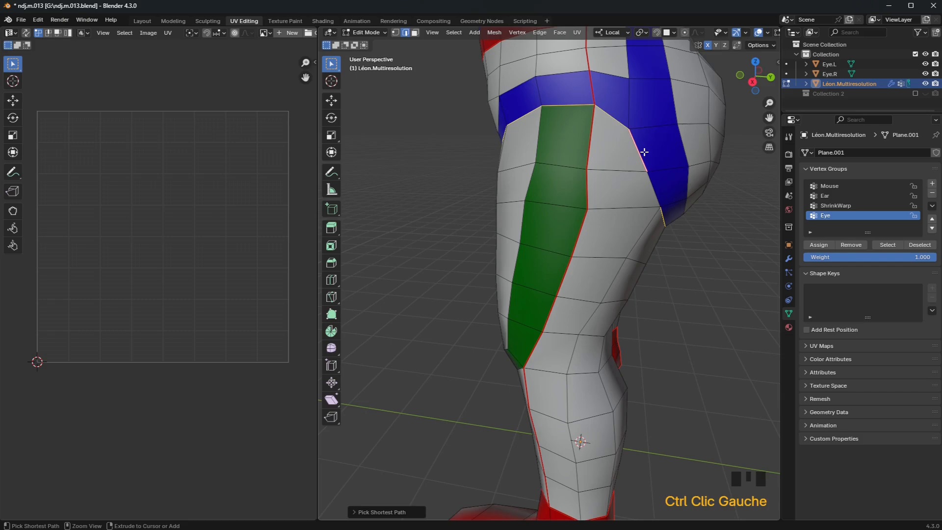
middle_click_drag(644, 152, 521, 133)
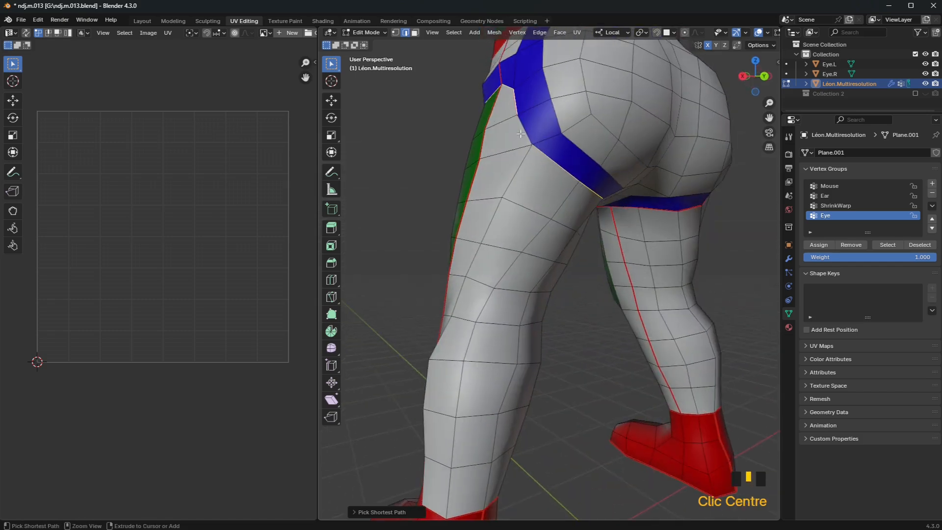
right_click(556, 186)
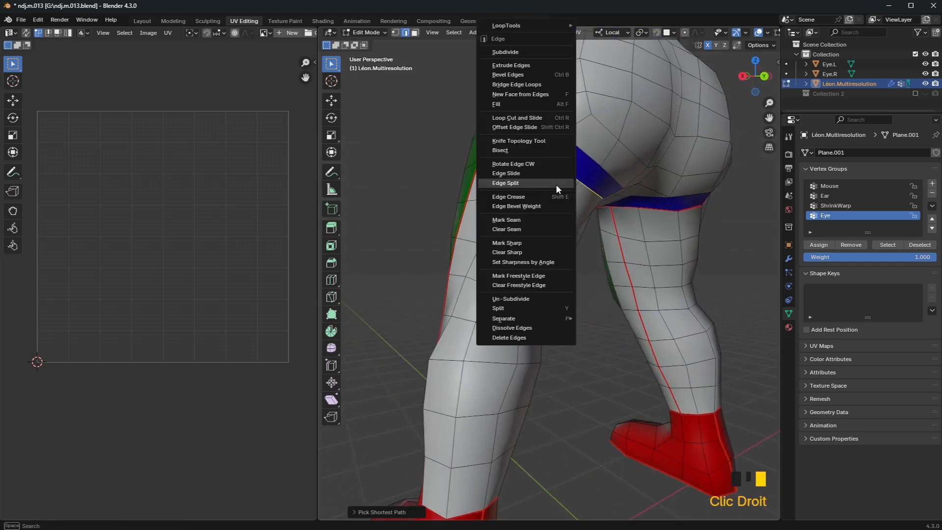
left_click(534, 219)
Select the seam edges on the left hip between the blue band's lower border and the red belt.
middle_click_drag(534, 220, 565, 211)
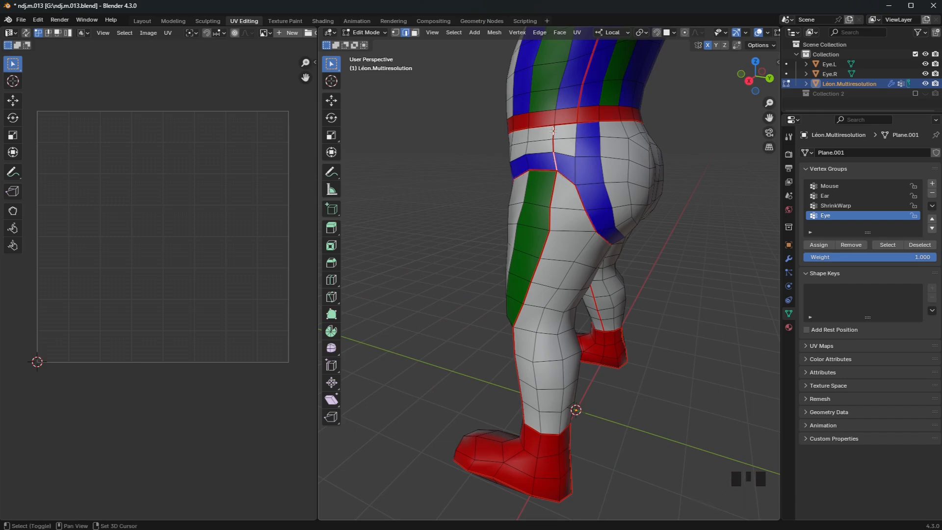
middle_click_drag(555, 131, 326, 149)
middle_click_drag(498, 167, 548, 301)
Turn on X-ray display and bring the head's mouth interior into view from the front.
scroll(521, 112, "up", 3)
scroll(532, 199, "up", 7)
key("alt+z")
scroll(537, 294, "up", 3)
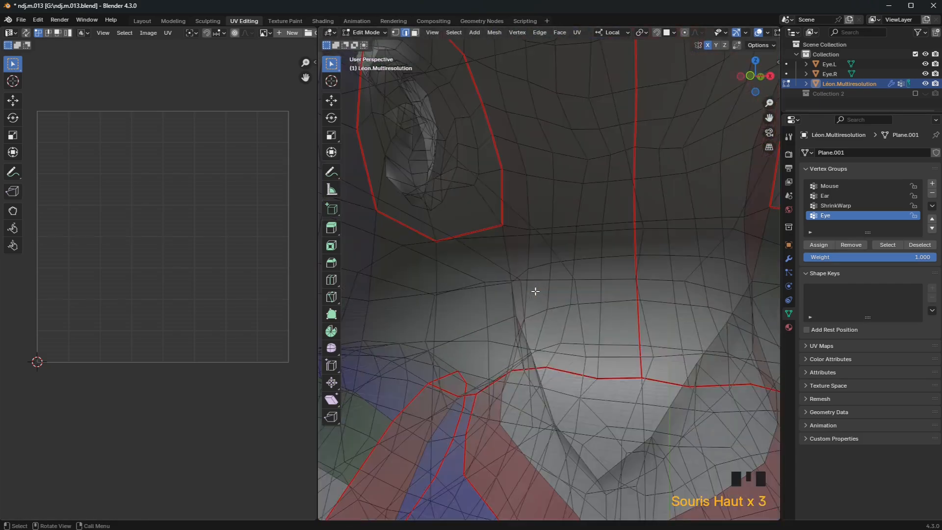
scroll(536, 294, "down", 4)
scroll(500, 279, "down", 2)
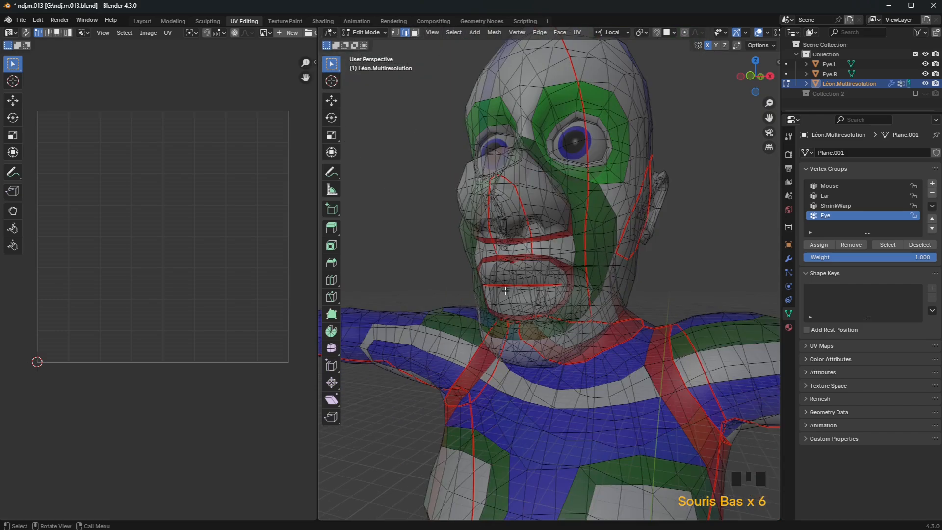
middle_click_drag(500, 279, 540, 294)
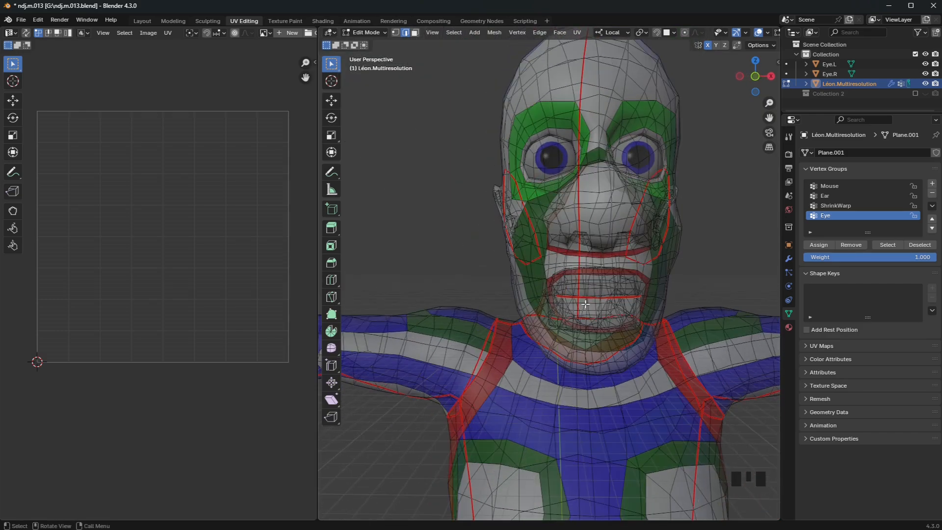
Switch to face selection, select a face inside the mouth and frame it to examine the mouth cavity from behind.
key("3")
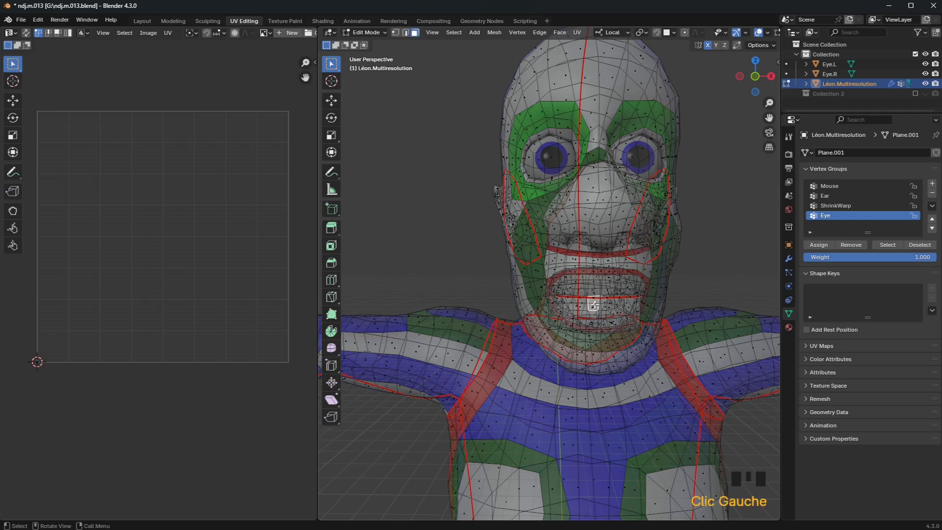
key("KP_Decimal")
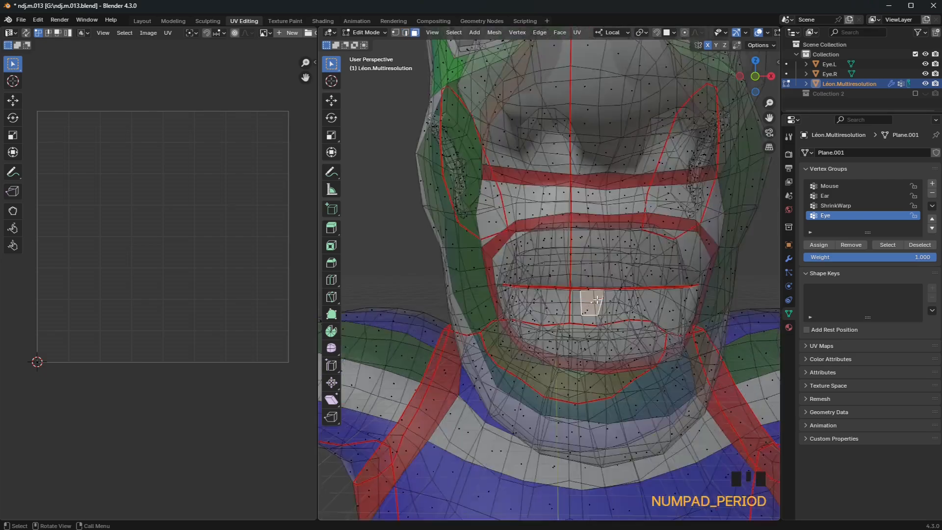
middle_click_drag(596, 299, 548, 287)
scroll(608, 304, "down", 9)
scroll(598, 313, "down", 1)
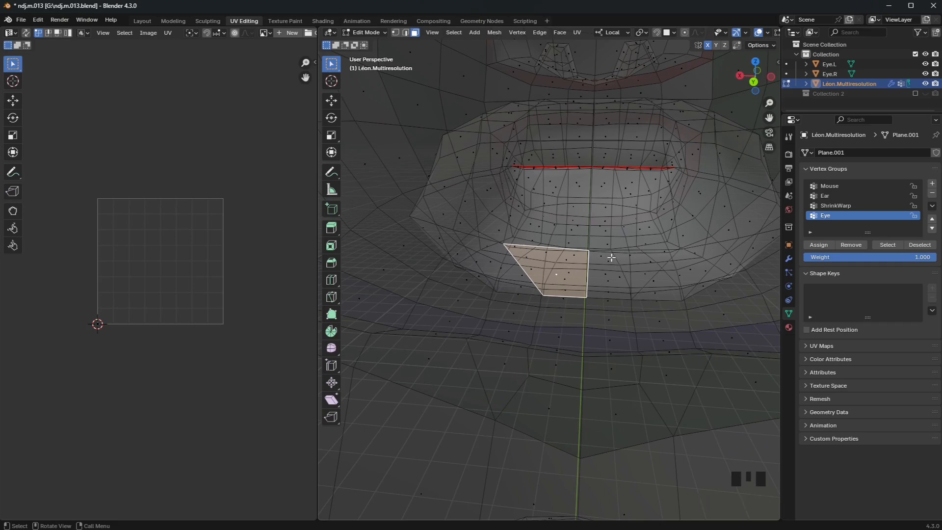
Try to select an edge loop around the inside of the mouth in edge selection mode.
key("2")
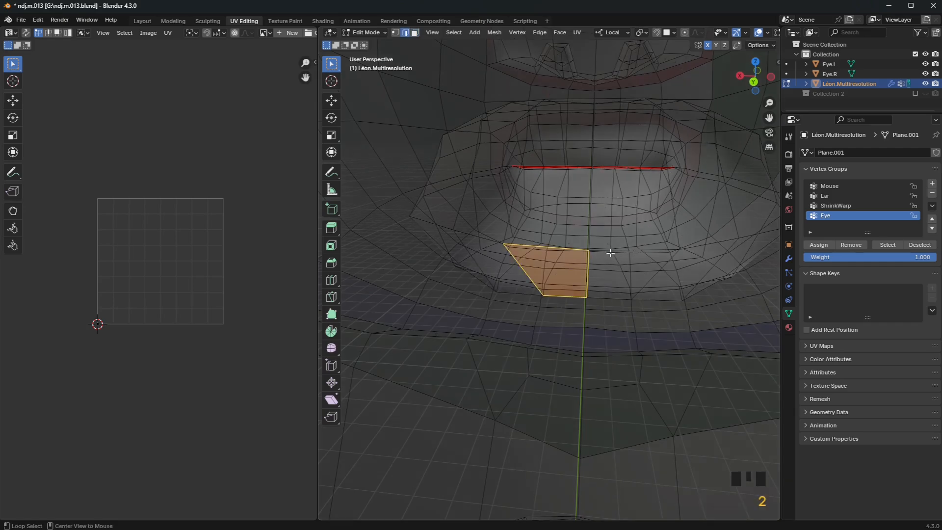
middle_click_drag(550, 247, 574, 251)
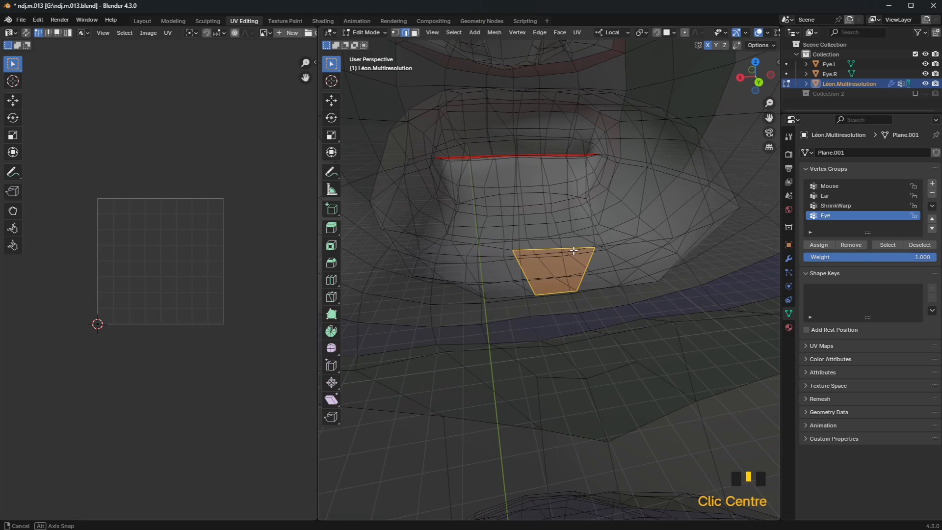
left_click(391, 204)
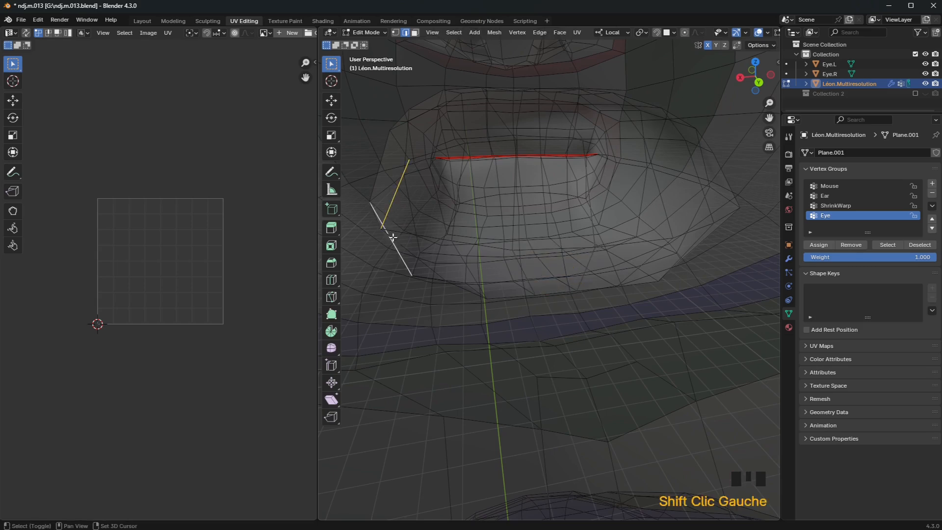
middle_click_drag(393, 238, 415, 235)
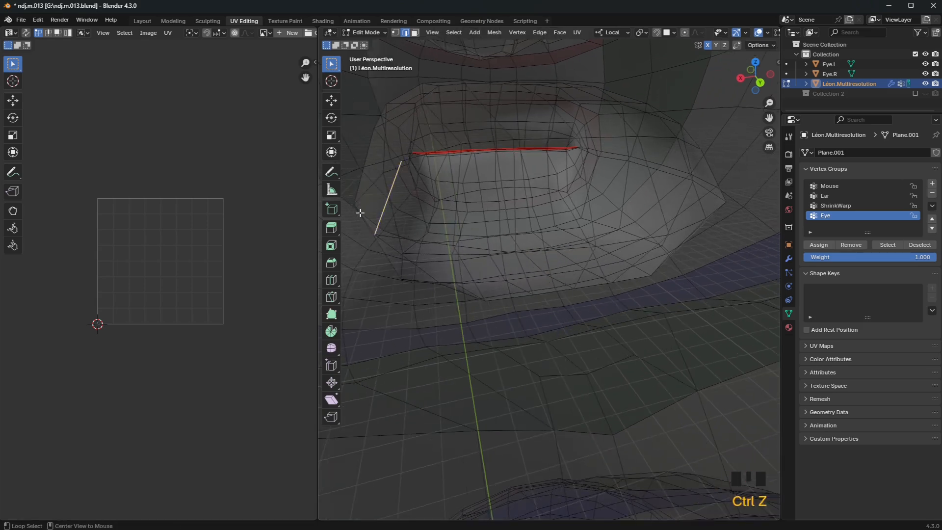
scroll(435, 209, "down", 2)
scroll(467, 215, "up", 3)
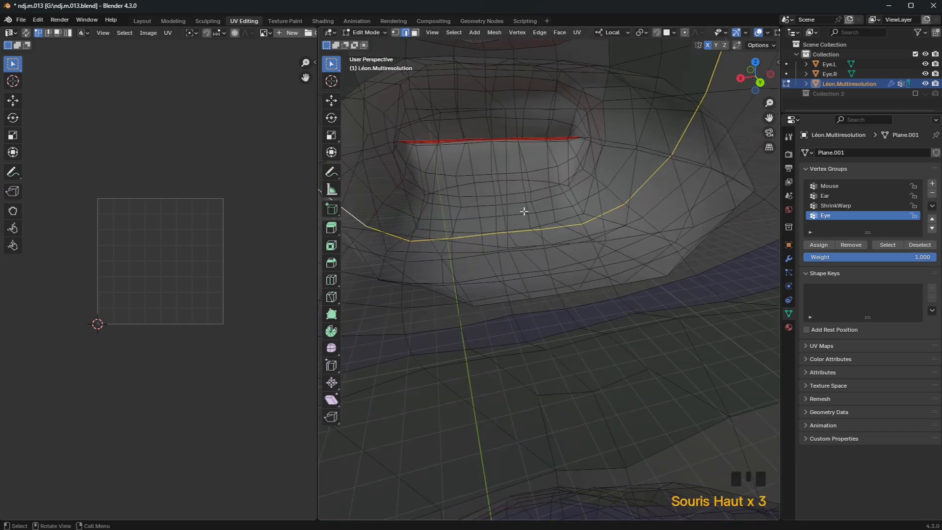
left_click(632, 236, "alt")
scroll(614, 235, "down", 3)
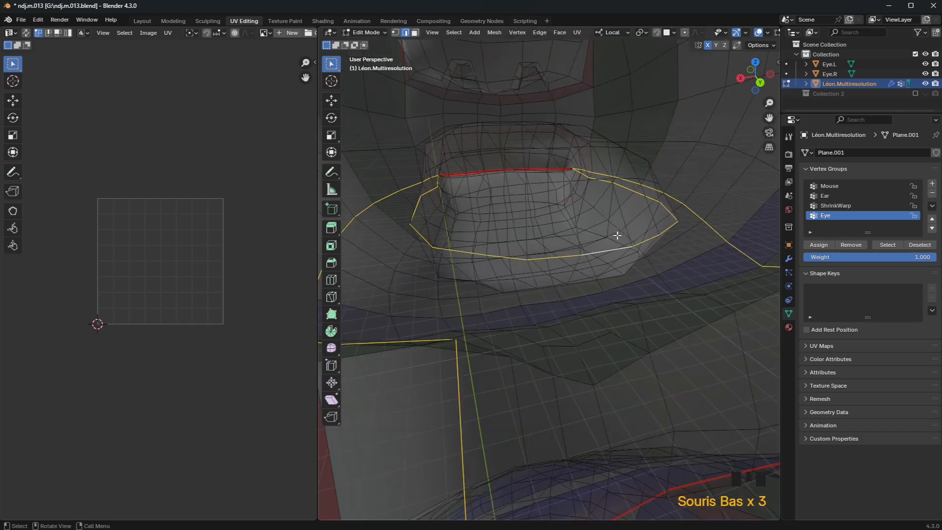
scroll(617, 235, "up", 3)
middle_click_drag(617, 235, 607, 244)
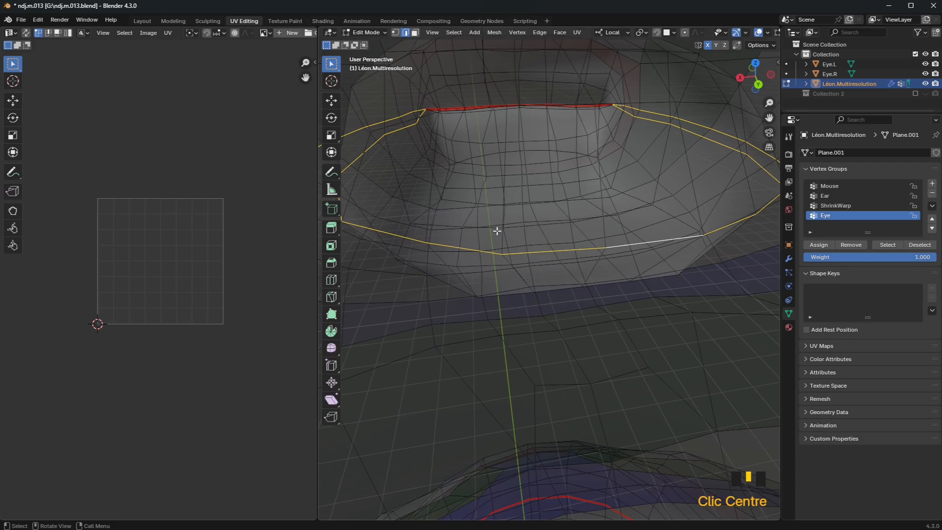
middle_click_drag(497, 231, 495, 240)
scroll(495, 241, "up", 1)
Switch to face selection and select two adjoining rows of faces along the lower lip with shortest-path picking.
key("3")
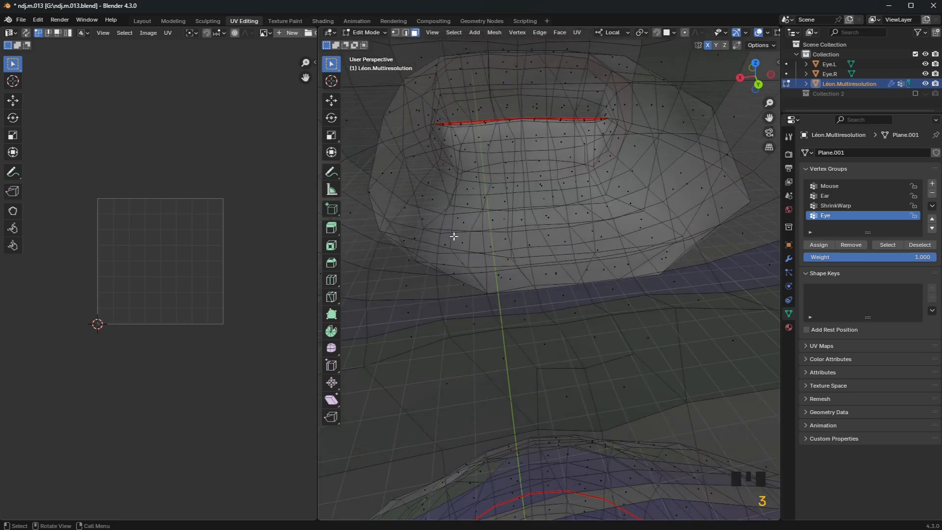
middle_click_drag(434, 239, 480, 242)
left_click(422, 242)
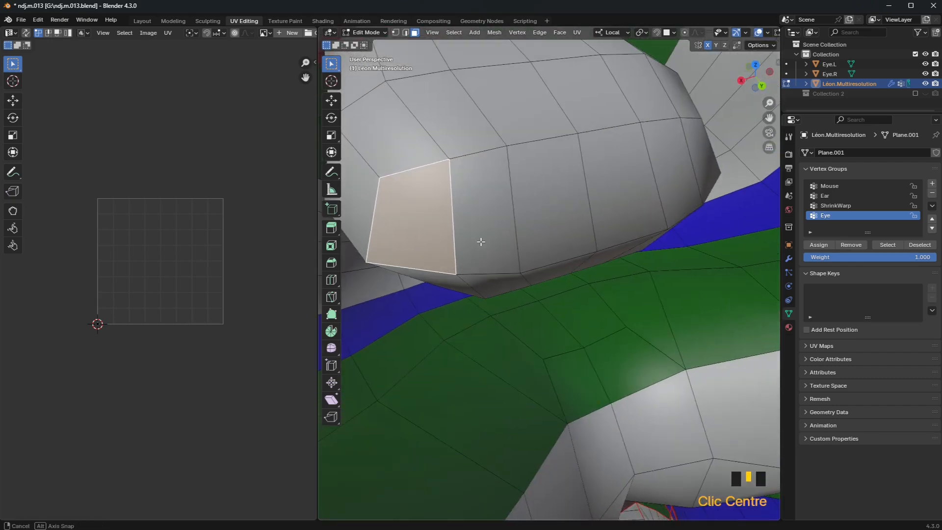
left_click(706, 158, "ctrl")
middle_click_drag(707, 158, 632, 192)
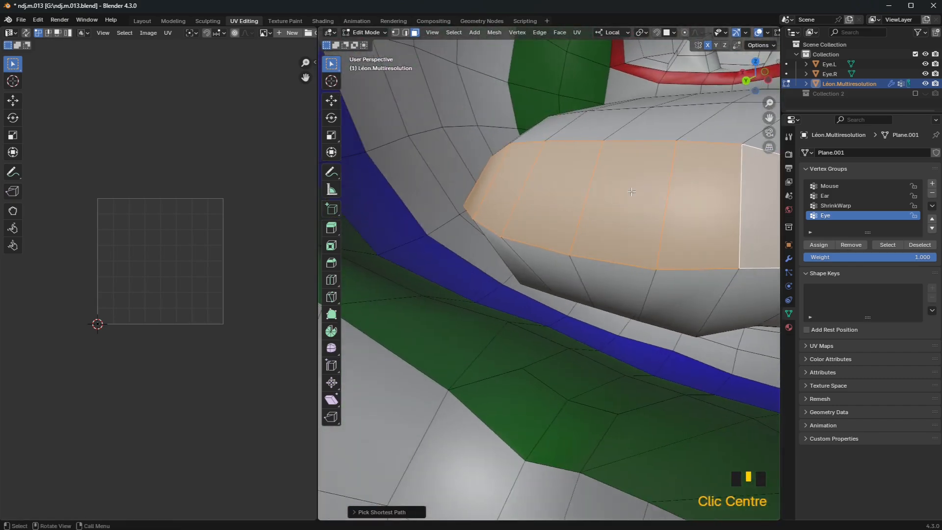
left_click(747, 296, "shift")
middle_click_drag(748, 296, 646, 235)
left_click(449, 269, "ctrl")
Grow the selection ten times to cover the mouth piece, hide all unselected faces and clear the selection.
scroll(463, 243, "down", 10)
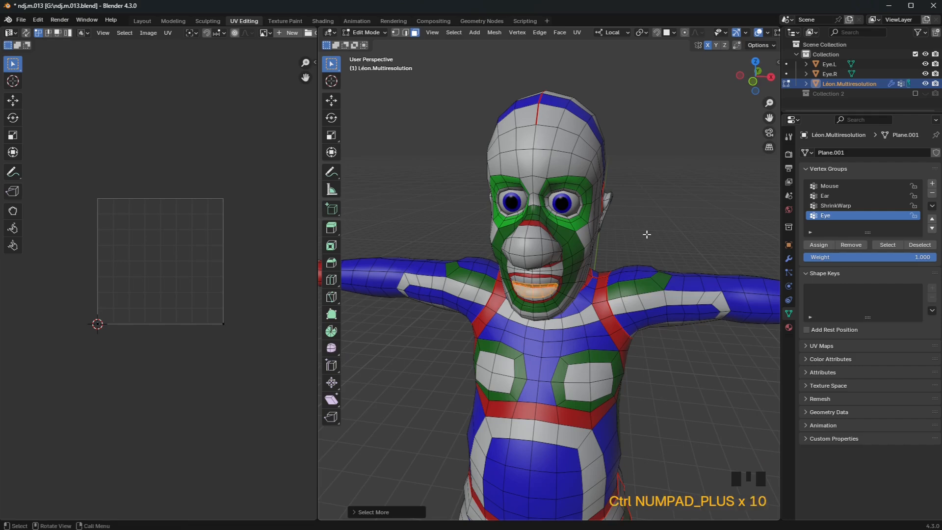
key("shift+h")
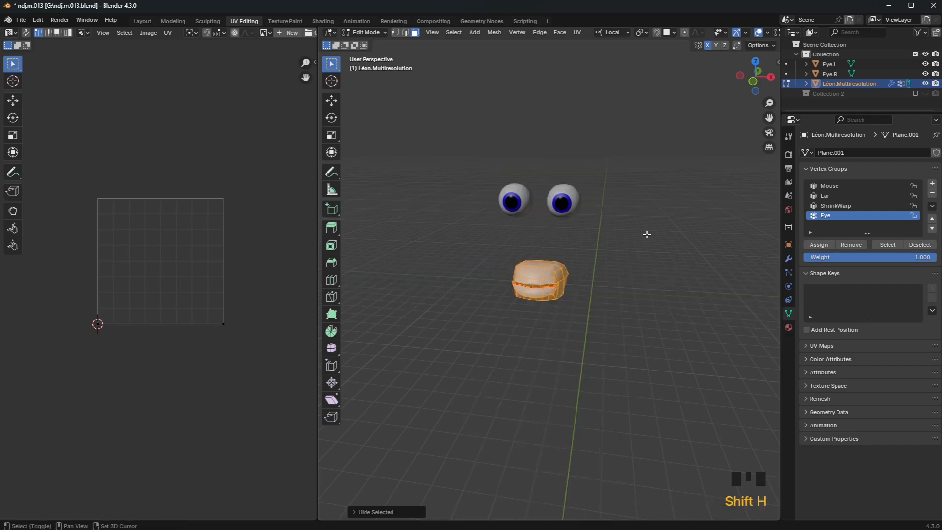
left_click(611, 295)
Select the edge loop that runs around the sides and back of the isolated mouth piece in edge selection mode.
scroll(608, 292, "up", 1)
scroll(607, 292, "up", 3)
middle_click_drag(591, 293, 476, 421)
scroll(535, 286, "up", 2)
scroll(477, 387, "up", 1)
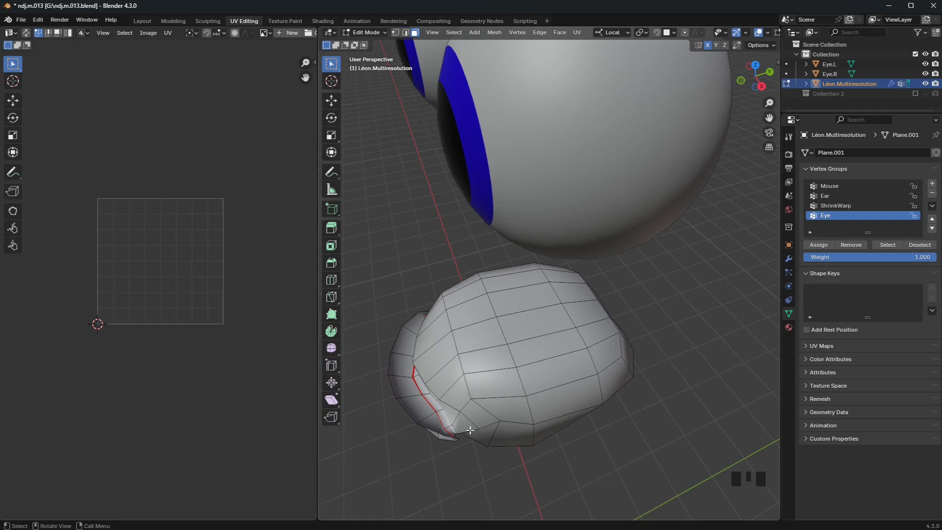
key("2")
left_click(485, 427, "alt")
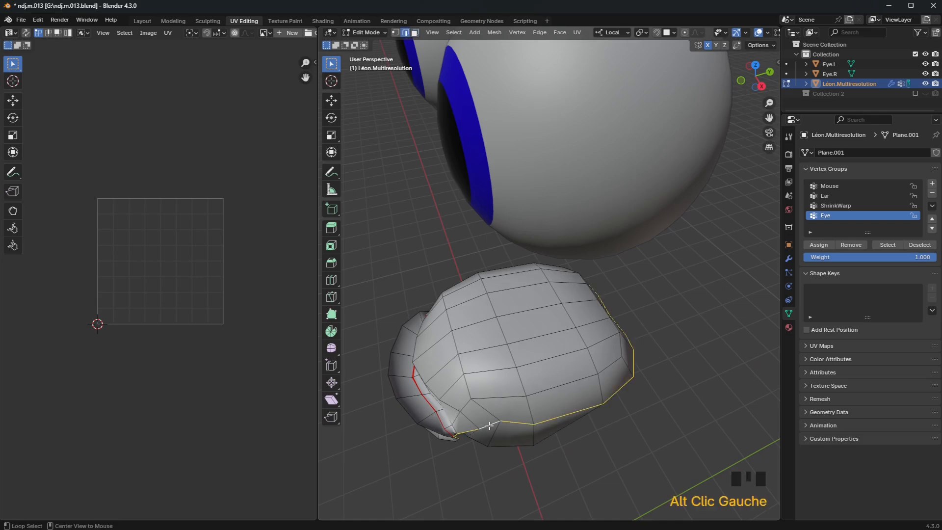
middle_click_drag(485, 427, 531, 352)
scroll(617, 370, "down", 4)
scroll(489, 353, "down", 2)
scroll(611, 376, "up", 2)
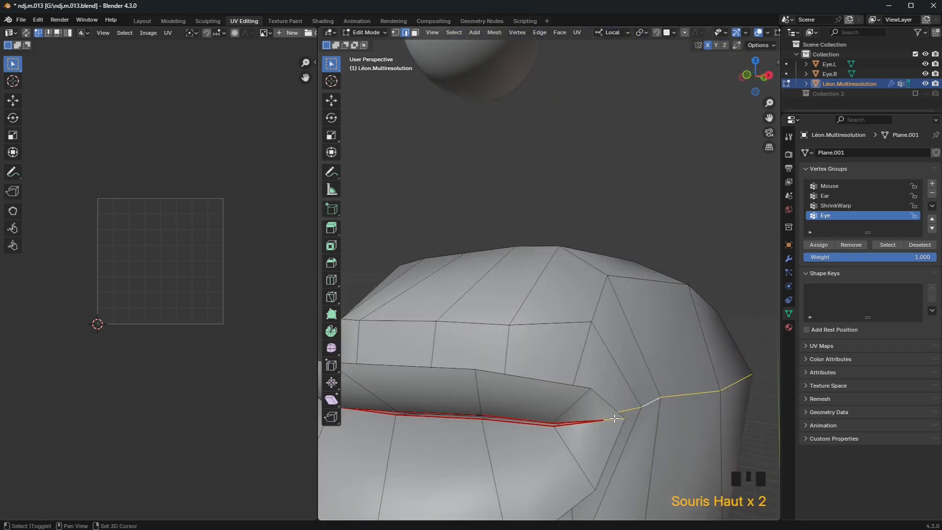
scroll(614, 419, "down", 2)
middle_click_drag(642, 412, 571, 442)
right_click(620, 402)
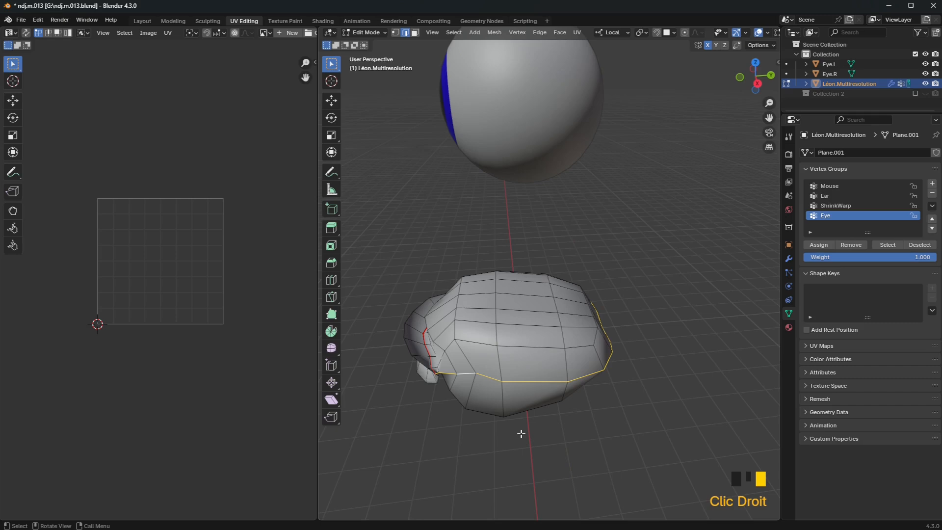
middle_click_drag(521, 434, 467, 411)
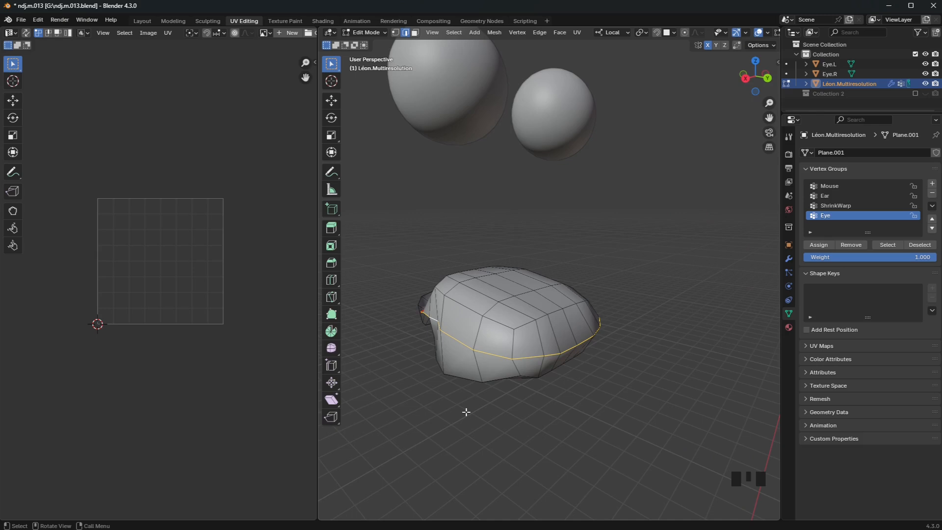
middle_click_drag(466, 412, 525, 375)
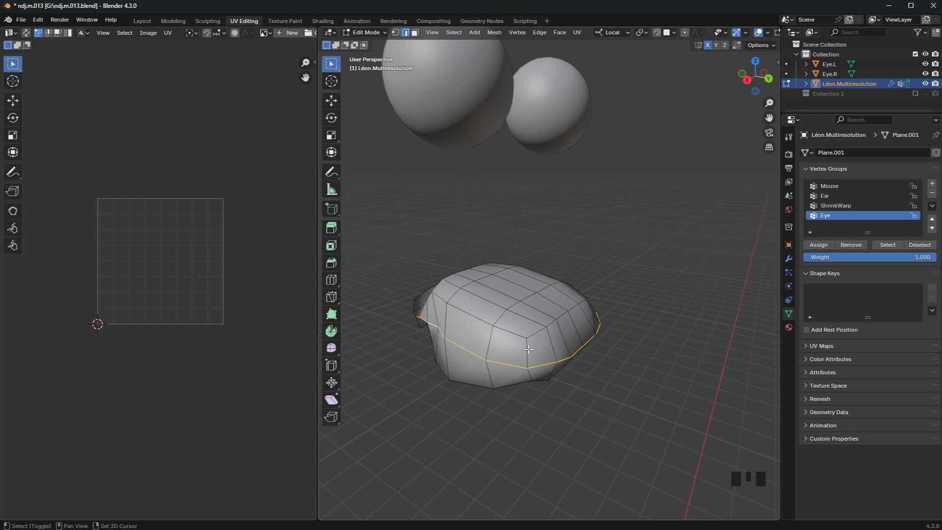
Add the short vertical edges above and below the loop at both rear corners of the mouth piece to the selection.
left_click(528, 374, "shift")
left_click(528, 374, "shift")
middle_click_drag(613, 371, 475, 373)
left_click(542, 335, "shift")
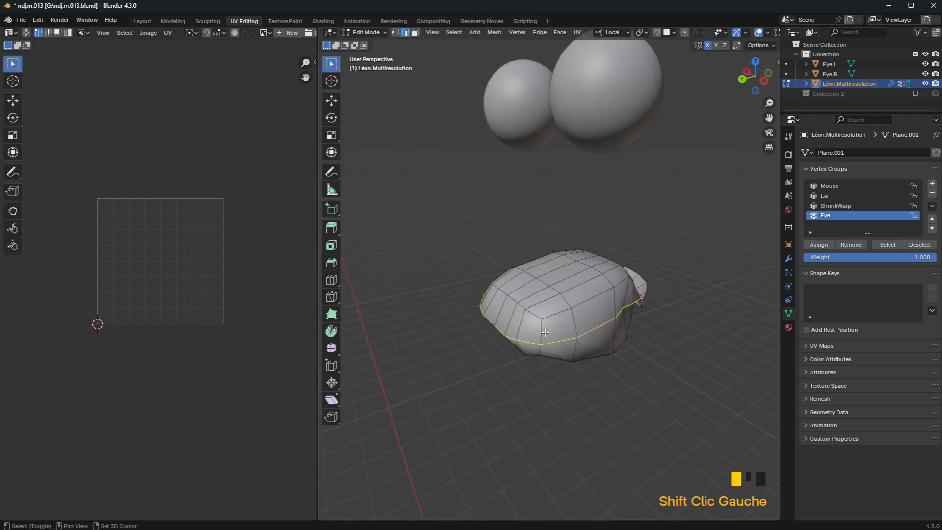
left_click(540, 350, "shift")
Try adding the edges beside the front corner of the lips to the selection, and undo those additions.
middle_click_drag(614, 372, 514, 368)
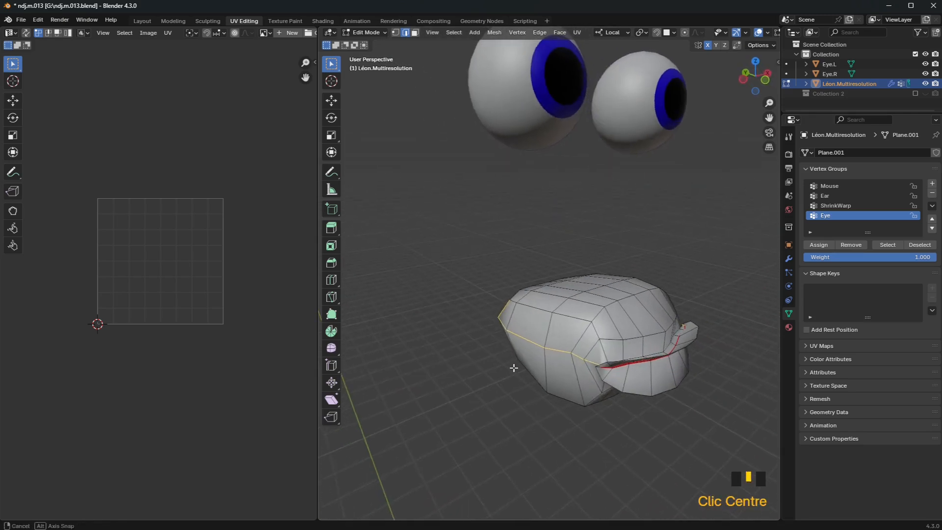
left_click(602, 343, "shift")
left_click(605, 347, "ctrl")
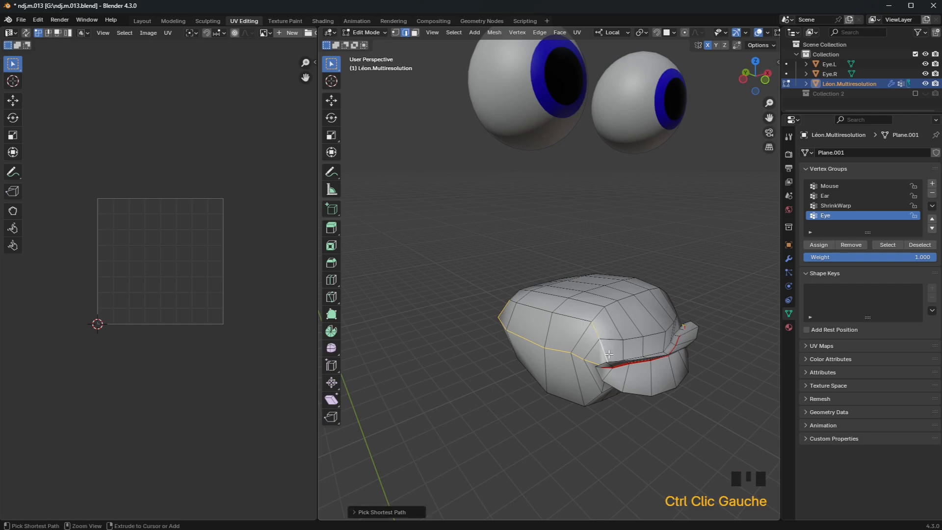
middle_click_drag(605, 347, 616, 346)
left_click(615, 345, "shift")
left_click(677, 343, "ctrl")
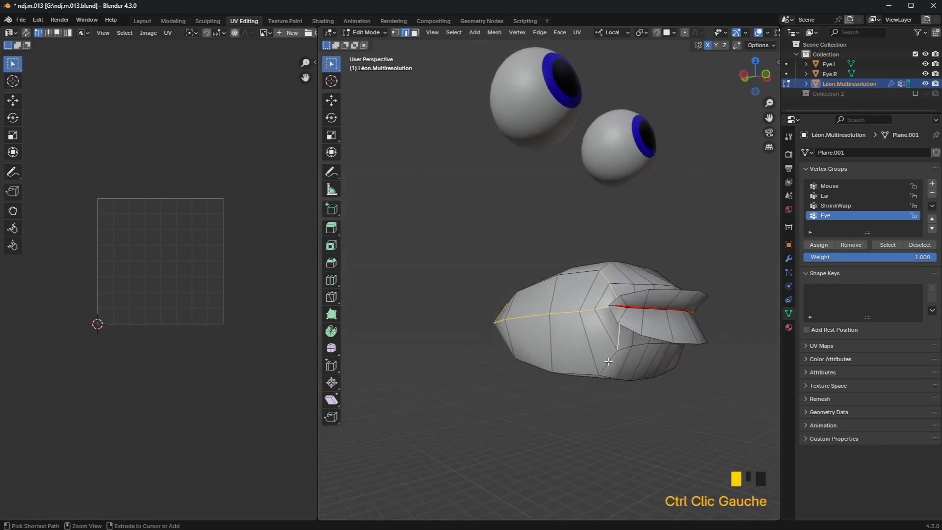
middle_click_drag(677, 344, 621, 387)
scroll(710, 410, "up", 3)
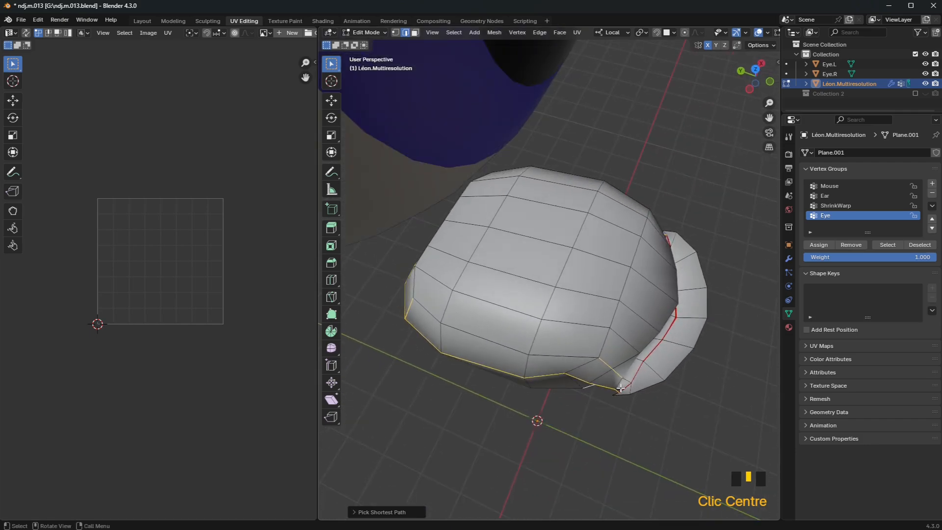
key("ctrl+z")
key("ctrl+z")
key("ctrl+z")
key("ctrl+z")
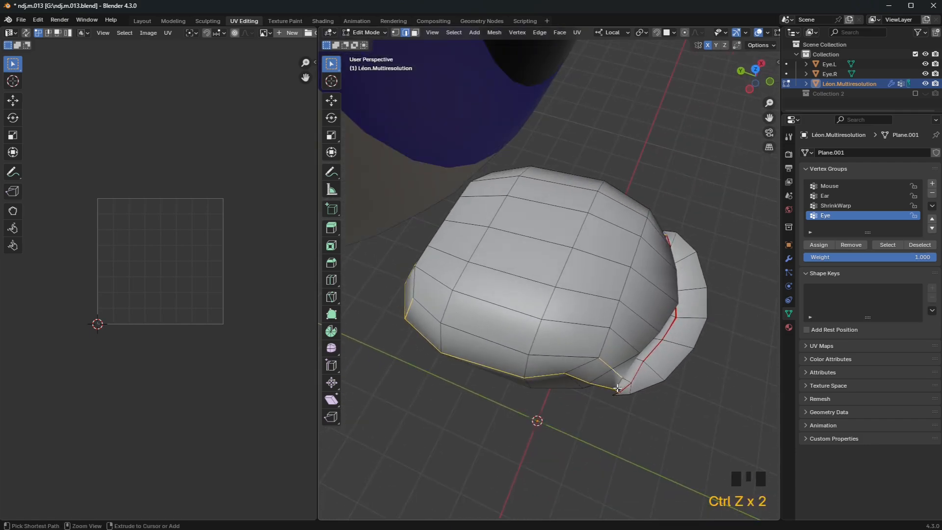
Mark the selected loop and corner edges of the mouth piece as seams.
middle_click_drag(617, 389, 677, 298)
scroll(579, 342, "down", 5)
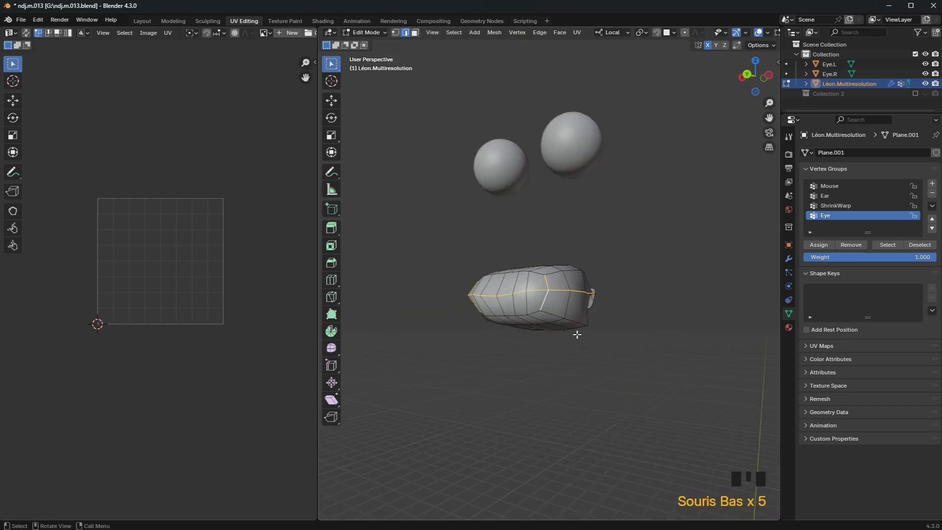
right_click_drag(577, 334, 572, 333)
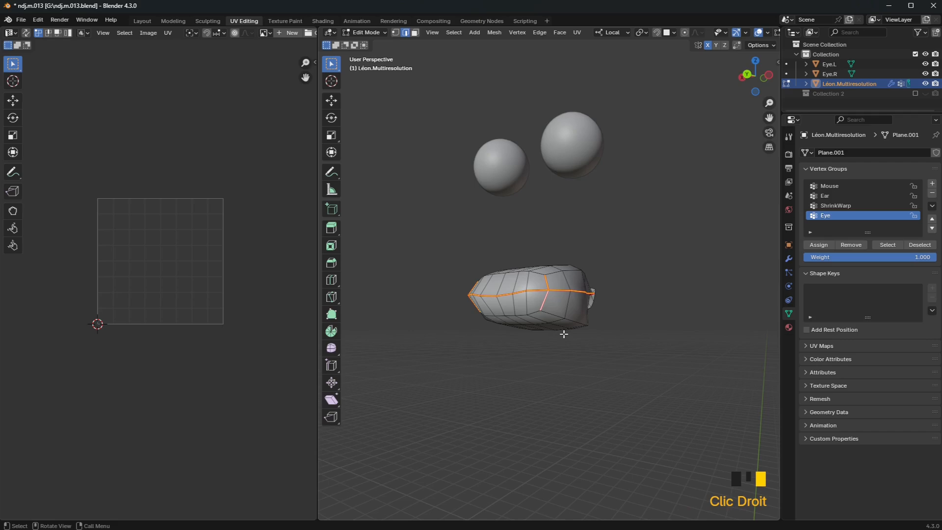
Reveal all hidden geometry of the character and return to Object Mode.
key("alt+h")
scroll(588, 344, "down", 6)
key("Tab")
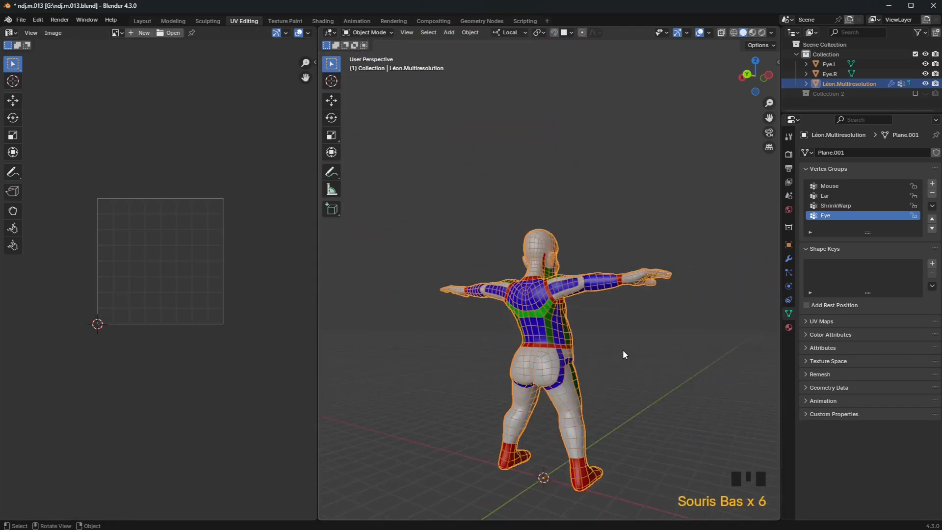
Enter Edit Mode on the character, switch to face selection and select all faces.
middle_click_drag(624, 352, 456, 332)
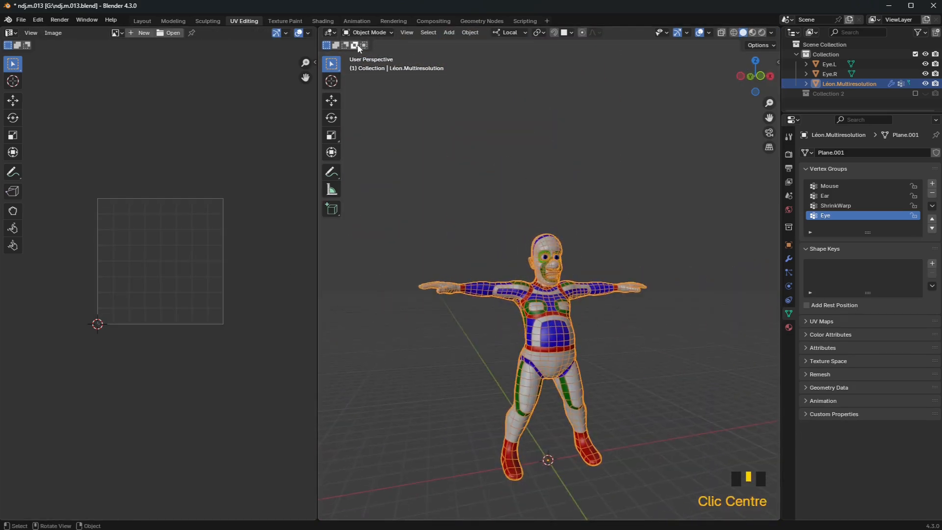
left_click(367, 32)
left_click(371, 54)
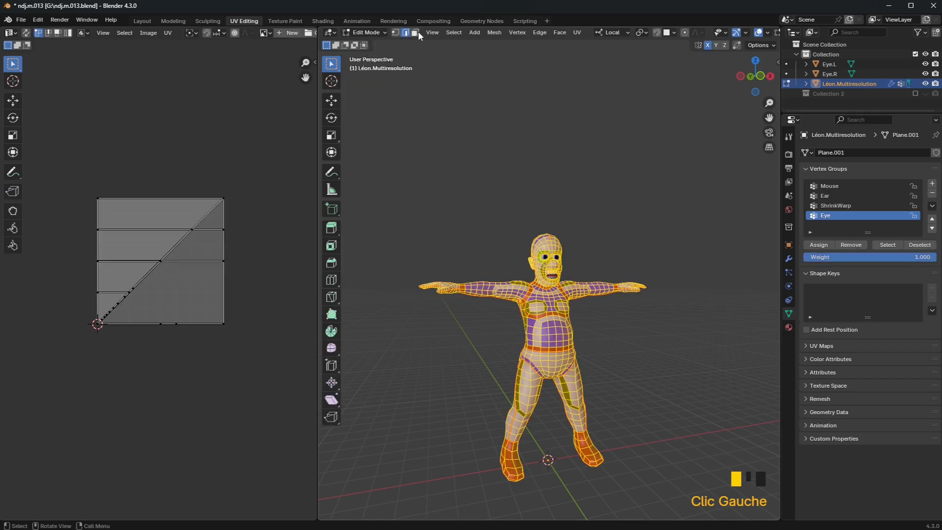
left_click(416, 32)
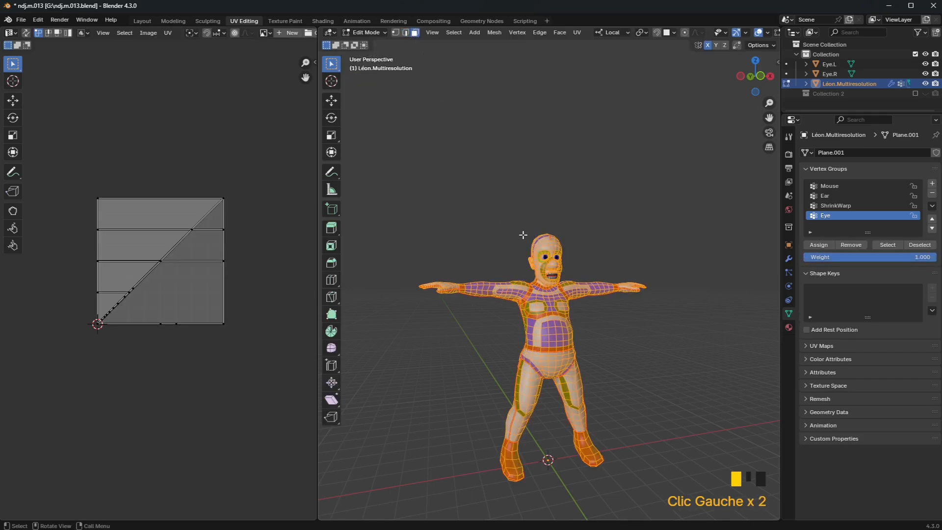
key("a")
Unwrap all selected faces of the character with the Minimum Stretch method.
middle_click_drag(532, 294, 578, 192, "shift")
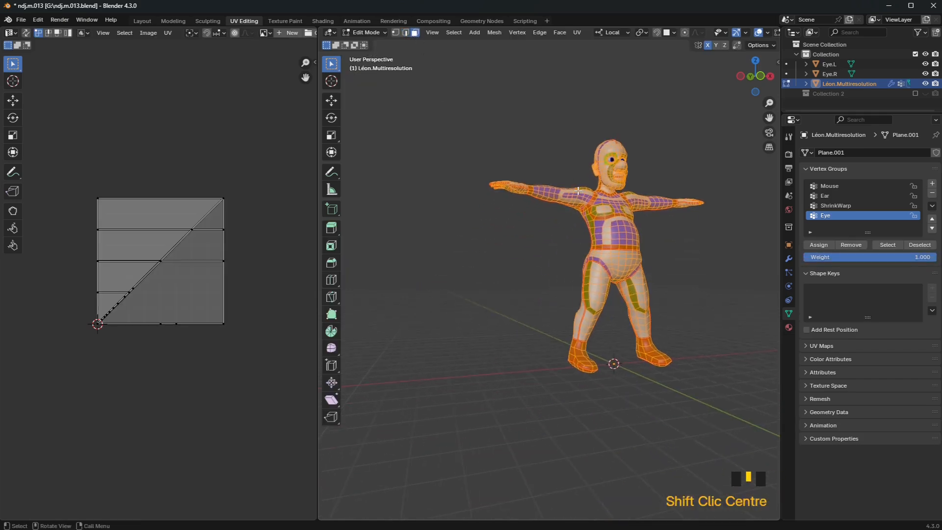
key("u")
mouse_move(578, 189)
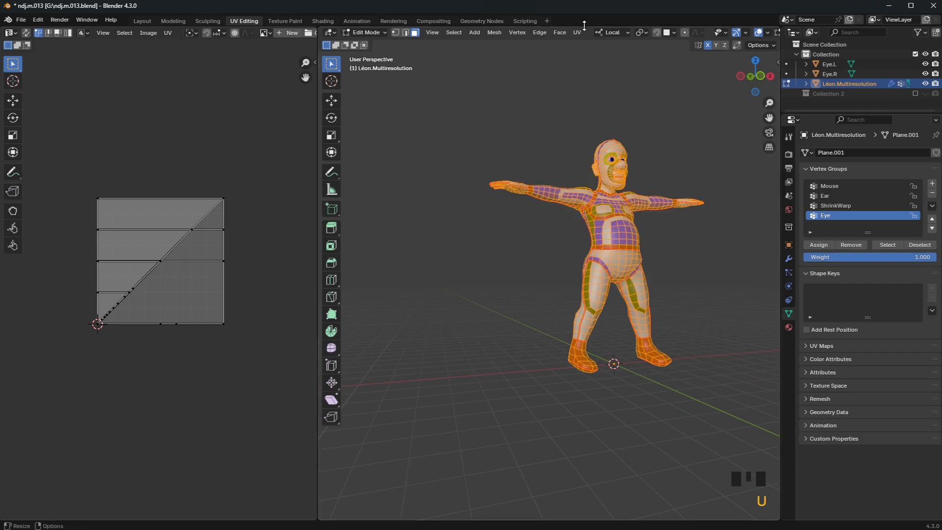
left_click(577, 33)
mouse_move(605, 42)
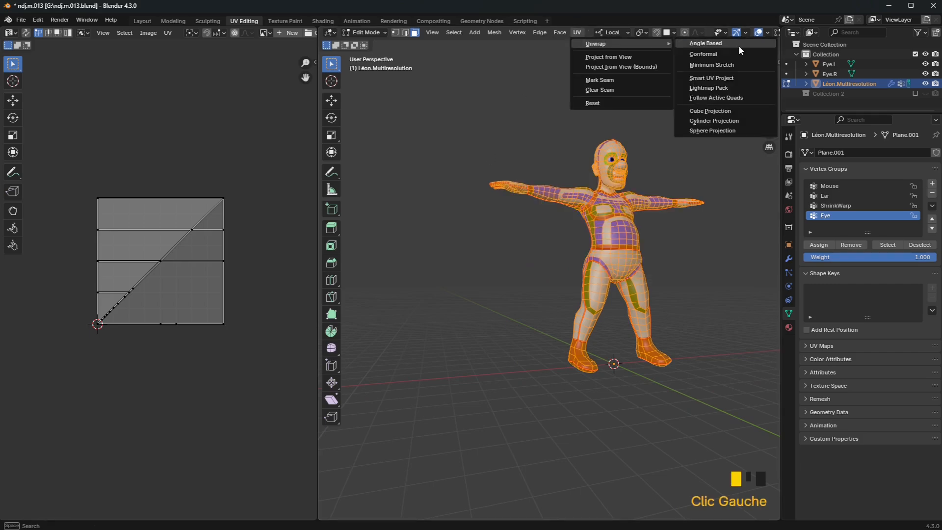
left_click(744, 64)
scroll(176, 261, "up", 5)
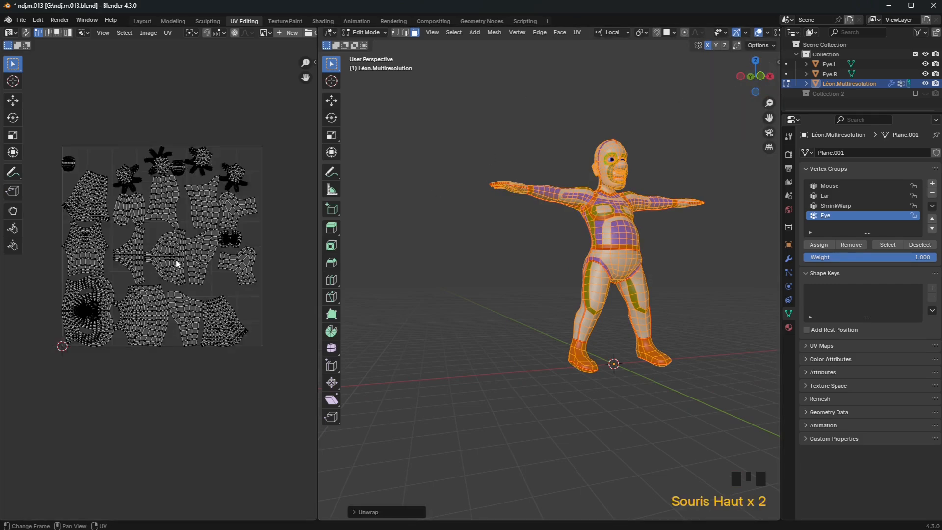
middle_click_drag(175, 258, 210, 217)
scroll(199, 221, "up", 5)
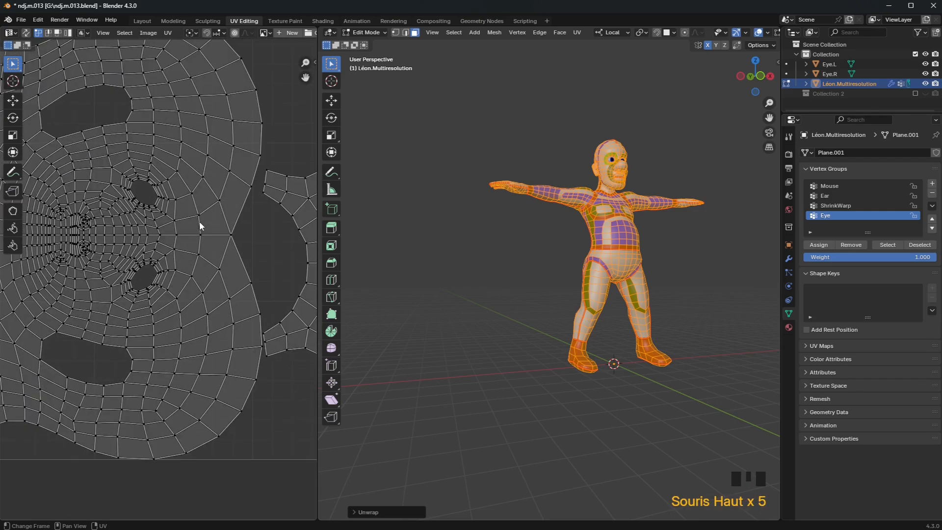
Examine the unwrapped face island up close and the overall UV layout of the body.
scroll(73, 231, "up", 4)
scroll(73, 230, "down", 4)
middle_click_drag(74, 232, 157, 242)
scroll(156, 241, "up", 8)
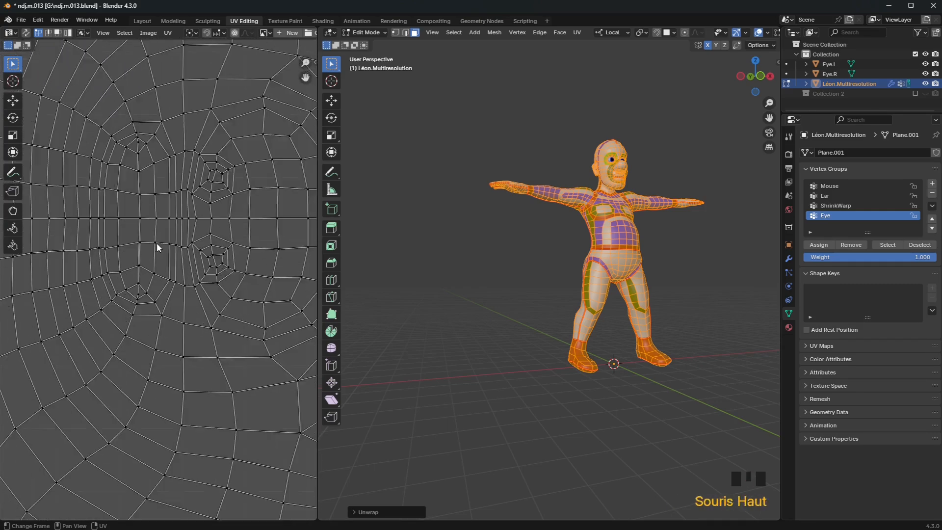
scroll(149, 247, "down", 14)
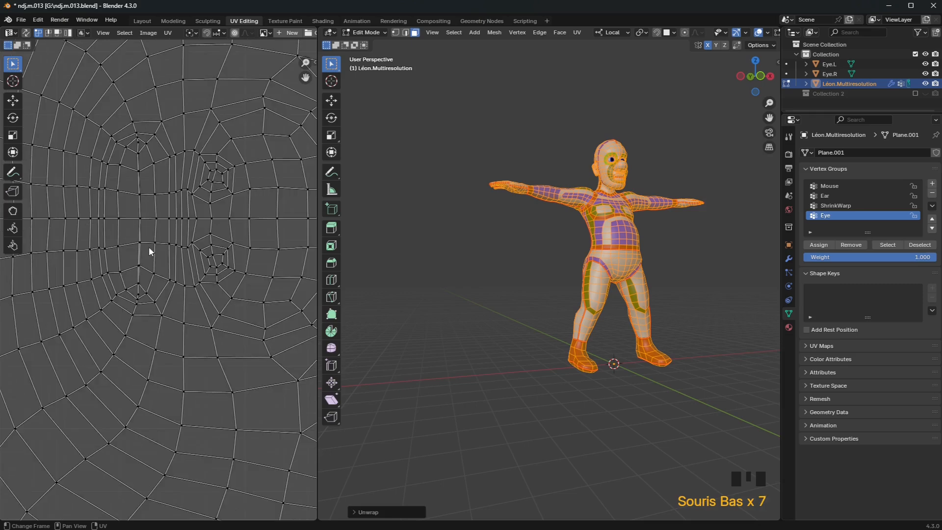
middle_click_drag(158, 250, 16, 267)
middle_click_drag(172, 274, 191, 229)
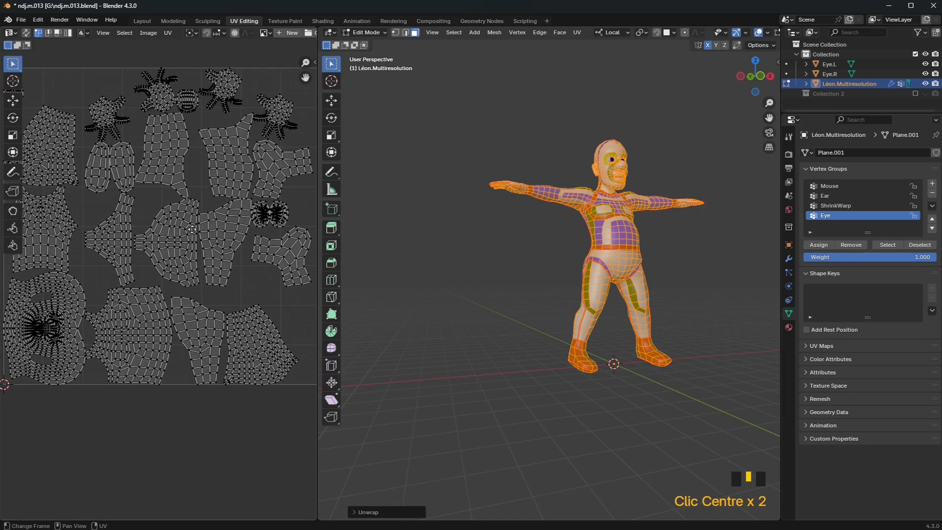
Clear the seam running down the outer side of the character's right leg, from the hip to the top of the boot.
left_click(561, 300)
middle_click_drag(551, 286, 619, 277)
scroll(587, 289, "up", 4)
left_click(635, 257)
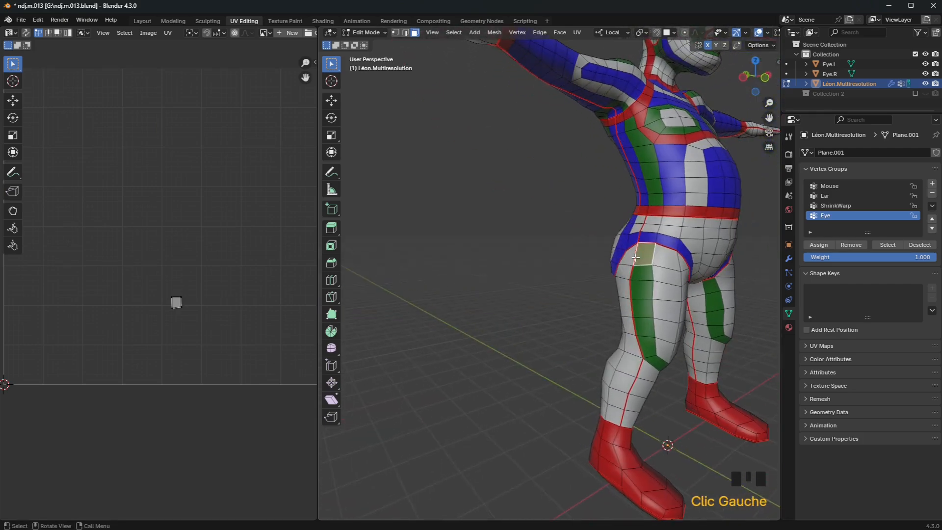
key("2")
left_click(636, 258)
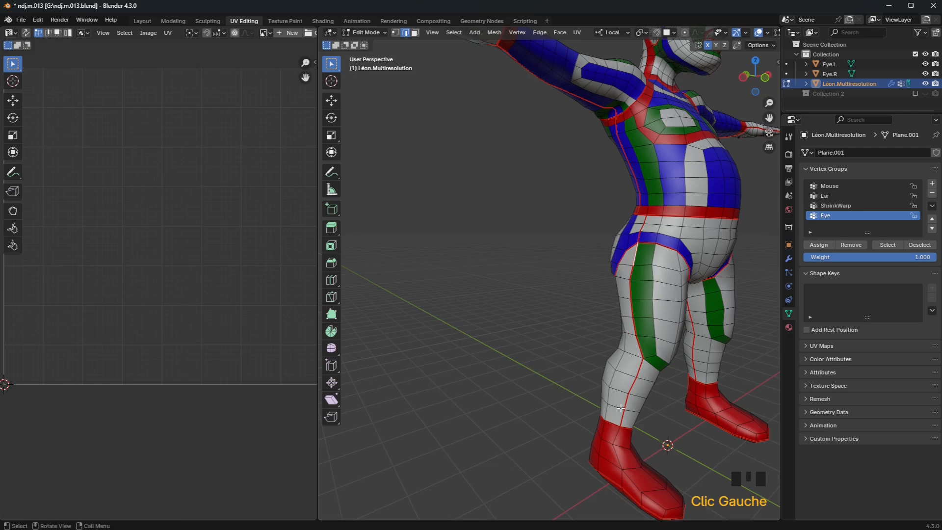
left_click(626, 423, "ctrl")
right_click(668, 372)
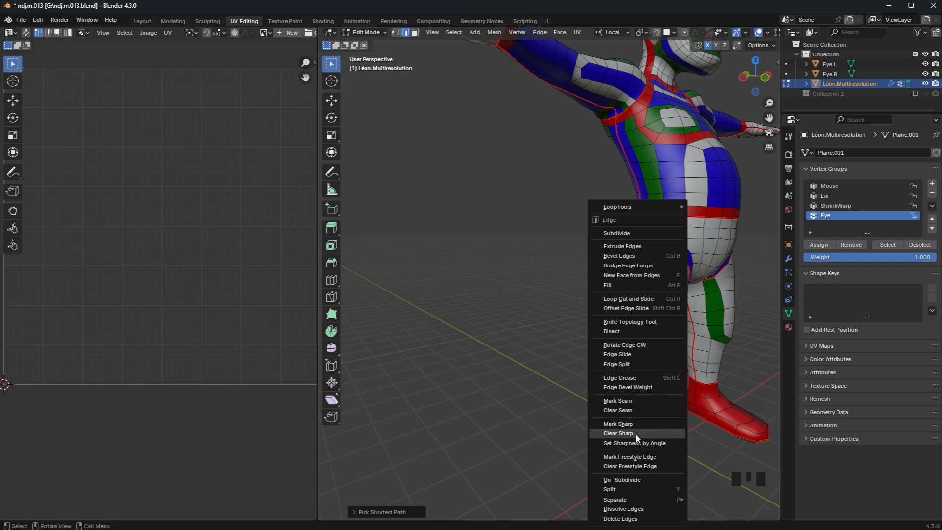
left_click(632, 410)
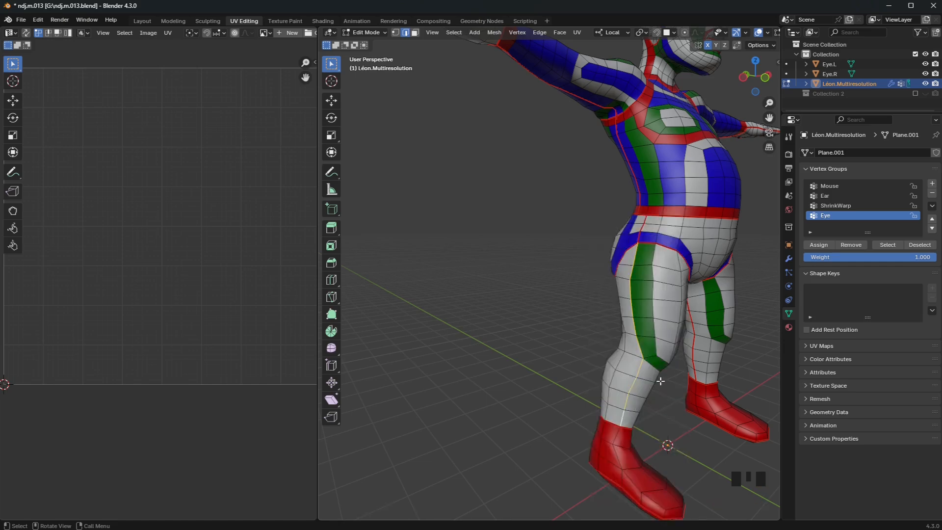
Clear the matching seam down the outer side of the character's left leg, from the hip to the boot.
middle_click_drag(660, 381, 538, 372)
scroll(537, 372, "down", 3)
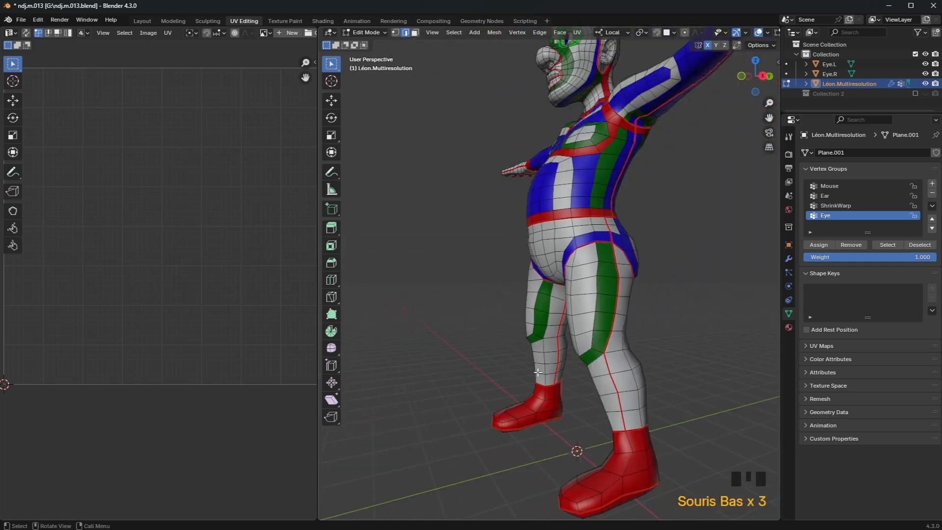
left_click(614, 250)
left_click(639, 406, "ctrl")
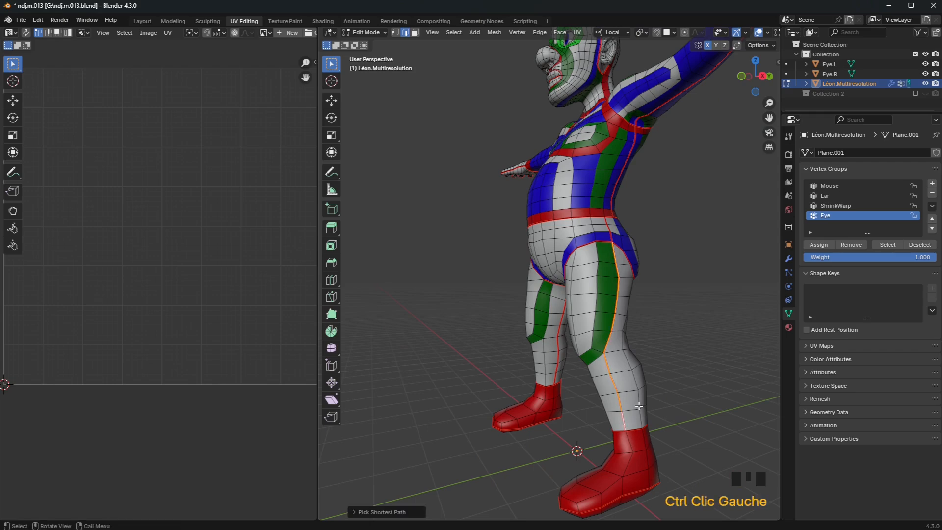
right_click(655, 370)
left_click(630, 368)
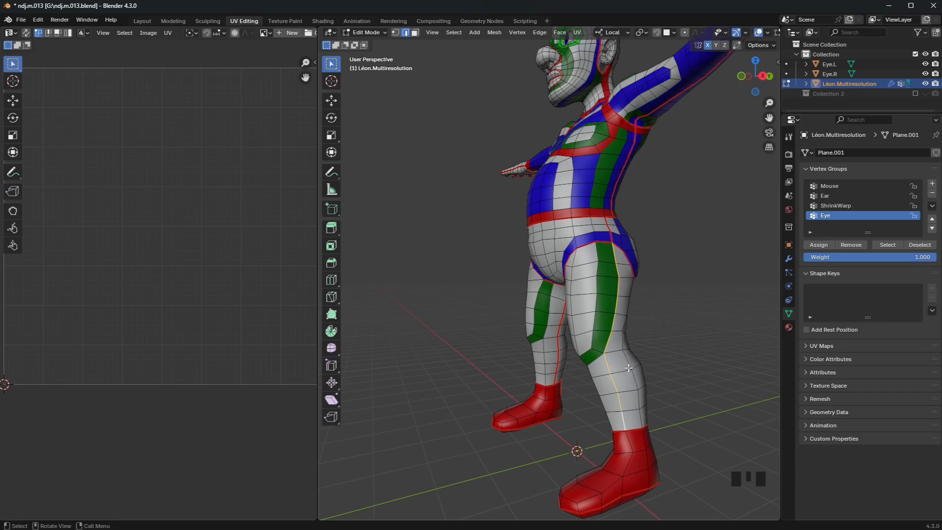
Select all faces of the character in face mode and unwrap them again with the Minimum Stretch method.
key("3")
key("a")
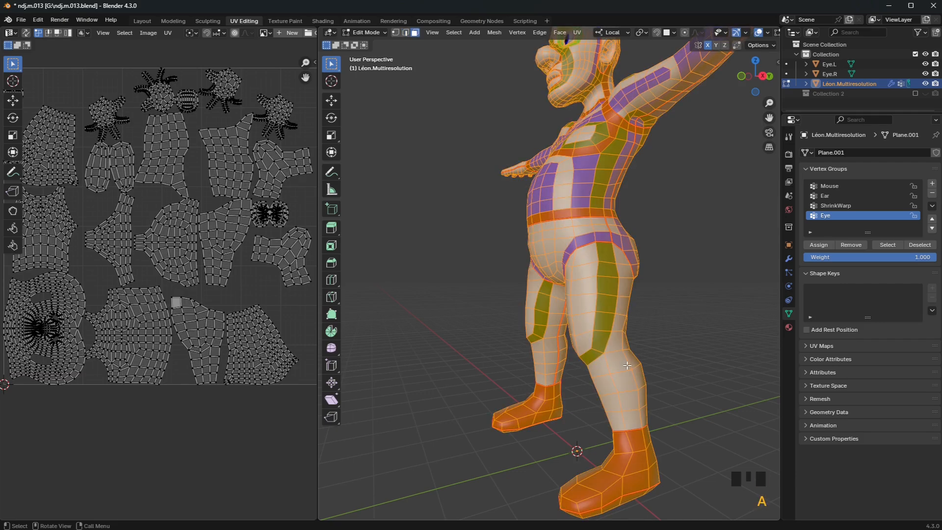
key("u")
mouse_move(626, 364)
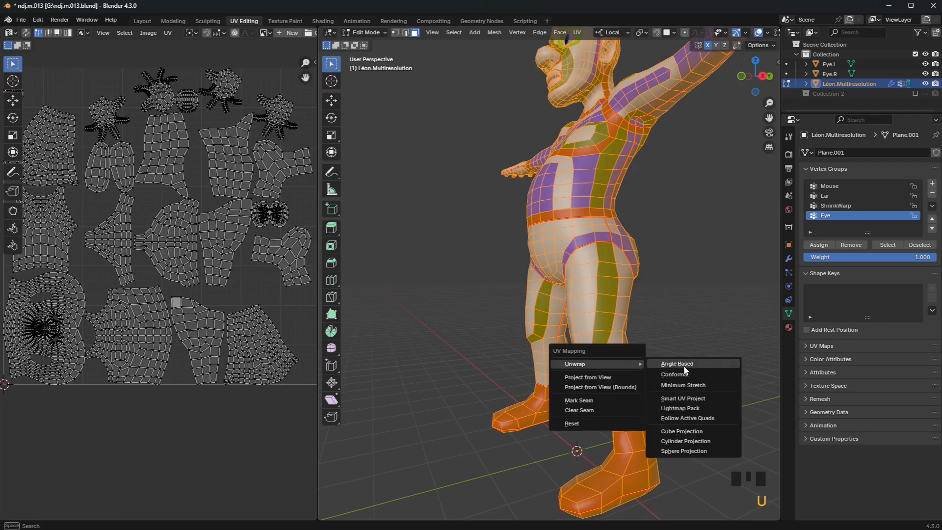
left_click(693, 385)
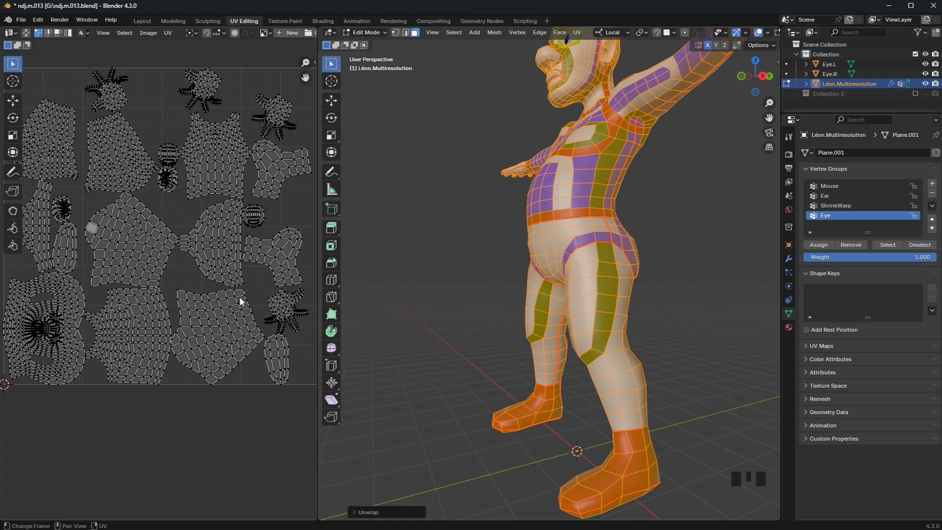
Set the margin of the Minimum Stretch unwrap to 0.01 to space the UV islands further apart.
middle_click_drag(82, 278, 227, 359)
scroll(167, 207, "up", 3)
scroll(228, 358, "down", 3)
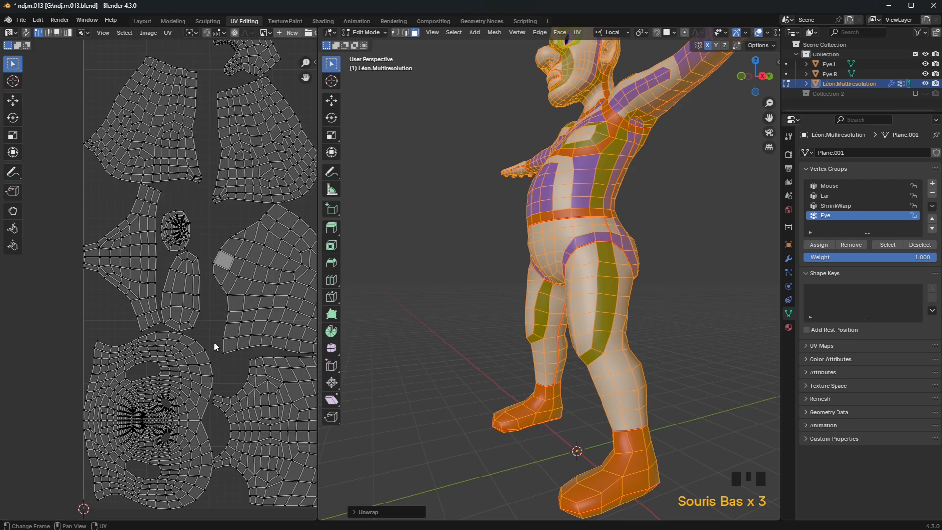
left_click(359, 512)
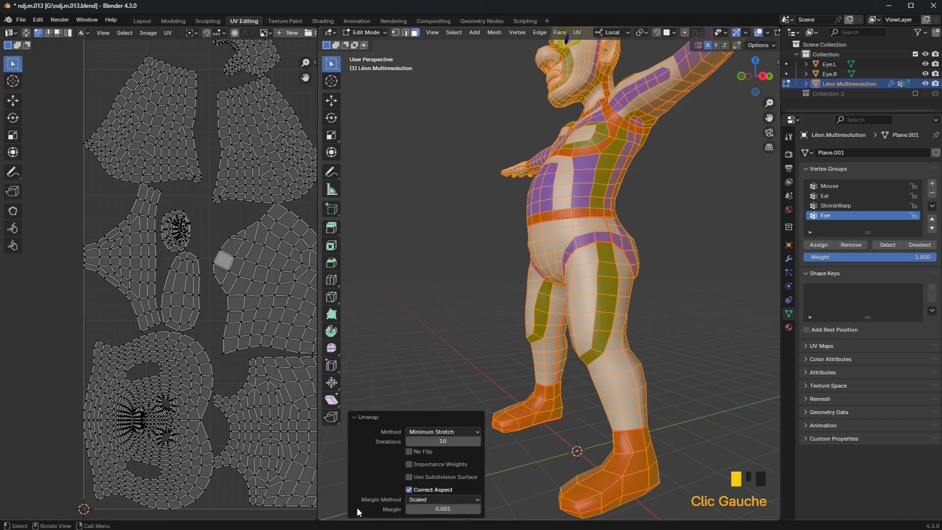
double_click(450, 508)
key("BackSpace")
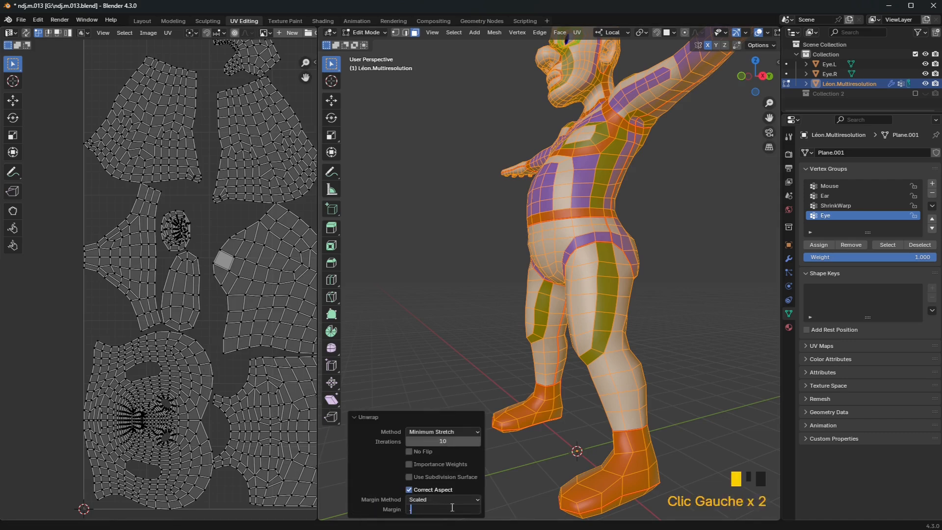
type(".01")
key("Return")
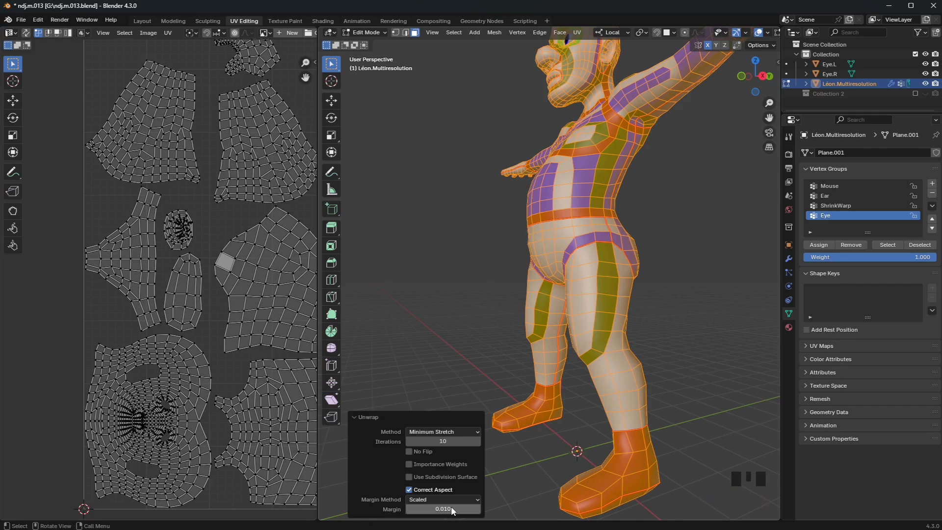
Enable UV sync selection and select one face of the rear pelvis island to locate it on the model.
scroll(267, 264, "down", 3)
middle_click_drag(267, 264, 137, 275)
scroll(234, 281, "up", 3)
scroll(81, 276, "up", 3)
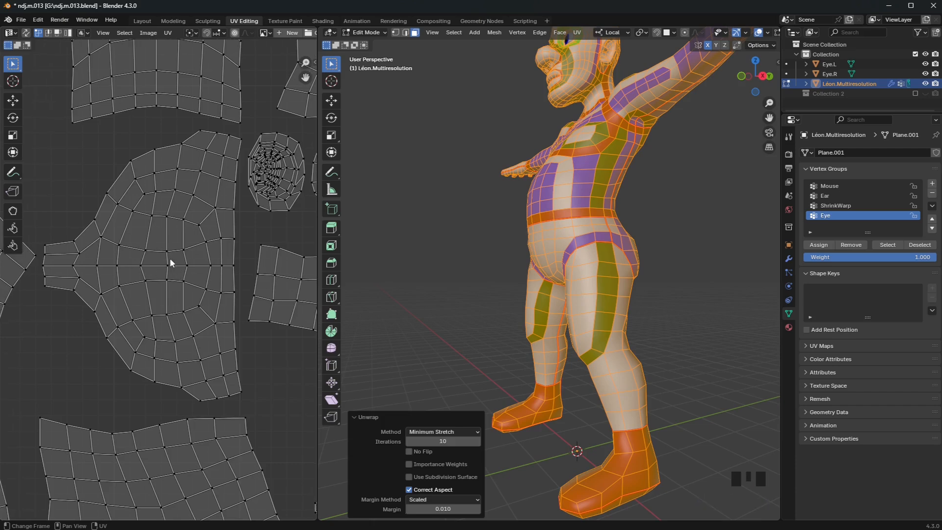
scroll(170, 259, "down", 6)
left_click(26, 33)
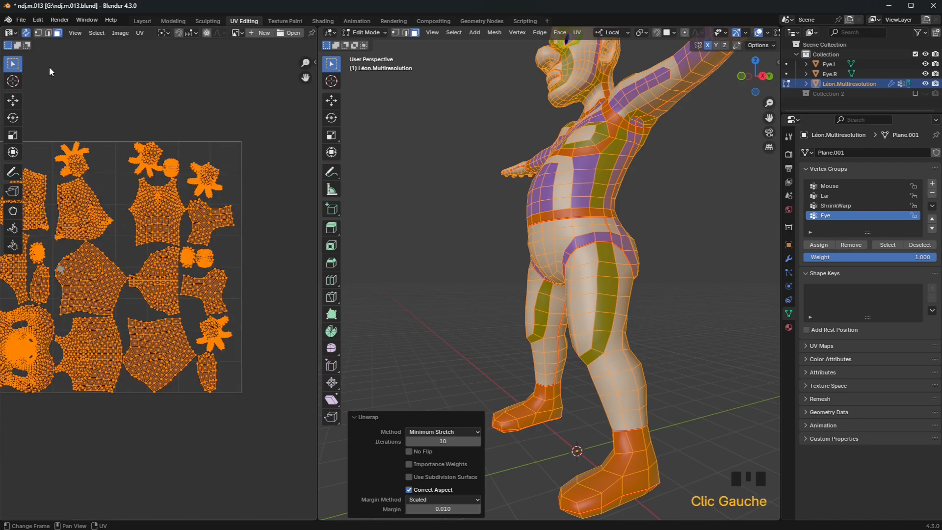
left_click(160, 266)
middle_click_drag(662, 267, 388, 280)
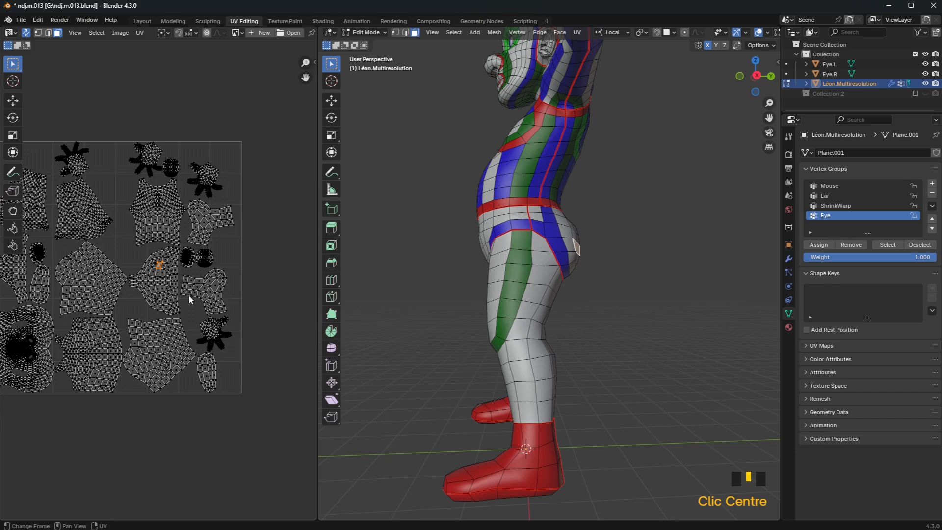
Examine the orientation and spacing of the islands across the UV layout.
middle_click_drag(188, 296, 257, 297)
scroll(125, 287, "up", 2)
scroll(125, 291, "up", 1)
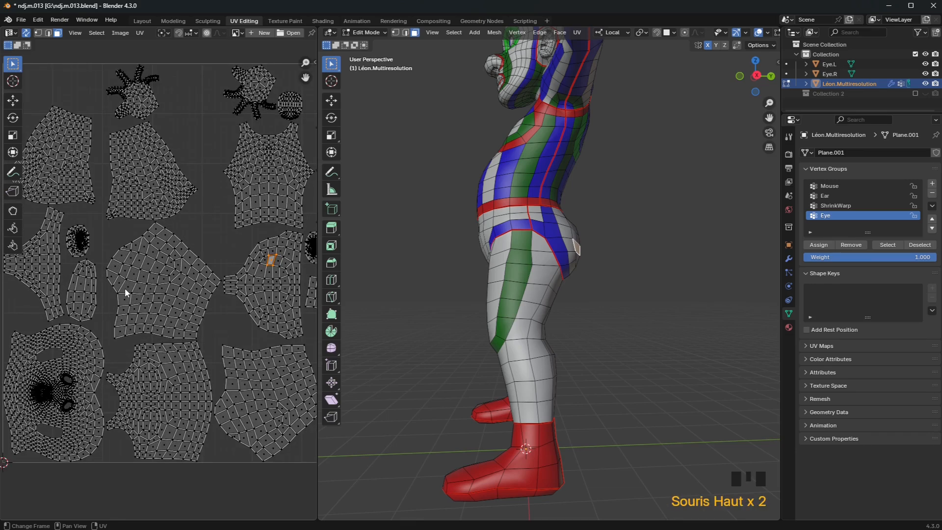
scroll(125, 290, "down", 2)
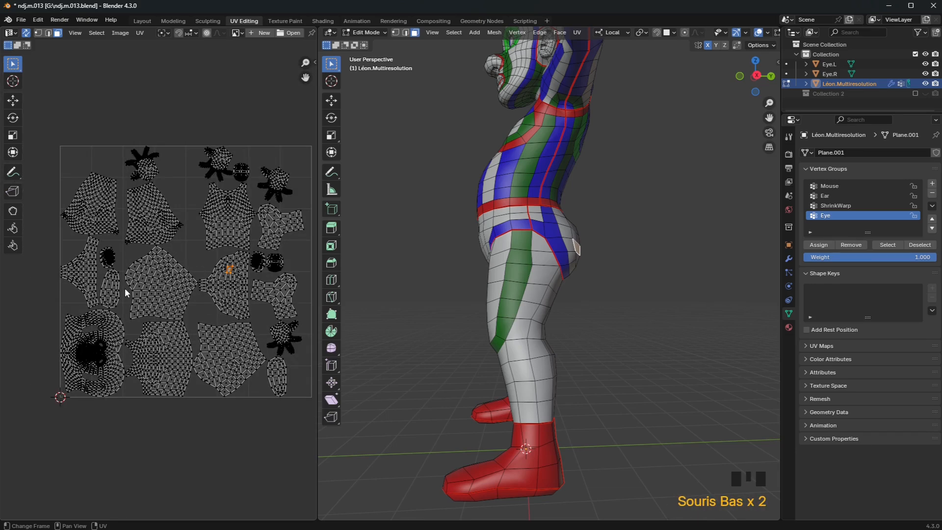
middle_click_drag(125, 288, 98, 287)
scroll(110, 269, "up", 5)
scroll(218, 293, "down", 11)
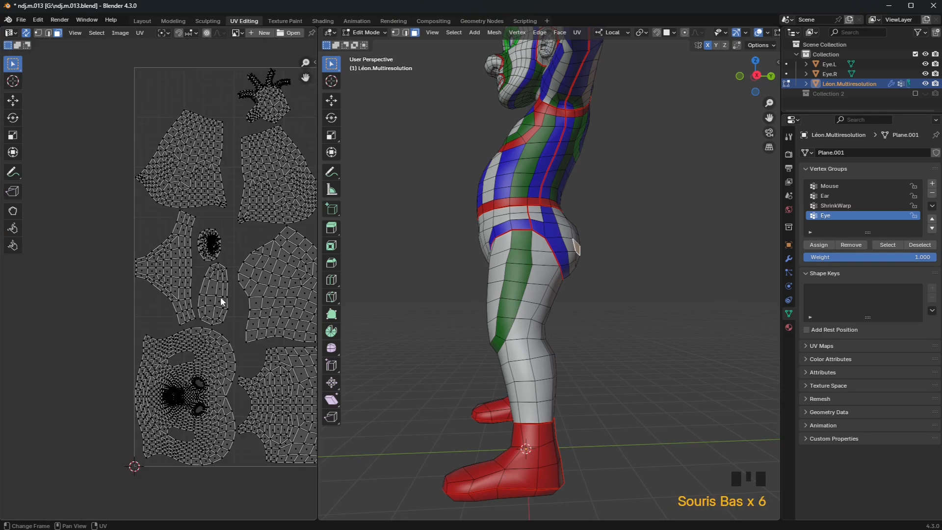
scroll(218, 293, "up", 6)
middle_click_drag(225, 304, 197, 284)
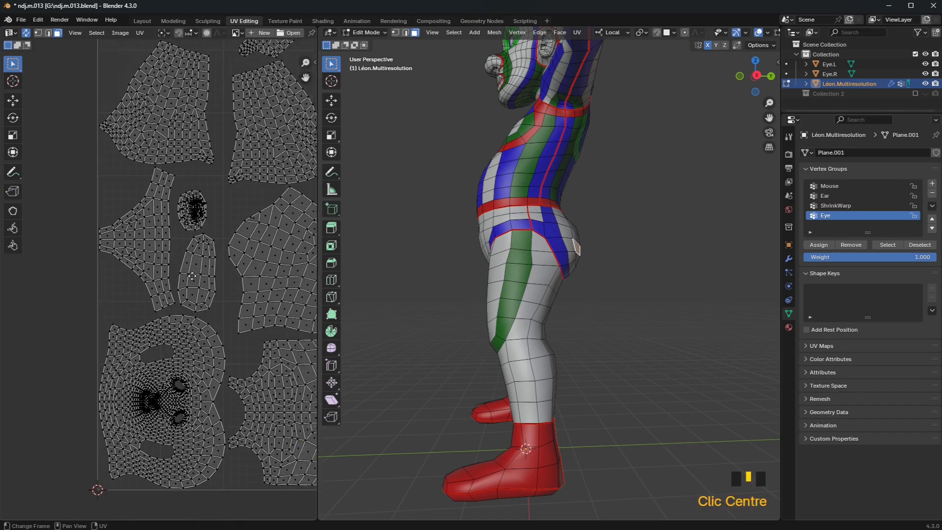
scroll(154, 265, "down", 3)
Select the whole face island in the UV layout and rotate it by -90° so it stands upright.
left_click(156, 303)
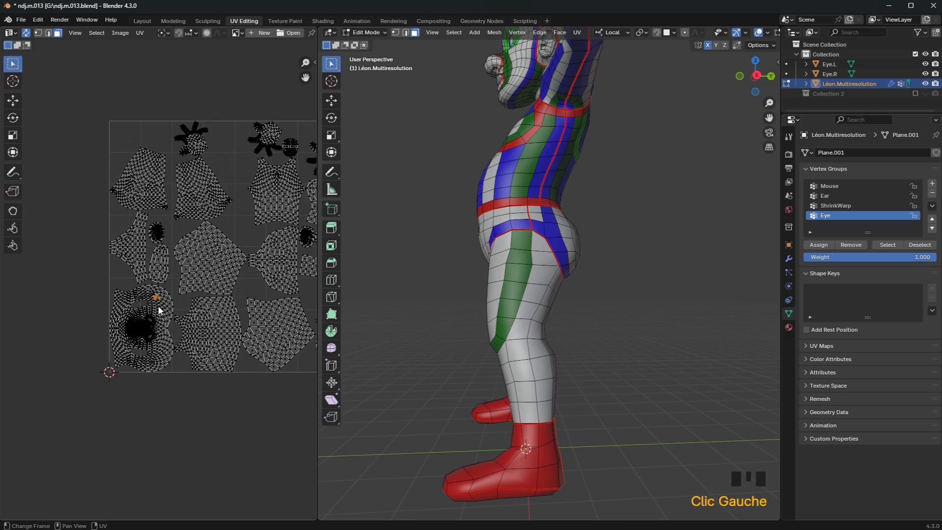
key("l")
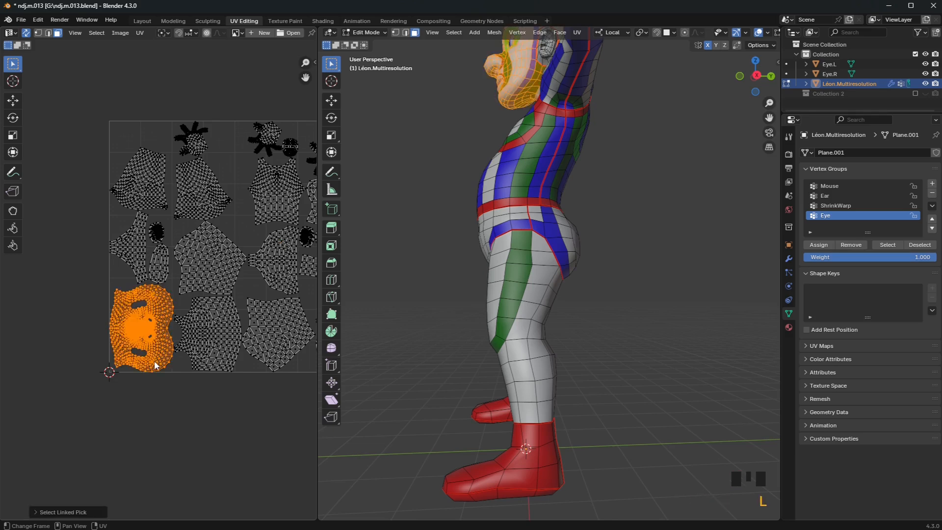
key("r")
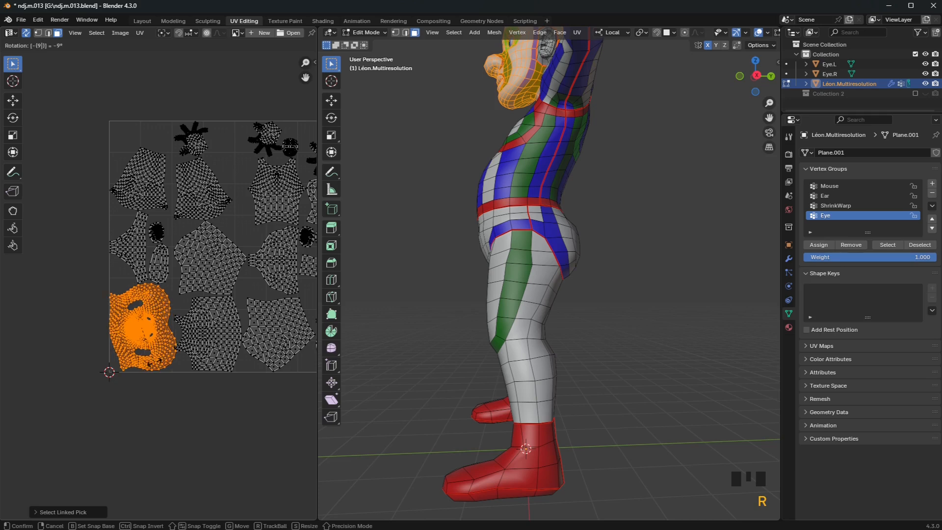
left_click(161, 360)
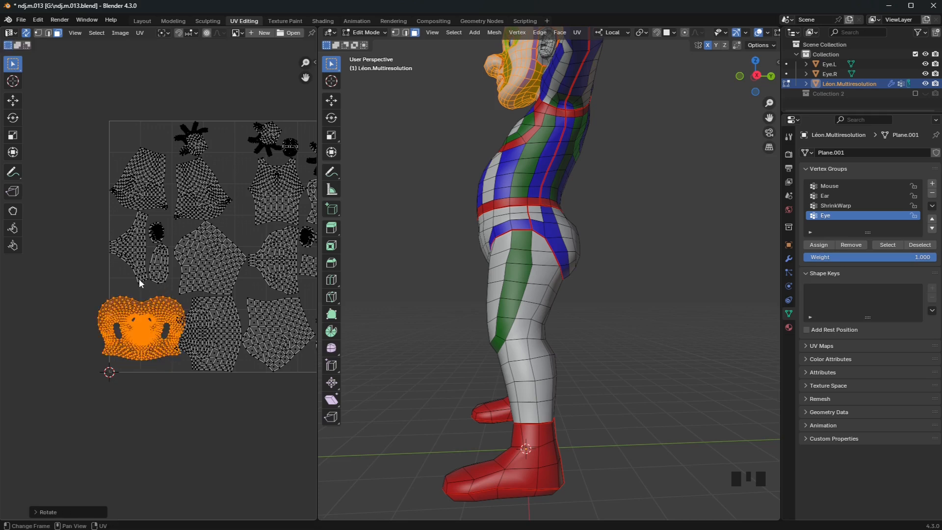
Select the front pelvis, rear pelvis and front torso islands in the UV layout and rotate them by 90°.
left_click(141, 250)
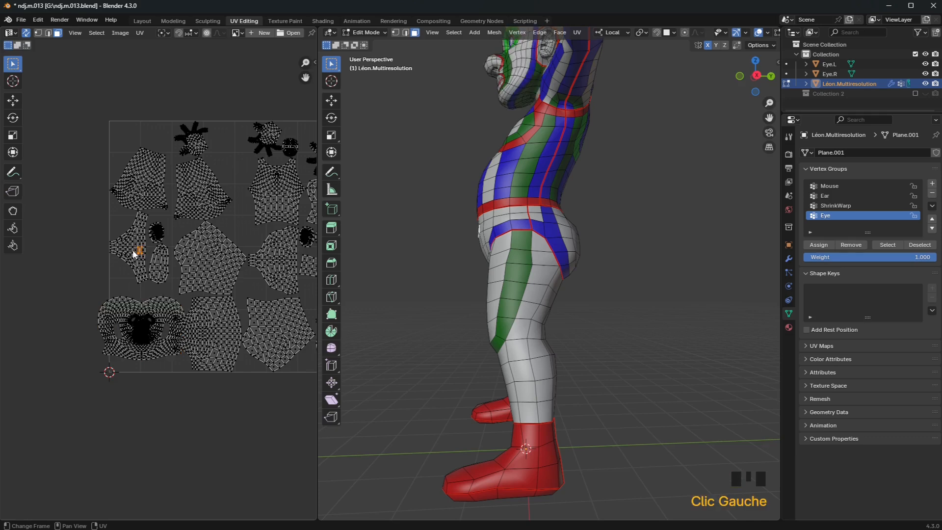
key("l")
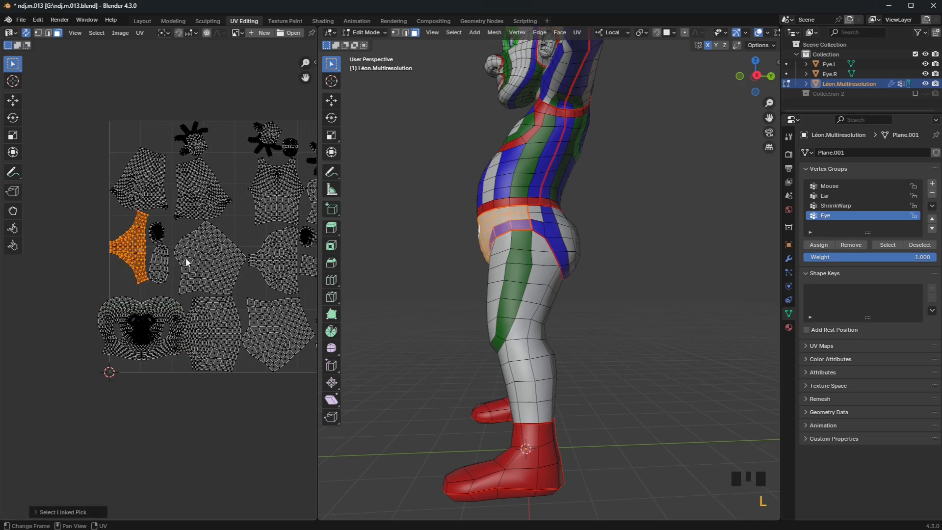
key("l")
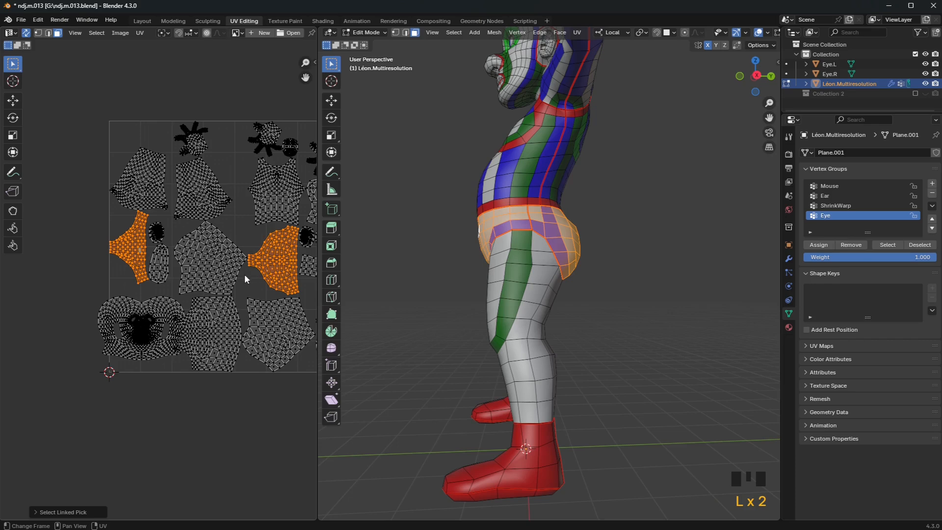
scroll(226, 281, "down", 2)
scroll(225, 281, "up", 4)
middle_click_drag(225, 285, 143, 274)
scroll(118, 284, "up", 3)
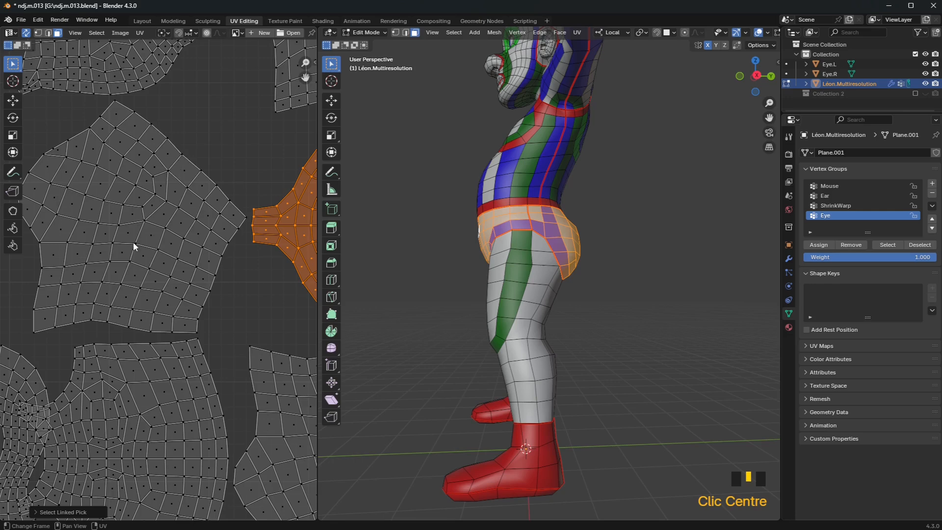
scroll(135, 246, "down", 2)
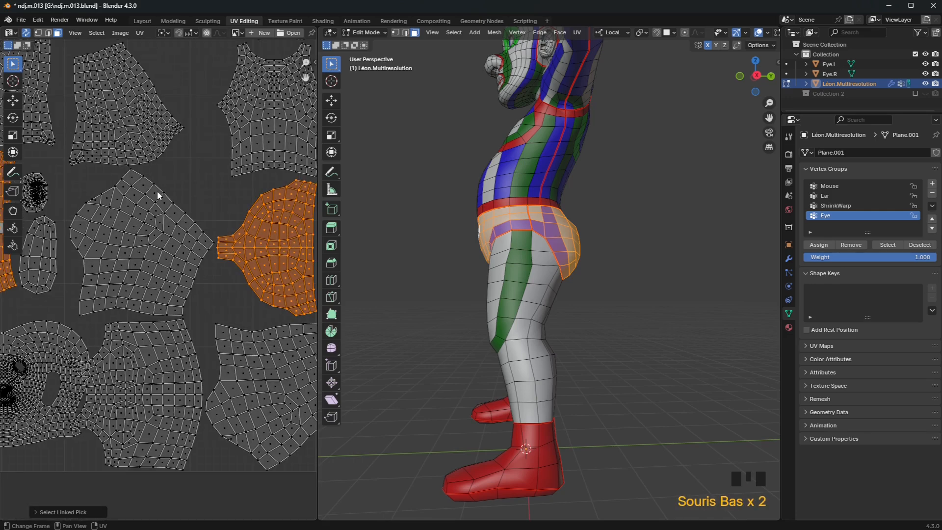
scroll(156, 198, "down", 2)
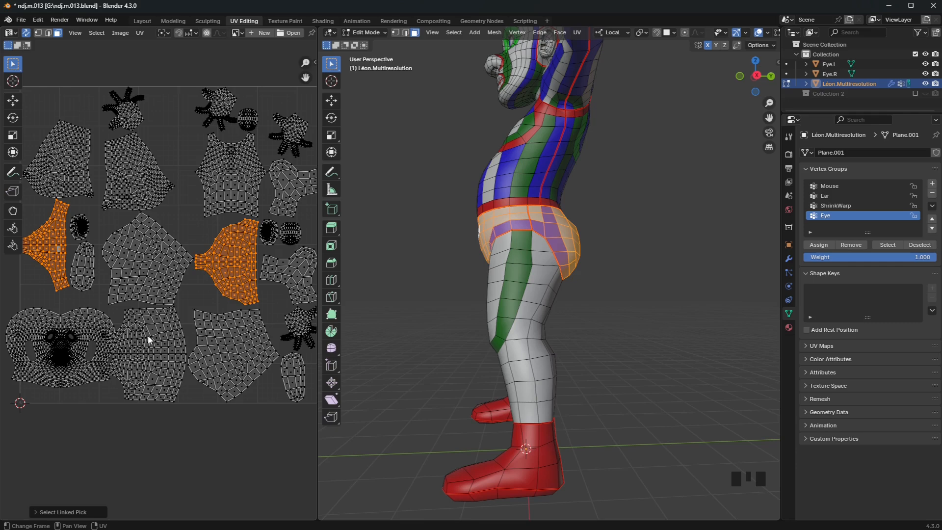
key("l")
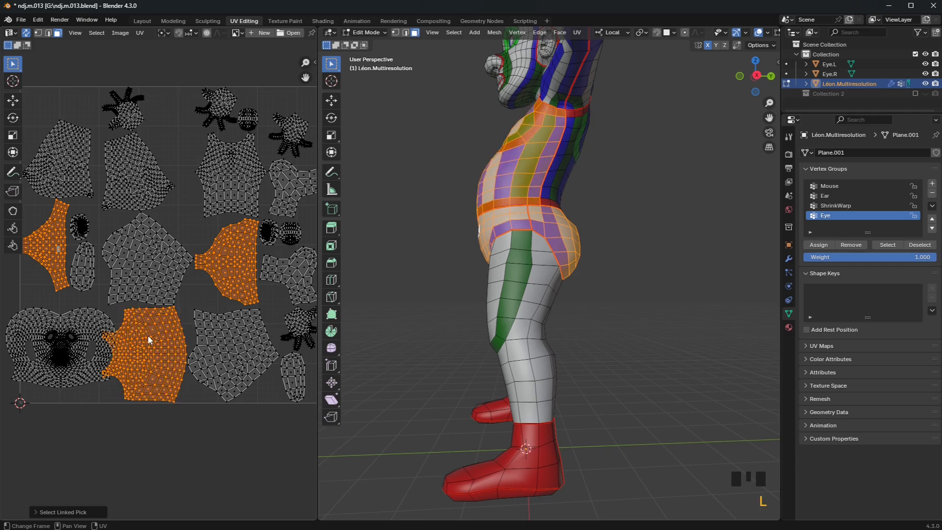
type("r")
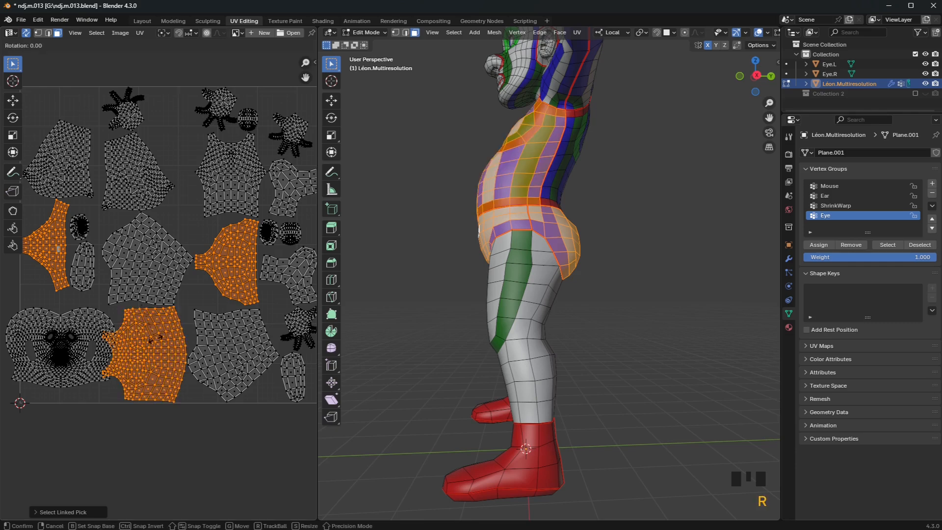
type("90")
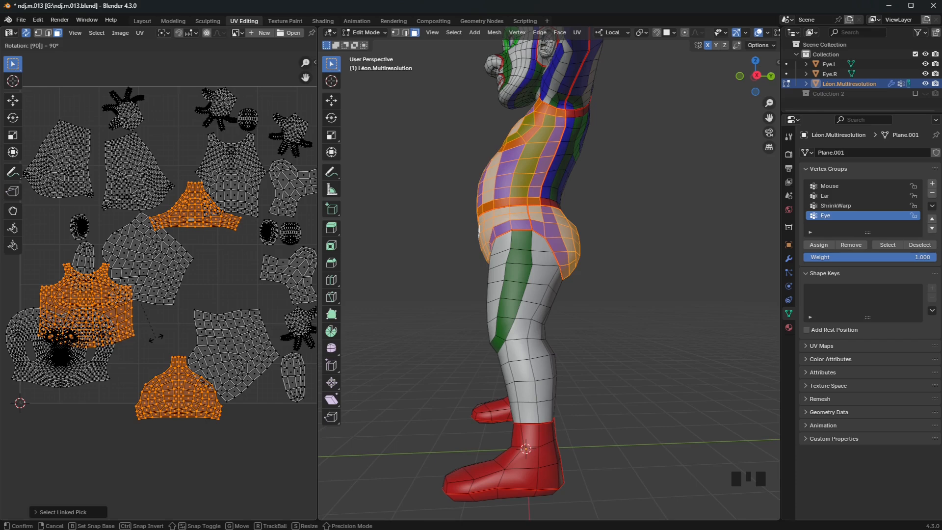
key("Return")
Select the front and rear pelvis islands and rotate them half a turn so their waist edges face up.
left_click(170, 393)
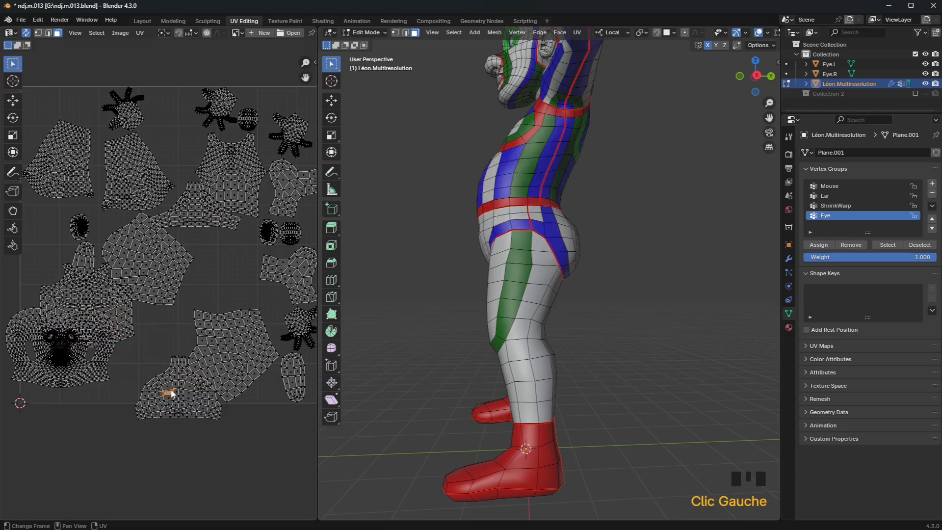
key("l")
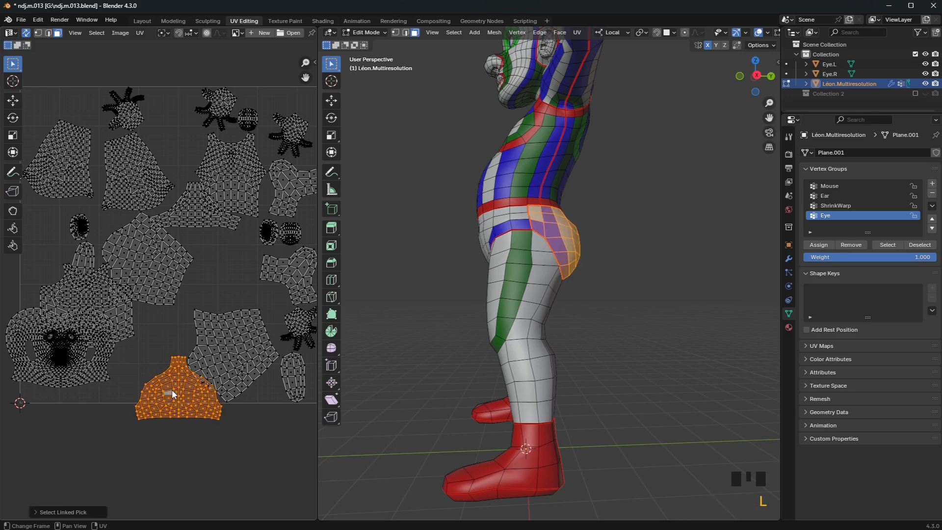
key("l")
key("r")
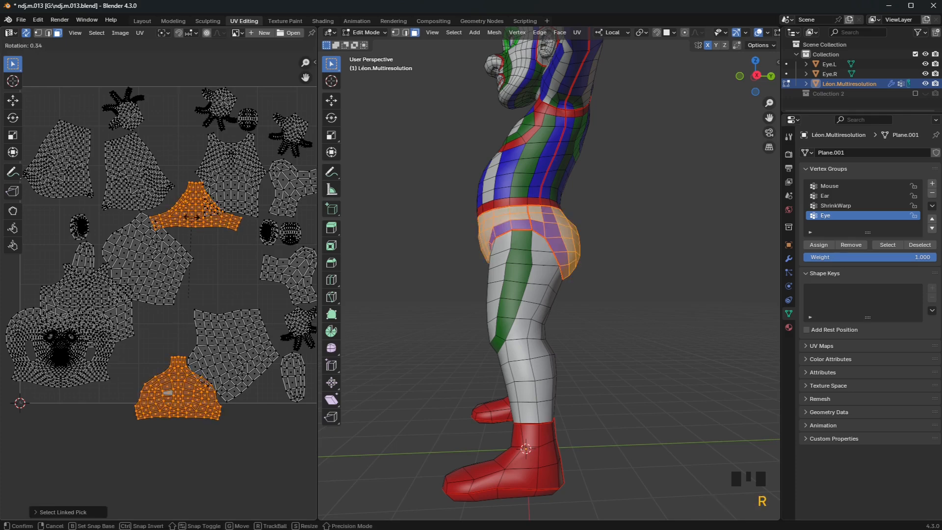
left_click(193, 222)
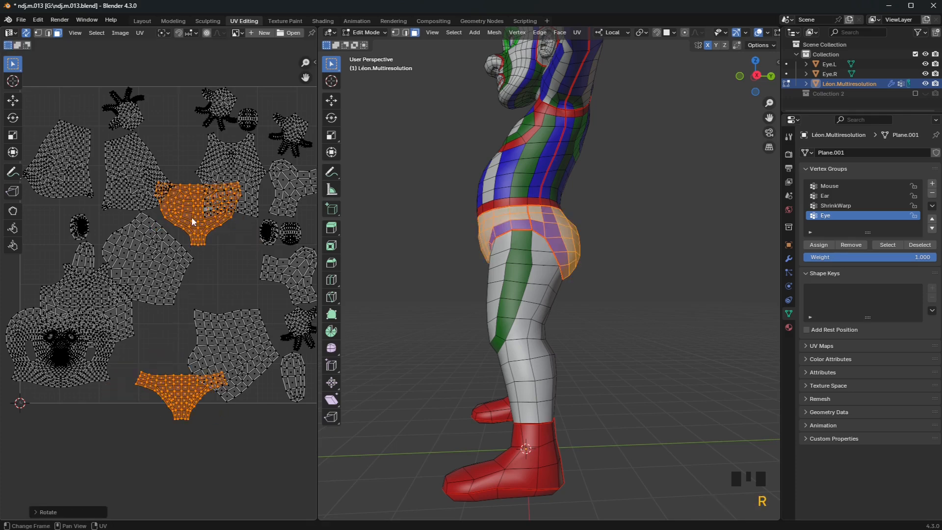
Select all the UV islands and average their scale.
middle_click_drag(217, 272, 206, 253)
key("a")
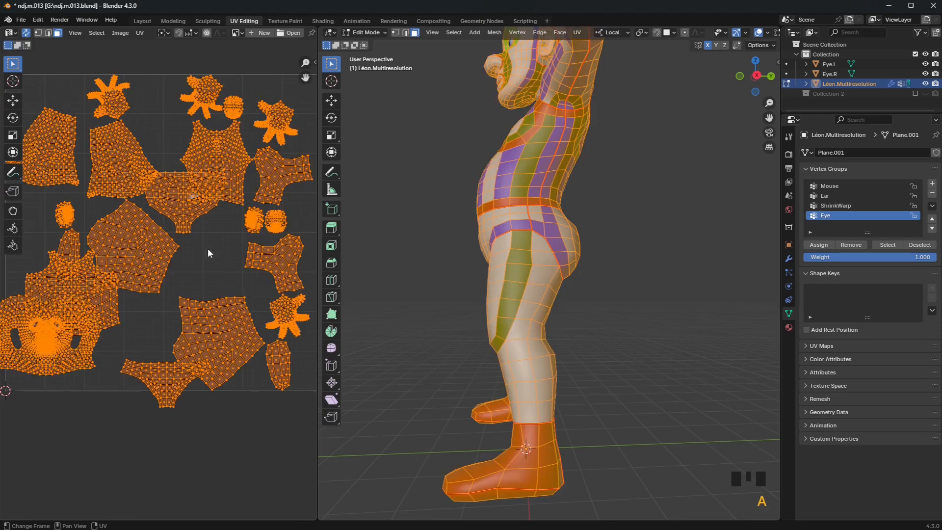
left_click(141, 21)
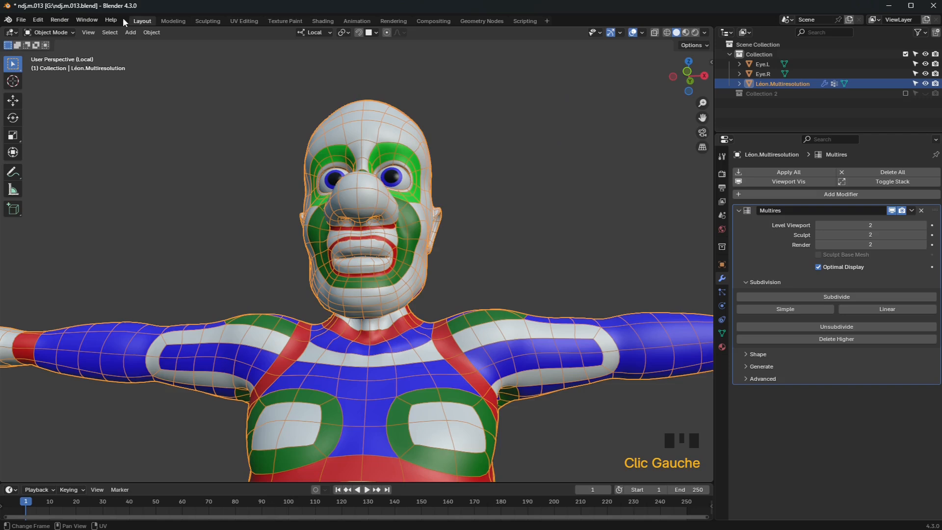
left_click(246, 21)
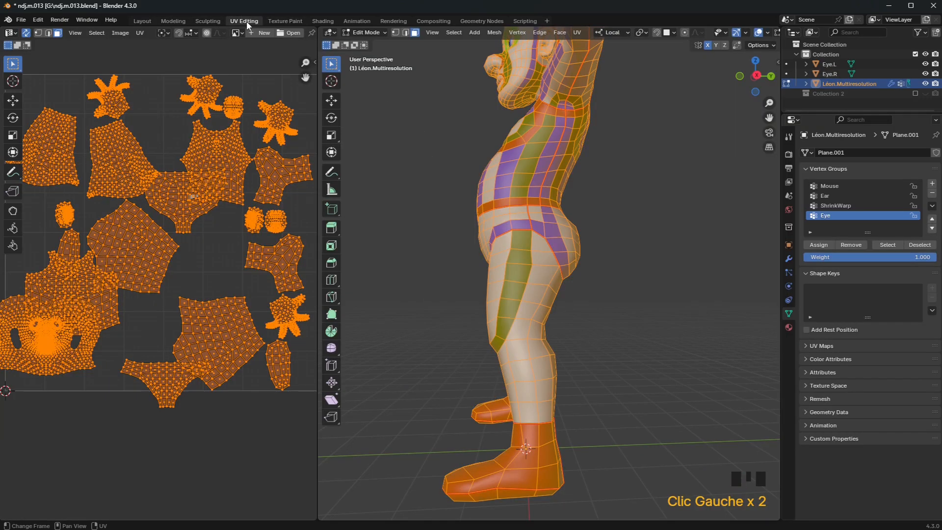
left_click(141, 32)
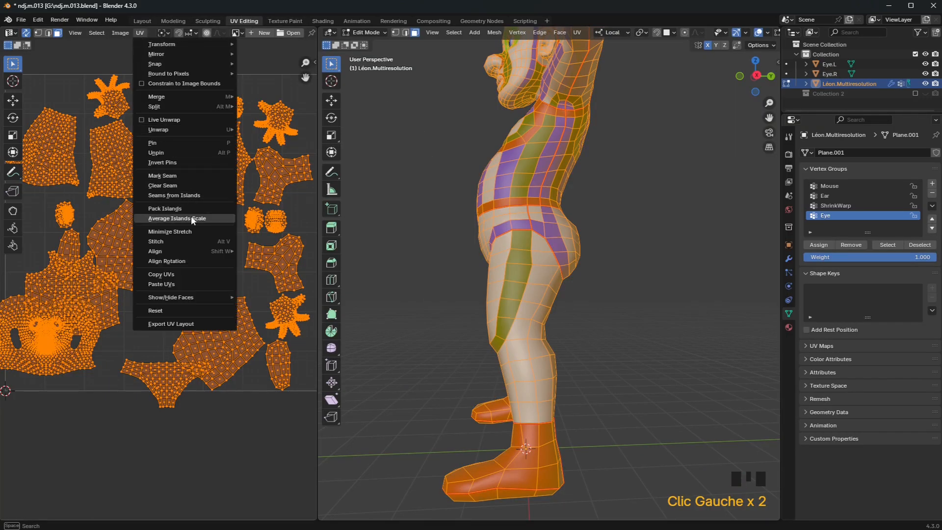
left_click(164, 219)
Pack the UV islands with rotation disabled and a margin of 0.020.
left_click(140, 30)
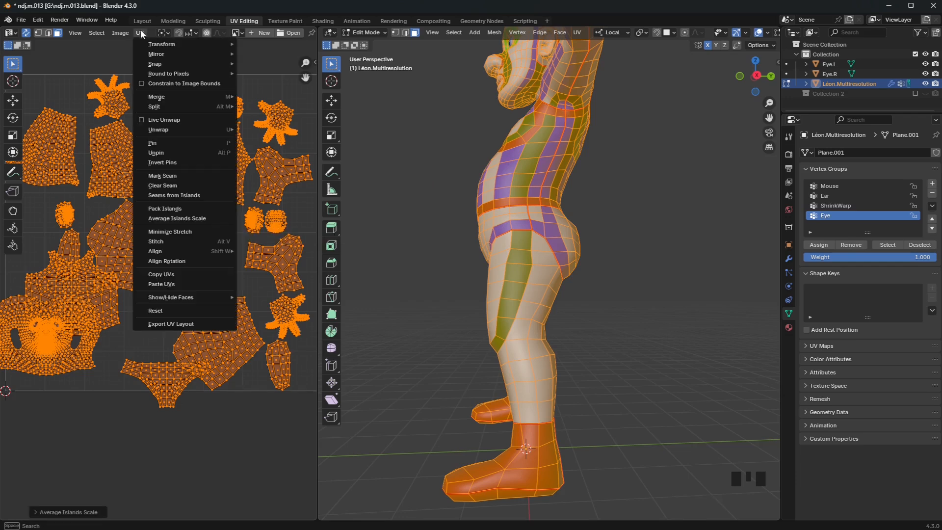
left_click(175, 208)
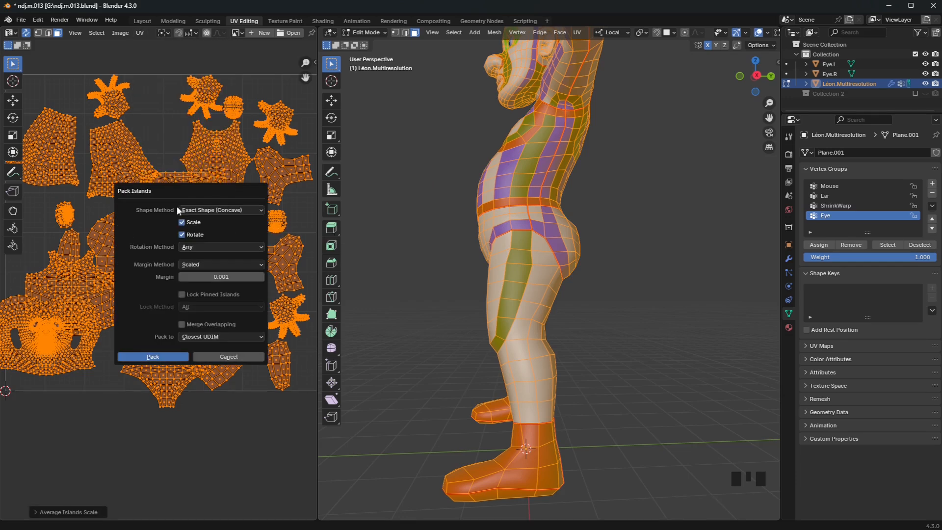
left_click(182, 234)
left_click(228, 279)
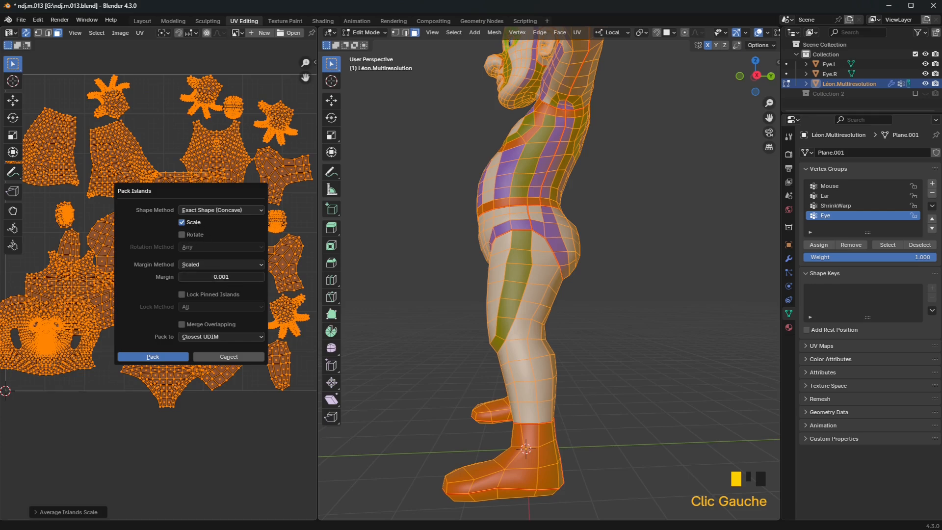
key("BackSpace")
key("Return")
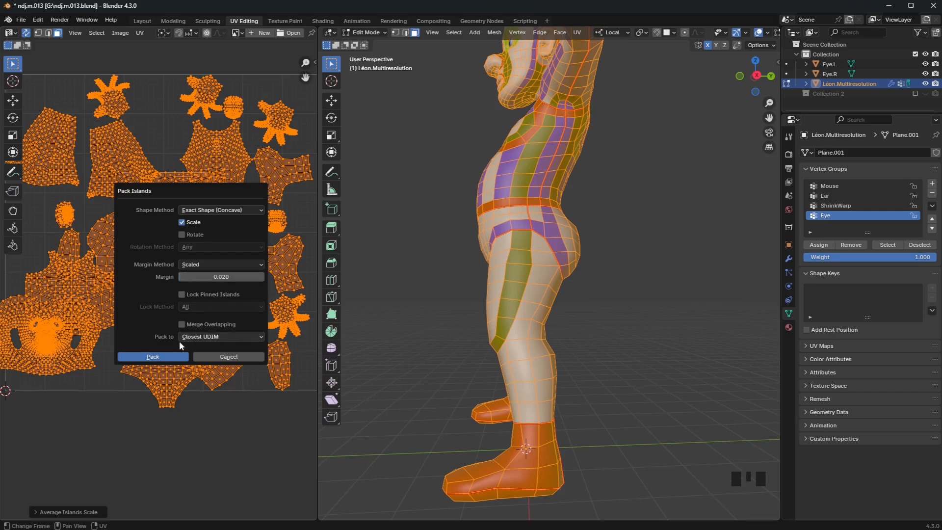
left_click(147, 357)
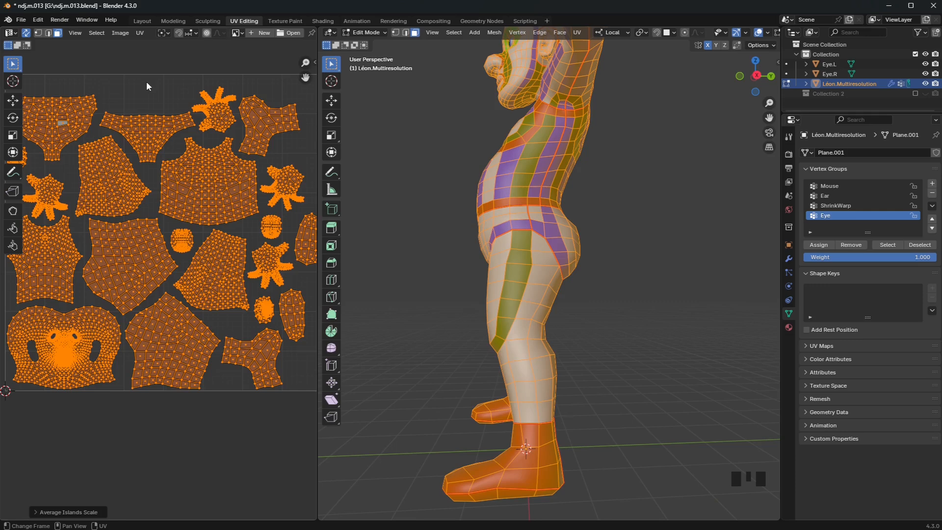
Examine the spacing and orientation of the packed islands and compare the front pelvis island with the model.
left_click(144, 119)
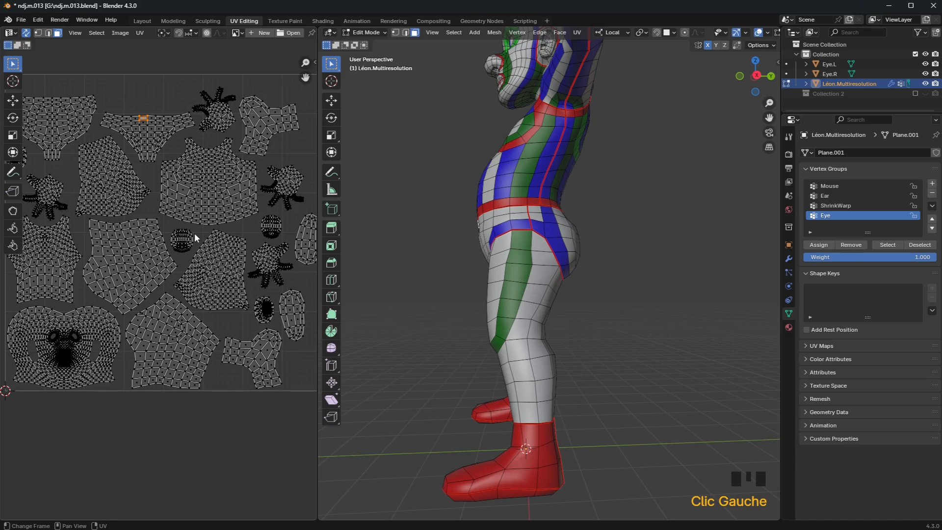
scroll(194, 233, "down", 4)
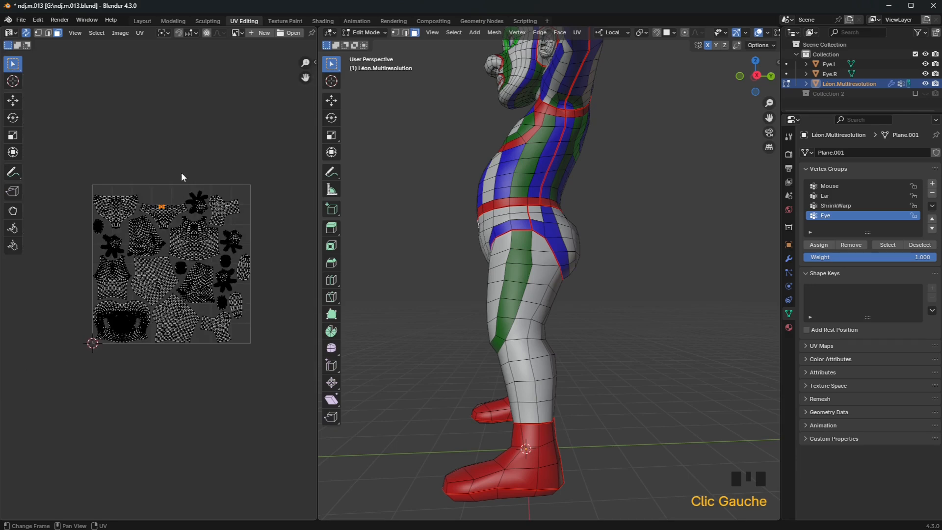
scroll(176, 181, "up", 5)
scroll(201, 167, "down", 3)
middle_click_drag(206, 173, 178, 132)
scroll(178, 175, "up", 2)
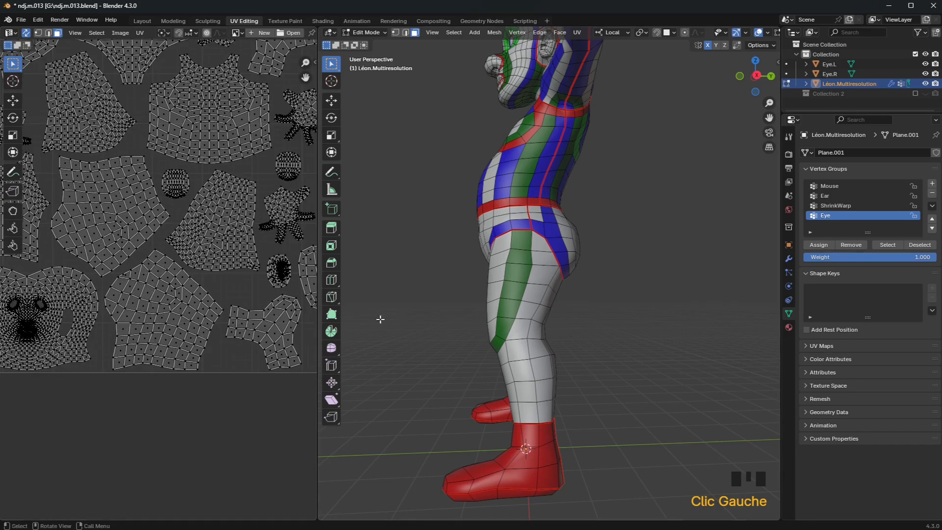
middle_click_drag(467, 220, 530, 255)
middle_click_drag(622, 245, 575, 242)
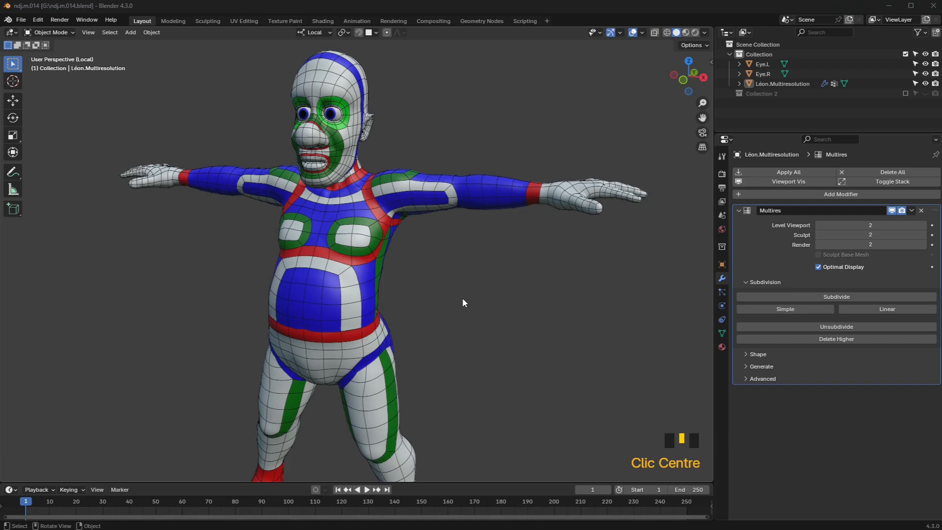
Select the character mesh and rename the Léon.Multiresolution object to Léon.Retopo.
middle_click_drag(462, 298, 449, 294)
left_click(363, 220)
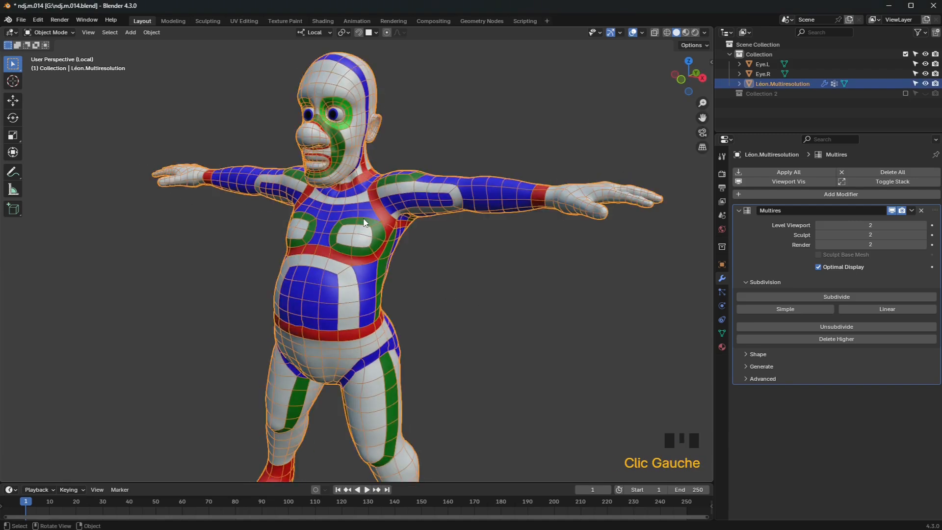
double_click(794, 84)
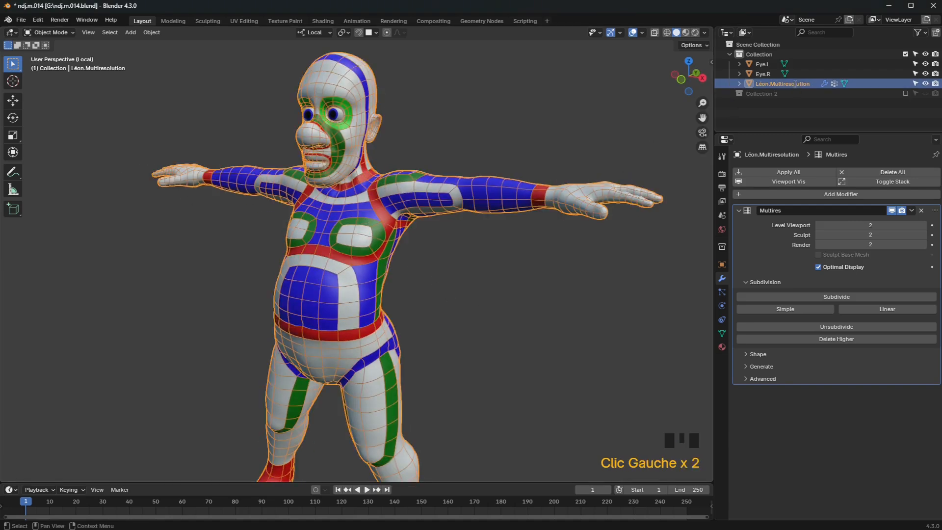
double_click(796, 84)
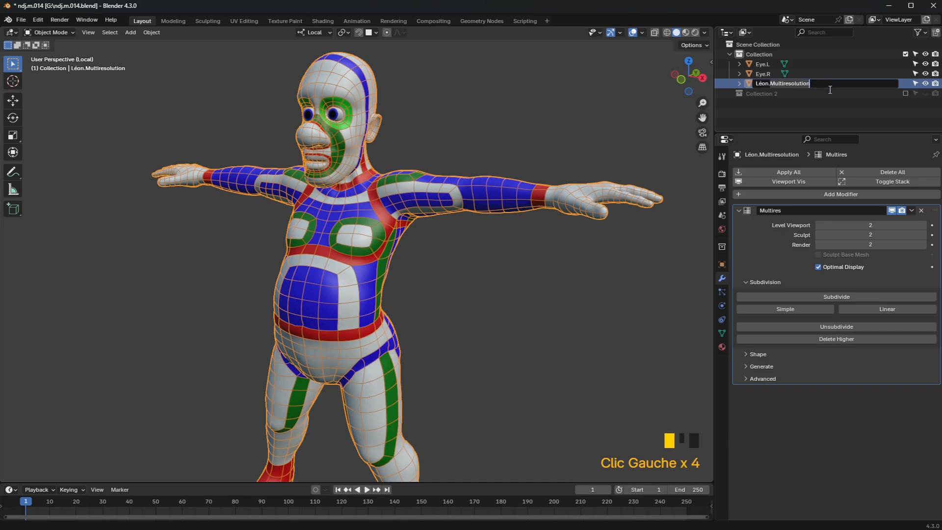
key("ctrl+BackSpace")
type("Retopo")
key("Return")
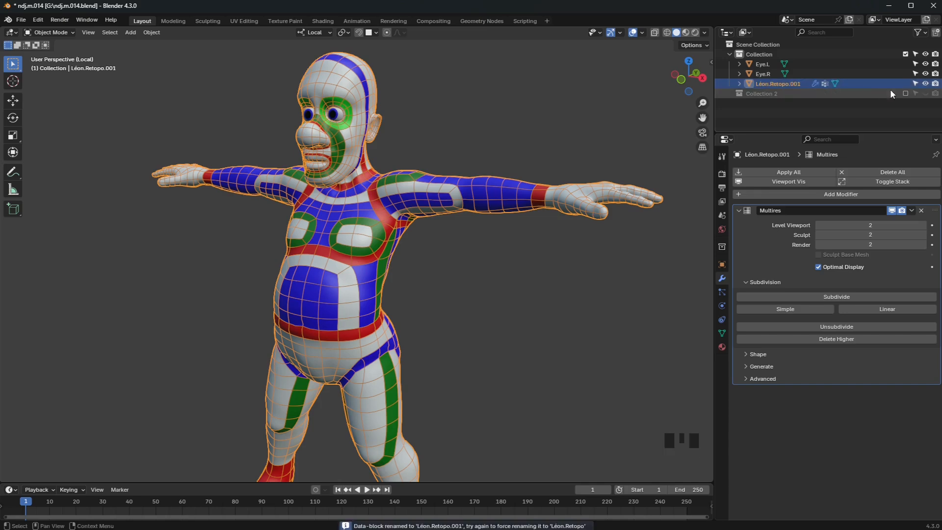
Include Collection 2 in the view layer to check its objects, exclude it again, and view the character from the front.
left_click(925, 95)
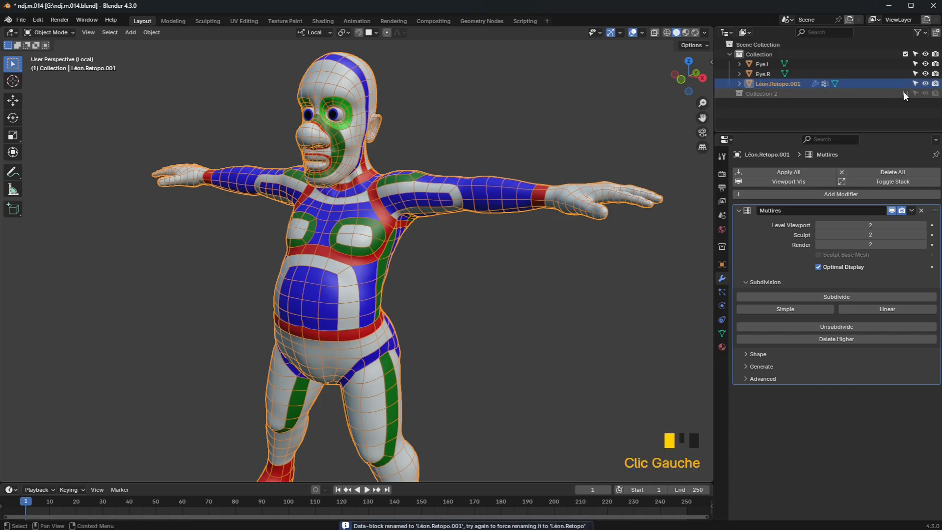
left_click(905, 93)
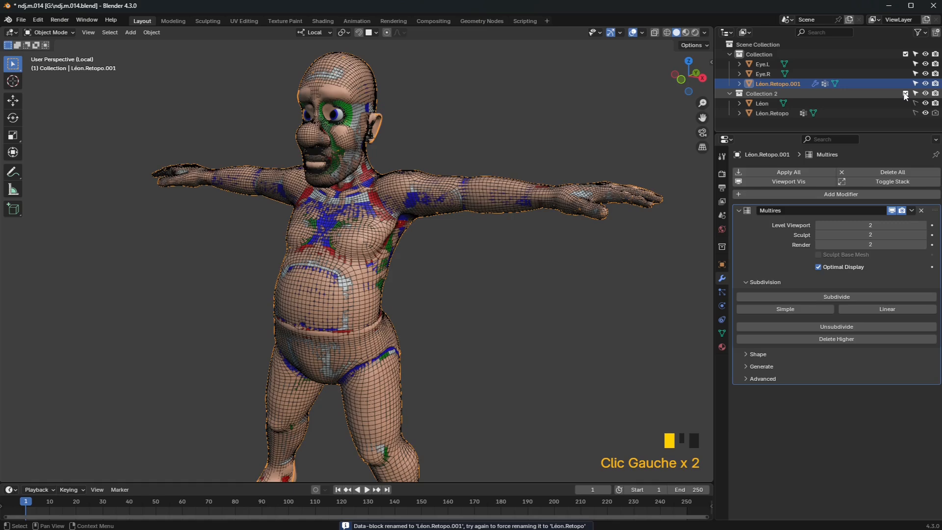
left_click(905, 94)
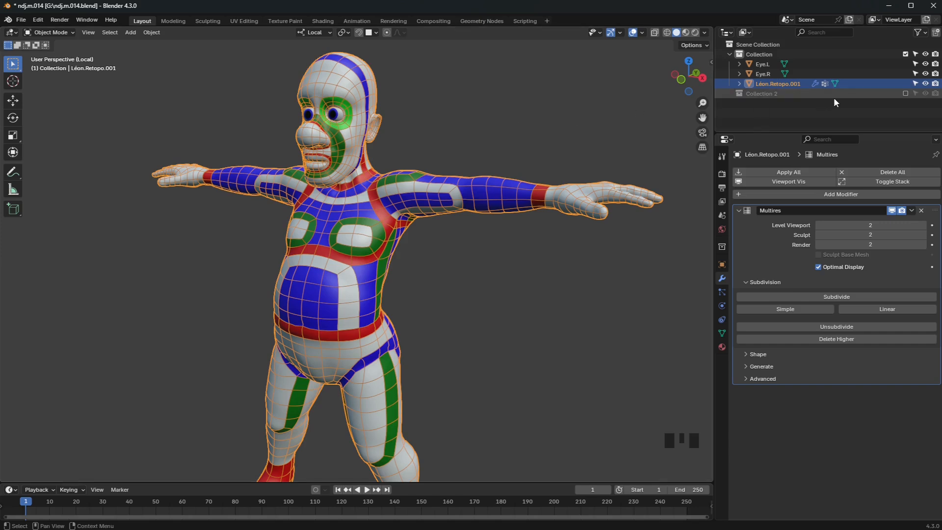
left_click(776, 86)
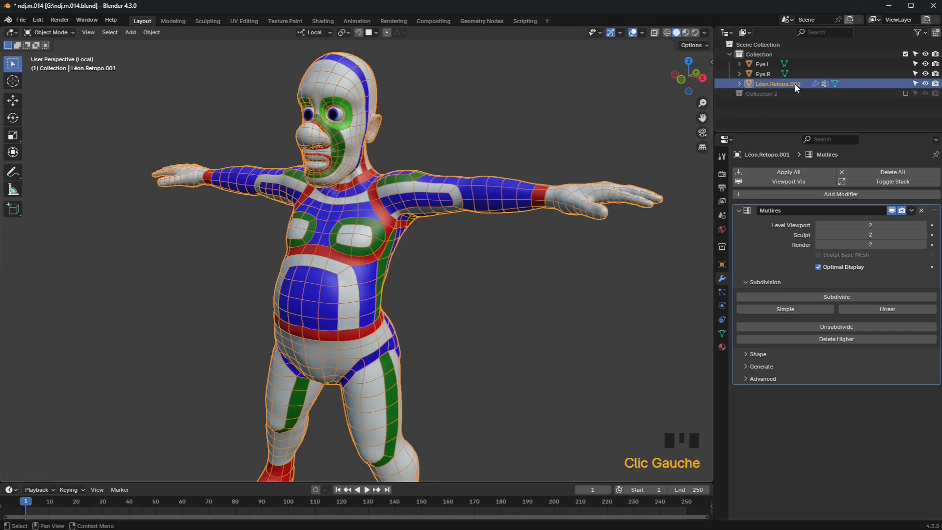
middle_click_drag(331, 194, 372, 196)
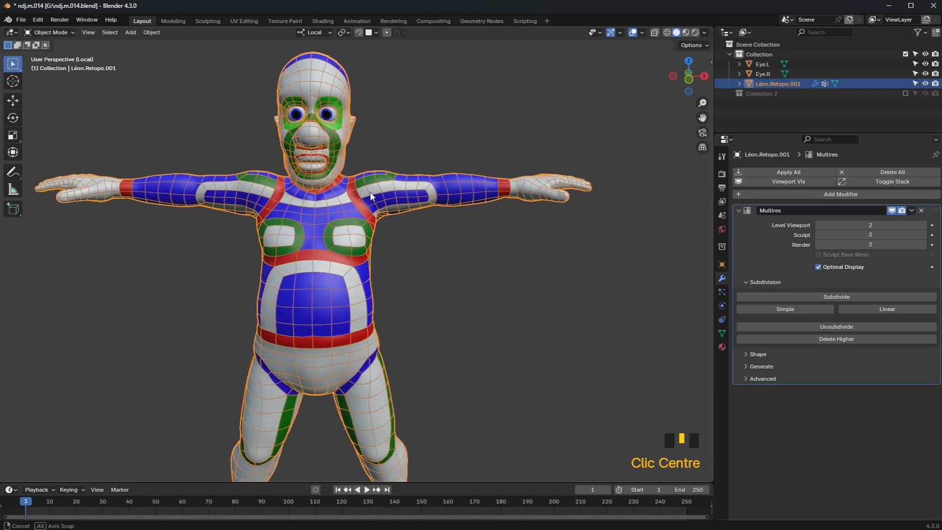
Duplicate the character mesh, clear the copy's location so it overlaps the original, and hide the copy.
key("shift+d")
left_click(469, 173)
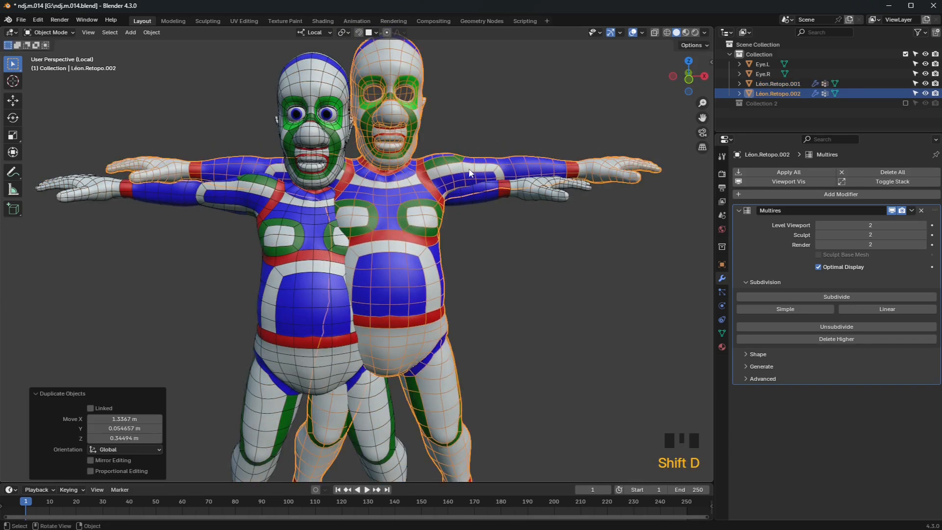
key("alt+g")
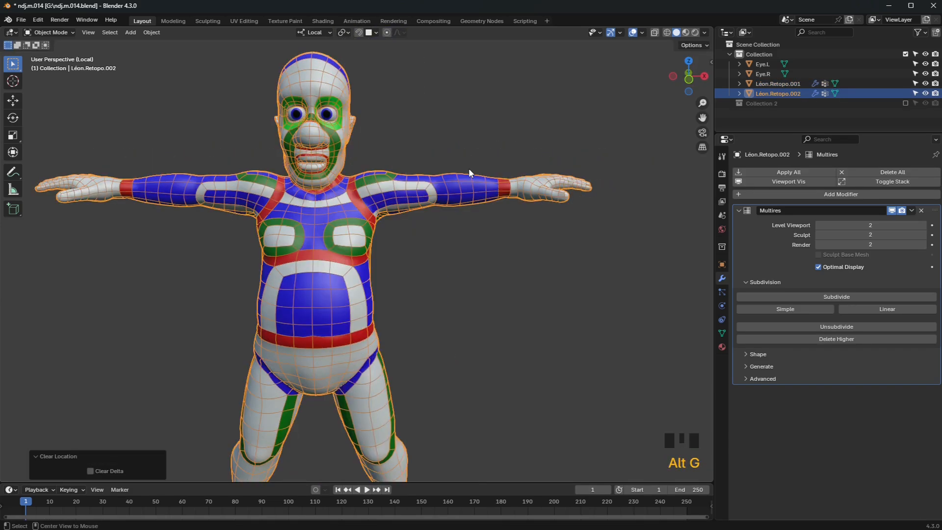
left_click(928, 95)
left_click(834, 114)
Subdivide the original mesh's Multires modifier to level 4 and add a Shrinkwrap modifier targeting Léon.Retopo.002.
left_click(335, 205)
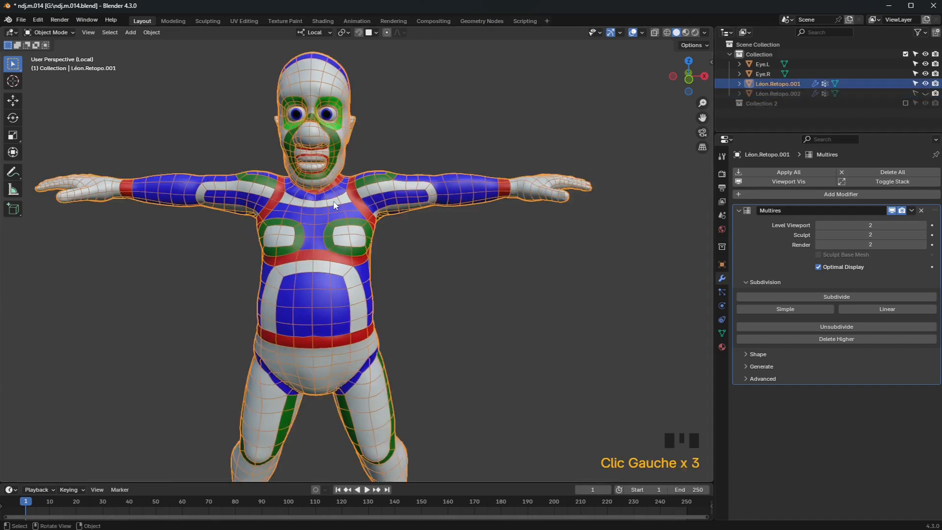
left_click(839, 296)
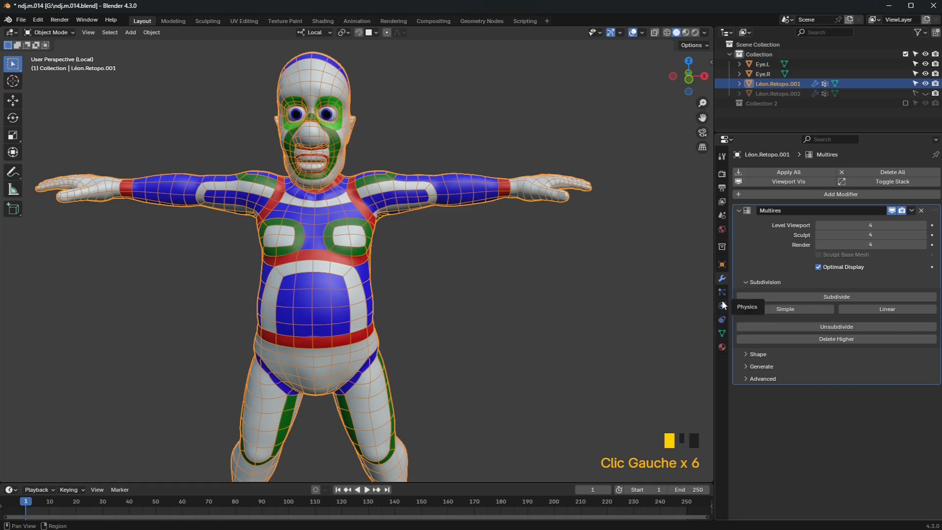
left_click(820, 195)
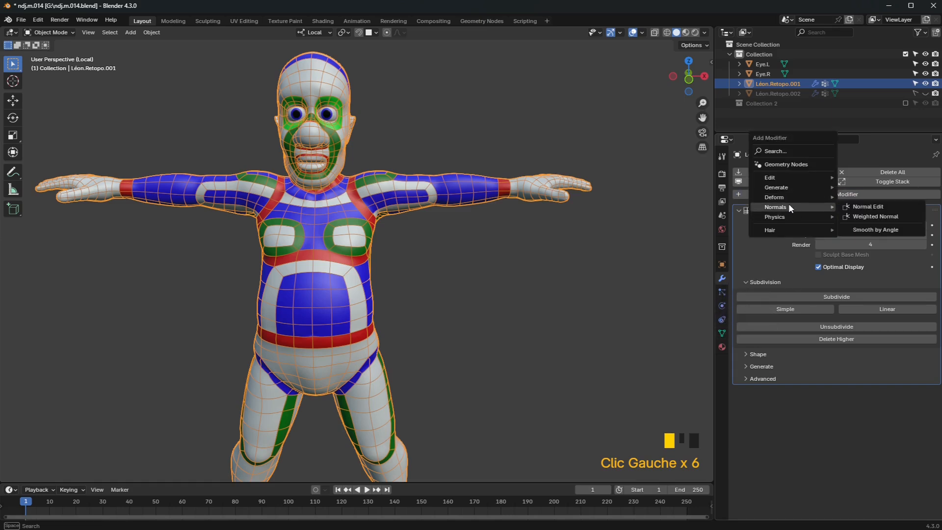
mouse_move(810, 195)
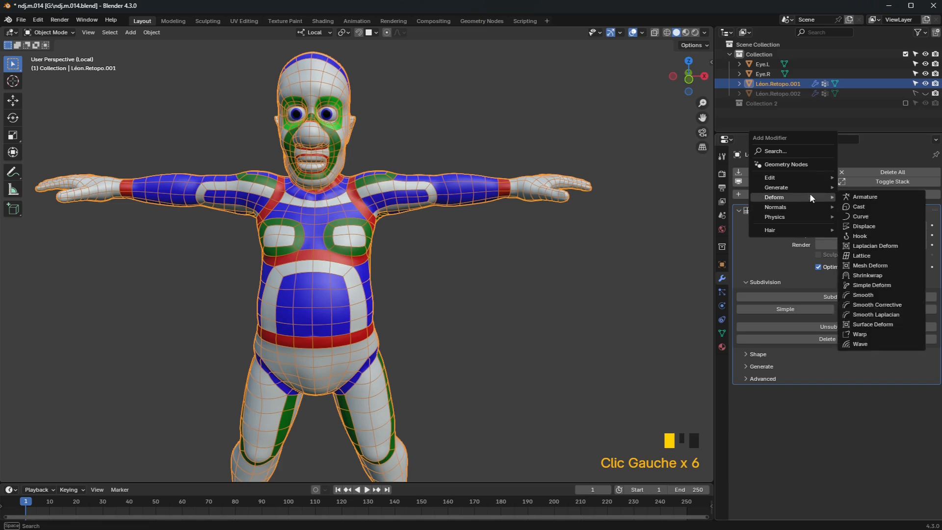
left_click(868, 276)
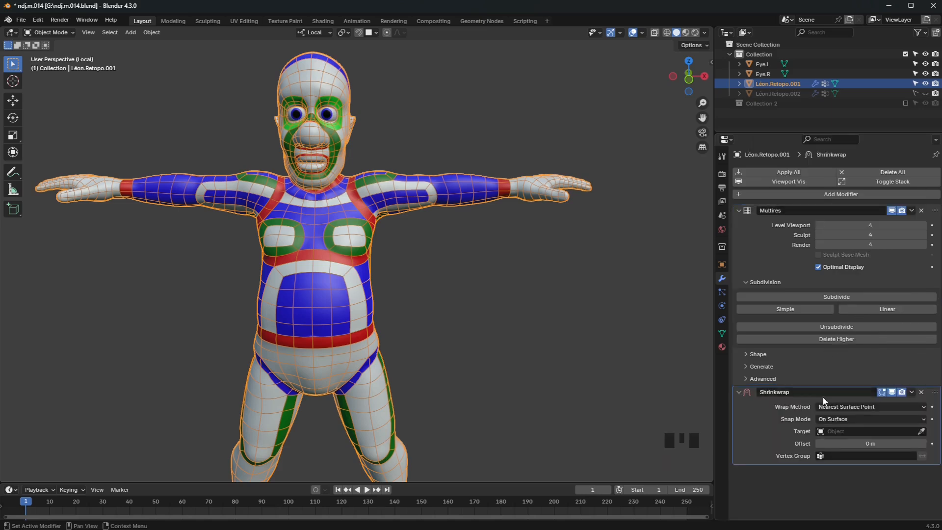
left_click(821, 431)
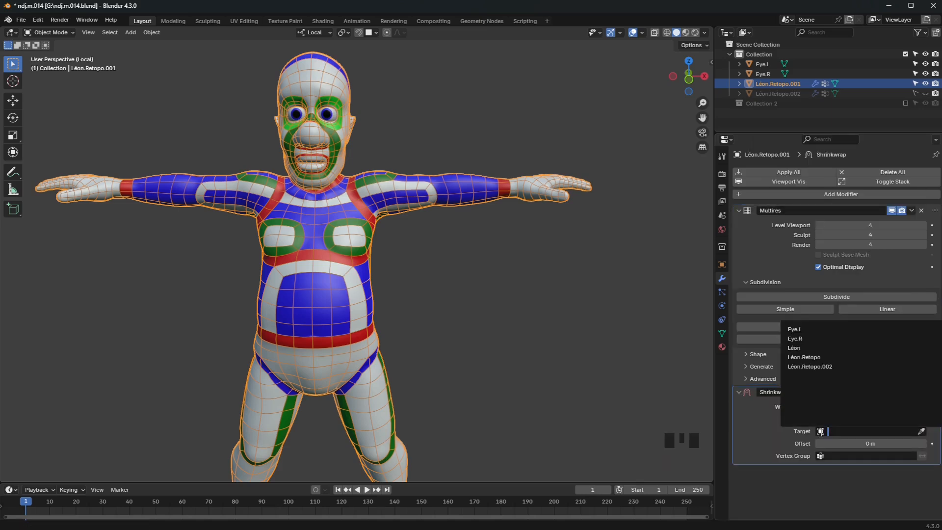
left_click(838, 366)
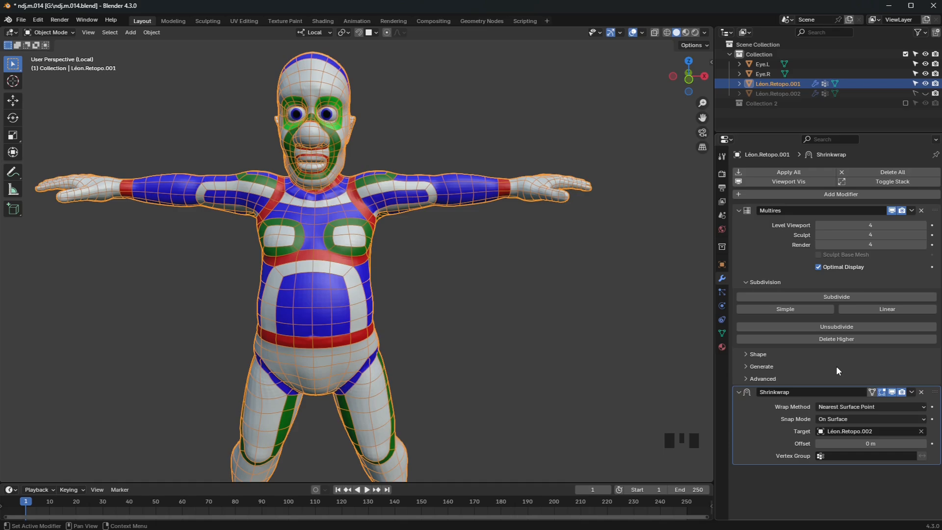
Apply the Shrinkwrap modifier to Léon.Retopo.001 and delete the hidden copy Léon.Retopo.002.
middle_click_drag(480, 317, 424, 318)
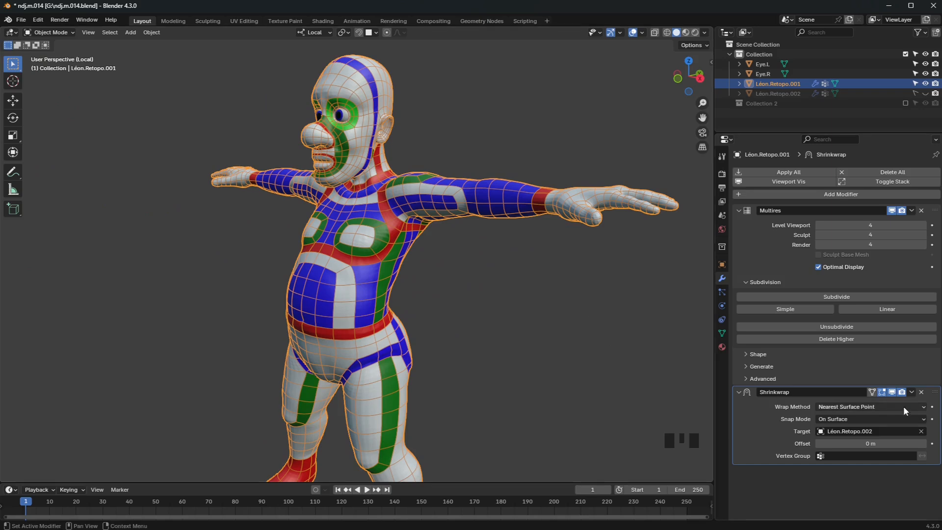
left_click(912, 392)
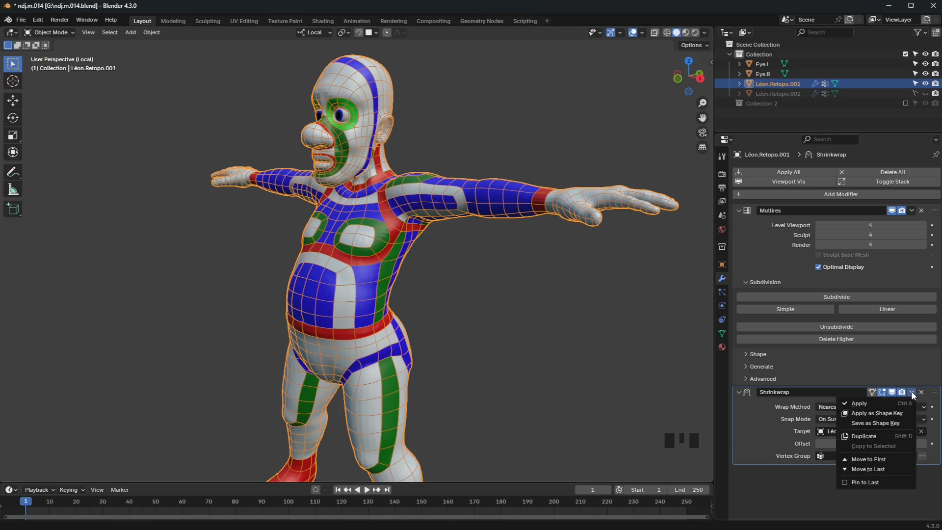
left_click(869, 403)
double_click(788, 93)
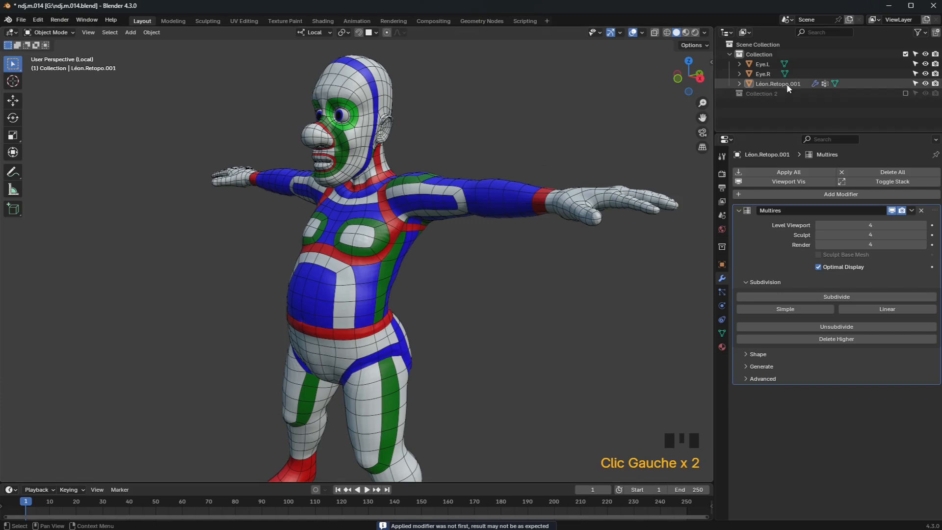
left_click(762, 91)
Select the character mesh, check its face up close, and switch it to Sculpt Mode.
middle_click_drag(414, 158, 359, 324)
left_click(321, 212)
scroll(362, 186, "up", 3)
scroll(358, 323, "up", 3)
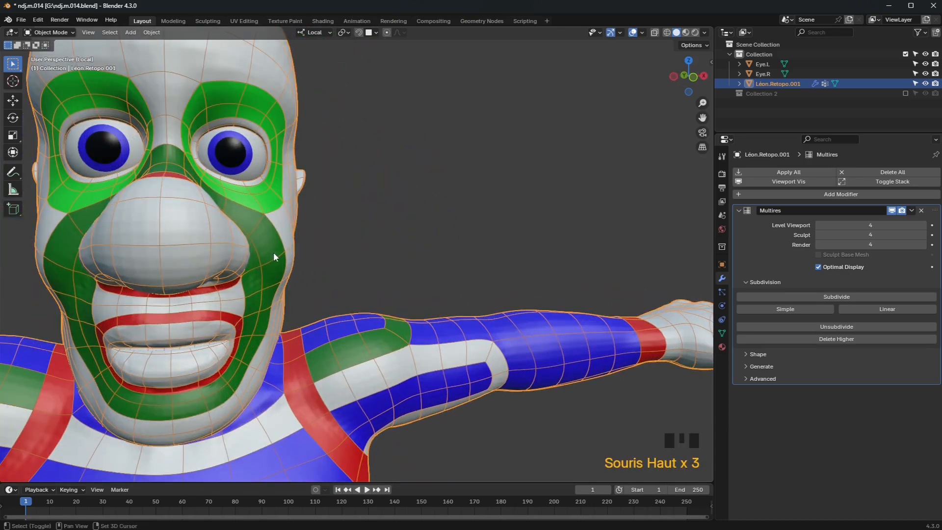
middle_click_drag(274, 256, 428, 287, "shift")
scroll(422, 243, "up", 2)
middle_click_drag(422, 243, 566, 247)
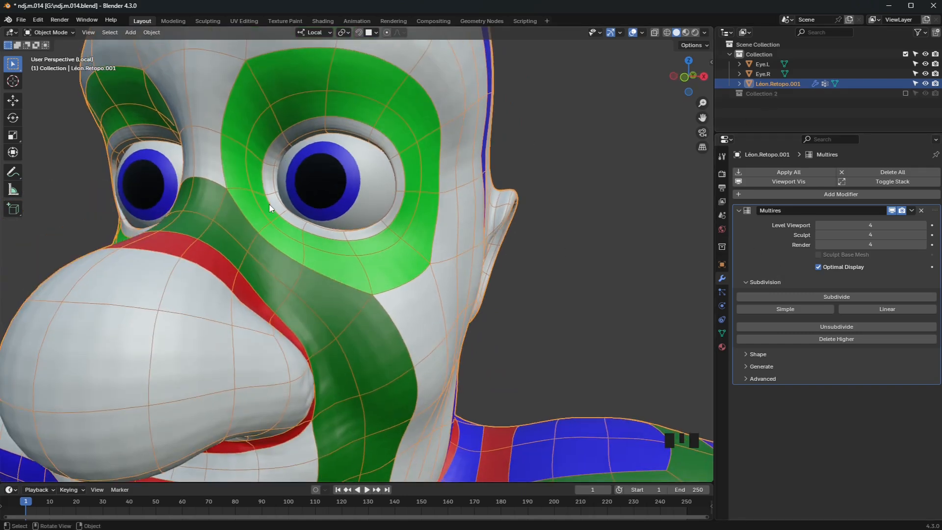
key("ctrl+Tab")
left_click(274, 274)
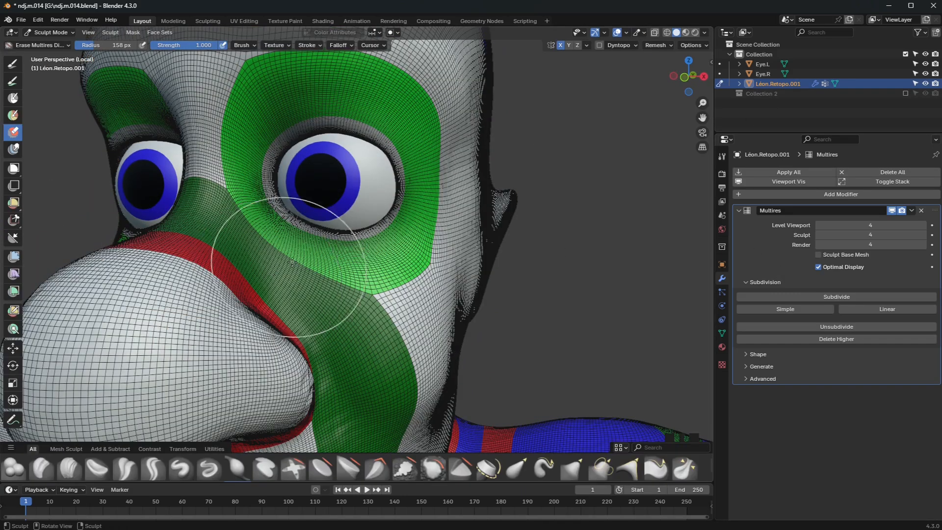
middle_click_drag(332, 227, 395, 233)
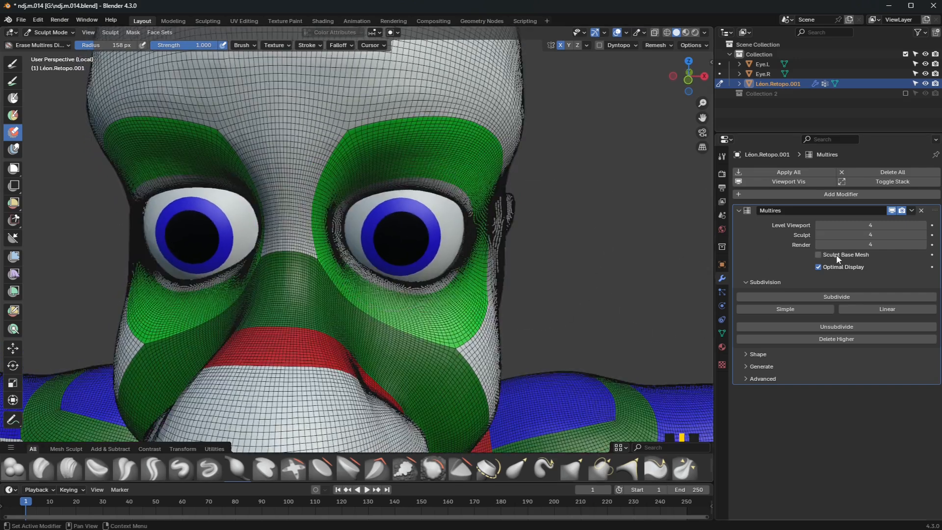
Enable Sculpt Base Mesh on the Multires modifier and adjust the outer eyelid corner with the Grab brush.
left_click(818, 255)
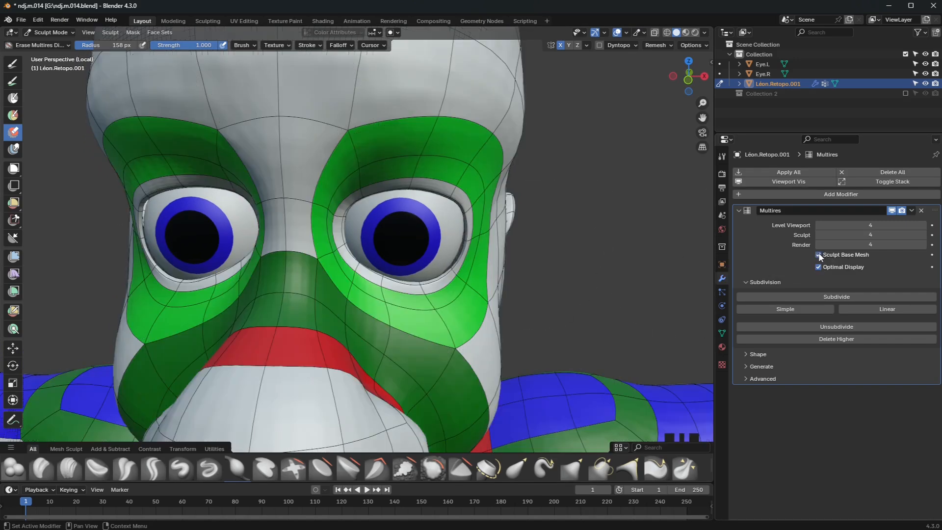
middle_click_drag(568, 231, 560, 256)
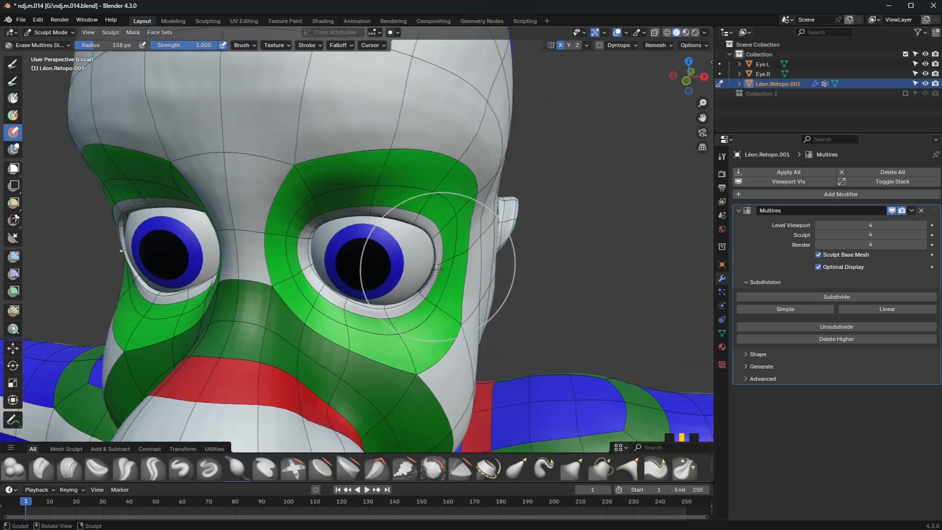
middle_click_drag(441, 272, 446, 271)
scroll(445, 271, "up", 7)
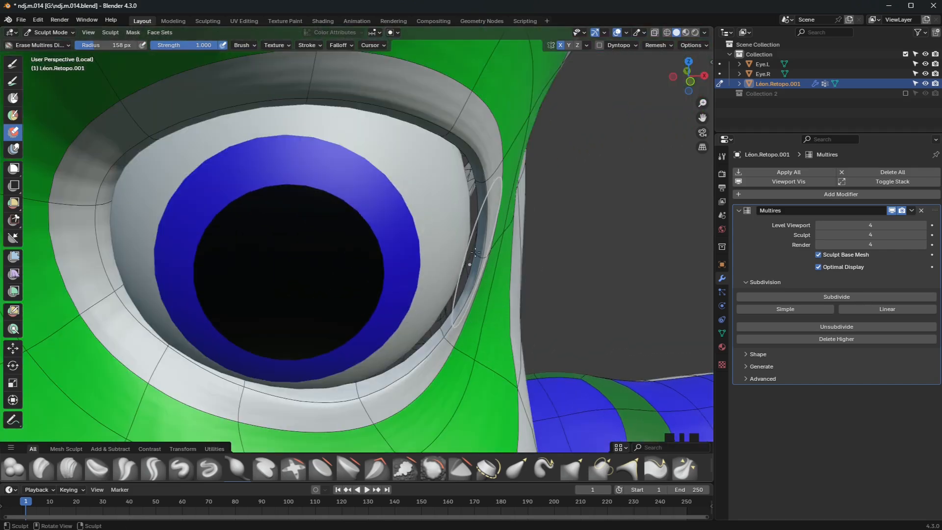
key("g")
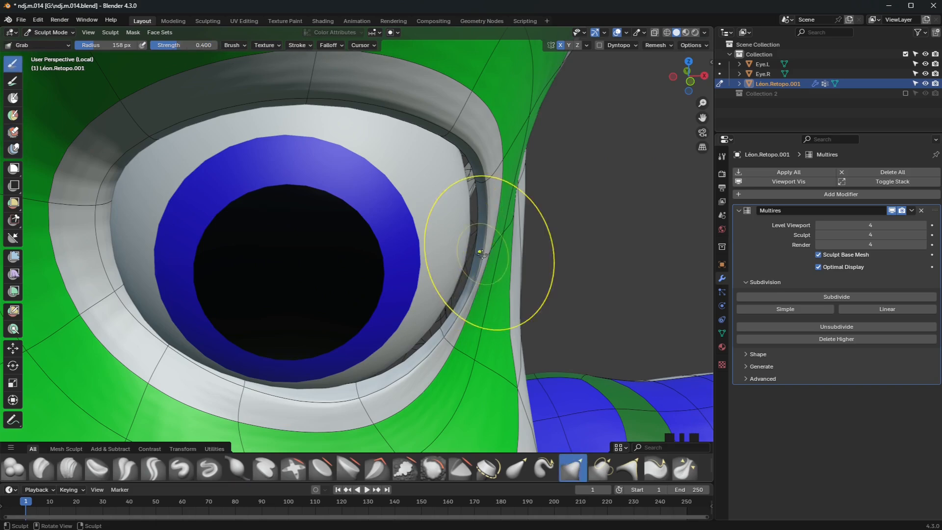
mouse_move(480, 255)
left_mouse_down()
mouse_move(446, 255)
mouse_move(461, 185)
mouse_move(469, 196)
mouse_move(449, 188)
mouse_move(459, 183)
left_mouse_up()
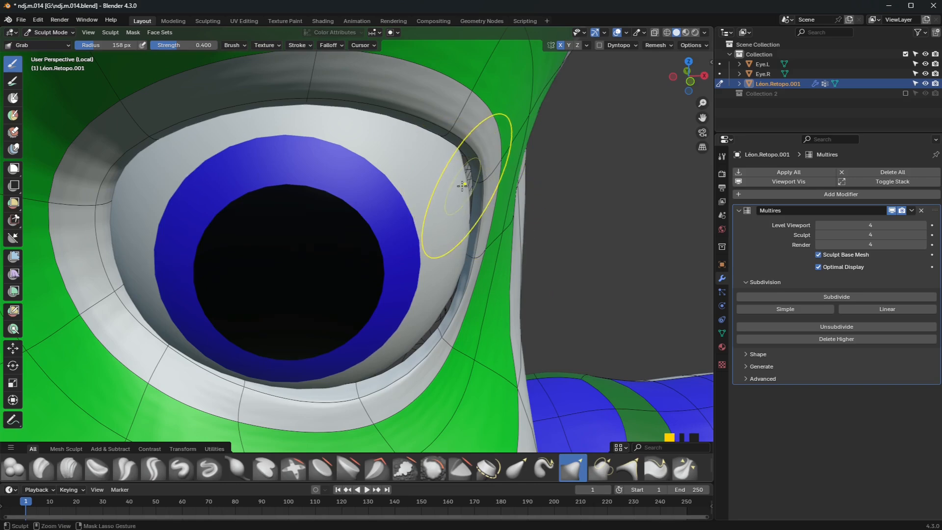
middle_click_drag(476, 189, 476, 182)
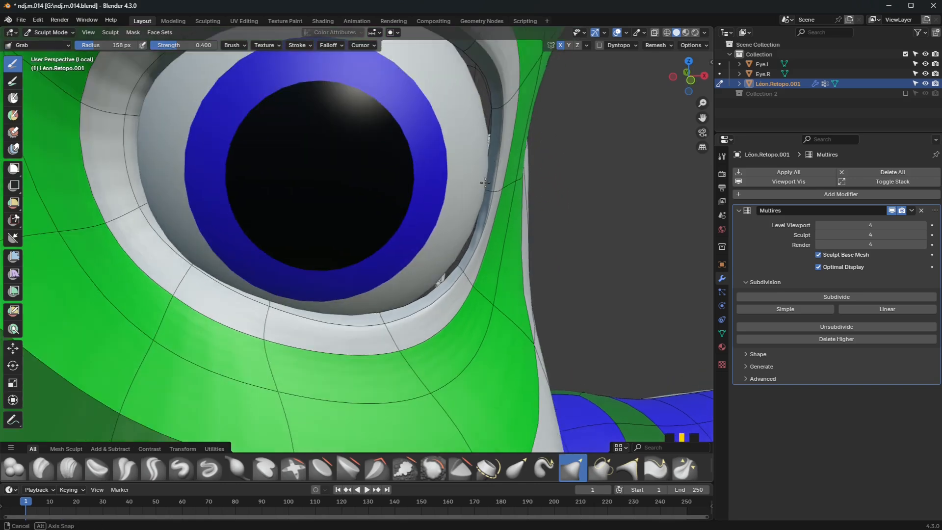
scroll(474, 197, "down", 1)
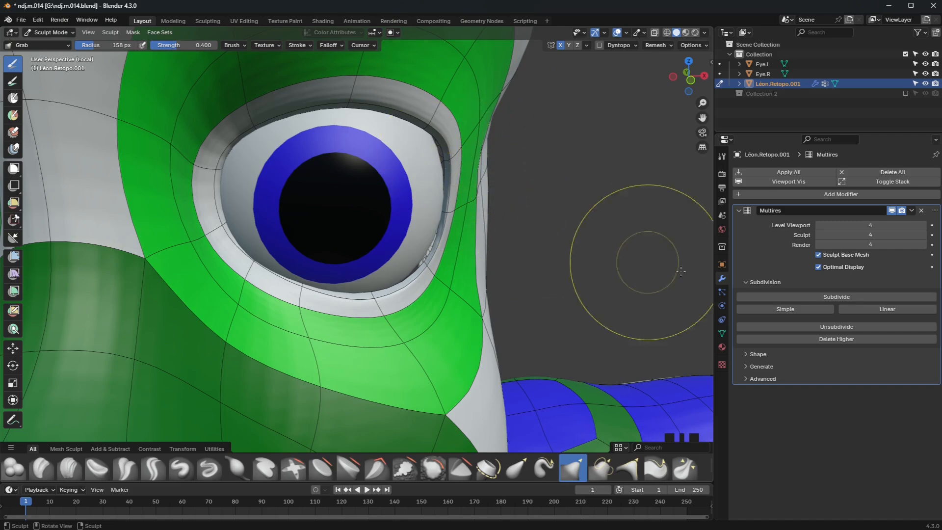
Disable Sculpt Base Mesh and lower the Multires sculpt level to 1.
left_click(818, 255)
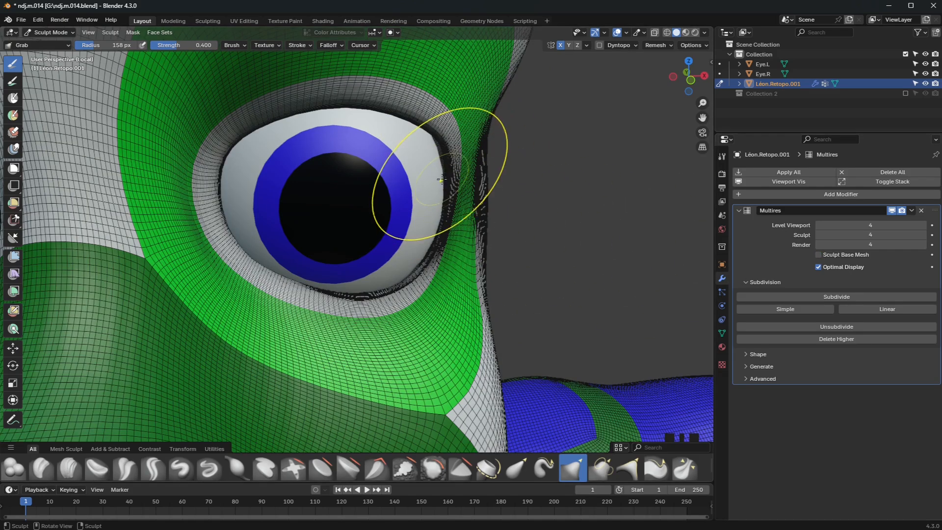
middle_click_drag(441, 183, 431, 181)
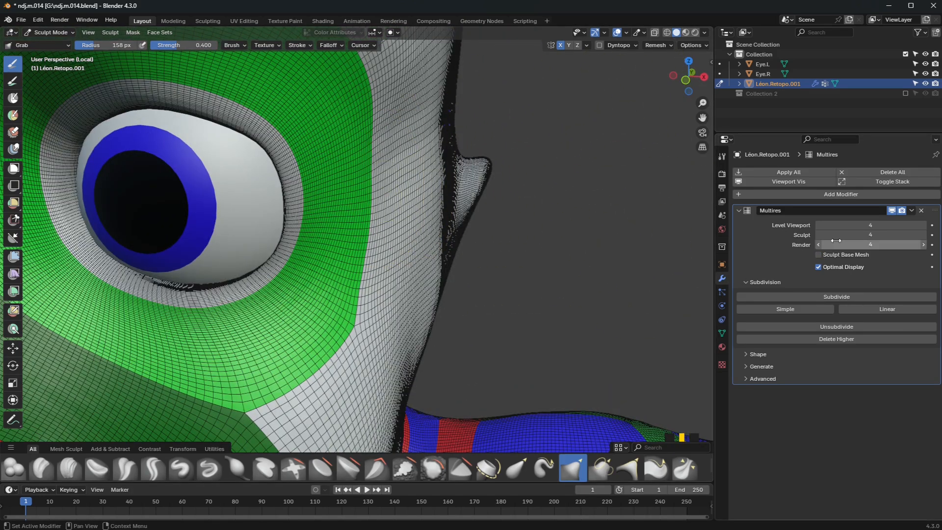
left_click(818, 235)
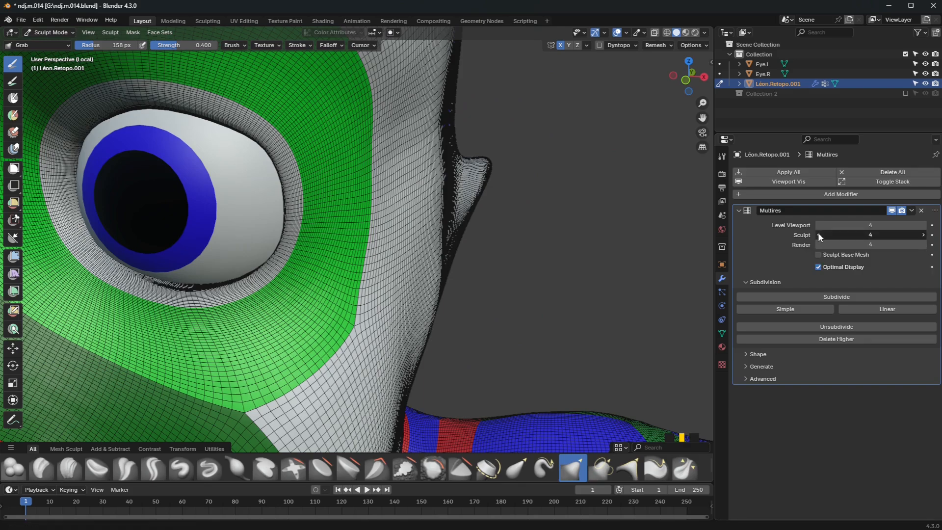
left_click(818, 235)
mouse_move(519, 255)
middle_mouse_down()
mouse_move(542, 262)
mouse_move(547, 252)
middle_mouse_up()
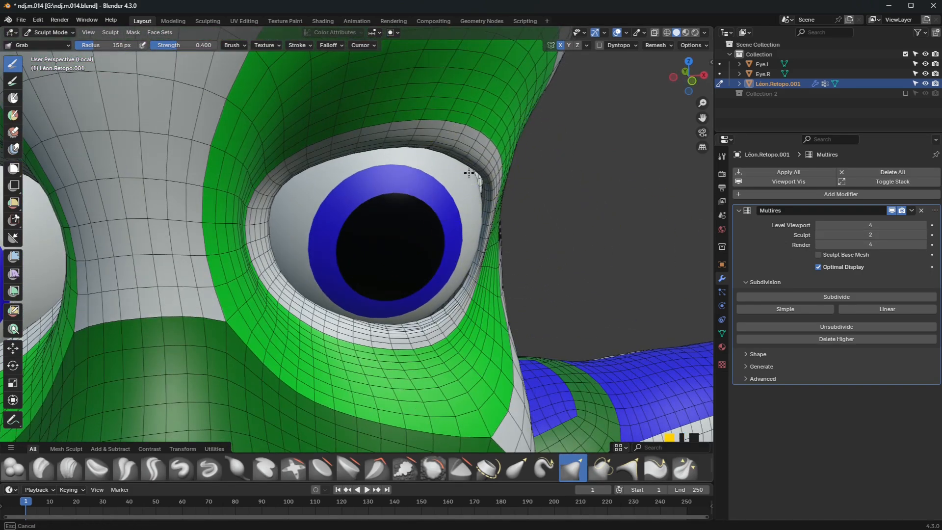
scroll(436, 153, "down", 4)
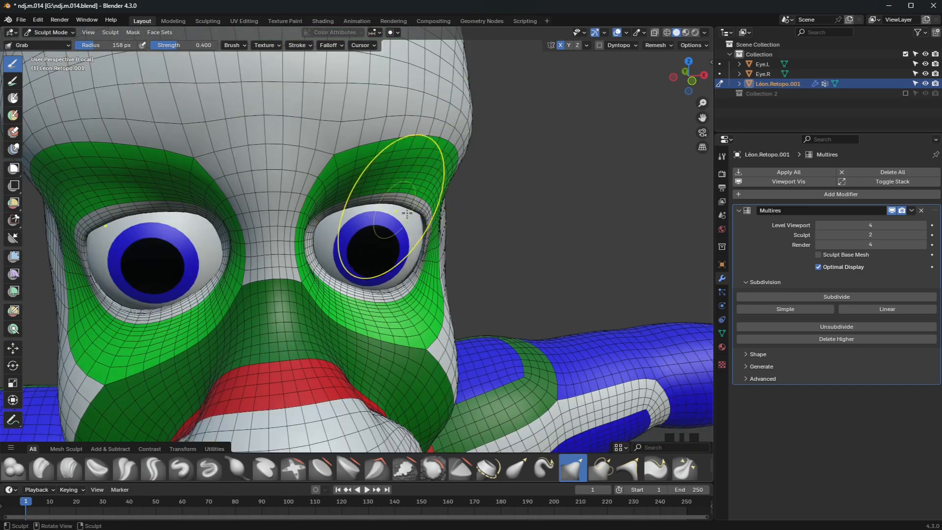
left_click(818, 234)
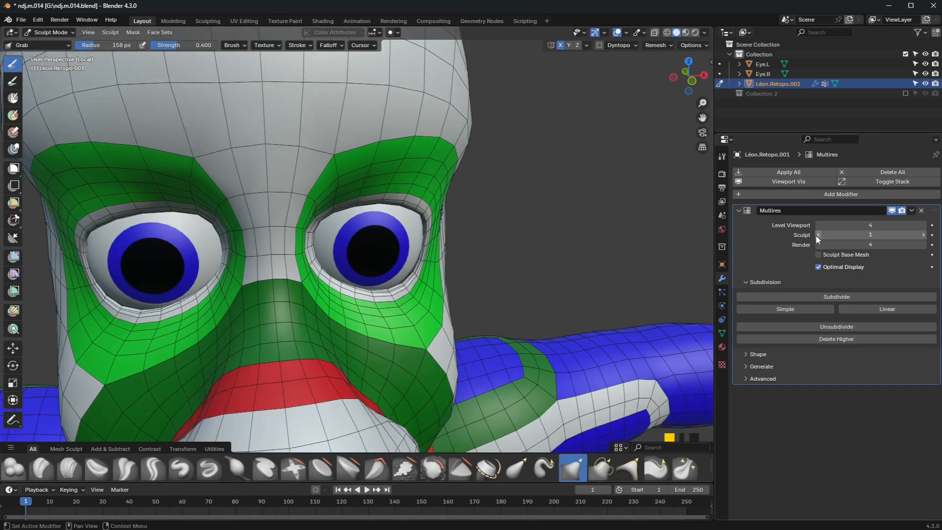
Pull the upper outer eyelid corner in toward the eyeball with the Grab brush.
scroll(540, 240, "up", 3)
scroll(412, 300, "up", 4)
mouse_move(444, 278)
middle_mouse_down()
mouse_move(432, 300)
mouse_move(455, 320)
middle_mouse_up()
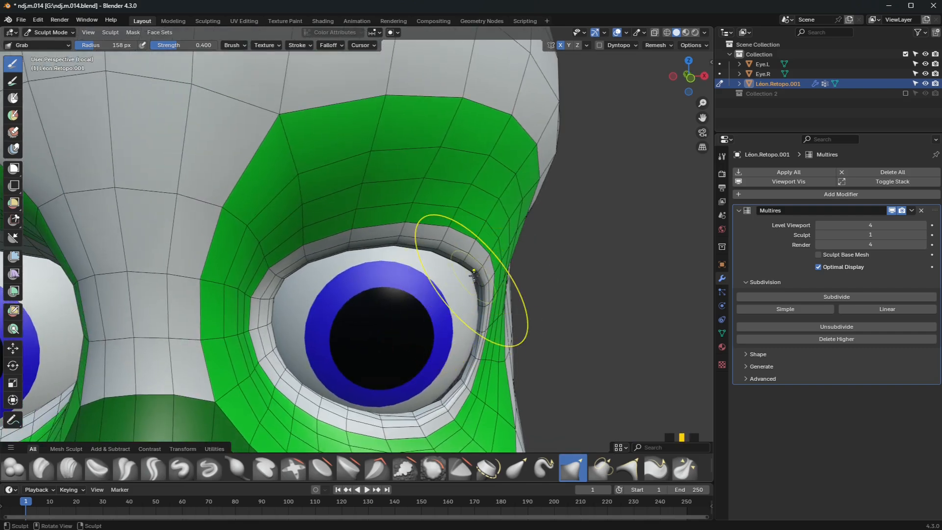
left_click_drag(475, 280, 452, 294)
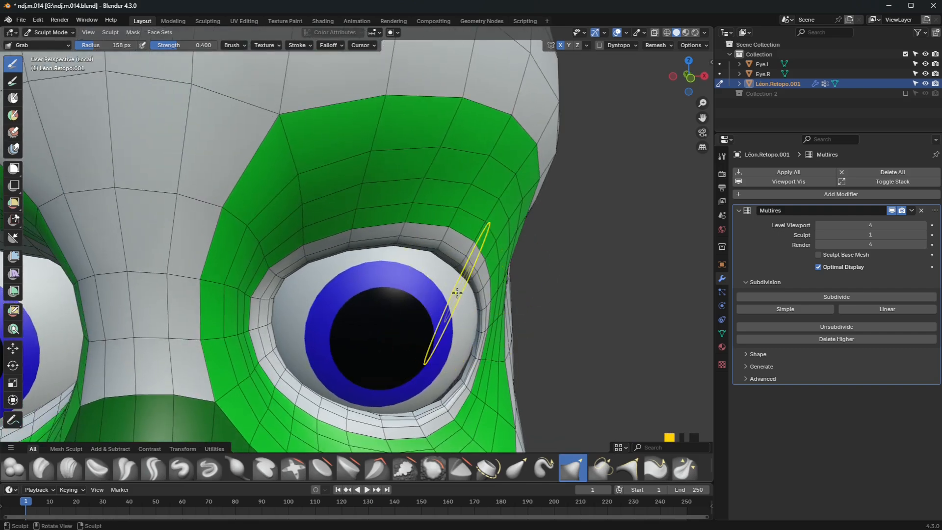
Reshape the upper and lower eyelid rims with the Grab brush so they follow the eyeball.
middle_click_drag(452, 295, 427, 275)
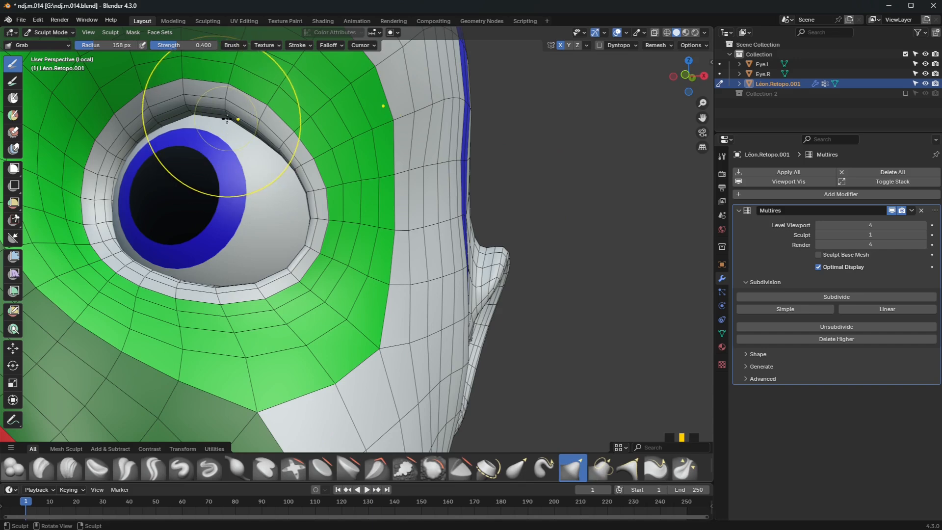
left_click_drag(227, 119, 233, 139)
mouse_move(188, 113)
left_mouse_down()
mouse_move(200, 126)
mouse_move(184, 124)
left_mouse_up()
middle_click_drag(184, 124, 203, 134)
mouse_move(203, 170)
middle_mouse_down()
mouse_move(214, 194)
mouse_move(96, 348)
middle_mouse_up()
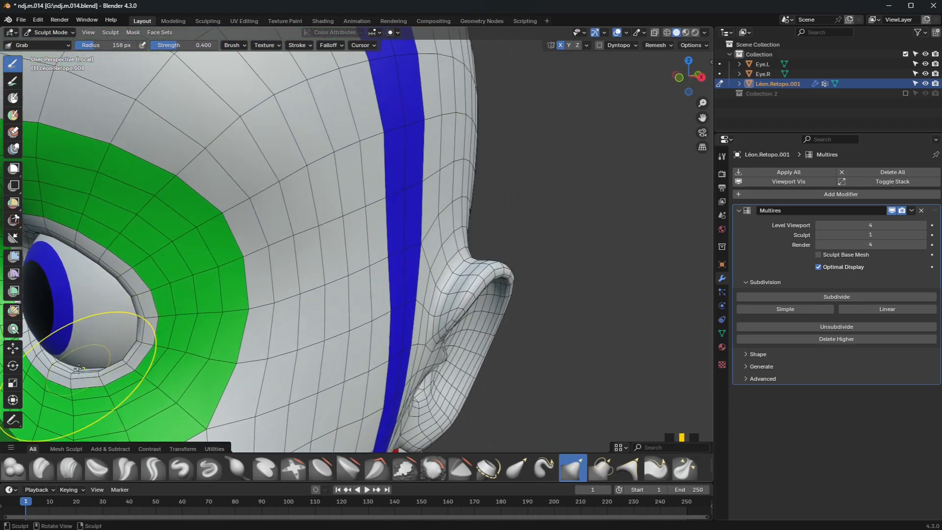
left_click_drag(94, 353, 93, 359)
middle_click_drag(93, 359, 125, 355)
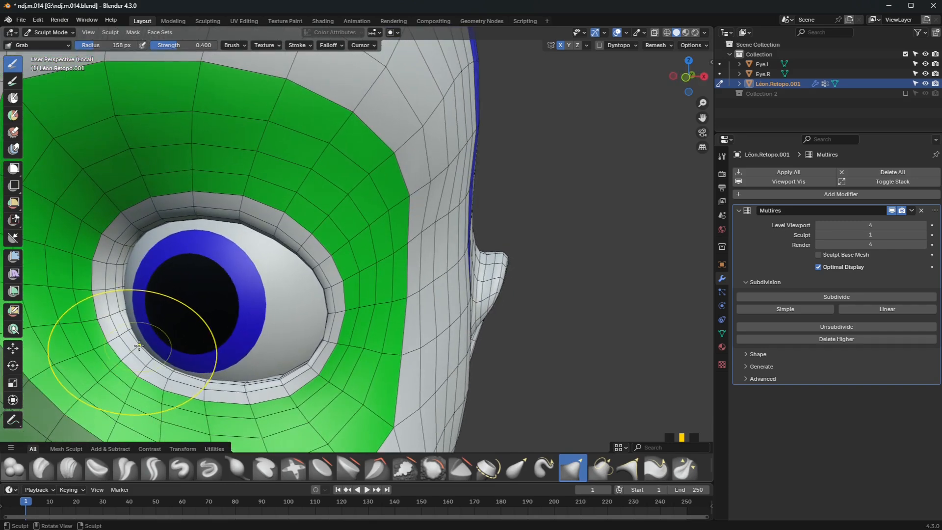
scroll(113, 367, "down", 3)
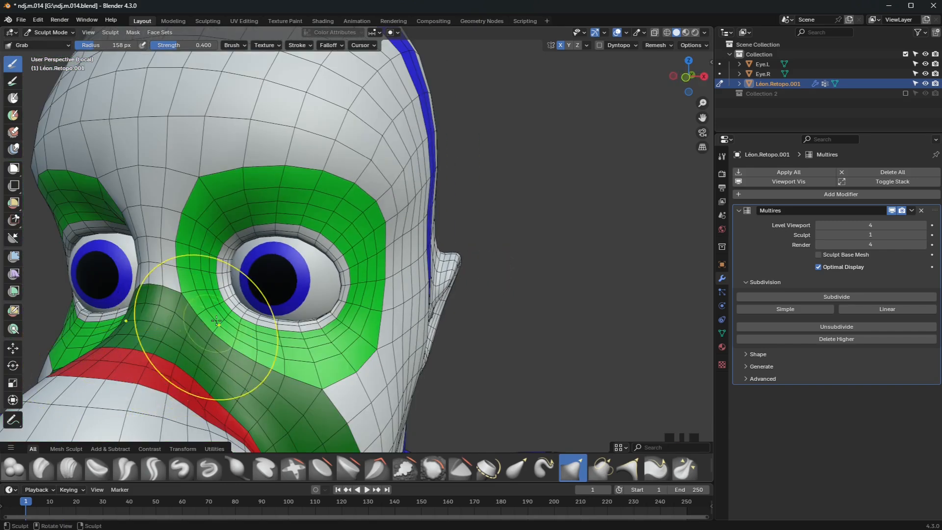
Adjust the inner corner and lower inner rim of the eyelid around the eyeball with the Grab brush.
mouse_move(221, 316)
left_mouse_down()
mouse_move(206, 327)
mouse_move(220, 325)
left_mouse_up()
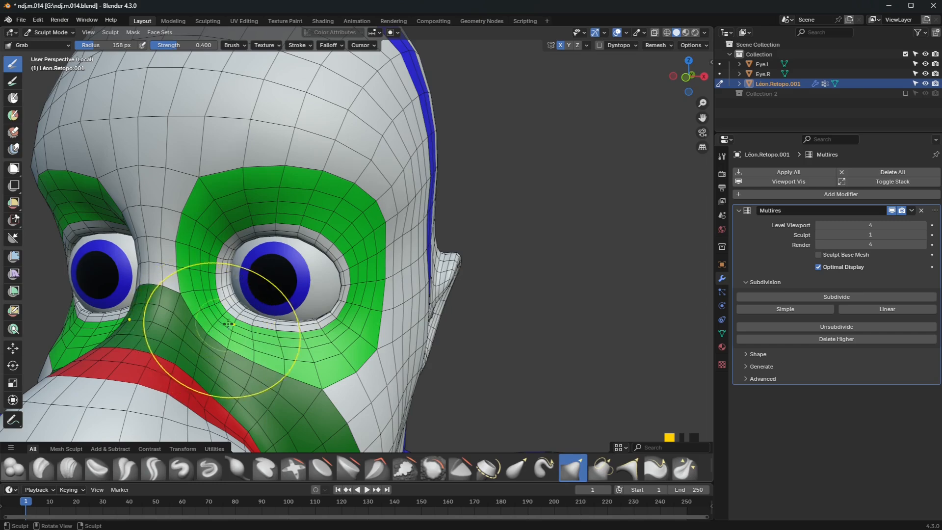
left_click_drag(251, 298, 243, 302)
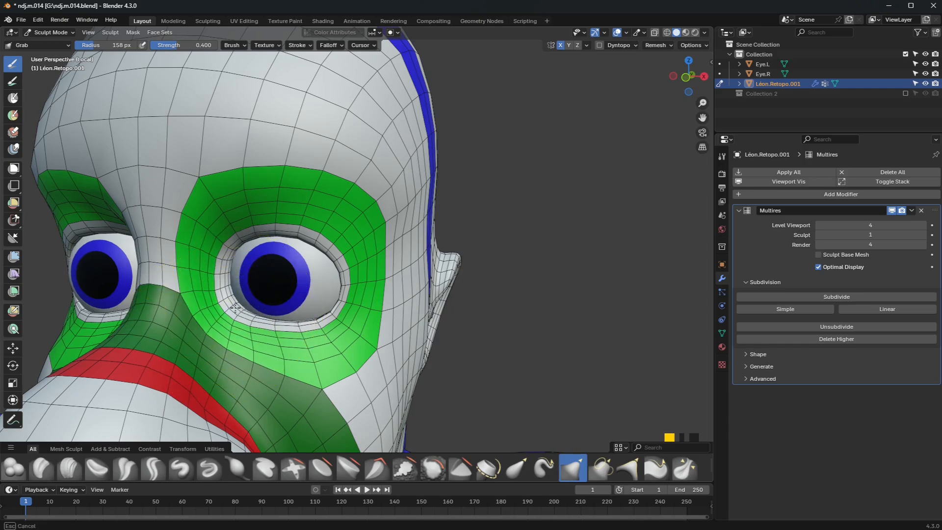
scroll(235, 309, "up", 4)
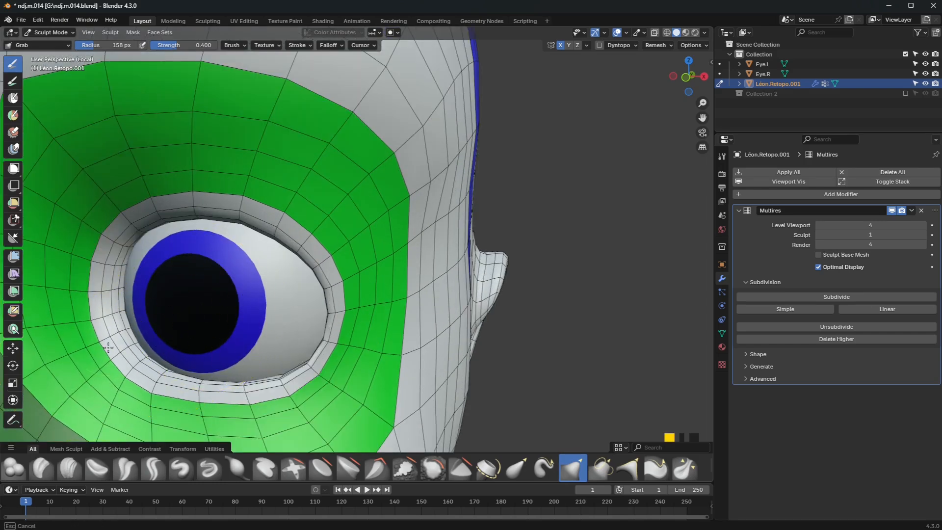
left_click_drag(108, 348, 98, 339)
mouse_move(93, 335)
middle_mouse_down()
mouse_move(148, 321)
mouse_move(178, 327)
mouse_move(168, 324)
middle_mouse_up()
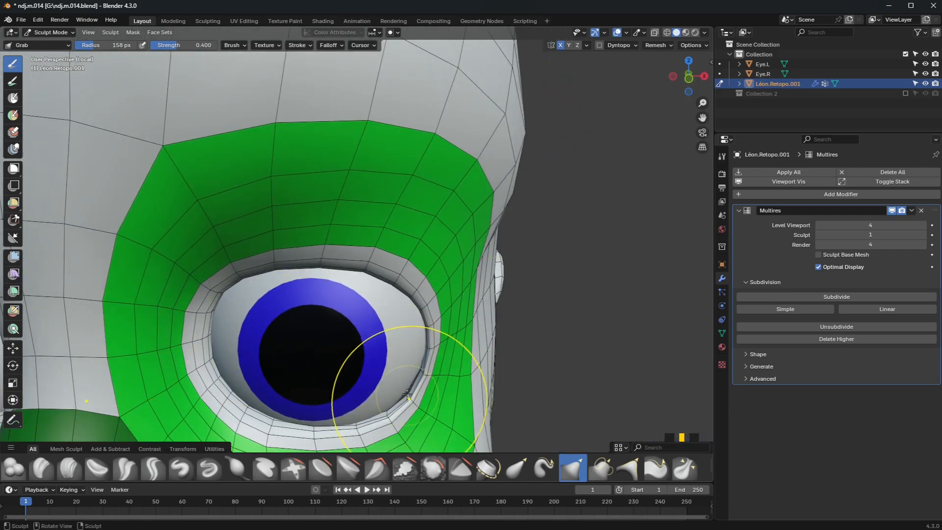
Pull the lower outer eyelid rim and the inner eye corner closer to the eyeball with the Grab brush.
left_click_drag(408, 394, 397, 386)
middle_click_drag(396, 384, 388, 366)
mouse_move(385, 305)
middle_mouse_down()
mouse_move(326, 311)
mouse_move(125, 255)
middle_mouse_up()
left_click_drag(83, 317, 78, 309)
middle_click_drag(79, 309, 179, 295)
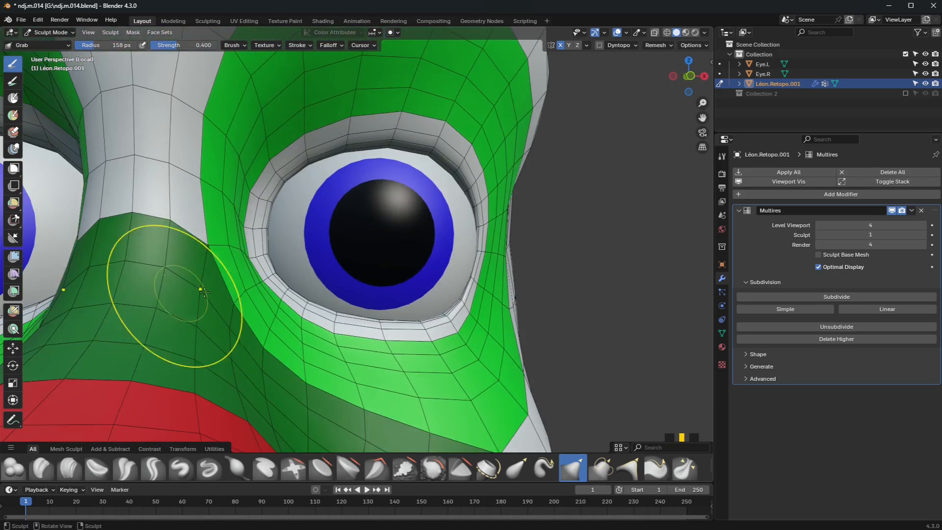
Widen the outer eye corner and even out the lower and upper eyelid rims with the Grab brush.
mouse_move(366, 287)
middle_mouse_down()
mouse_move(318, 284)
mouse_move(311, 293)
middle_mouse_up()
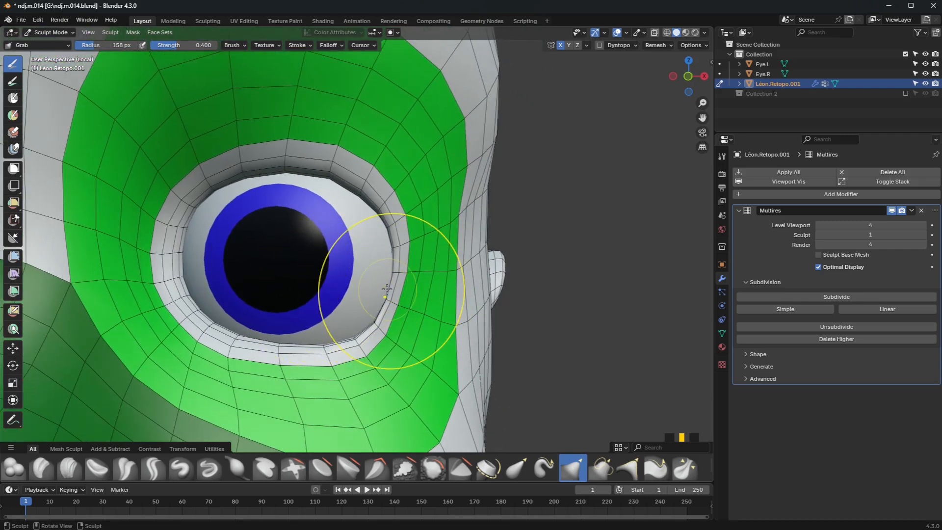
mouse_move(385, 289)
left_mouse_down()
mouse_move(390, 272)
mouse_move(412, 278)
left_mouse_up()
left_click_drag(382, 326, 387, 330)
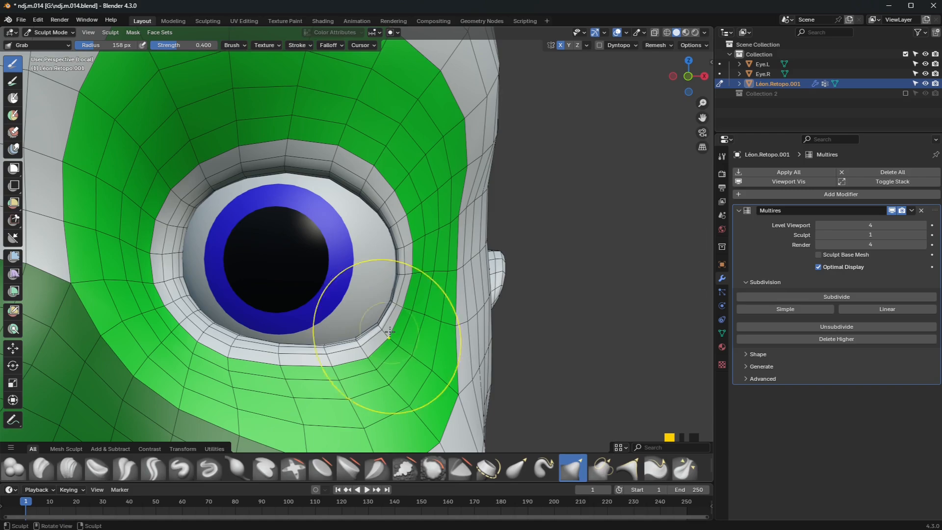
left_click_drag(251, 348, 233, 343)
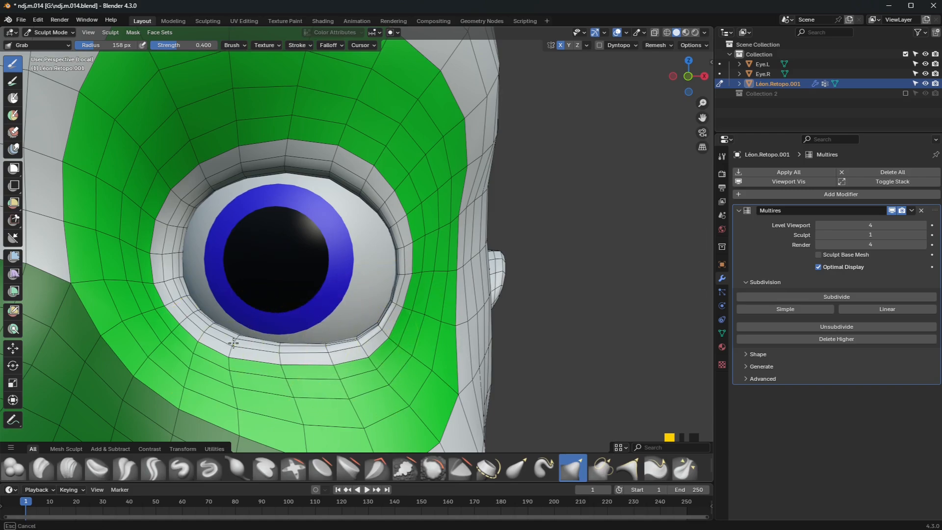
left_click_drag(232, 175, 234, 180)
mouse_move(234, 180)
middle_mouse_down()
mouse_move(189, 189)
mouse_move(265, 217)
mouse_move(285, 202)
mouse_move(262, 203)
middle_mouse_up()
scroll(239, 206, "down", 3)
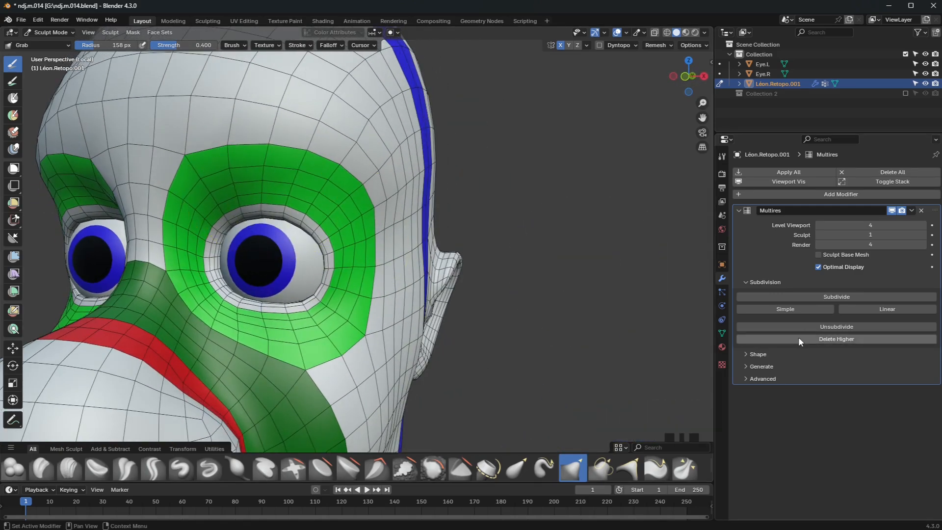
Expand the Shape options of the Multires modifier.
left_click(746, 366)
left_click(745, 366)
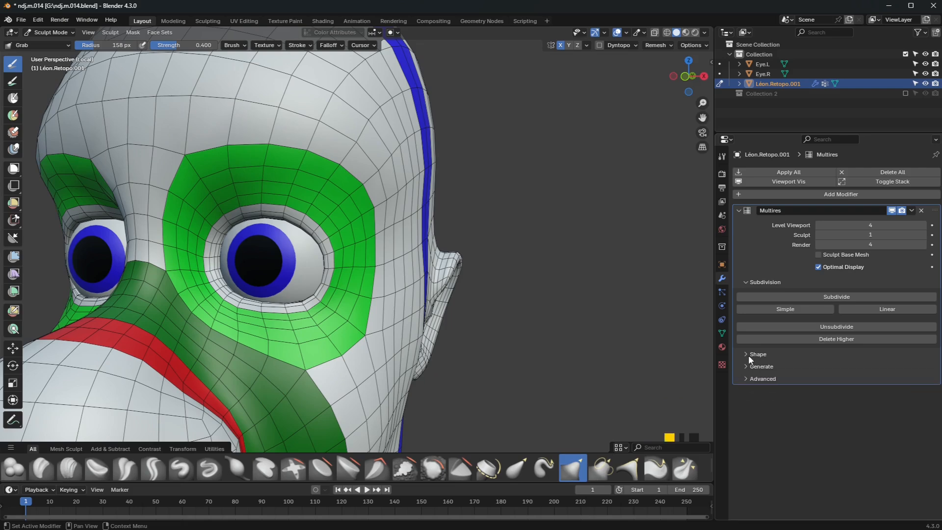
left_click(749, 355)
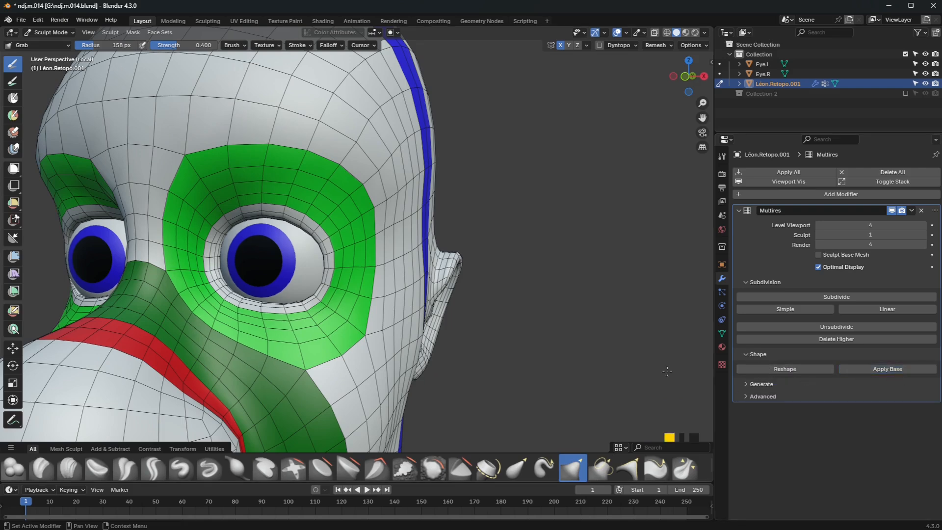
Examine the whole character from a distance, then the head and torso from the front.
middle_click_drag(246, 347, 345, 231)
scroll(290, 297, "down", 4)
scroll(291, 310, "down", 2)
scroll(345, 231, "down", 7)
middle_click_drag(360, 365, 364, 294, "shift")
scroll(361, 270, "up", 4)
middle_click_drag(357, 249, 380, 245)
middle_click_drag(399, 107, 418, 240, "shift")
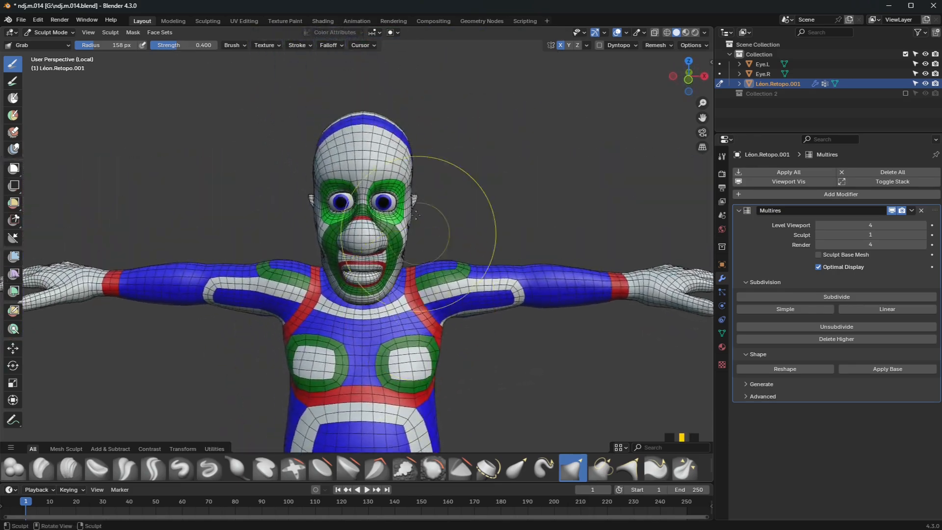
Push the outer eye corner outward and reshape the lower inner eyelid rim with the Grab brush from the front.
scroll(416, 214, "up", 6)
scroll(421, 192, "up", 3)
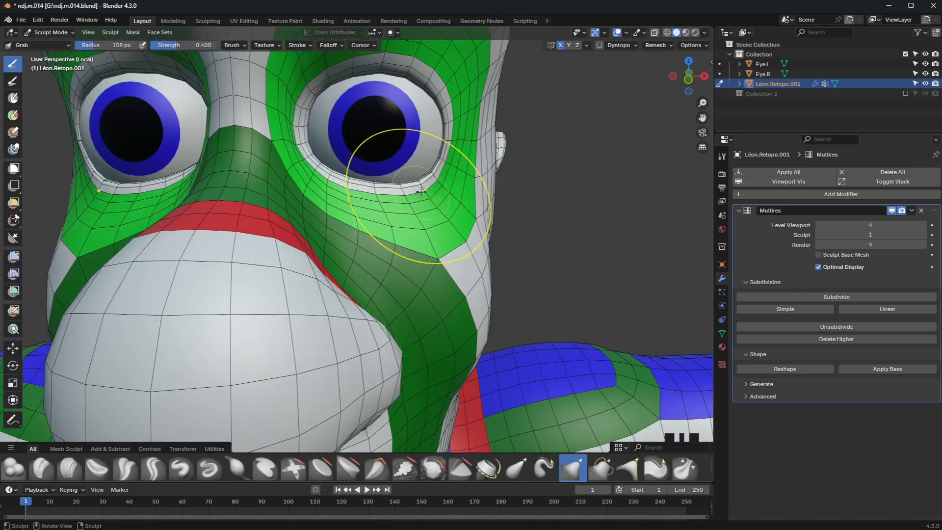
left_click_drag(440, 156, 449, 156)
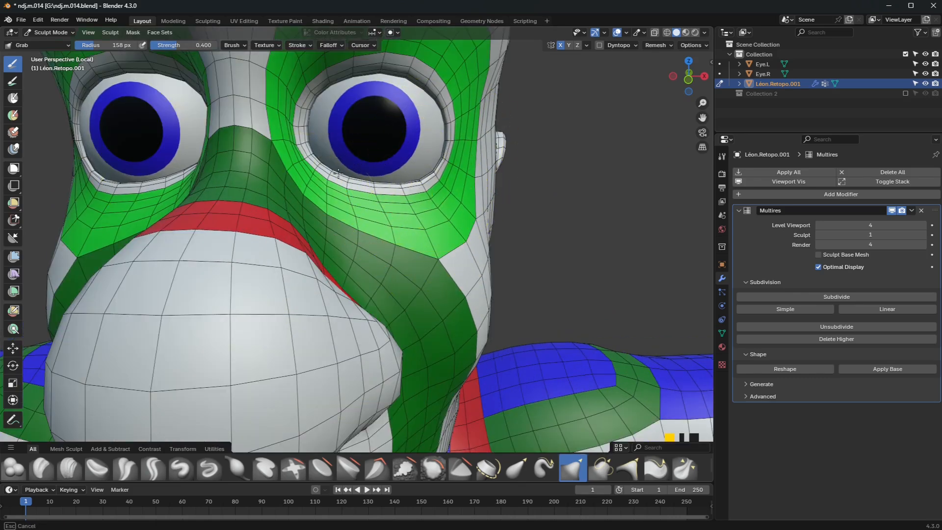
left_click_drag(338, 173, 326, 179)
Adjust the lower eyelid from the side with the Grab brush and check the eye's fit from several angles.
middle_click_drag(422, 179, 541, 195)
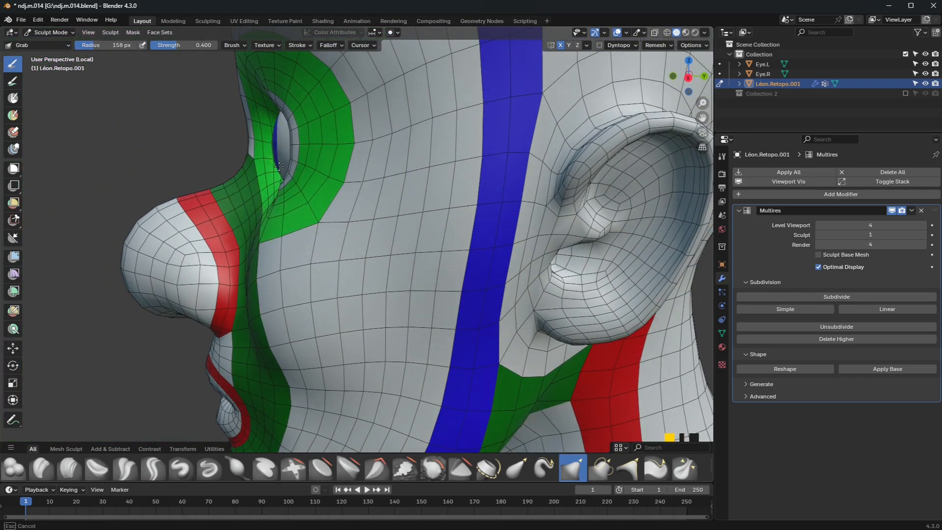
left_click_drag(278, 166, 276, 169)
middle_click_drag(277, 170, 358, 181)
mouse_move(616, 179)
middle_mouse_down()
mouse_move(614, 164)
mouse_move(559, 204)
mouse_move(491, 194)
middle_mouse_up()
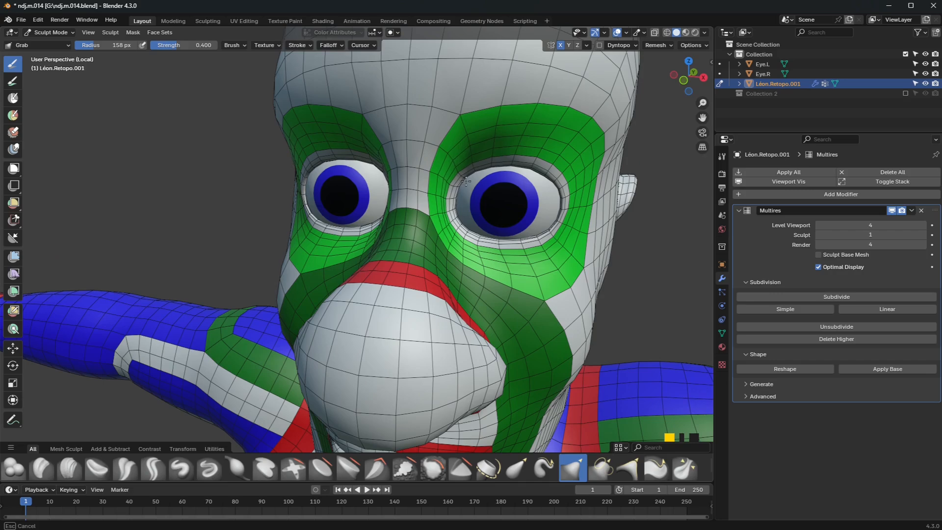
middle_click_drag(469, 183, 401, 206)
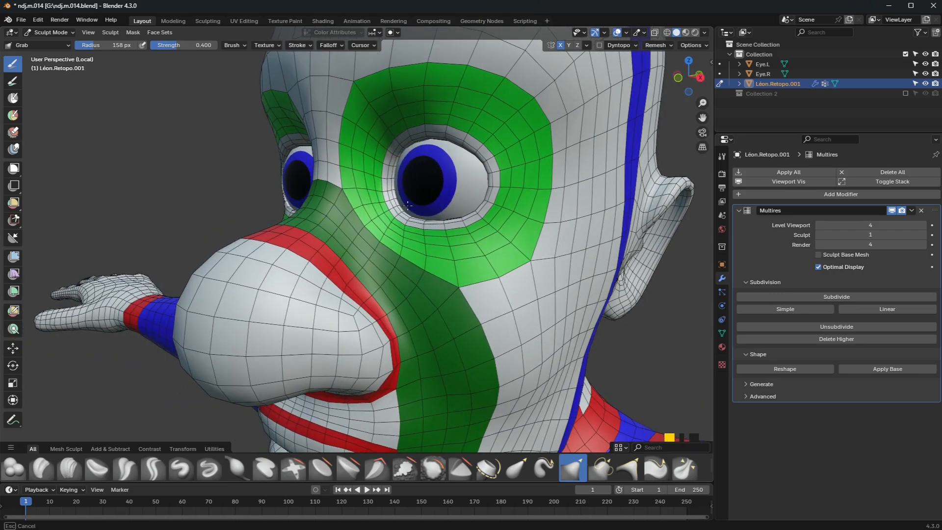
mouse_move(407, 206)
middle_mouse_down()
mouse_move(443, 202)
mouse_move(439, 210)
middle_mouse_up()
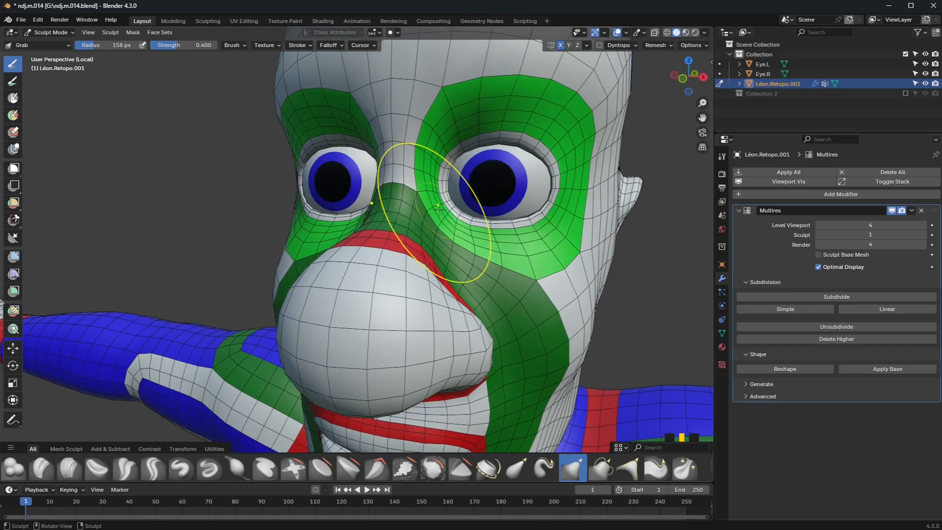
Raise the Multires sculpt level to 2 and turn off the character's wireframe viewport display.
left_click(923, 235)
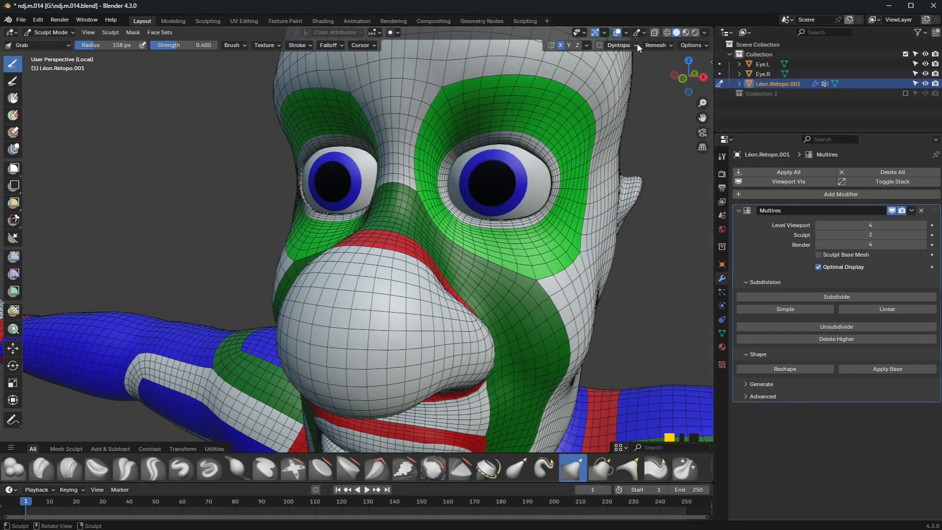
left_click(722, 264)
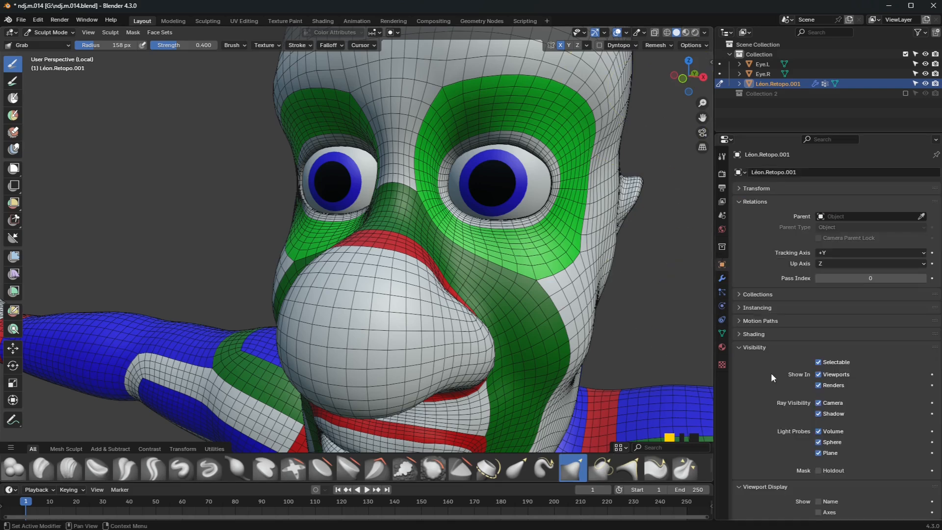
scroll(771, 417, "down", 10)
left_click(818, 393)
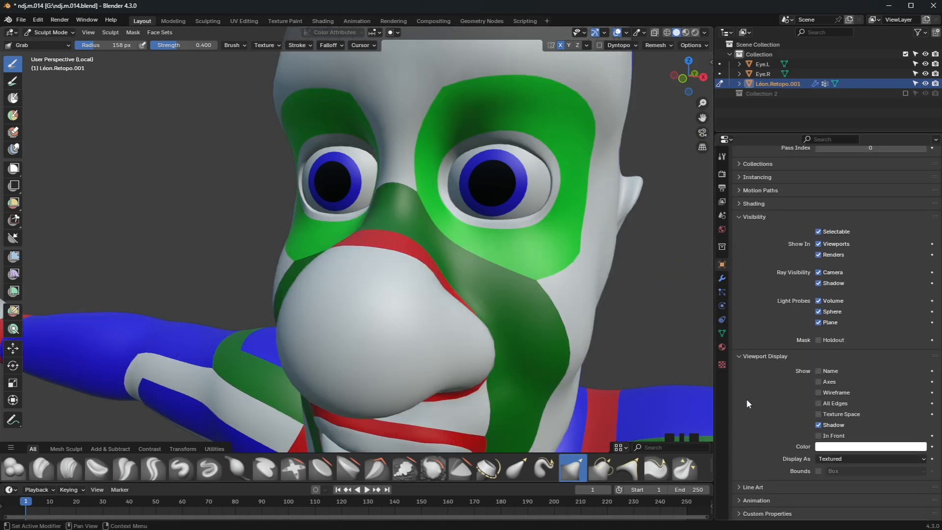
Save the project as a new incremental version.
middle_click_drag(687, 393, 632, 353)
scroll(557, 353, "down", 6)
mouse_move(586, 422)
middle_mouse_down("shift")
mouse_move(560, 301)
mouse_move(499, 313)
mouse_move(461, 358)
middle_mouse_up("shift")
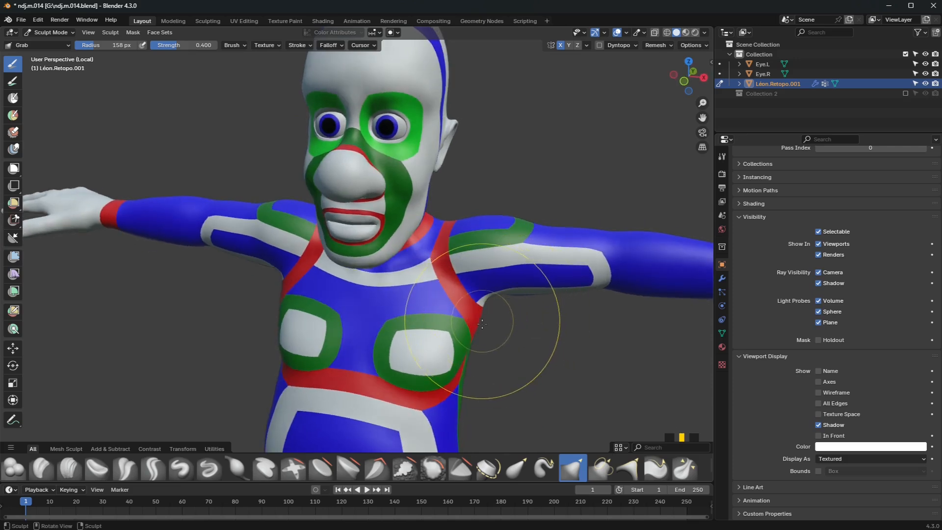
left_click(22, 22)
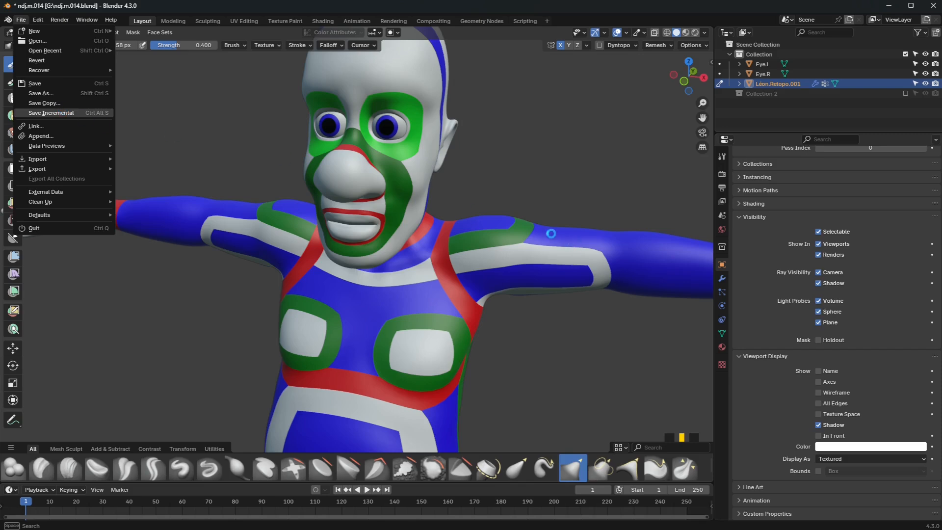
Sculpt raised folds inside the upper ear with the Draw brush at a radius of 36 px.
mouse_move(524, 229)
middle_mouse_down()
mouse_move(437, 222)
mouse_move(459, 206)
mouse_move(411, 225)
mouse_move(428, 202)
mouse_move(419, 335)
mouse_move(420, 275)
mouse_move(443, 419)
middle_mouse_up()
scroll(428, 202, "up", 4)
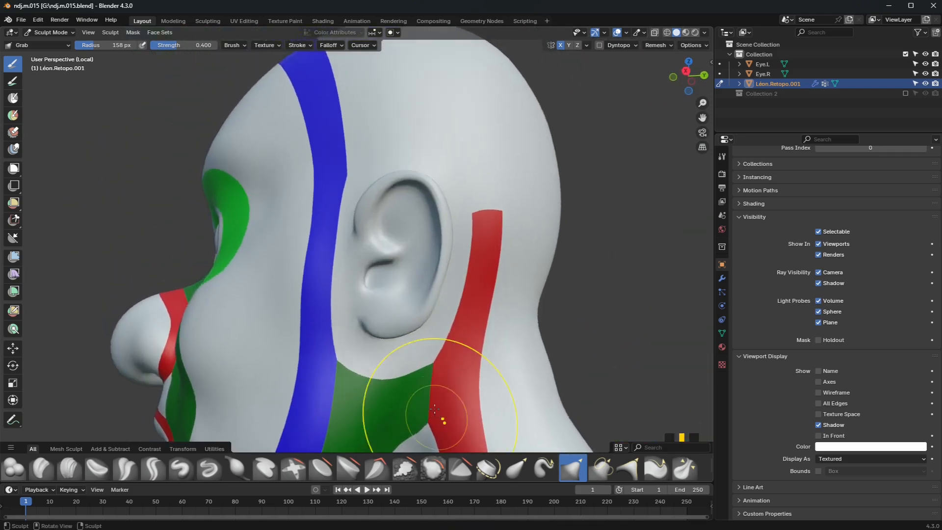
left_click(189, 471)
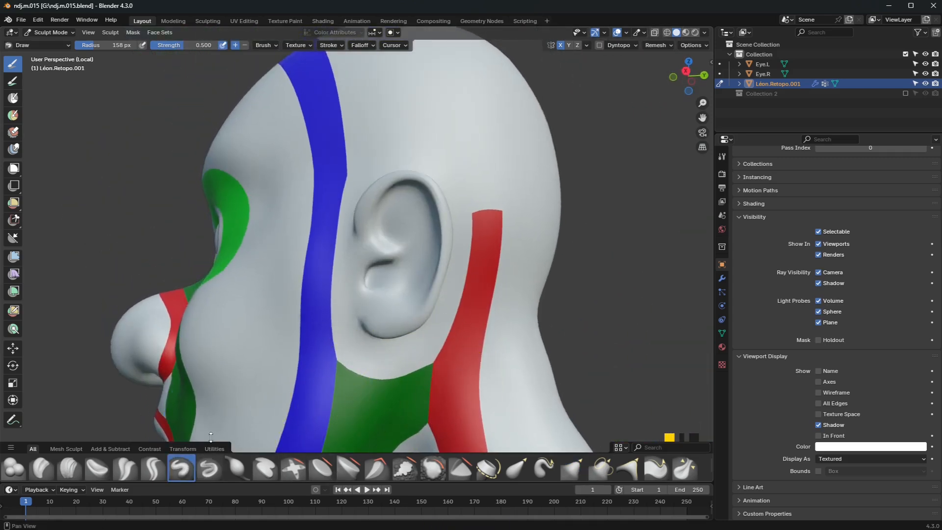
key("f")
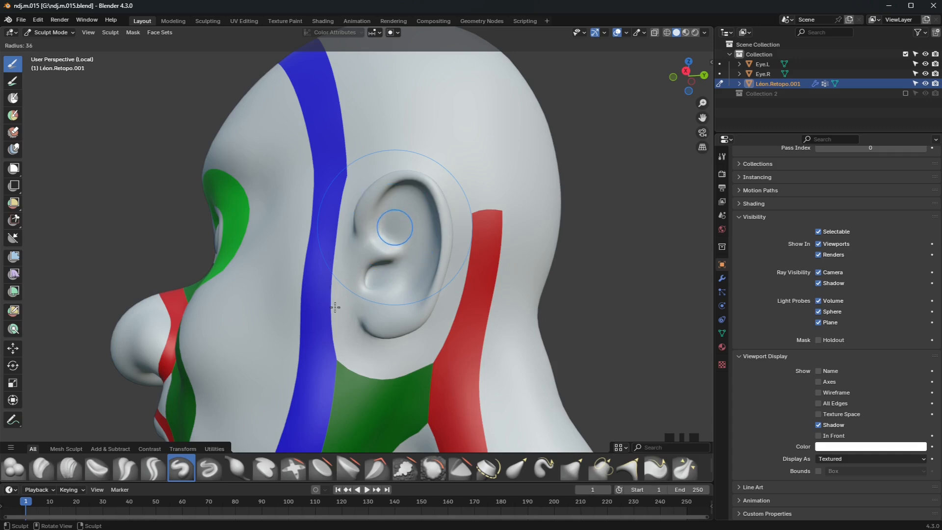
left_click(336, 307)
scroll(380, 293, "up", 2)
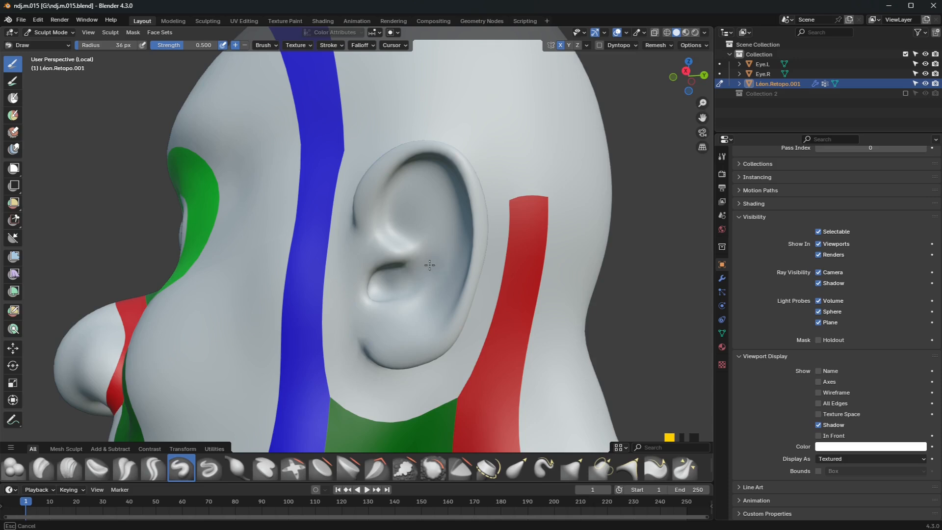
left_click_drag(398, 226, 401, 211)
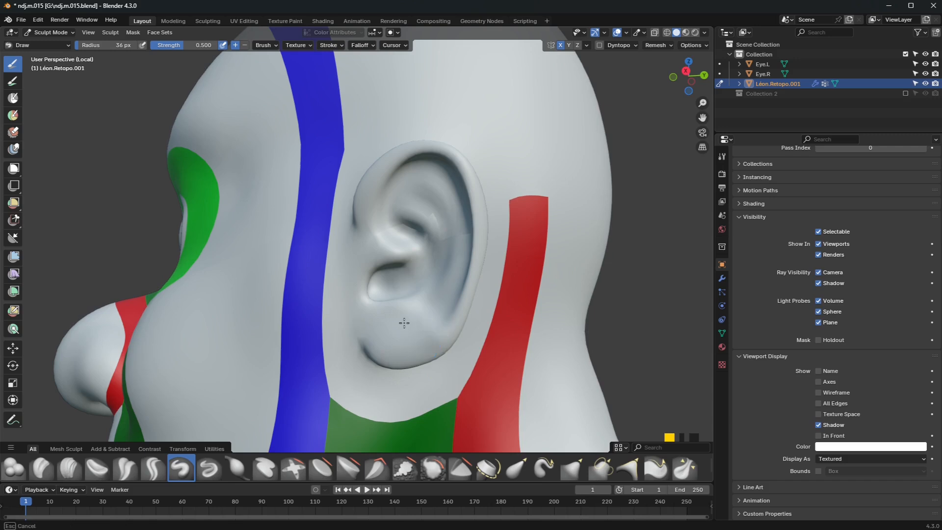
Sharpen the creases of the inner ear with the Draw Sharp brush at 36 px and check the ear's shape.
mouse_move(401, 318)
middle_mouse_down()
mouse_move(497, 317)
mouse_move(528, 289)
middle_mouse_up()
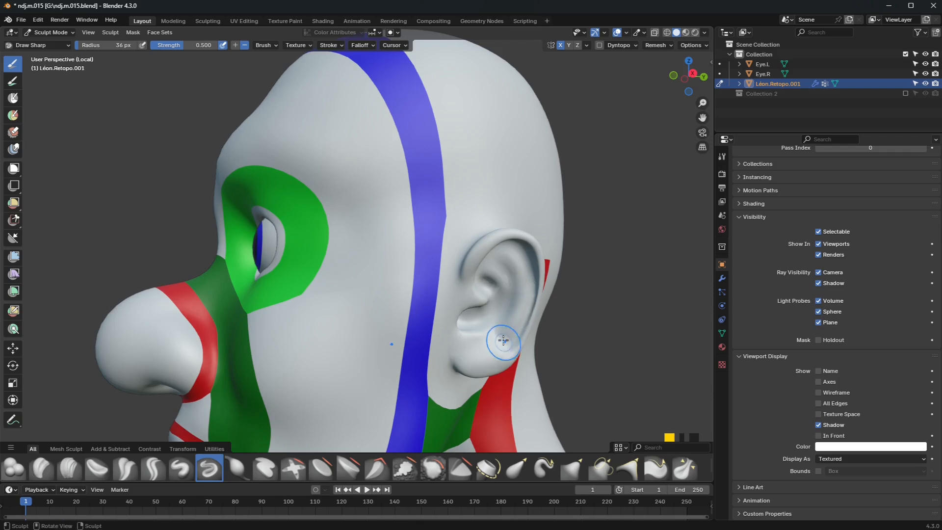
middle_click_drag(495, 325, 489, 323)
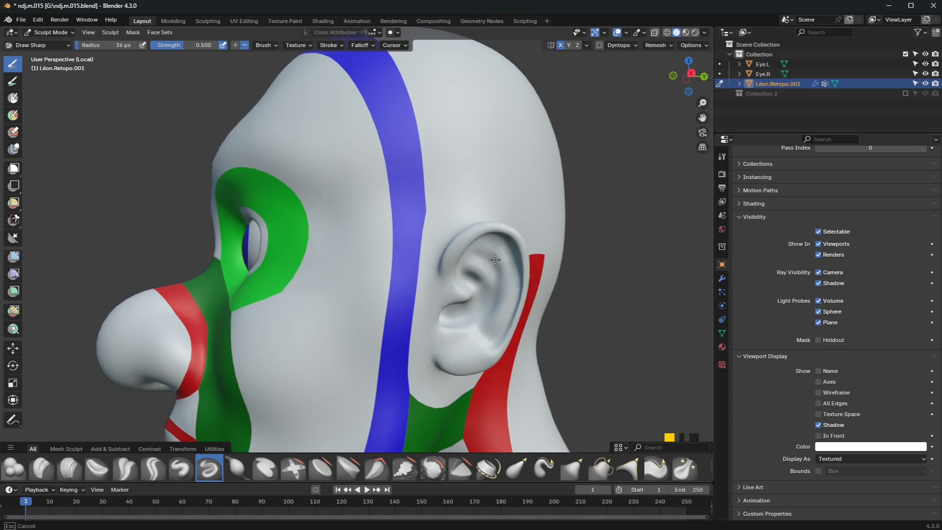
middle_click_drag(500, 292, 481, 274)
scroll(481, 278, "down", 4)
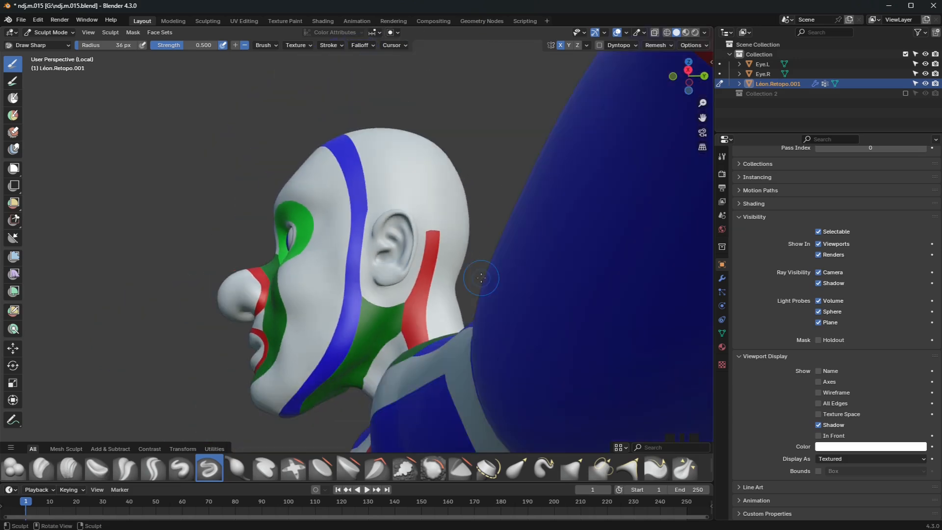
scroll(478, 299, "up", 4)
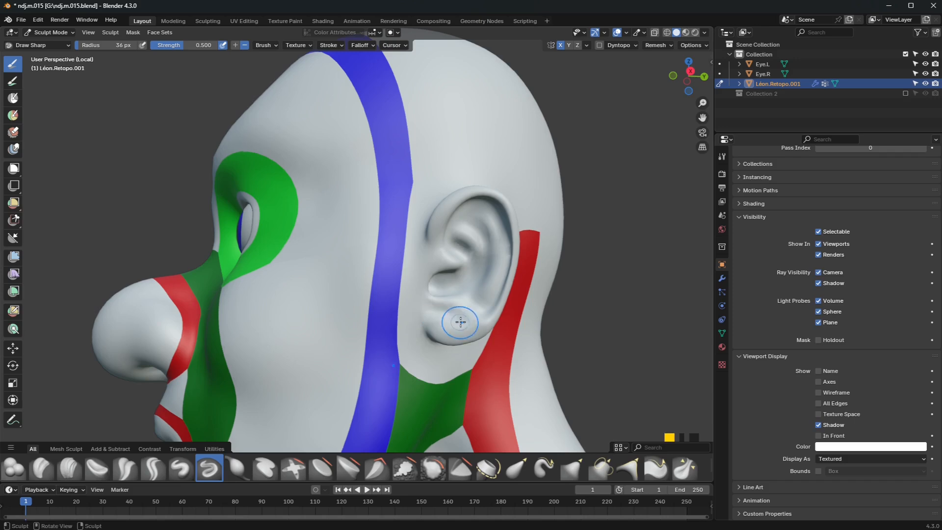
scroll(483, 338, "down", 5)
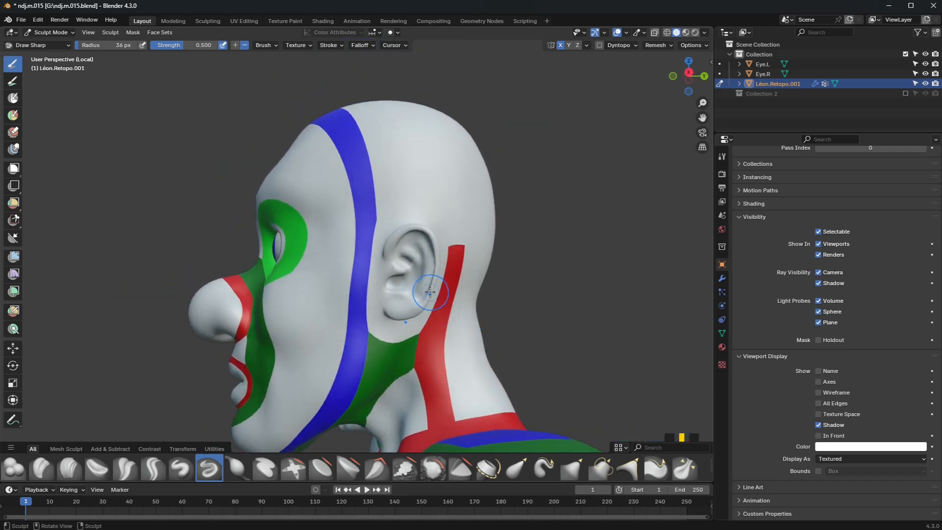
scroll(430, 292, "up", 3)
Reshape the ear's rear lower edge and inner folds with the Grab brush at a radius of 193 px.
key("g")
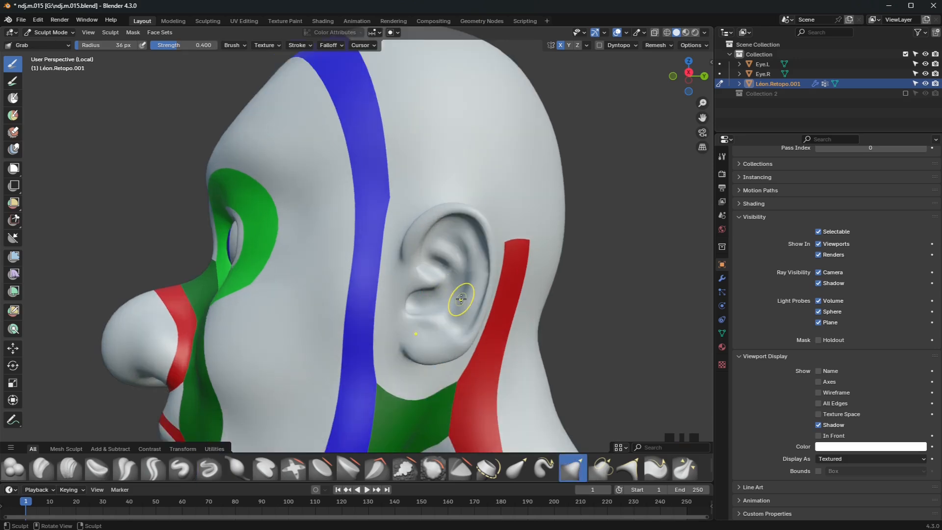
key("f")
left_click(536, 315)
middle_click_drag(536, 315, 505, 305)
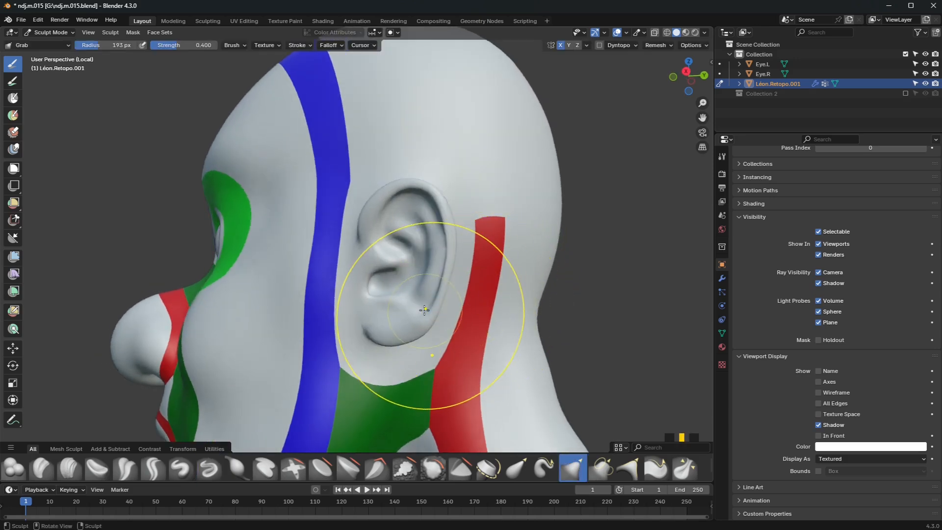
left_click_drag(424, 309, 405, 325)
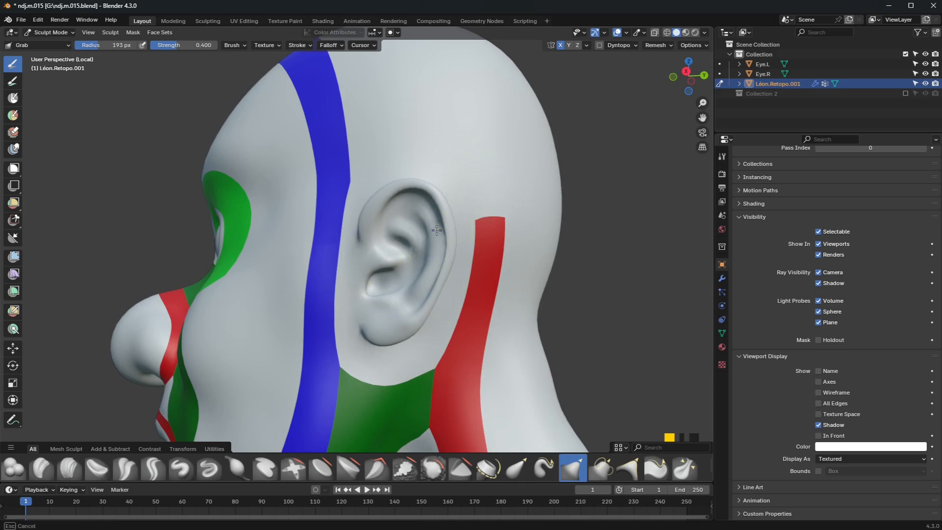
left_click_drag(391, 251, 385, 256)
middle_click_drag(385, 255, 420, 282)
scroll(406, 277, "down", 2)
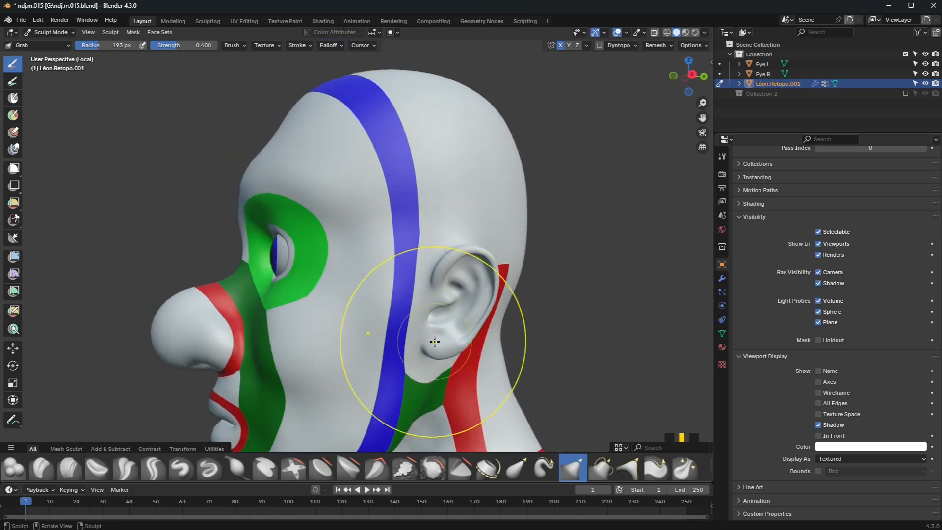
left_click(722, 279)
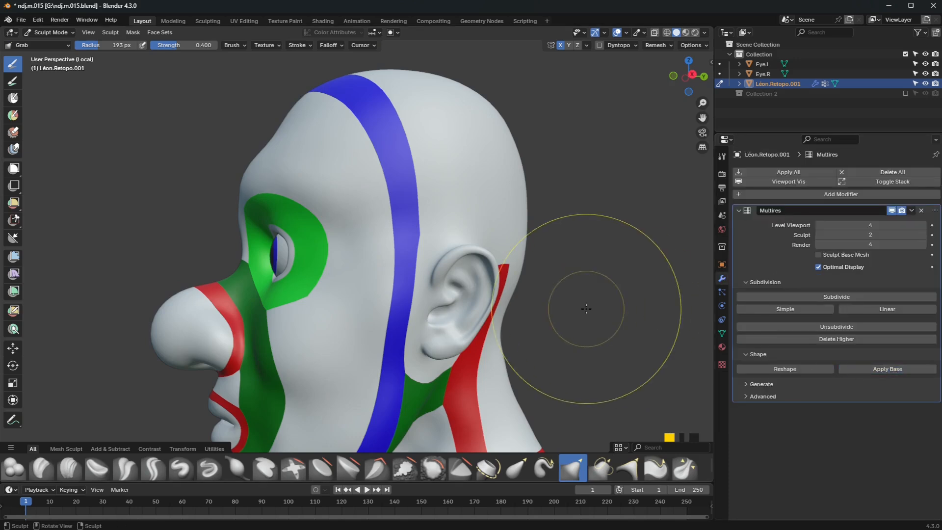
scroll(433, 324, "down", 3)
middle_click_drag(398, 323, 430, 315)
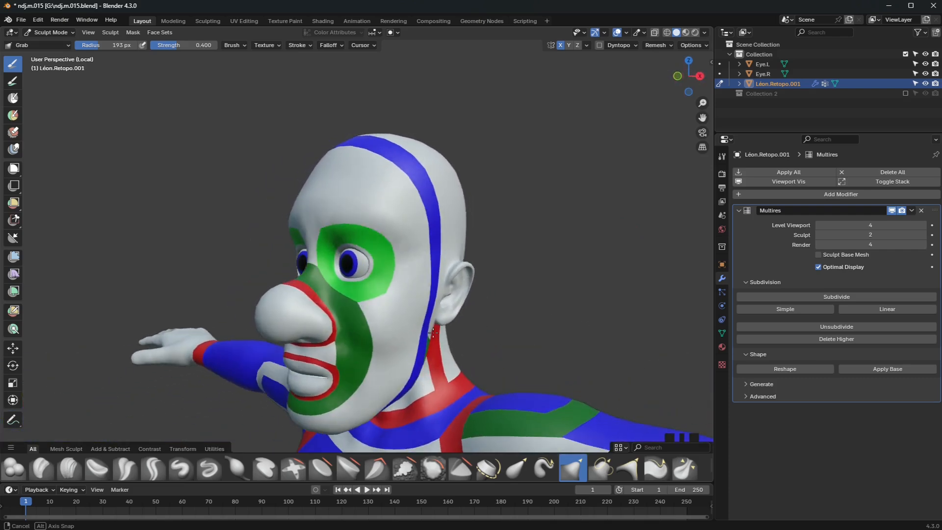
middle_click_drag(427, 348, 423, 262, "shift")
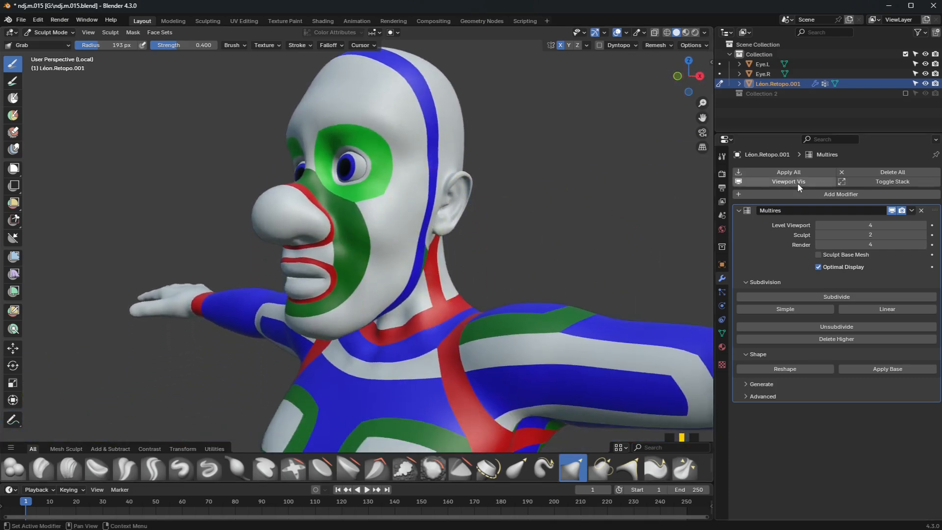
Remove all the coloured material slots, including Blanc, Vert, VertF, Rouge and Bleu, from the character.
left_click(722, 347)
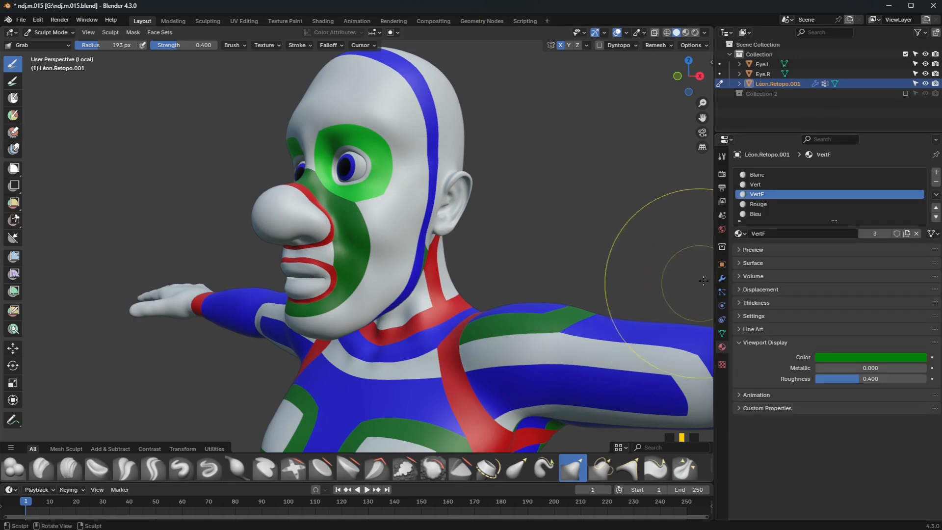
left_click(936, 182)
left_click(936, 182)
left_click(936, 182)
left_click(936, 183)
left_click(936, 182)
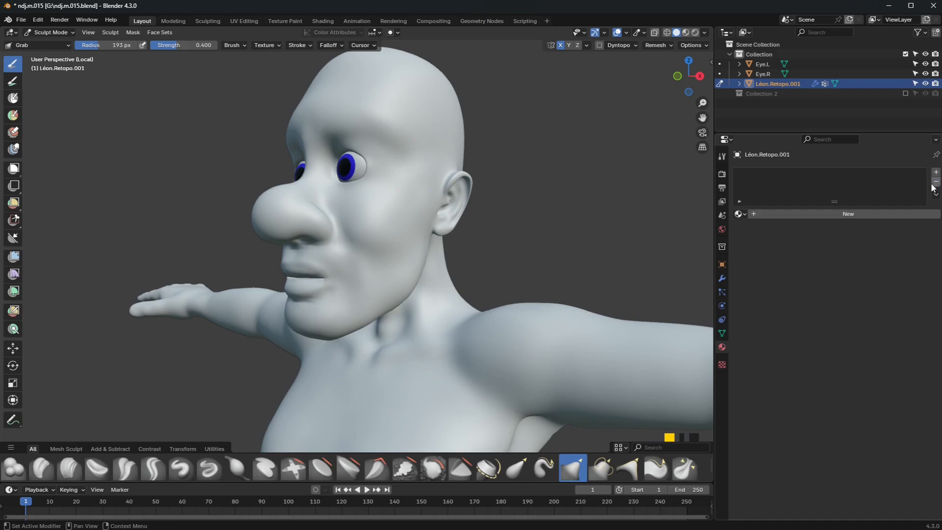
Assign the existing Body material to the character and check the head from the front.
left_click(740, 214)
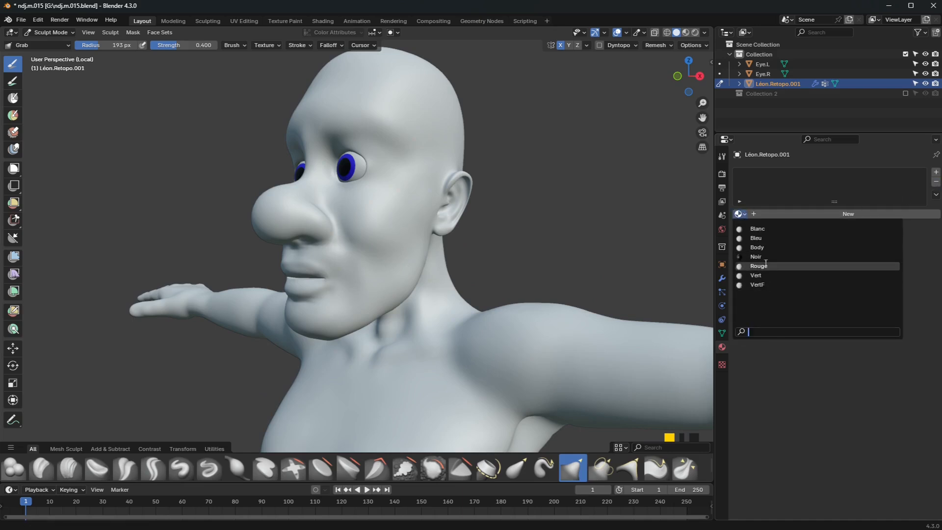
left_click(767, 247)
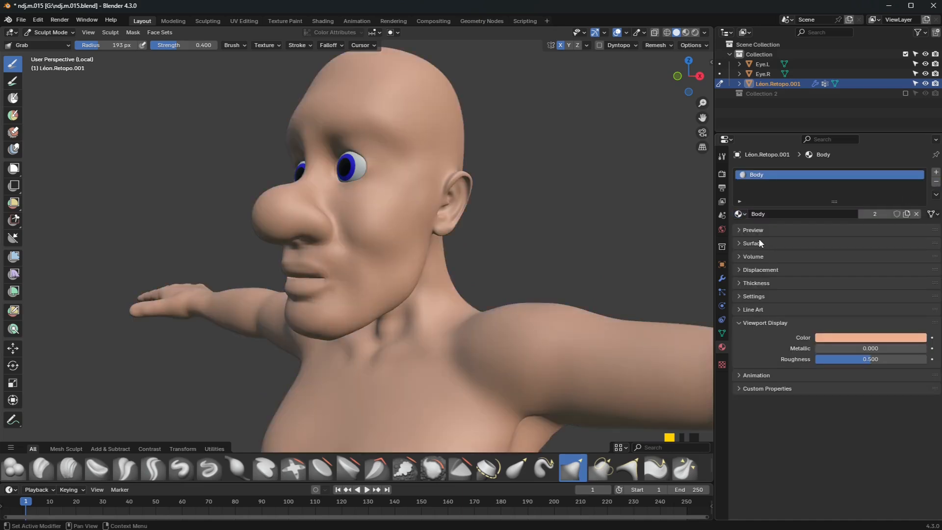
left_click(740, 242)
mouse_move(709, 239)
middle_mouse_down()
mouse_move(536, 245)
mouse_move(529, 197)
mouse_move(410, 244)
mouse_move(469, 273)
mouse_move(435, 281)
mouse_move(446, 255)
mouse_move(540, 236)
middle_mouse_up()
scroll(418, 306, "up", 2)
middle_click_drag(418, 307, 365, 317)
Turn off Fast Navigate in the sculpting display options.
left_click(722, 278)
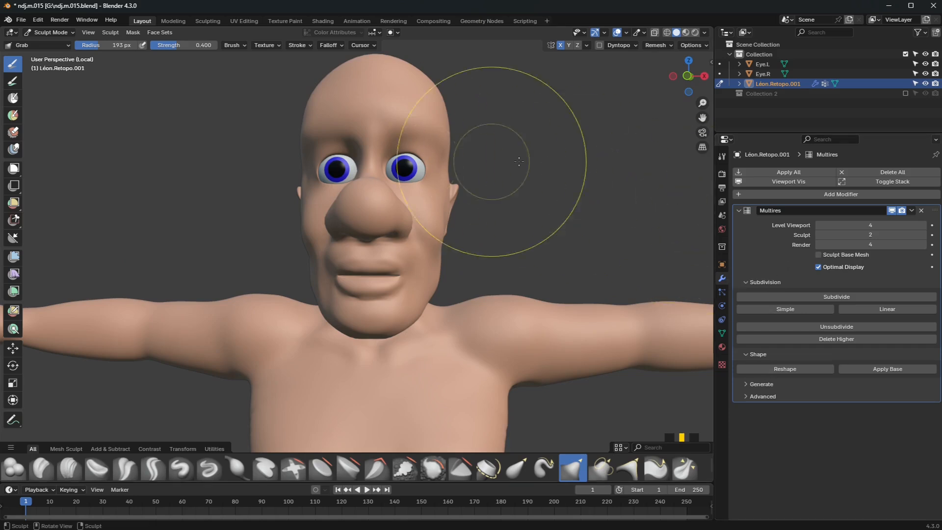
left_click(721, 157)
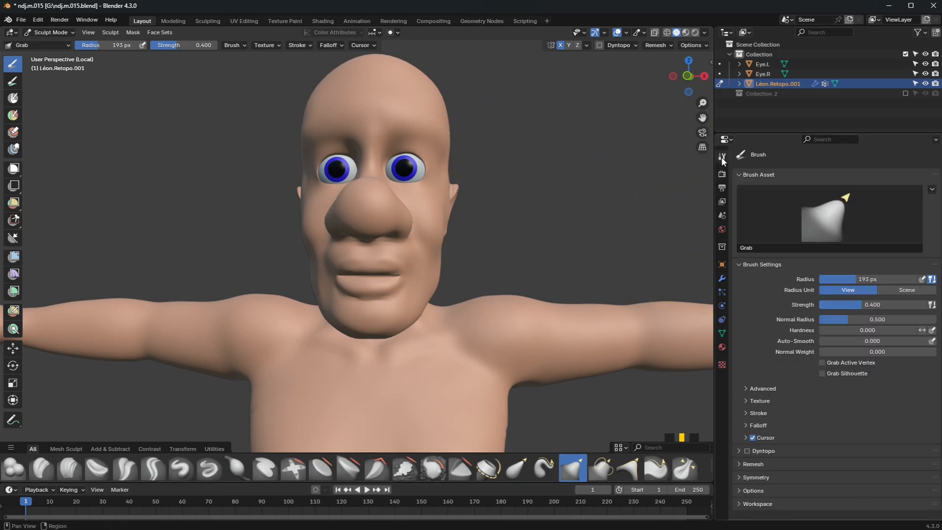
left_click(754, 265)
left_click(746, 317)
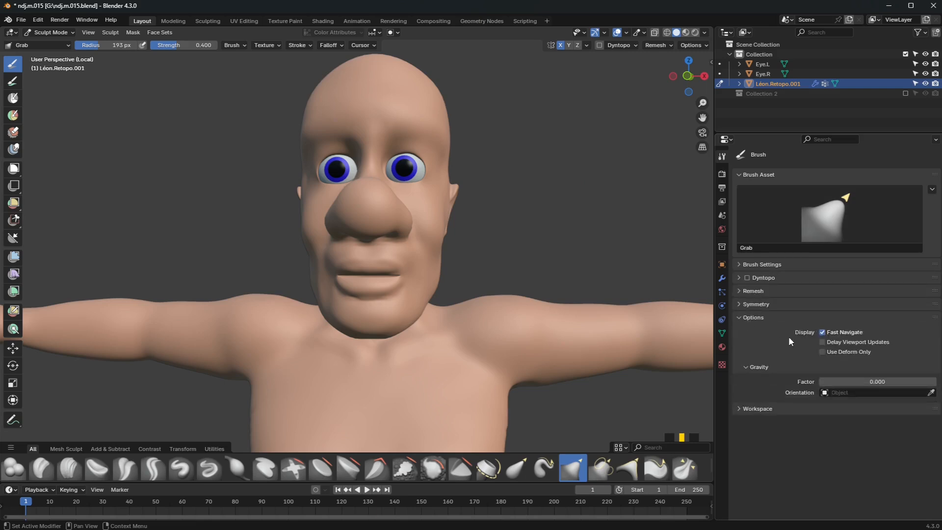
left_click(823, 332)
left_click(739, 317)
Sculpt creases at the mouth corner, along the cheek fold and on the chin with the Draw Sharp brush at 69 px.
middle_click_drag(511, 323, 525, 309)
middle_click_drag(465, 256, 532, 234)
scroll(390, 262, "up", 3)
scroll(390, 262, "up", 1)
scroll(387, 222, "down", 3)
scroll(531, 234, "up", 4)
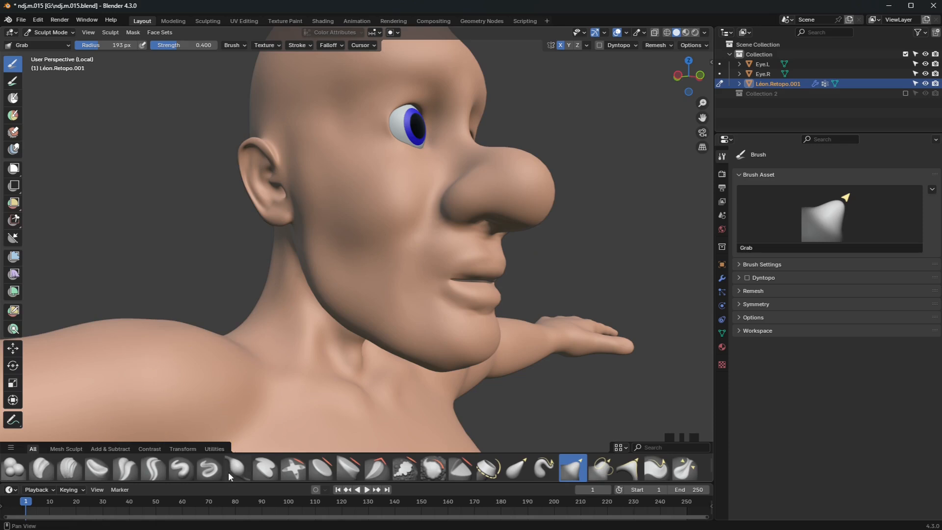
left_click(209, 468)
scroll(486, 319, "up", 1)
key("f")
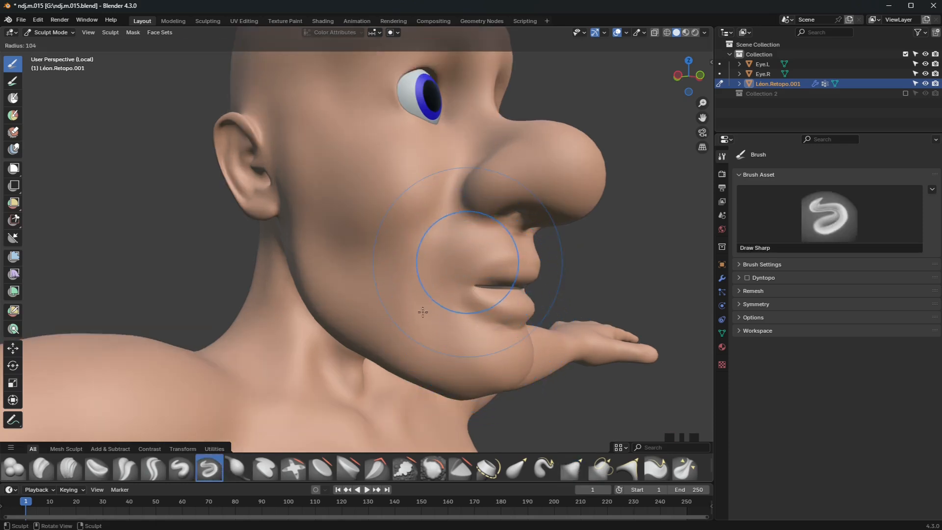
left_click(450, 314)
right_click(409, 272)
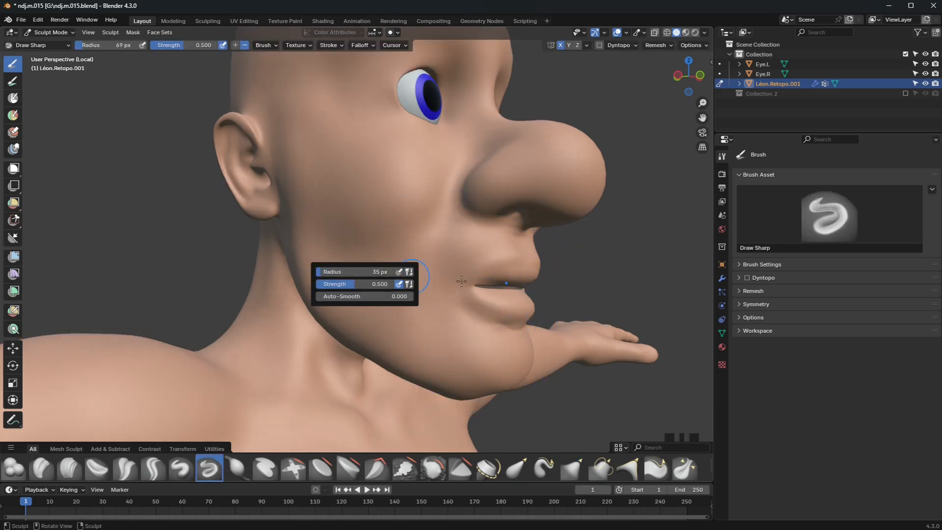
mouse_move(479, 284)
left_mouse_down()
mouse_move(465, 285)
mouse_move(446, 329)
left_mouse_up()
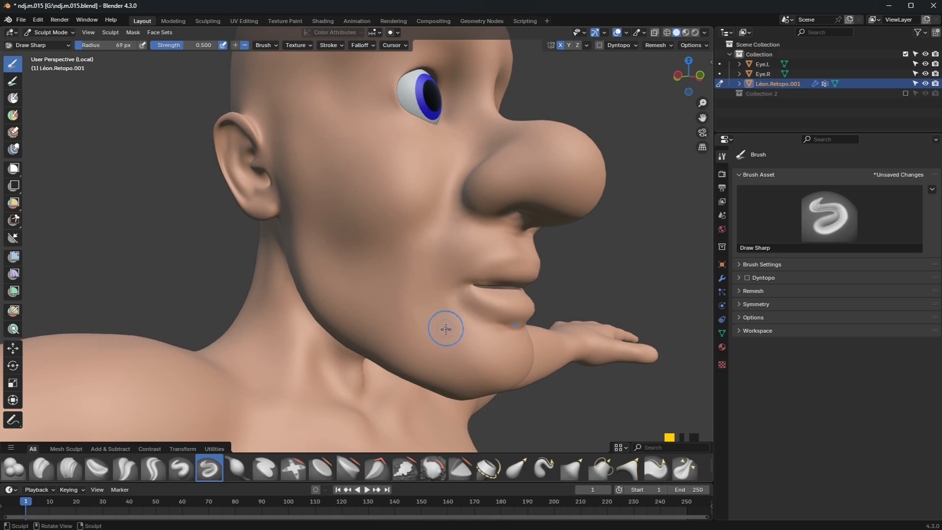
left_click_drag(448, 222, 434, 268)
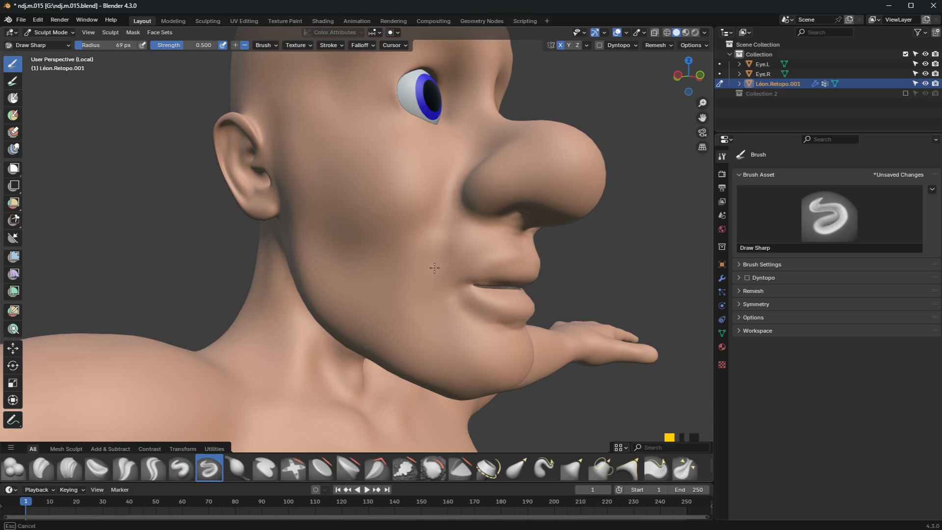
middle_click_drag(430, 338, 379, 307)
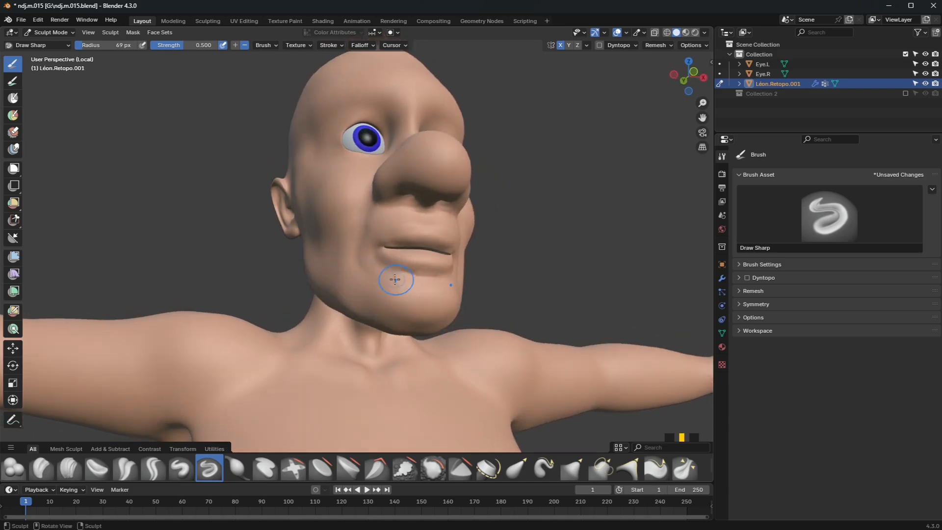
left_click_drag(430, 297, 421, 295)
middle_click_drag(432, 339, 411, 323)
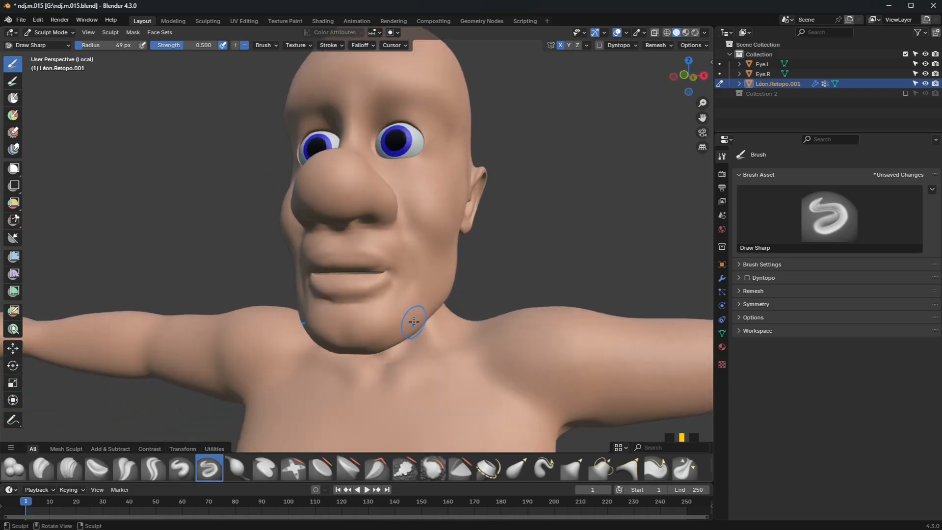
Carve the fold above the upper eyelid with the Draw Sharp brush at a 48 px radius and 0.313 strength.
scroll(415, 323, "down", 2)
middle_click_drag(423, 169, 379, 294)
scroll(333, 275, "up", 3)
middle_click_drag(317, 265, 320, 253)
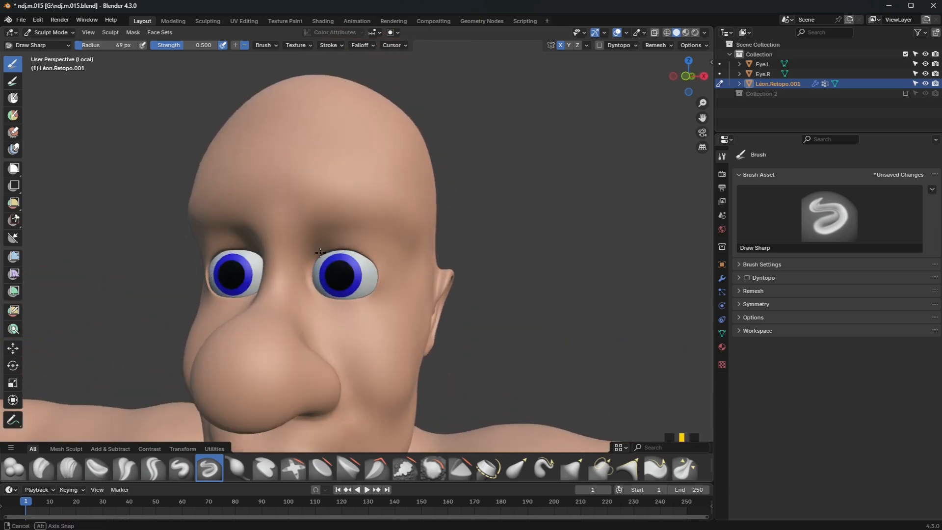
key("f")
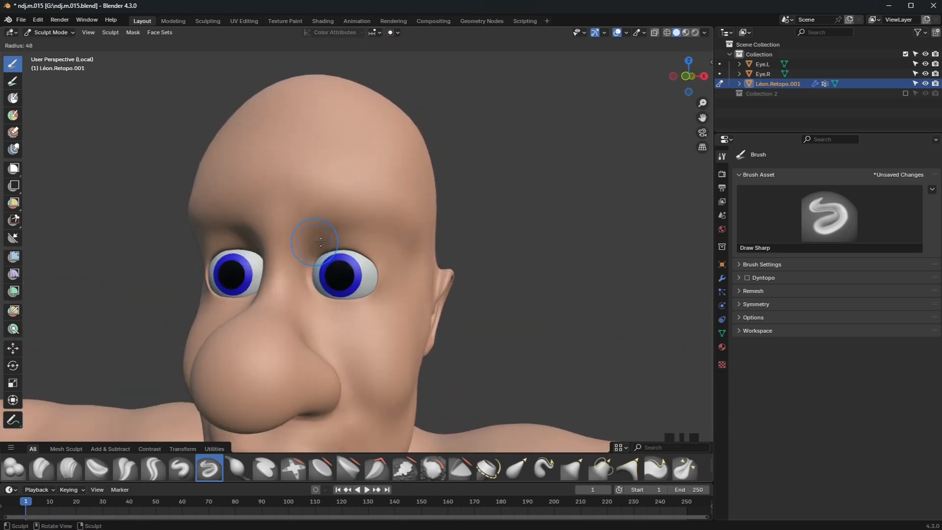
left_click(320, 241)
left_click_drag(185, 46, 173, 45)
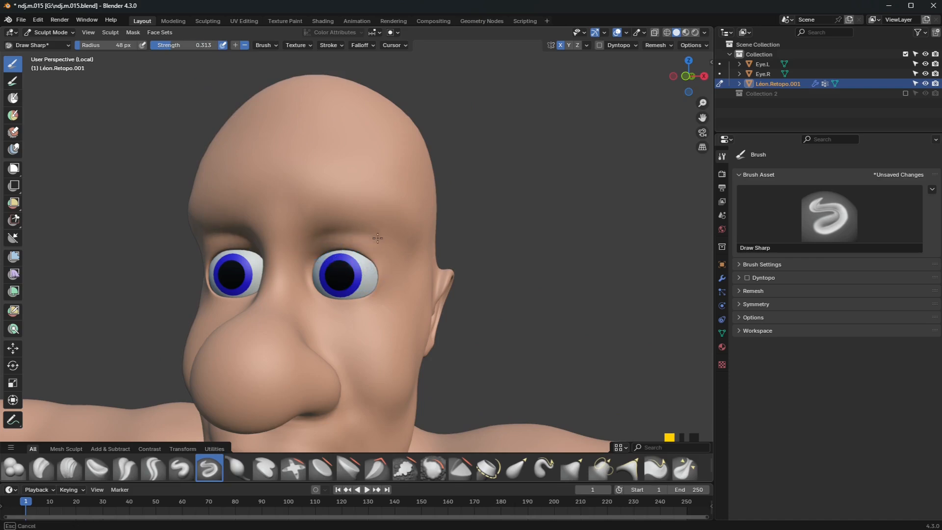
left_click_drag(313, 259, 312, 248)
left_click_drag(403, 260, 361, 232)
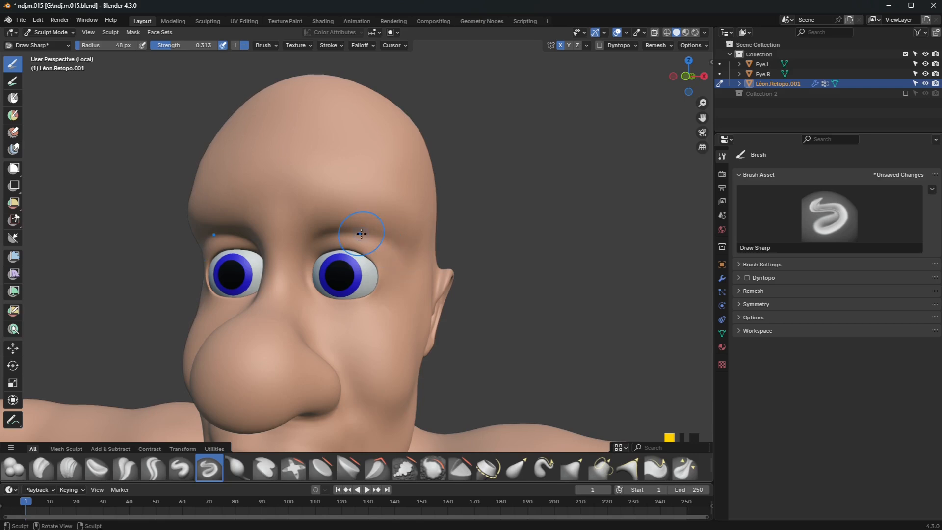
Define the upper and lower eyelid rims with Draw Sharp strokes, including an inverted stroke around the eye.
scroll(345, 251, "up", 4)
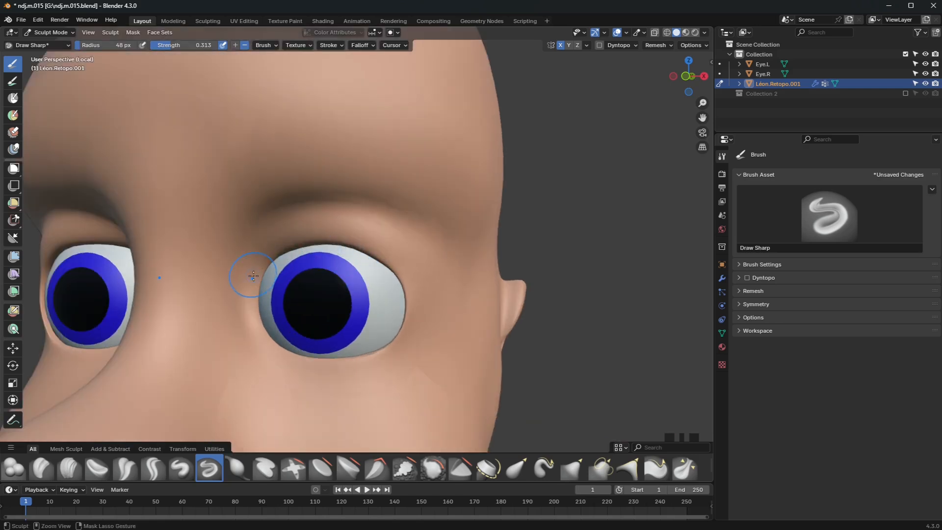
left_click_drag(253, 276, 269, 256)
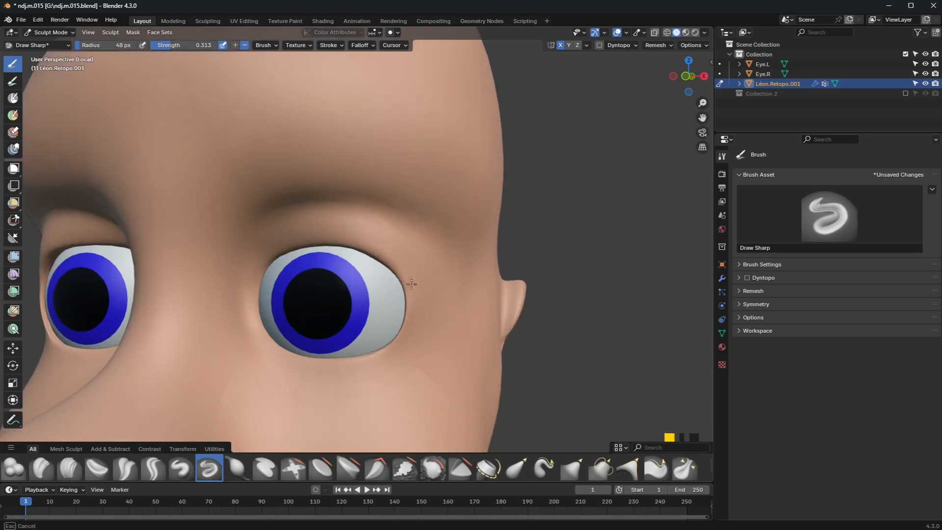
left_click_drag(423, 309, 421, 318)
left_click_drag(268, 341, 300, 366)
left_click_drag(418, 328, 417, 324)
mouse_move(256, 269)
left_mouse_down("ctrl")
mouse_move(284, 244)
mouse_move(319, 239)
mouse_move(376, 252)
mouse_move(418, 302)
left_mouse_up("ctrl")
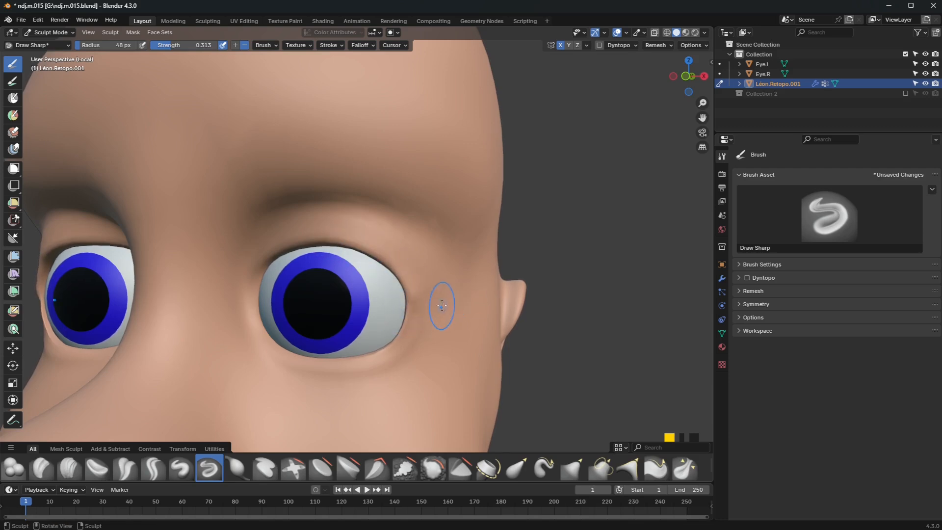
Sculpt fine creases at the outer corner of the eye with the Draw Sharp brush.
middle_click_drag(441, 305, 407, 295)
scroll(406, 295, "down", 3)
left_click_drag(329, 250, 401, 242)
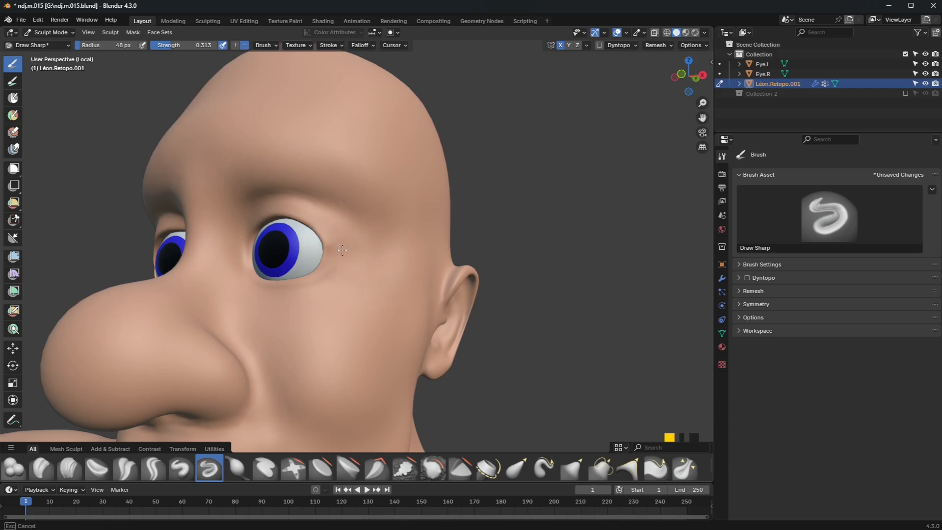
mouse_move(342, 251)
left_mouse_down()
mouse_move(334, 251)
mouse_move(350, 268)
left_mouse_up()
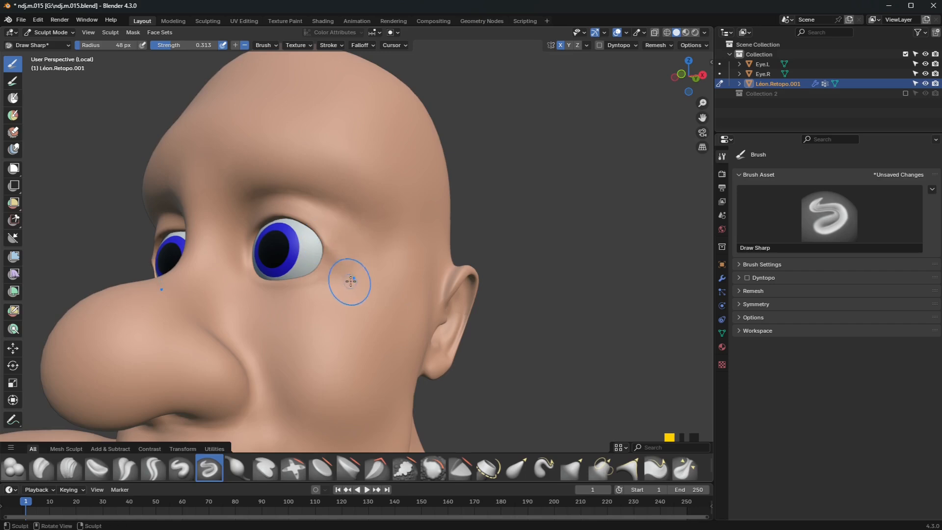
Sculpt the lower edge of the nostril from below the nose with the Draw Sharp brush.
mouse_move(350, 280)
middle_mouse_down()
mouse_move(401, 296)
mouse_move(336, 277)
mouse_move(330, 294)
mouse_move(339, 299)
mouse_move(351, 209)
middle_mouse_up()
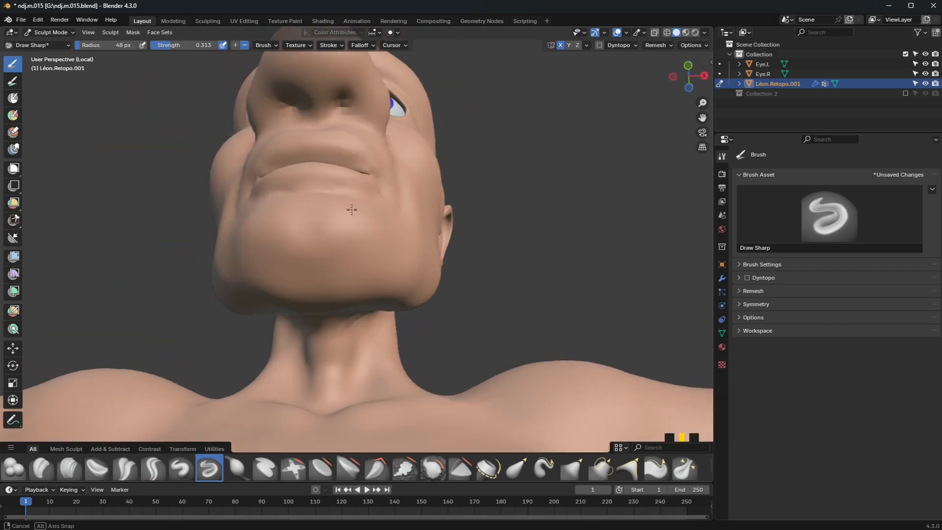
mouse_move(354, 157)
middle_mouse_down("shift")
mouse_move(325, 293)
mouse_move(322, 255)
middle_mouse_up("shift")
scroll(325, 288, "up", 4)
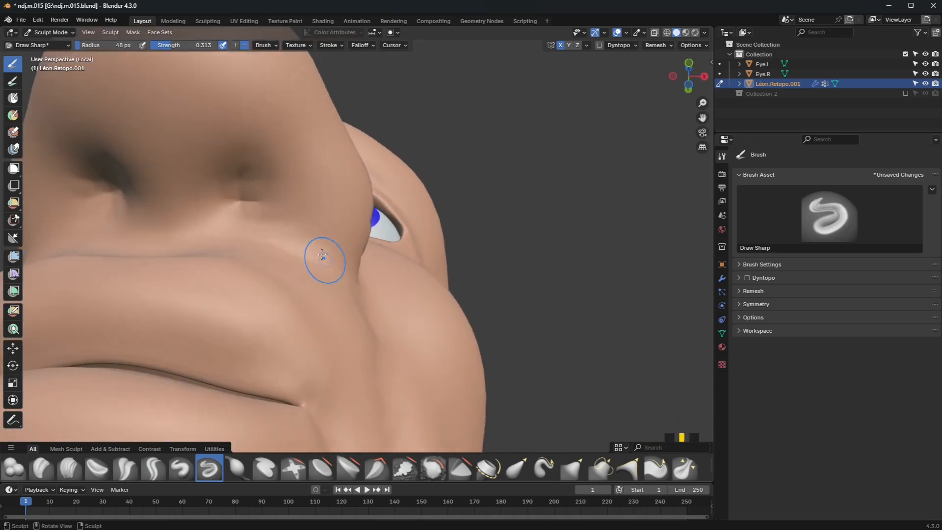
left_click_drag(244, 191, 246, 185)
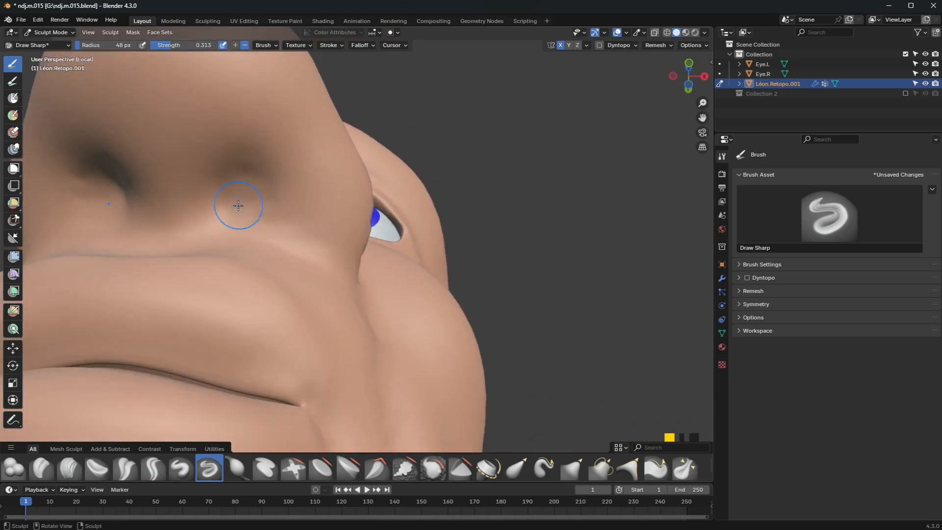
Hollow out the nostrils with inverted Draw brush strokes at a 69 px radius and 0.500 strength.
left_click(184, 462)
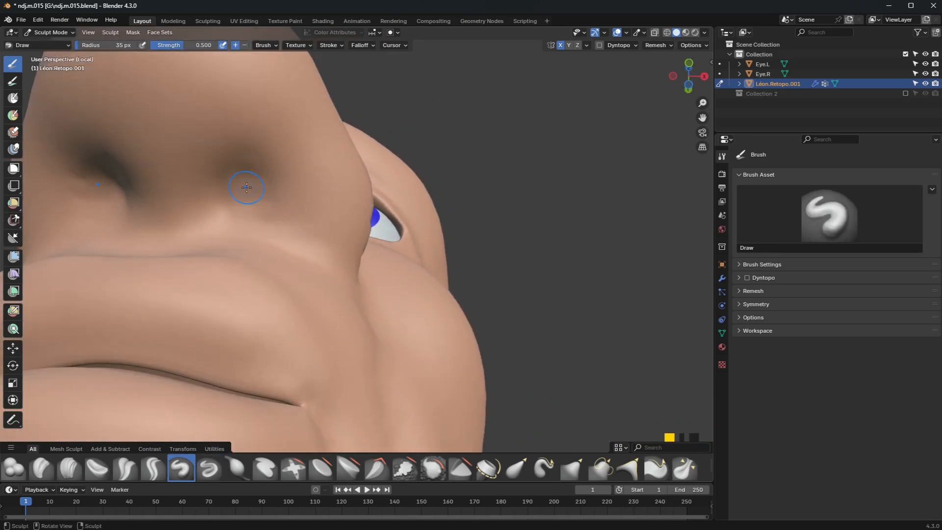
key("f")
left_click(264, 188)
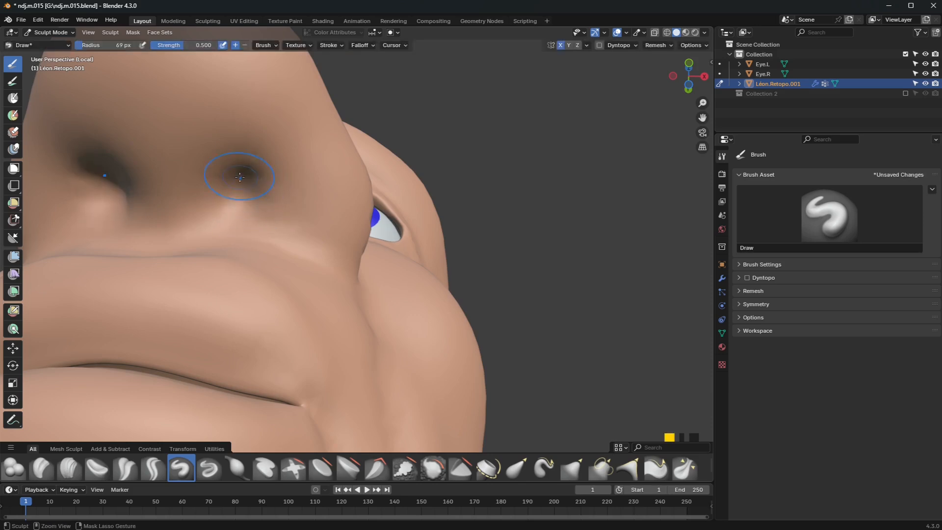
mouse_move(240, 177)
left_mouse_down()
mouse_move(236, 158)
mouse_move(225, 166)
mouse_move(230, 157)
mouse_move(263, 184)
mouse_move(246, 145)
mouse_move(255, 216)
mouse_move(234, 216)
left_mouse_up()
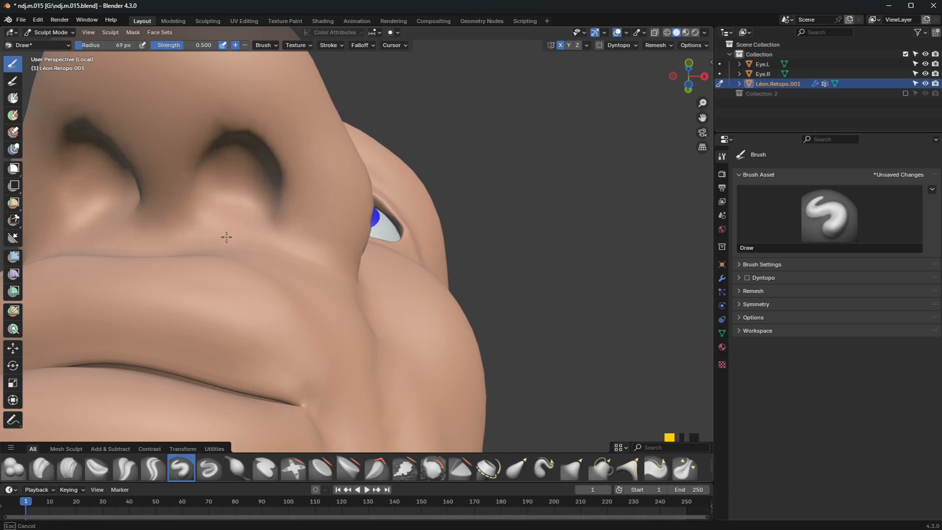
scroll(227, 237, "down", 5)
middle_click_drag(228, 238, 248, 249)
scroll(240, 250, "up", 5)
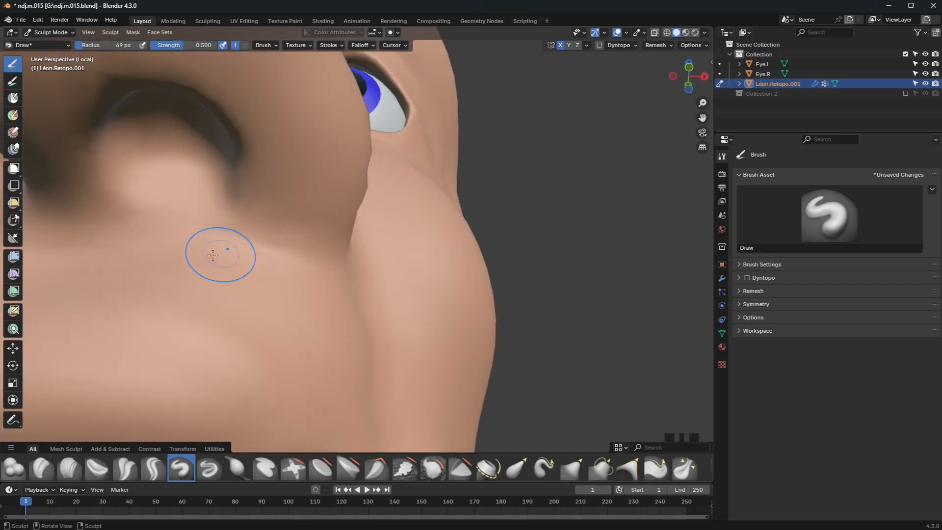
Sculpt the philtrum ridge between the nose and upper lip with the Draw brush at a 21 px radius.
scroll(213, 255, "down", 4)
middle_click_drag(185, 257, 219, 251)
scroll(216, 230, "up", 2)
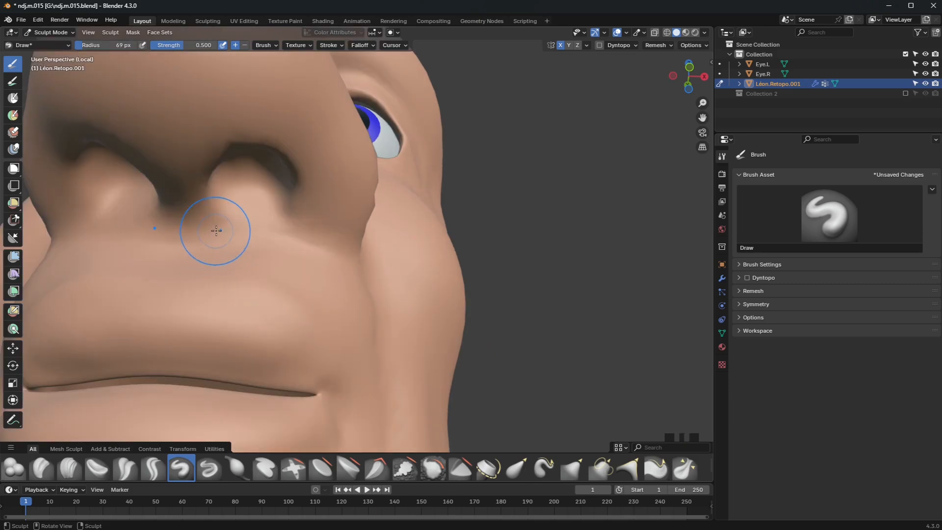
key("f")
left_click(193, 247)
left_click_drag(206, 221, 210, 270)
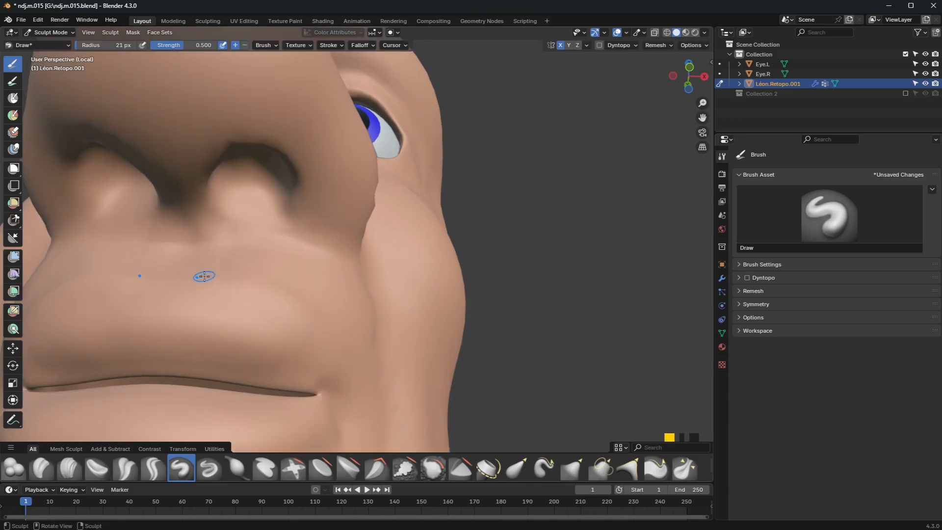
Define the outer borders of the upper and lower lips with the Draw Sharp brush at a 48 px radius.
scroll(209, 282, "down", 3)
left_click(209, 469)
mouse_move(209, 443)
middle_mouse_down()
mouse_move(280, 337)
mouse_move(266, 323)
middle_mouse_up()
mouse_move(211, 329)
left_mouse_down()
mouse_move(241, 308)
mouse_move(297, 314)
left_mouse_up()
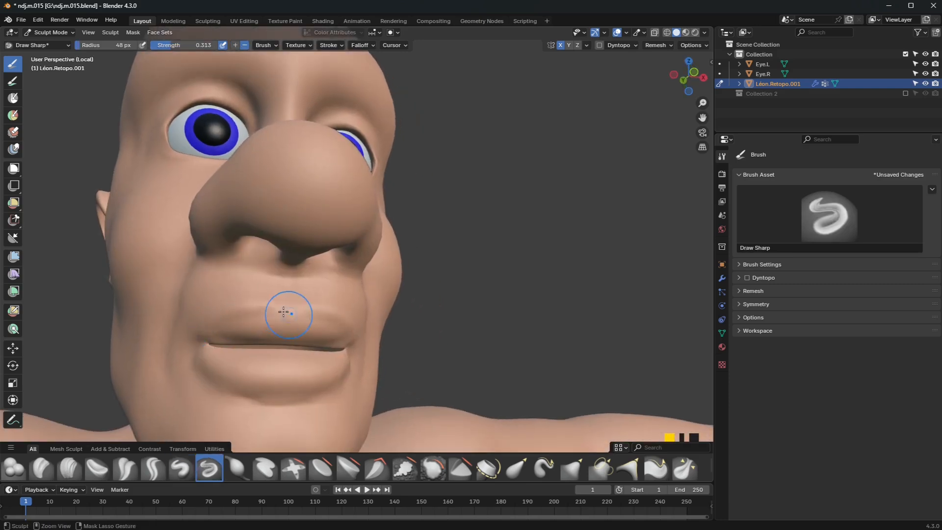
left_click_drag(203, 352, 208, 363)
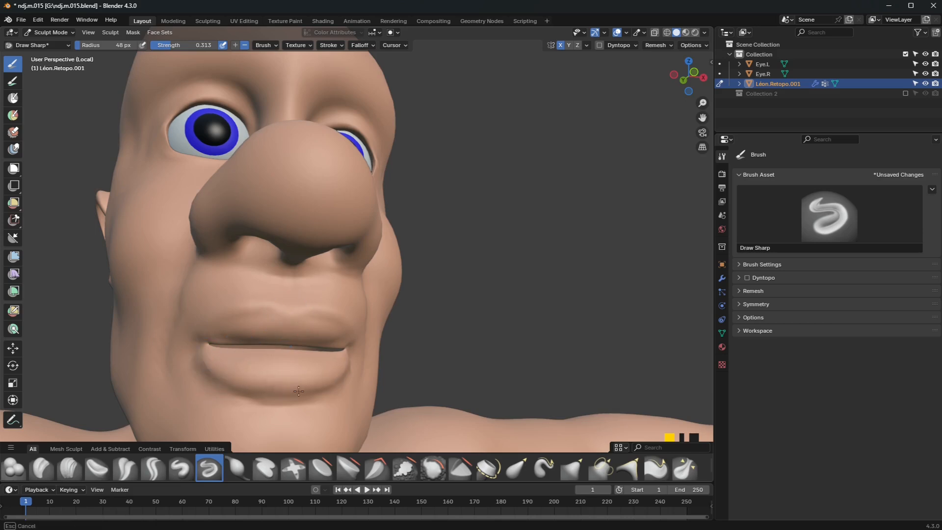
left_click_drag(298, 391, 298, 390)
Build up the volume of the upper and lower lips with the Draw brush at a 63 px radius.
left_click(180, 468)
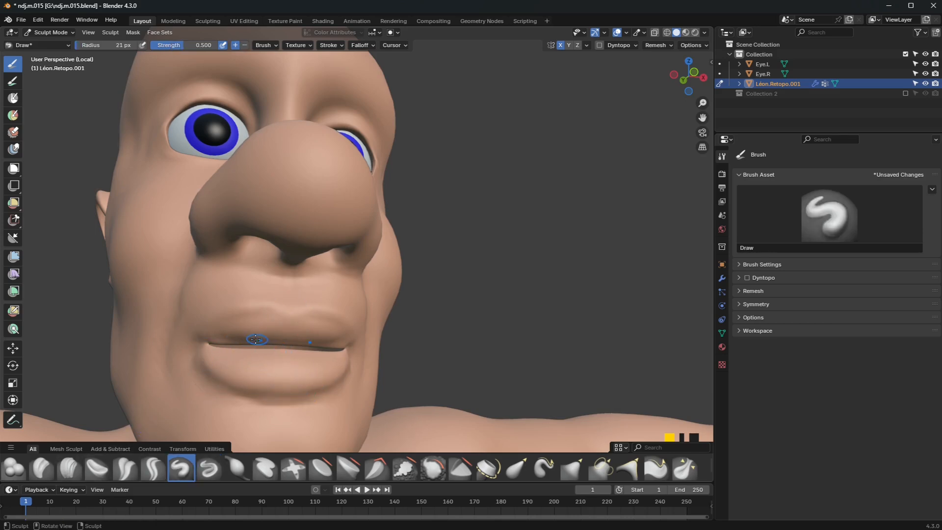
key("f")
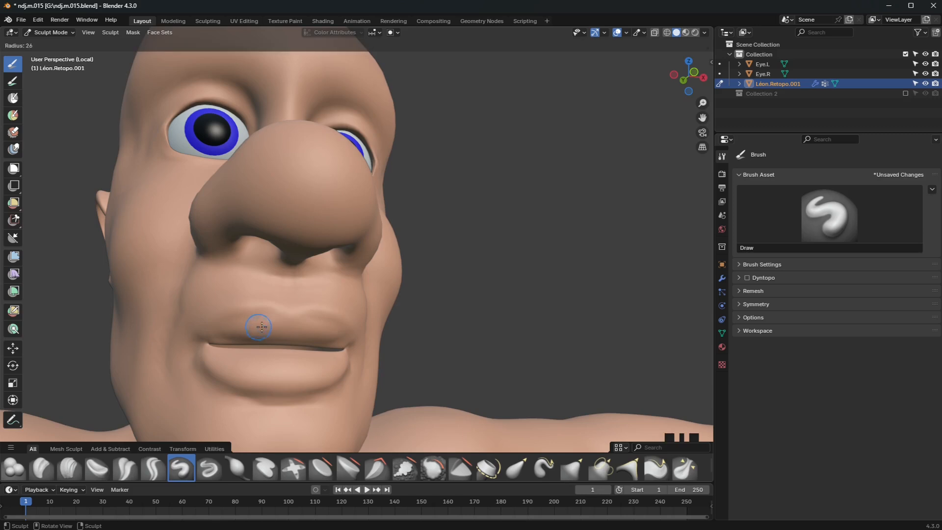
left_click(279, 329)
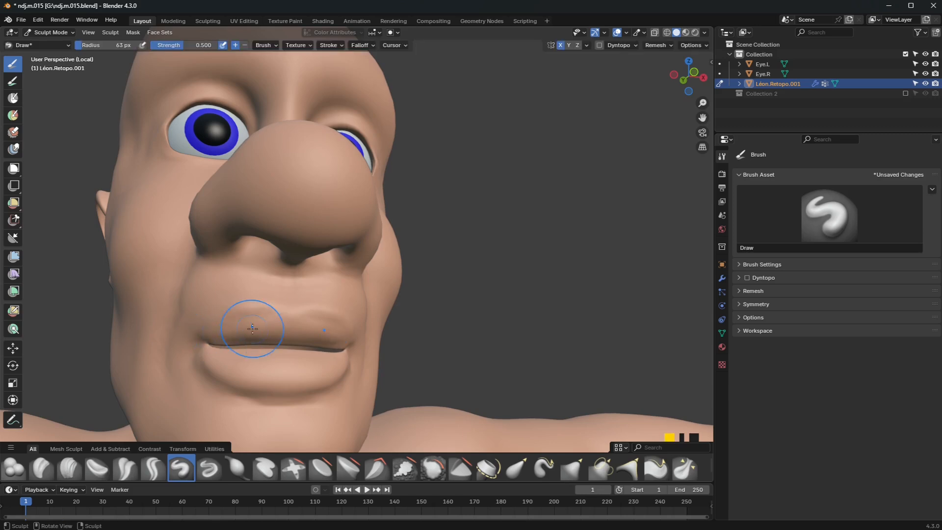
left_click_drag(275, 332, 278, 329)
left_click_drag(229, 361, 316, 364)
Refine the upper lip edge and the corner of the mouth with the Draw Sharp brush at 0.313 strength.
mouse_move(315, 363)
middle_mouse_down()
mouse_move(246, 338)
mouse_move(273, 343)
mouse_move(326, 283)
middle_mouse_up()
left_click(209, 466)
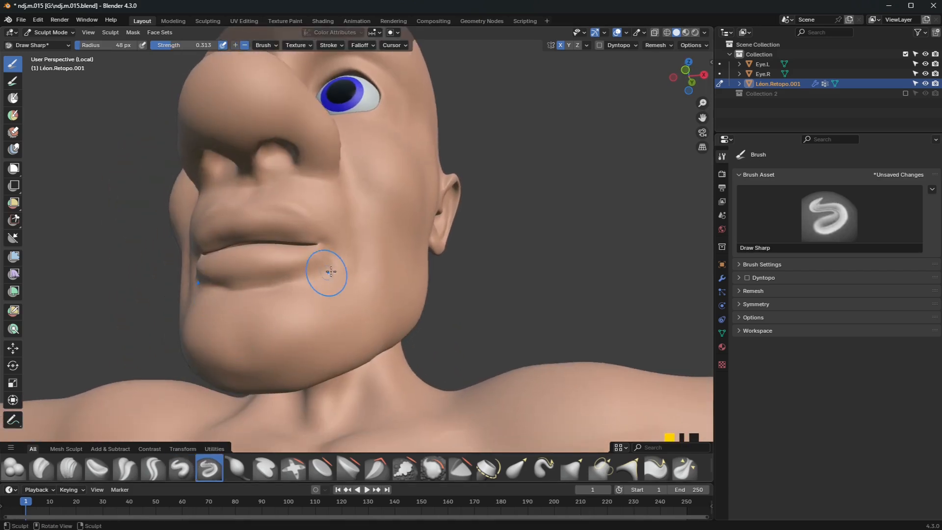
middle_click_drag(326, 269, 291, 272)
scroll(249, 274, "up", 3)
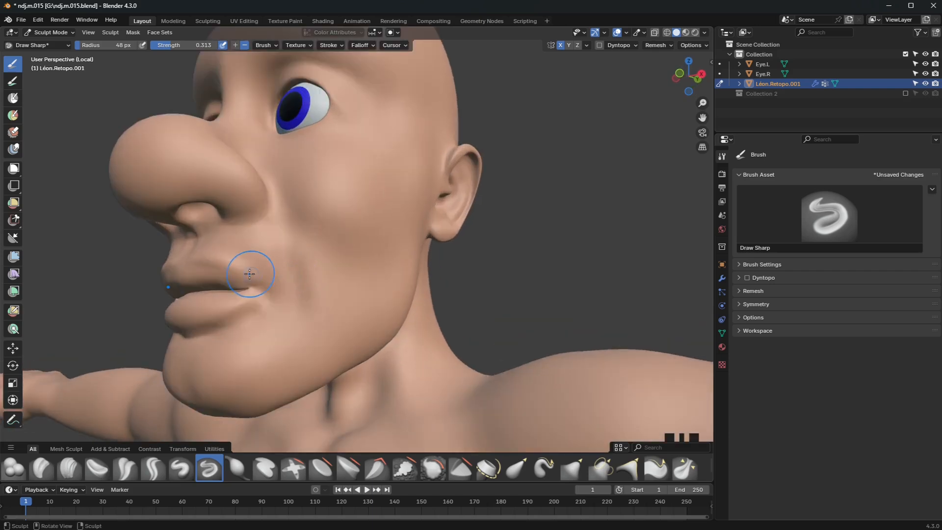
middle_click_drag(196, 262, 254, 273)
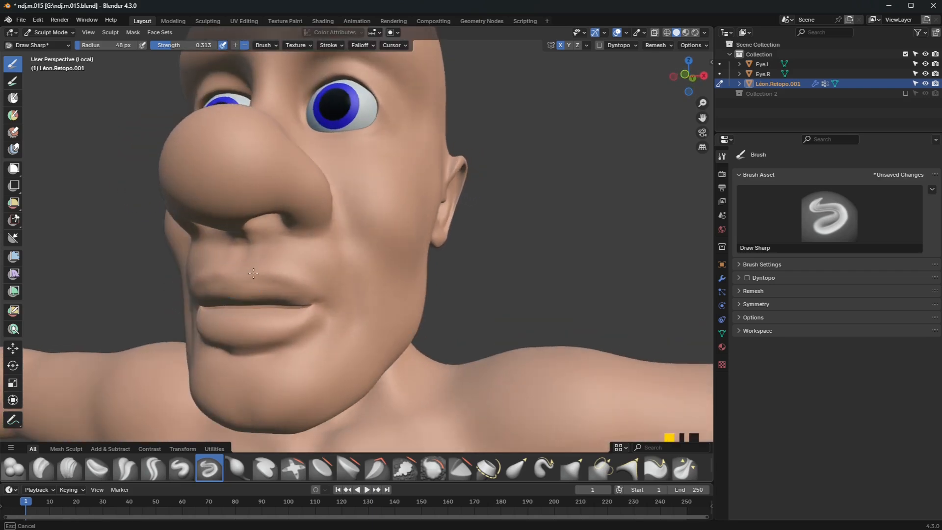
middle_click_drag(327, 299, 327, 302)
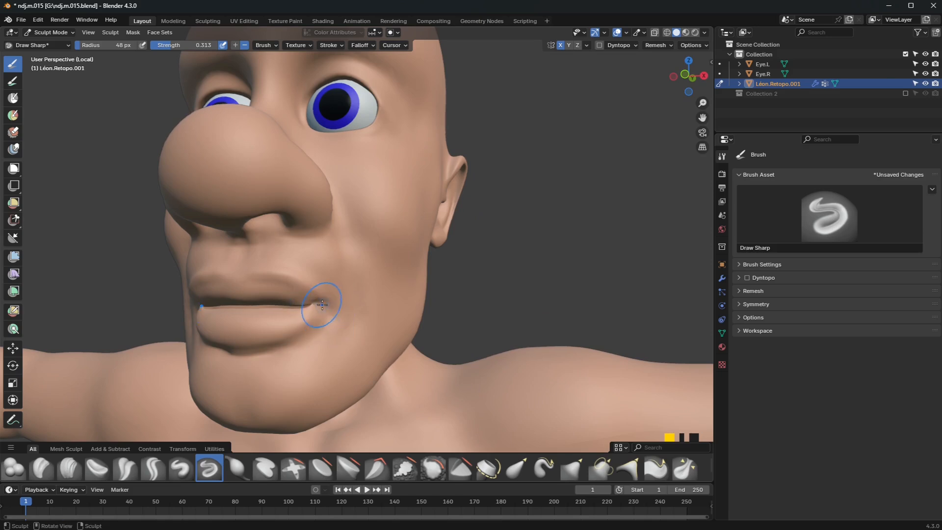
Deepen the waist crease across the front of the belly with the Crease Polish brush at a 69 px radius.
mouse_move(333, 328)
middle_mouse_down()
mouse_move(343, 361)
mouse_move(353, 359)
mouse_move(315, 341)
mouse_move(343, 347)
mouse_move(290, 353)
mouse_move(321, 357)
mouse_move(343, 270)
mouse_move(363, 280)
mouse_move(346, 118)
middle_mouse_up()
scroll(307, 190, "up", 2)
middle_click_drag(308, 189, 290, 260, "shift")
scroll(251, 240, "up", 3)
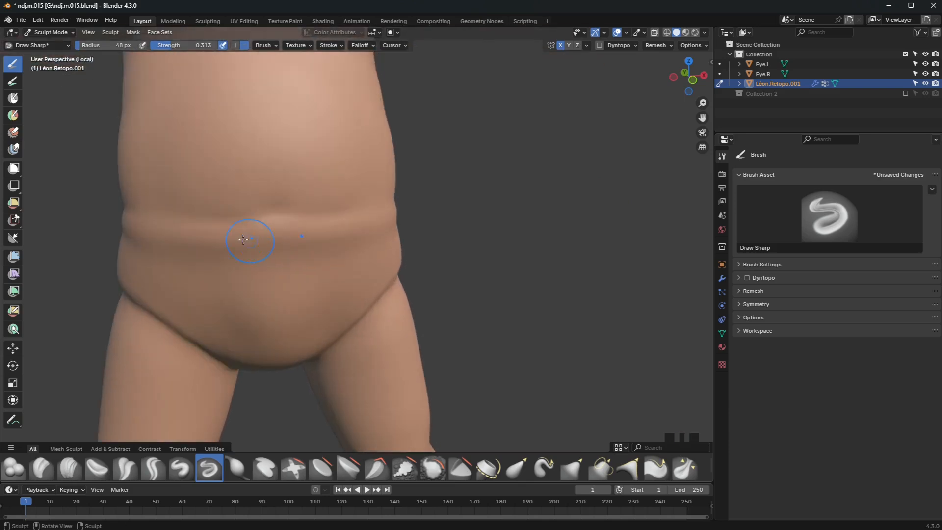
left_click(124, 470)
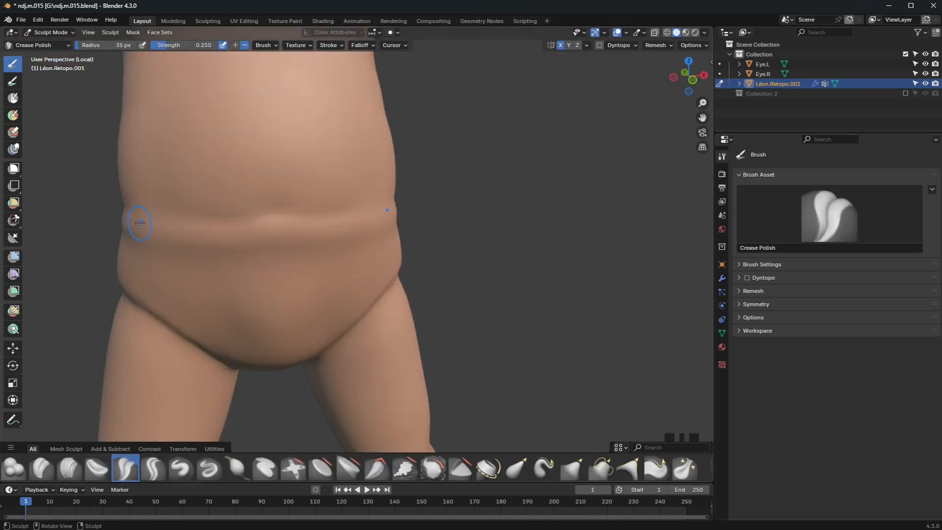
key("f")
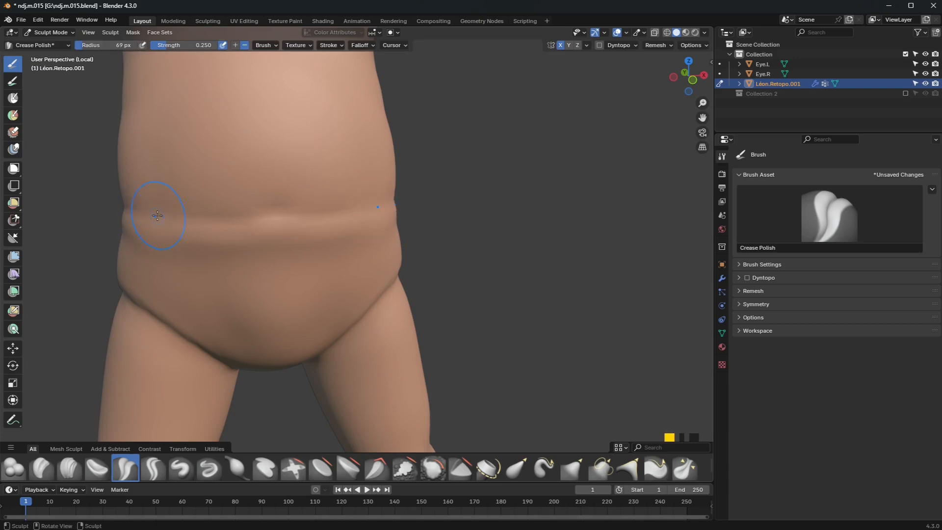
left_click(286, 220)
Deepen the crease between hip and thigh around to the buttock with the Crease Polish brush.
middle_click_drag(286, 219, 297, 280)
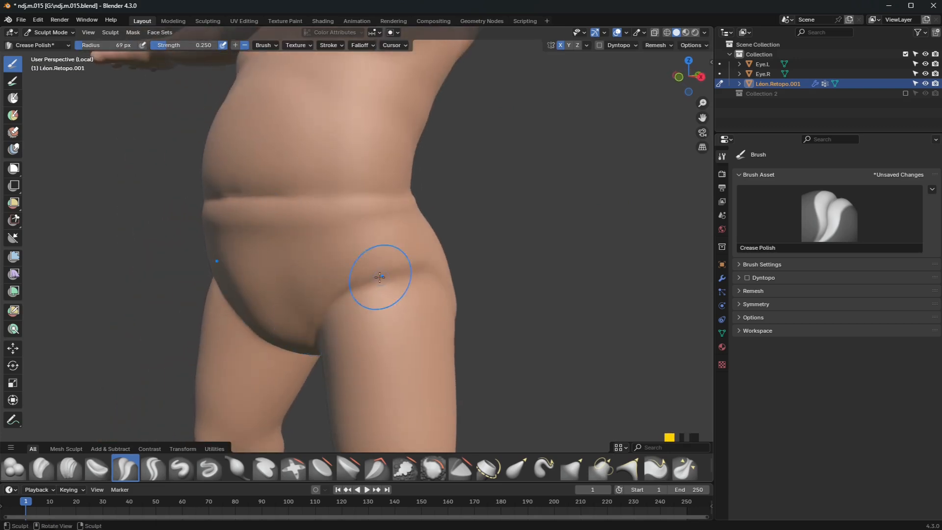
mouse_move(431, 263)
middle_mouse_down()
mouse_move(332, 276)
mouse_move(343, 274)
middle_mouse_up()
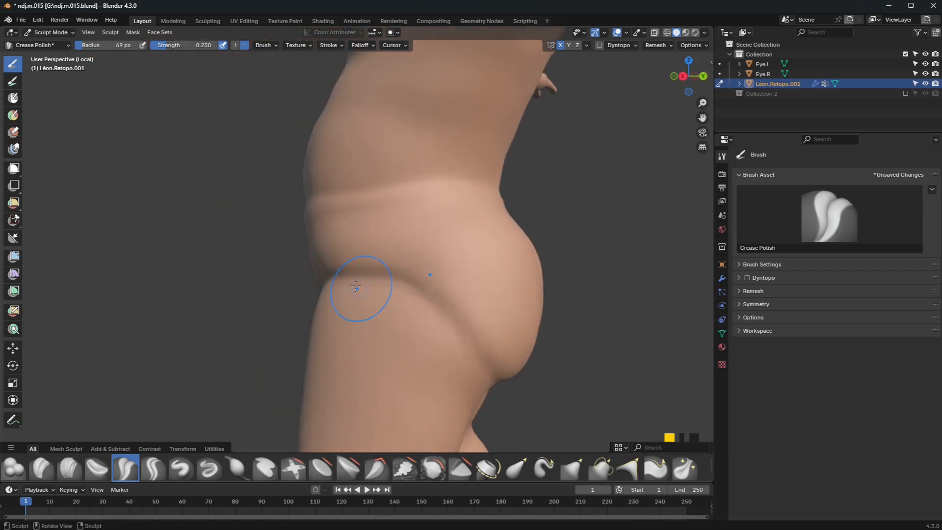
middle_click_drag(465, 335, 408, 290)
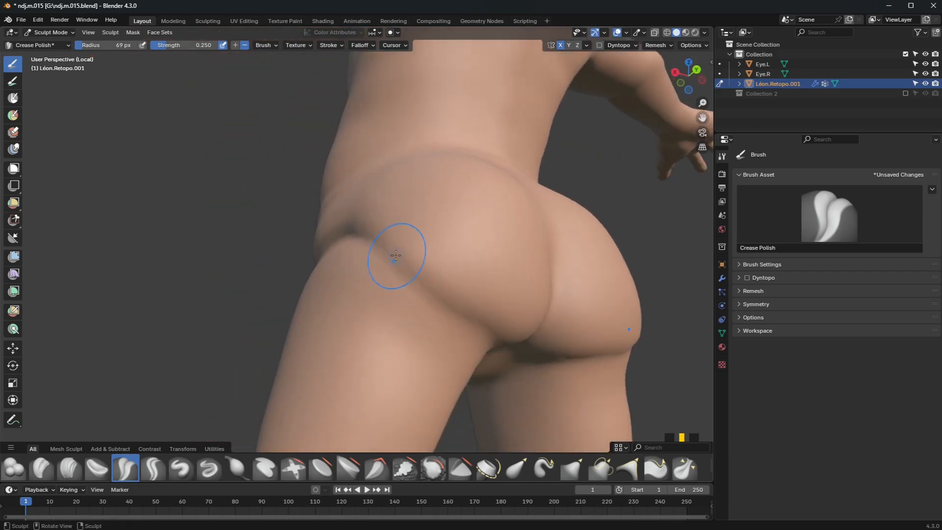
left_click_drag(396, 254, 464, 320)
Deepen the fold between the inner thigh and the groin from behind with the Crease Polish brush.
middle_click_drag(463, 320, 381, 244)
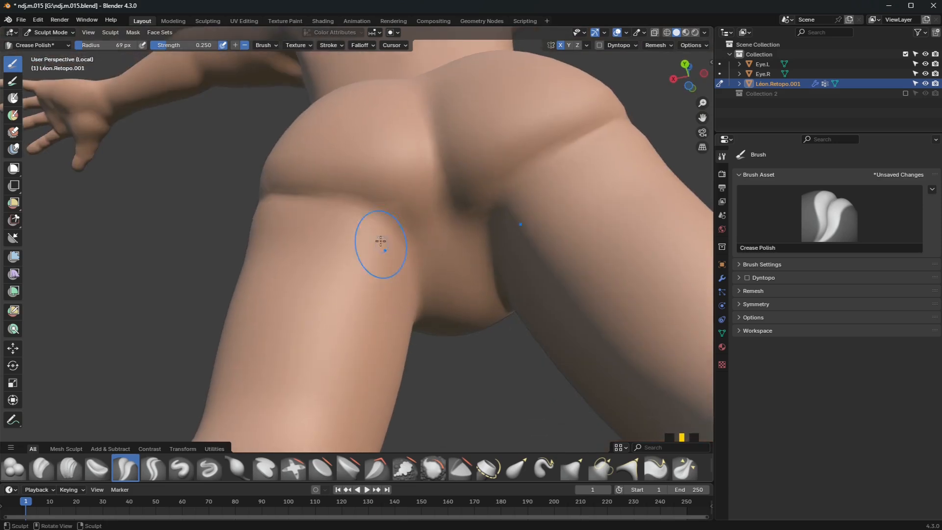
mouse_move(381, 243)
left_mouse_down()
mouse_move(419, 269)
mouse_move(428, 307)
left_mouse_up()
left_click_drag(416, 261, 428, 305)
mouse_move(436, 266)
middle_mouse_down()
mouse_move(456, 296)
mouse_move(449, 335)
middle_mouse_up()
Continue the waist crease across the lower back and side with the Crease Polish brush.
mouse_move(311, 212)
left_mouse_down()
mouse_move(421, 215)
mouse_move(553, 196)
left_mouse_up()
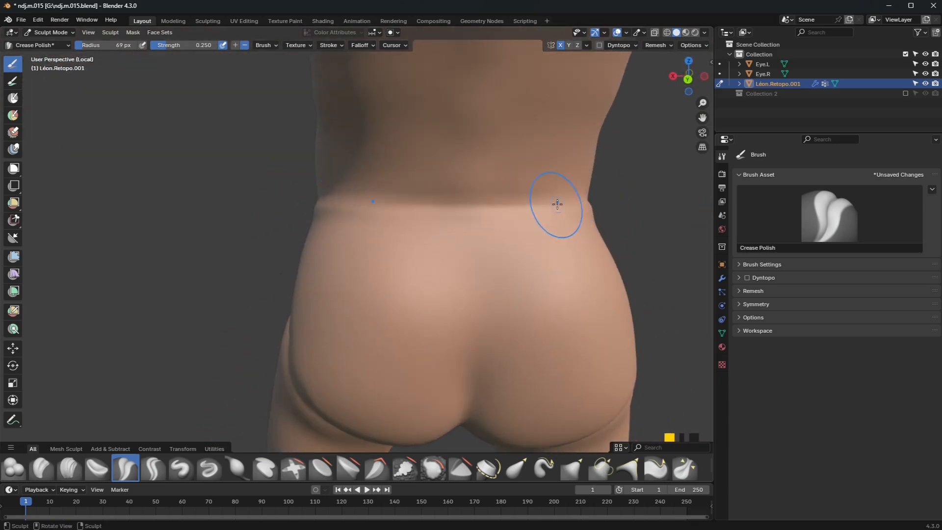
mouse_move(553, 195)
middle_mouse_down()
mouse_move(543, 227)
mouse_move(362, 205)
middle_mouse_up()
left_click_drag(346, 201, 537, 185)
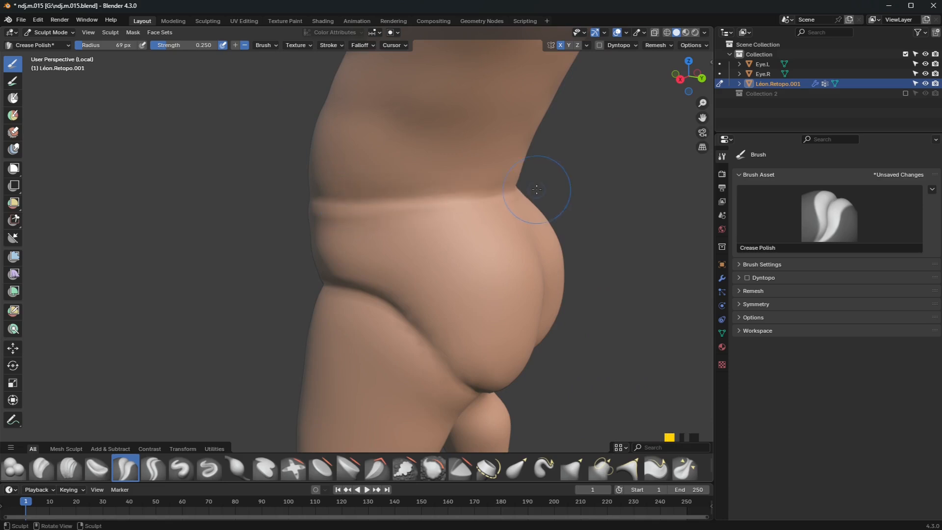
middle_click_drag(536, 185, 278, 222)
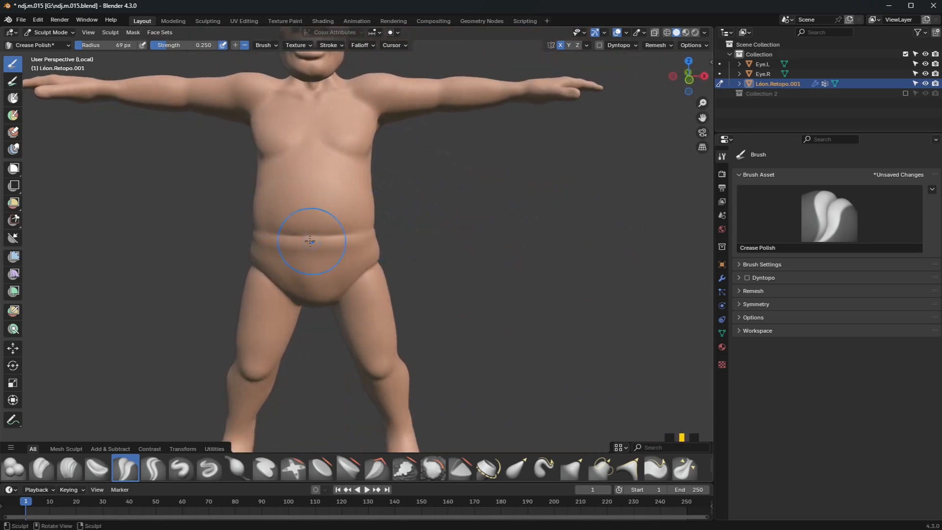
Refine the middle of the front belly crease with the Draw Sharp brush at a 48 px radius and 0.313 strength.
scroll(310, 241, "up", 5)
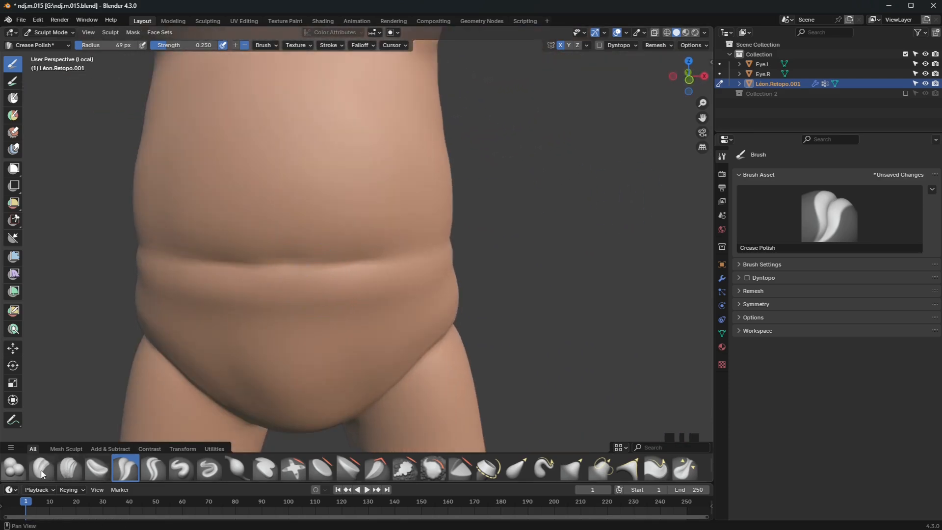
left_click(208, 470)
scroll(289, 253, "up", 2)
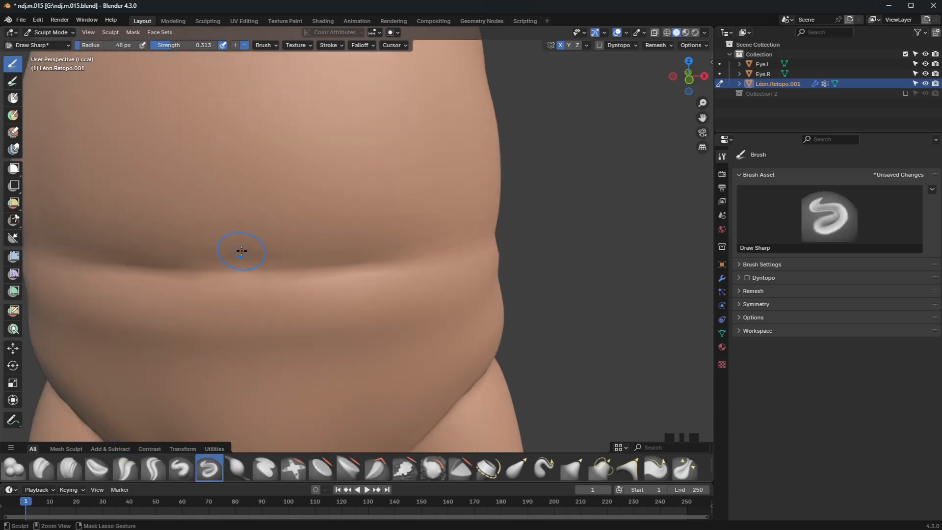
left_click_drag(242, 251, 239, 257)
scroll(254, 253, "down", 2)
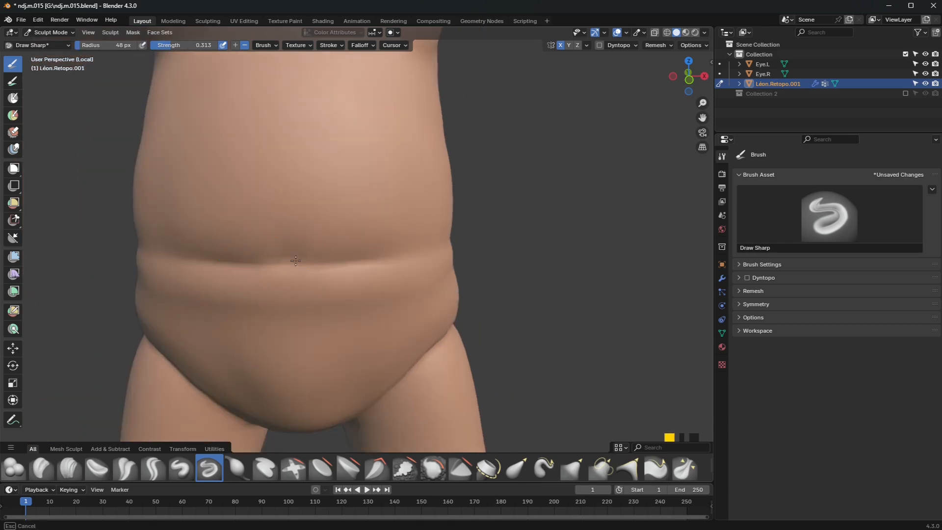
Carve soft folds across the upper belly and around the chest with the Draw Sharp brush.
middle_click_drag(292, 255, 333, 317)
scroll(284, 310, "down", 6)
scroll(334, 255, "up", 4)
middle_click_drag(335, 245, 338, 237)
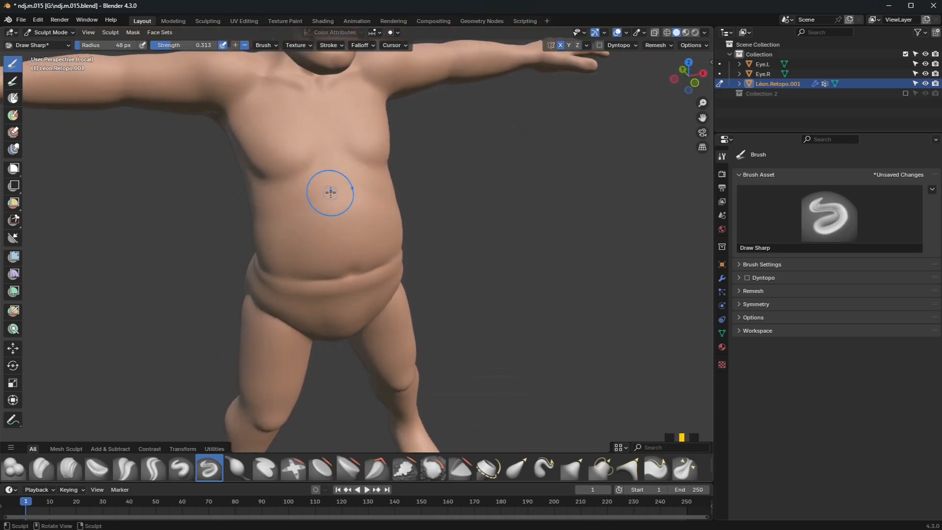
left_click_drag(330, 193, 312, 195)
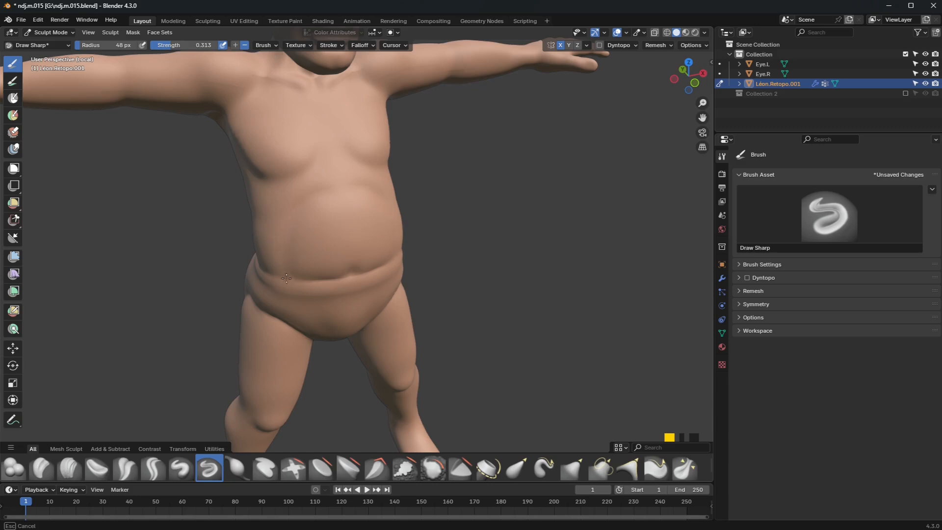
left_click_drag(345, 186, 350, 207)
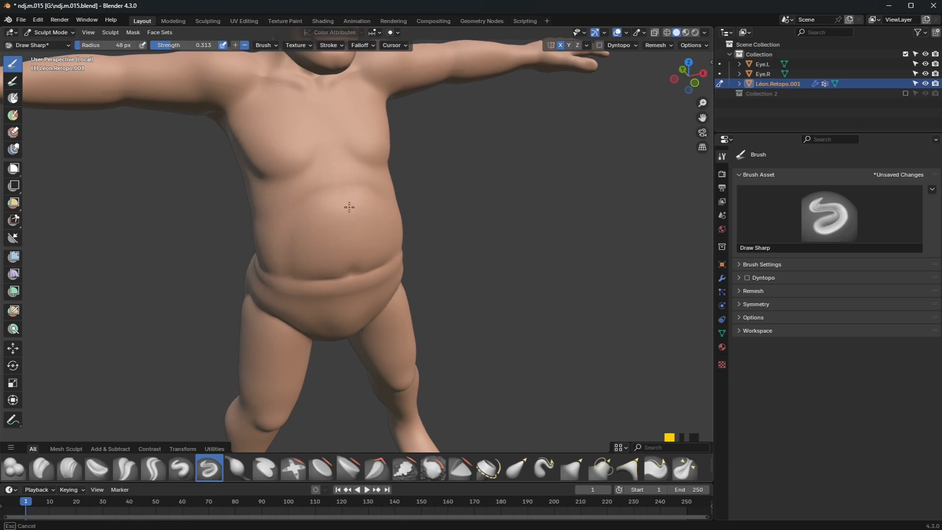
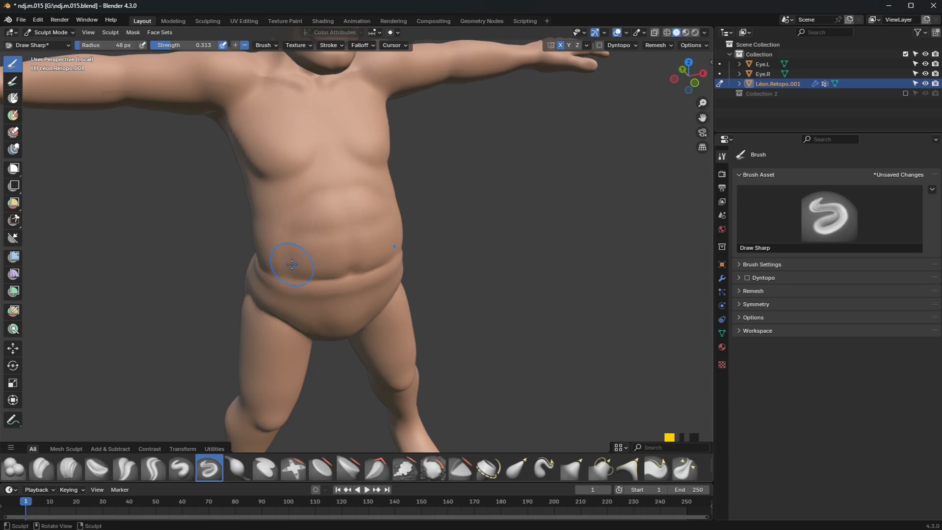
left_click_drag(311, 226, 328, 224)
scroll(326, 237, "down", 2)
middle_click_drag(281, 178, 306, 176)
scroll(306, 176, "up", 3)
mouse_move(245, 162)
left_mouse_down()
mouse_move(277, 168)
mouse_move(318, 151)
mouse_move(278, 138)
left_mouse_up()
Sculpt the fold over the hip above the top of the thigh with the Draw Sharp brush.
scroll(340, 177, "down", 2)
mouse_move(342, 177)
middle_mouse_down()
mouse_move(298, 178)
mouse_move(379, 224)
middle_mouse_up()
scroll(307, 206, "down", 5)
scroll(379, 224, "up", 4)
mouse_move(265, 313)
left_mouse_down()
mouse_move(353, 311)
mouse_move(337, 313)
left_mouse_up()
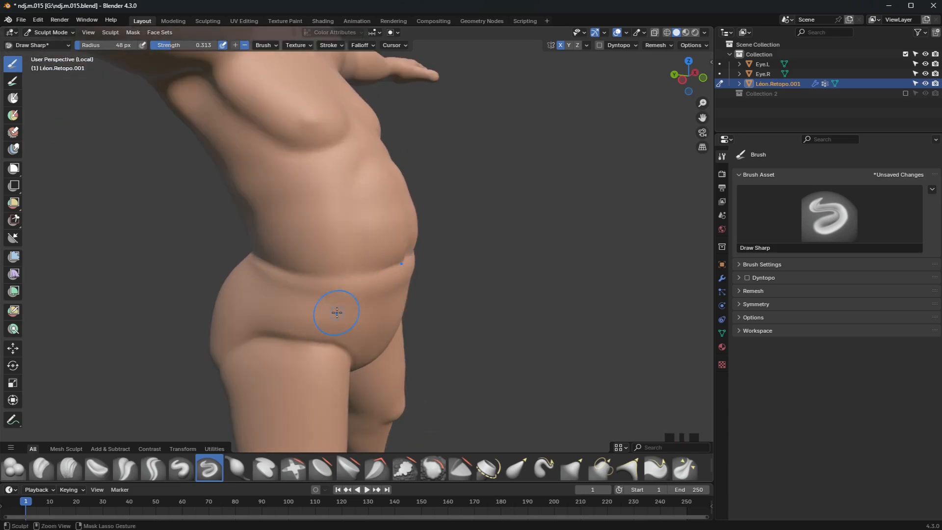
mouse_move(246, 308)
left_mouse_down()
mouse_move(310, 308)
mouse_move(348, 325)
left_mouse_up()
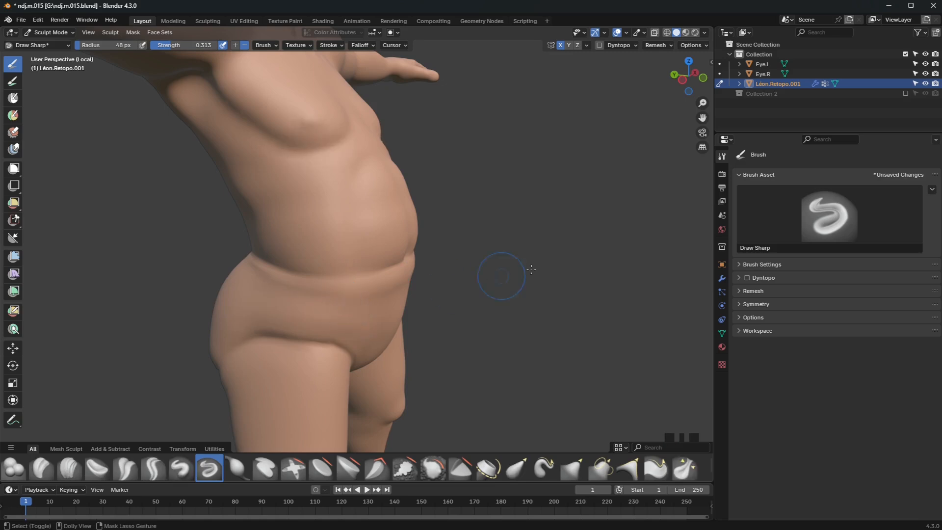
Sculpt soft rib ridges along the side of the chest with the inverted Draw Sharp brush.
middle_click_drag(532, 269, 480, 290)
scroll(479, 290, "down", 2)
mouse_move(392, 248)
middle_mouse_down()
mouse_move(376, 238)
mouse_move(441, 226)
mouse_move(387, 187)
mouse_move(368, 206)
mouse_move(353, 196)
middle_mouse_up()
scroll(389, 185, "up", 4)
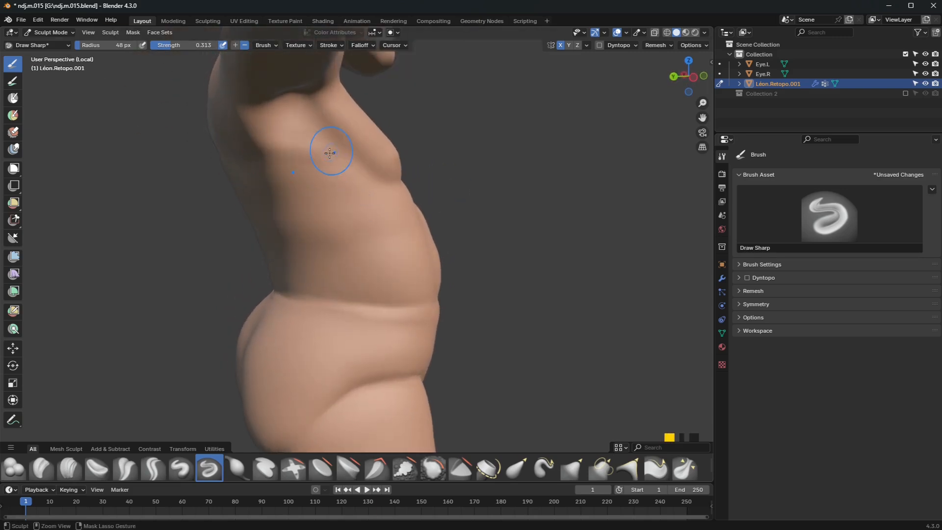
left_click_drag(271, 169, 355, 178, "ctrl")
left_click_drag(273, 191, 360, 196, "ctrl")
left_click_drag(281, 220, 391, 208, "ctrl")
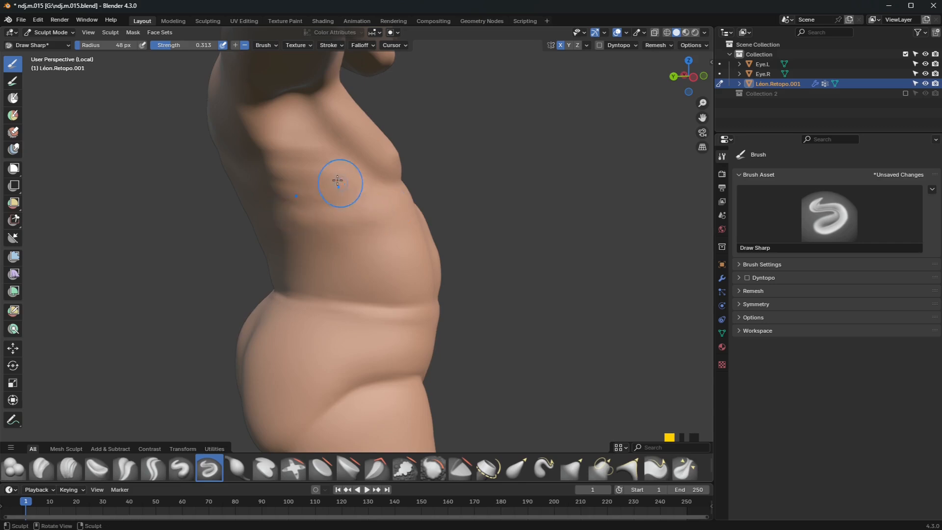
left_click_drag(334, 168, 338, 169, "ctrl")
Raise the four knuckles on the back of the hand with the Draw brush at a 63 px radius and 0.500 strength.
middle_click_drag(297, 173, 404, 165)
scroll(530, 237, "up", 1)
scroll(410, 151, "up", 2)
scroll(404, 169, "down", 1)
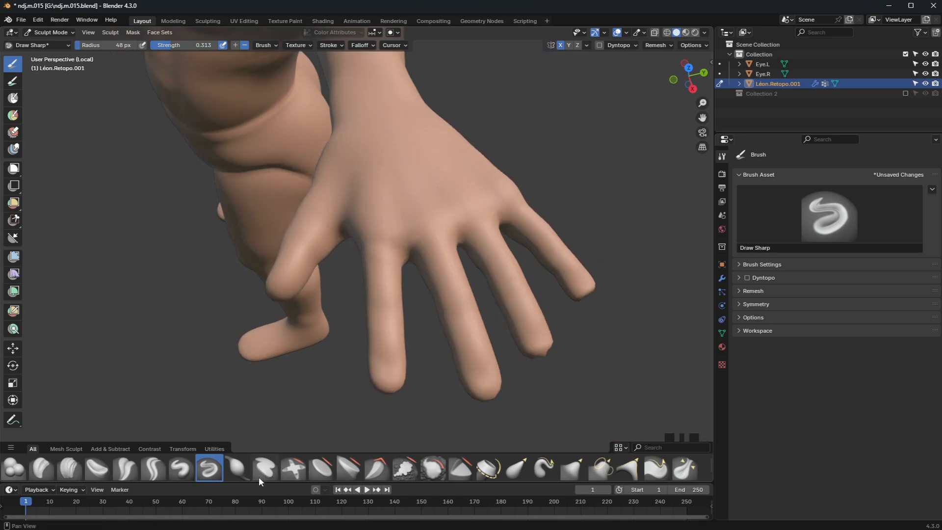
left_click(181, 468)
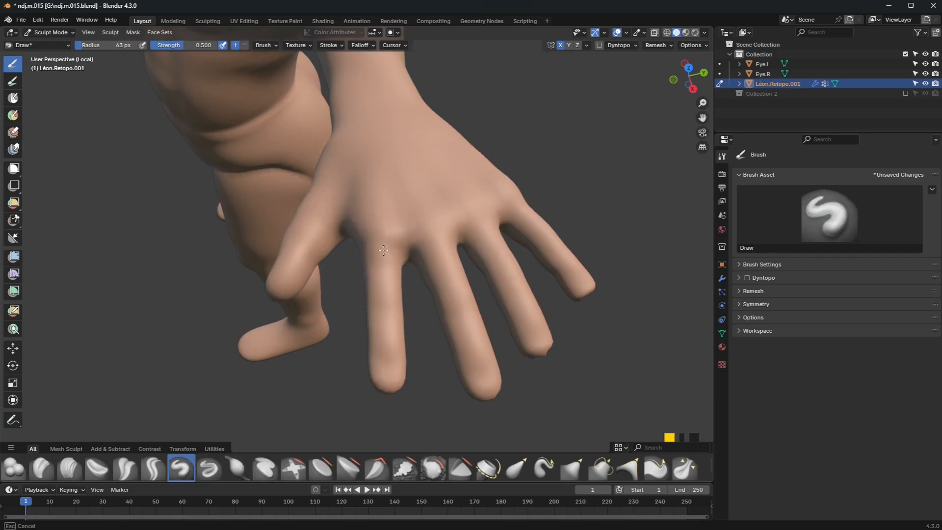
left_click_drag(384, 250, 384, 253)
left_click_drag(386, 226, 389, 251)
left_click_drag(430, 219, 447, 246)
left_click_drag(430, 218, 451, 243)
left_click_drag(469, 197, 490, 232)
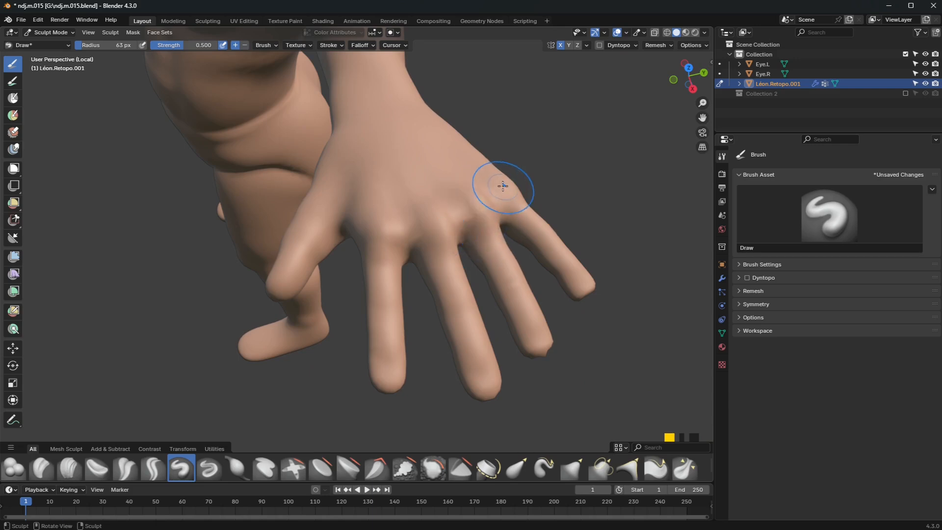
left_click_drag(502, 185, 523, 213)
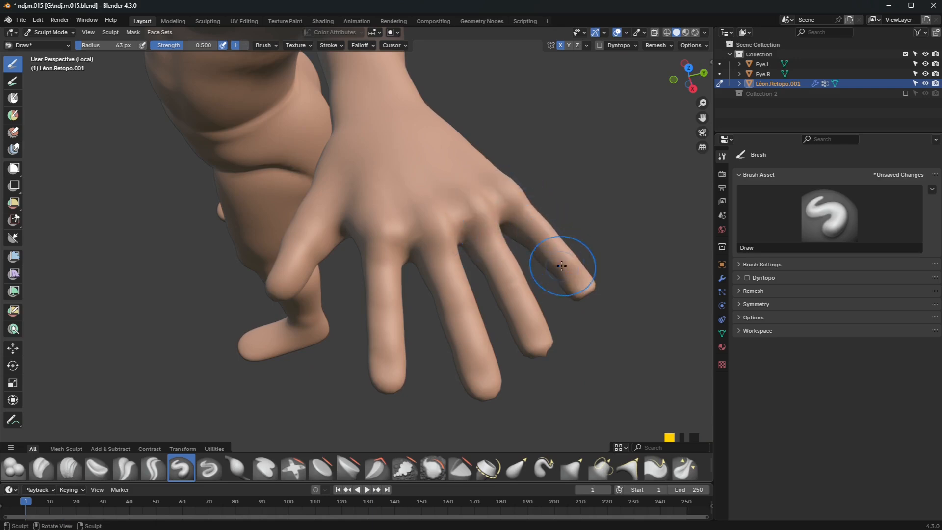
Build up the finger joints along the backs of the ring, middle and index fingers with the Draw brush.
left_click_drag(509, 265, 525, 306)
left_click_drag(453, 282, 457, 295)
left_click_drag(473, 341, 471, 347)
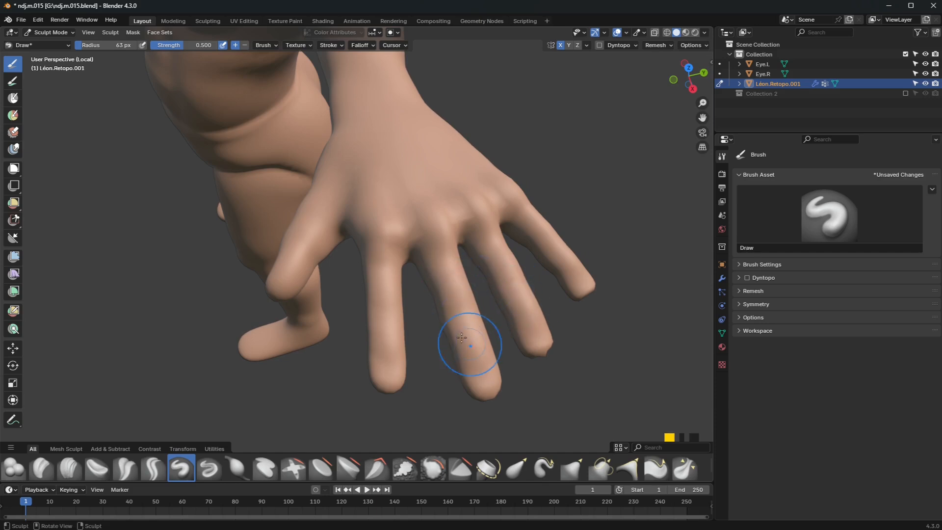
left_click_drag(387, 282, 387, 294)
left_click_drag(386, 339, 386, 344)
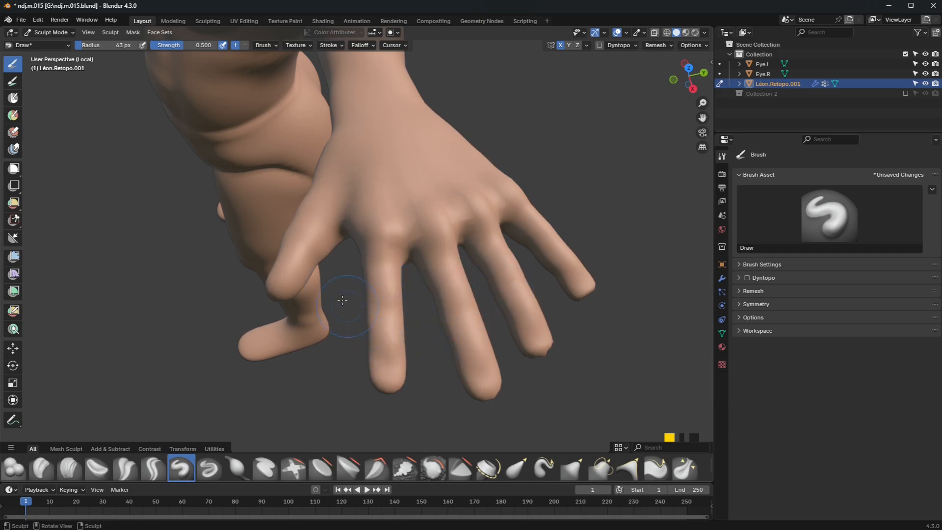
middle_click_drag(348, 285, 400, 276)
left_click_drag(605, 177, 620, 188)
mouse_move(553, 111)
middle_mouse_down()
mouse_move(562, 110)
mouse_move(505, 116)
mouse_move(509, 143)
middle_mouse_up()
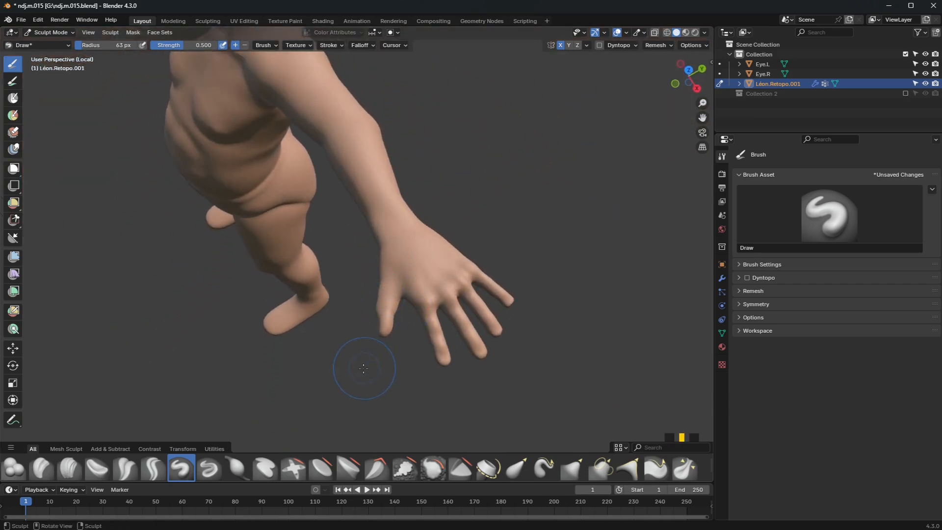
left_click(239, 468)
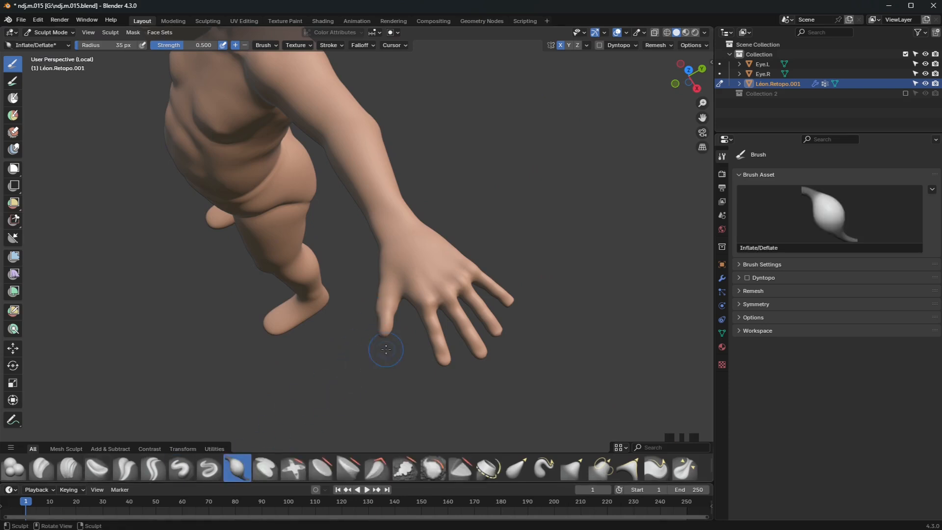
key("x")
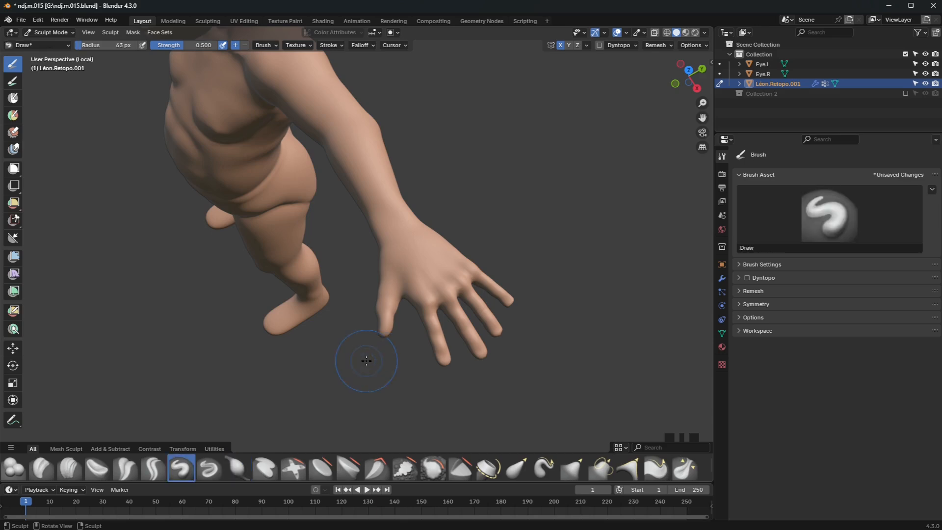
key("f")
left_click(263, 449)
left_click(236, 470)
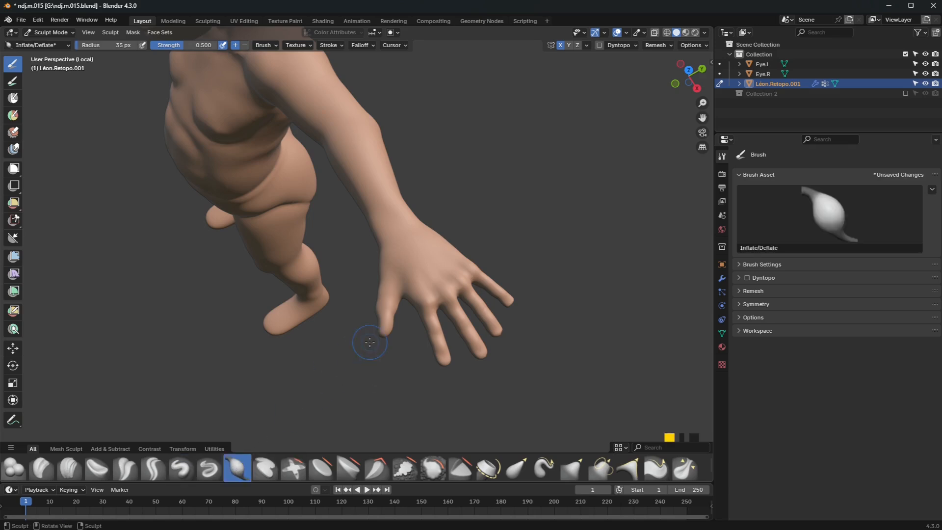
key("f")
left_click(393, 324)
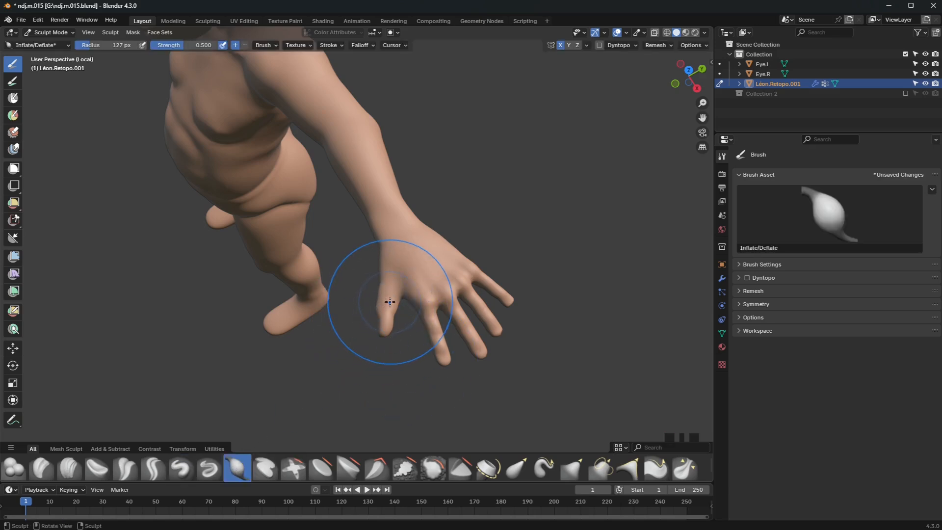
mouse_move(390, 301)
middle_mouse_down()
mouse_move(390, 325)
mouse_move(381, 327)
middle_mouse_up()
scroll(354, 337, "up", 1)
left_click_drag(326, 374, 324, 368)
Carve the crease around the base of the thumb and the line across the palm with the Draw Sharp brush.
mouse_move(324, 368)
middle_mouse_down()
mouse_move(376, 345)
mouse_move(452, 205)
mouse_move(347, 168)
middle_mouse_up()
scroll(368, 284, "up", 5)
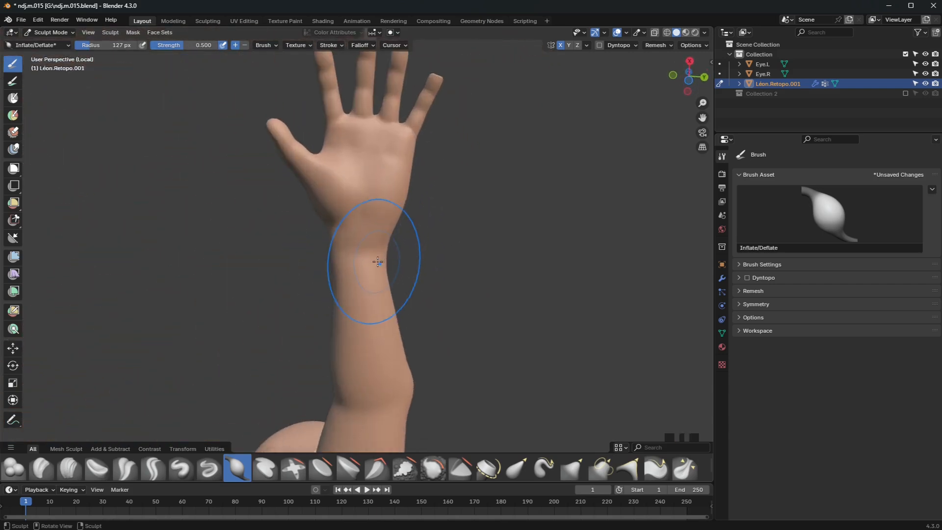
mouse_move(377, 261)
middle_mouse_down()
mouse_move(435, 246)
mouse_move(332, 322)
middle_mouse_up()
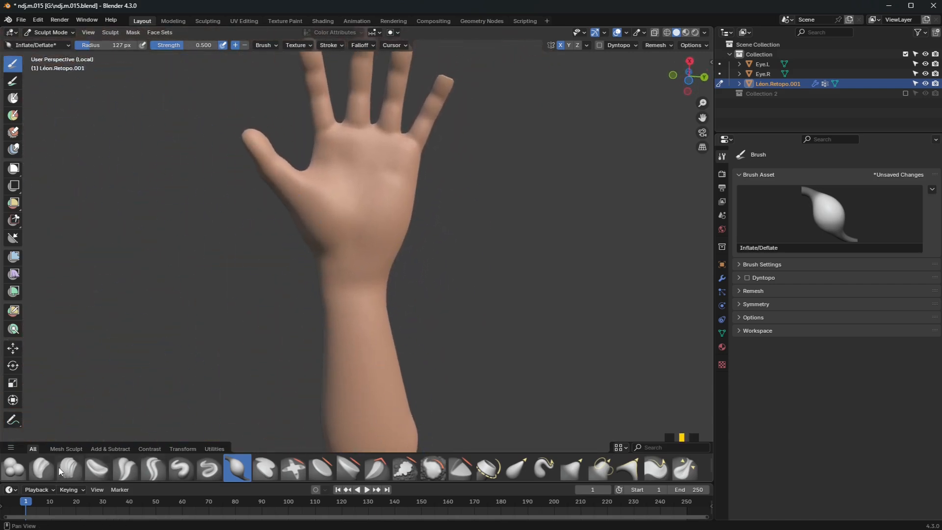
left_click(209, 469)
left_click_drag(314, 174, 338, 182)
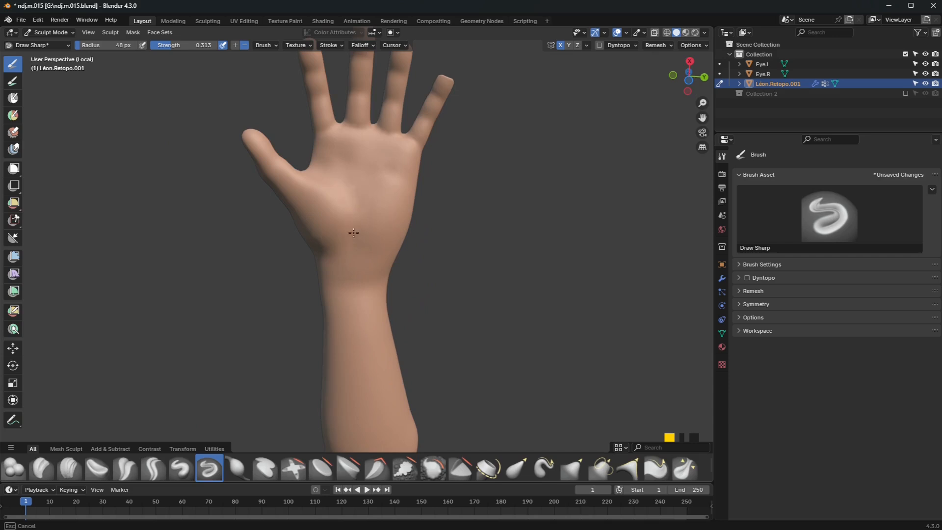
left_click_drag(354, 232, 356, 237)
left_click_drag(329, 175, 362, 242)
left_click_drag(329, 162, 401, 169)
left_click_drag(366, 204, 370, 205)
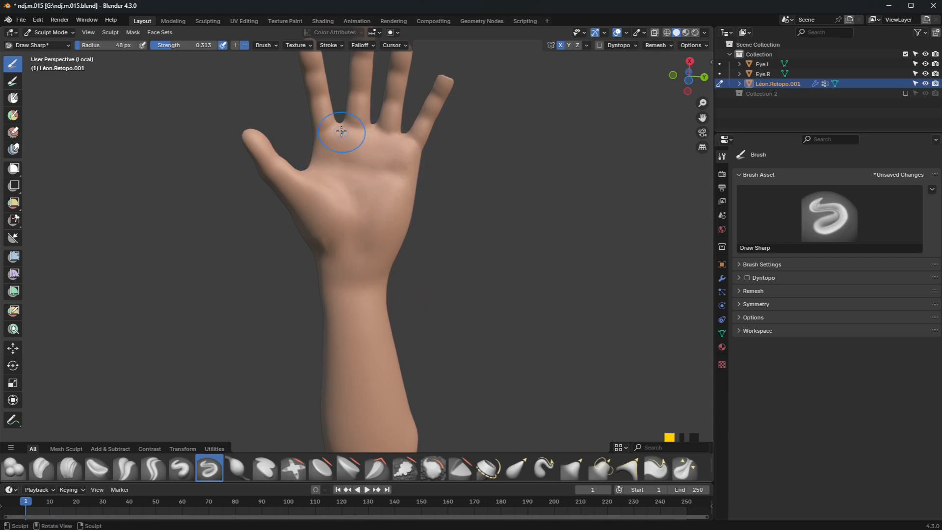
Define the palm pads below the fingers and the upper palm crease with the Draw Sharp brush.
left_click_drag(342, 131, 375, 132)
scroll(373, 199, "down", 1)
left_click_drag(353, 175, 389, 171)
scroll(365, 196, "down", 1)
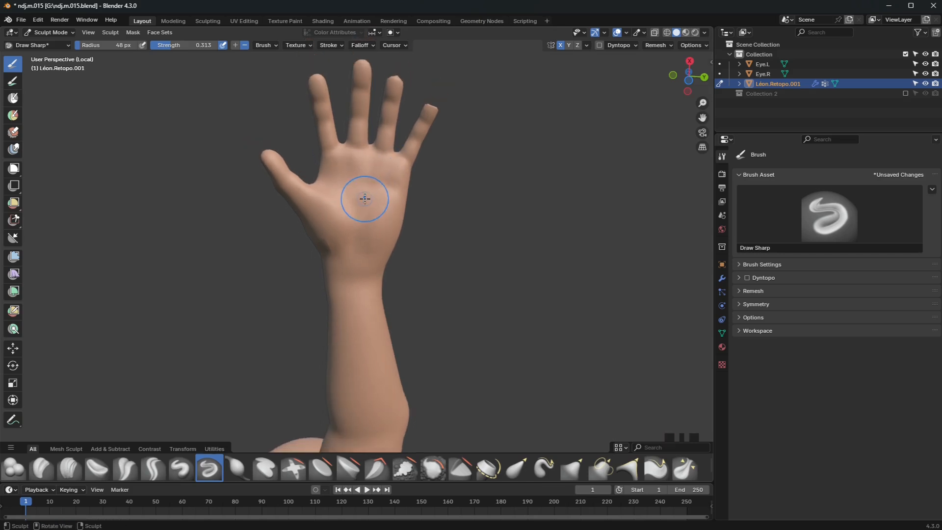
Raise tendon ridges from the knuckles toward the wrist on the back of the hand with the inverted Draw Sharp brush.
middle_click_drag(364, 198, 420, 262)
scroll(368, 221, "down", 5)
middle_click_drag(366, 221, 341, 306)
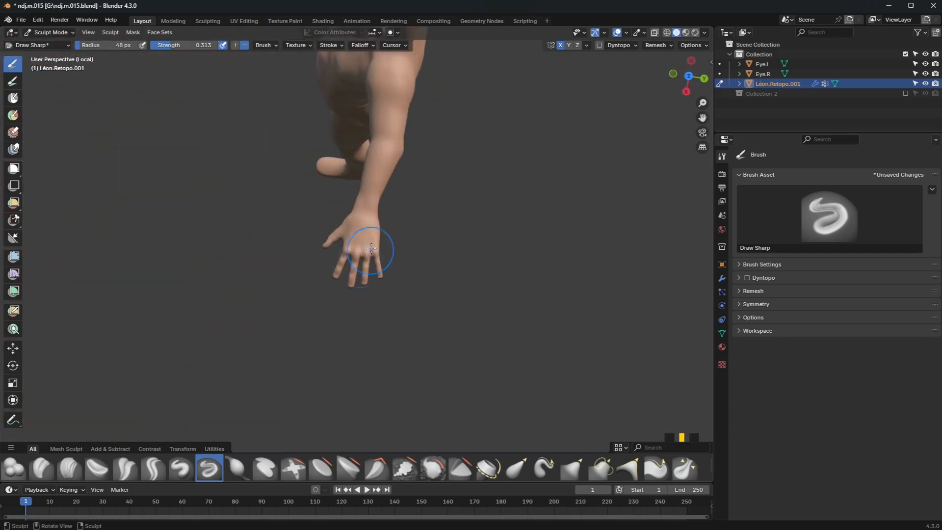
scroll(383, 216, "up", 5)
scroll(385, 210, "down", 3)
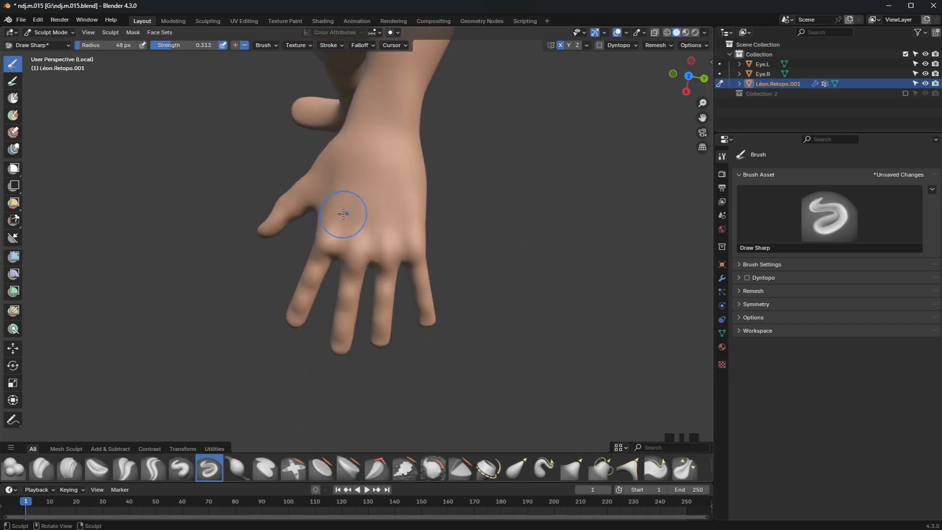
left_click_drag(330, 231, 348, 168, "ctrl")
mouse_move(360, 233)
left_mouse_down("ctrl")
mouse_move(367, 172)
mouse_move(389, 186)
left_mouse_up("ctrl")
left_click_drag(410, 236, 411, 179, "ctrl")
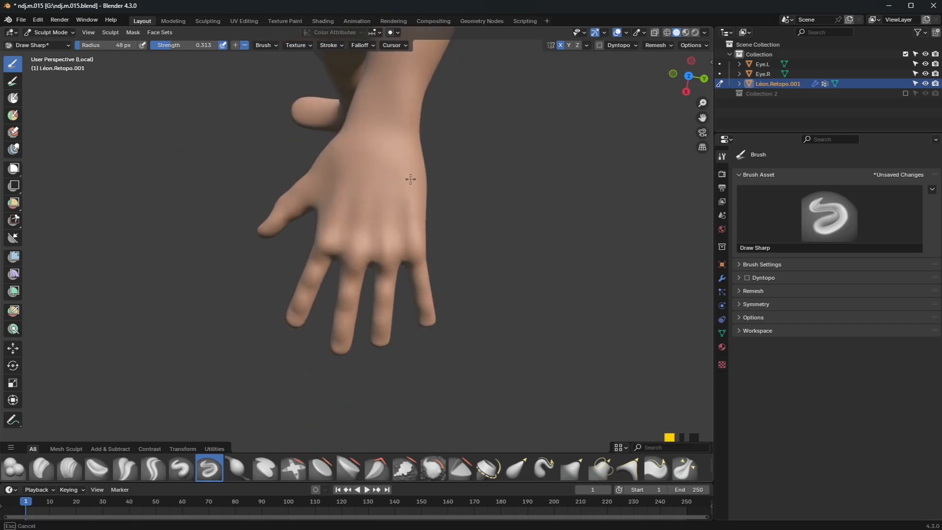
Build up the little-finger and thumb sides of the wrist with the inverted Draw Sharp brush.
middle_click_drag(410, 179, 351, 210)
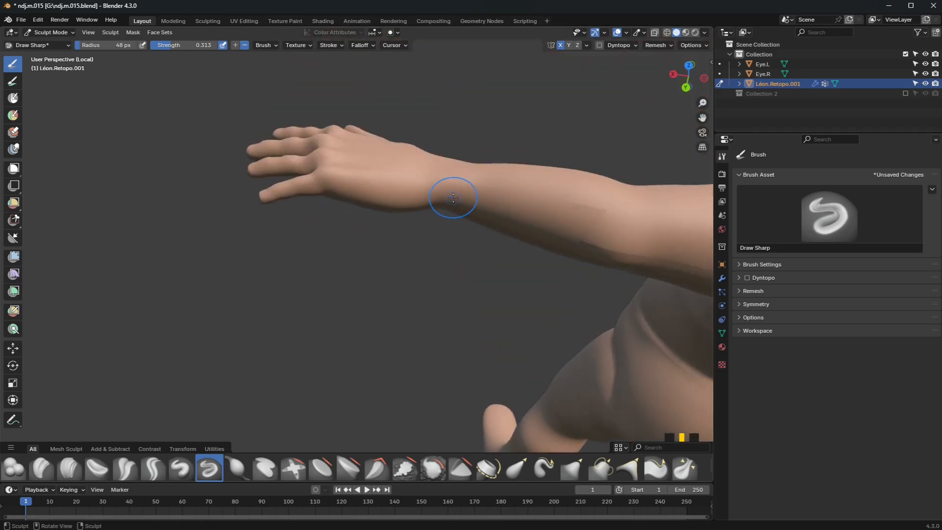
left_click_drag(453, 197, 447, 200, "ctrl")
mouse_move(447, 200)
middle_mouse_down()
mouse_move(311, 204)
mouse_move(257, 125)
middle_mouse_up()
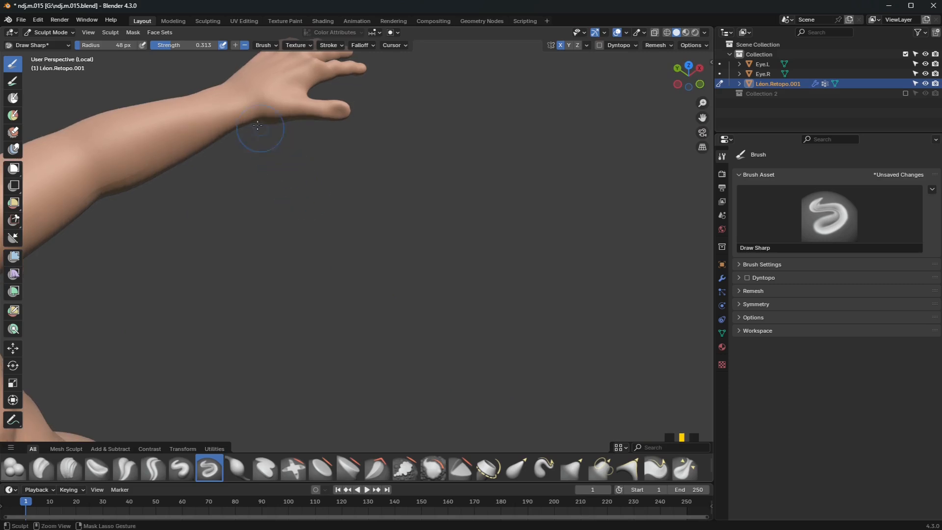
left_click_drag(243, 113, 241, 117, "ctrl")
Thicken the tendons across the back of the hand to the wrist with the Draw brush at a 47 px radius.
scroll(245, 167, "down", 6)
mouse_move(278, 245)
middle_mouse_down()
mouse_move(226, 264)
mouse_move(228, 278)
middle_mouse_up()
scroll(318, 223, "up", 6)
middle_click_drag(332, 198, 370, 231, "shift")
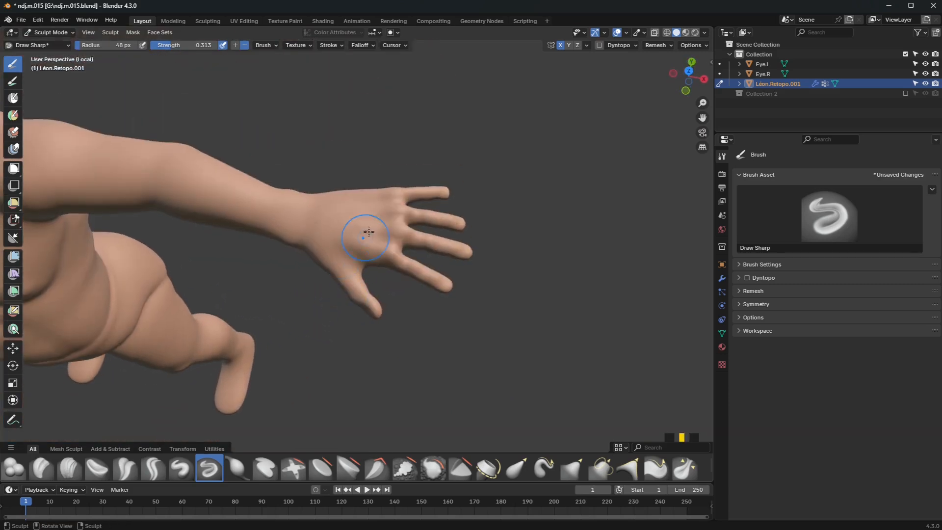
scroll(376, 215, "up", 3)
left_click(183, 469)
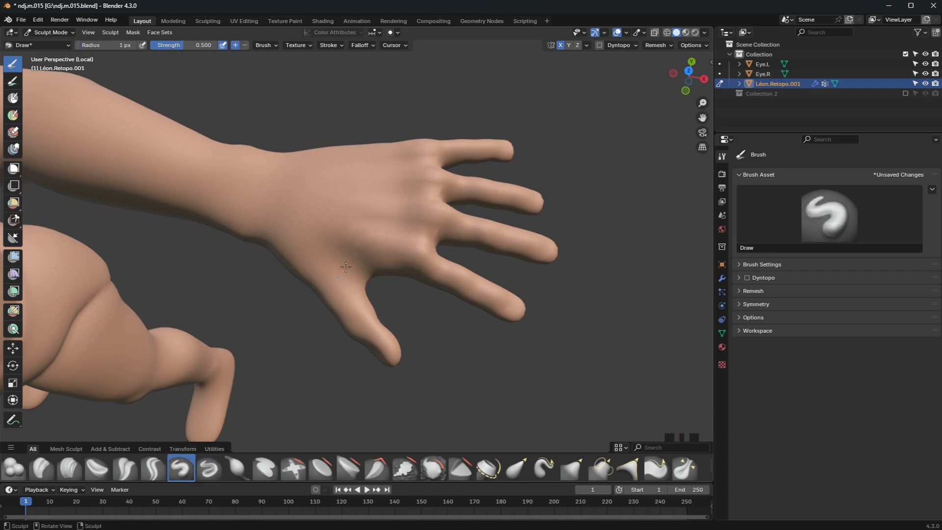
scroll(406, 217, "down", 3)
key("f")
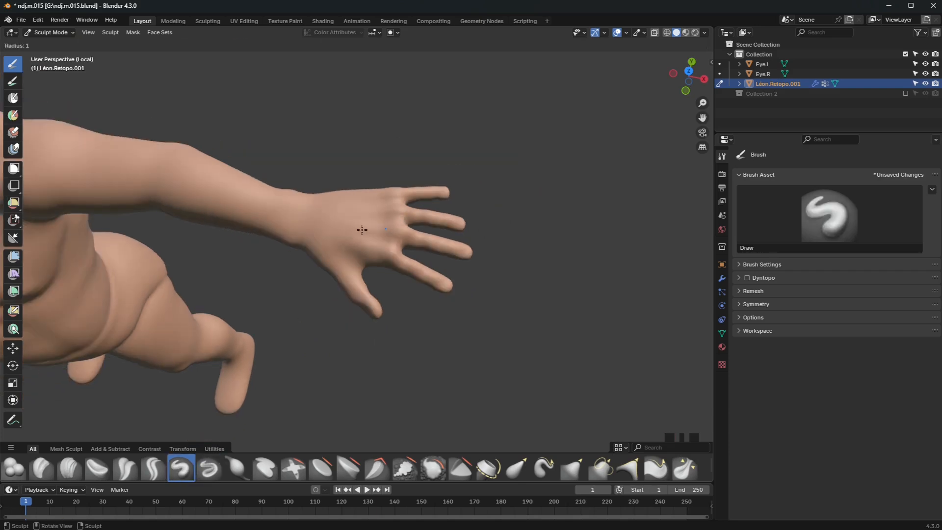
left_click(407, 236)
scroll(399, 230, "up", 3)
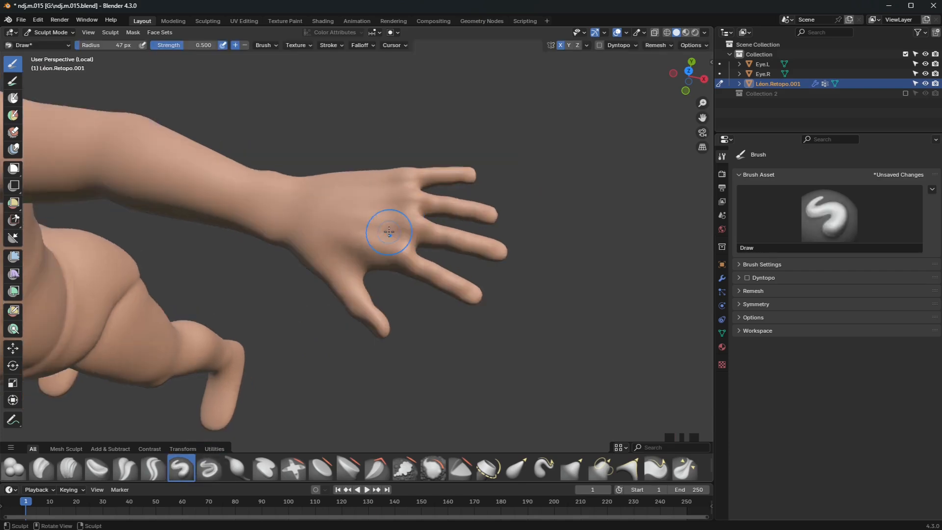
left_click_drag(416, 208, 324, 199)
left_click_drag(414, 175, 305, 162)
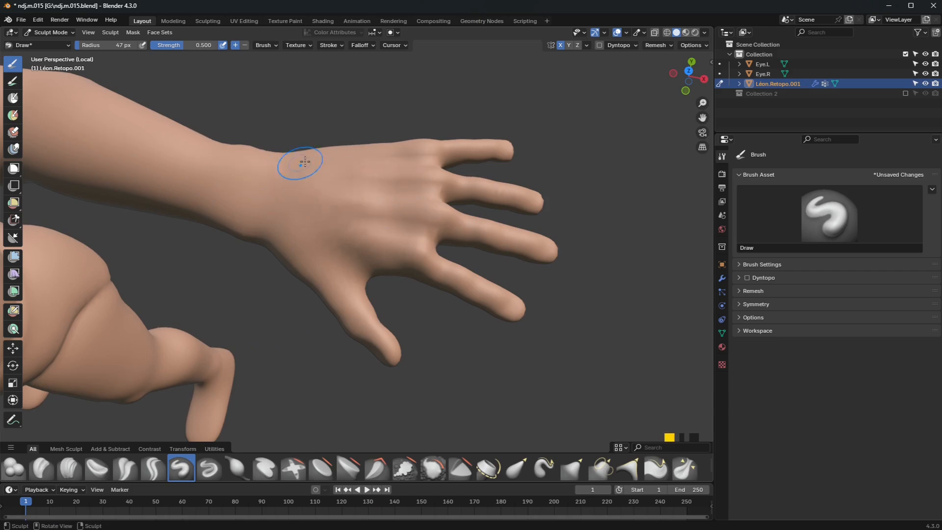
left_click_drag(409, 147, 255, 153)
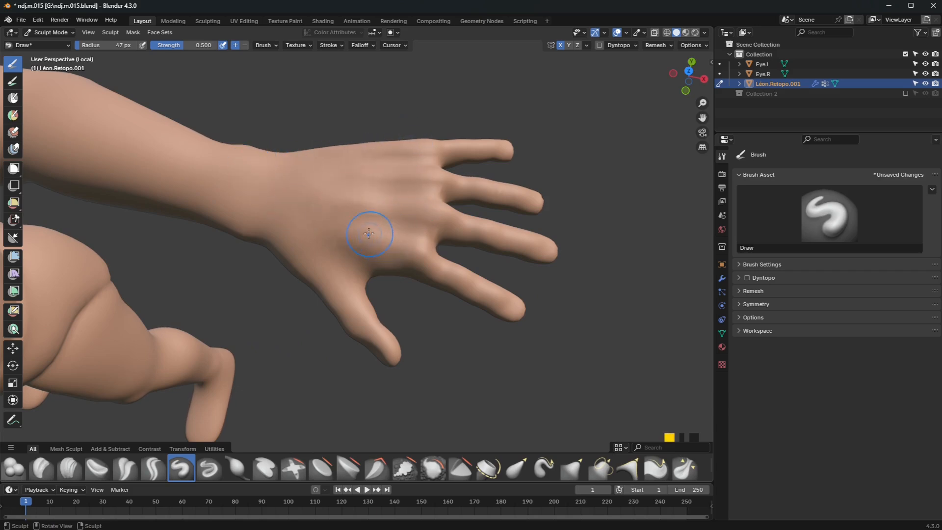
left_click_drag(369, 233, 232, 194)
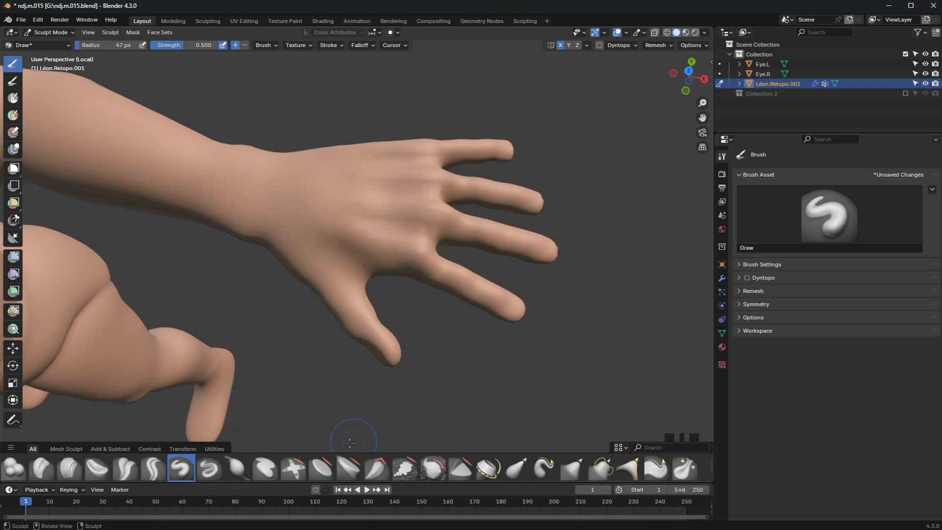
Lower the Draw brush strength to 0.277 and apply a light stroke across the back of the hand.
mouse_move(349, 443)
middle_mouse_down()
mouse_move(448, 331)
mouse_move(452, 276)
mouse_move(486, 259)
mouse_move(405, 243)
mouse_move(378, 322)
mouse_move(377, 365)
middle_mouse_up()
scroll(378, 322, "down", 2)
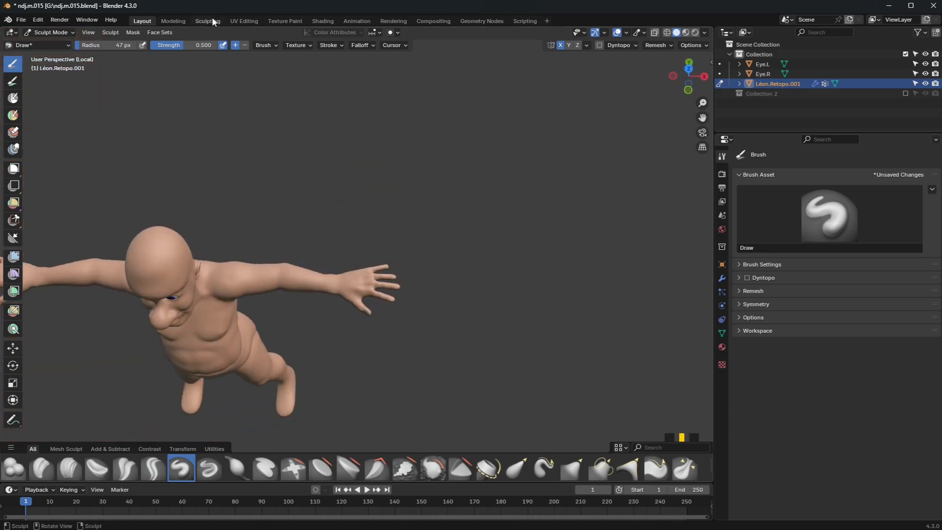
left_click_drag(176, 49, 162, 49)
scroll(358, 295, "up", 2)
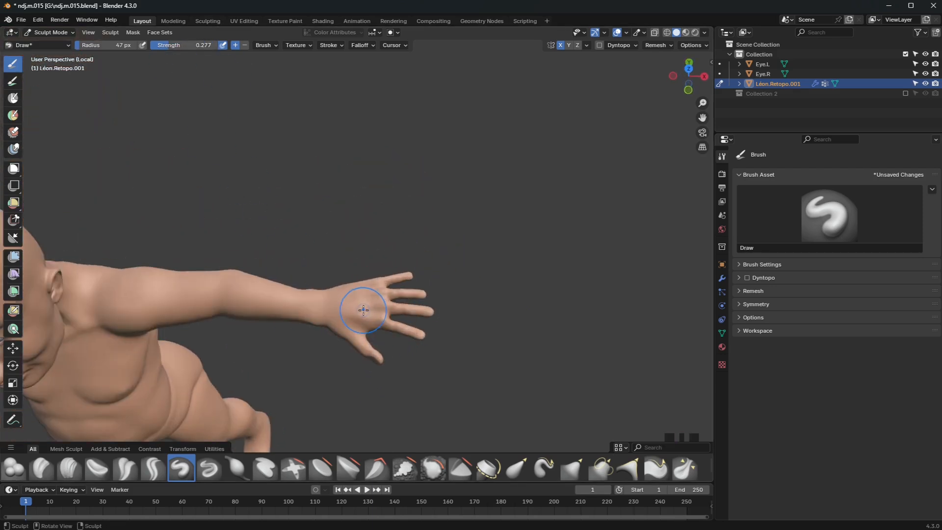
scroll(349, 298, "down", 1)
left_click_drag(352, 292, 350, 283)
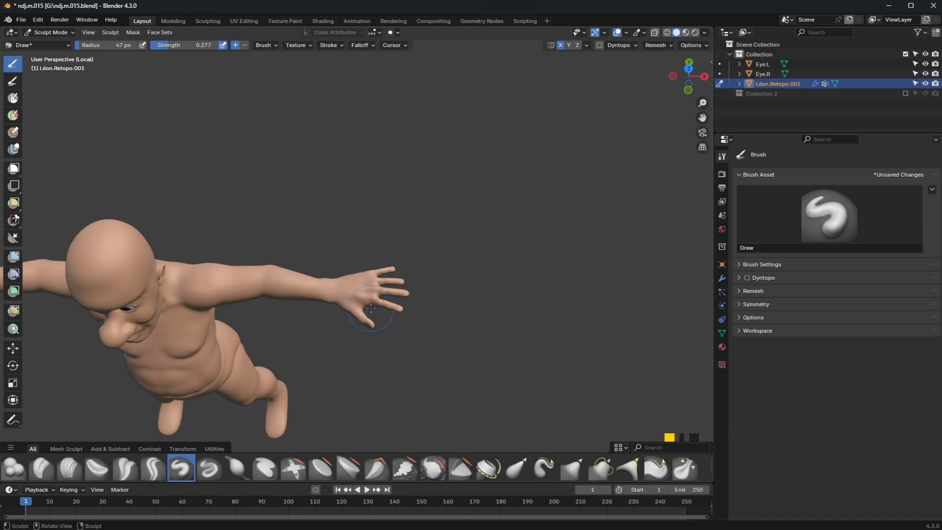
middle_click_drag(371, 308, 290, 216)
scroll(366, 251, "up", 3)
scroll(272, 189, "up", 2)
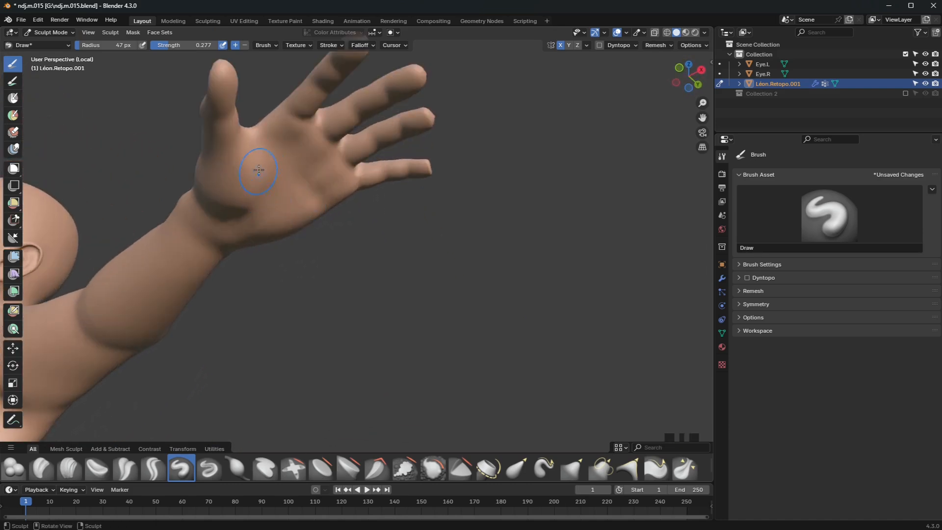
scroll(244, 173, "down", 2)
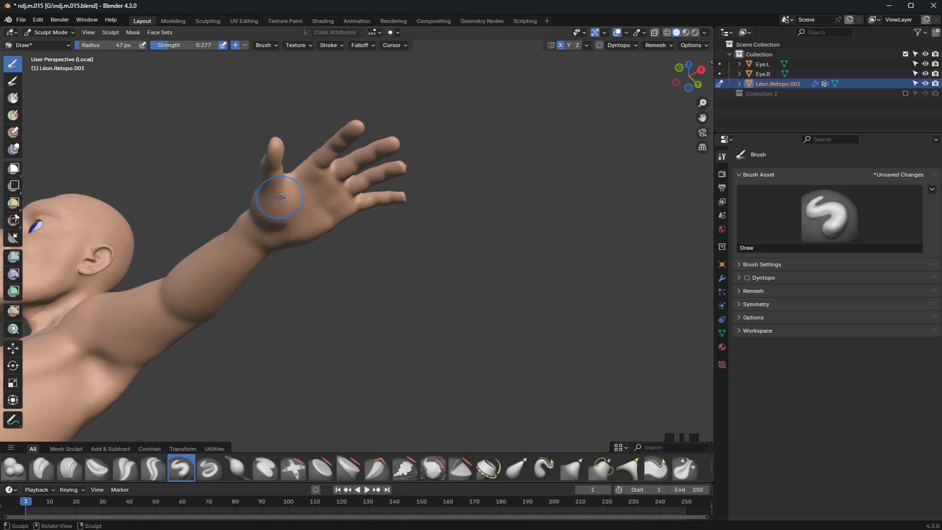
Shape the thumb base and the heel of the palm near the wrist with light Draw brush strokes.
left_click_drag(281, 198, 273, 220)
middle_click_drag(272, 221, 270, 165)
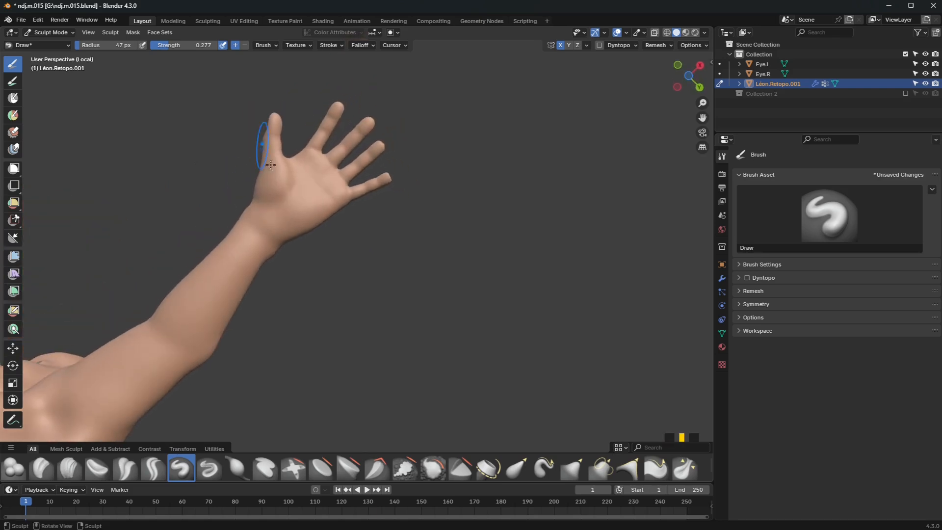
left_click_drag(290, 220, 294, 214)
left_click_drag(306, 213, 315, 212)
Soften the tendon ridges across the back of the hand, stroking between the knuckles and the wrist.
mouse_move(316, 213)
middle_mouse_down()
mouse_move(330, 279)
mouse_move(429, 288)
mouse_move(330, 292)
mouse_move(309, 322)
mouse_move(326, 387)
middle_mouse_up()
scroll(337, 337, "up", 5)
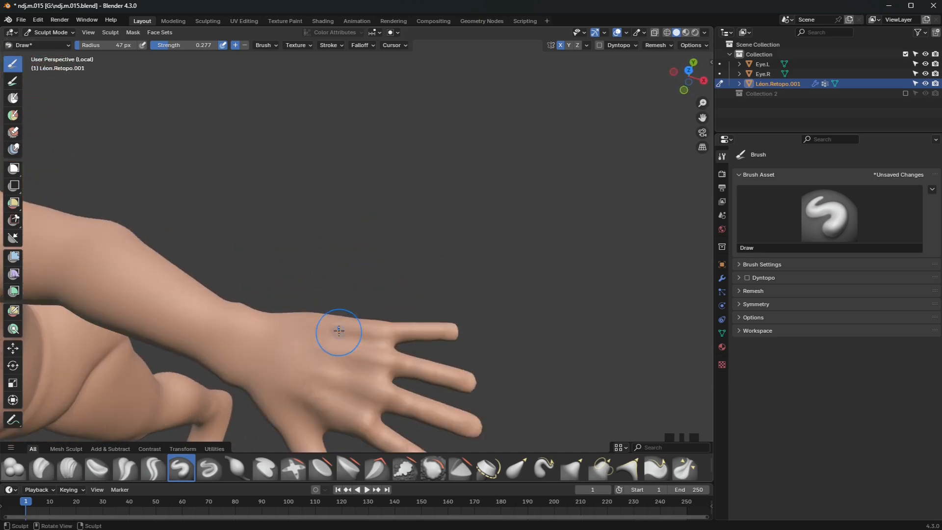
mouse_move(337, 337)
left_mouse_down()
mouse_move(358, 339)
mouse_move(365, 361)
mouse_move(320, 360)
mouse_move(350, 357)
mouse_move(334, 402)
mouse_move(361, 410)
mouse_move(330, 389)
left_mouse_up()
scroll(329, 383, "down", 3)
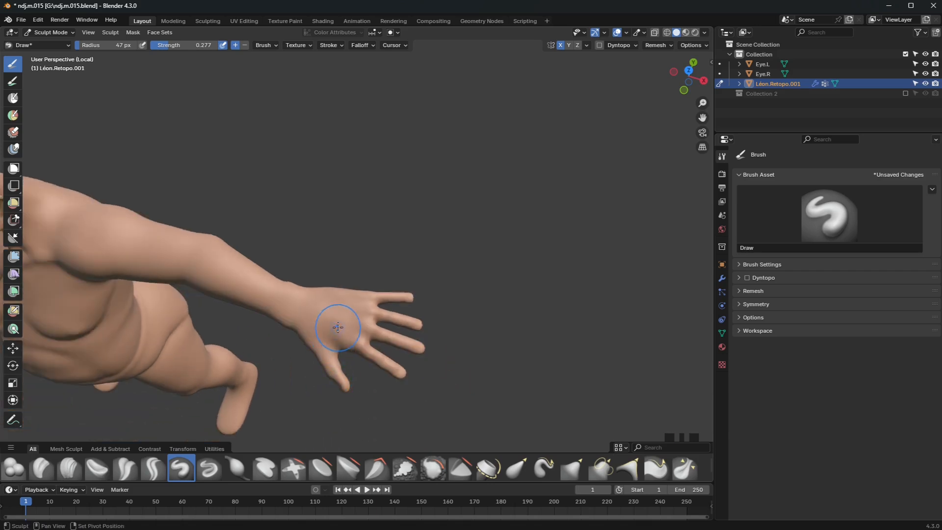
scroll(358, 329, "up", 3)
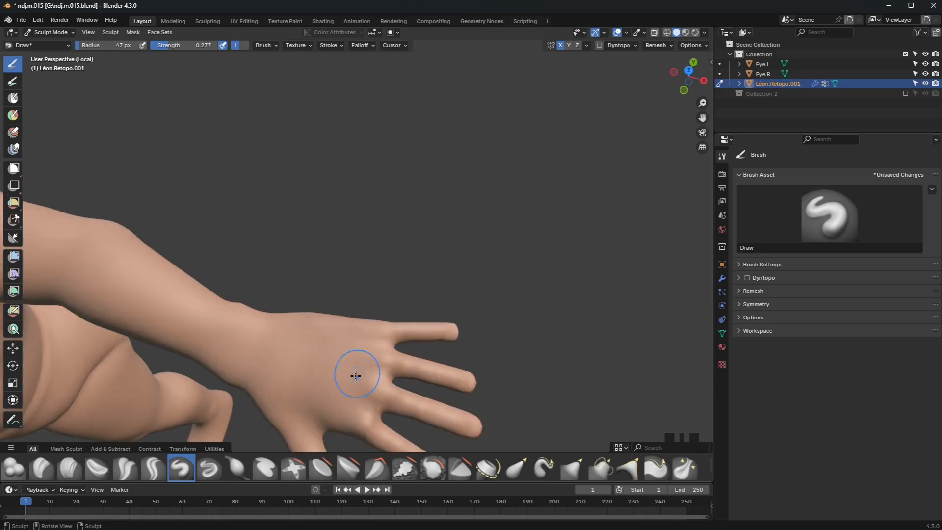
left_click_drag(375, 390, 303, 365)
left_click_drag(390, 352, 298, 345)
Build up the back of the elbow with the Draw brush at 47 px radius and 0.277 strength.
middle_click_drag(389, 332, 164, 307)
middle_click_drag(164, 307, 294, 288, "shift")
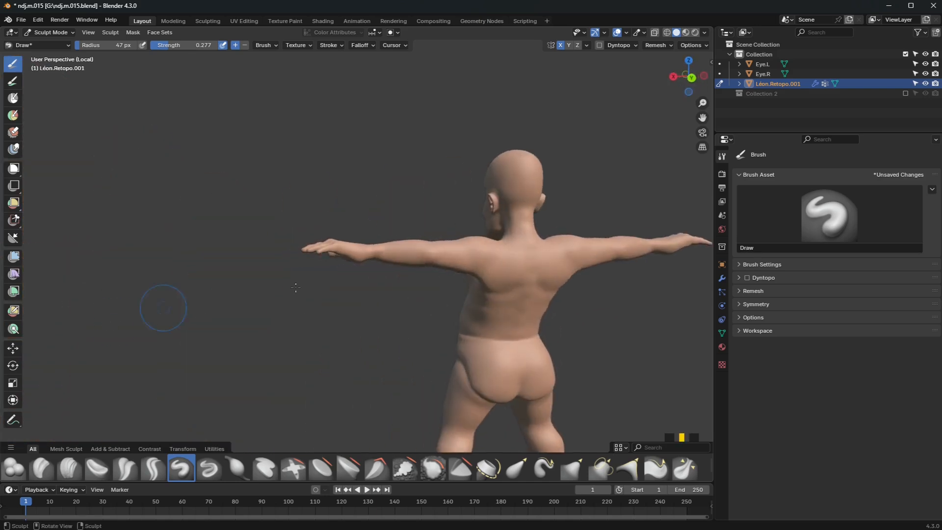
scroll(477, 250, "up", 6)
middle_click_drag(587, 271, 457, 270, "shift")
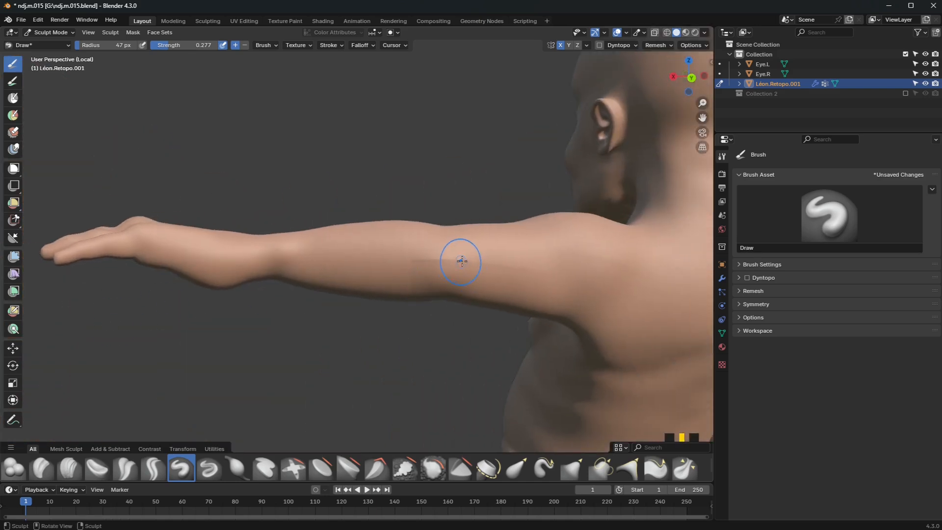
mouse_move(457, 256)
left_mouse_down()
mouse_move(444, 269)
mouse_move(461, 255)
mouse_move(481, 276)
left_mouse_up()
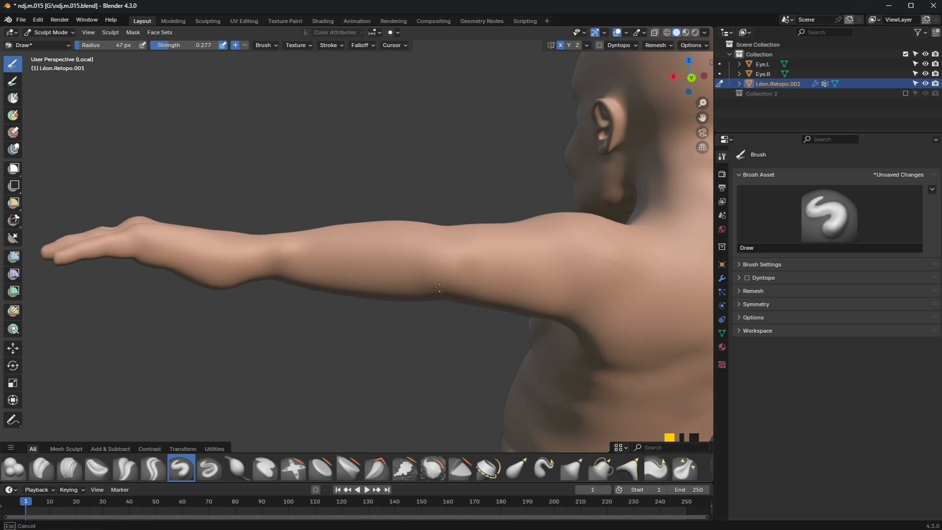
middle_click_drag(440, 289, 480, 271)
Sharpen the elbow form with the Draw Sharp brush at 48 px radius and 0.313 strength.
left_click(206, 470)
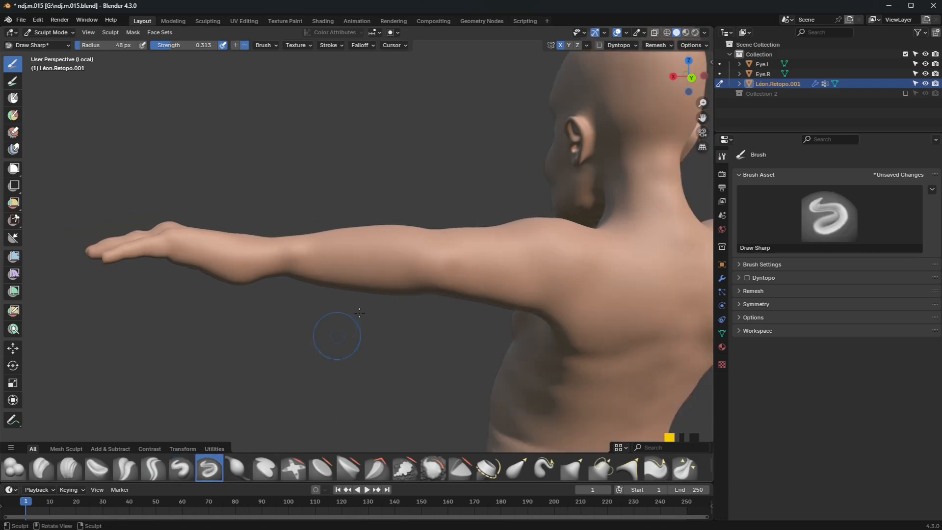
left_click_drag(453, 249, 423, 259)
middle_click_drag(413, 269, 410, 249)
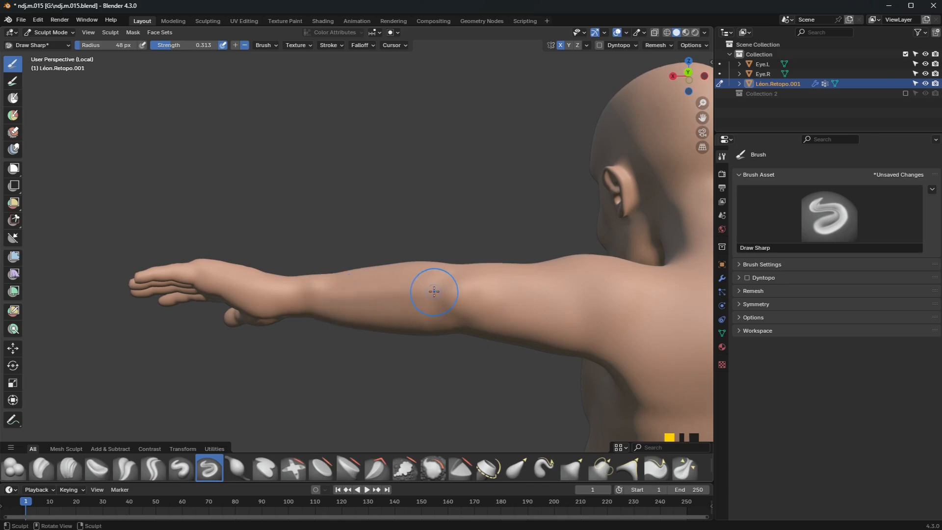
Reshape the forearm between elbow and wrist using the Grab brush at a 147 px radius.
mouse_move(376, 300)
middle_mouse_down()
mouse_move(381, 404)
mouse_move(379, 297)
mouse_move(390, 272)
middle_mouse_up()
key("g")
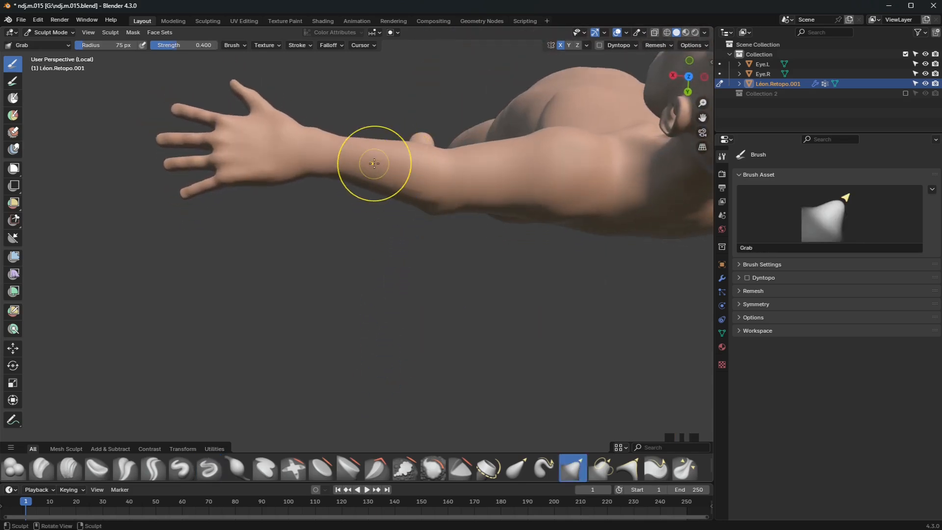
key("f")
left_click(410, 172)
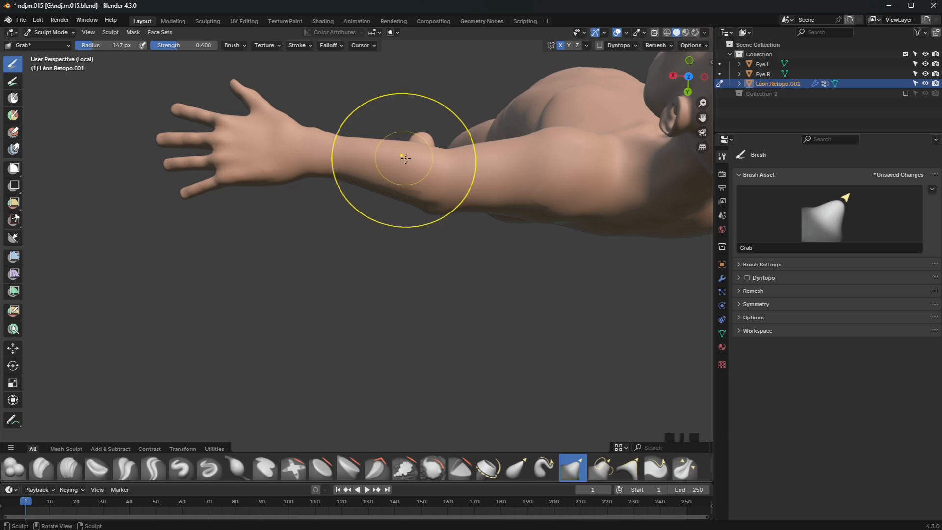
left_click_drag(408, 163, 381, 191)
left_click_drag(341, 150, 340, 157)
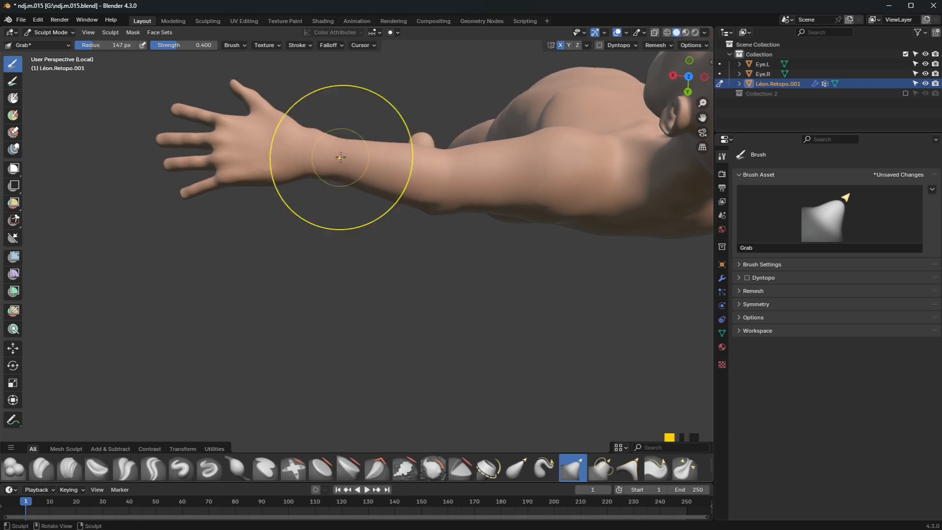
Adjust the arm's contour from another angle with the Grab brush.
scroll(342, 160, "down", 3)
middle_click_drag(346, 184, 364, 93)
scroll(368, 242, "up", 3)
middle_click_drag(368, 241, 367, 261)
scroll(363, 296, "up", 2)
left_click_drag(334, 350, 347, 330)
Examine the arm, back and whole figure from several angles, ending with the face.
mouse_move(326, 270)
middle_mouse_down()
mouse_move(346, 295)
mouse_move(372, 399)
middle_mouse_up()
middle_click_drag(413, 225, 441, 115)
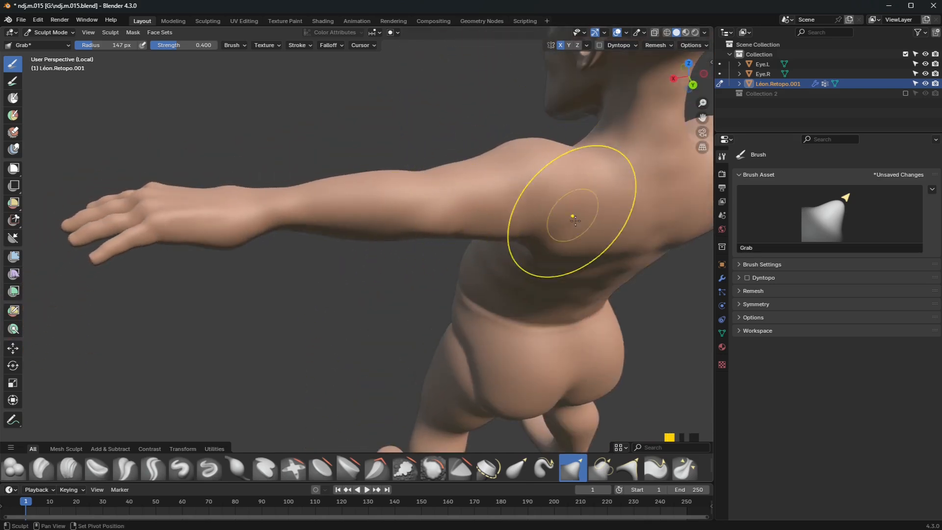
middle_click_drag(374, 227, 434, 210)
scroll(435, 221, "down", 3)
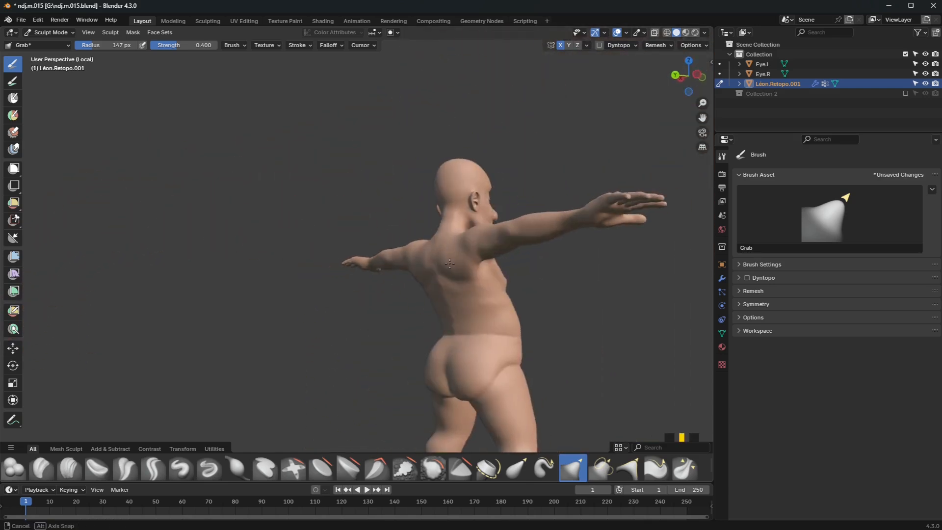
middle_click_drag(457, 250, 429, 192)
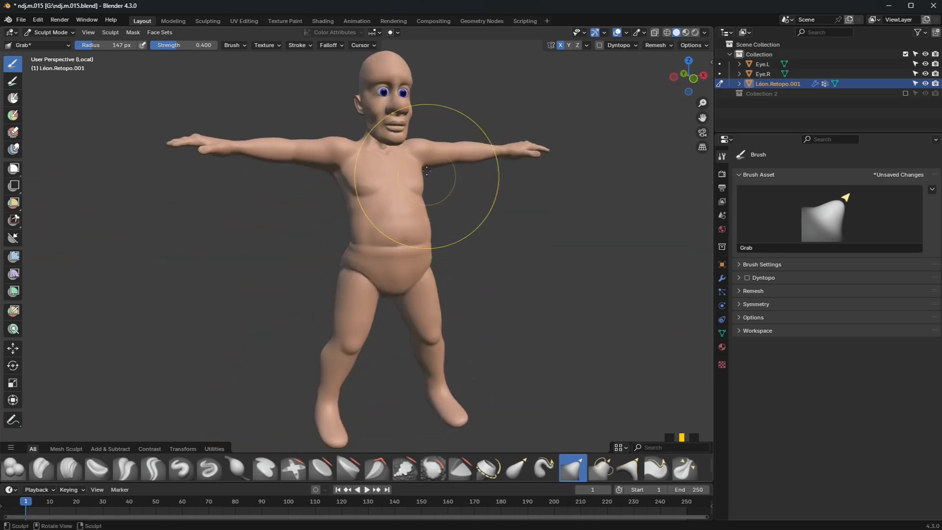
middle_click_drag(441, 115, 447, 225, "shift")
scroll(445, 216, "up", 6)
middle_click_drag(441, 184, 419, 195)
scroll(321, 131, "up", 2)
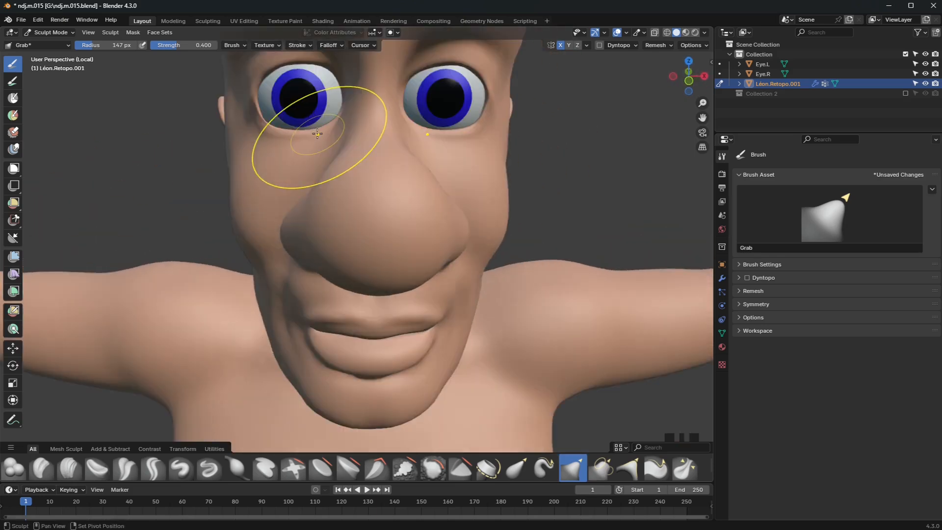
Reshape the eye openings with the Grab brush, pulling the outer eye corners inward.
middle_click_drag(319, 133, 362, 194, "shift")
scroll(361, 193, "up", 4)
scroll(360, 195, "down", 2)
mouse_move(359, 198)
left_mouse_down()
mouse_move(314, 200)
mouse_move(333, 216)
mouse_move(325, 222)
left_mouse_up()
mouse_move(325, 222)
middle_mouse_down()
mouse_move(363, 230)
mouse_move(337, 226)
middle_mouse_up()
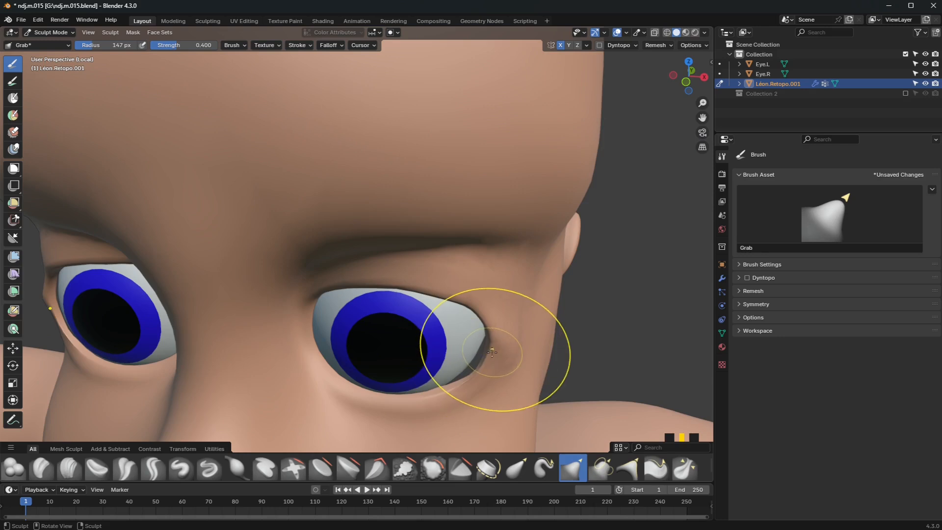
mouse_move(486, 357)
left_mouse_down()
mouse_move(476, 350)
mouse_move(488, 330)
mouse_move(469, 313)
mouse_move(465, 331)
left_mouse_up()
left_click_drag(465, 379, 464, 370)
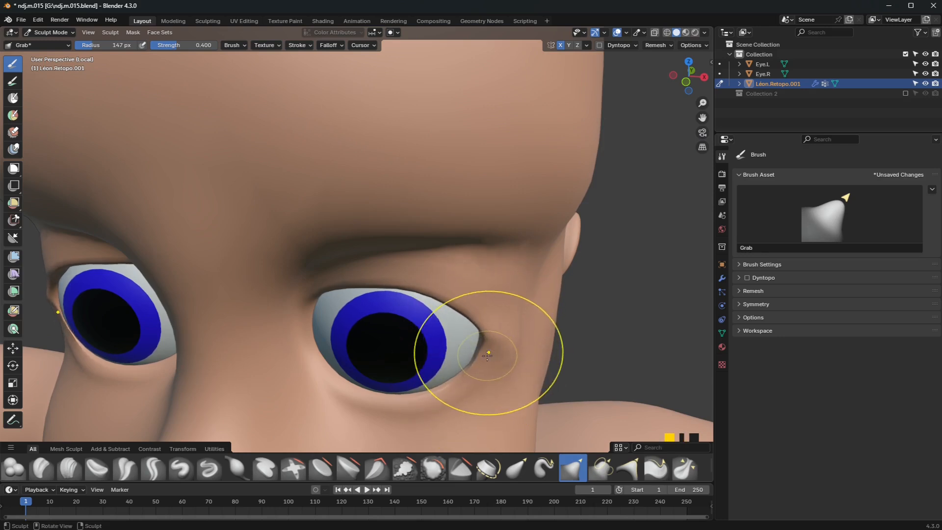
Adjust the area around the outer eye corner and raise the brow from the side with the Grab brush.
scroll(425, 298, "down", 4)
scroll(423, 297, "down", 5)
middle_click_drag(423, 298, 461, 255)
middle_click_drag(461, 255, 515, 248)
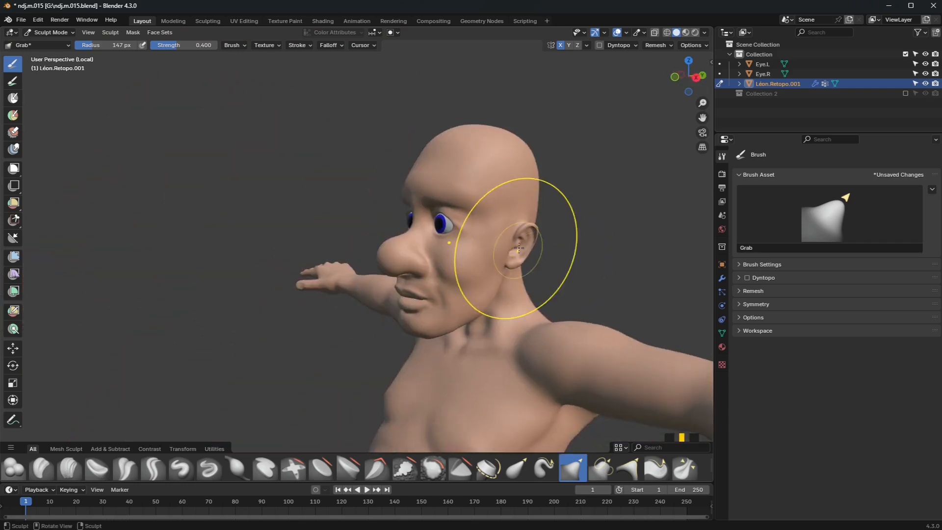
scroll(521, 240, "up", 5)
left_click_drag(563, 150, 585, 166)
left_click_drag(575, 121, 546, 95)
Push the central brow and lower forehead back in side view with the Grab brush.
scroll(543, 117, "down", 5)
mouse_move(544, 118)
middle_mouse_down()
mouse_move(603, 125)
mouse_move(490, 126)
middle_mouse_up()
scroll(603, 125, "up", 6)
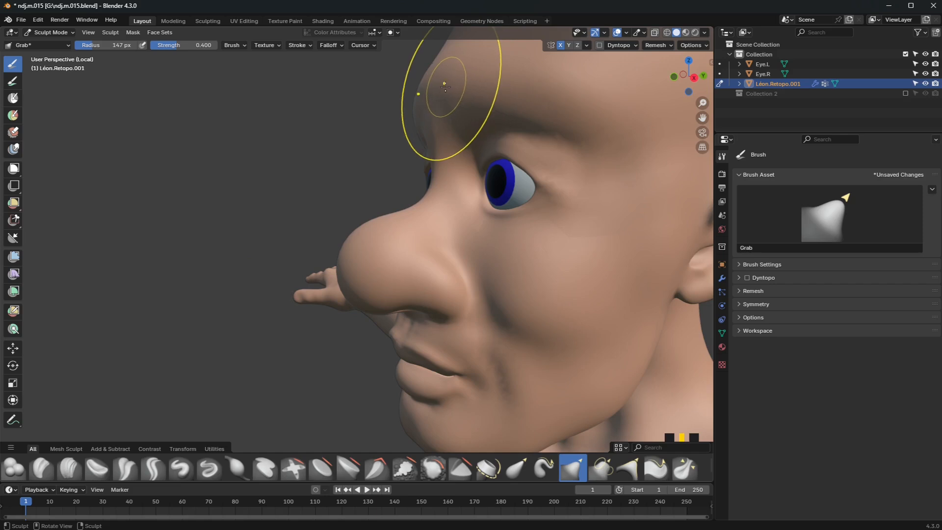
left_click_drag(445, 87, 496, 92)
scroll(494, 106, "down", 6)
Smooth the middle of the forehead and adjust its side contour from the front.
mouse_move(494, 106)
middle_mouse_down()
mouse_move(574, 120)
mouse_move(545, 150)
mouse_move(398, 205)
mouse_move(349, 237)
middle_mouse_up()
scroll(524, 163, "up", 4)
scroll(505, 185, "up", 3)
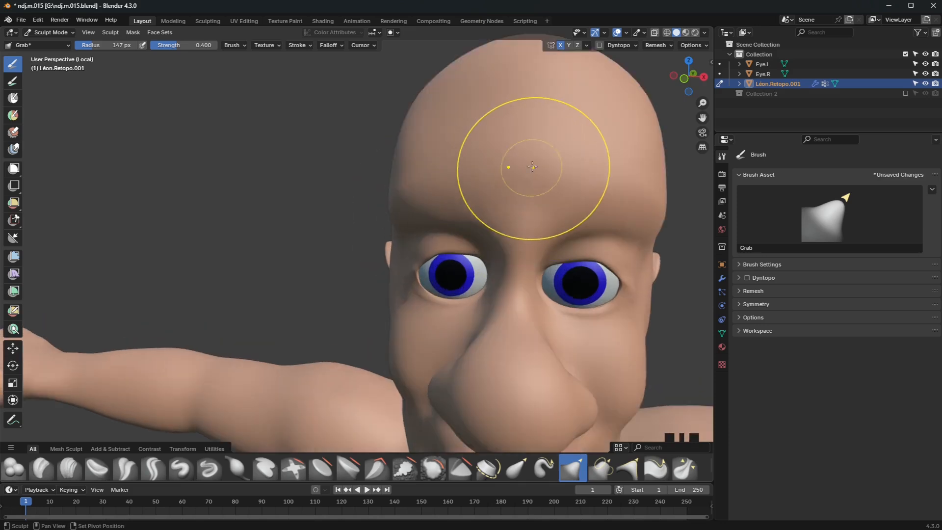
left_click_drag(532, 168, 514, 136, "shift")
left_click_drag(592, 149, 597, 150)
scroll(540, 161, "down", 4)
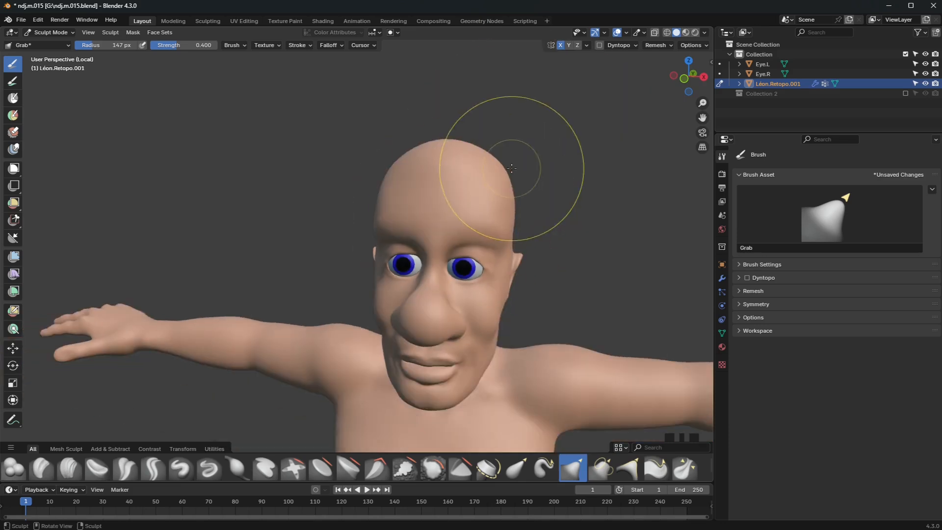
Refine the outer ends of the upper eyelids with small Grab brush adjustments.
mouse_move(555, 322)
middle_mouse_down("shift")
mouse_move(557, 255)
mouse_move(568, 251)
middle_mouse_up("shift")
scroll(552, 224, "up", 2)
scroll(542, 212, "up", 3)
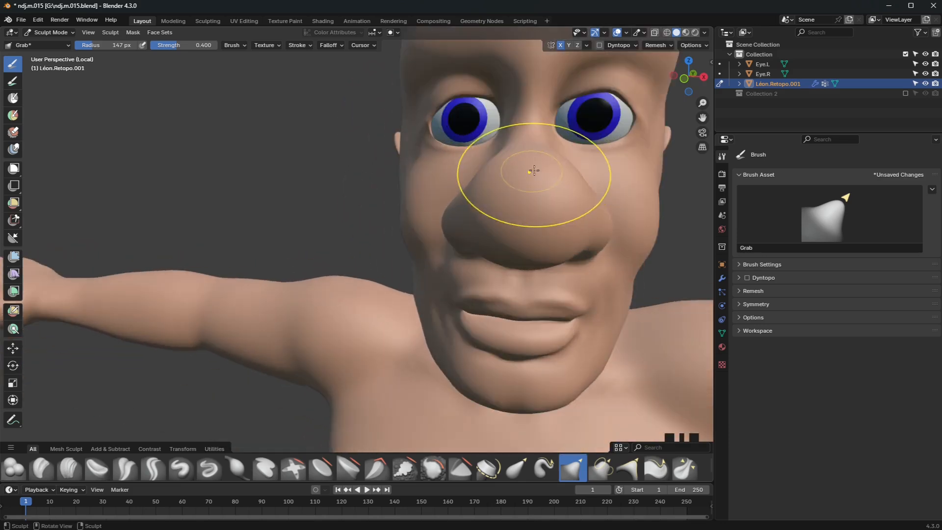
left_click_drag(624, 84, 611, 109)
scroll(589, 116, "down", 1)
scroll(538, 125, "up", 3)
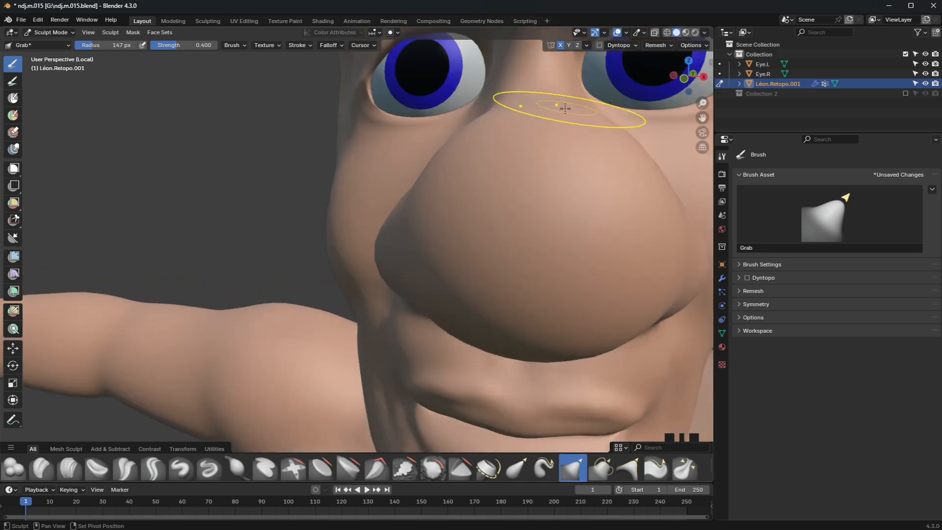
scroll(565, 108, "down", 3)
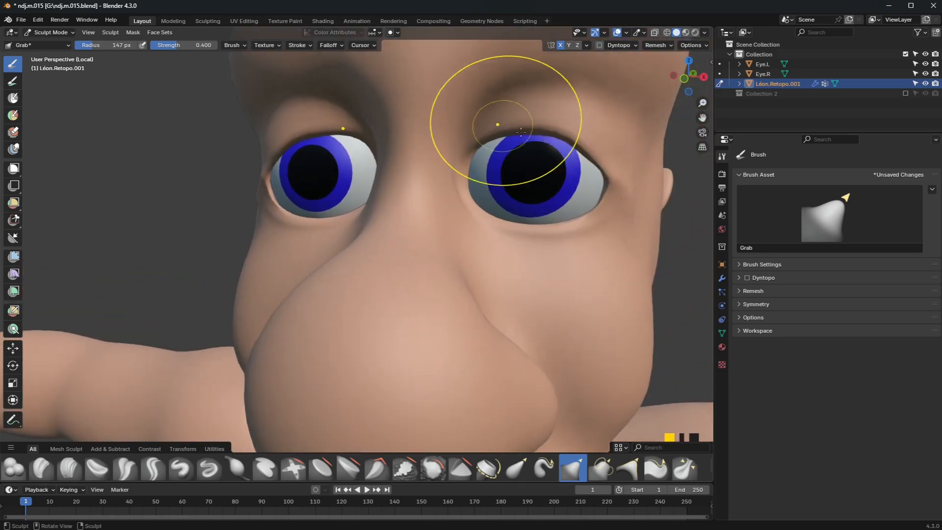
left_click_drag(594, 158, 599, 154)
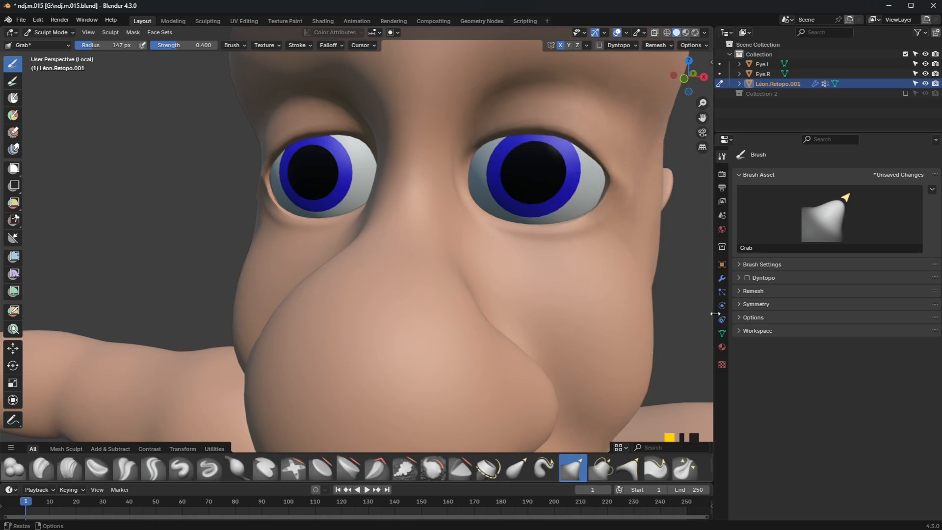
Open the character's Multires modifier settings.
left_click(722, 278)
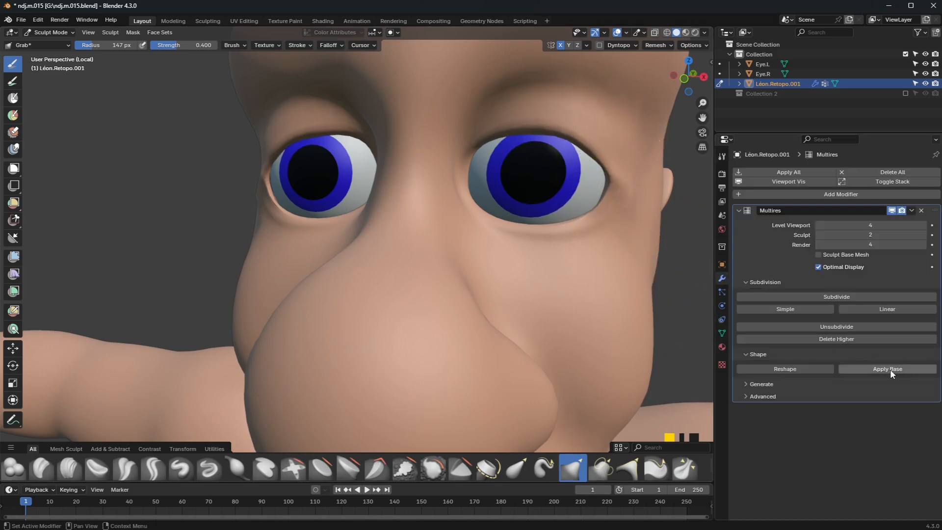
Apply the Multires sculpted shape to the base mesh.
left_click(904, 369)
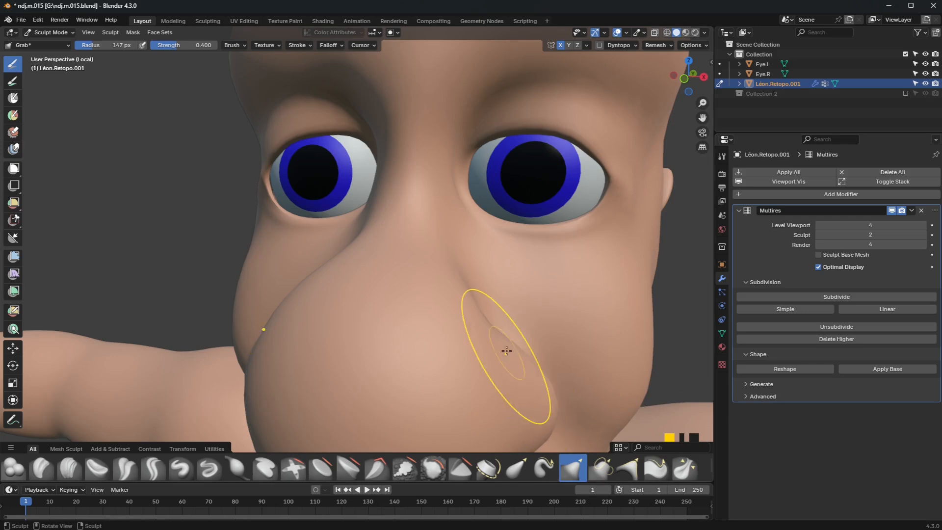
Examine the character's head from the side and front, including the ear, eyes and nose.
scroll(505, 358, "down", 6)
middle_click_drag(494, 347, 378, 273)
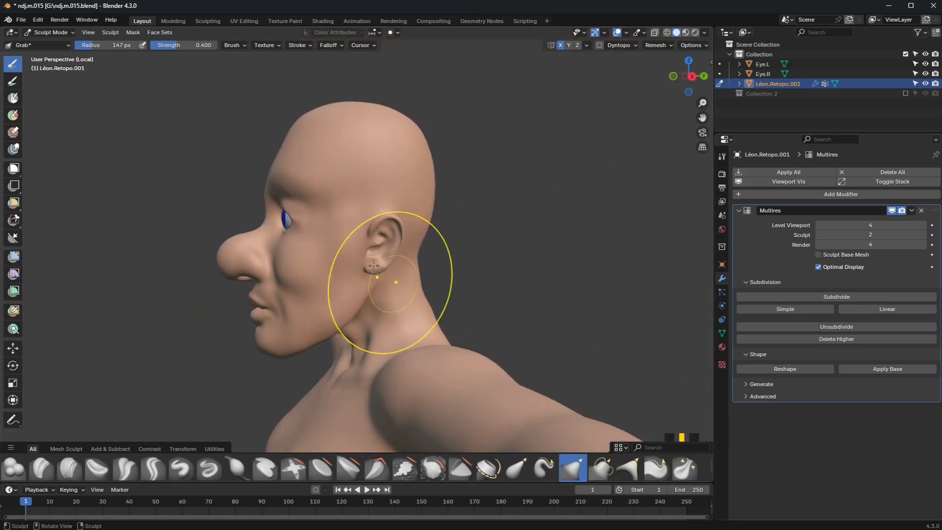
scroll(326, 242, "up", 3)
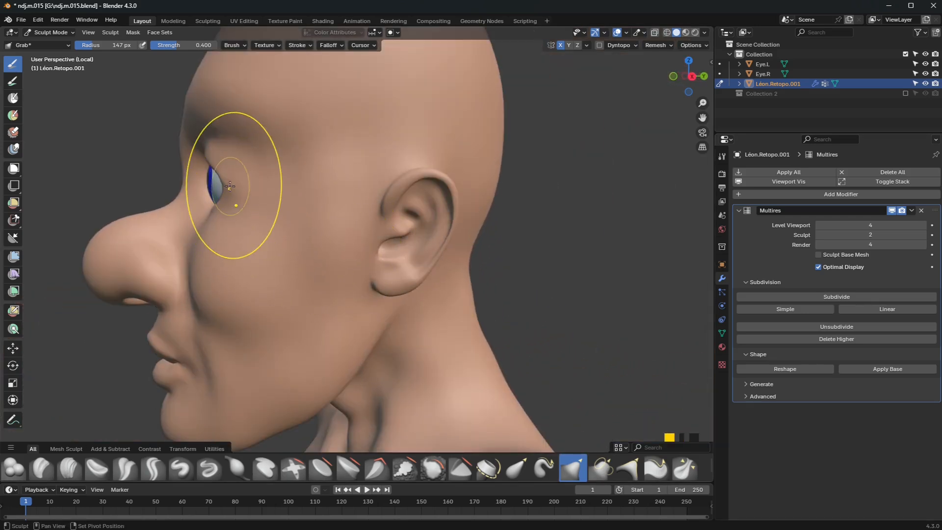
mouse_move(247, 191)
middle_mouse_down()
mouse_move(262, 218)
mouse_move(326, 236)
mouse_move(418, 242)
mouse_move(358, 189)
middle_mouse_up()
scroll(351, 201, "up", 4)
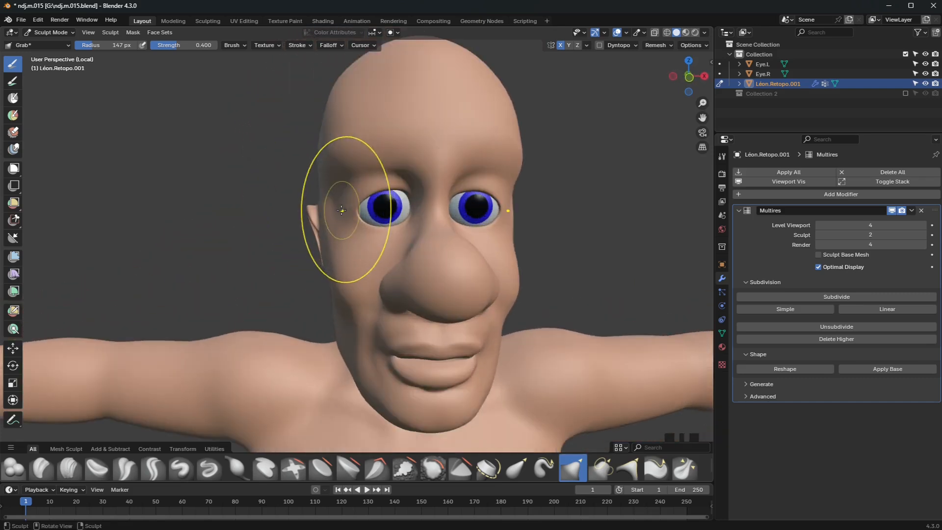
scroll(373, 157, "down", 3)
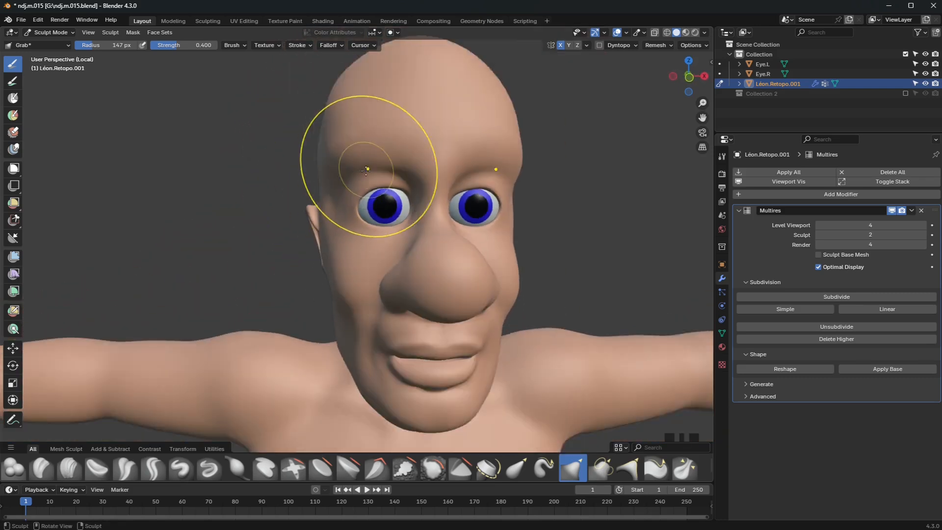
mouse_move(368, 158)
middle_mouse_down()
mouse_move(328, 193)
mouse_move(402, 239)
mouse_move(434, 194)
mouse_move(359, 229)
mouse_move(321, 236)
middle_mouse_up()
scroll(338, 246, "down", 3)
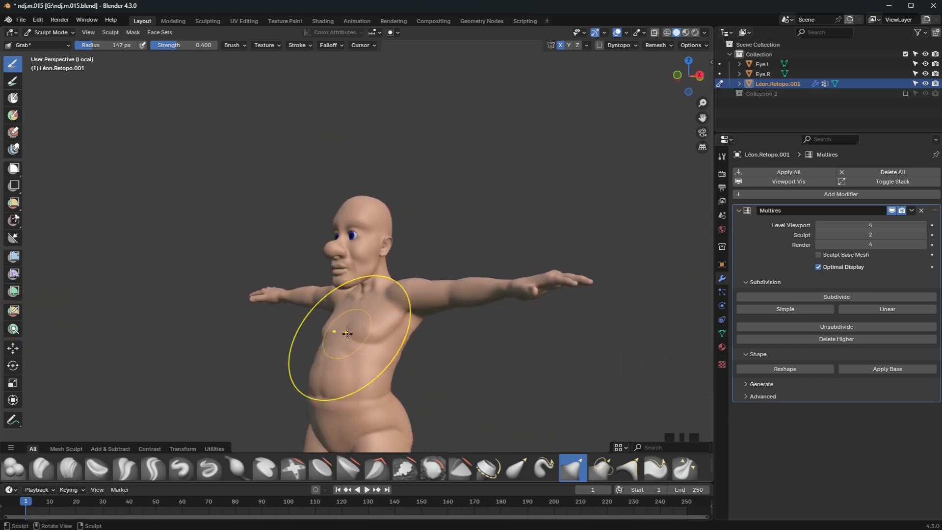
Reshape the calves and ankles of the lower legs with the Inflate/Deflate brush at strength 0.500.
middle_click_drag(349, 336, 369, 275, "shift")
mouse_move(369, 274)
middle_mouse_down()
mouse_move(385, 260)
mouse_move(432, 253)
mouse_move(395, 253)
mouse_move(432, 257)
middle_mouse_up()
middle_click_drag(420, 294, 435, 145, "shift")
scroll(368, 267, "up", 5)
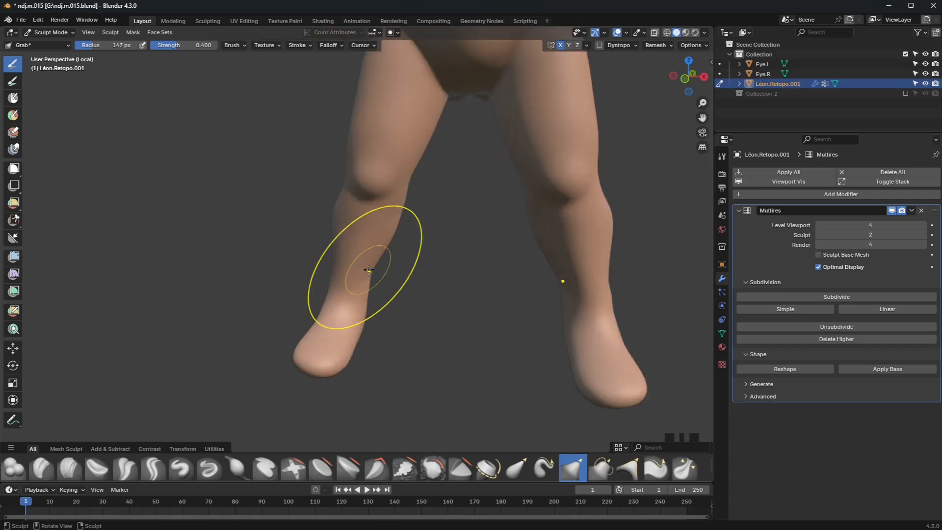
middle_click_drag(368, 267, 392, 269)
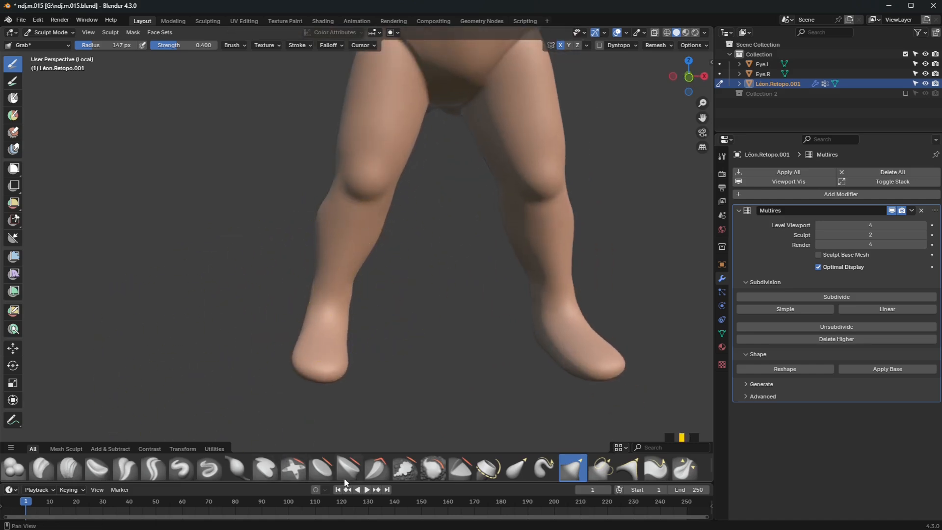
left_click(245, 464)
scroll(322, 286, "down", 3)
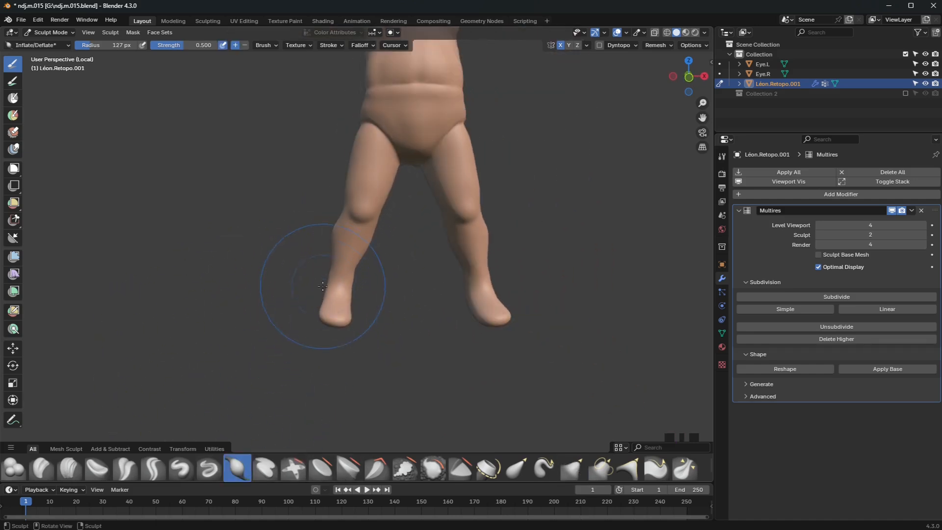
scroll(343, 268, "up", 2)
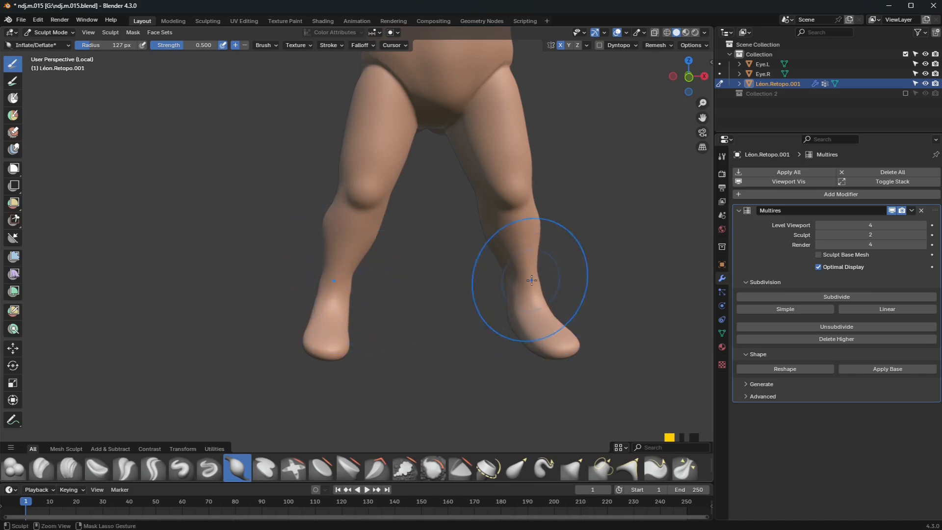
middle_click_drag(532, 280, 435, 277)
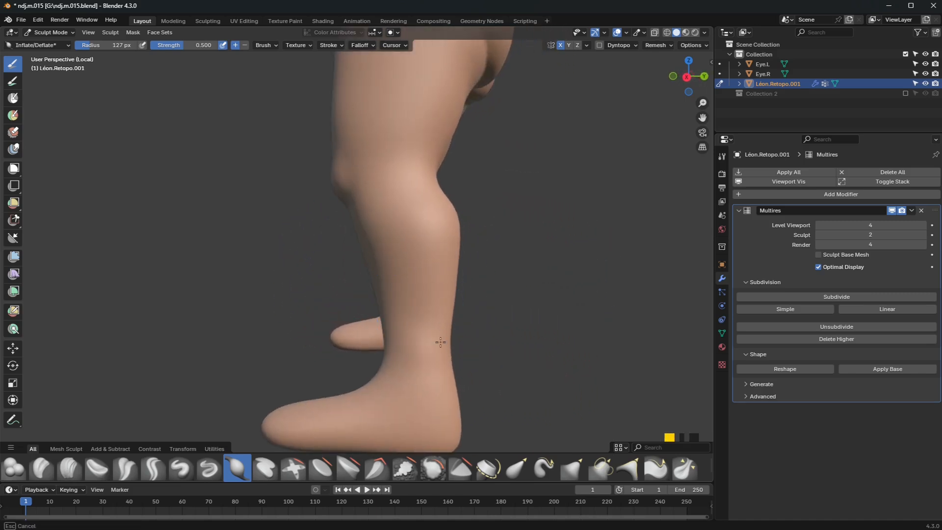
left_click_drag(441, 342, 443, 349)
scroll(456, 341, "down", 4)
scroll(415, 273, "up", 3)
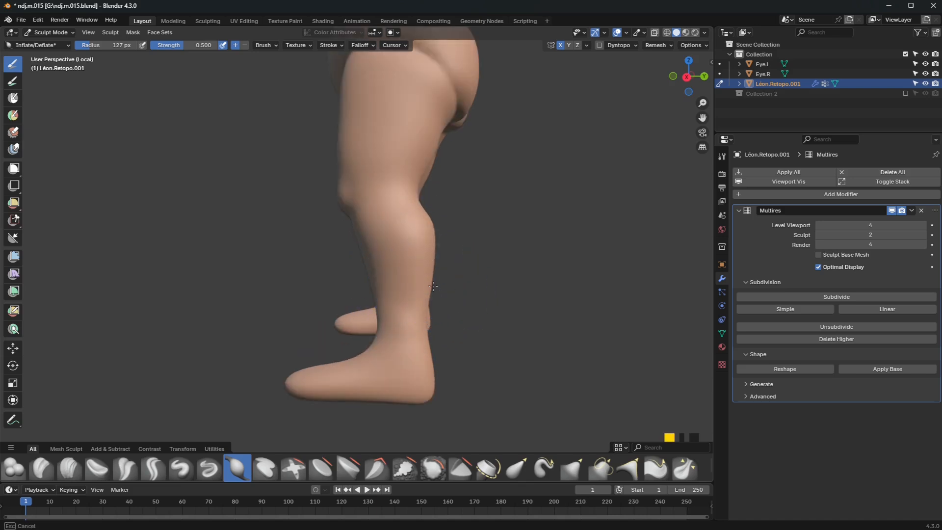
scroll(417, 265, "down", 3)
middle_click_drag(417, 264, 502, 262)
left_click_drag(489, 249, 486, 262)
Examine the reshaped legs and the whole body's proportions from several angles.
mouse_move(404, 265)
middle_mouse_down()
mouse_move(463, 266)
mouse_move(373, 263)
middle_mouse_up()
mouse_move(373, 263)
middle_mouse_down("shift")
mouse_move(360, 353)
mouse_move(332, 328)
middle_mouse_up("shift")
scroll(350, 324, "up", 2)
scroll(378, 290, "down", 2)
mouse_move(361, 290)
middle_mouse_down()
mouse_move(339, 268)
mouse_move(460, 265)
mouse_move(393, 344)
mouse_move(308, 273)
mouse_move(394, 257)
mouse_move(662, 246)
mouse_move(398, 248)
mouse_move(378, 232)
mouse_move(358, 255)
mouse_move(429, 280)
mouse_move(411, 278)
mouse_move(416, 291)
middle_mouse_up()
scroll(390, 255, "up", 3)
scroll(395, 273, "up", 1)
scroll(394, 275, "down", 2)
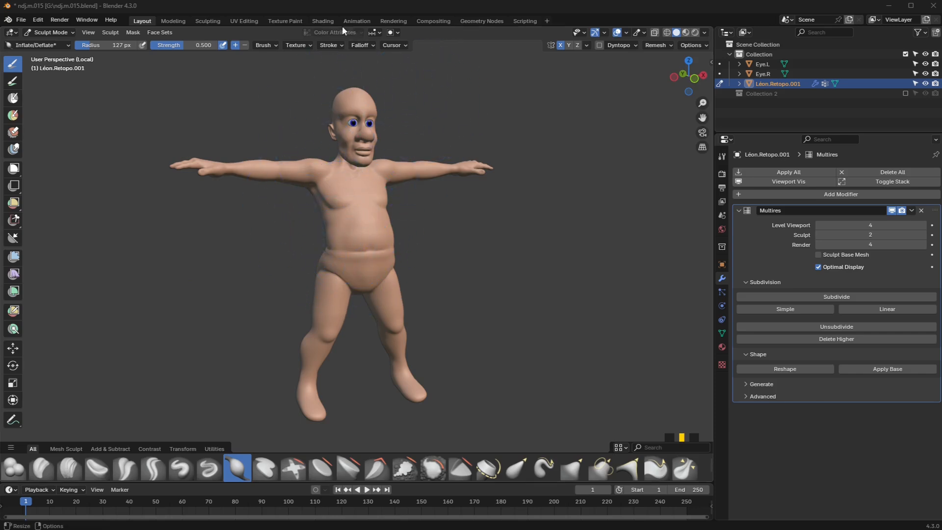
Switch to the Texture Paint workspace, face the character from the front and enlarge the 3D viewport beside the UV layout.
left_click(290, 22)
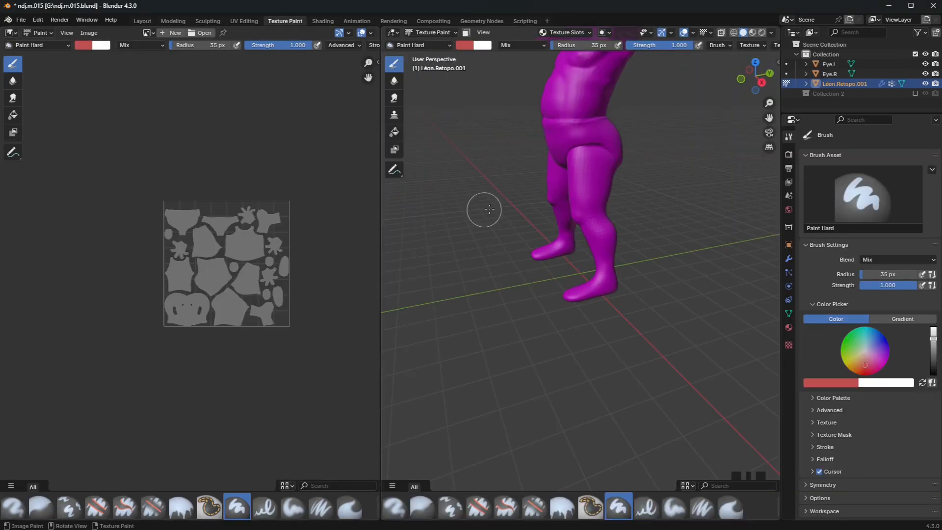
middle_click_drag(489, 210, 555, 275)
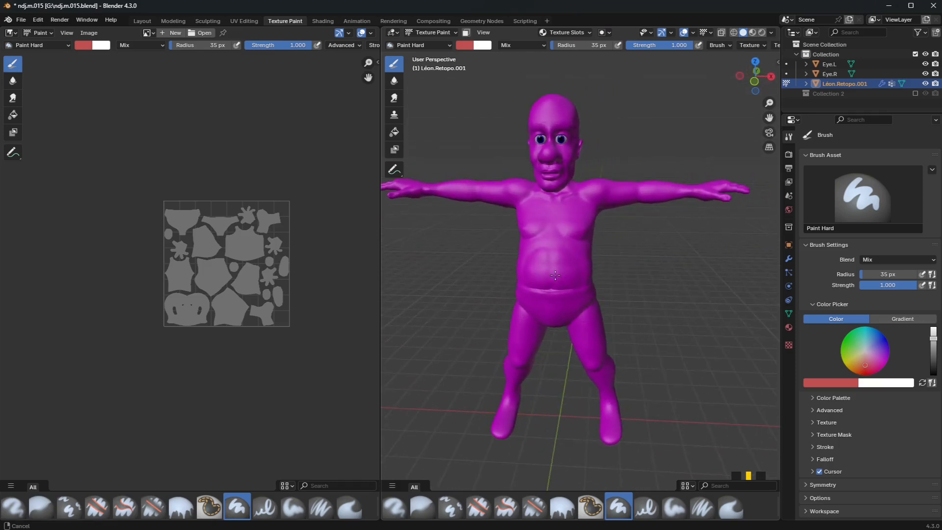
left_click_drag(378, 266, 205, 265)
Display the Body material's properties and start a new Base Color paint slot for it.
left_click(485, 32)
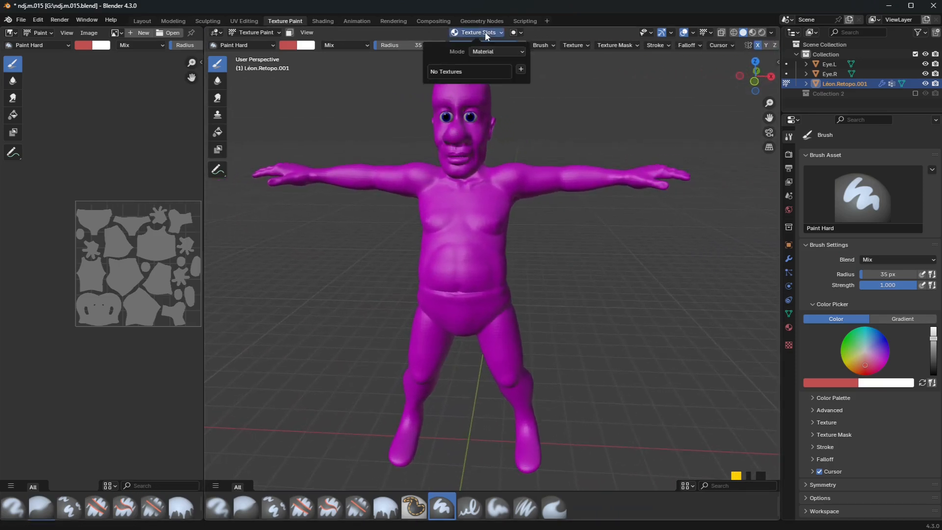
left_click(521, 69)
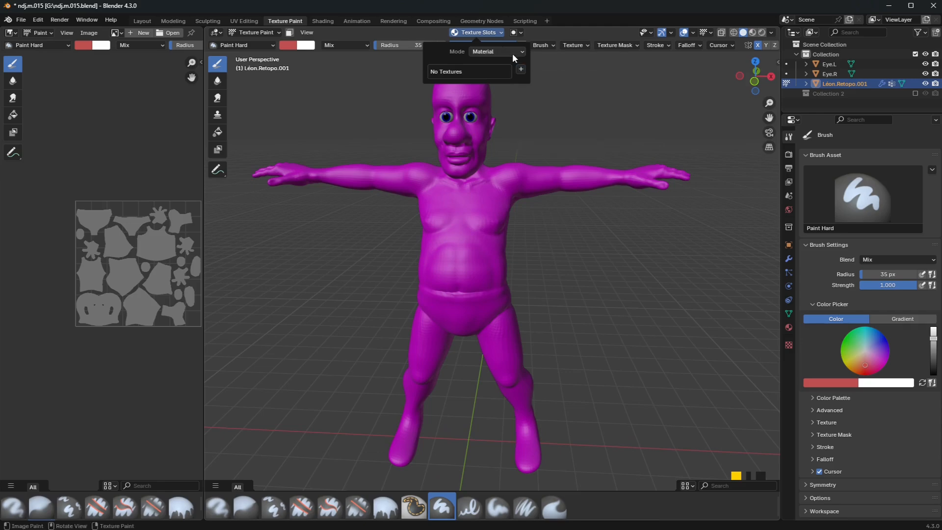
left_click(789, 328)
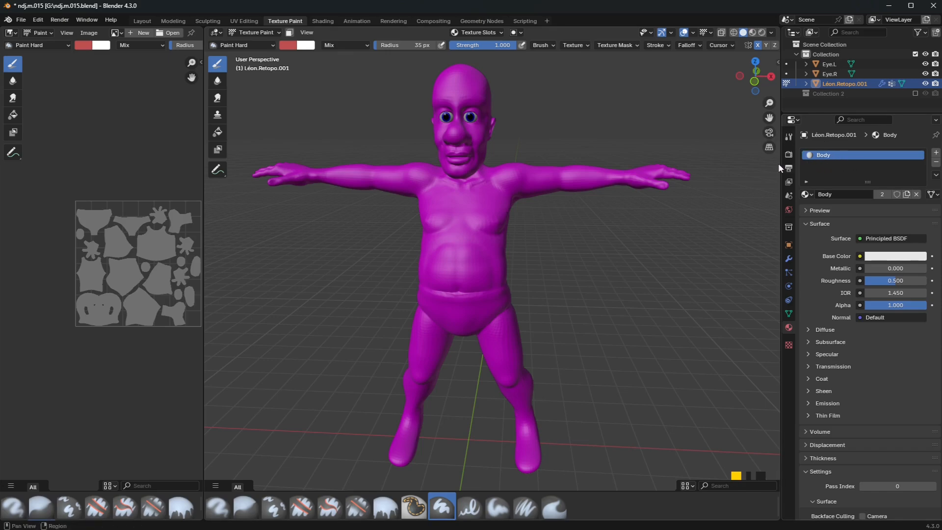
left_click(478, 33)
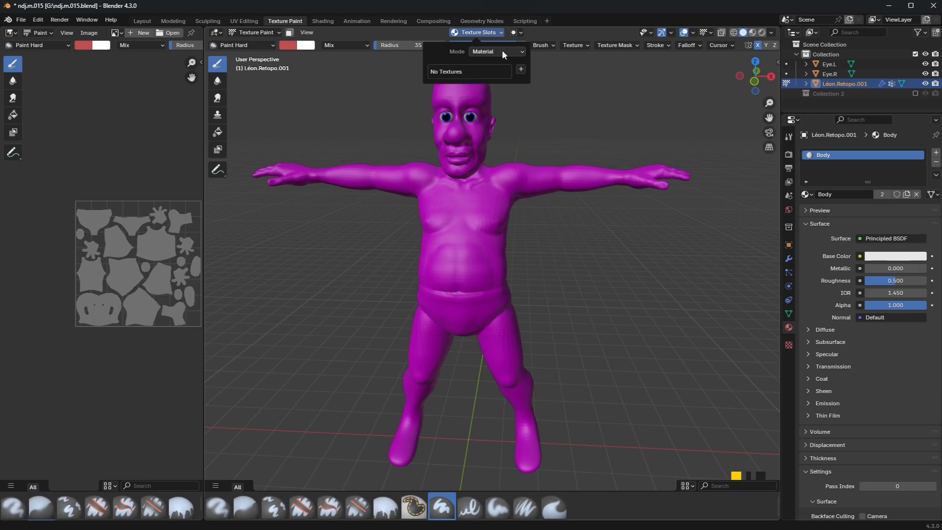
left_click(522, 70)
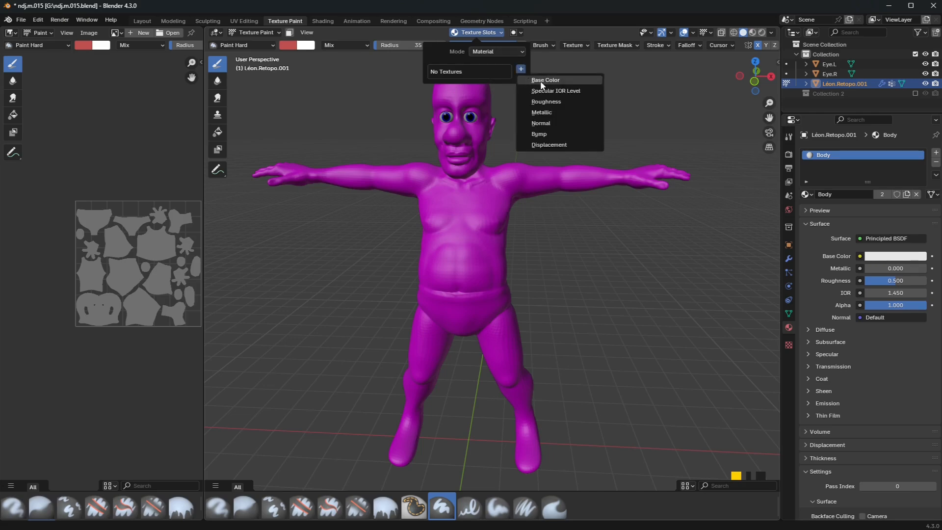
left_click(541, 80)
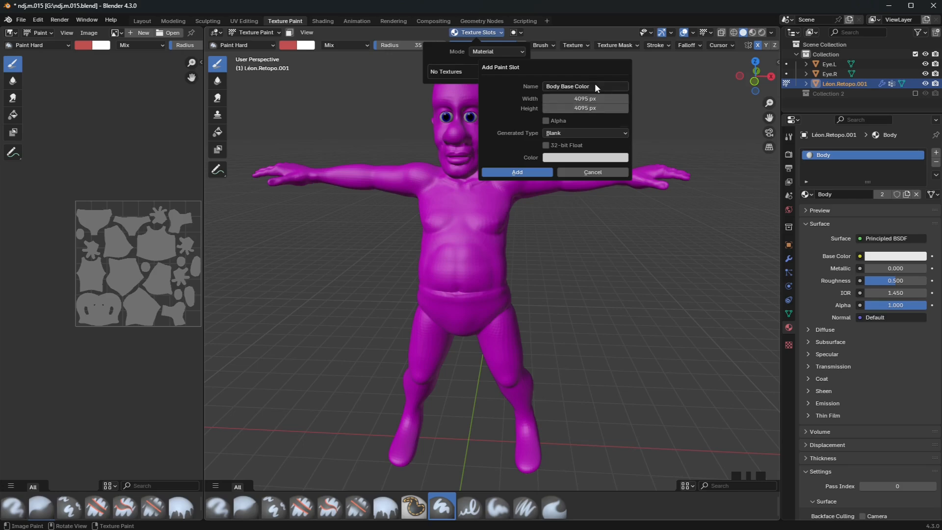
Set the Body Base Color image to 4096 × 4096 px with a beige fill and add the paint slot.
left_click(599, 96)
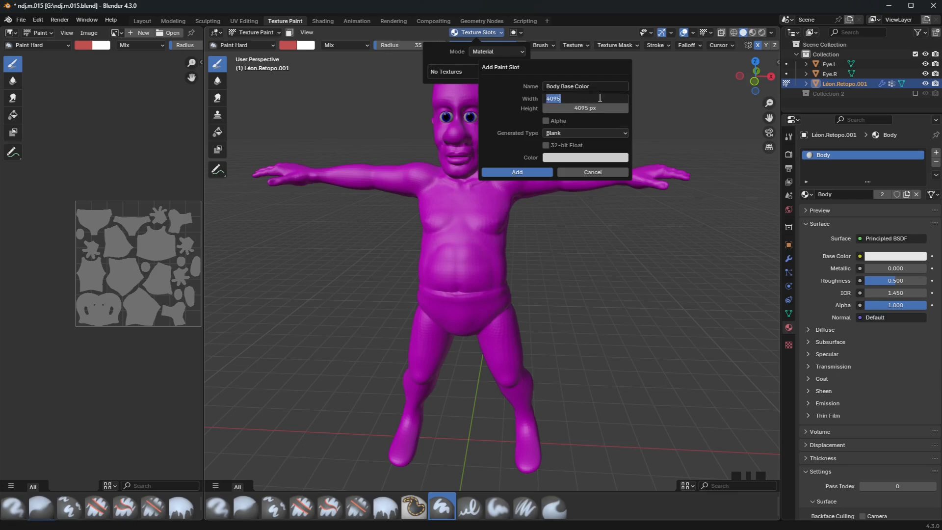
key("Return")
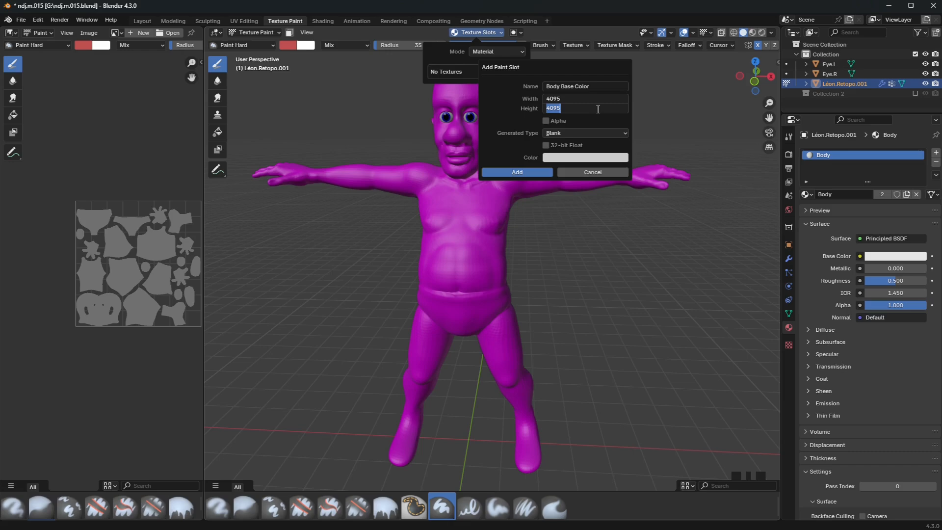
key("Return")
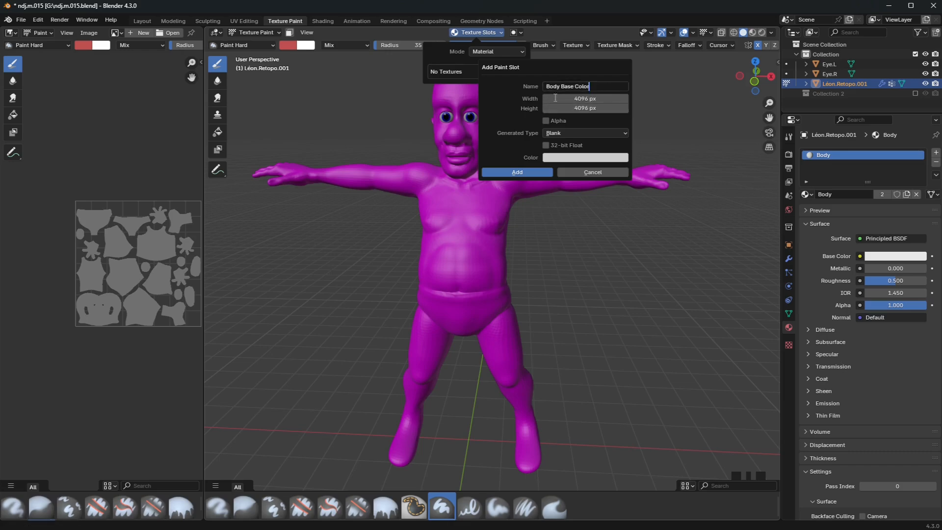
left_click(560, 159)
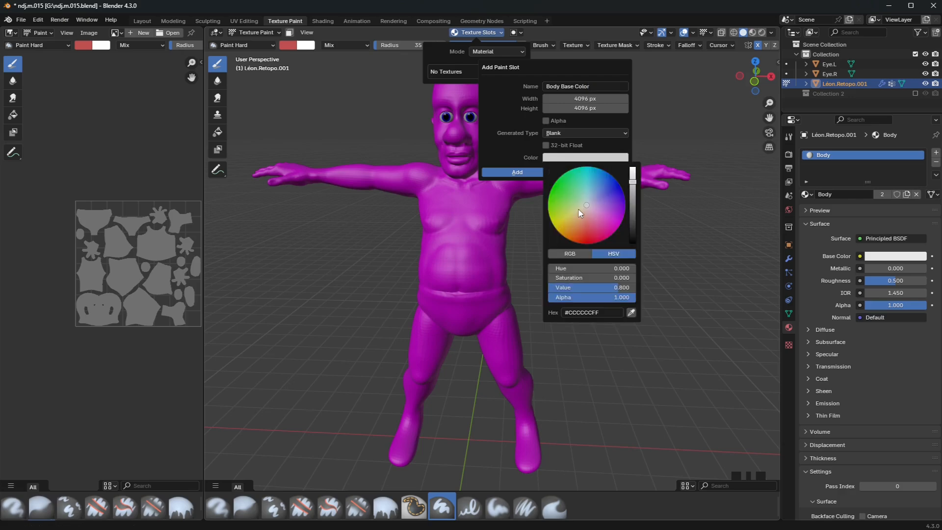
left_click(517, 172)
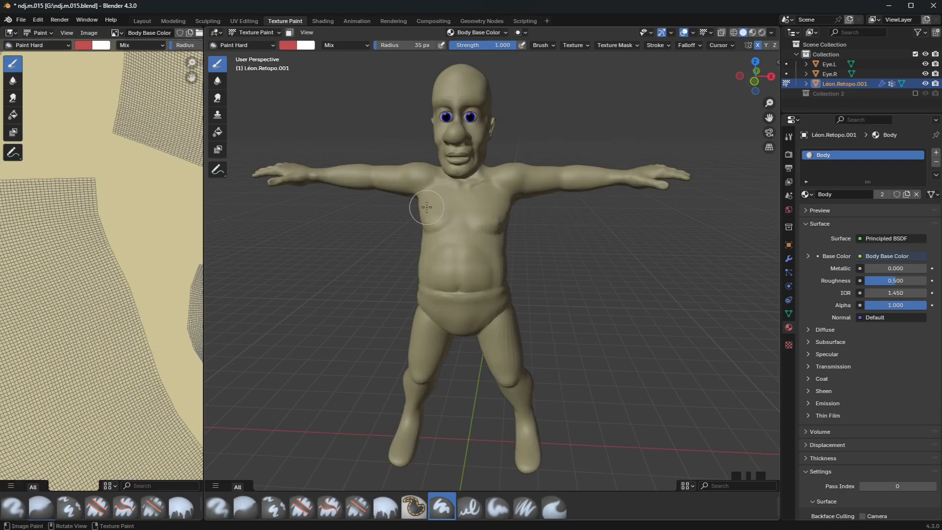
Return the body mesh to Object Mode and apply Shade Smooth to it.
middle_click_drag(422, 221, 452, 209)
middle_click_drag(479, 276, 459, 248)
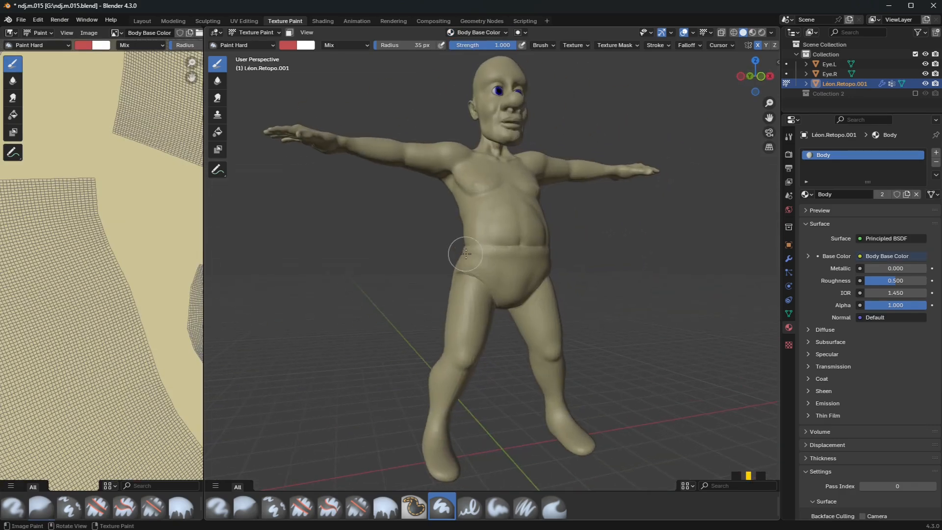
scroll(488, 244, "up", 5)
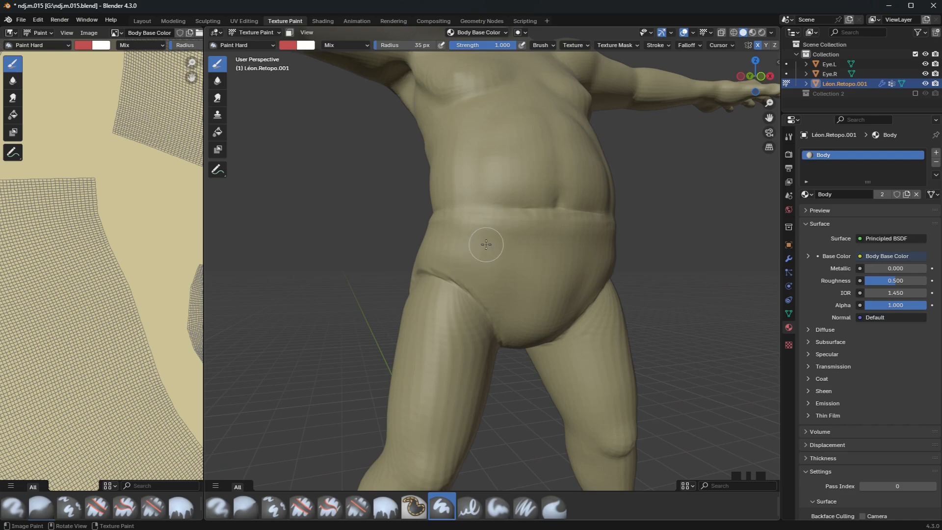
scroll(486, 244, "down", 5)
middle_click_drag(486, 245, 437, 255)
scroll(438, 256, "up", 5)
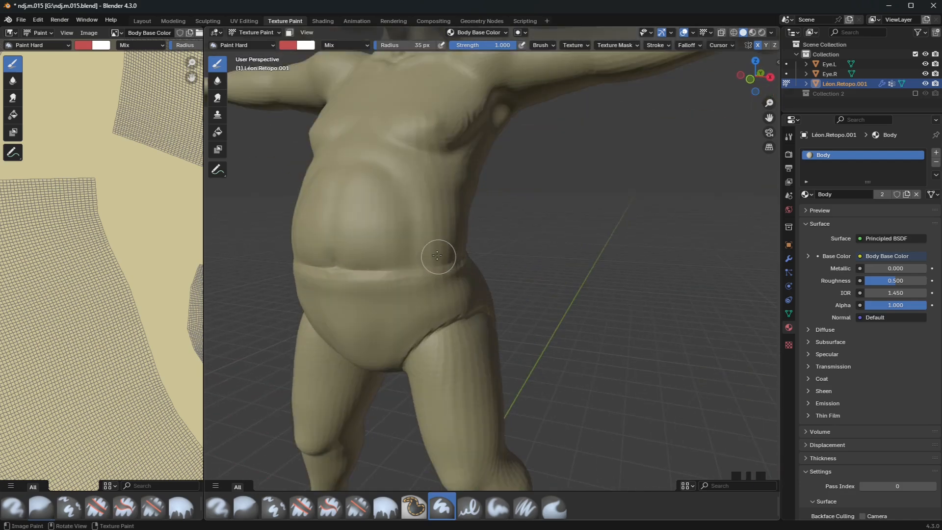
left_click(250, 32)
left_click(256, 42)
right_click(416, 138)
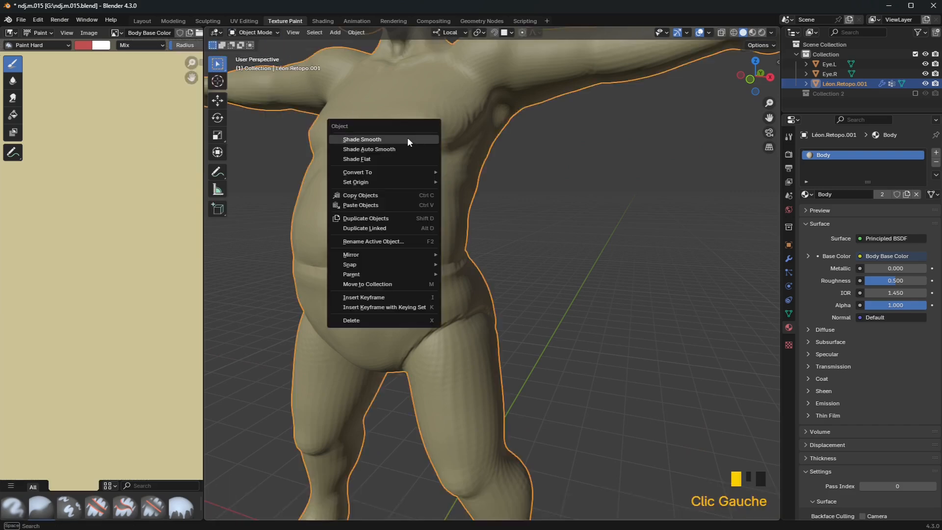
left_click(407, 139)
Set the body's Multires viewport level to 2.
scroll(442, 130, "down", 4)
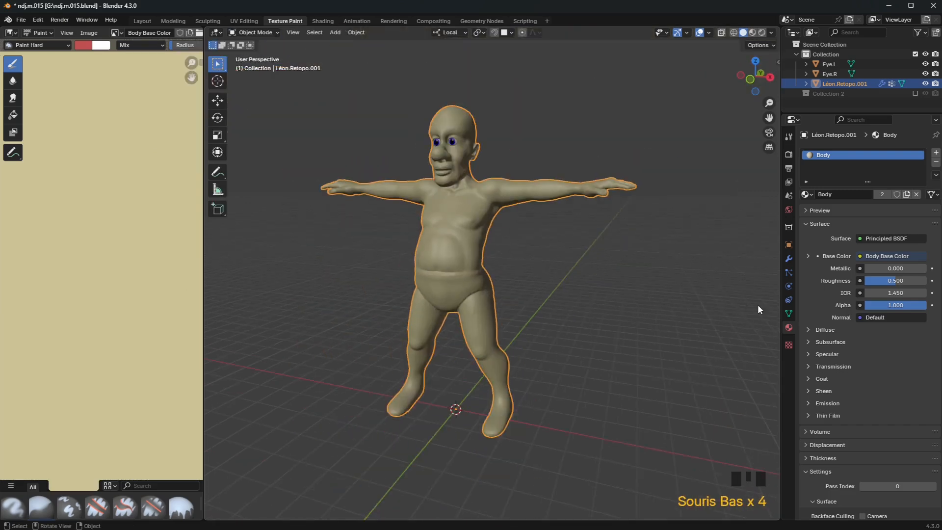
left_click(789, 260)
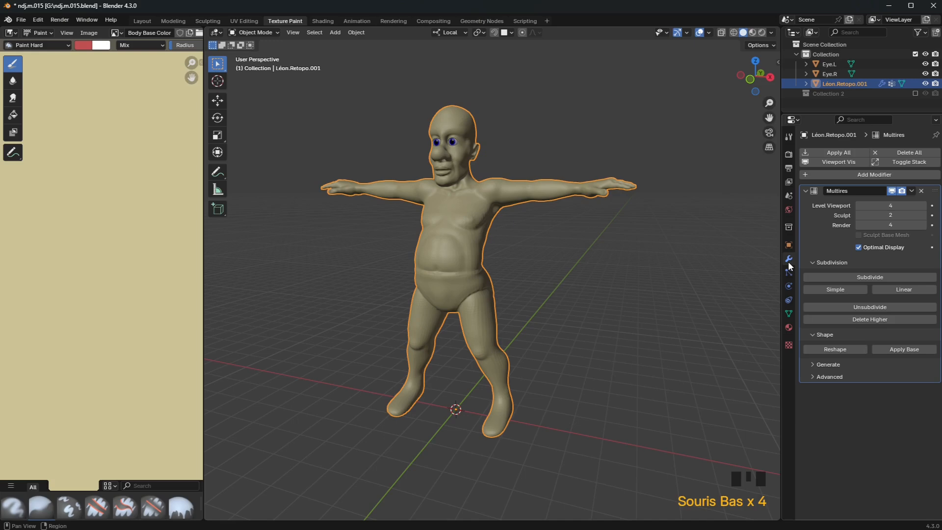
left_click(859, 207)
left_click(859, 206)
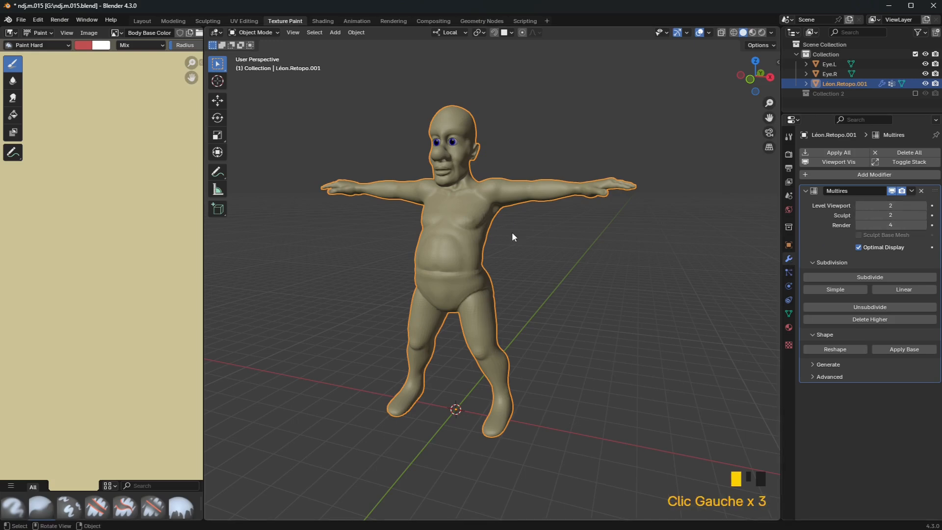
Check the body's detail up close and delete the Multires subdivision levels above level 2.
scroll(511, 231, "up", 5)
middle_click_drag(513, 216, 517, 235)
scroll(507, 239, "down", 2)
scroll(537, 243, "down", 2)
scroll(477, 169, "up", 2)
middle_click_drag(478, 169, 466, 226, "shift")
scroll(449, 238, "up", 2)
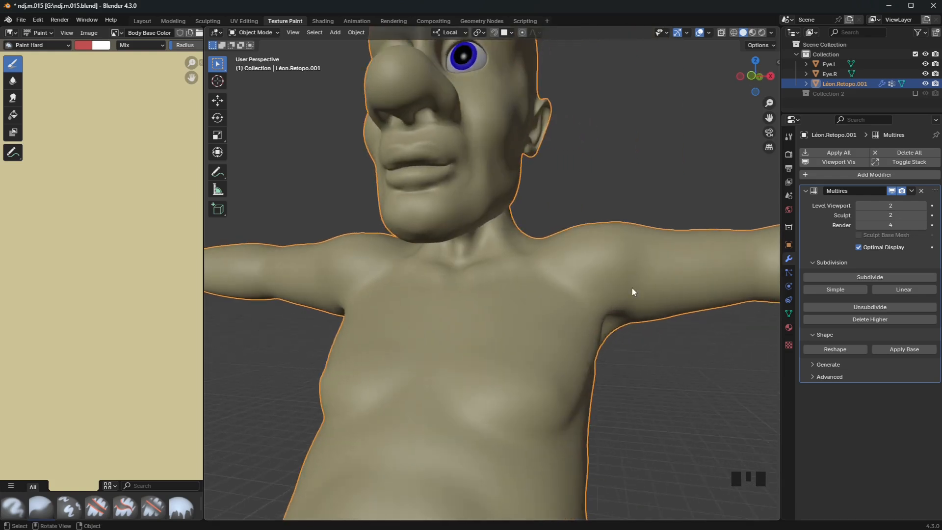
left_click(874, 321)
scroll(571, 317, "down", 3)
middle_click_drag(569, 317, 526, 286)
scroll(549, 342, "down", 2)
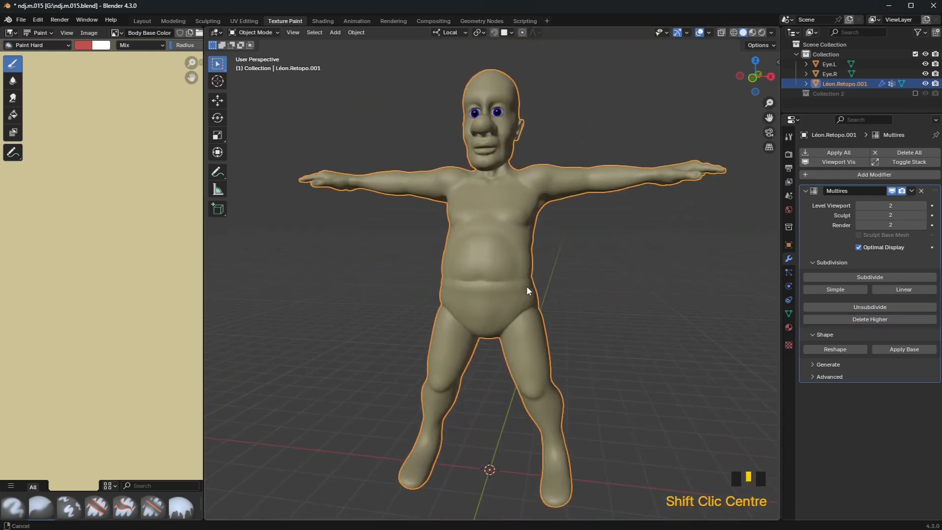
In Edit Mode, select the linked front and back mesh islands that form the underwear area around the body's hips.
left_click(260, 32)
left_click(257, 55)
scroll(474, 285, "up", 2)
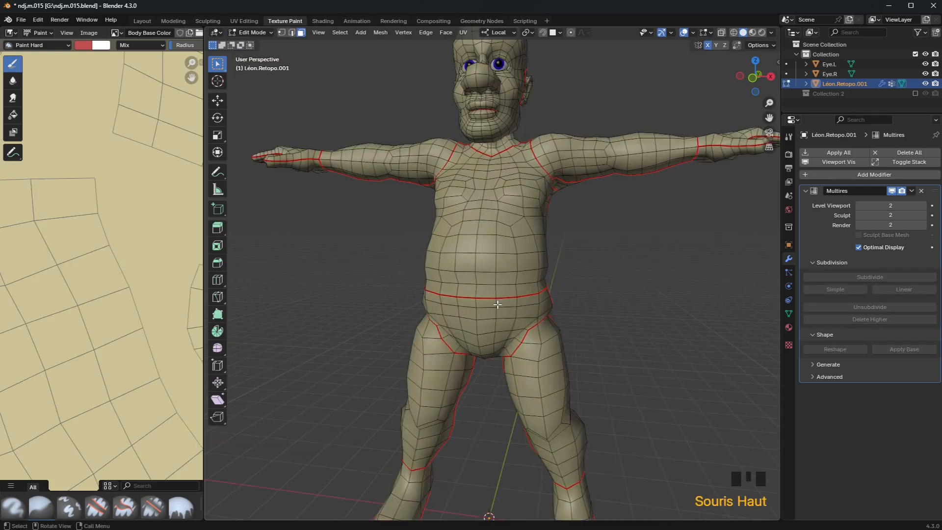
key("l")
middle_click_drag(577, 293, 493, 327)
scroll(535, 312, "up", 2)
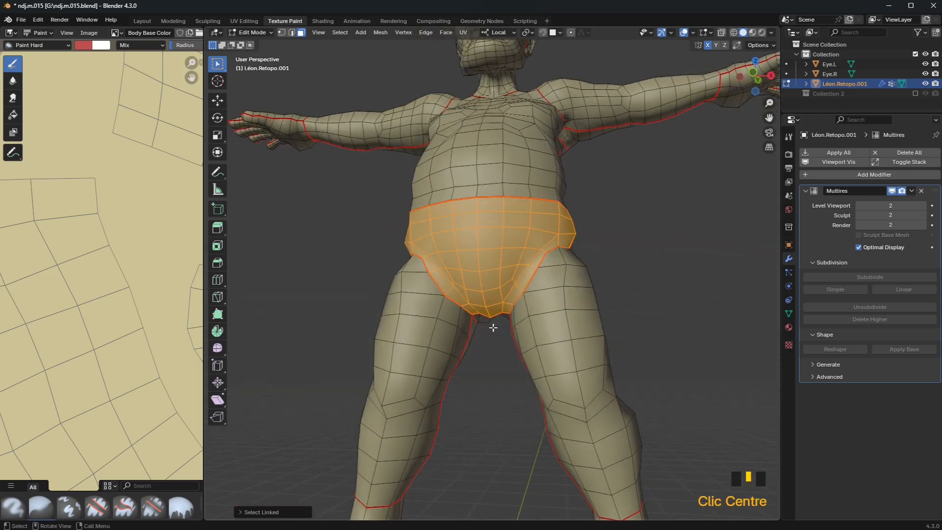
left_click(508, 285)
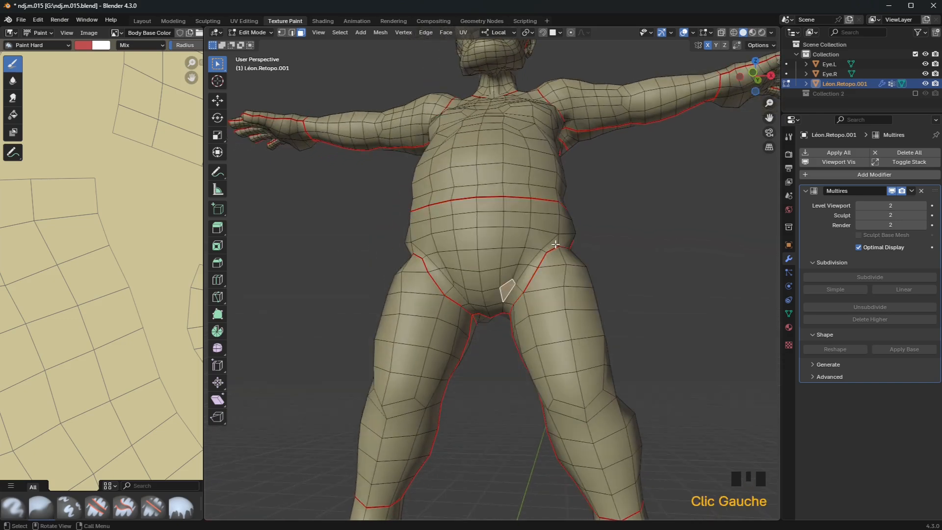
middle_click_drag(555, 244, 533, 251)
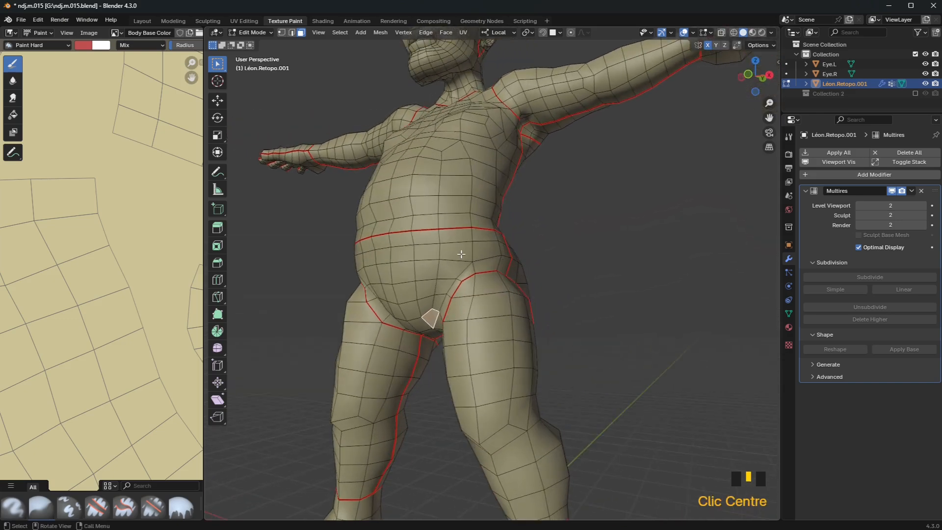
key("l")
middle_click_drag(524, 255, 431, 258)
key("l")
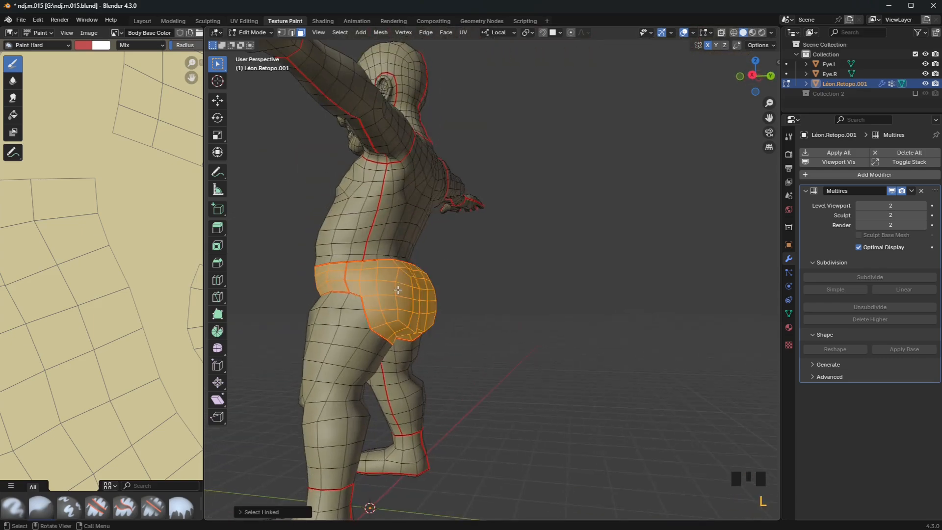
middle_click_drag(398, 290, 552, 298)
In Texture Paint mode, restrict painting to the selected faces and fill the underwear area with white.
left_click(252, 33)
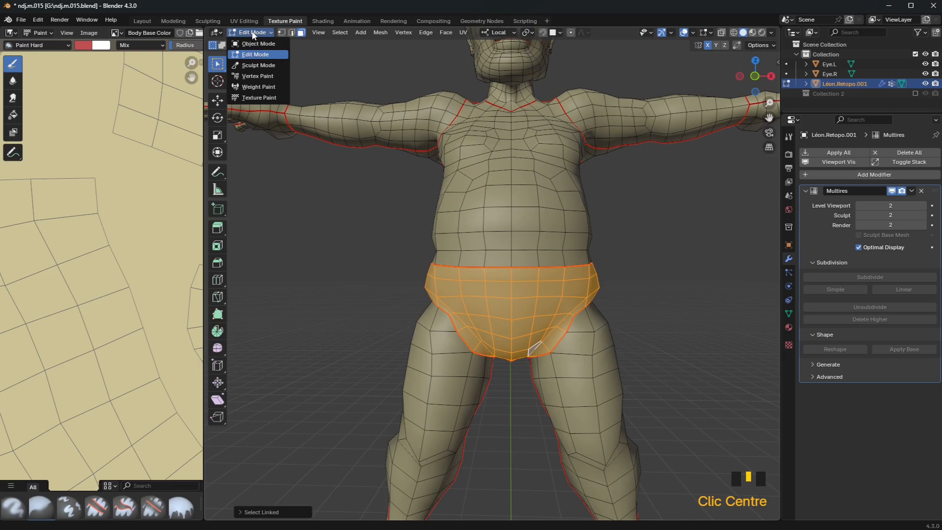
left_click(255, 97)
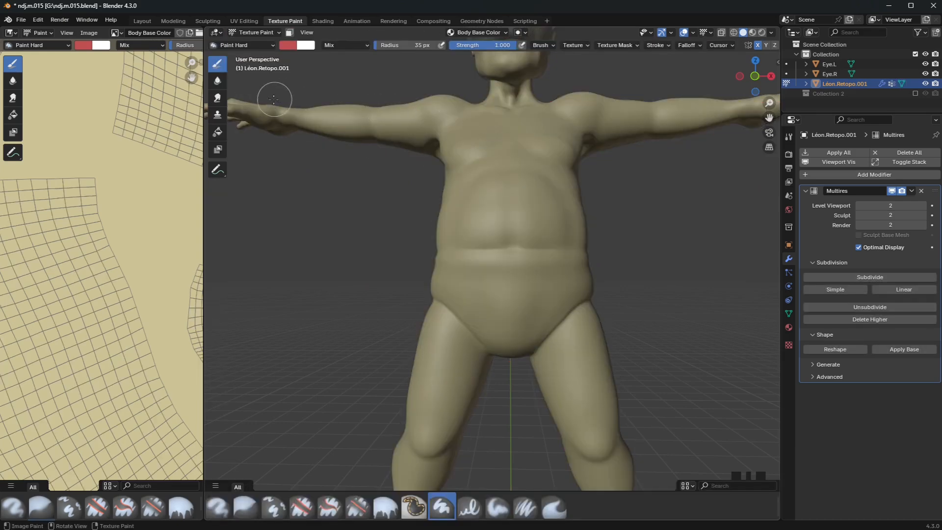
left_click(219, 132)
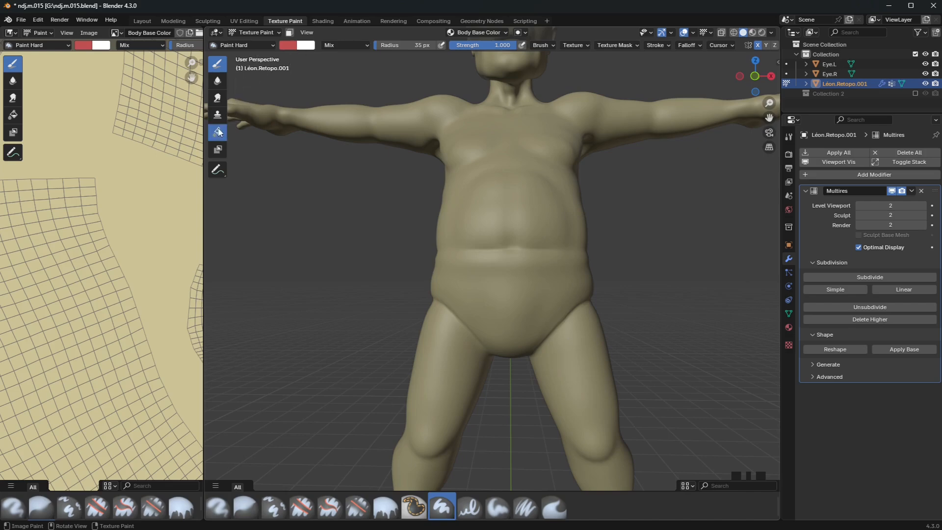
left_click(511, 309)
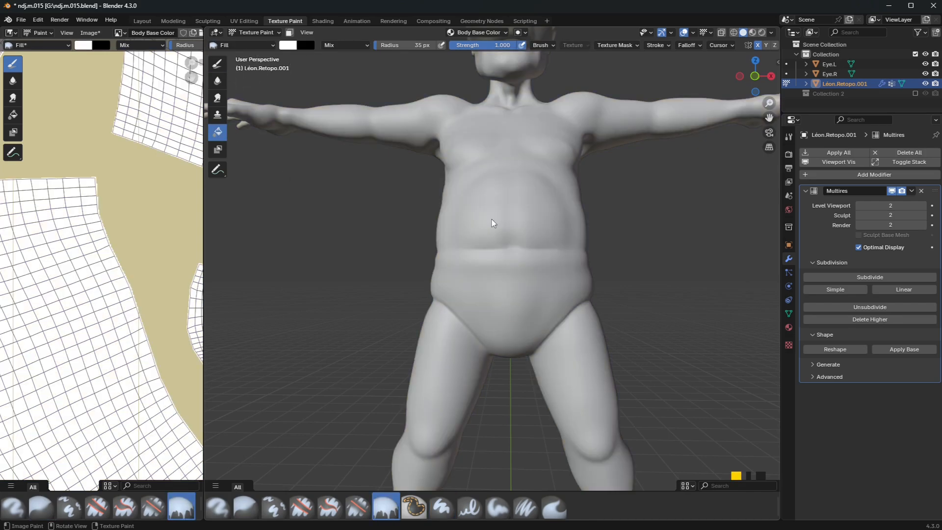
key("ctrl+z")
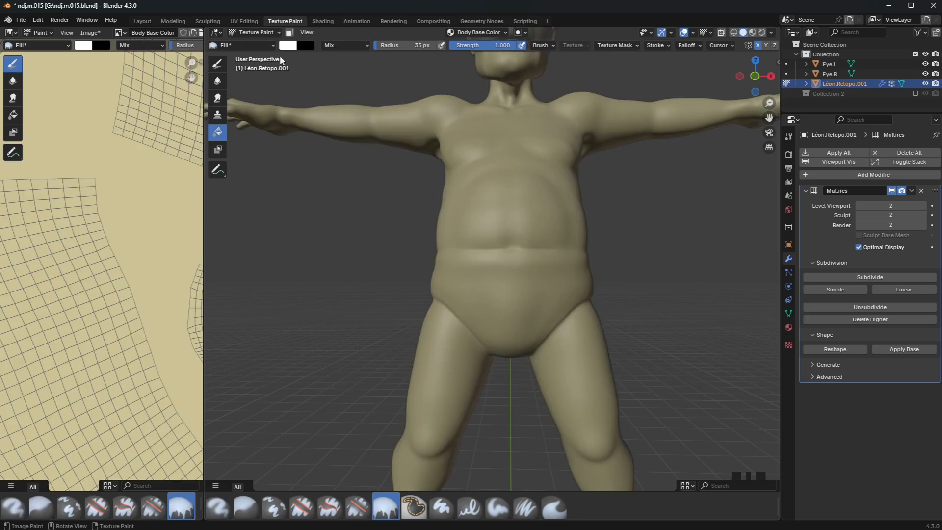
left_click(289, 32)
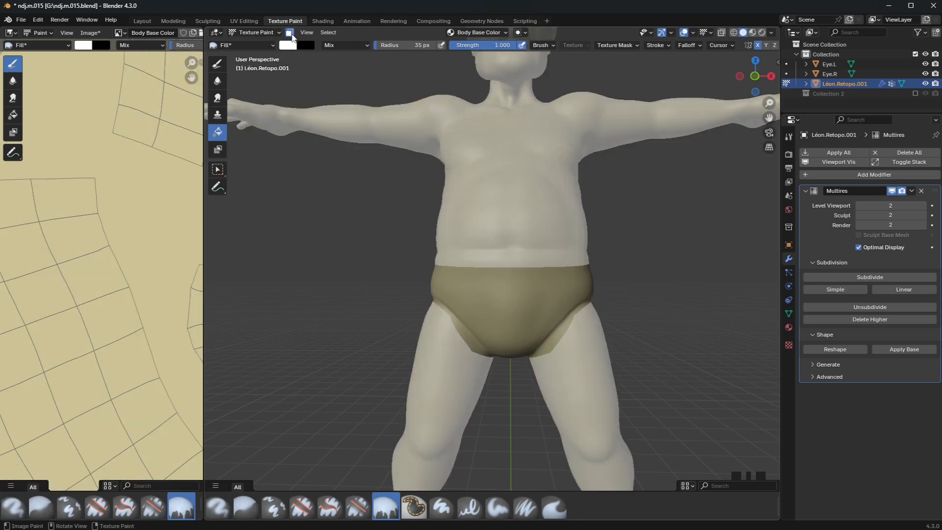
left_click(518, 289)
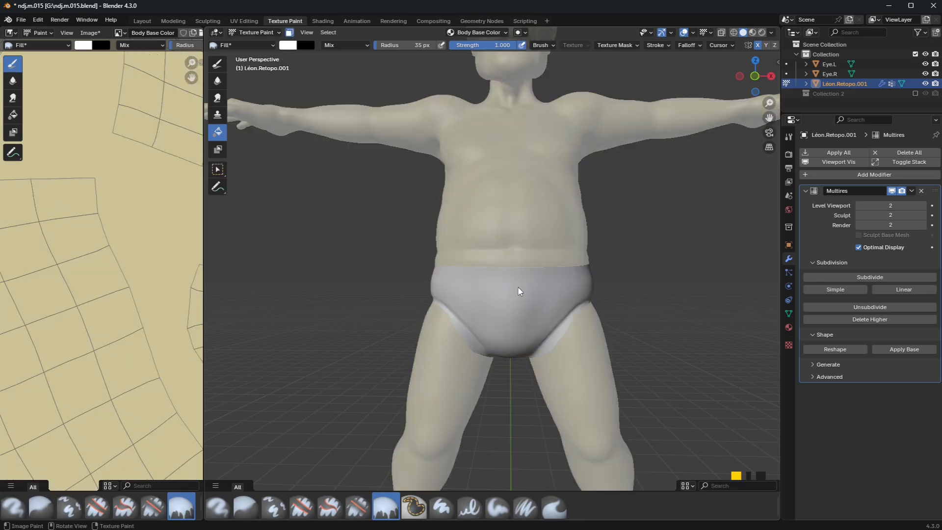
mouse_move(519, 293)
middle_mouse_down()
mouse_move(610, 307)
mouse_move(679, 303)
mouse_move(717, 287)
mouse_move(666, 273)
mouse_move(525, 288)
middle_mouse_up()
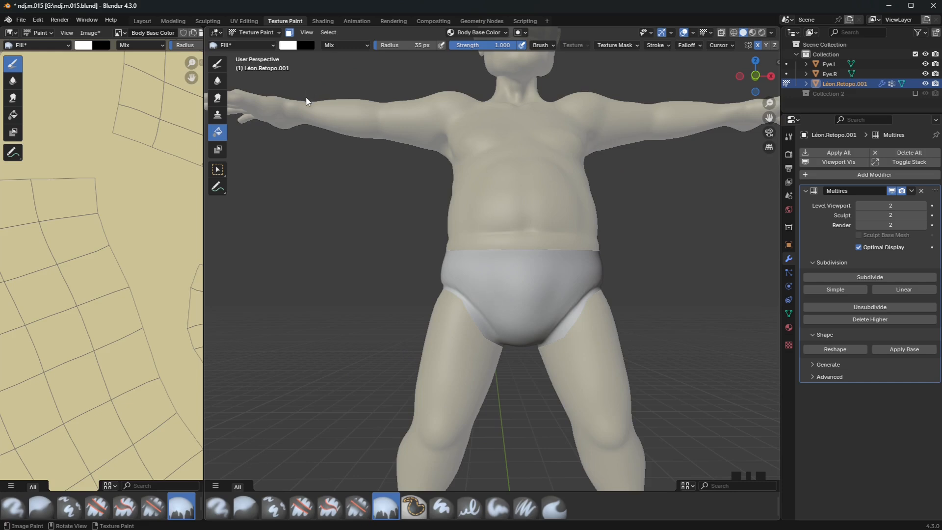
Turn off the face selection mask and set the Paint Hard brush to the beige skin color sampled from the body texture.
left_click(290, 32)
scroll(481, 377, "up", 4)
middle_click_drag(480, 368, 545, 311, "shift")
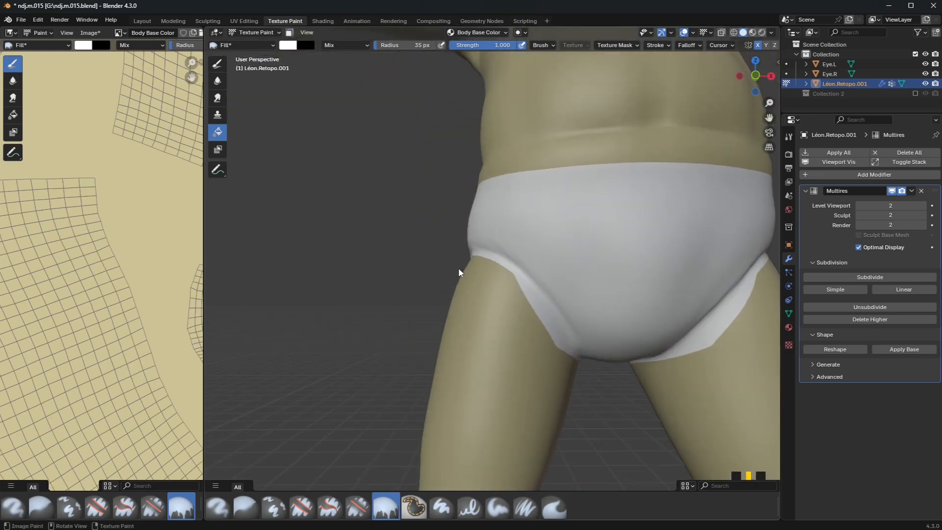
left_click(217, 64)
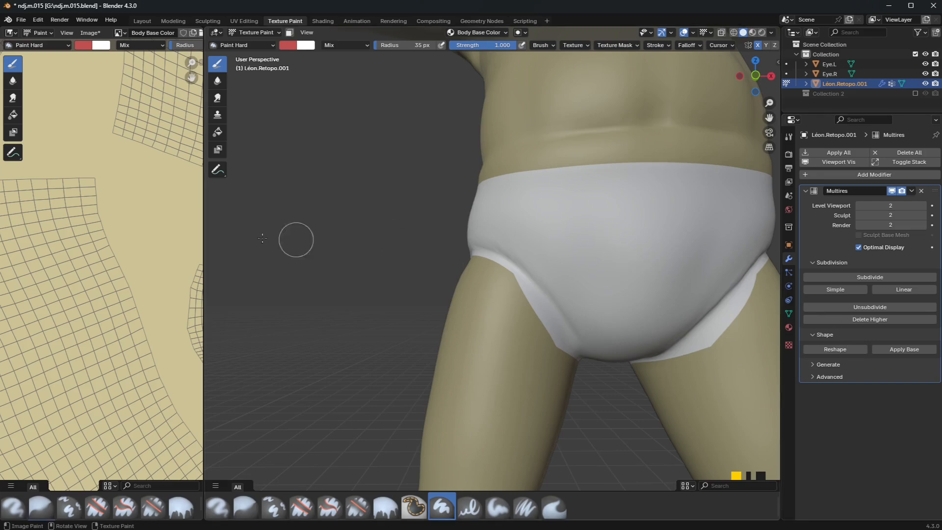
left_click(284, 46)
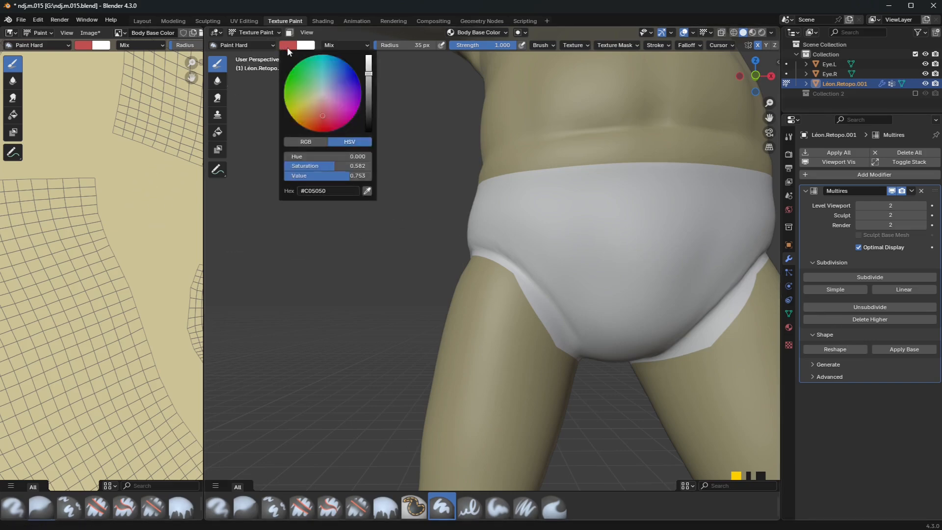
left_click(368, 198)
left_click(131, 221)
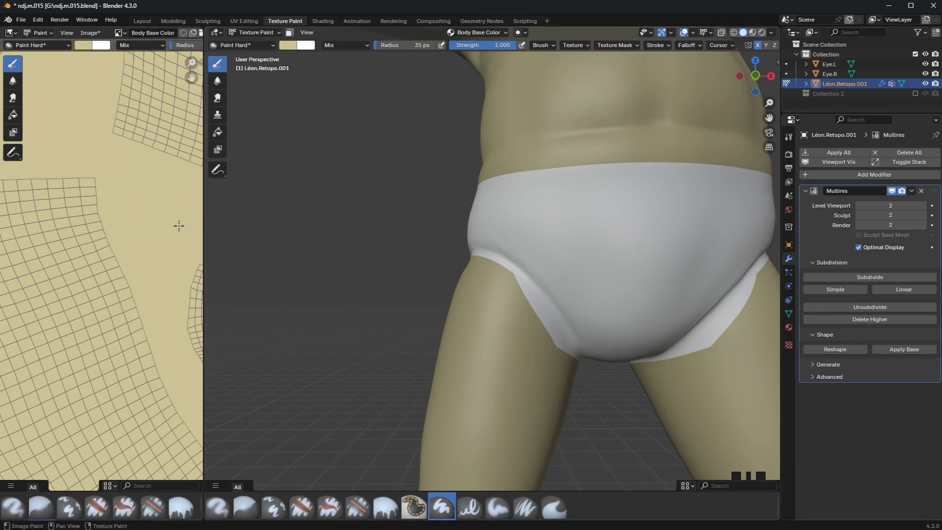
Paint beige along the front and outer thigh to trim the white edge of the underwear's leg opening.
left_click_drag(508, 281, 564, 354)
middle_click_drag(564, 354, 559, 346)
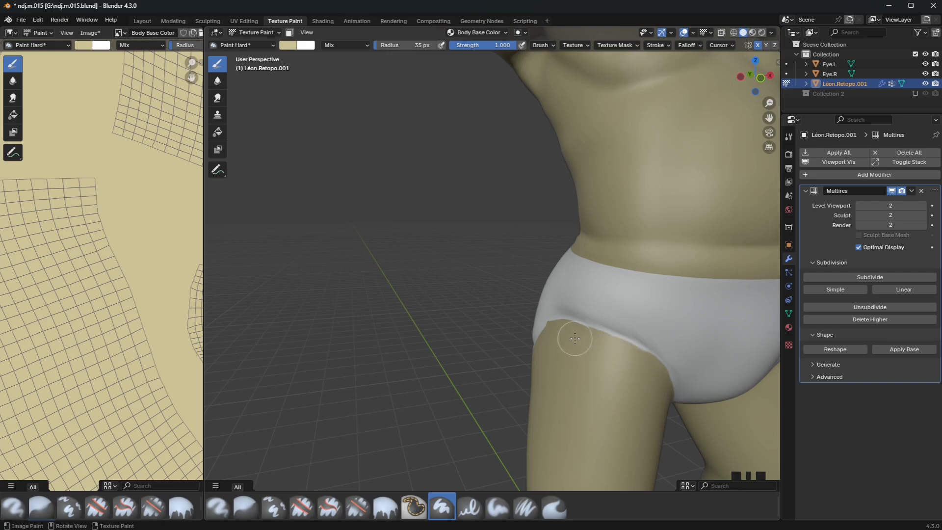
mouse_move(590, 353)
middle_mouse_down()
mouse_move(532, 318)
mouse_move(501, 328)
mouse_move(542, 375)
middle_mouse_up()
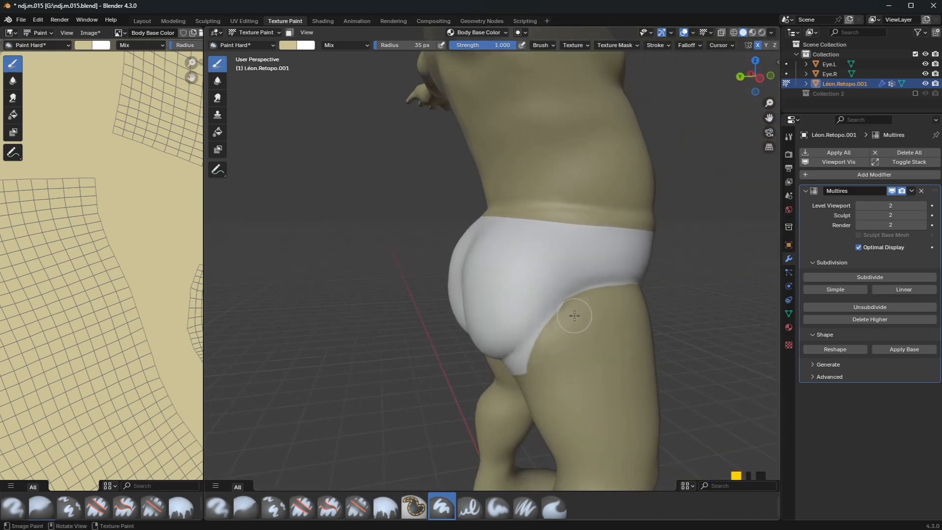
Paint beige along the back of the thigh below the buttock to round the underwear's rear leg opening.
left_click_drag(566, 321, 559, 331)
mouse_move(561, 338)
middle_mouse_down()
mouse_move(646, 270)
mouse_move(660, 273)
middle_mouse_up()
scroll(501, 410, "up", 2)
left_click_drag(520, 418, 602, 382)
middle_click_drag(601, 381, 545, 418)
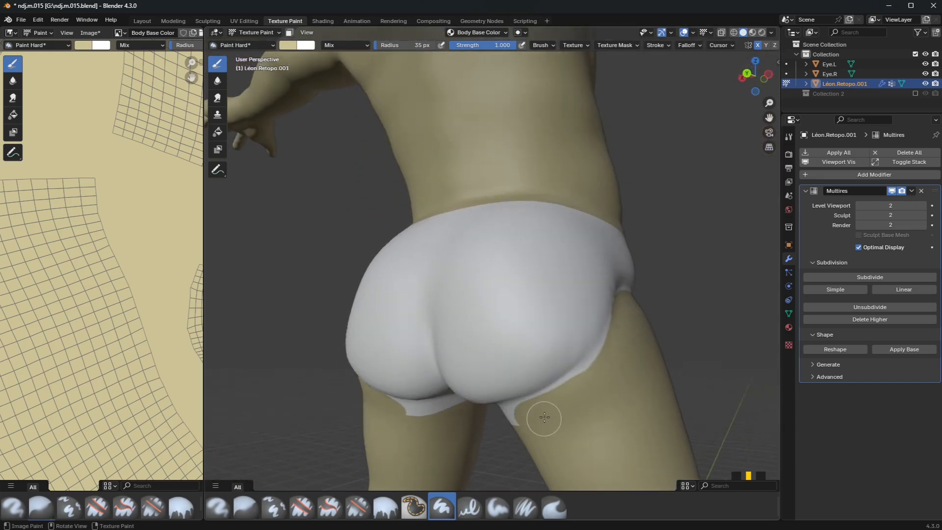
mouse_move(544, 417)
left_mouse_down()
mouse_move(593, 379)
mouse_move(628, 307)
left_mouse_up()
mouse_move(628, 307)
middle_mouse_down()
mouse_move(566, 329)
mouse_move(614, 309)
middle_mouse_up()
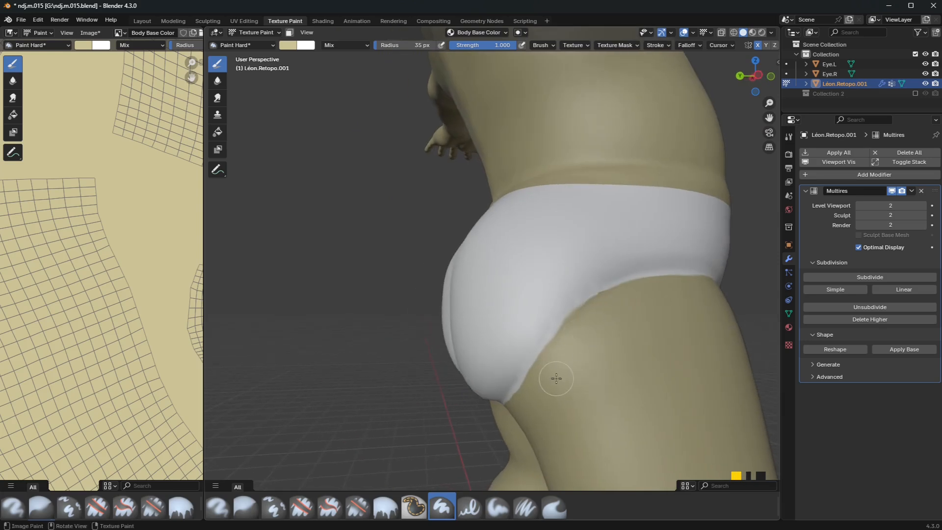
mouse_move(555, 379)
middle_mouse_down()
mouse_move(564, 326)
mouse_move(598, 329)
middle_mouse_up()
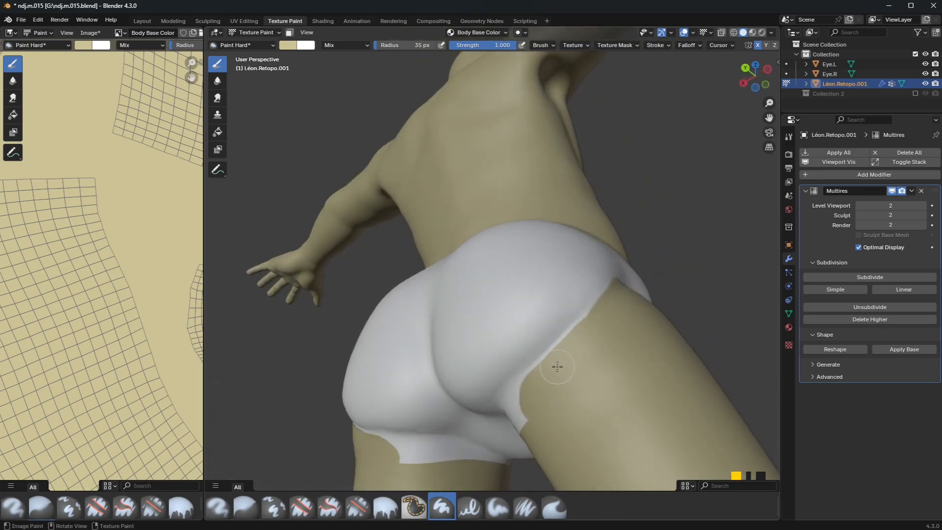
Paint beige along the inner thigh and crotch to smooth the underwear's edge from underneath up to the front.
middle_click_drag(525, 395, 402, 438)
mouse_move(402, 438)
left_mouse_down()
mouse_move(413, 420)
mouse_move(485, 405)
mouse_move(454, 400)
mouse_move(402, 433)
left_mouse_up()
middle_click_drag(402, 432, 405, 381)
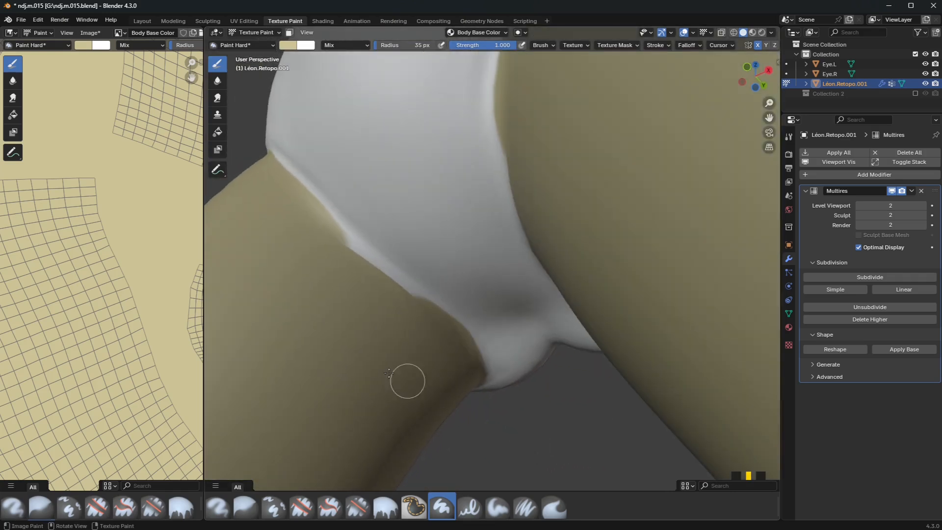
left_click_drag(307, 221, 410, 313)
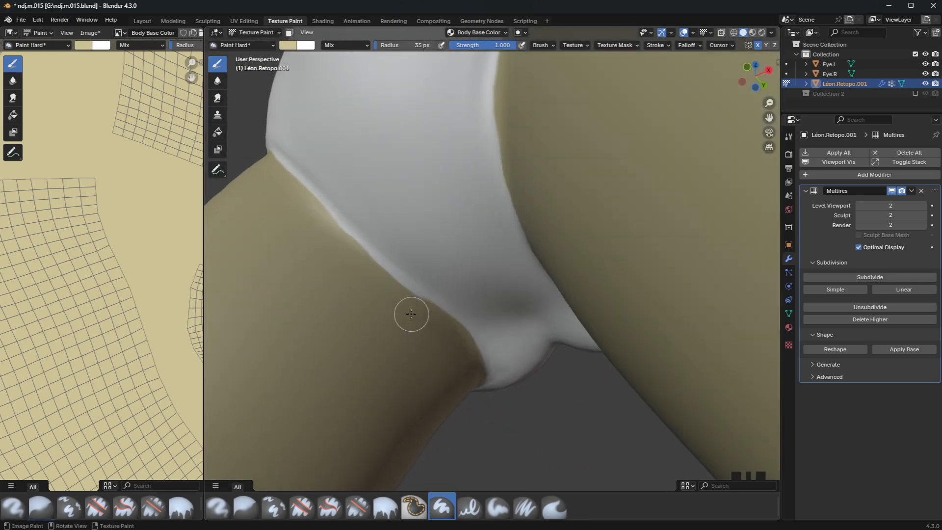
mouse_move(321, 233)
left_mouse_down()
mouse_move(353, 251)
mouse_move(427, 325)
left_mouse_up()
middle_click_drag(428, 325, 389, 240)
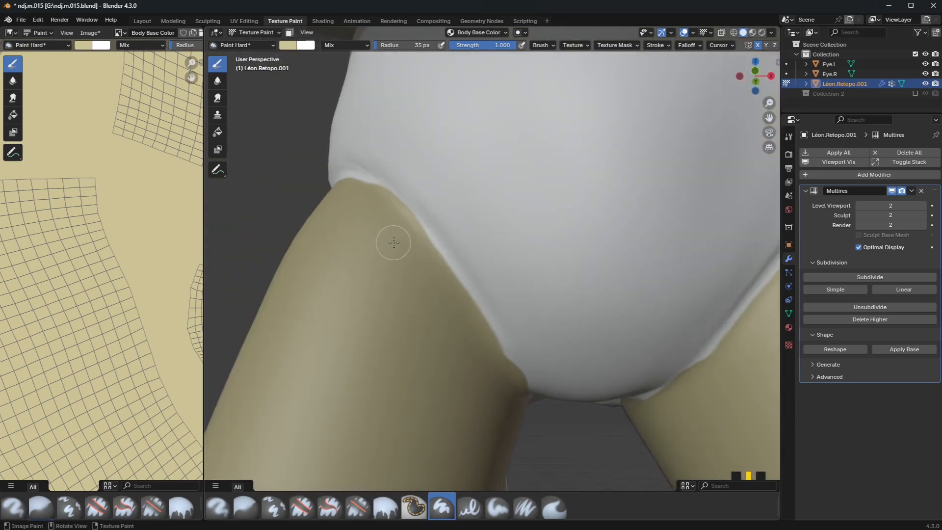
left_click_drag(418, 243, 505, 381)
scroll(431, 358, "down", 5)
middle_click_drag(431, 359, 471, 329)
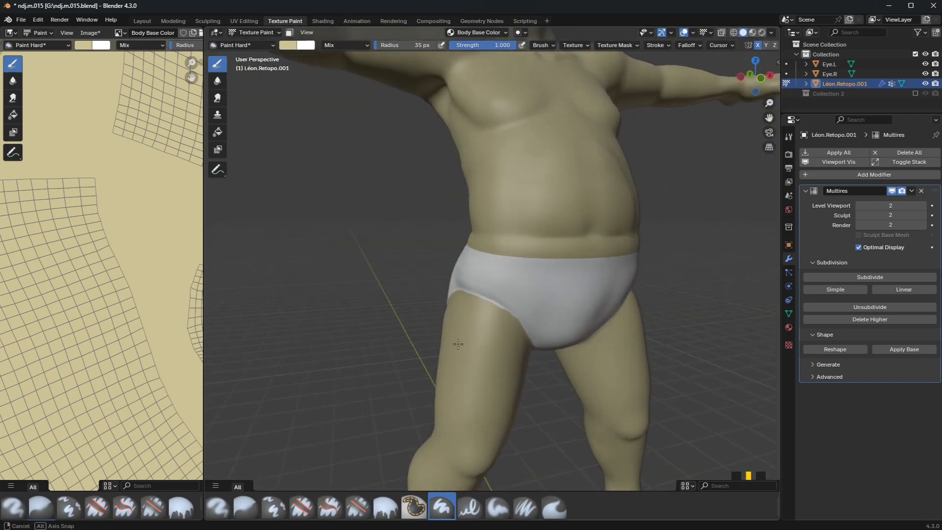
Refine the underwear's leg opening around the hip and buttock with beige strokes for a smoother curve.
scroll(491, 333, "up", 5)
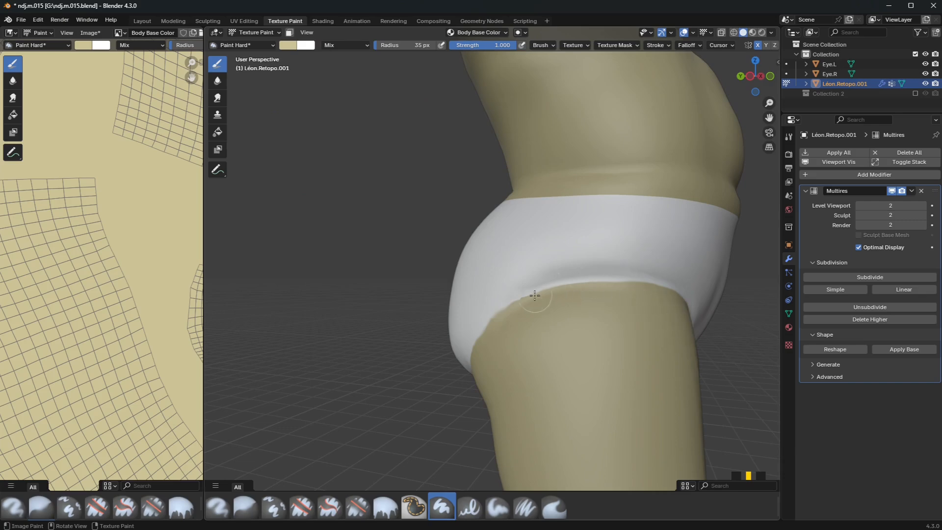
left_click_drag(522, 319, 526, 312)
left_click_drag(608, 293, 668, 304)
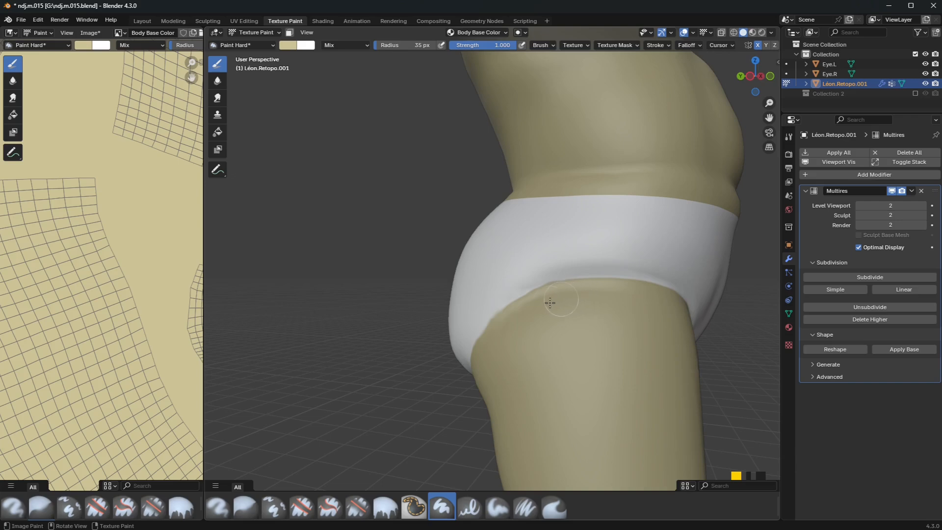
middle_click_drag(518, 323, 535, 361)
scroll(580, 335, "up", 3)
middle_click_drag(581, 334, 524, 406)
left_click_drag(525, 406, 555, 357)
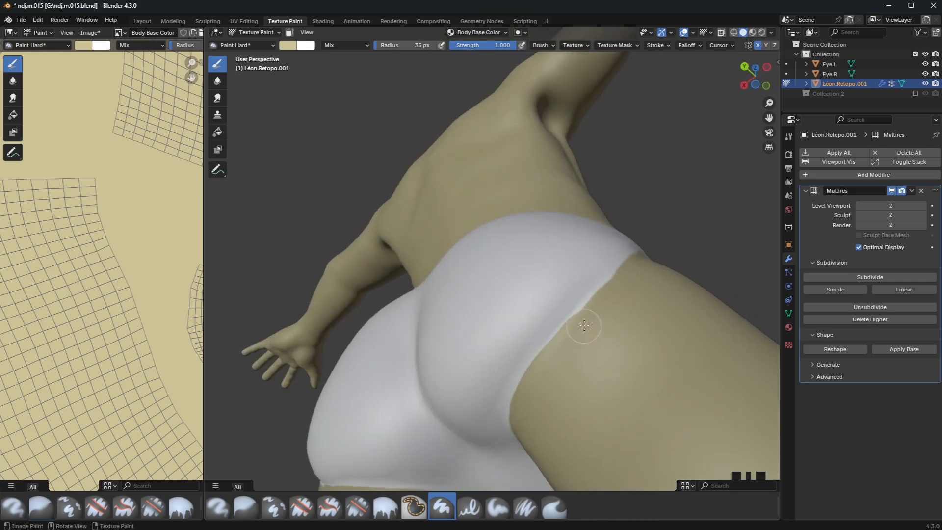
left_click_drag(613, 295, 653, 266)
Touch up the front leg openings with beige strokes along the upper thighs on both legs.
mouse_move(652, 267)
middle_mouse_down()
mouse_move(585, 355)
mouse_move(599, 393)
mouse_move(509, 355)
mouse_move(528, 329)
middle_mouse_up()
scroll(546, 293, "up", 5)
mouse_move(545, 293)
middle_mouse_down()
mouse_move(507, 301)
mouse_move(525, 303)
mouse_move(471, 294)
middle_mouse_up()
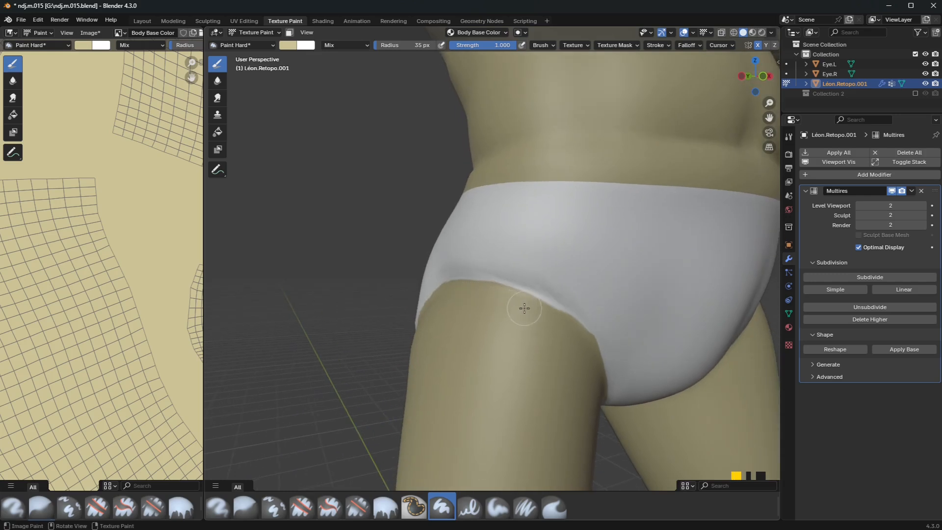
left_click_drag(537, 312, 548, 319)
scroll(518, 357, "down", 5)
middle_click_drag(613, 346, 566, 336)
scroll(566, 336, "up", 6)
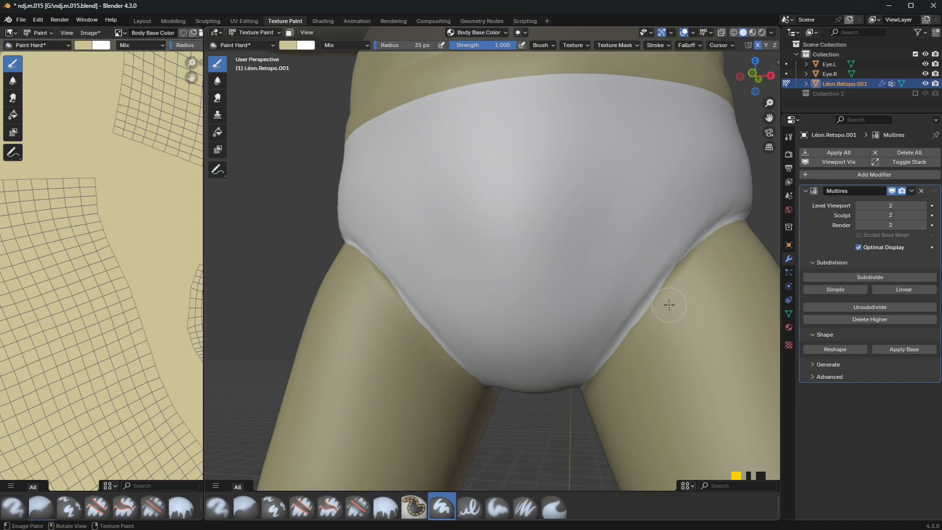
left_click_drag(647, 331, 613, 375)
scroll(659, 340, "down", 2)
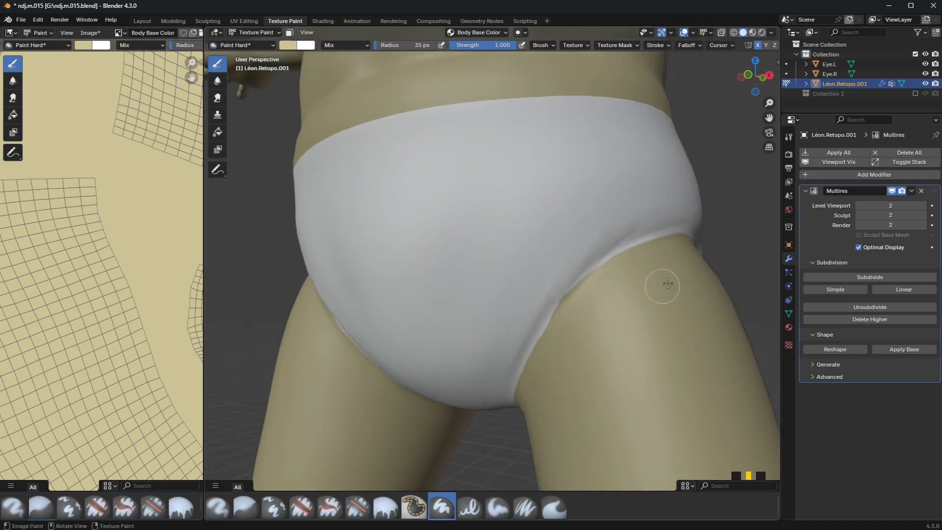
Examine the painted underwear on the whole body from the front, comparing Edit Mode with Texture Paint mode.
scroll(664, 284, "down", 3)
middle_click_drag(606, 316, 547, 347)
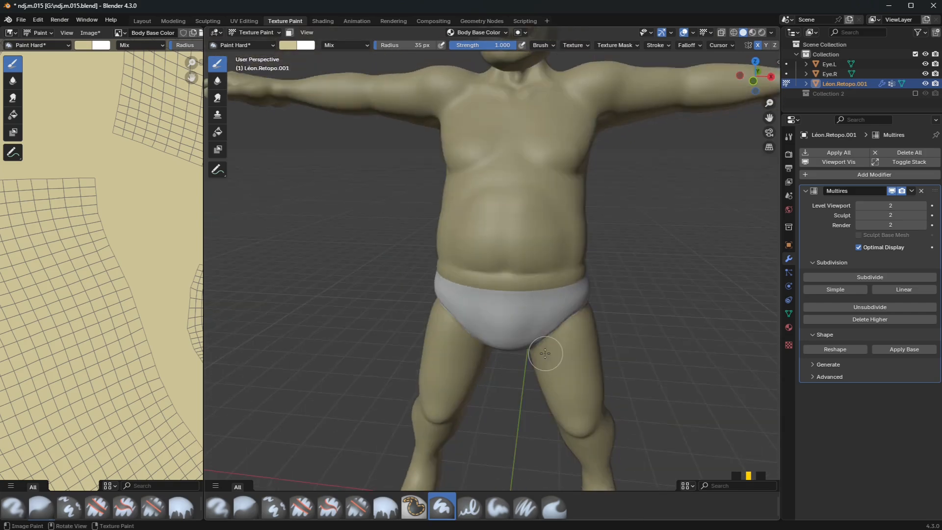
key("Tab")
scroll(516, 321, "down", 3)
scroll(516, 322, "up", 3)
scroll(516, 322, "down", 2)
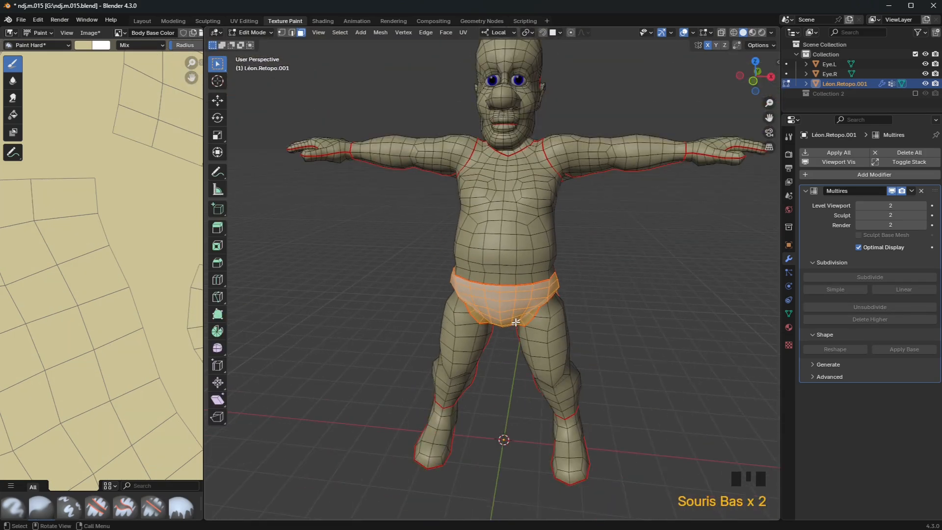
key("Tab")
mouse_move(608, 267)
middle_mouse_down()
mouse_move(614, 260)
mouse_move(584, 252)
mouse_move(619, 261)
middle_mouse_up()
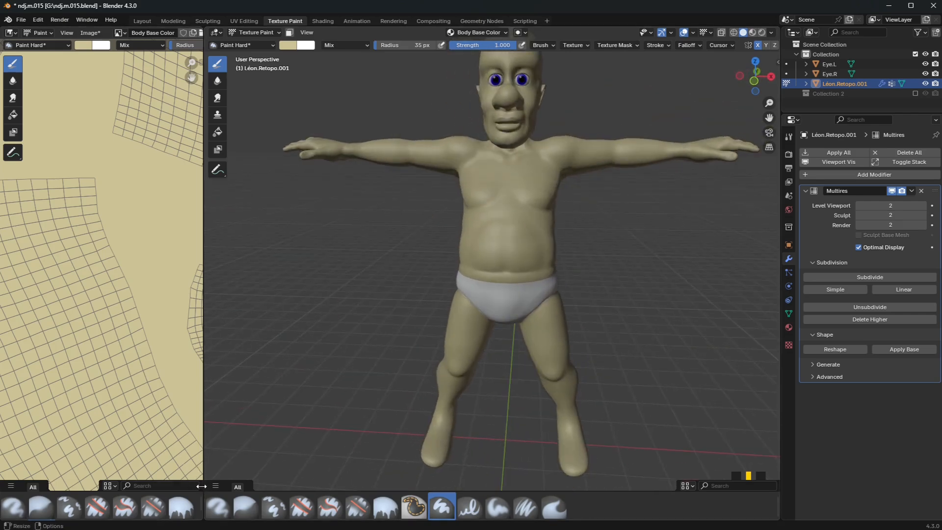
Switch to the Layout workspace and set the render engine to Cycles with GPU Compute as the device.
left_click(147, 20)
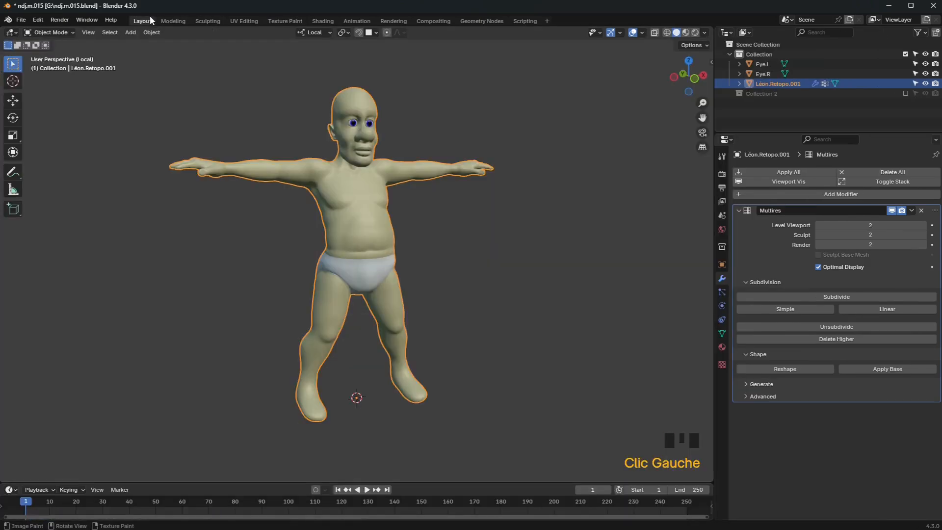
middle_click_drag(491, 219, 476, 222)
left_click(466, 222)
scroll(466, 222, "up", 2)
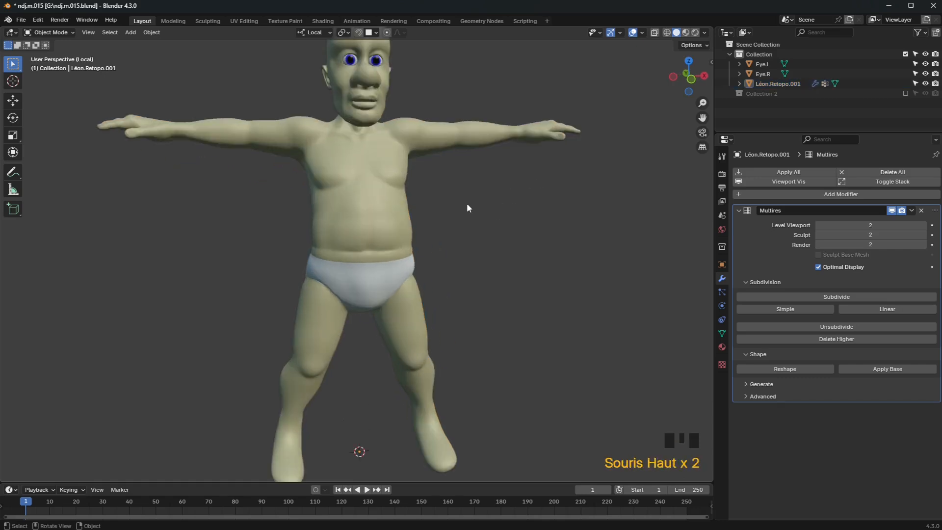
left_click(722, 173)
left_click(861, 171)
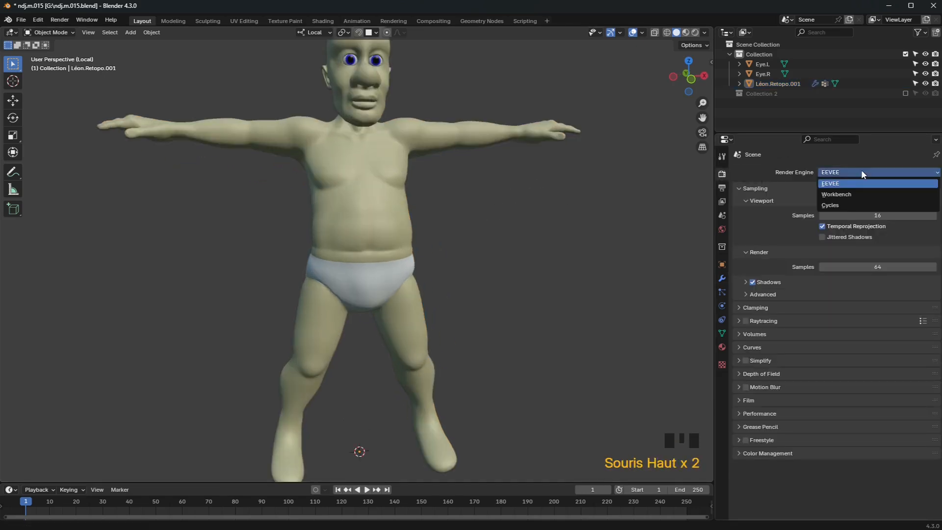
left_click(849, 205)
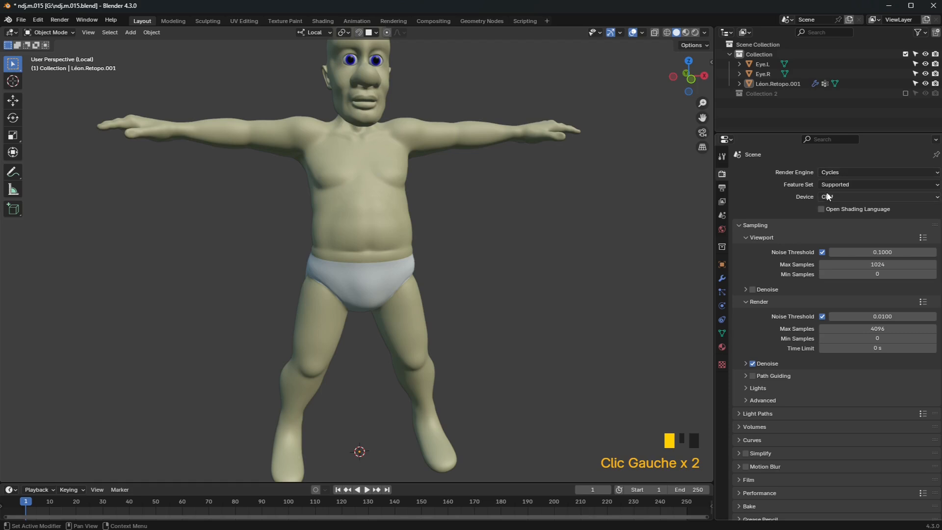
left_click(828, 196)
left_click(830, 218)
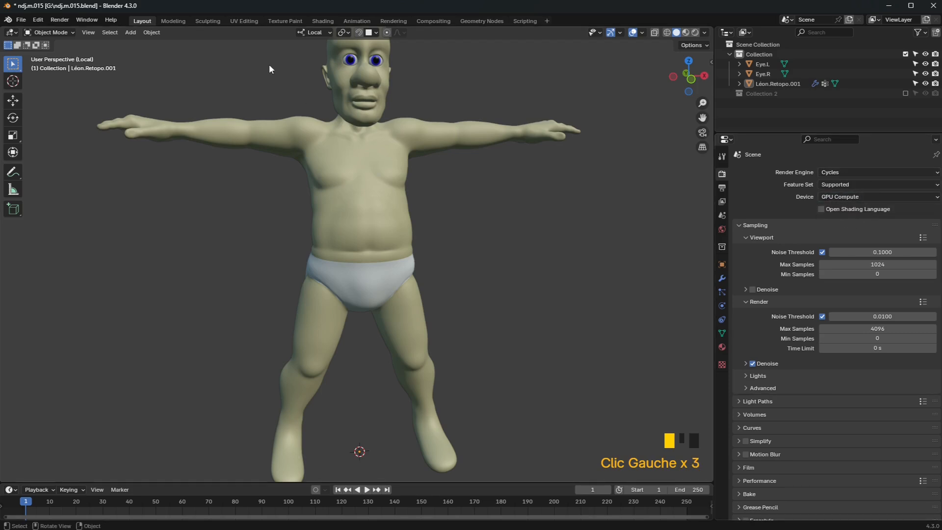
Check the Cycles render devices in the system preferences.
left_click(34, 20)
left_click(65, 145)
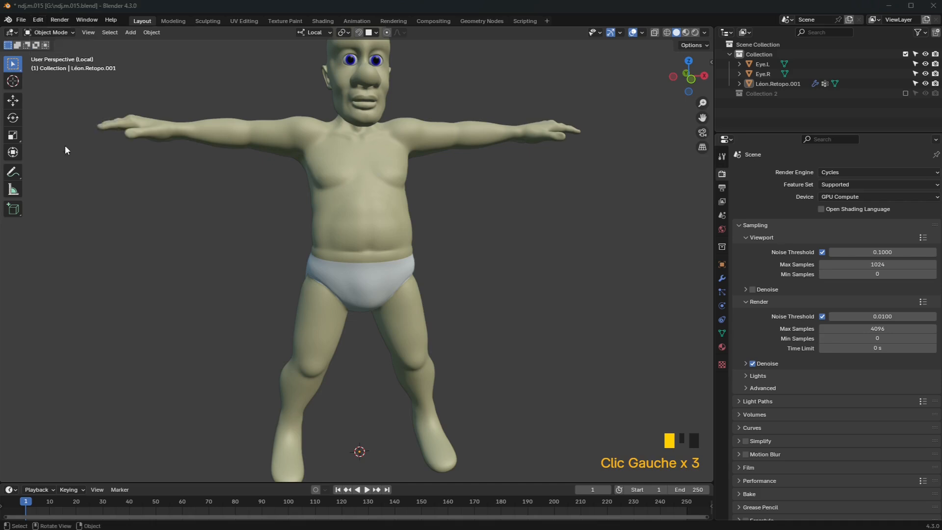
left_click(142, 242)
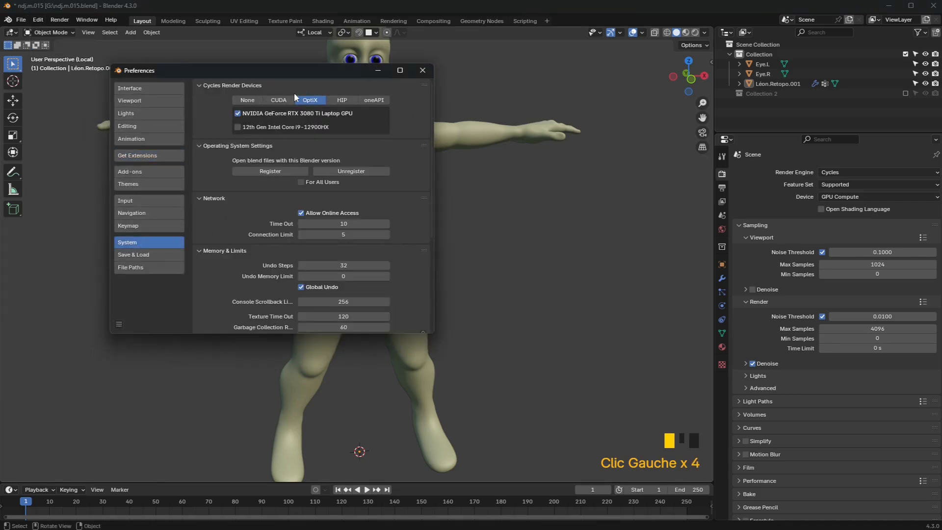
left_click(422, 71)
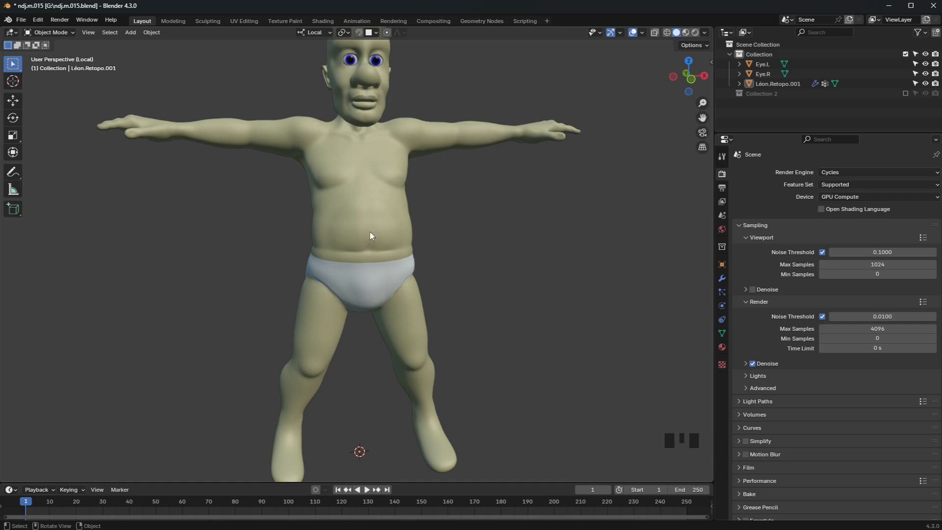
Return the body to Texture Paint mode and raise the underwear's waistband in white along the hip and across the front.
middle_click_drag(428, 299, 414, 278)
scroll(356, 249, "up", 3)
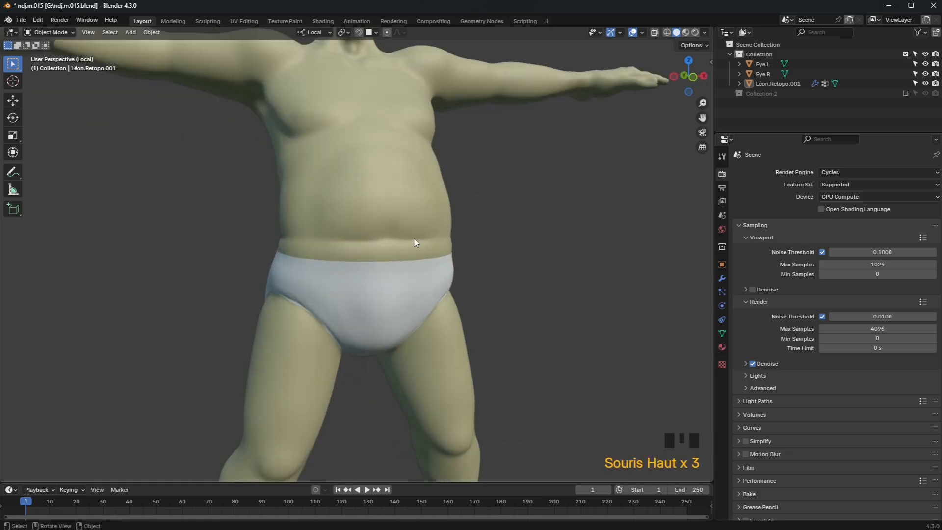
middle_click_drag(414, 243, 151, 240)
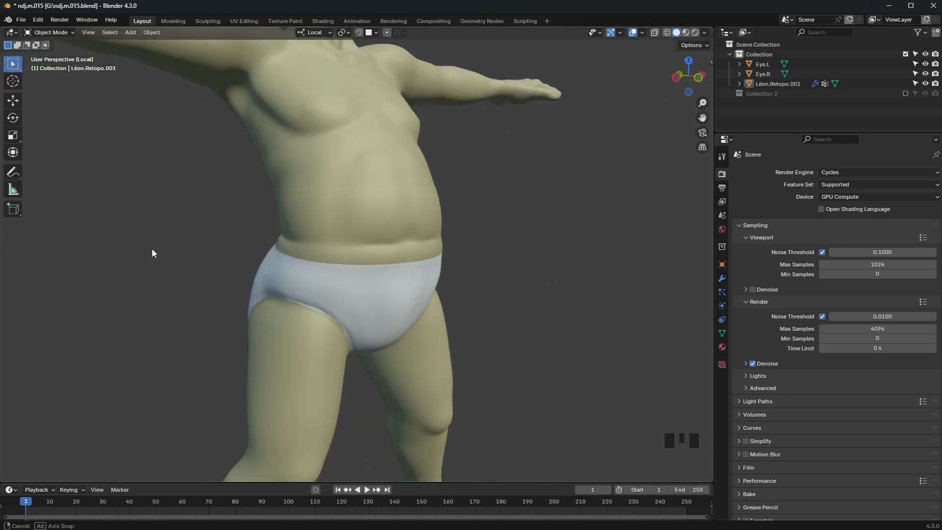
left_click(49, 32)
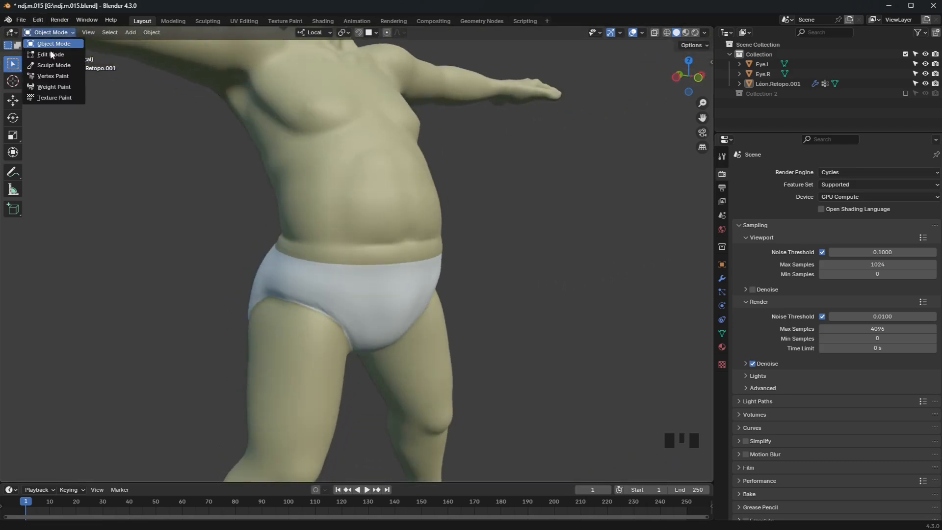
left_click(48, 93)
scroll(383, 280, "up", 2)
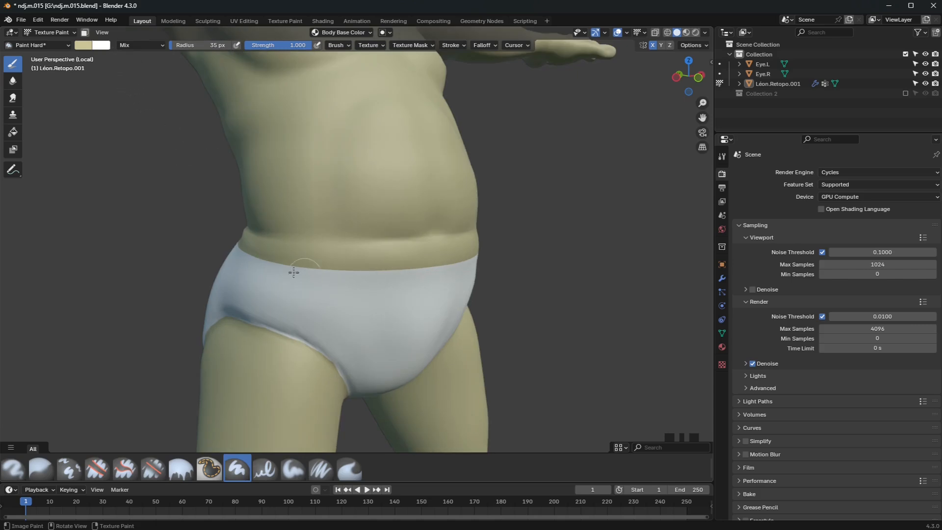
key("x")
middle_click_drag(407, 275, 372, 265)
left_click(322, 251)
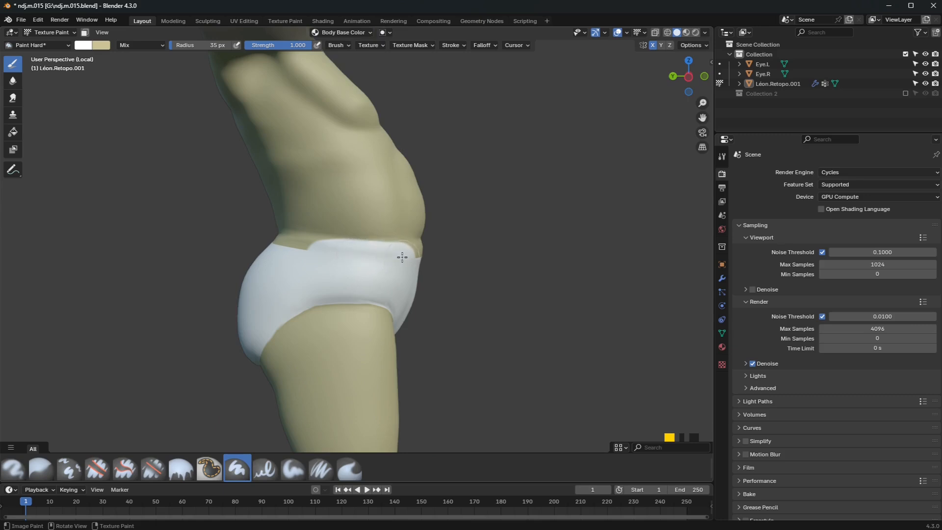
middle_click_drag(426, 260, 354, 258)
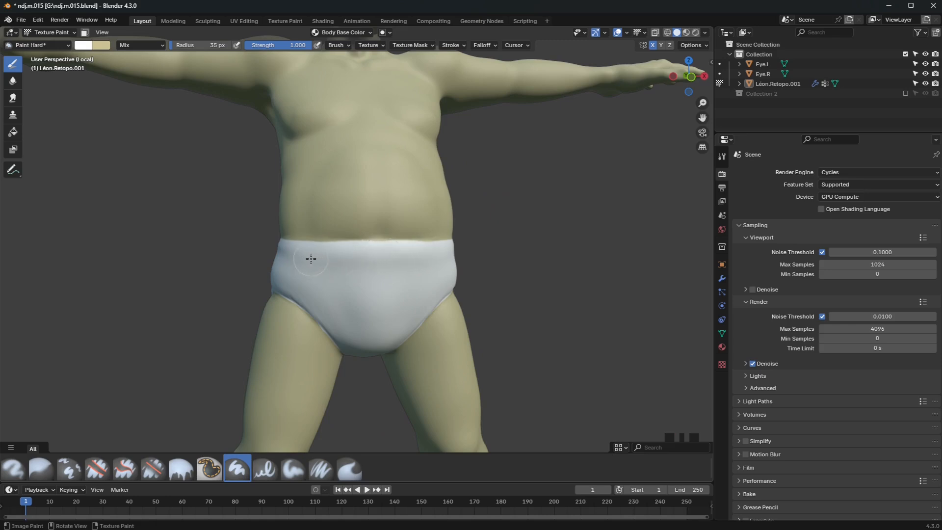
Extend the raised white waistband across the lower back and blend it into the sides.
middle_click_drag(287, 258, 453, 278)
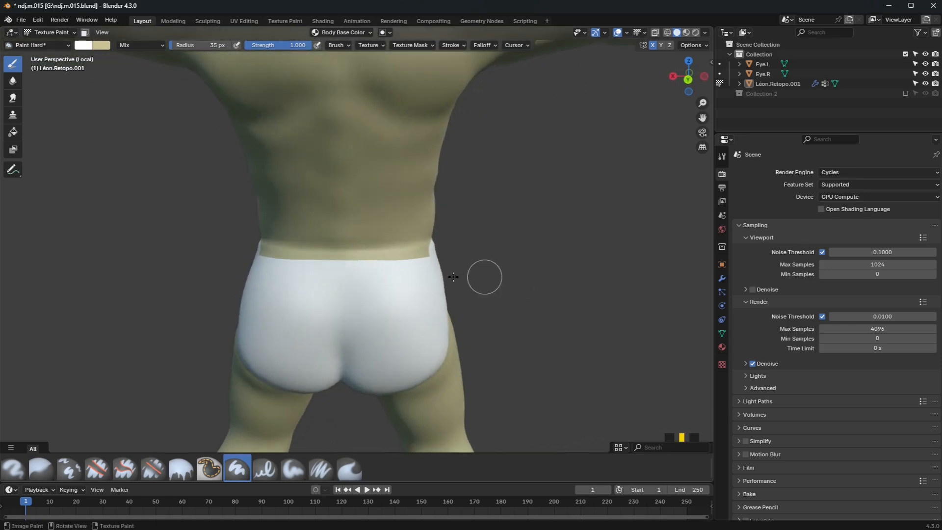
left_click_drag(339, 266, 413, 261)
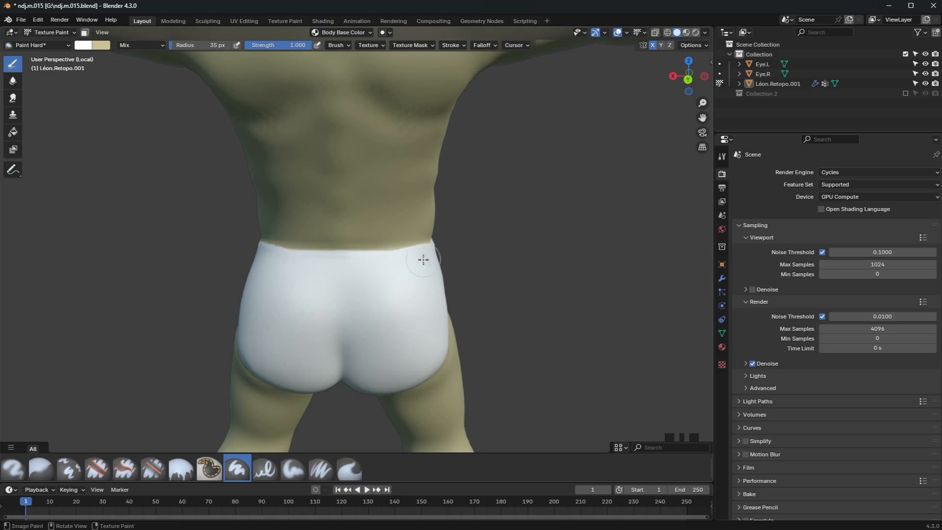
middle_click_drag(423, 260, 360, 255)
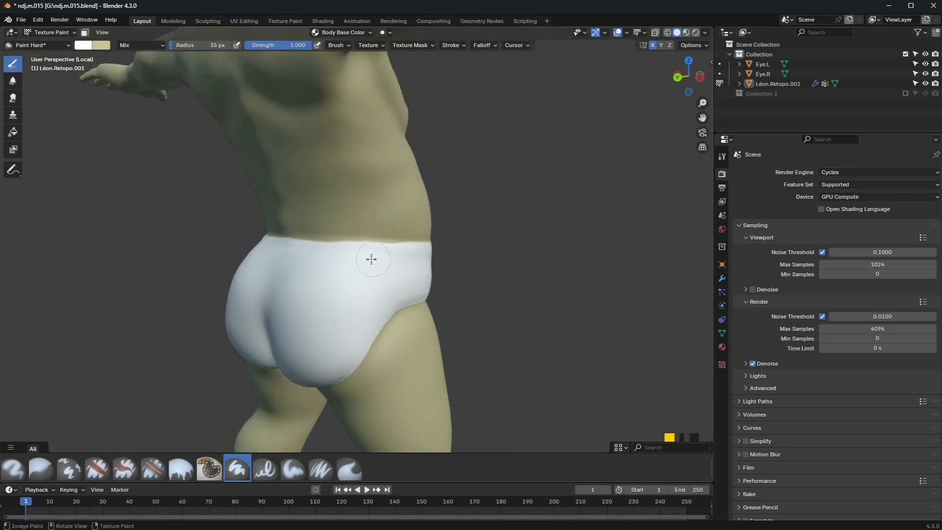
scroll(277, 262, "down", 5)
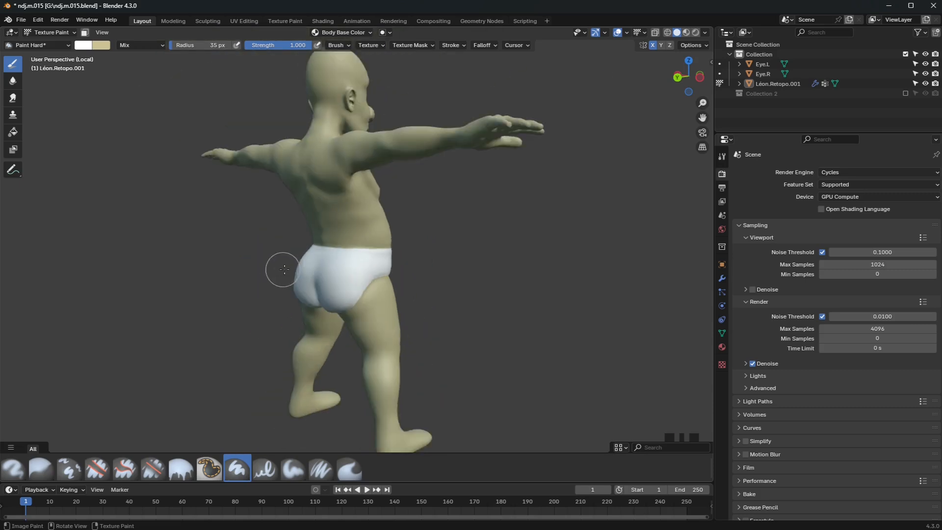
middle_click_drag(281, 270, 129, 270)
scroll(346, 303, "up", 2)
middle_click_drag(346, 304, 359, 336)
scroll(359, 328, "down", 3)
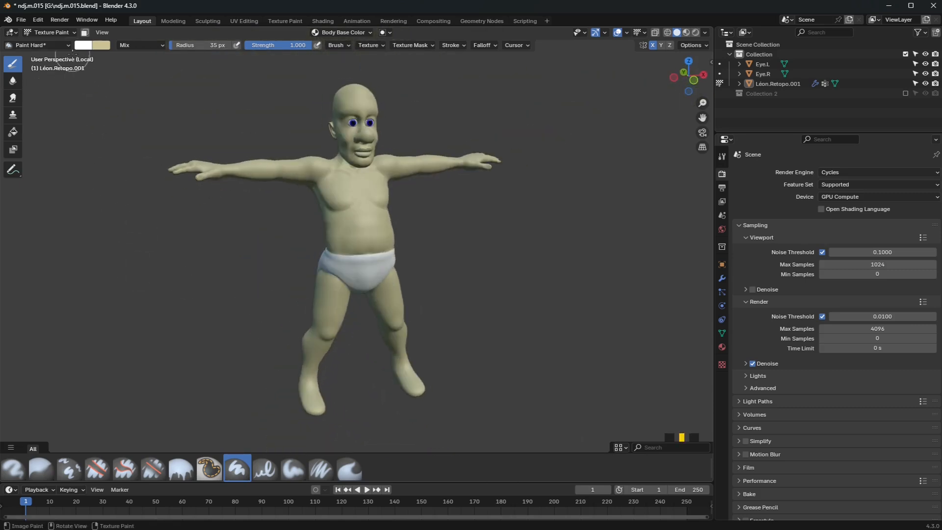
Paint a dark ring around the eyes with black at a brush strength of 0.345.
left_click(727, 39)
scroll(371, 158, "up", 3)
middle_click_drag(239, 213, 249, 303, "shift")
left_click(86, 45)
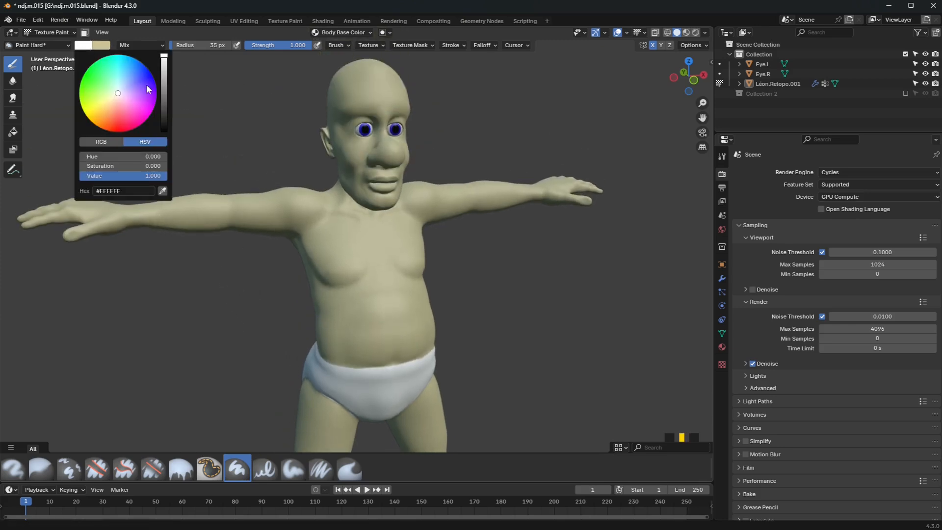
left_click_drag(164, 72, 164, 132)
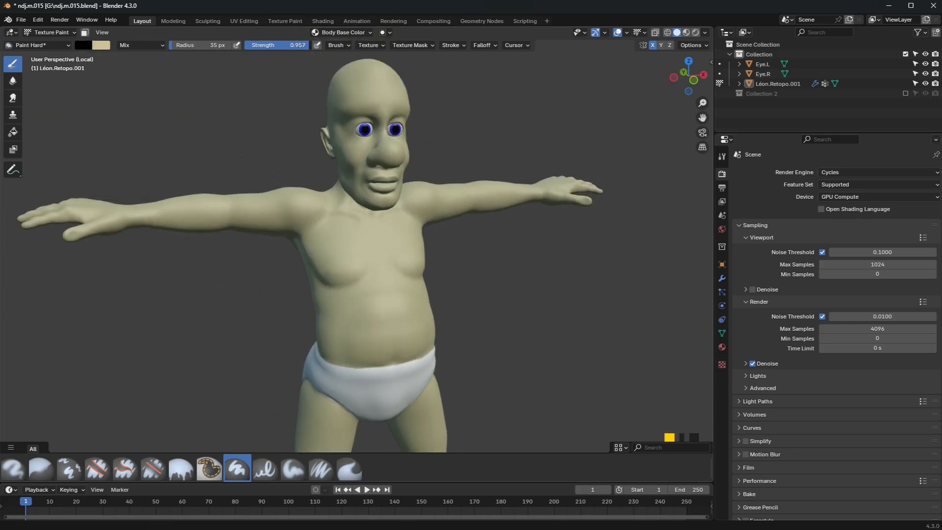
left_click_drag(291, 46, 268, 46)
middle_click_drag(294, 98, 246, 229, "shift")
scroll(261, 290, "up", 5)
mouse_move(260, 297)
middle_mouse_down()
mouse_move(273, 302)
mouse_move(269, 286)
middle_mouse_up()
scroll(202, 279, "up", 2)
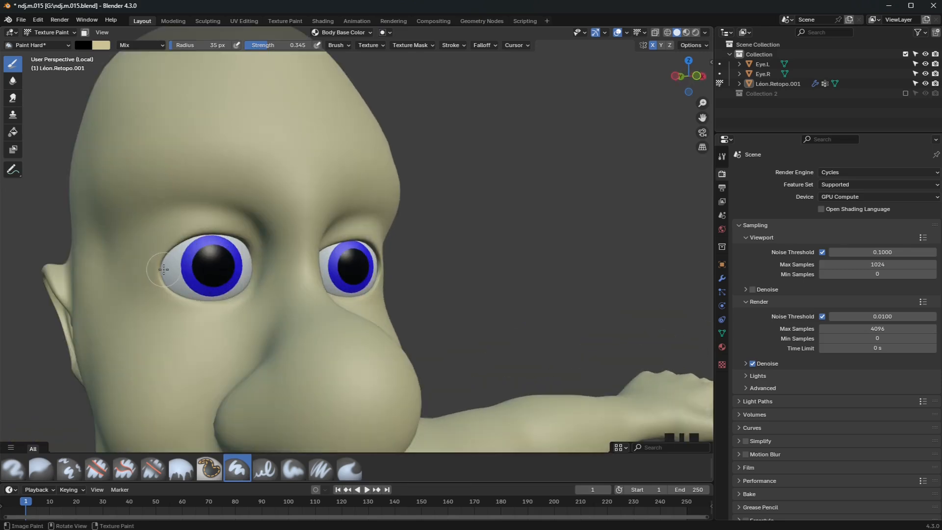
mouse_move(164, 269)
left_mouse_down()
mouse_move(157, 260)
mouse_move(177, 245)
mouse_move(214, 240)
mouse_move(240, 245)
mouse_move(247, 275)
mouse_move(195, 288)
mouse_move(158, 265)
left_mouse_up()
Soften the dark ring around the eyes with beige, using an 80 px brush at strength 0.223.
left_click(13, 87)
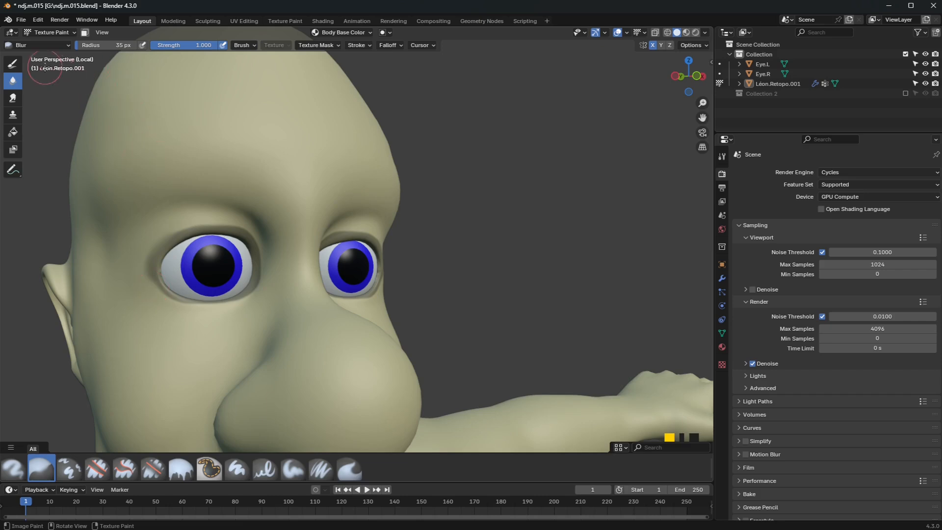
left_click(14, 68)
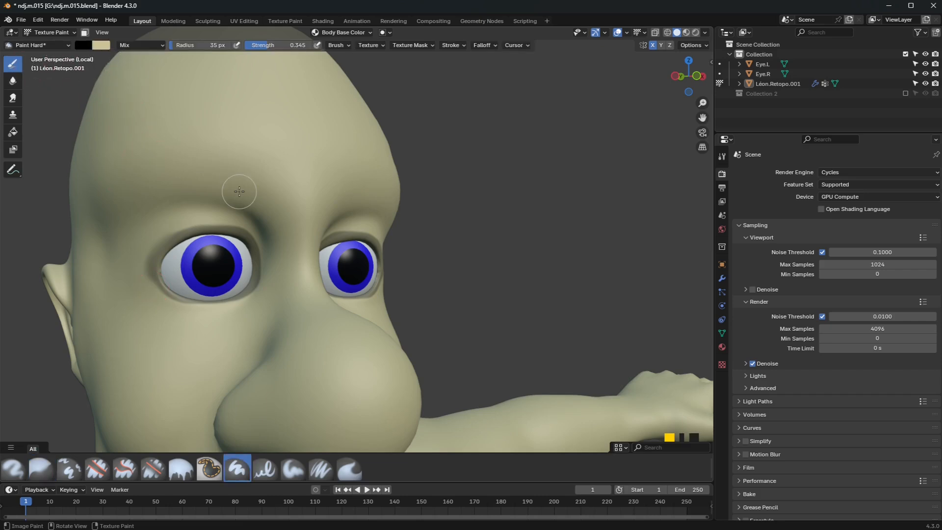
key("x")
left_click_drag(289, 45, 276, 45)
key("f")
left_click(178, 187)
left_click_drag(254, 45, 259, 45)
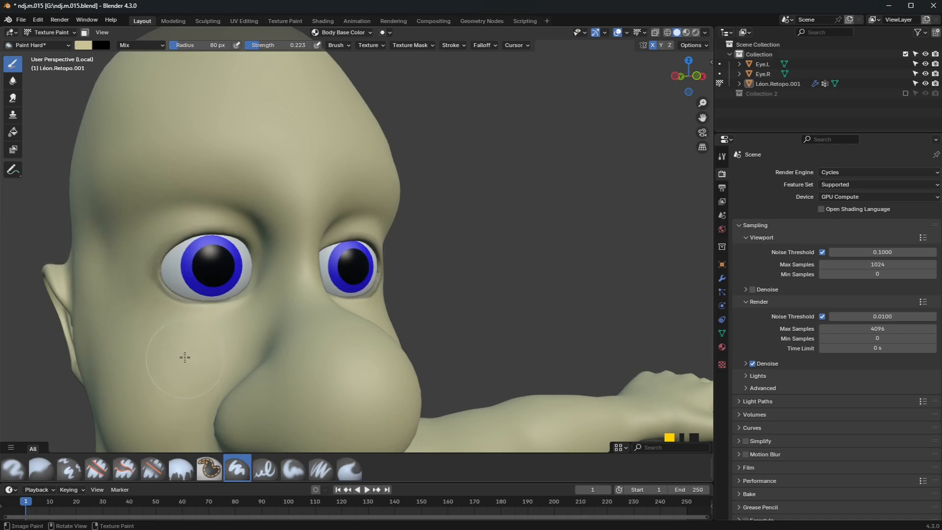
Try shading around both eyes in black with the 80 px brush, and undo the stroke.
middle_click_drag(225, 351, 191, 348)
scroll(210, 362, "down", 3)
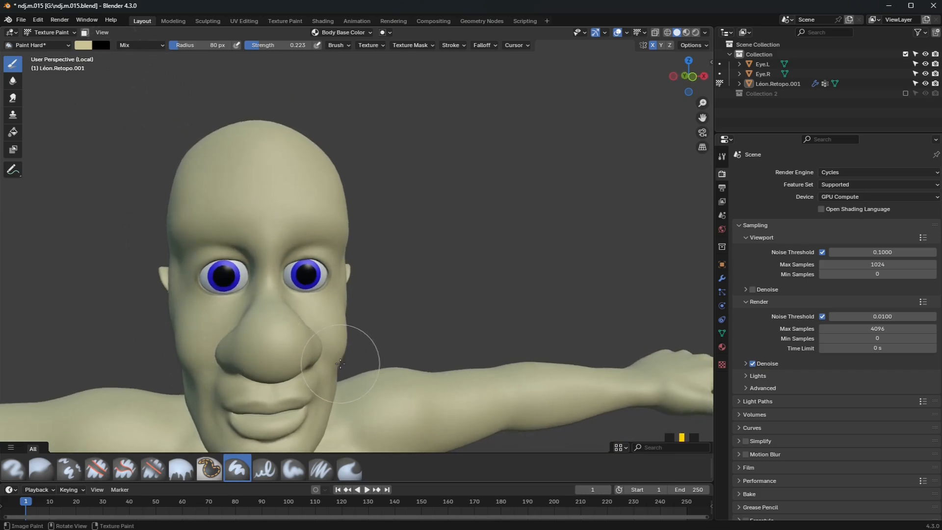
key("x")
mouse_move(206, 305)
left_mouse_down()
mouse_move(198, 275)
mouse_move(223, 269)
left_mouse_up()
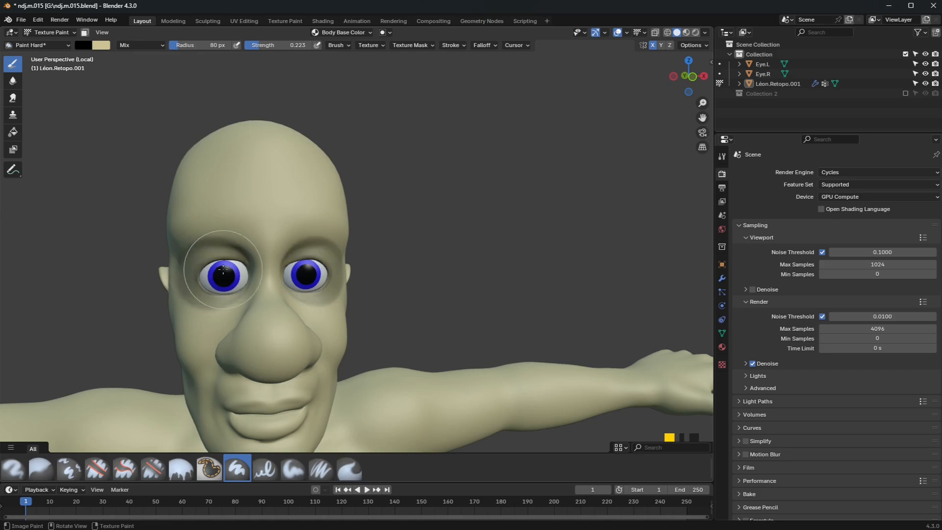
key("ctrl+z")
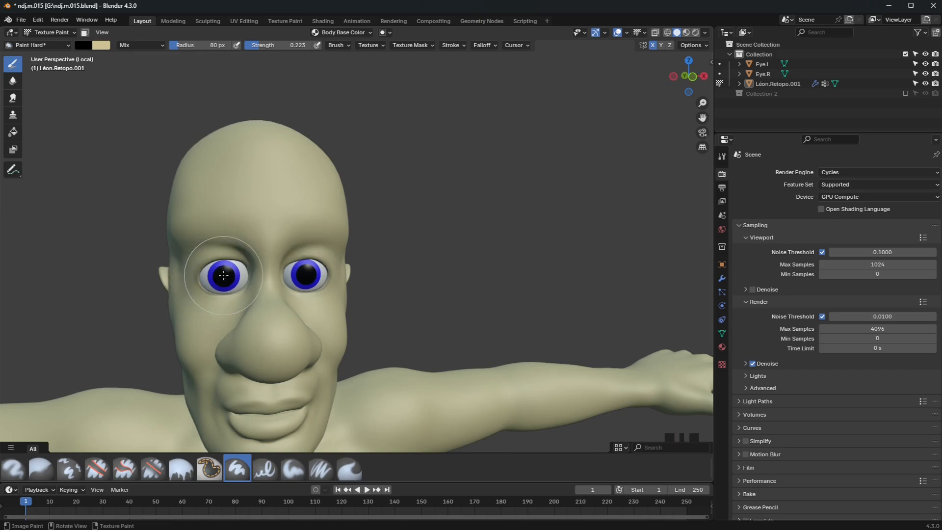
Shade around the eyes in black with a 35 px brush at strength 0.151.
key("f")
left_click(202, 276)
left_click_drag(260, 45, 255, 45)
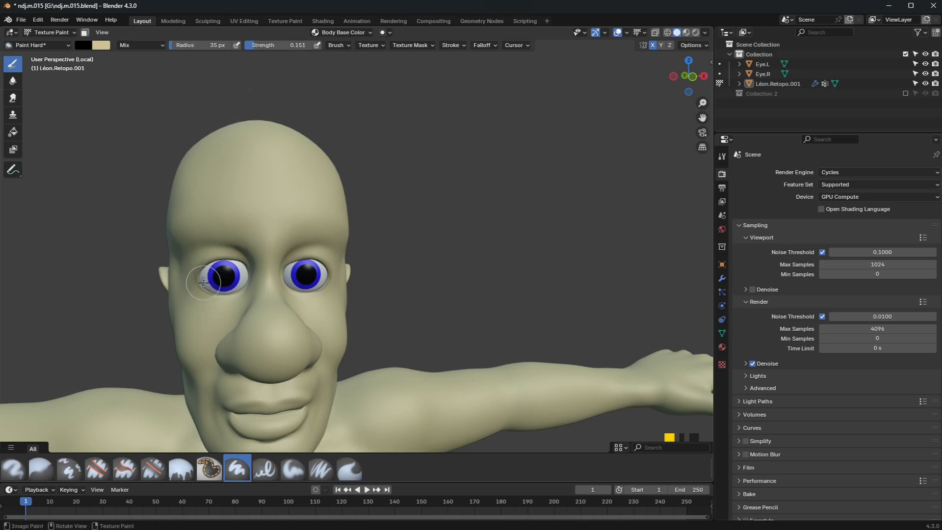
mouse_move(204, 279)
left_mouse_down()
mouse_move(209, 265)
mouse_move(234, 257)
mouse_move(236, 288)
mouse_move(190, 280)
left_mouse_up()
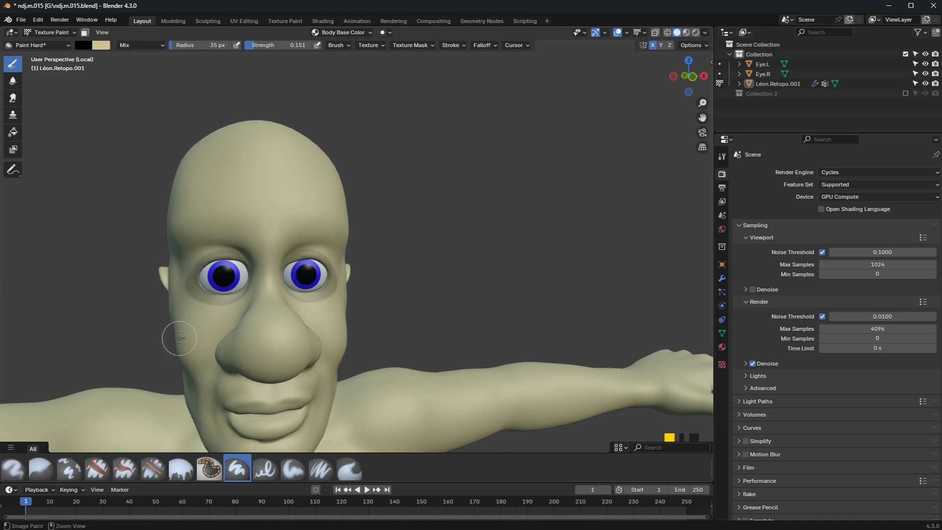
left_click(14, 98)
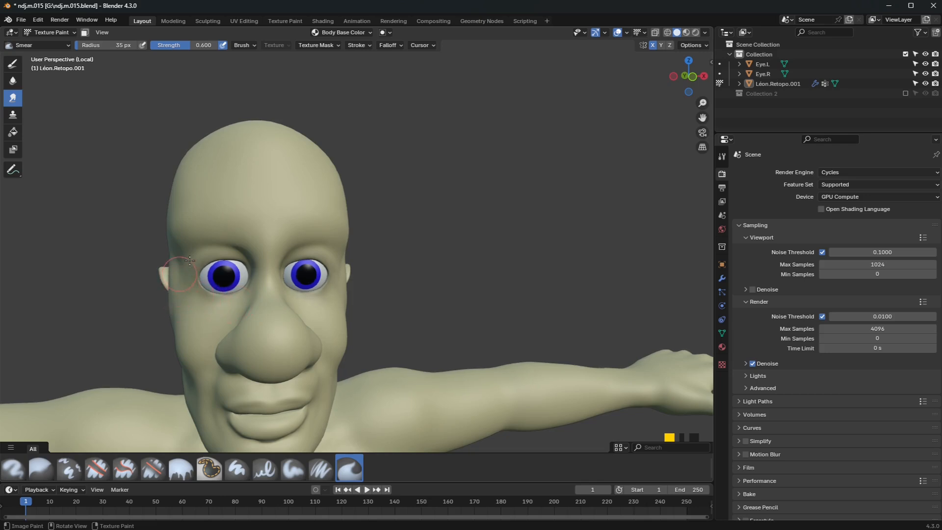
middle_click_drag(214, 253, 276, 279)
scroll(276, 280, "up", 5)
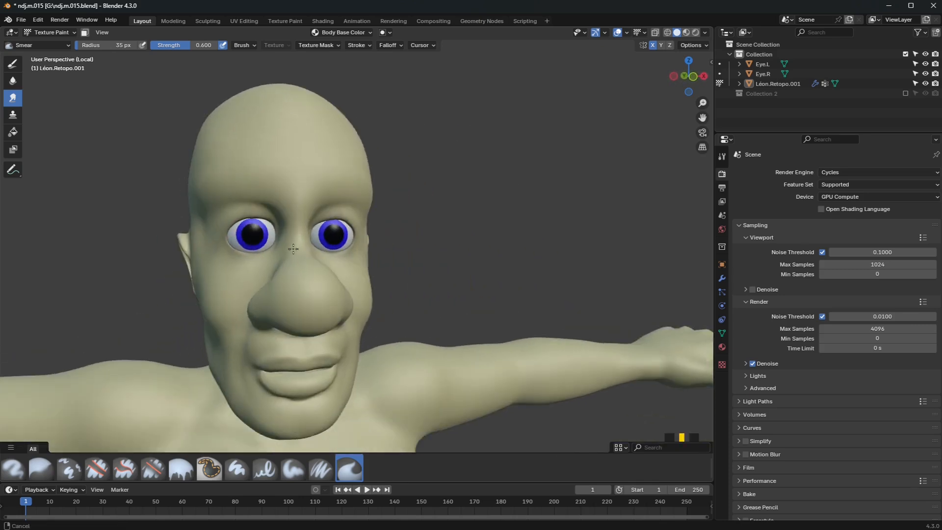
Switch to the hard paint brush and set its secondary color to brown, #9E7345.
left_click(13, 64)
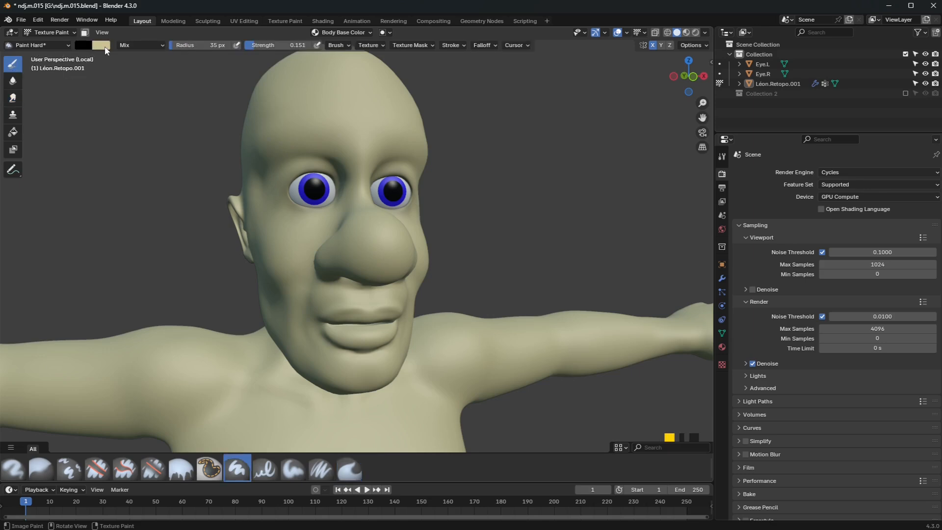
left_click(102, 45)
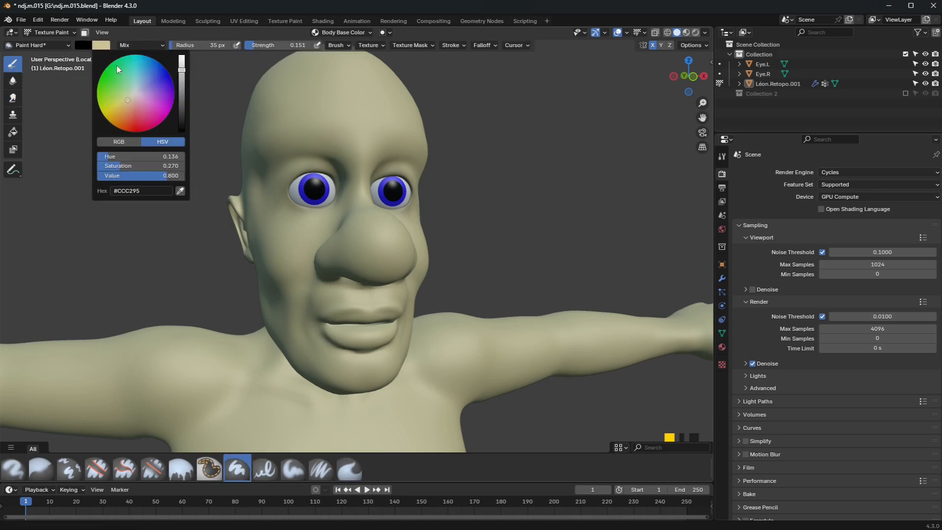
left_click_drag(126, 103, 124, 112)
left_click_drag(182, 70, 181, 84)
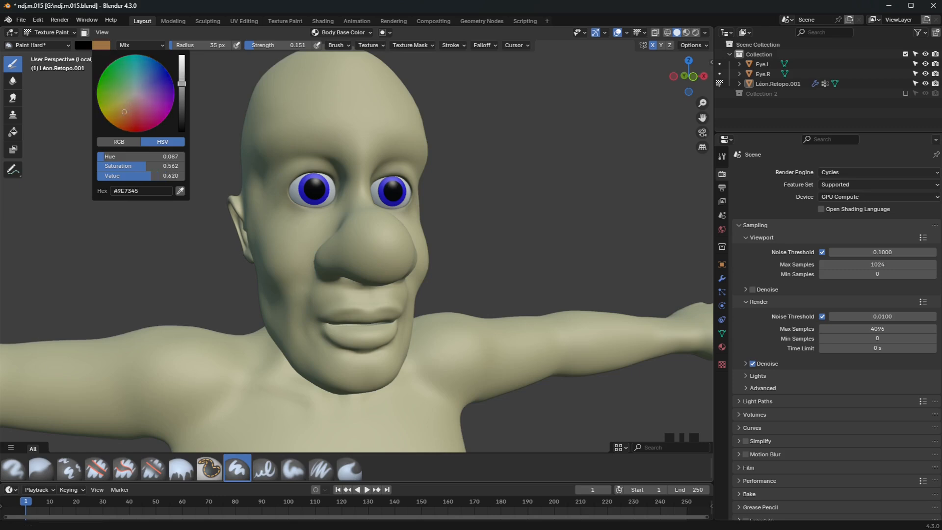
Try painting the upper and lower lips at brush strength 0.151, and undo the strokes.
scroll(365, 366, "up", 3)
scroll(368, 364, "up", 4)
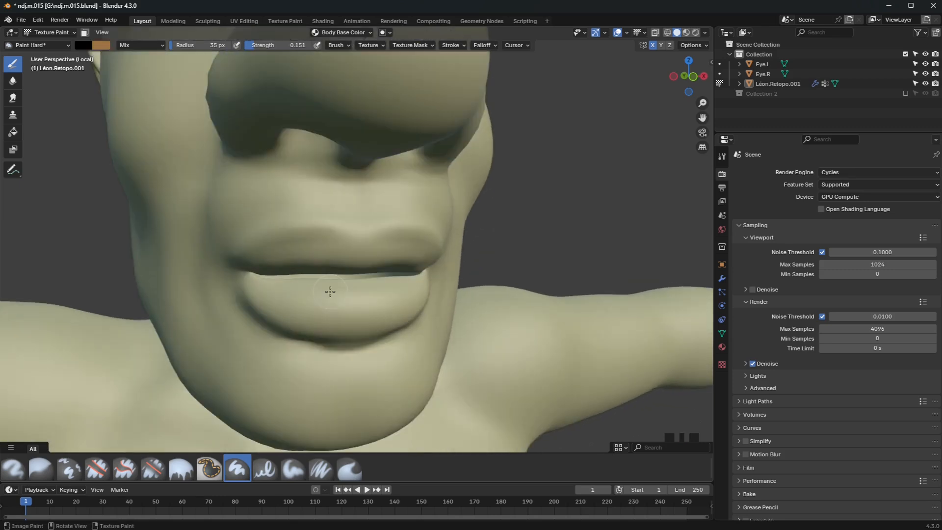
mouse_move(238, 268)
left_mouse_down()
mouse_move(301, 244)
mouse_move(363, 246)
left_mouse_up()
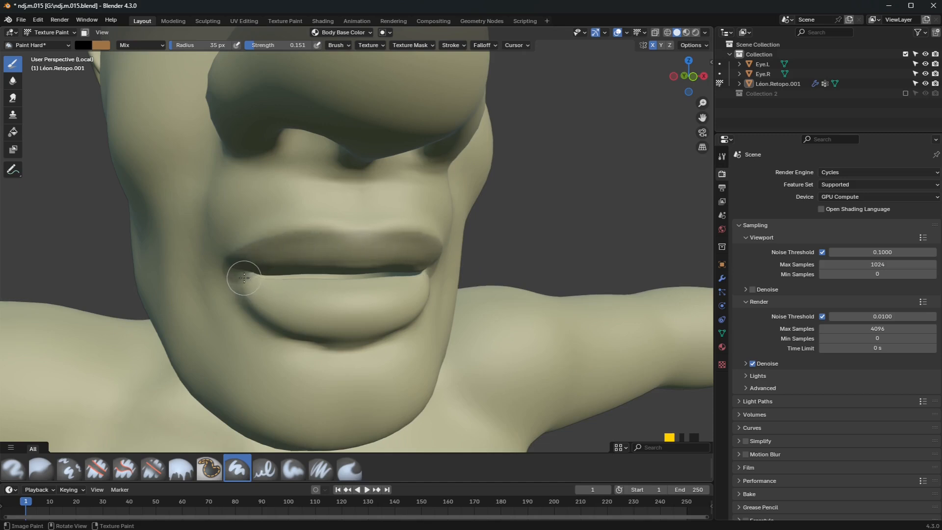
mouse_move(243, 276)
left_mouse_down()
mouse_move(274, 306)
mouse_move(298, 313)
left_mouse_up()
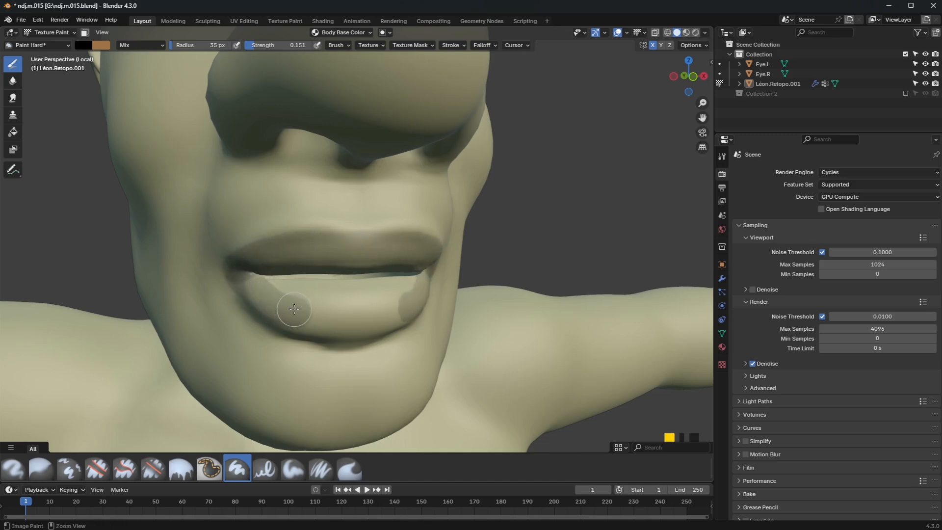
key("ctrl+z")
key("ctrl+z")
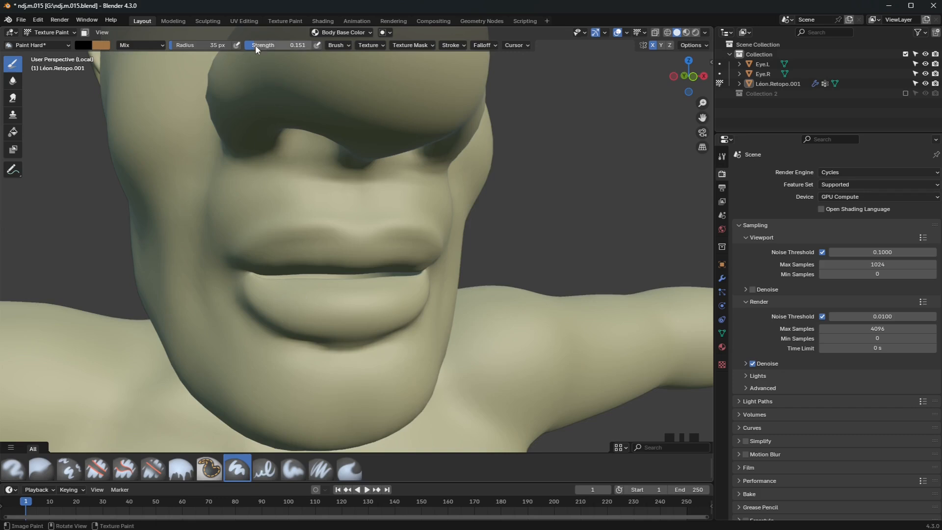
Paint both lips brown with the 35 px brush at strength 1.000.
left_click_drag(256, 49, 301, 86)
left_click_drag(246, 269, 274, 256)
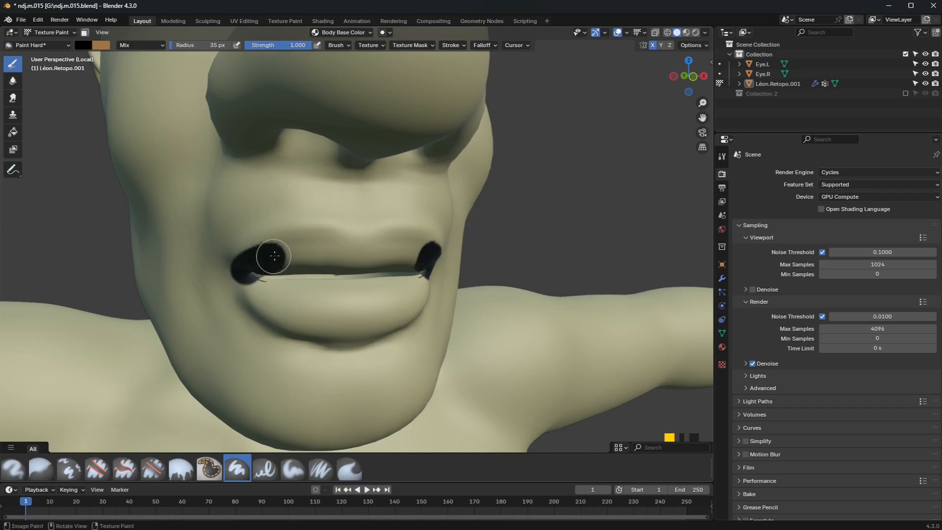
key("ctrl+z")
key("x")
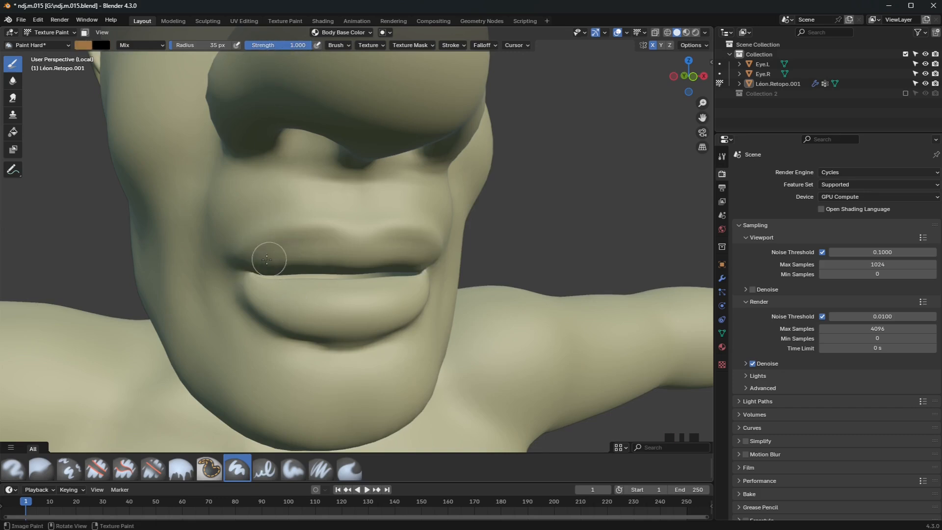
left_click_drag(242, 267, 354, 246)
left_click_drag(300, 265, 412, 267)
middle_click_drag(413, 267, 170, 271)
mouse_move(169, 272)
left_mouse_down()
mouse_move(152, 258)
mouse_move(236, 266)
mouse_move(313, 253)
mouse_move(189, 248)
mouse_move(258, 253)
left_mouse_up()
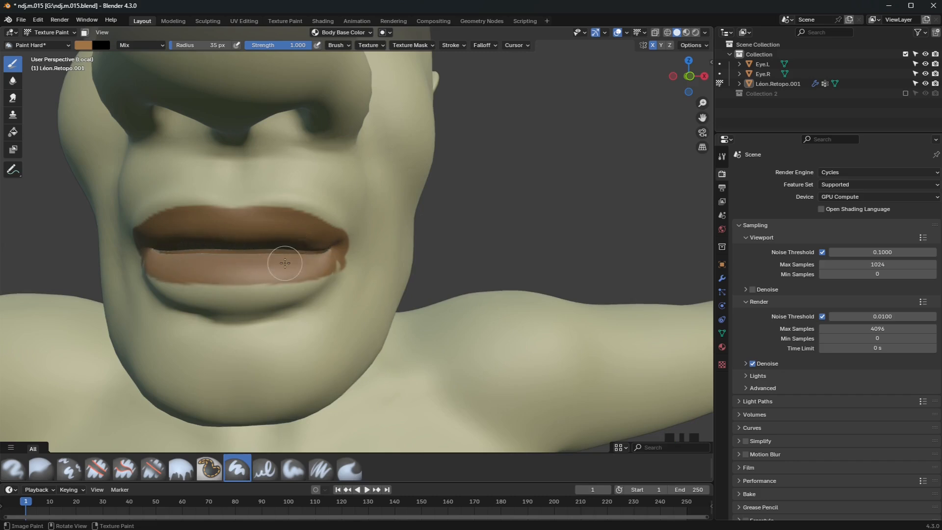
middle_click_drag(284, 263, 294, 254)
left_click_drag(222, 123, 366, 143)
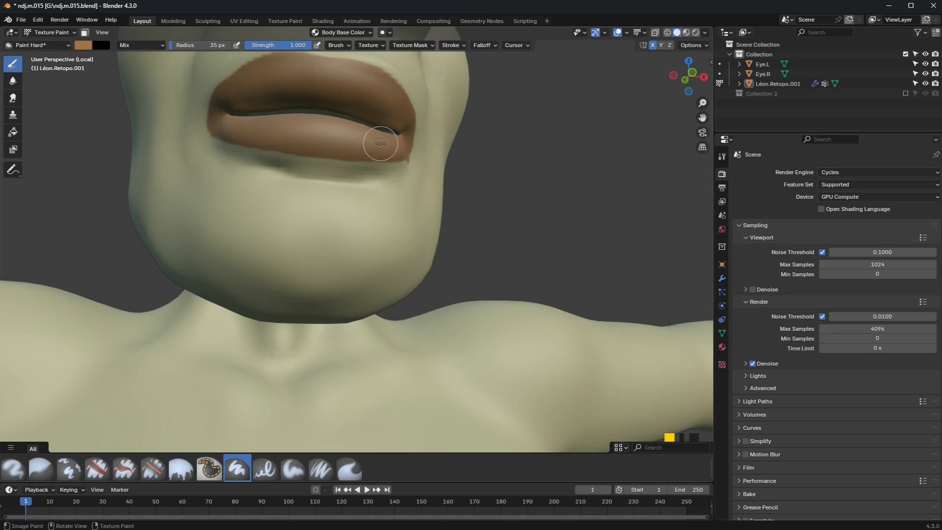
Soften the outer edges and corners of the brown lips with the Blur brush at 35 px and strength 1.000.
scroll(363, 147, "down", 2)
middle_click_drag(339, 157, 42, 141)
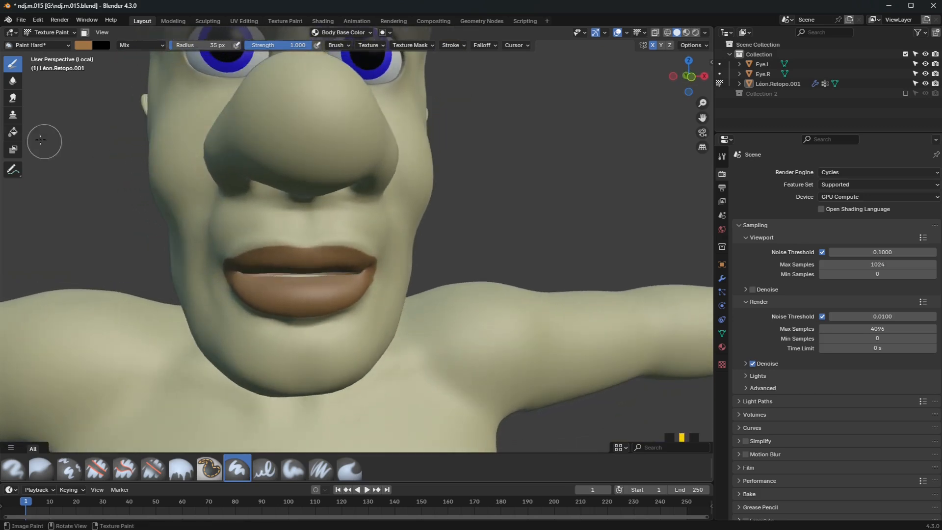
left_click(13, 81)
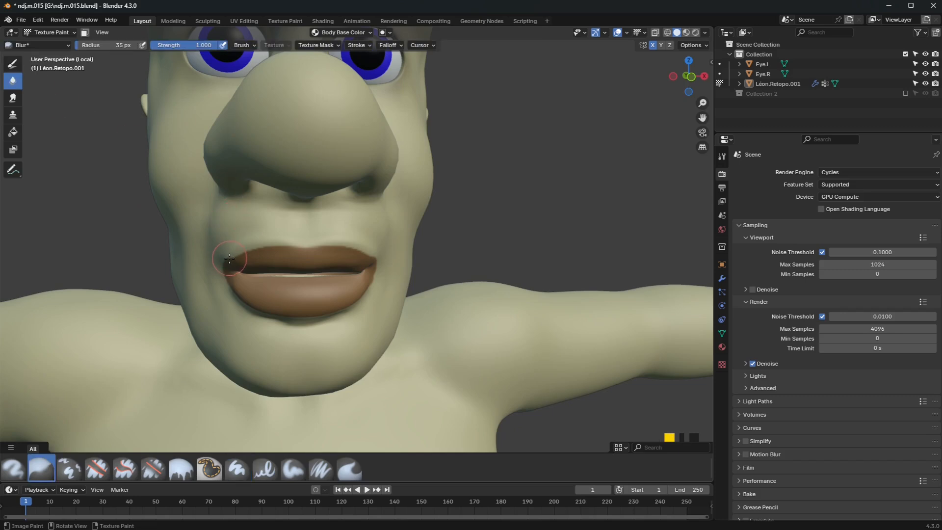
left_click_drag(229, 258, 239, 245)
left_click_drag(374, 299, 385, 271)
middle_click_drag(343, 275, 374, 271)
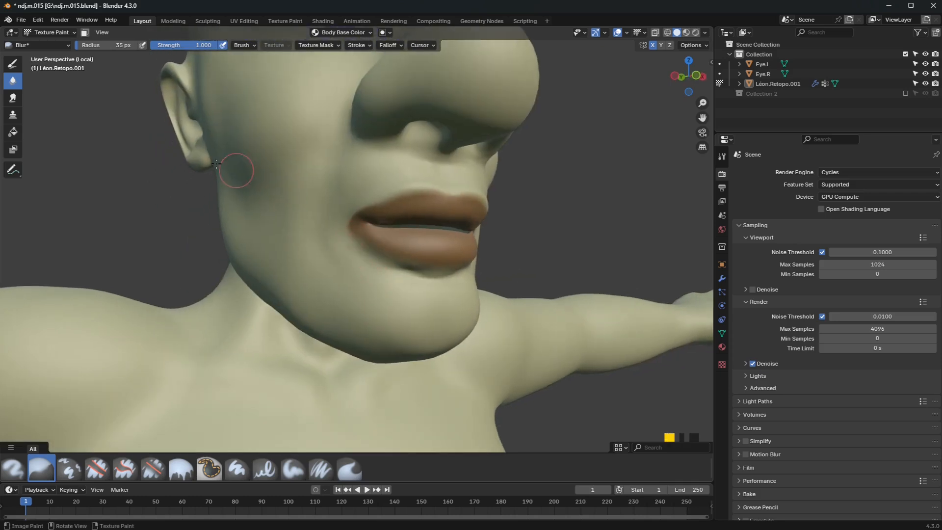
Switch to the Texture Paint workspace and sample the beige skin color from the body image as the brush color.
left_click(12, 63)
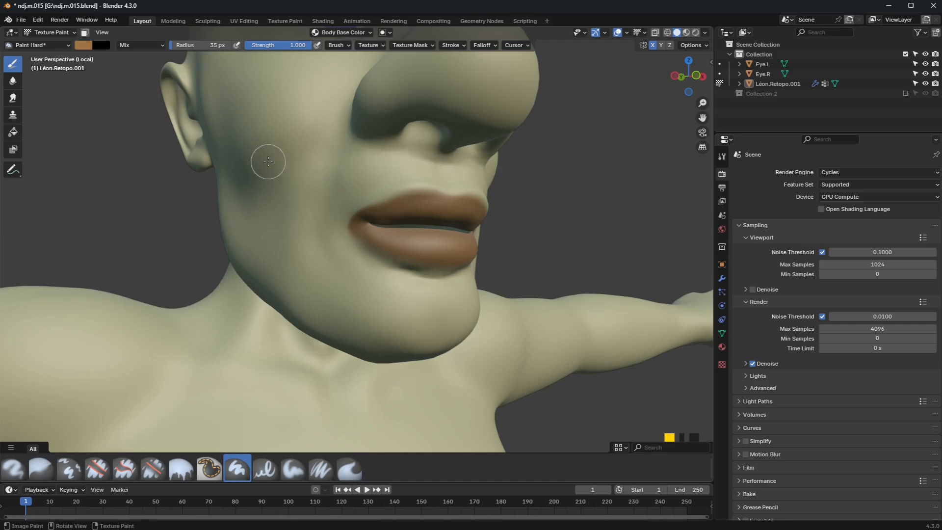
left_click(290, 21)
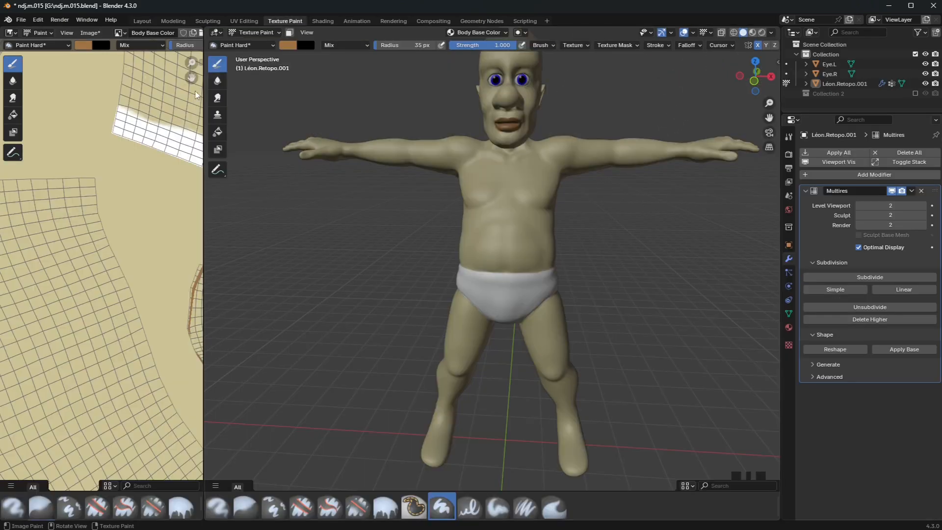
left_click(293, 45)
left_click(288, 45)
left_click(367, 185)
left_click(148, 211)
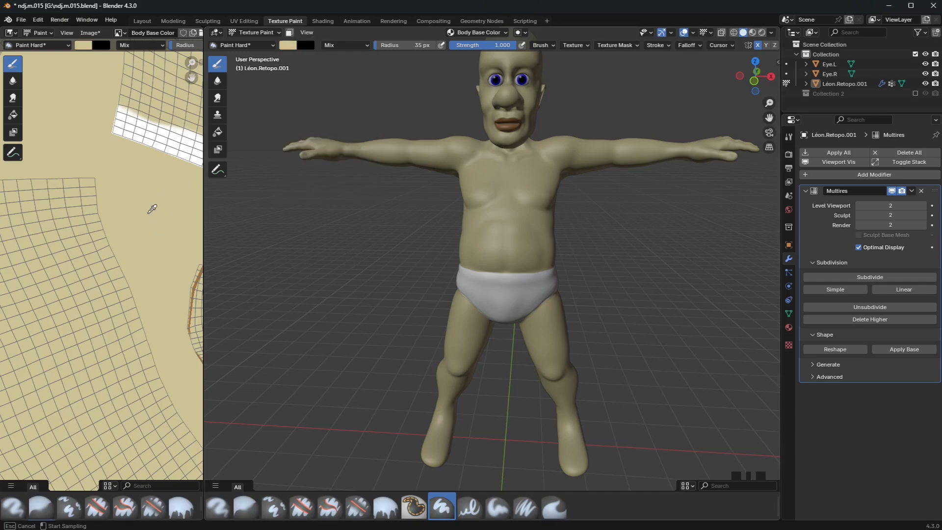
Blur the brown edge at the corner of the mouth with the 35 px Blur brush.
mouse_move(455, 150)
middle_mouse_down("shift")
mouse_move(446, 245)
mouse_move(467, 242)
middle_mouse_up("shift")
scroll(445, 246, "up", 5)
scroll(469, 242, "up", 4)
scroll(469, 208, "down", 3)
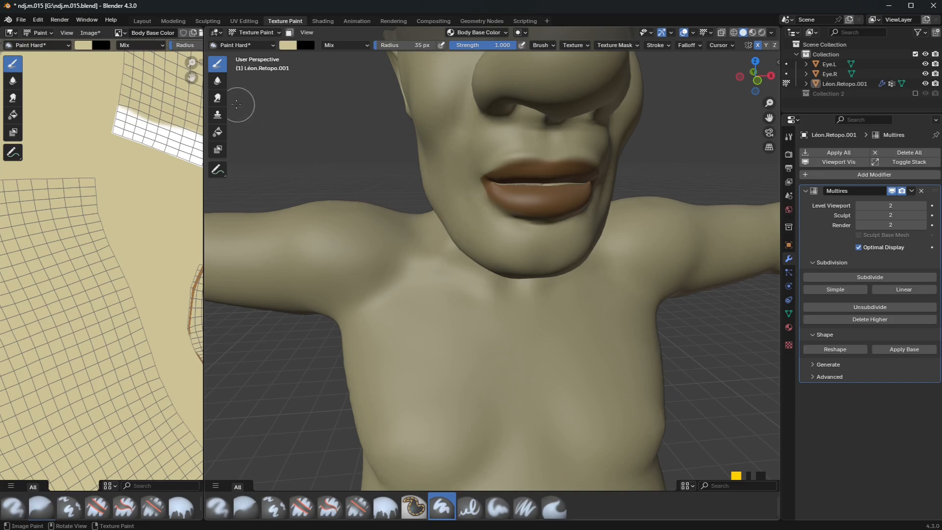
left_click(218, 81)
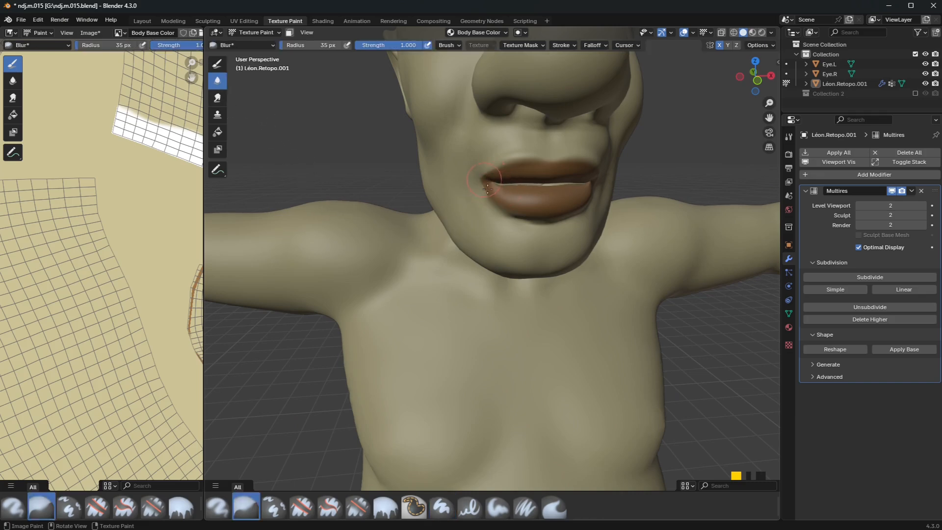
Examine the painted lips from the front and below, and the body from the side.
scroll(538, 206, "down", 6)
middle_click_drag(539, 206, 521, 192)
scroll(509, 208, "up", 3)
scroll(481, 221, "down", 1)
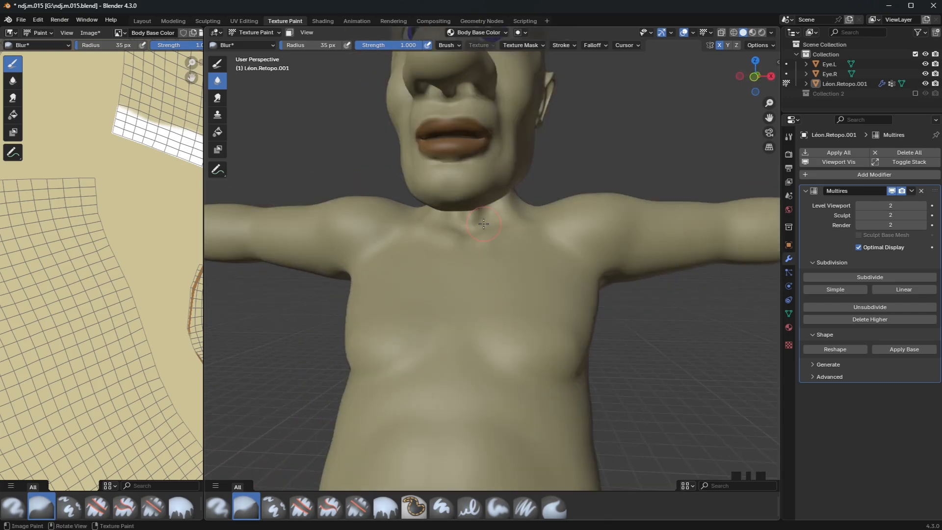
middle_click_drag(480, 223, 488, 202)
middle_click_drag(476, 156, 478, 251, "shift")
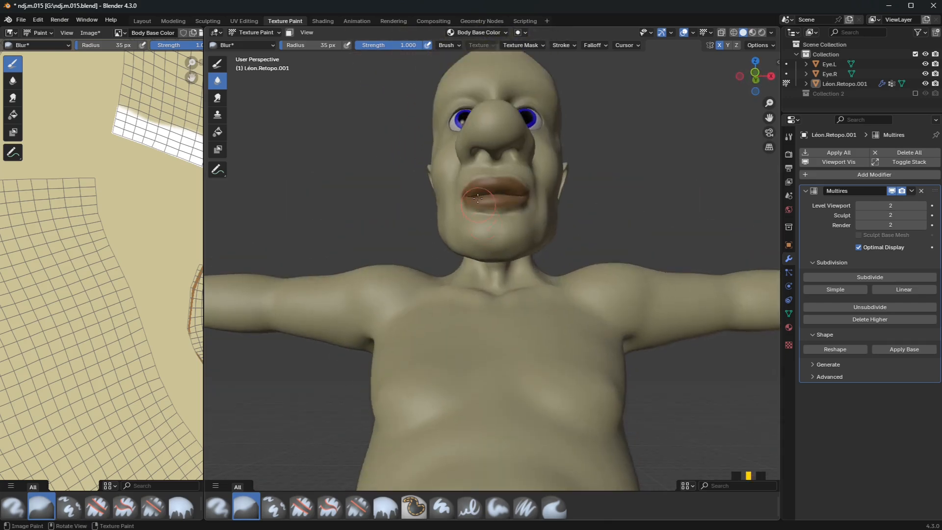
scroll(478, 197, "up", 4)
middle_click_drag(477, 187, 469, 205)
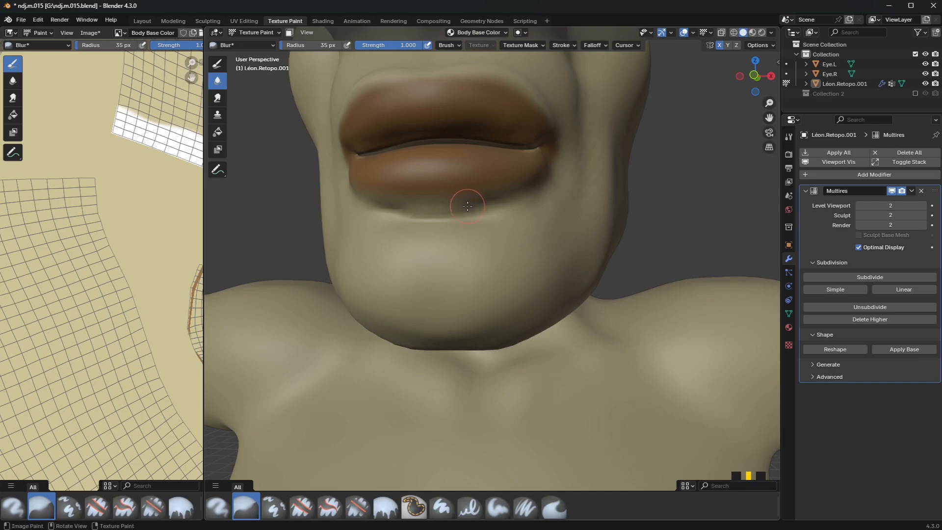
middle_click_drag(371, 200, 423, 238)
scroll(364, 207, "down", 5)
scroll(385, 232, "down", 5)
scroll(423, 238, "up", 1)
scroll(423, 237, "up", 1)
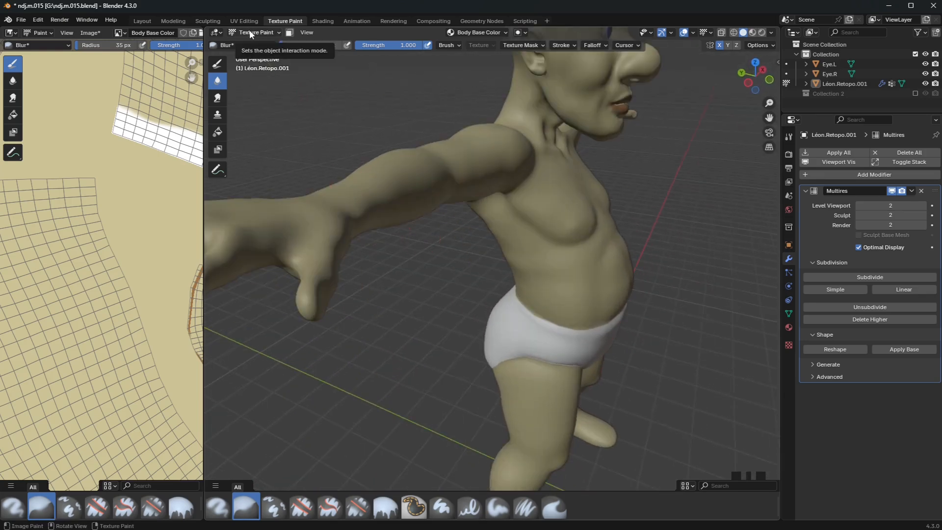
Return to the hard paint brush, swap the brush colors and set the active one to white, #FFFFFF.
left_click(219, 64)
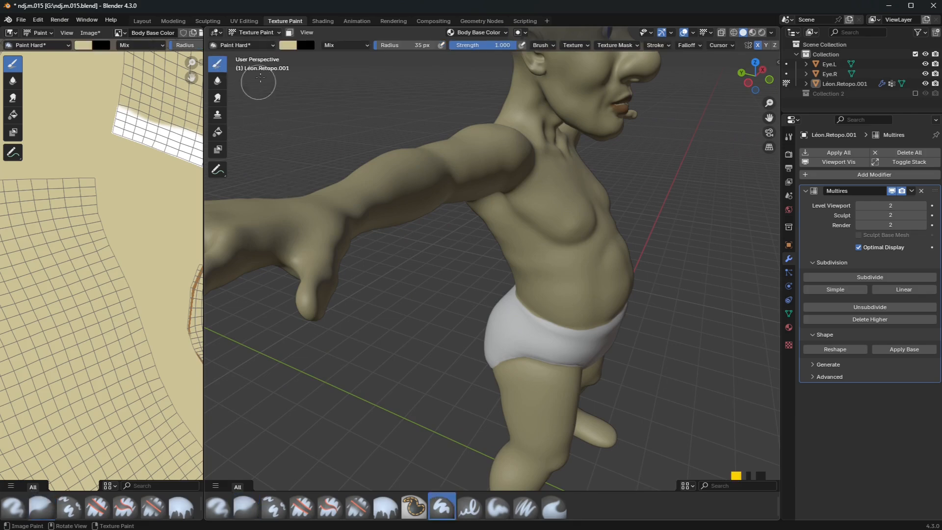
key("x")
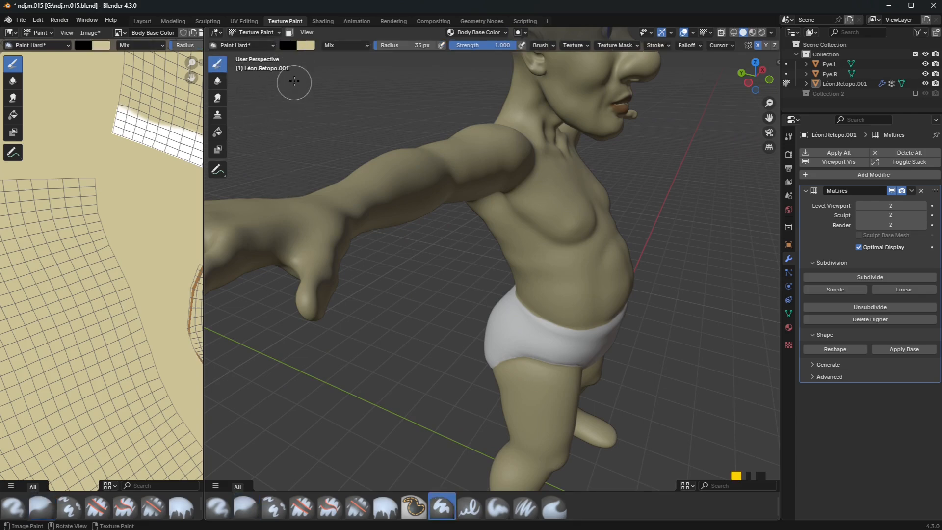
left_click(293, 45)
left_click_drag(366, 80, 367, 52)
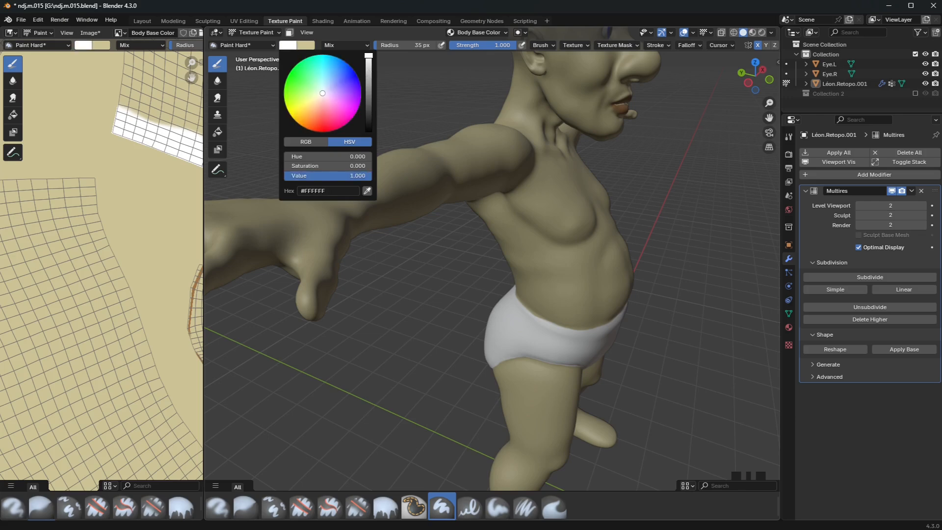
Try a white dab on the middle fingertip with the 35 px brush, and undo it.
mouse_move(351, 289)
middle_mouse_down("shift")
mouse_move(454, 263)
mouse_move(467, 269)
middle_mouse_up("shift")
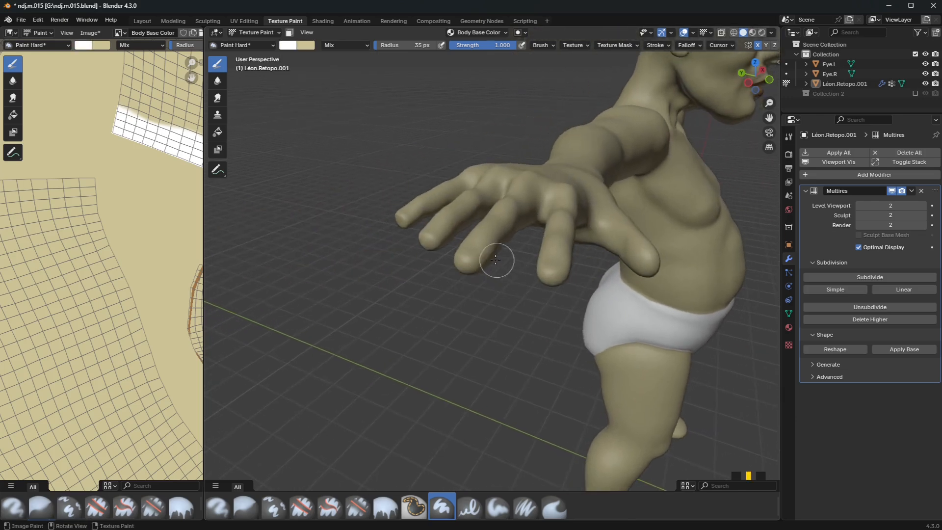
left_click(466, 254)
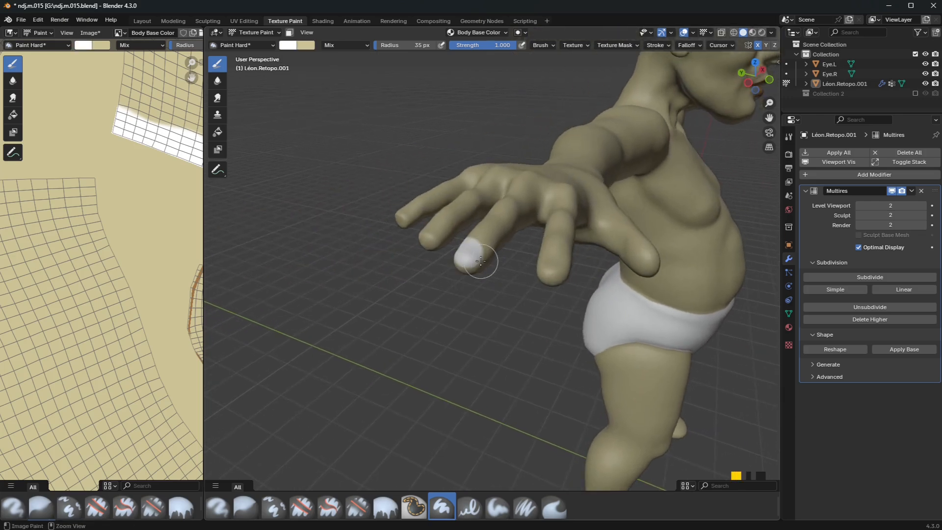
key("ctrl+z")
Try another white 35 px dab on the middle fingertip, viewing the hand from above, and undo it.
middle_click_drag(481, 262, 483, 282)
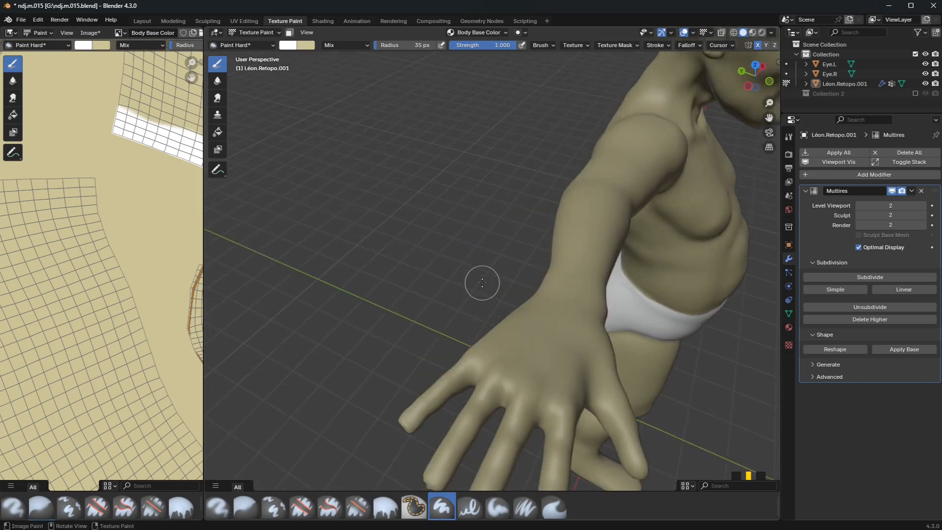
key("KP_7")
middle_click_drag(260, 375, 691, 277, "shift")
scroll(379, 278, "up", 5)
scroll(379, 277, "up", 3)
scroll(401, 191, "up", 2)
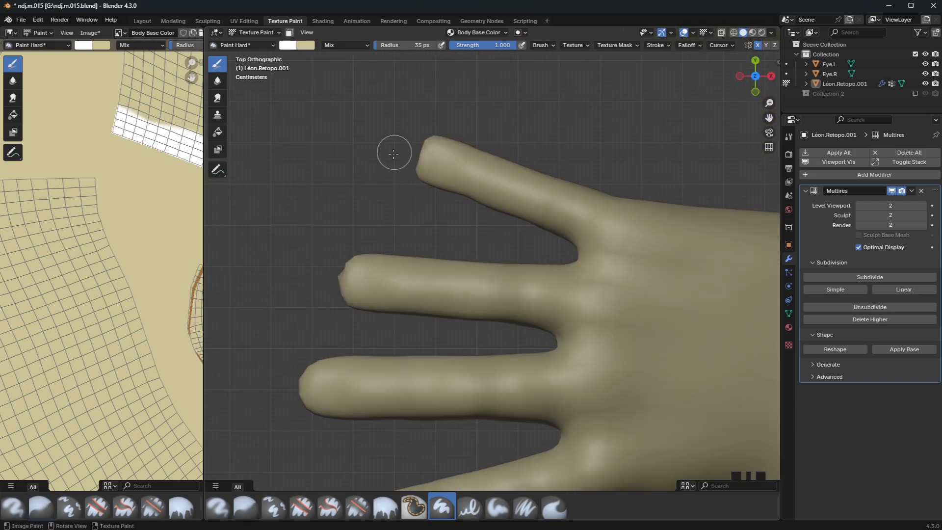
middle_click_drag(394, 191, 578, 179)
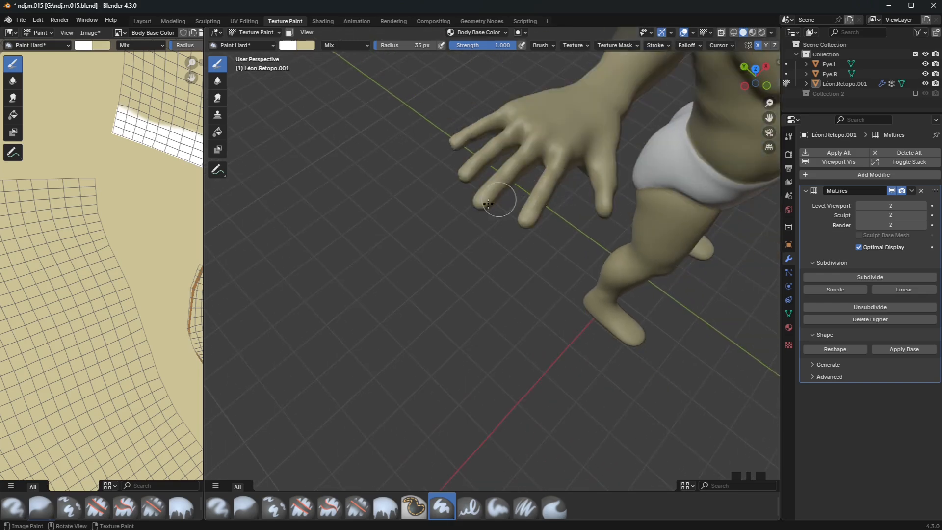
middle_click_drag(499, 199, 437, 164)
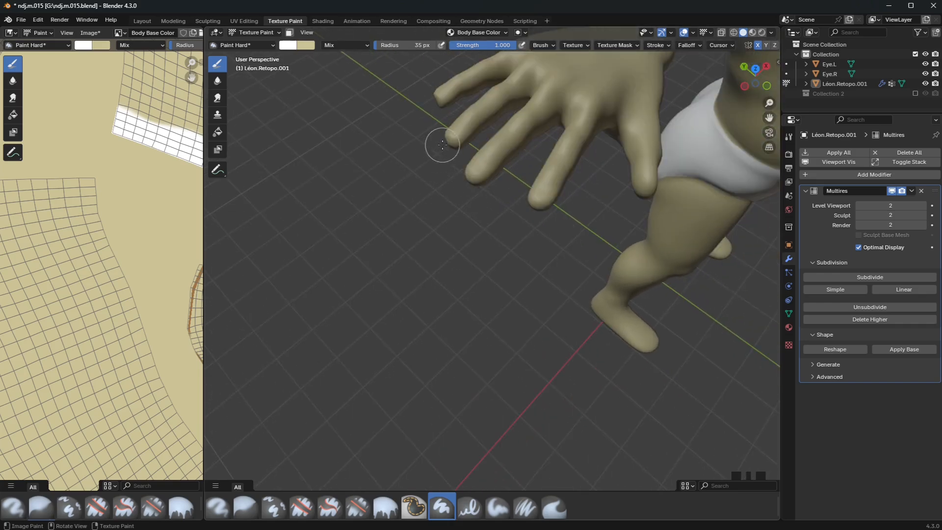
left_click(480, 165)
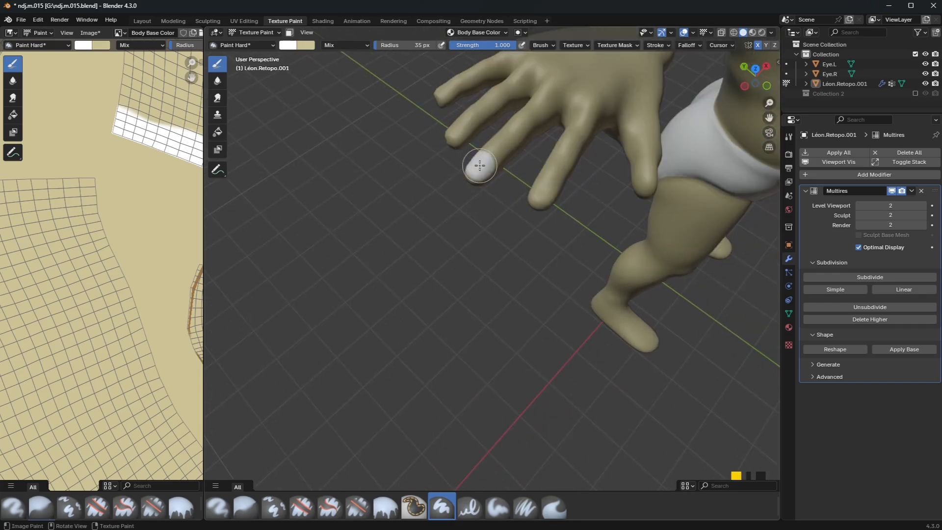
key("ctrl+z")
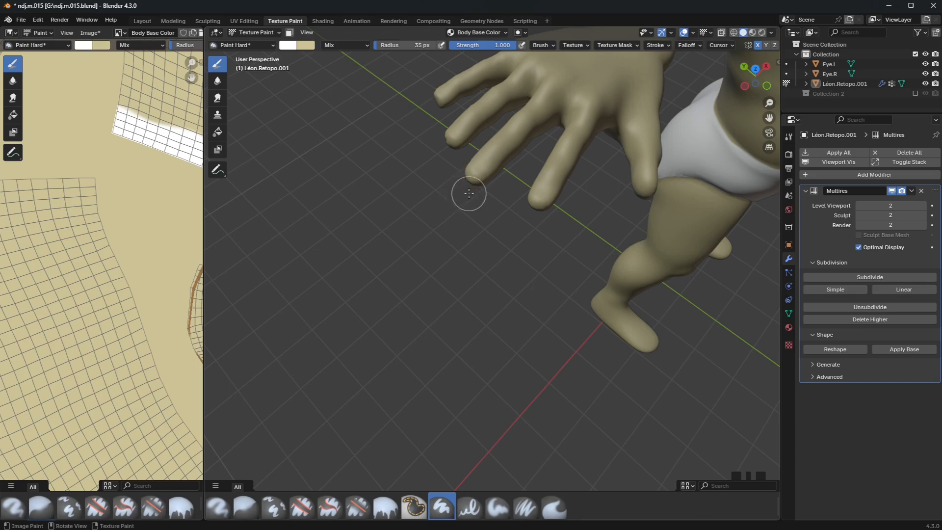
Reduce the brush radius to 23 px and dab white on top of the middle fingertip.
key("f")
left_click(463, 197)
left_click(479, 167)
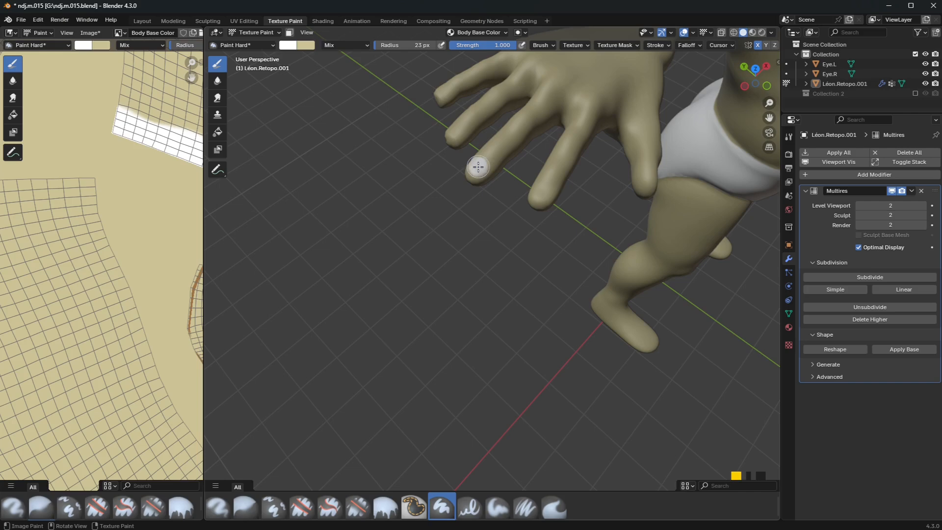
Dab white fingernails onto the index, ring and little fingertips with the 23 px hard brush.
left_click(541, 192)
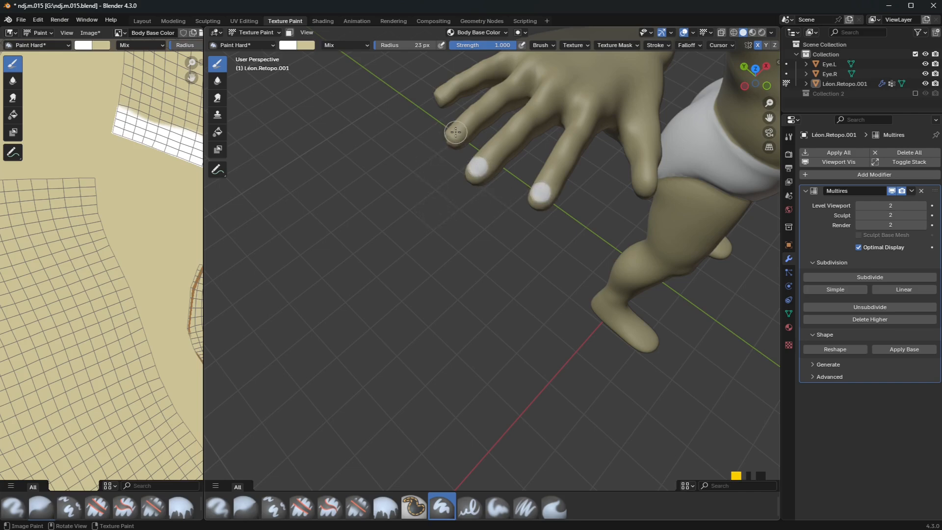
middle_click_drag(456, 132, 519, 316)
scroll(519, 316, "up", 2)
scroll(498, 362, "down", 1)
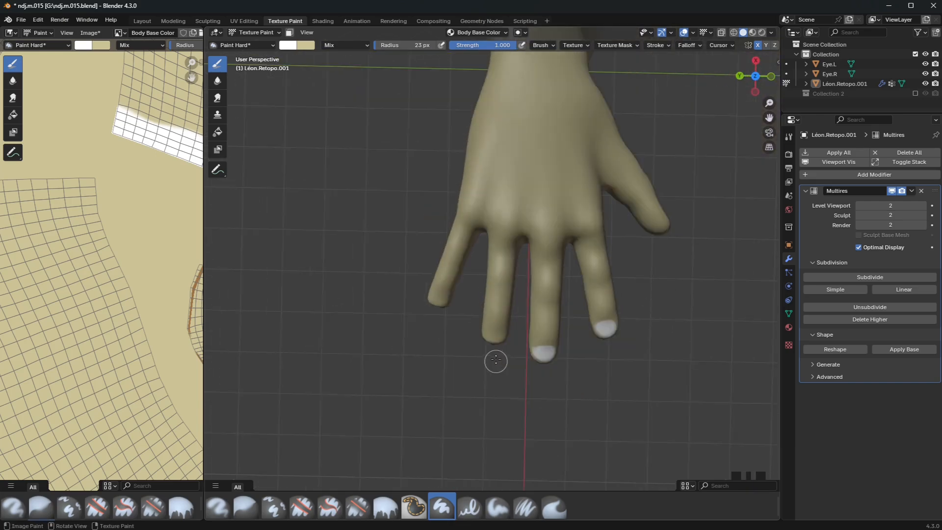
left_click(494, 332)
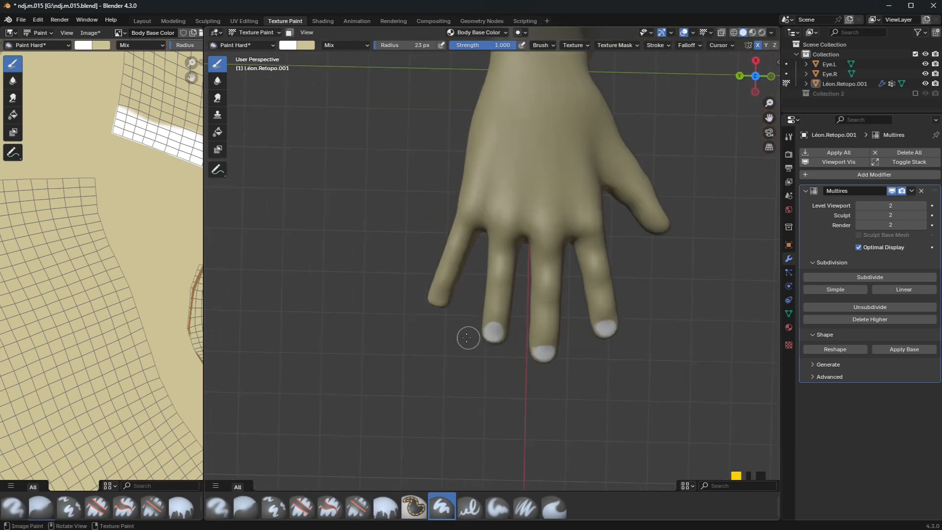
left_click(438, 296)
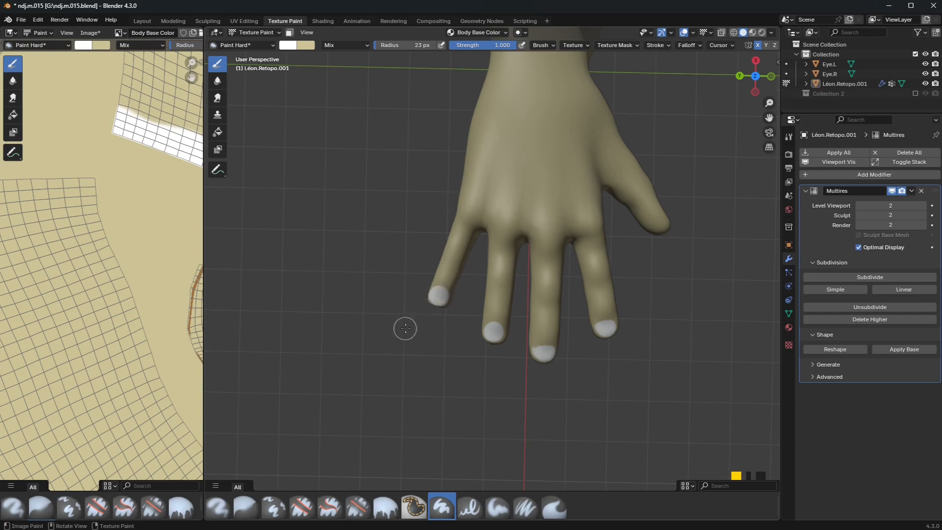
Swap the active brush color to beige and trim the edges of the white fingernails from above.
middle_click_drag(406, 326, 419, 294)
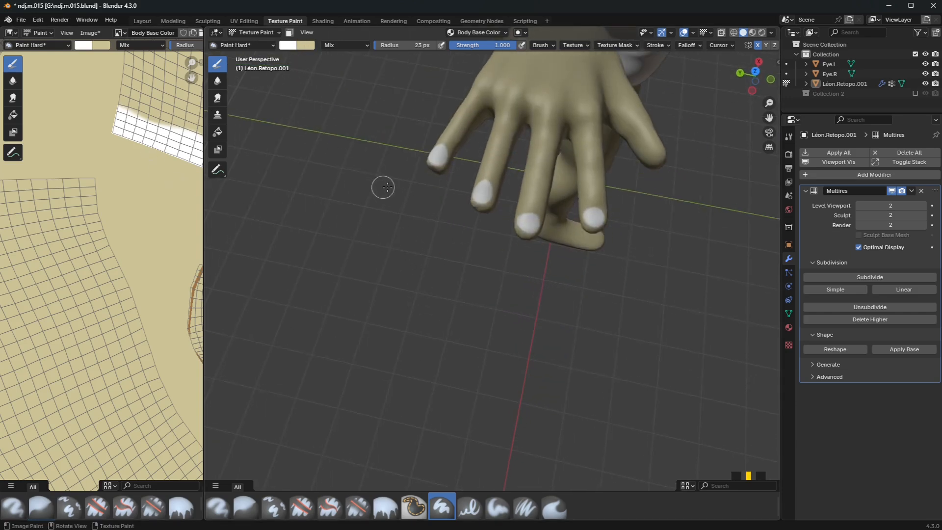
key("x")
middle_click_drag(414, 175, 438, 242)
mouse_move(437, 242)
left_mouse_down()
mouse_move(439, 254)
mouse_move(457, 250)
left_mouse_up()
mouse_move(508, 280)
left_mouse_down()
mouse_move(480, 282)
mouse_move(506, 279)
mouse_move(525, 306)
left_mouse_up()
scroll(564, 283, "down", 3)
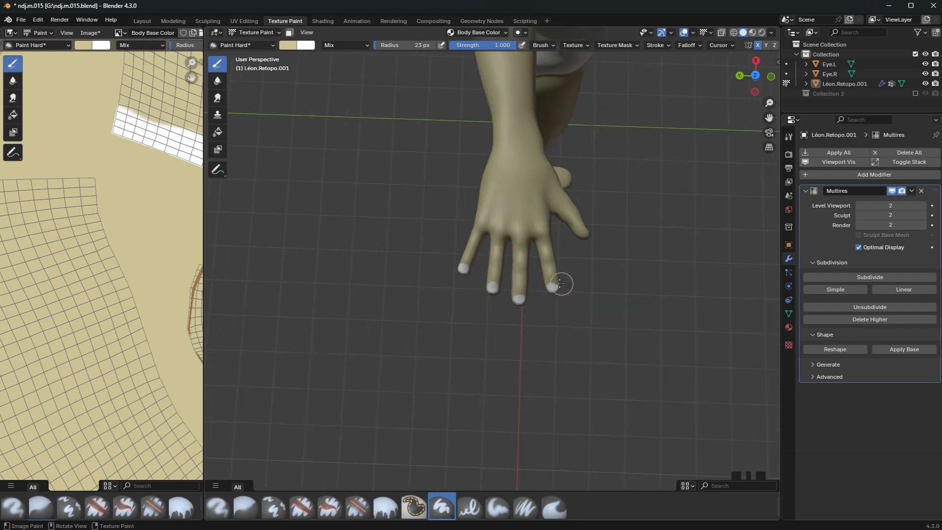
Paint a white nail on the thumb tip, and swap back to beige to trim its base.
middle_click_drag(559, 282, 435, 158)
middle_click_drag(479, 78, 465, 198, "shift")
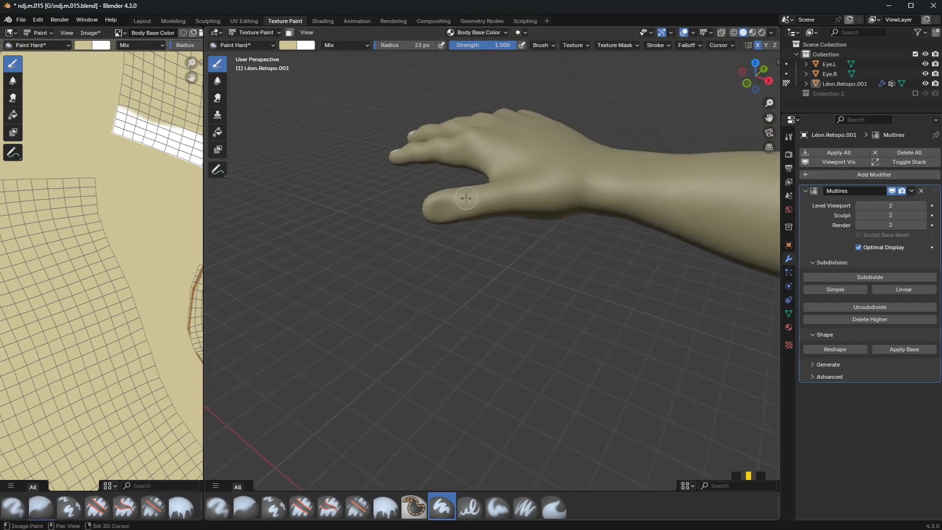
key("w")
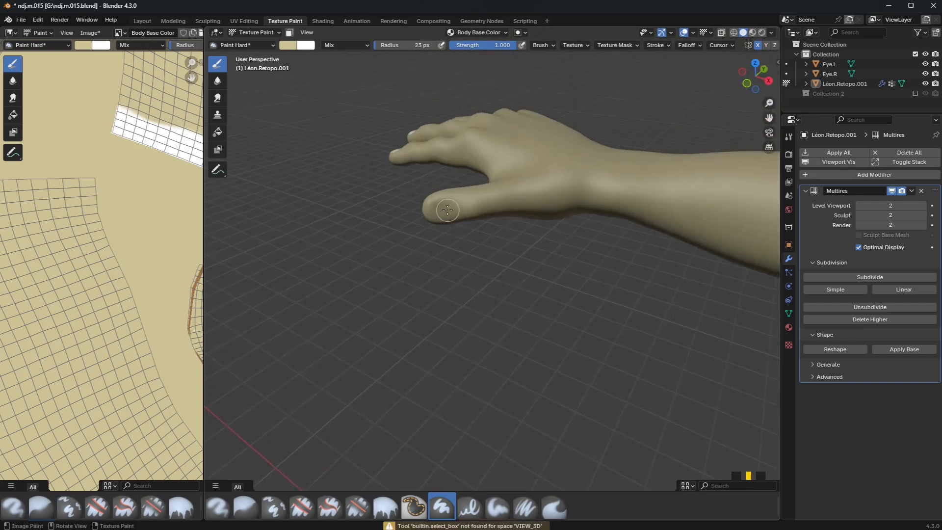
left_click_drag(441, 211, 441, 210)
key("x")
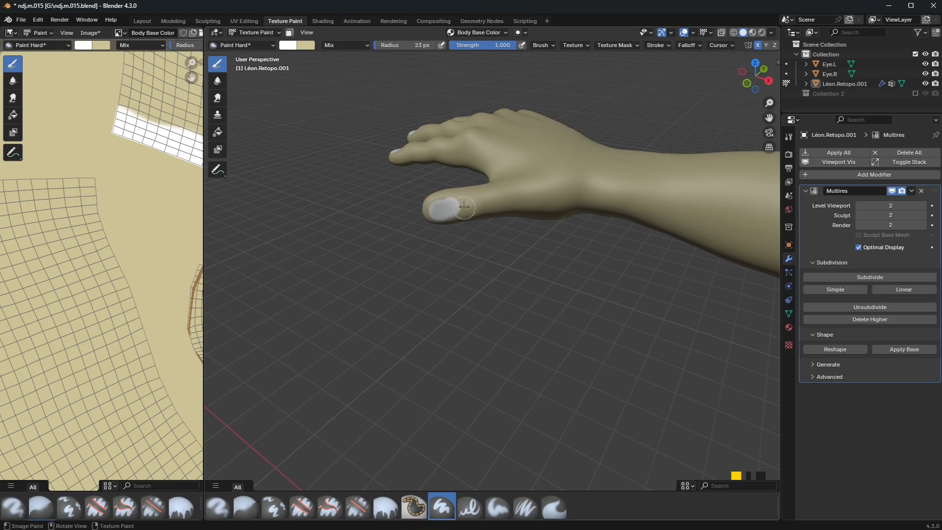
key("x")
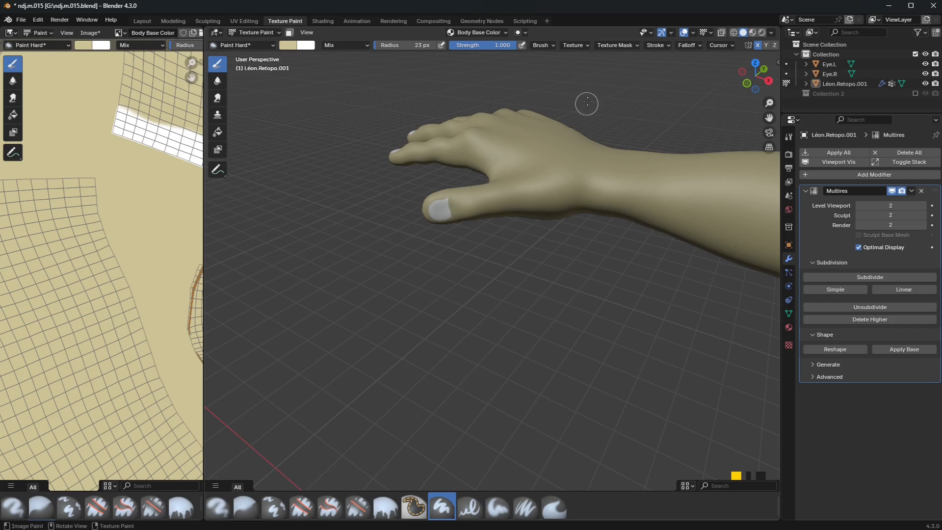
Set the brush falloff to Smooth and paint beige along the bases of the thumb and finger nails.
left_click(690, 45)
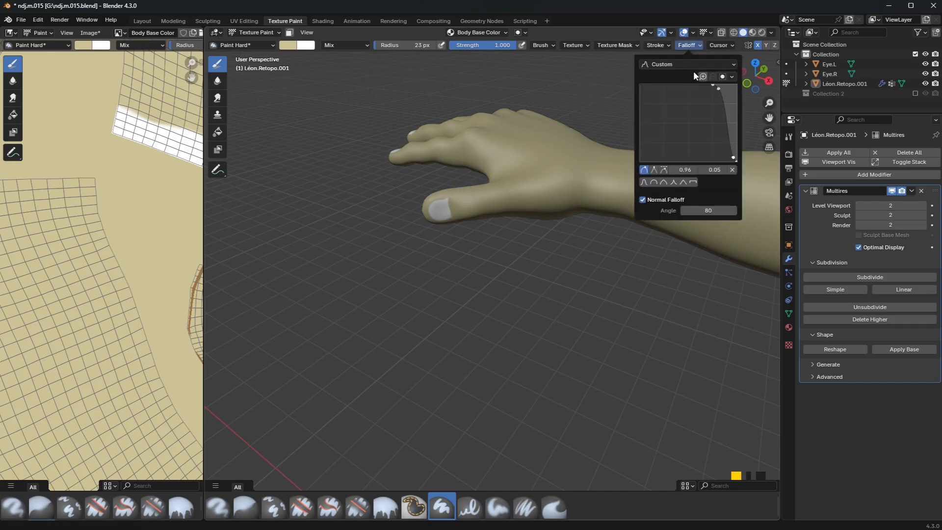
left_click(700, 64)
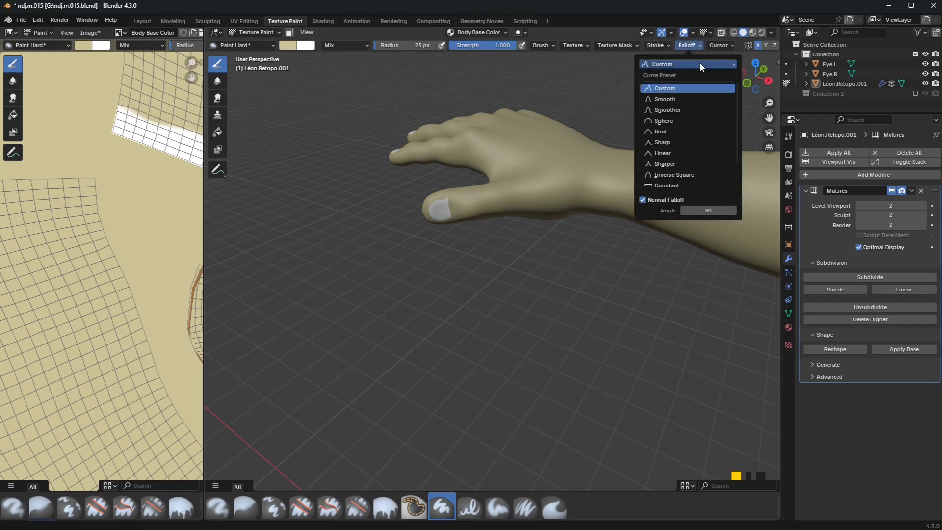
left_click(671, 97)
scroll(451, 205, "up", 2)
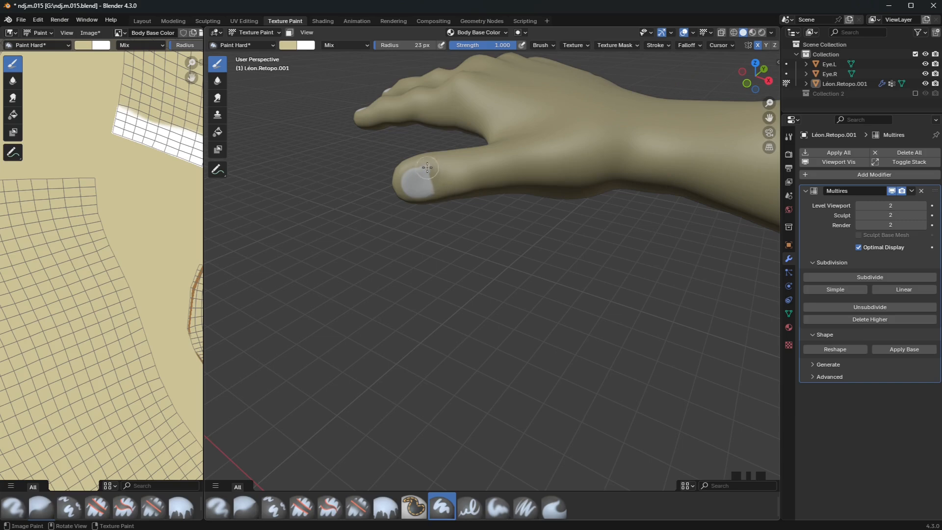
left_click_drag(441, 167, 442, 204)
middle_click_drag(432, 185, 578, 274)
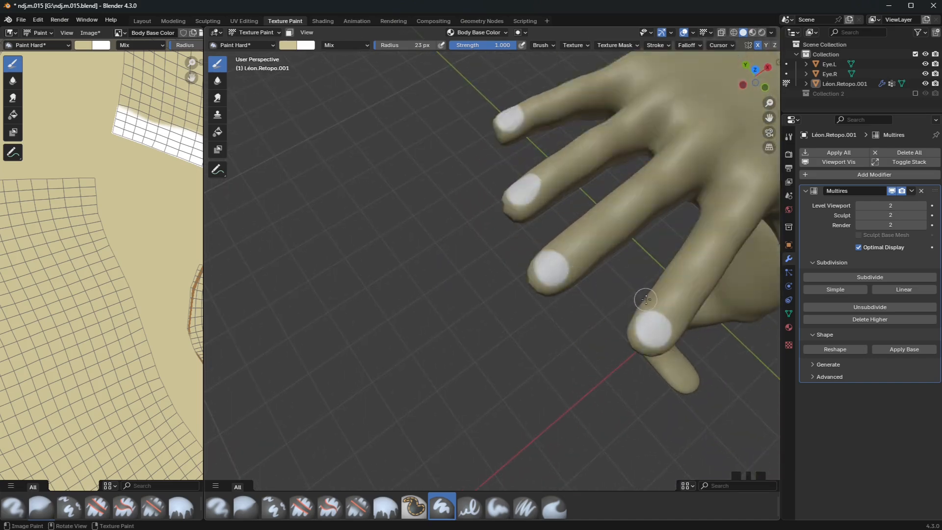
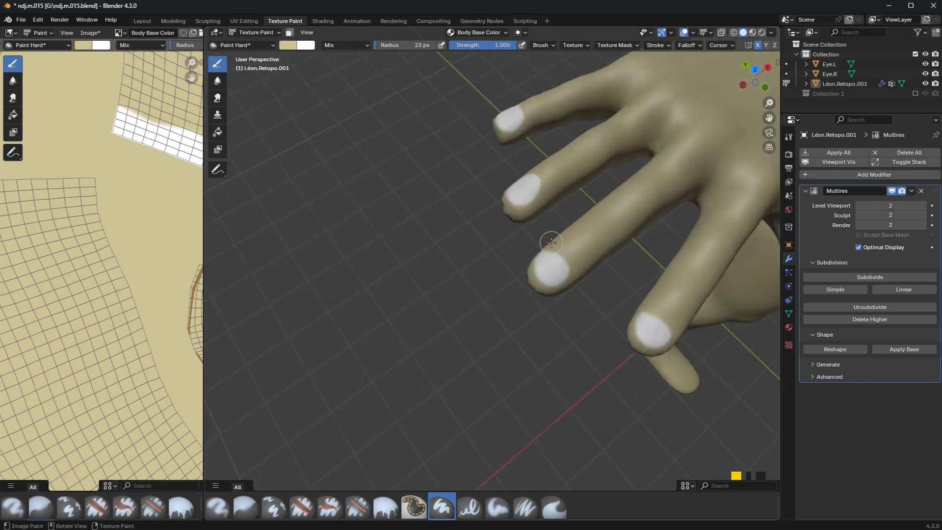
middle_click_drag(520, 164, 584, 225)
Switch to Sculpt Mode and lengthen the little finger with the 147 px Grab brush.
middle_click_drag(526, 294, 438, 126)
left_click(251, 33)
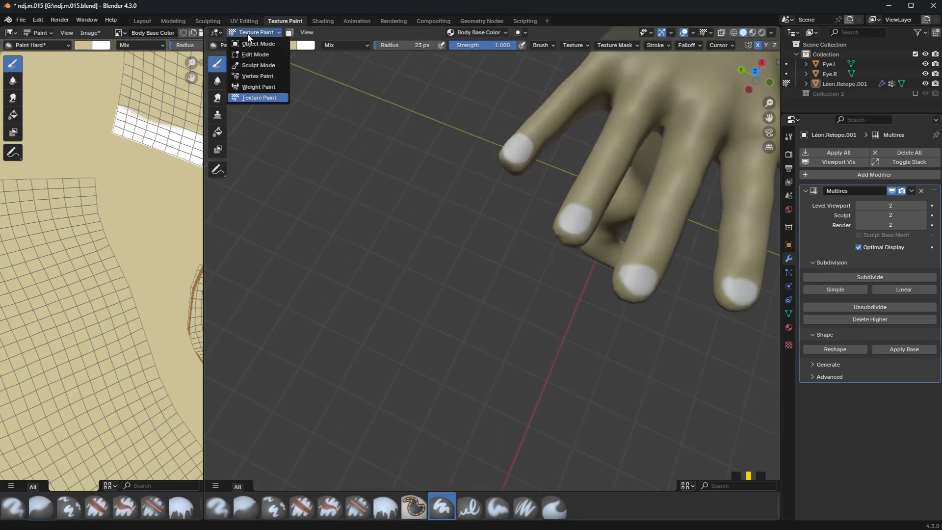
left_click(258, 66)
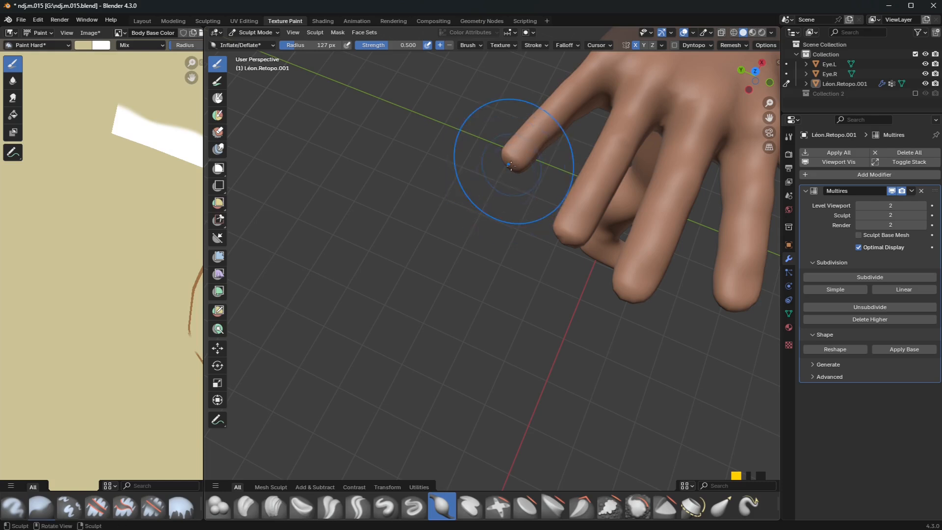
middle_click_drag(510, 159, 511, 236)
key("g")
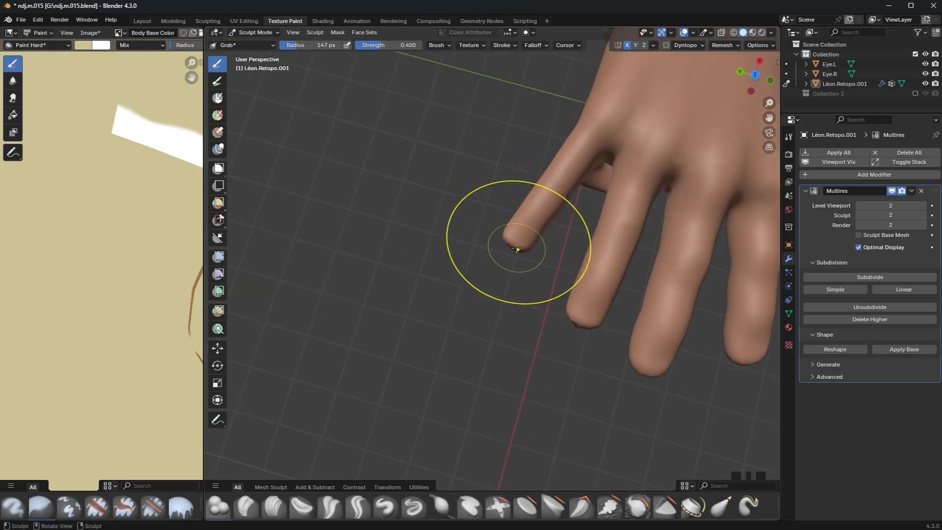
mouse_move(510, 249)
left_mouse_down()
mouse_move(505, 225)
mouse_move(510, 253)
mouse_move(491, 293)
left_mouse_up()
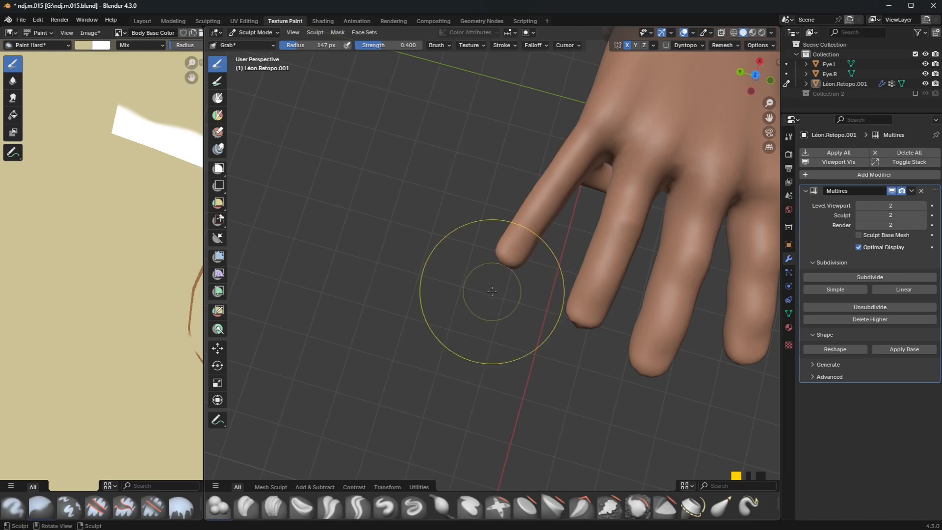
Sculpt along the little finger with the 127 px Inflate/Deflate brush at 0.500 strength.
scroll(558, 200, "down", 4)
mouse_move(558, 205)
middle_mouse_down()
mouse_move(549, 190)
mouse_move(540, 206)
middle_mouse_up()
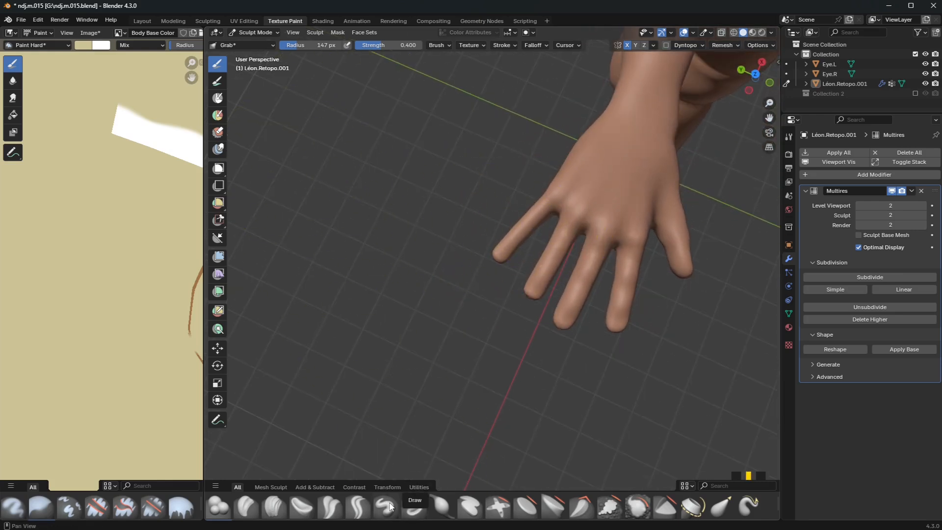
left_click(442, 506)
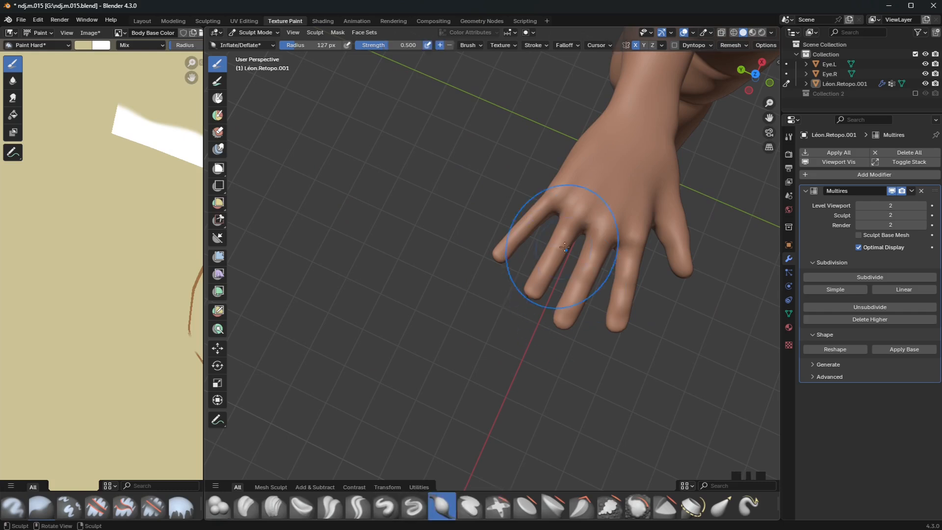
scroll(534, 229, "up", 2)
mouse_move(560, 192)
left_mouse_down()
mouse_move(527, 218)
mouse_move(571, 191)
mouse_move(555, 170)
mouse_move(509, 208)
mouse_move(534, 191)
mouse_move(545, 206)
mouse_move(466, 230)
left_mouse_up()
Leave Sculpt Mode and return the body to Texture Paint mode.
key("Tab")
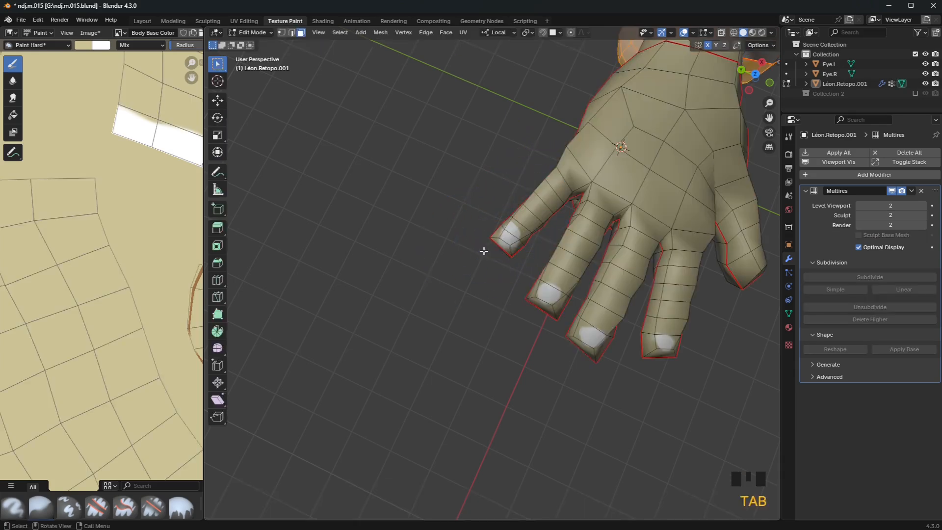
key("Tab")
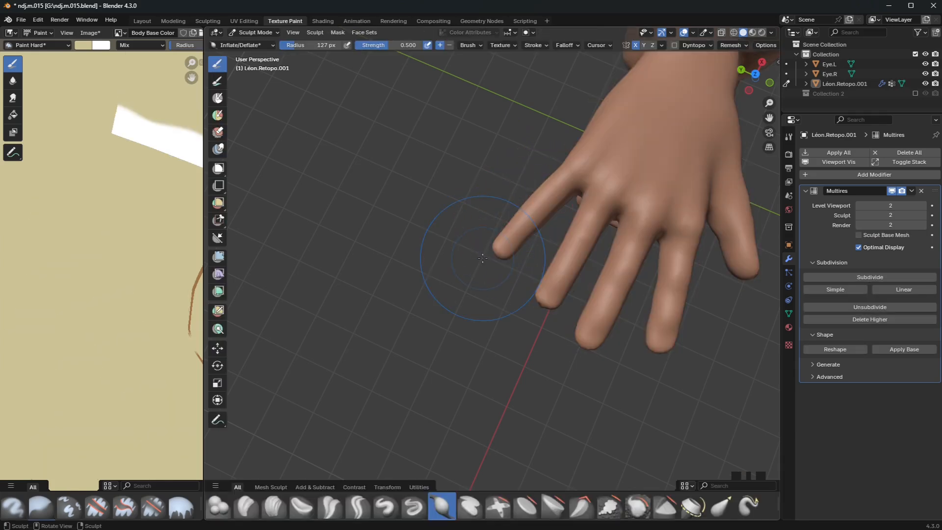
key("ctrl+Tab")
left_click(483, 316)
key("ctrl+Tab")
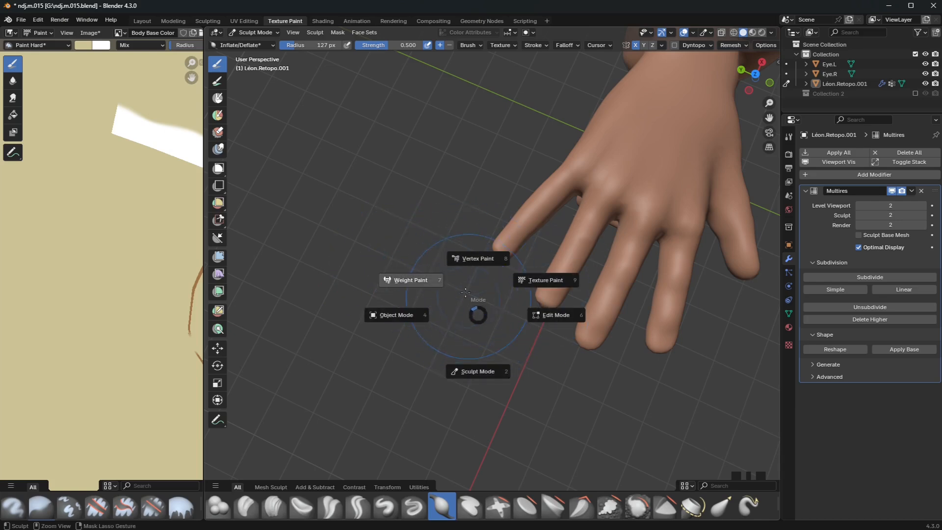
left_click(549, 281)
In Edit Mode, clear the old underwear selection and select only the linked faces of both feet.
scroll(557, 286, "down", 3)
middle_click_drag(557, 286, 470, 246)
scroll(470, 245, "down", 5)
middle_click_drag(614, 352, 529, 233)
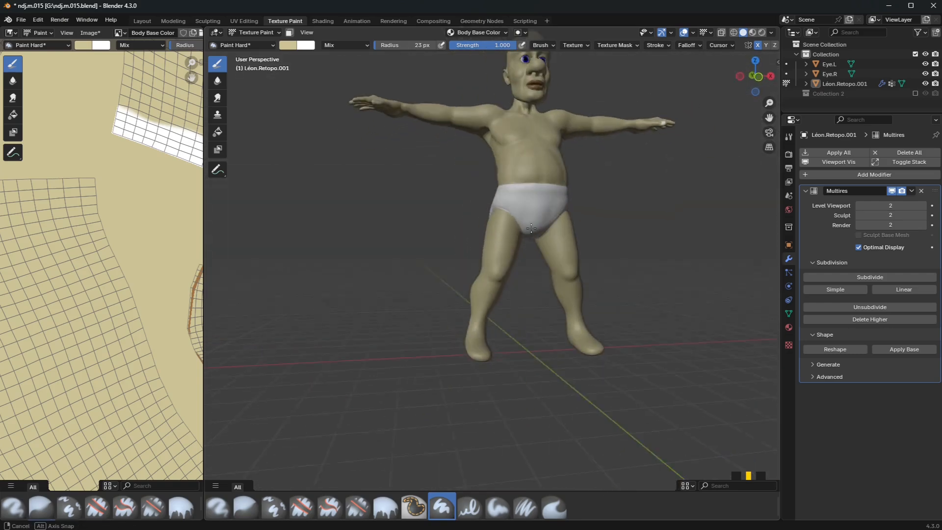
left_click(257, 37)
left_click(259, 55)
mouse_move(523, 361)
middle_mouse_down()
mouse_move(532, 355)
mouse_move(510, 348)
middle_mouse_up()
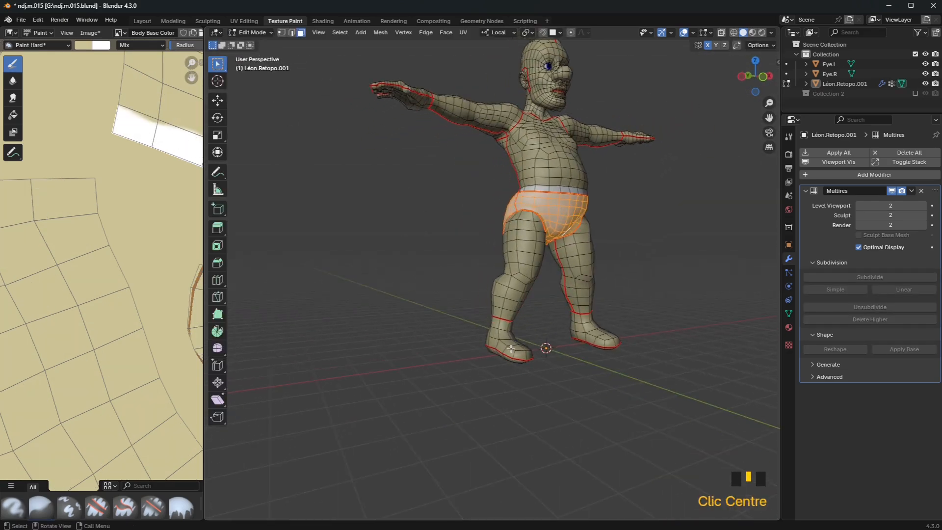
key("l")
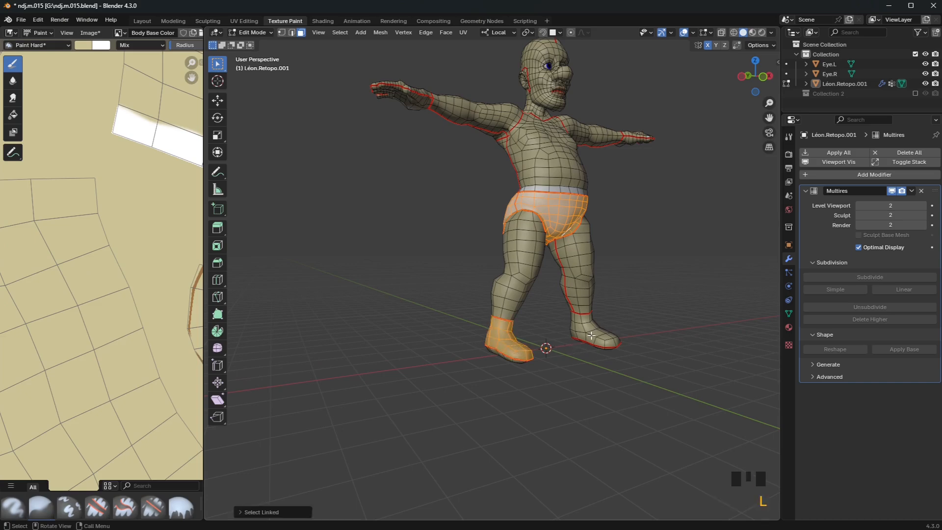
key("l")
middle_click_drag(613, 343, 539, 335)
left_click(471, 324)
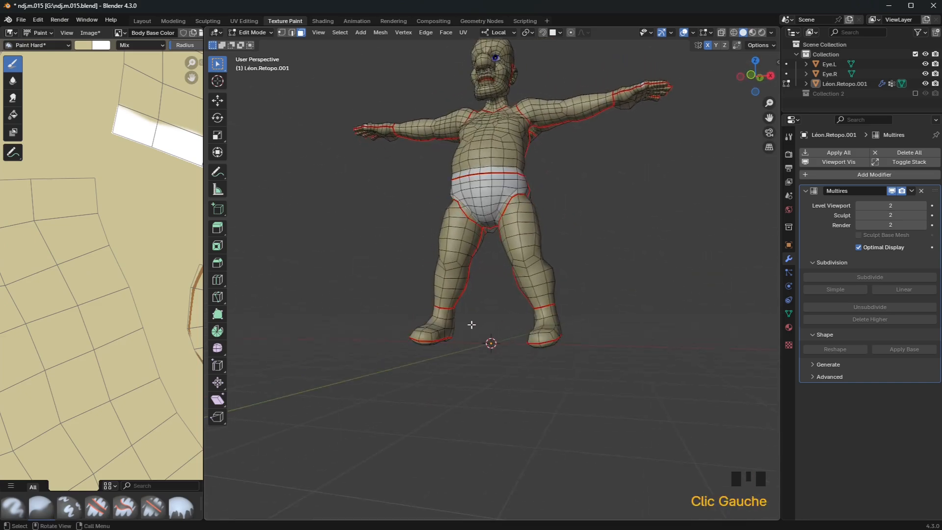
key("l")
key("l")
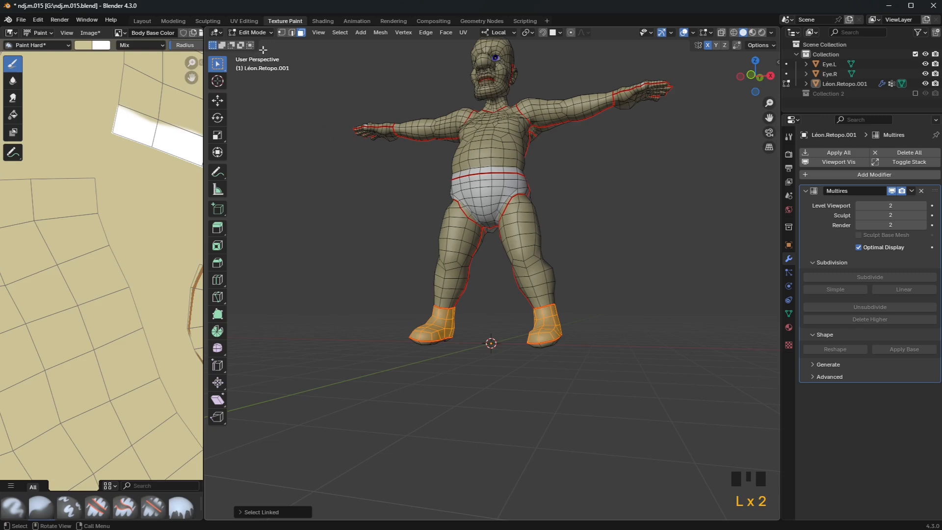
Return to Texture Paint with the Fill tool, try a white fill on a foot, and undo it.
left_click(259, 33)
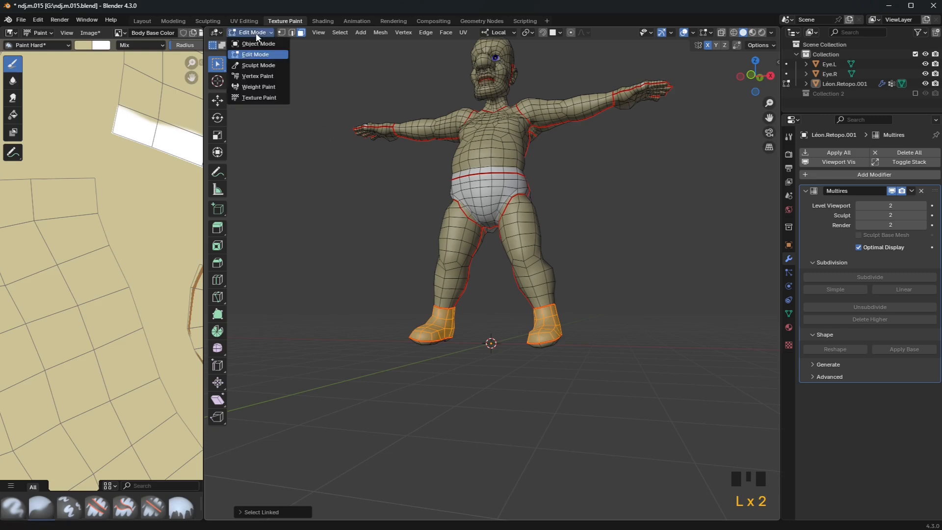
left_click(259, 92)
left_click(217, 131)
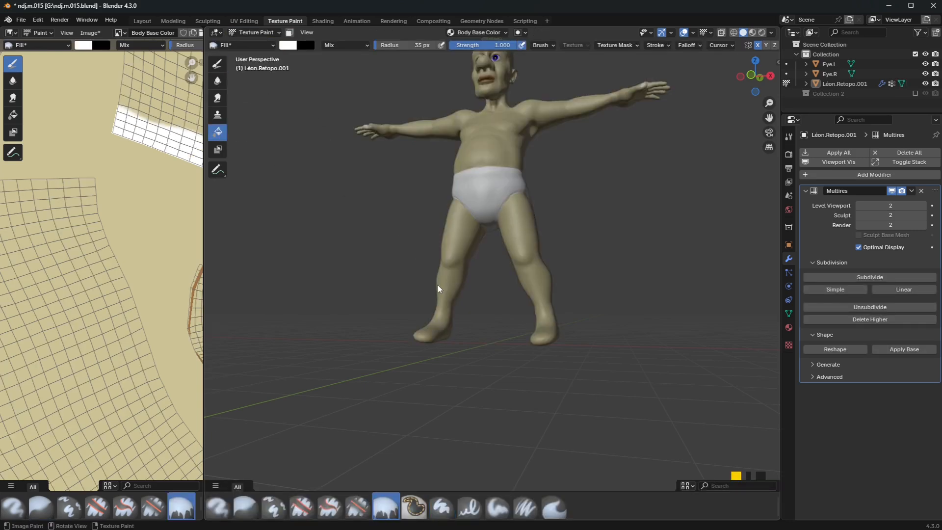
left_click(433, 335)
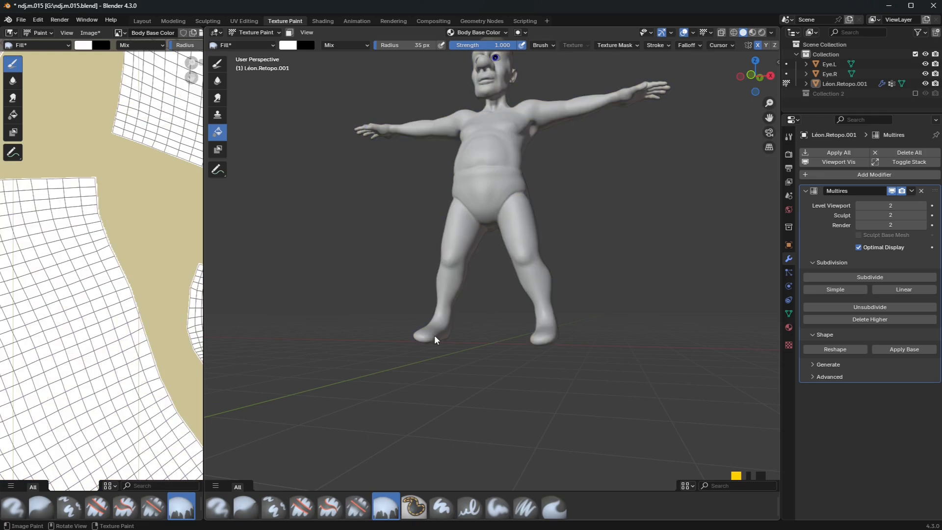
key("ctrl+z")
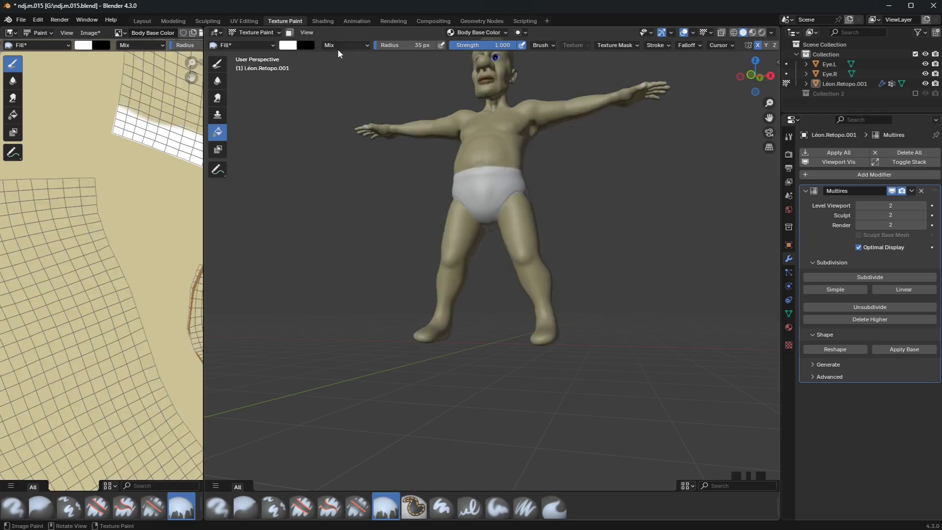
Enable face selection masking and fill the selected feet with white as socks.
left_click(289, 33)
left_click(442, 328)
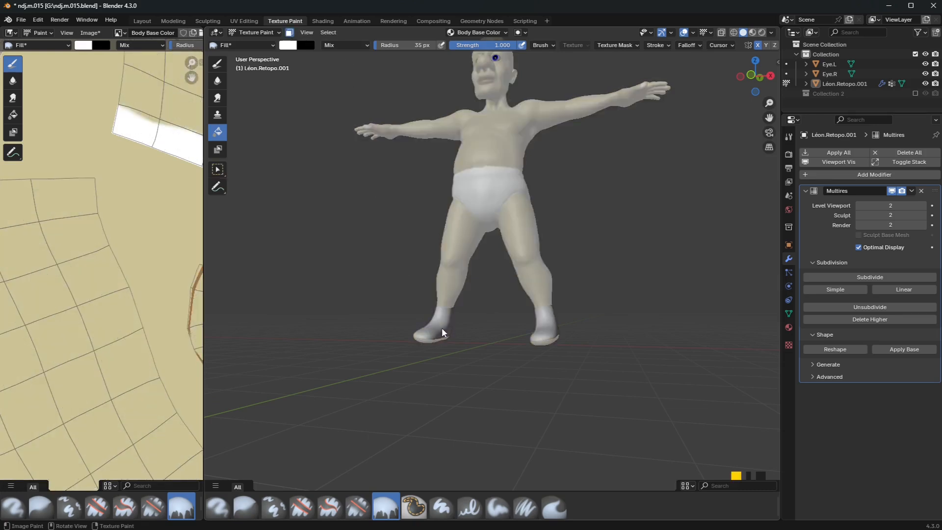
middle_click_drag(373, 220, 443, 231)
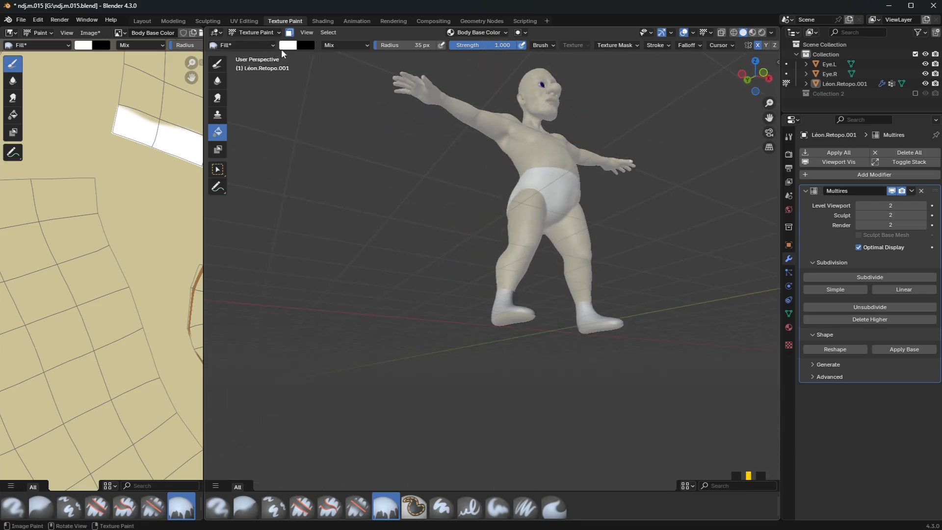
Turn off face selection masking, try a white fill on one sole, and undo that fill.
left_click(289, 33)
middle_click_drag(412, 299, 393, 257)
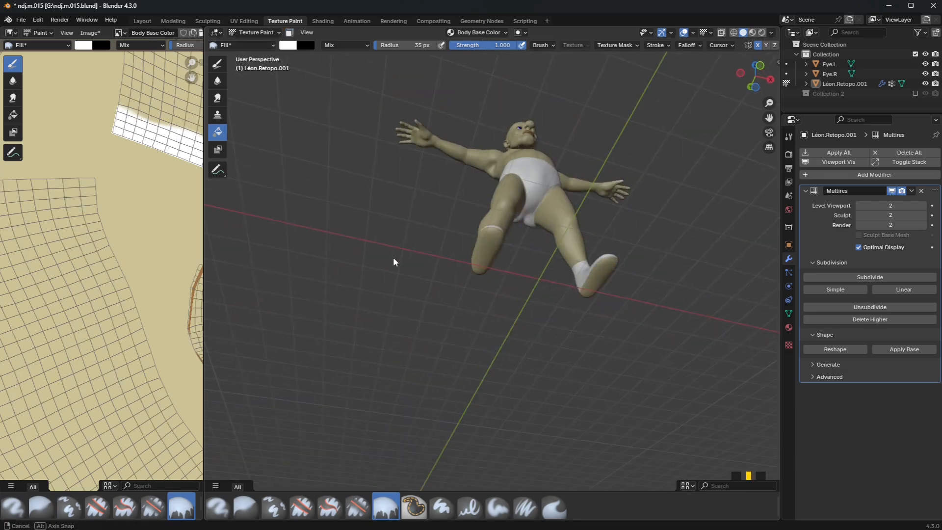
left_click(488, 252)
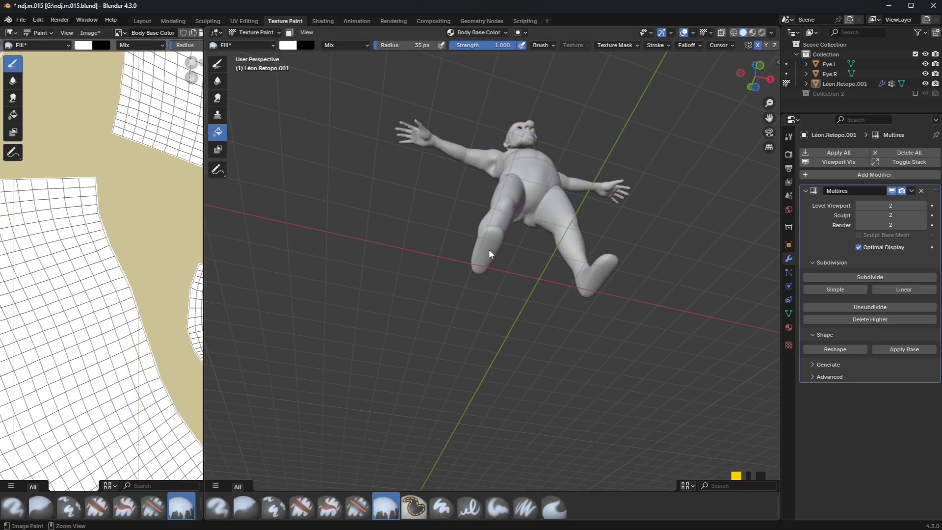
key("ctrl+z")
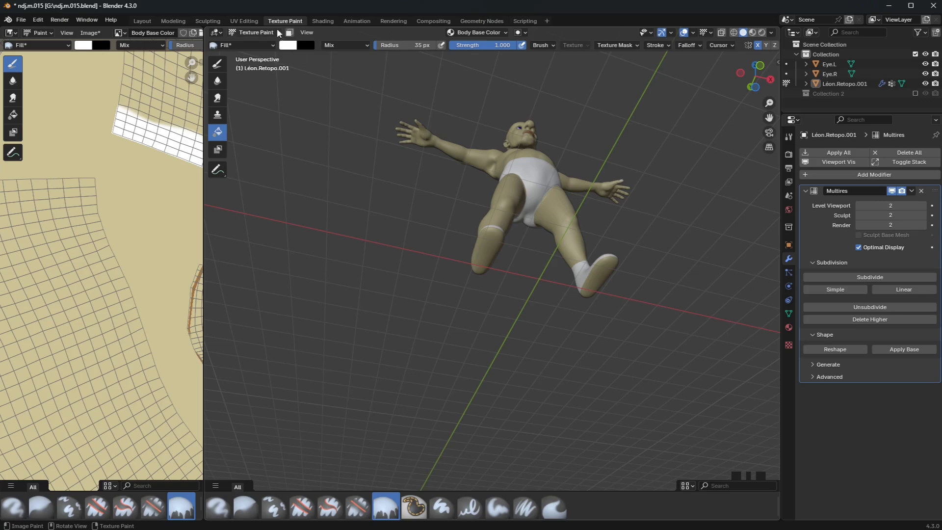
In Edit Mode, clear the previous sock selection and select only the linked faces of both soles.
left_click(254, 33)
left_click(252, 51)
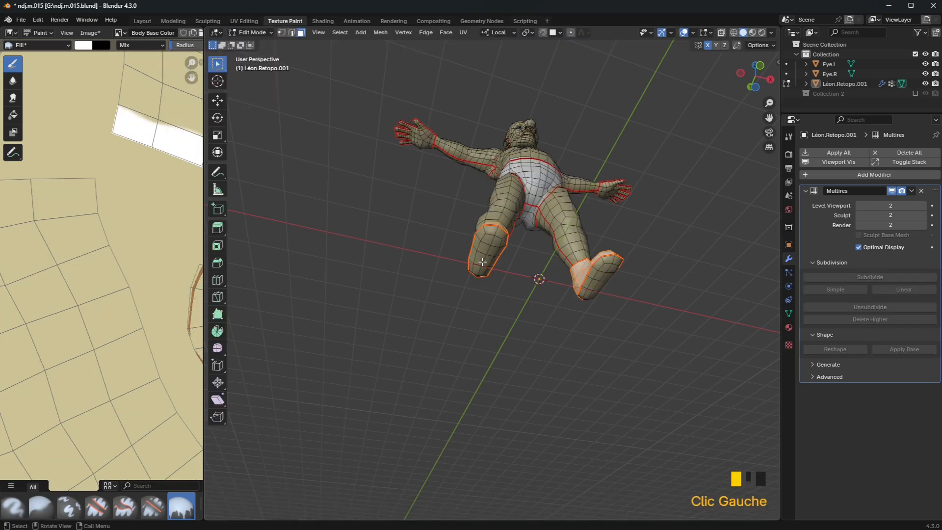
key("l")
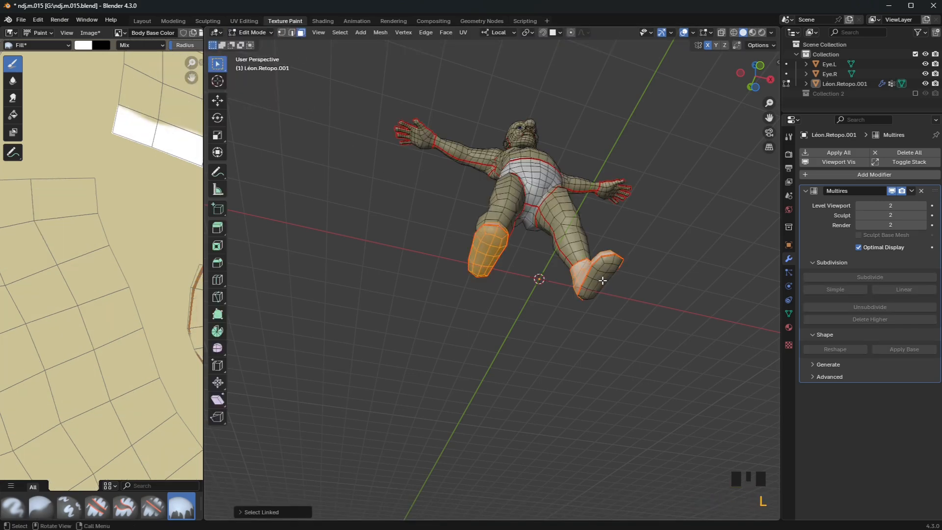
key("l")
middle_click_drag(602, 280, 610, 315)
scroll(520, 294, "up", 3)
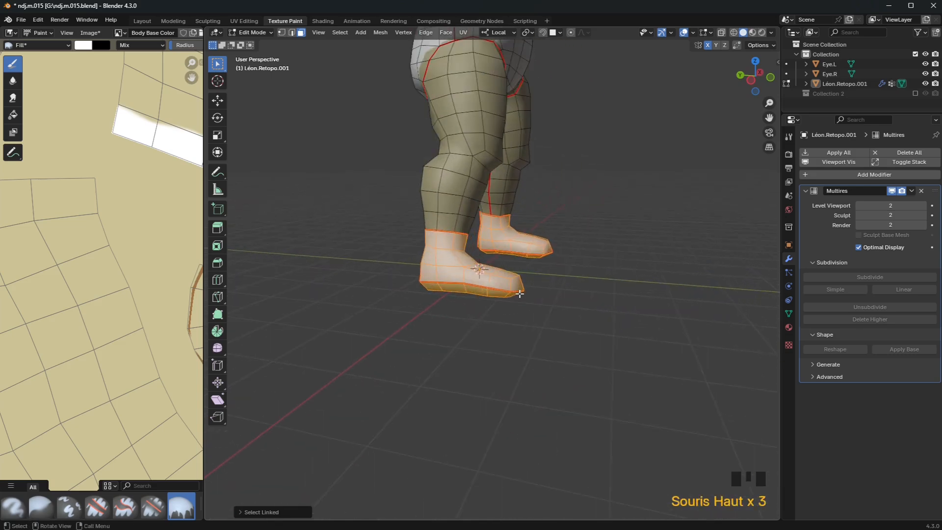
scroll(521, 294, "up", 1)
middle_click_drag(520, 293, 540, 270)
left_click(543, 343)
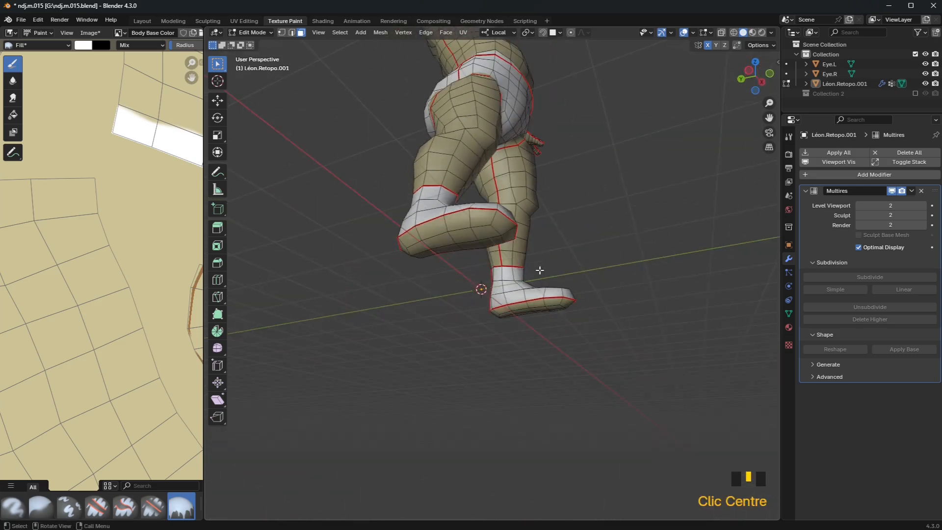
key("l")
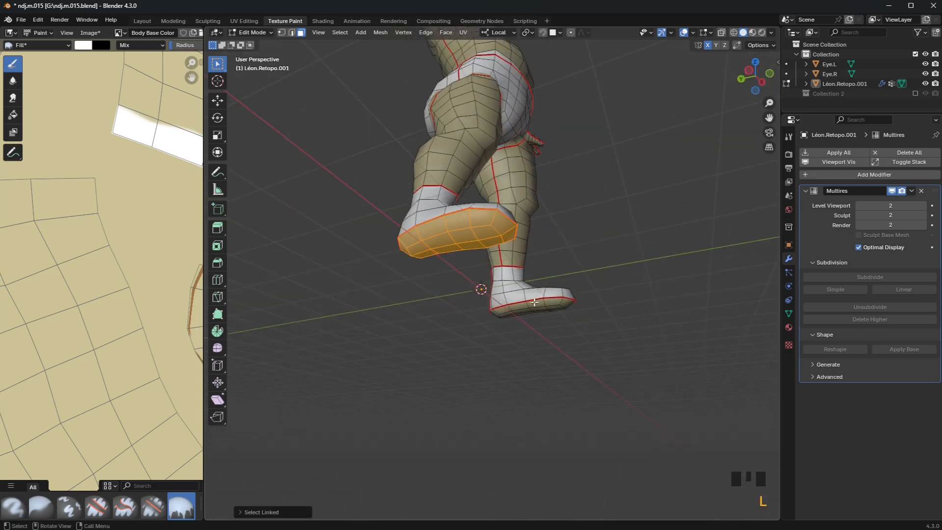
key("l")
Add the toe-end faces of both feet to the sole selection with Circle Select.
middle_click_drag(534, 301, 488, 395)
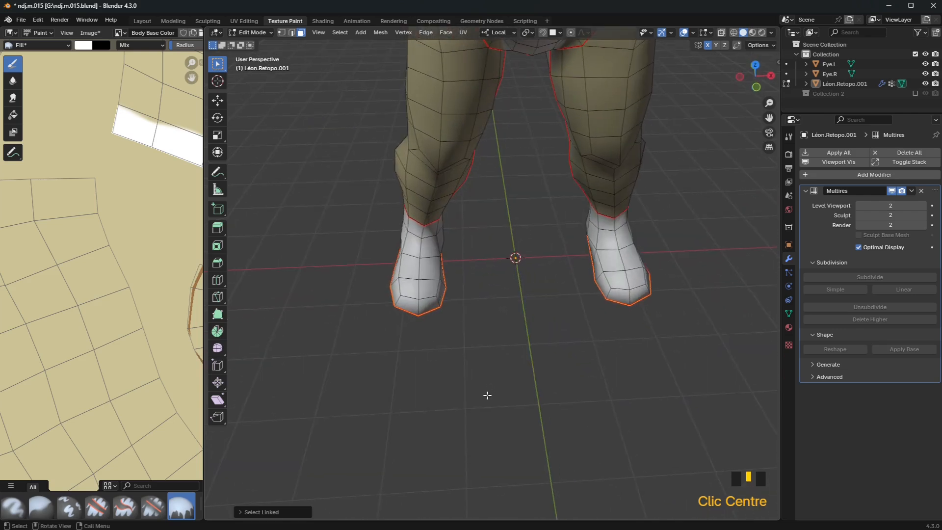
key("c")
left_click_drag(401, 299, 432, 297)
mouse_move(590, 328)
left_mouse_down()
mouse_move(638, 292)
mouse_move(633, 309)
left_mouse_up()
right_click(633, 309)
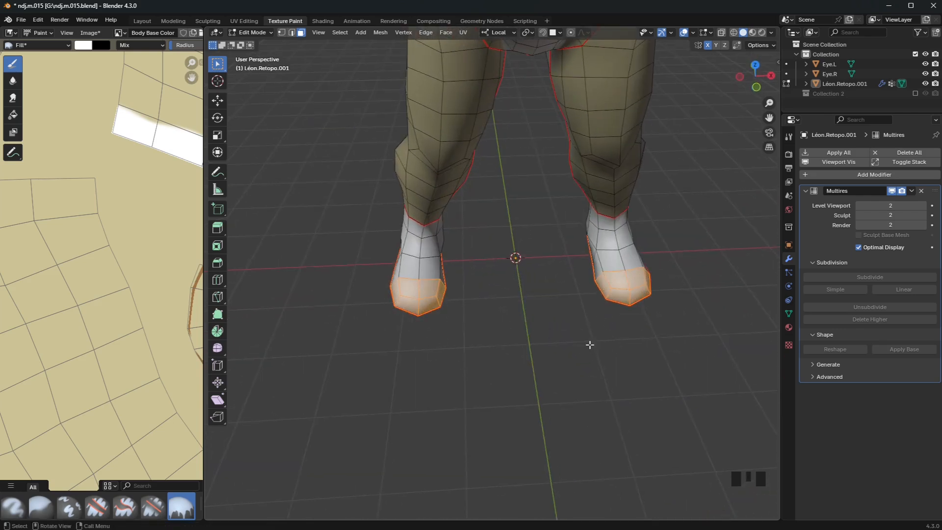
mouse_move(588, 343)
middle_mouse_down()
mouse_move(570, 329)
mouse_move(617, 308)
middle_mouse_up()
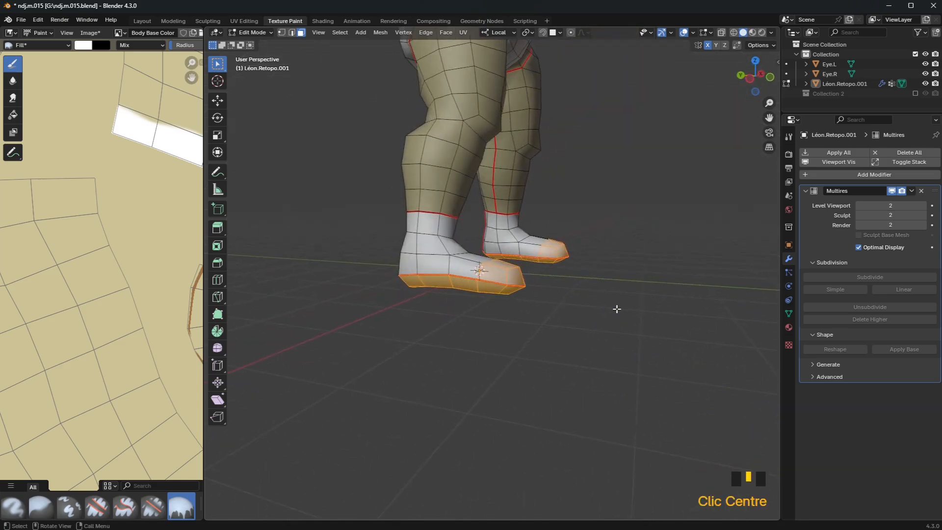
Return to Texture Paint, enable face selection masking, and fill the selected soles and toes with a very dark grey.
left_click(253, 32)
left_click(261, 98)
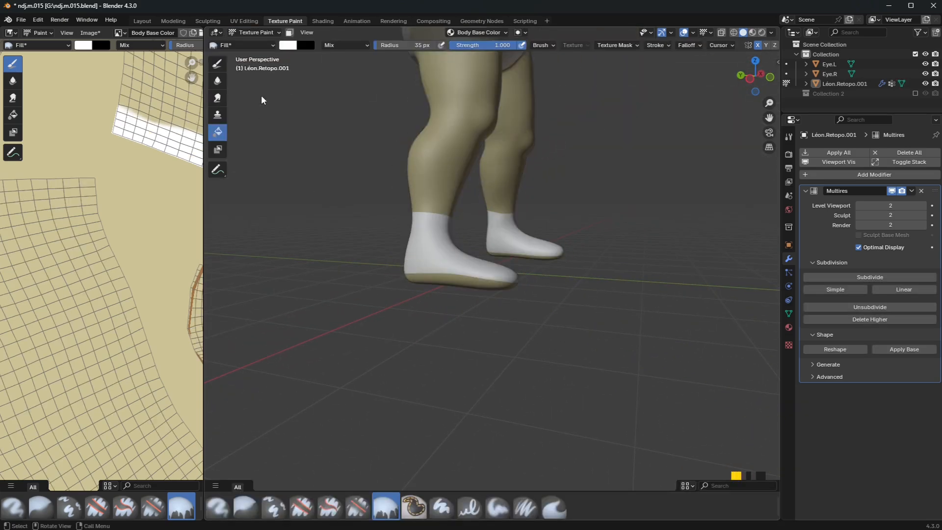
left_click(290, 33)
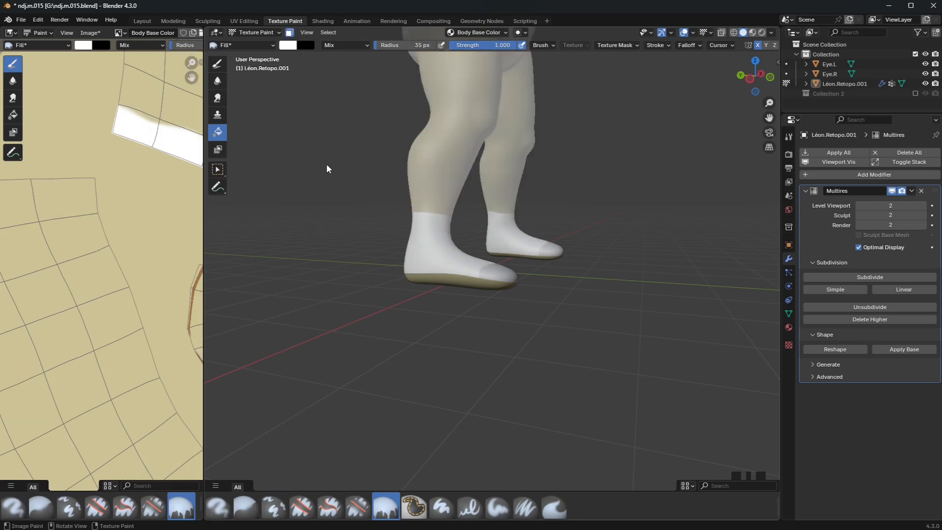
key("x")
left_click(293, 46)
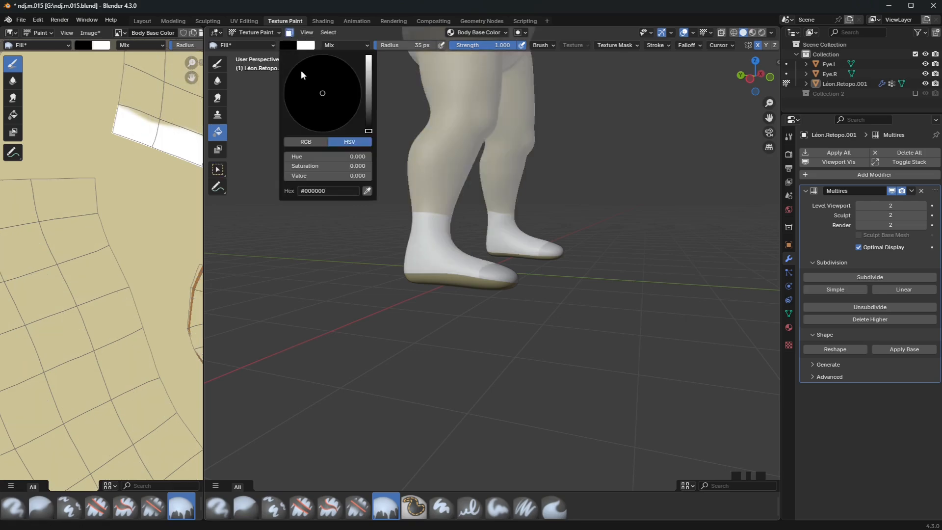
mouse_move(369, 120)
left_mouse_down()
mouse_move(369, 67)
mouse_move(369, 105)
left_mouse_up()
left_click(448, 272)
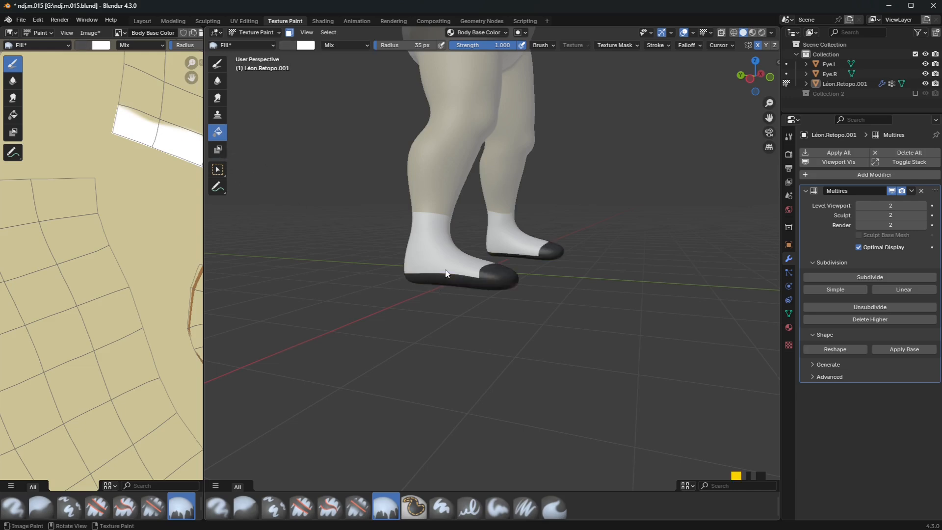
In Edit Mode, select only the row of dark toe faces bordering the white sock on both feet.
scroll(588, 293, "down", 1)
scroll(564, 292, "down", 2)
key("Tab")
key("Tab")
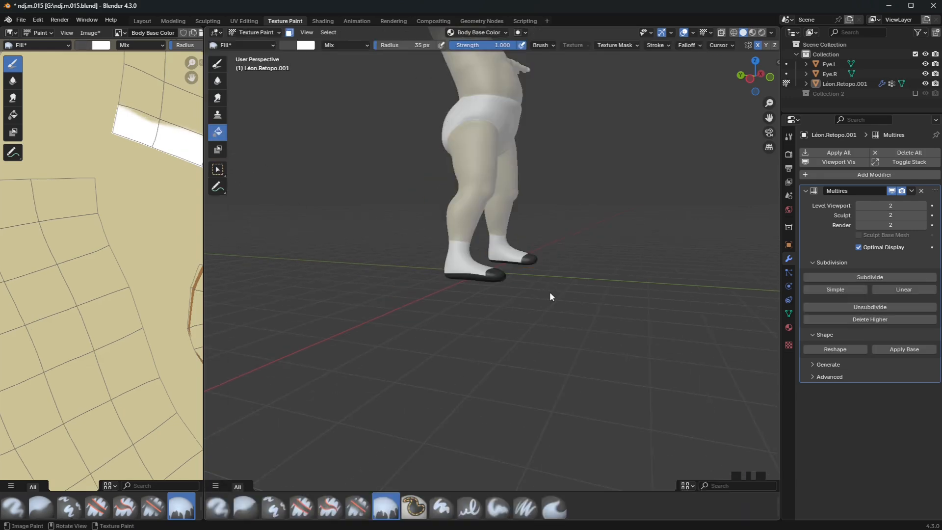
middle_click_drag(550, 291, 418, 283)
scroll(420, 241, "up", 4)
key("Tab")
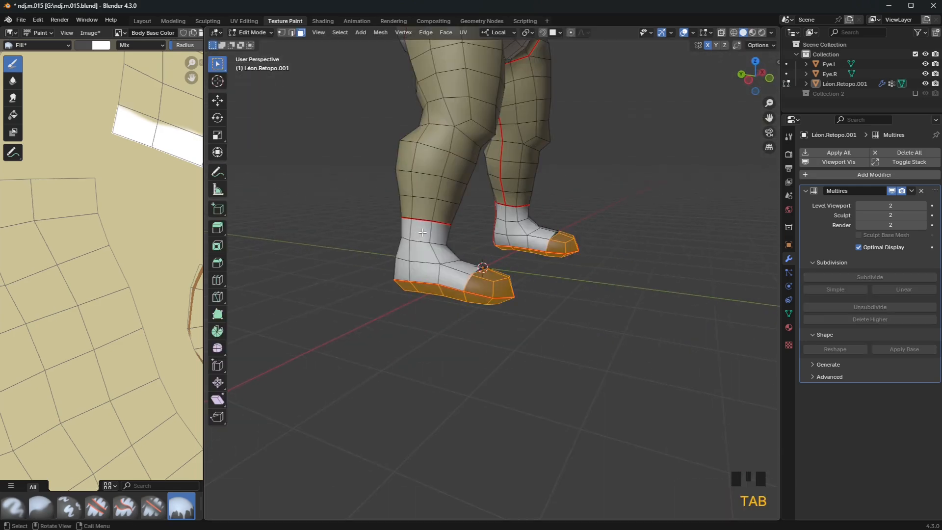
scroll(417, 233, "up", 2)
scroll(412, 224, "down", 1)
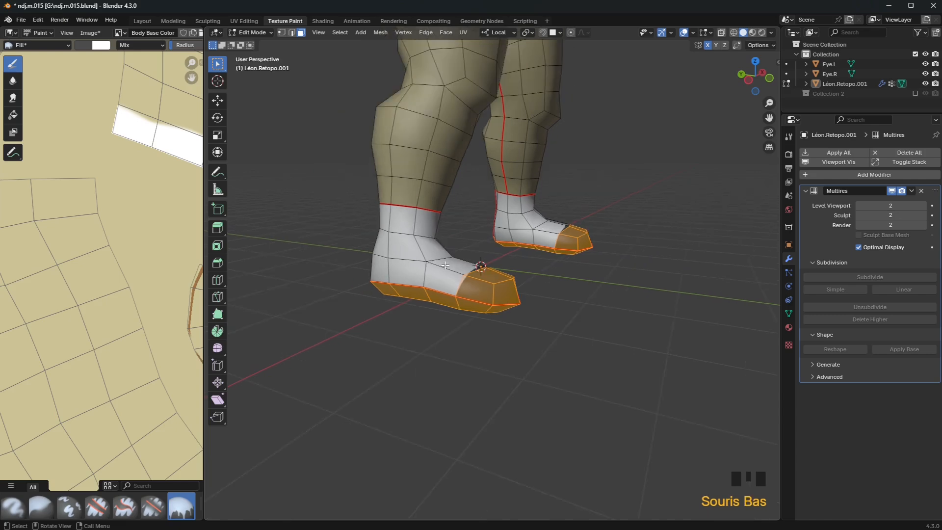
left_click(478, 289)
middle_click_drag(509, 273, 421, 267)
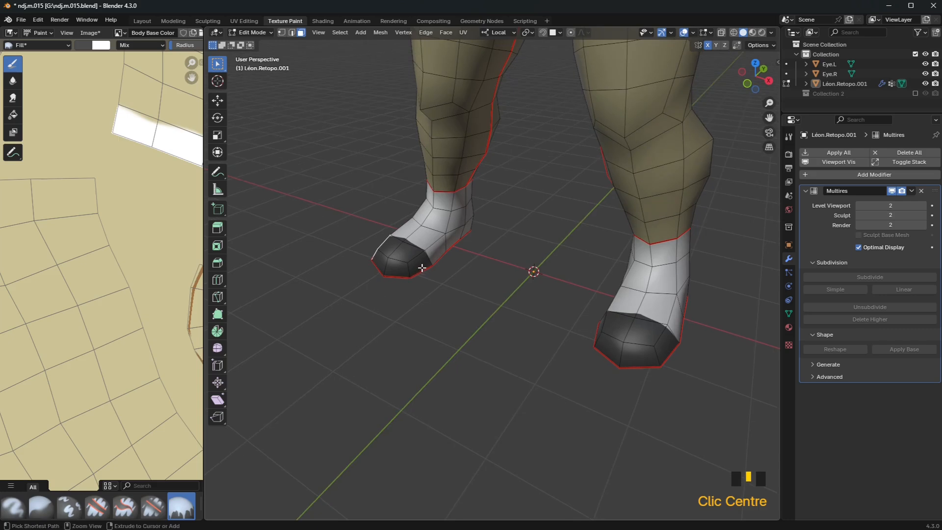
left_click(422, 262, "ctrl")
left_click(668, 339, "shift")
middle_click_drag(669, 338, 628, 260)
left_click(628, 260, "ctrl")
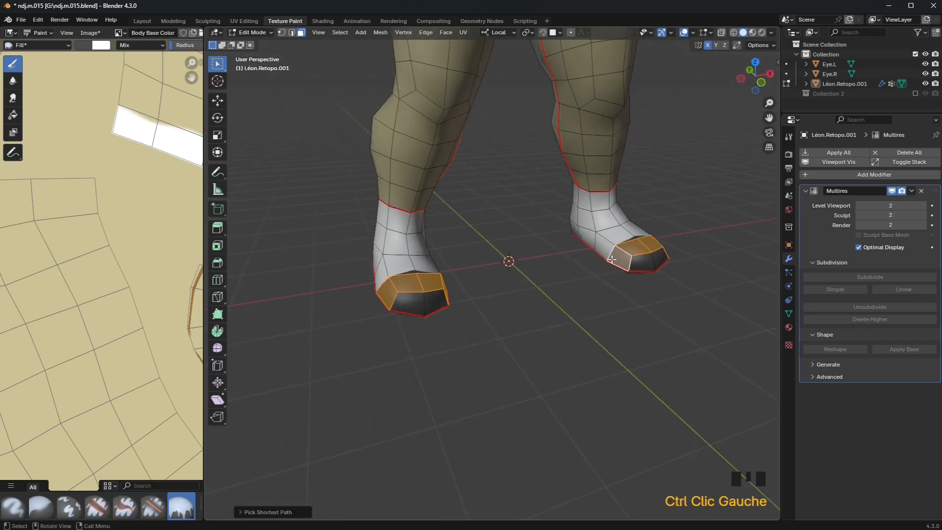
Return to Texture Paint, fill the selected toe faces with white, and turn off face selection masking.
left_click(250, 32)
left_click(265, 95)
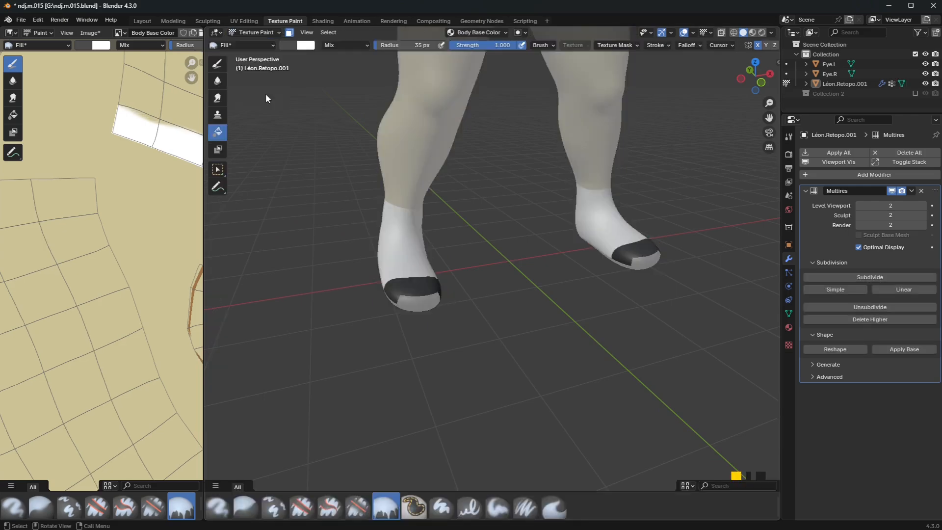
key("x")
left_click(417, 285)
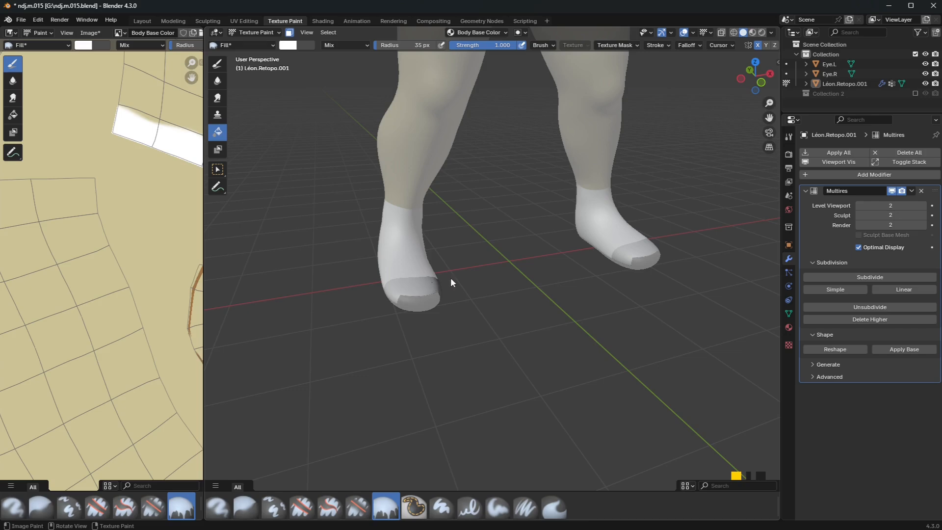
key("Tab")
key("Tab")
left_click(289, 33)
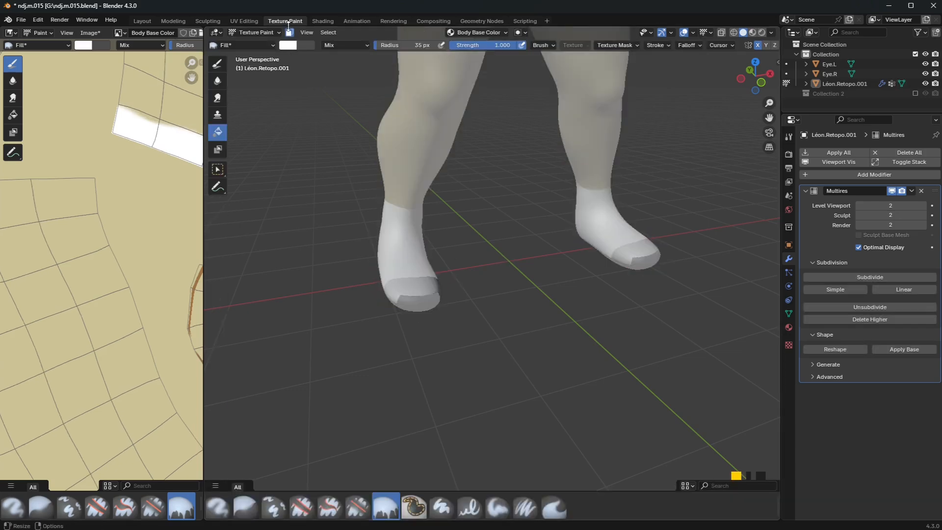
left_click(491, 243)
scroll(481, 230, "down", 6)
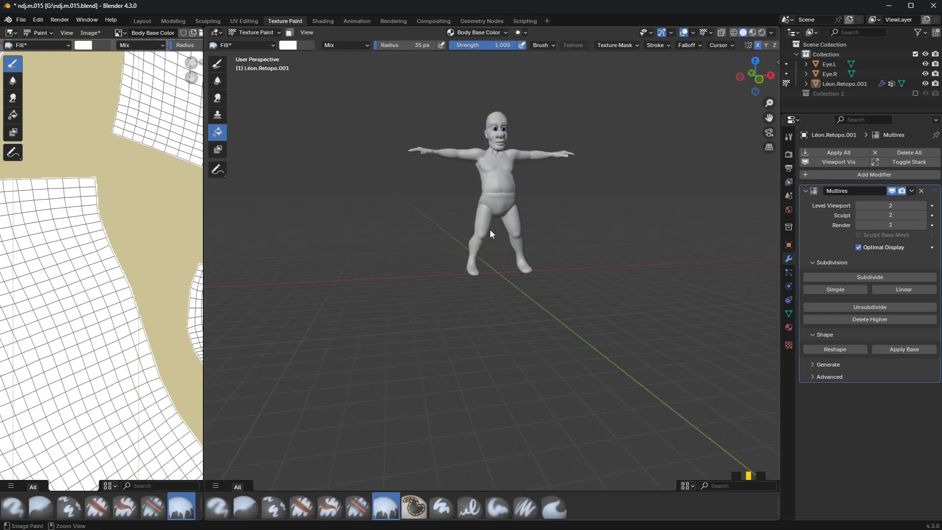
key("ctrl+z")
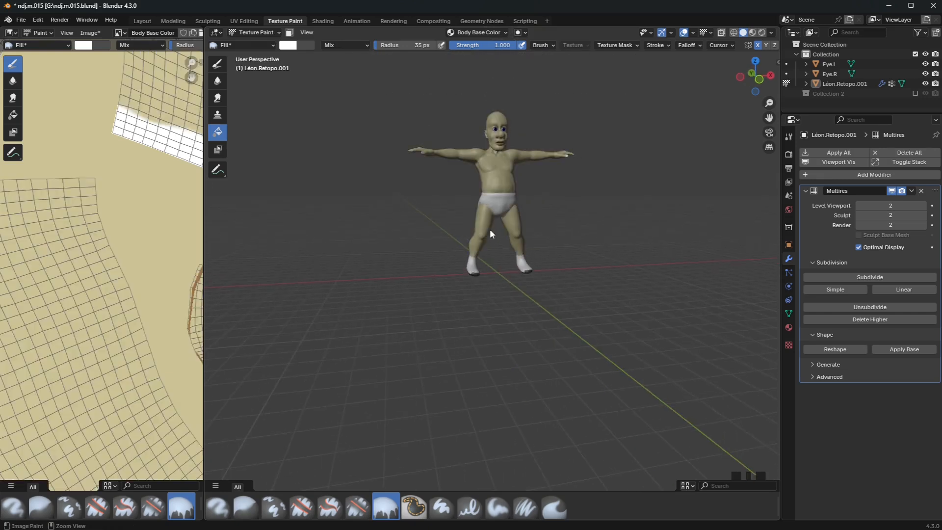
Switch to the Draw tool and widen the image editor to show the whole Body Base Color texture.
left_click(221, 63)
mouse_move(330, 185)
middle_mouse_down()
mouse_move(414, 214)
mouse_move(373, 206)
middle_mouse_up()
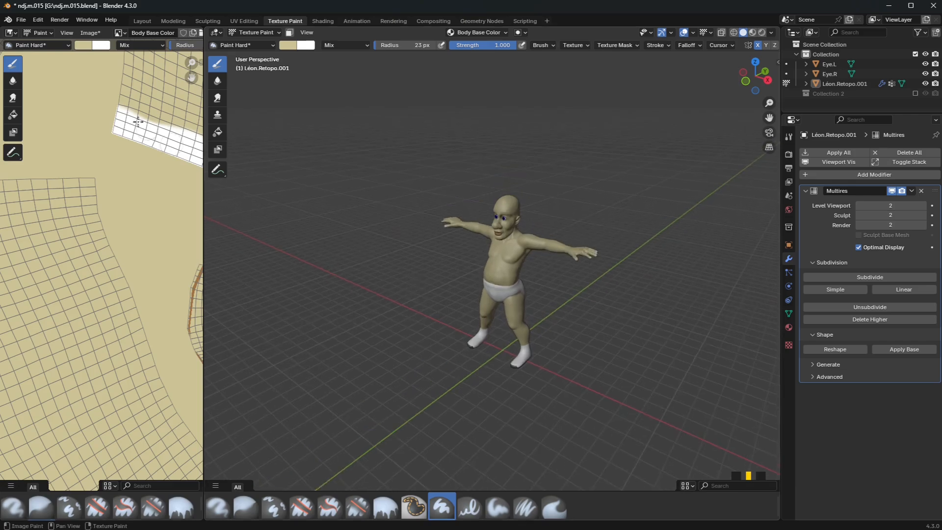
left_click(92, 32)
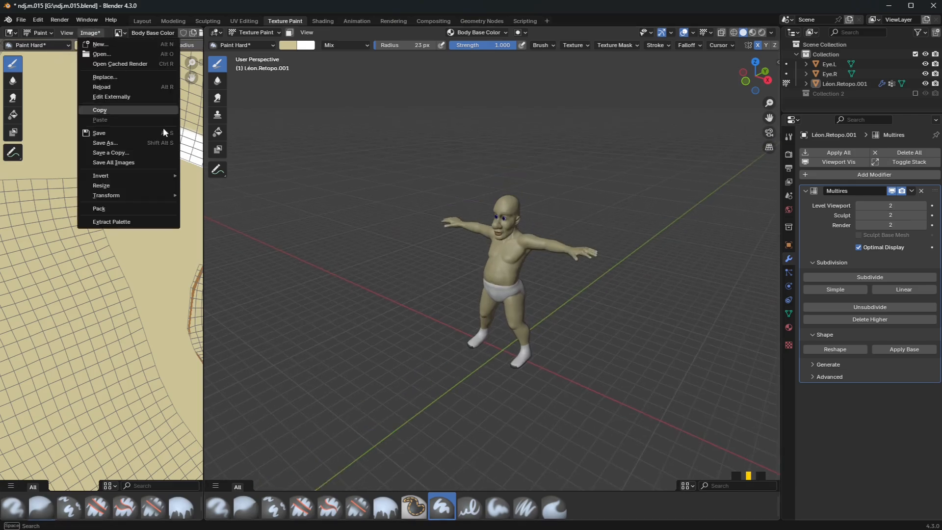
left_click_drag(204, 221, 498, 233)
scroll(372, 233, "down", 9)
scroll(277, 239, "up", 2)
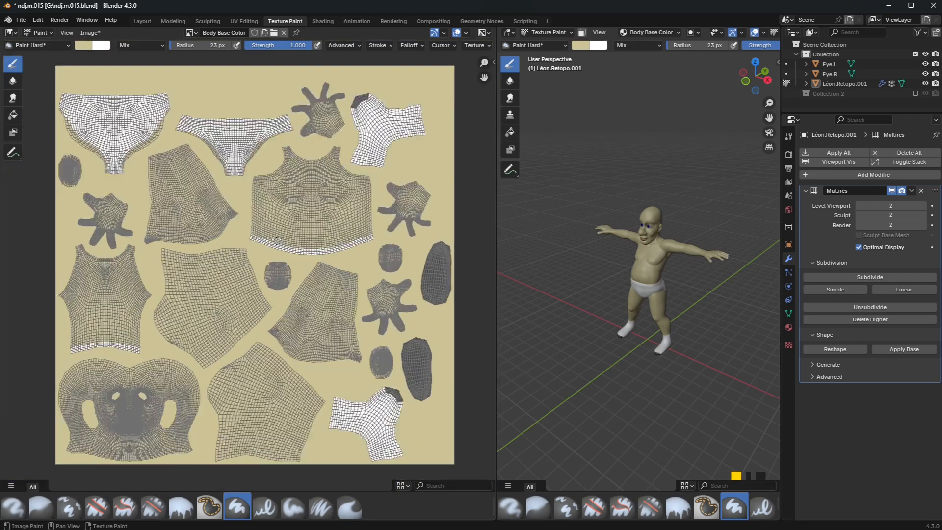
scroll(276, 240, "up", 6)
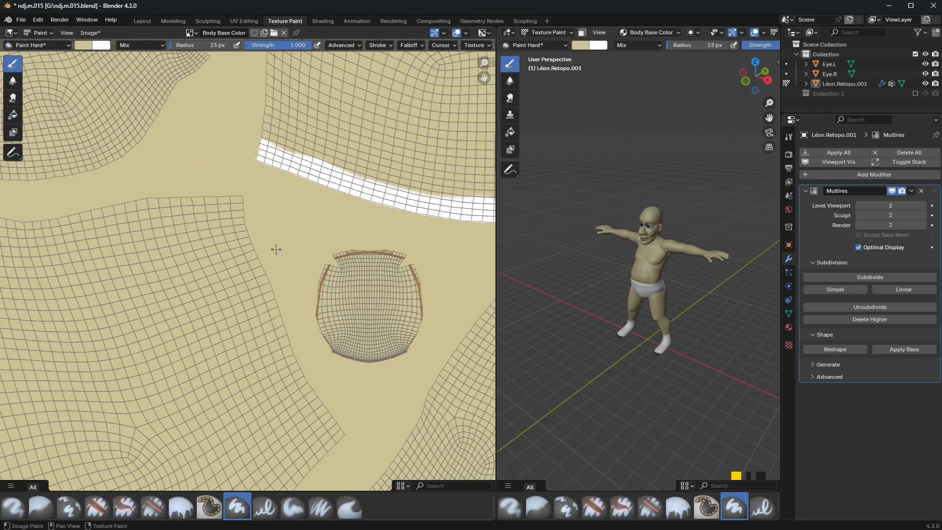
scroll(331, 312, "down", 2)
scroll(332, 293, "up", 1)
scroll(332, 293, "up", 2)
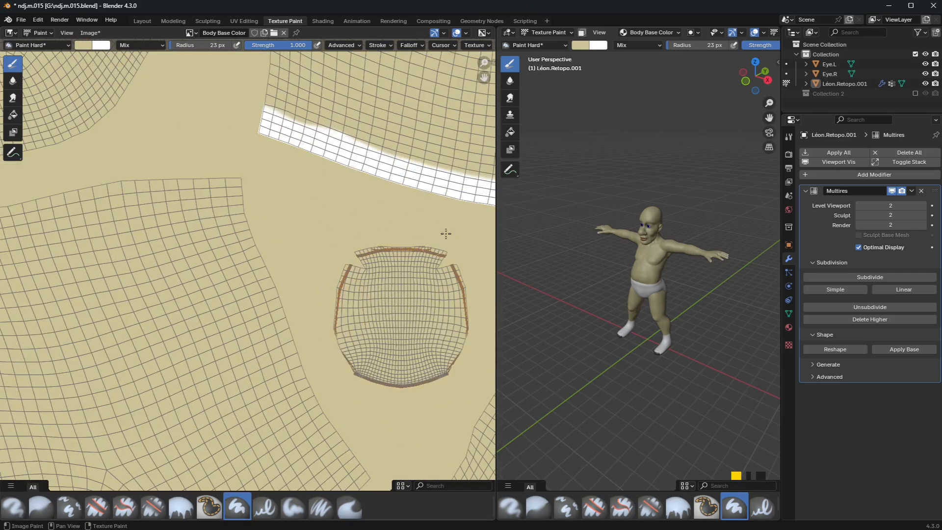
key("Home")
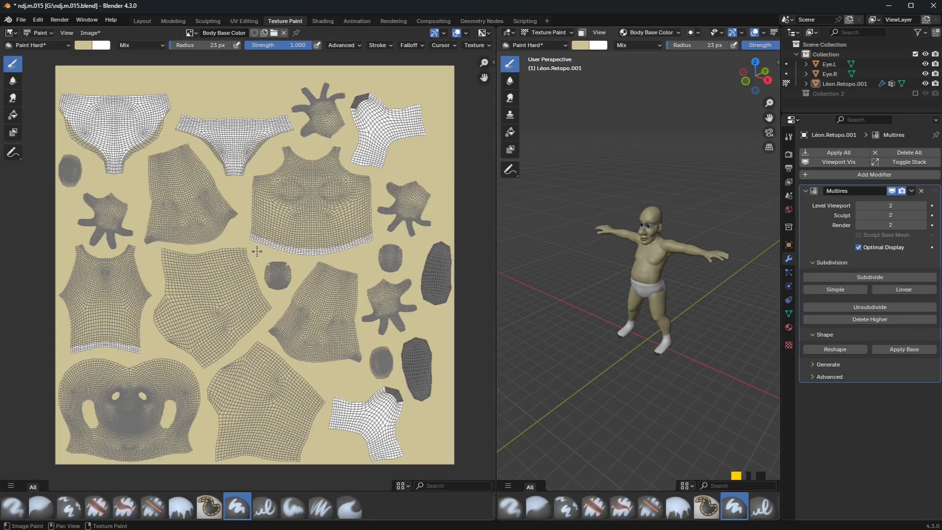
Sample the brown of the lips from the head's texture area as the brush color.
scroll(142, 425, "up", 5)
middle_click_drag(161, 368, 294, 162)
middle_click_drag(178, 324, 343, 131)
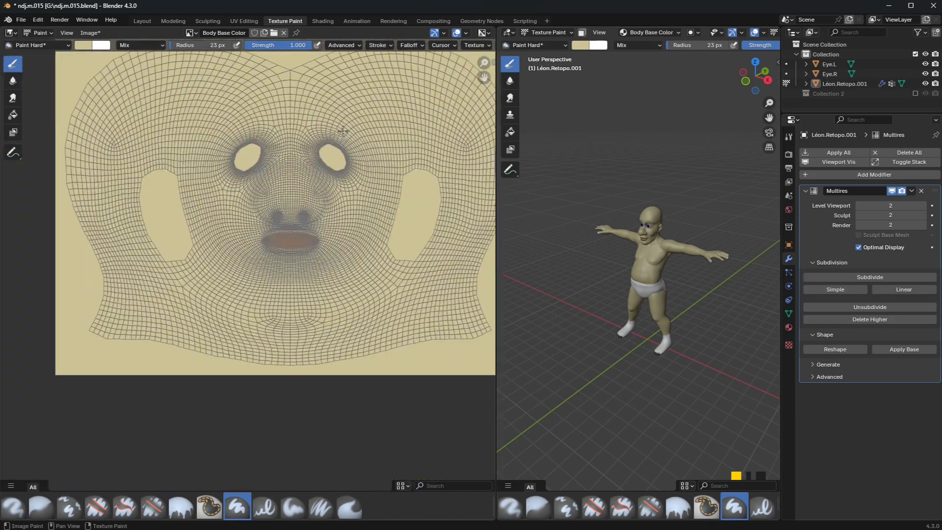
scroll(287, 239, "up", 4)
scroll(241, 290, "up", 6)
middle_click_drag(392, 103, 107, 437)
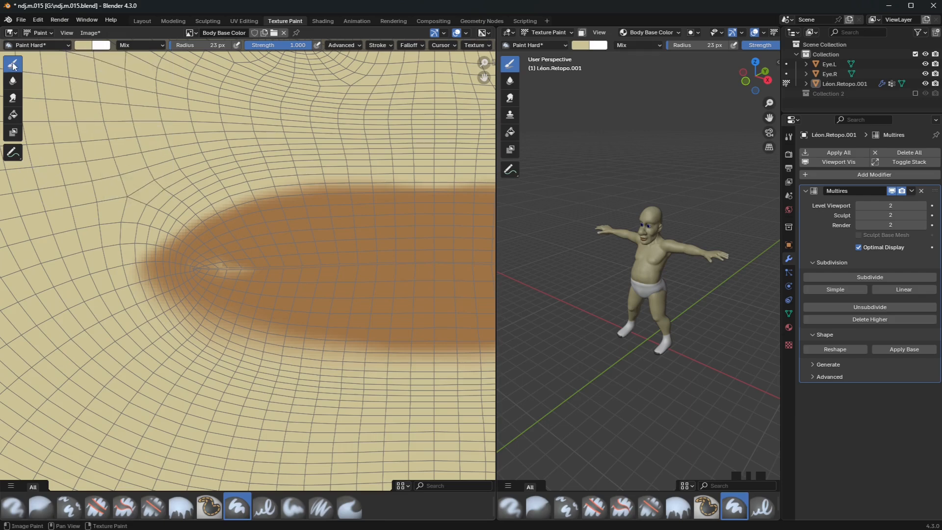
left_click(83, 45)
left_click(162, 191)
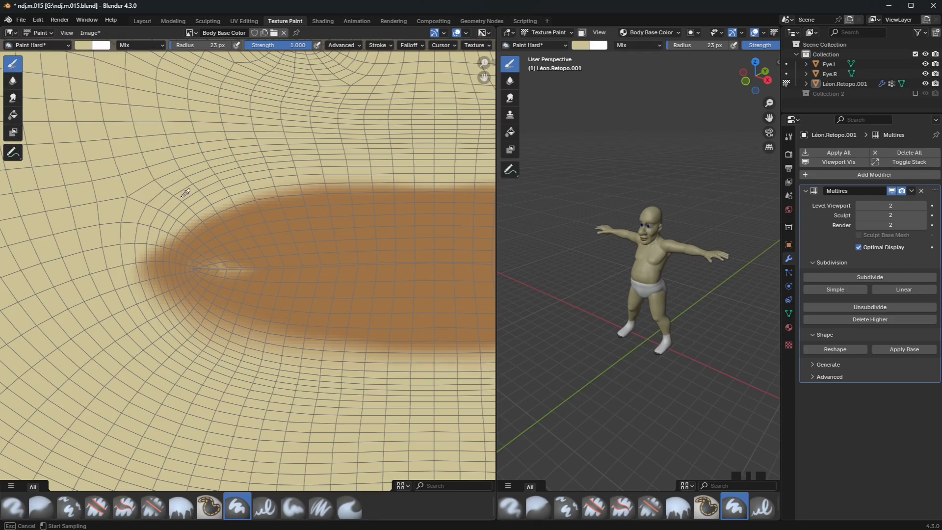
left_click(263, 224)
scroll(245, 274, "down", 4)
scroll(230, 277, "up", 6)
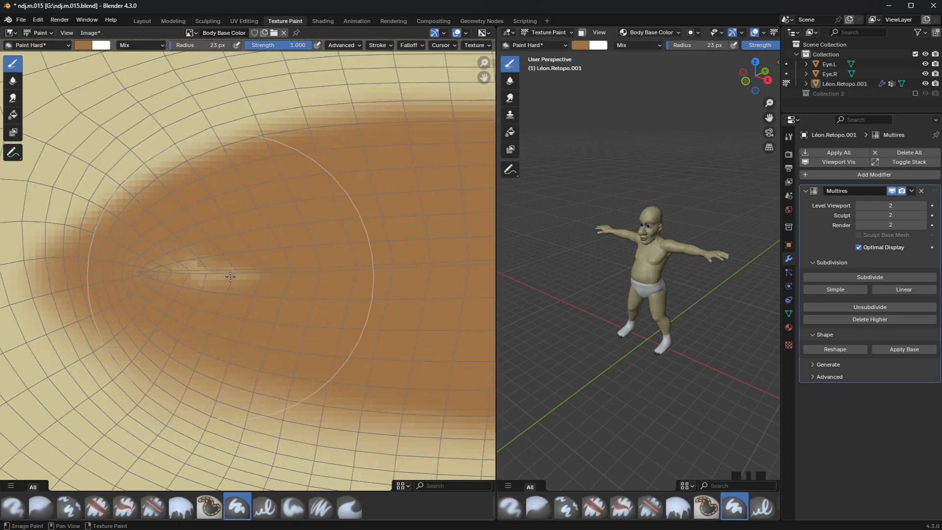
Reduce the brush radius to 11 px and paint brown over the beige gaps left in the lips' corners.
key("f")
left_click(239, 280)
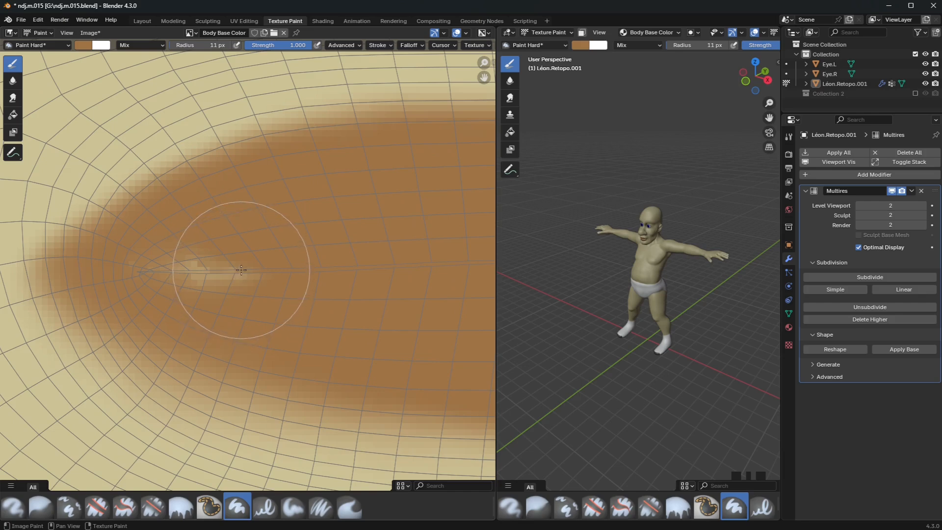
mouse_move(233, 271)
left_mouse_down()
mouse_move(169, 272)
mouse_move(256, 270)
left_mouse_up()
scroll(256, 271, "down", 4)
middle_click_drag(324, 255, 120, 248)
mouse_move(309, 257)
left_mouse_down()
mouse_move(364, 256)
mouse_move(298, 265)
left_mouse_up()
Locate the brown-edged mouth interior island in the texture and reduce the brush radius to 1 px.
scroll(294, 262, "down", 10)
scroll(272, 242, "down", 4)
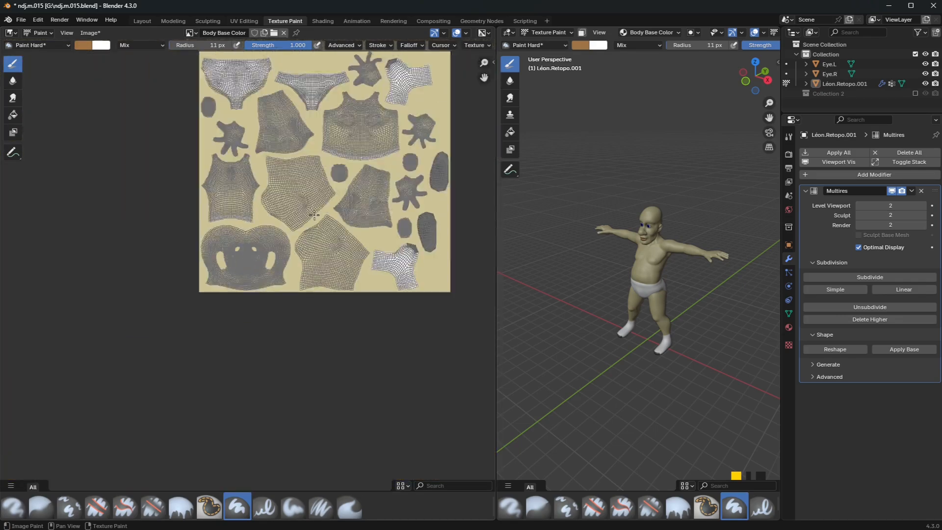
scroll(360, 156, "up", 3)
middle_click_drag(379, 140, 148, 322)
scroll(260, 189, "up", 4)
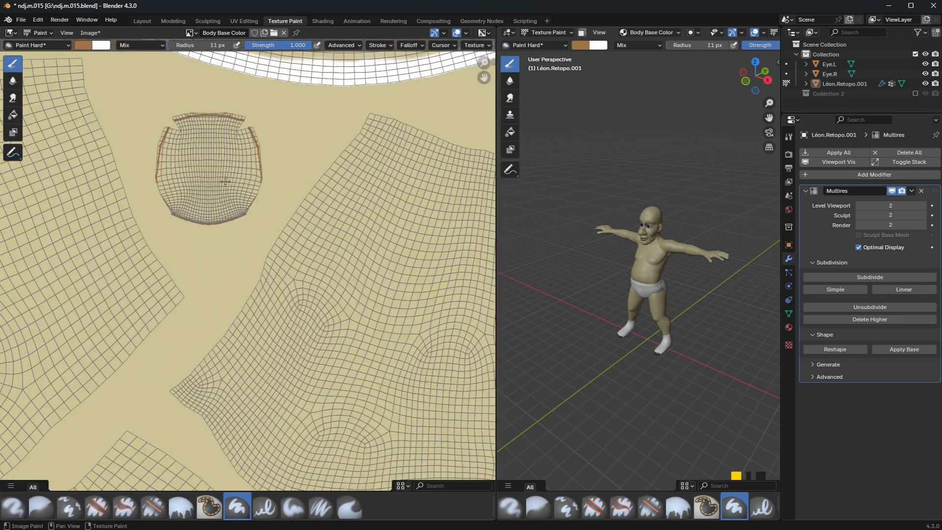
middle_click_drag(186, 155, 182, 234)
scroll(172, 221, "up", 3)
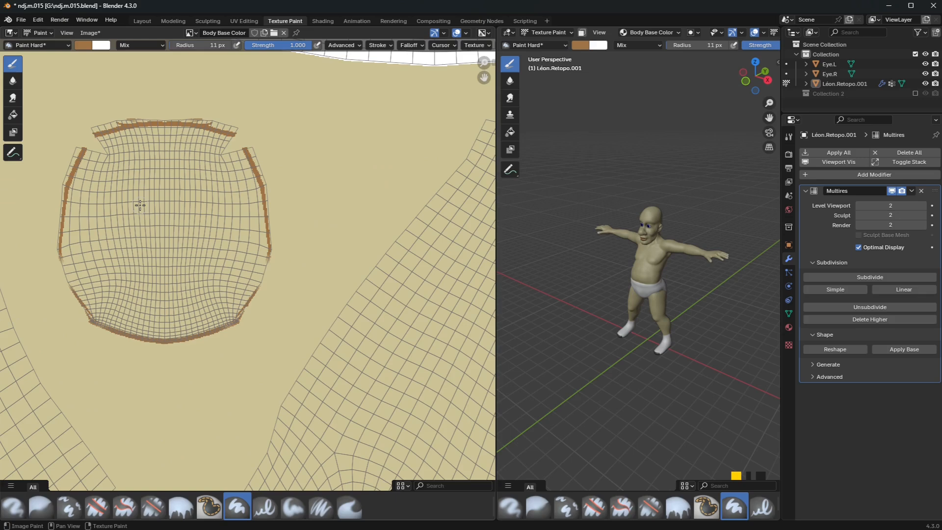
key("f")
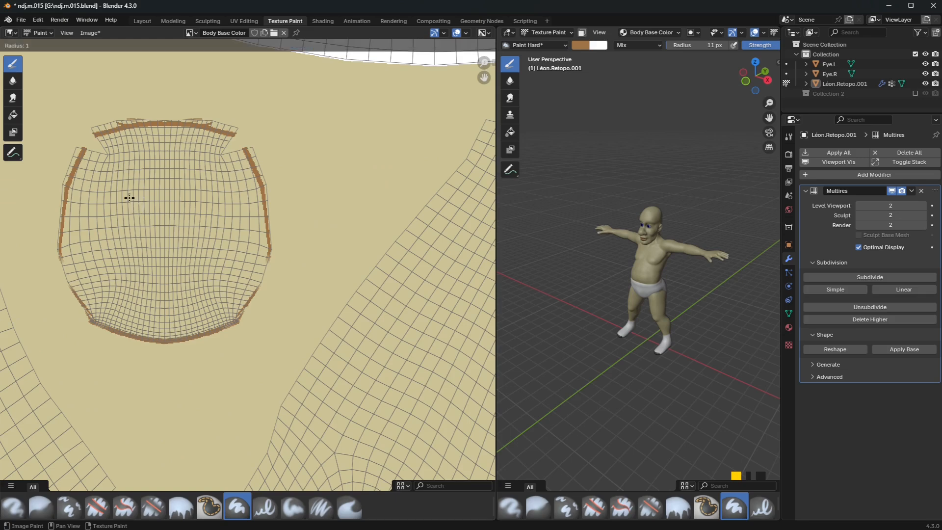
left_click(86, 160)
scroll(98, 181, "down", 5)
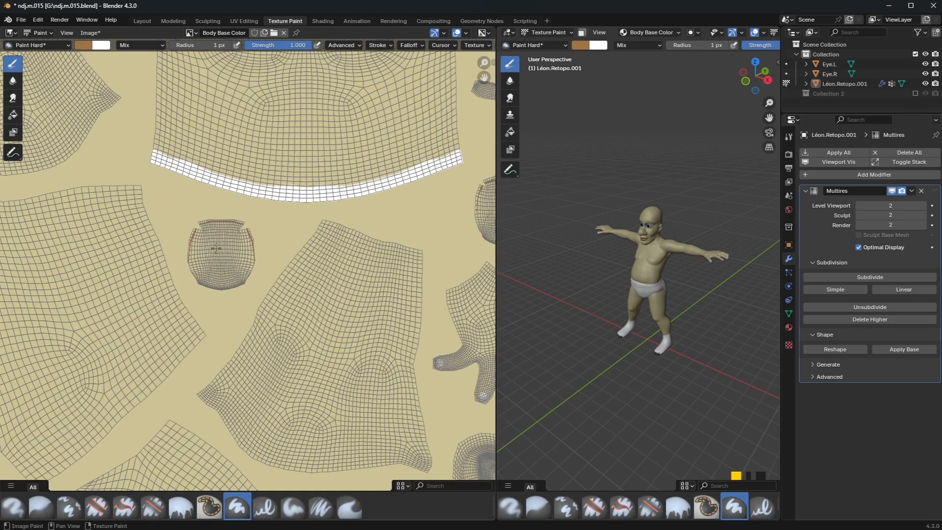
Try to paint the mouth interior island brown with a 100 px brush radius, and undo the strokes.
scroll(218, 255, "up", 4)
key("f")
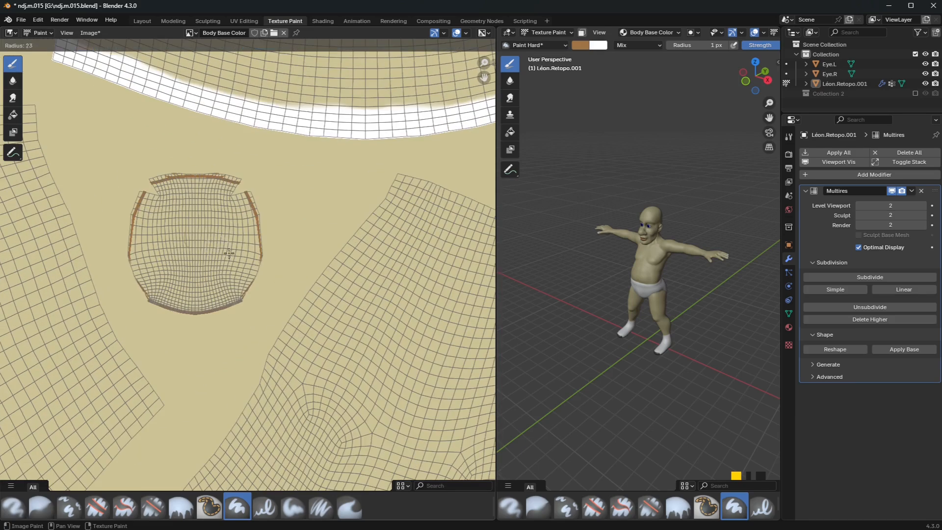
left_click(267, 266)
mouse_move(231, 253)
left_mouse_down()
mouse_move(177, 206)
mouse_move(146, 218)
mouse_move(162, 272)
mouse_move(230, 268)
mouse_move(206, 186)
mouse_move(177, 206)
left_mouse_up()
mouse_move(199, 245)
left_mouse_down()
mouse_move(147, 263)
mouse_move(246, 212)
mouse_move(154, 204)
mouse_move(156, 216)
left_mouse_up()
key("ctrl+z")
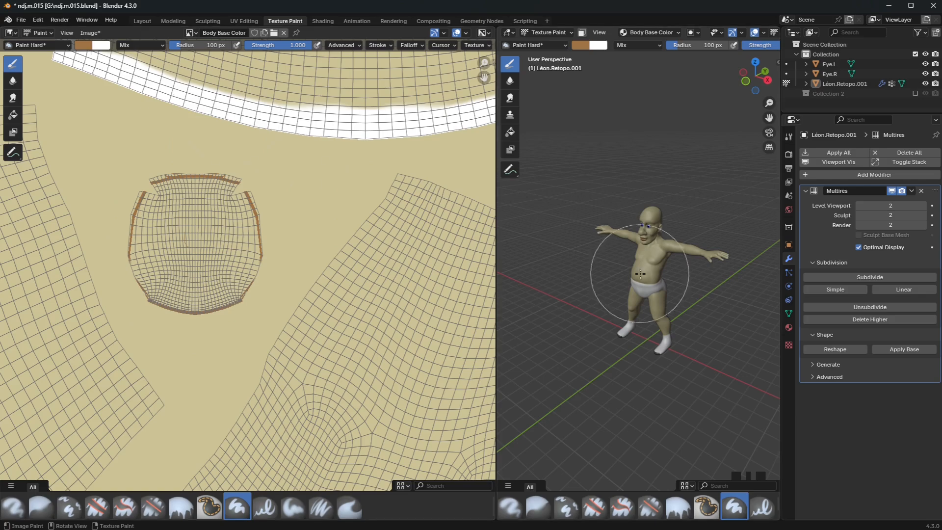
In Edit Mode, select a face inside the mouth and extend the selection to all its linked mouth interior faces.
scroll(633, 290, "up", 4)
left_click(546, 33)
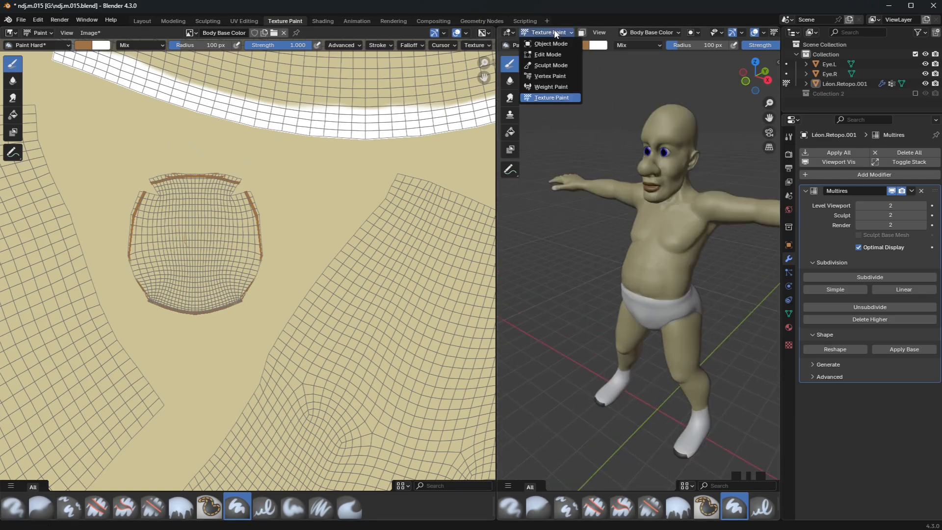
left_click(545, 54)
scroll(663, 151, "up", 3)
middle_click_drag(663, 151, 624, 306, "shift")
scroll(609, 319, "up", 2)
scroll(623, 306, "down", 2)
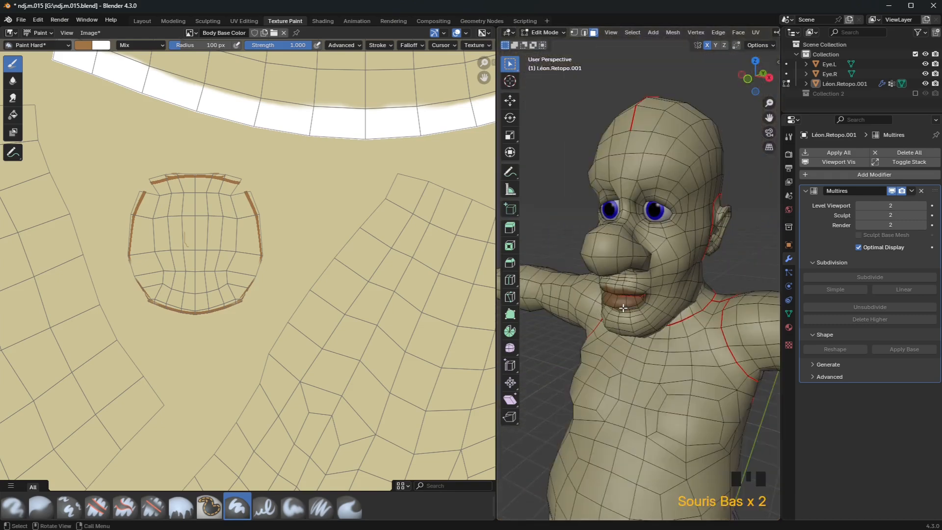
scroll(623, 309, "up", 8)
scroll(624, 314, "down", 1)
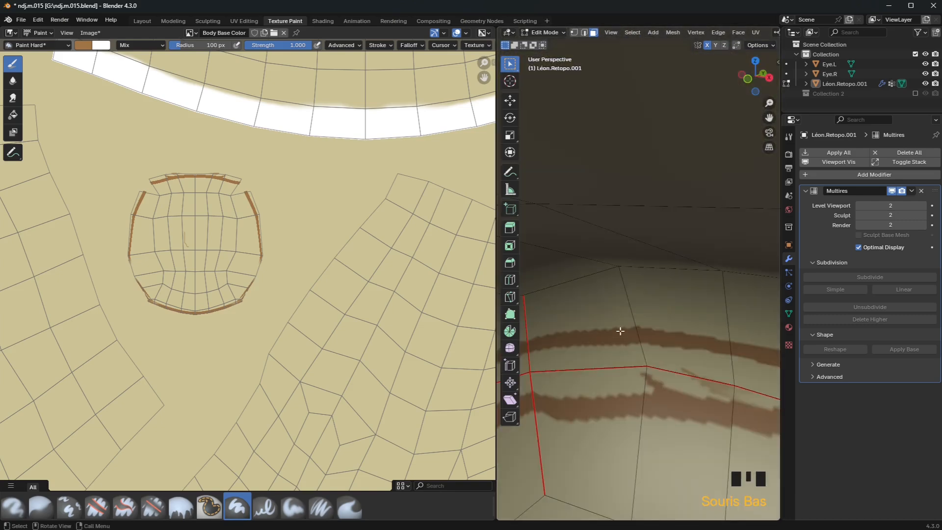
left_click(620, 331)
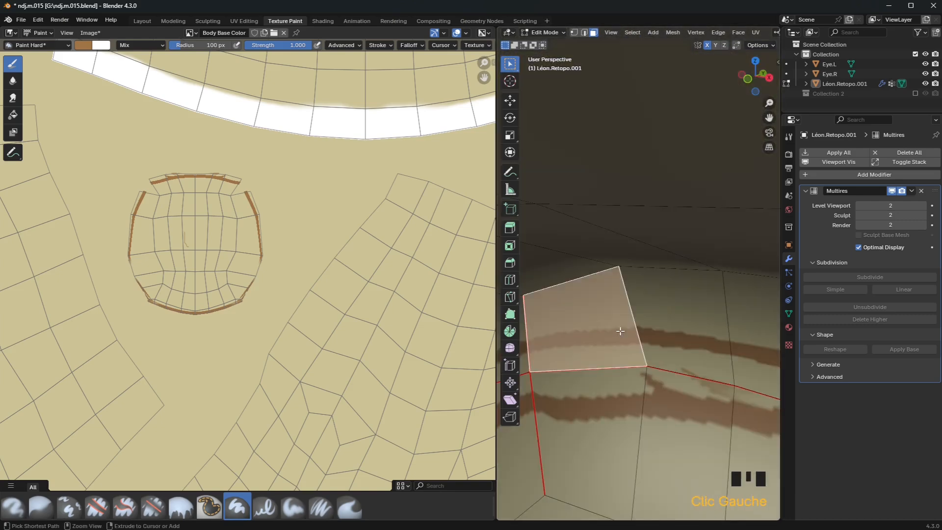
key("ctrl+l")
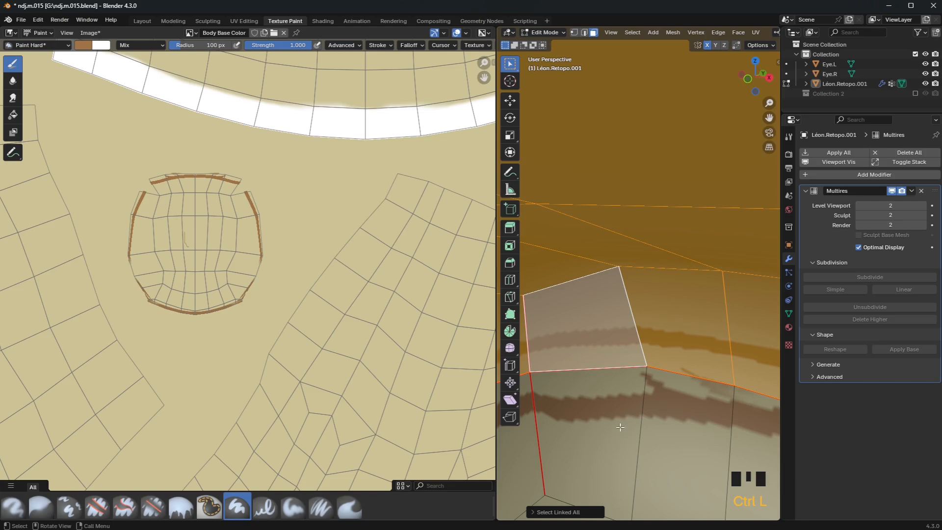
scroll(604, 404, "down", 4)
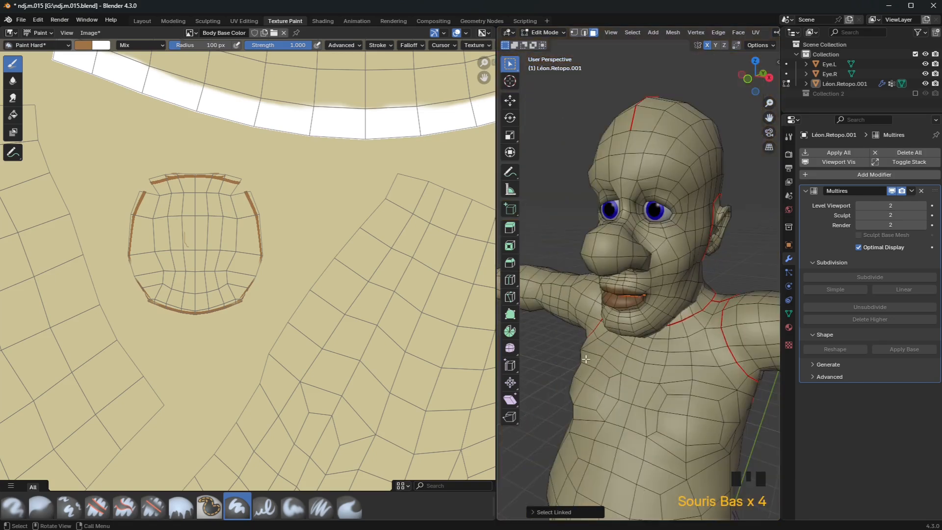
Return to Texture Paint and sample the brown of the lips in the texture as the Fill tool's color.
left_click(543, 32)
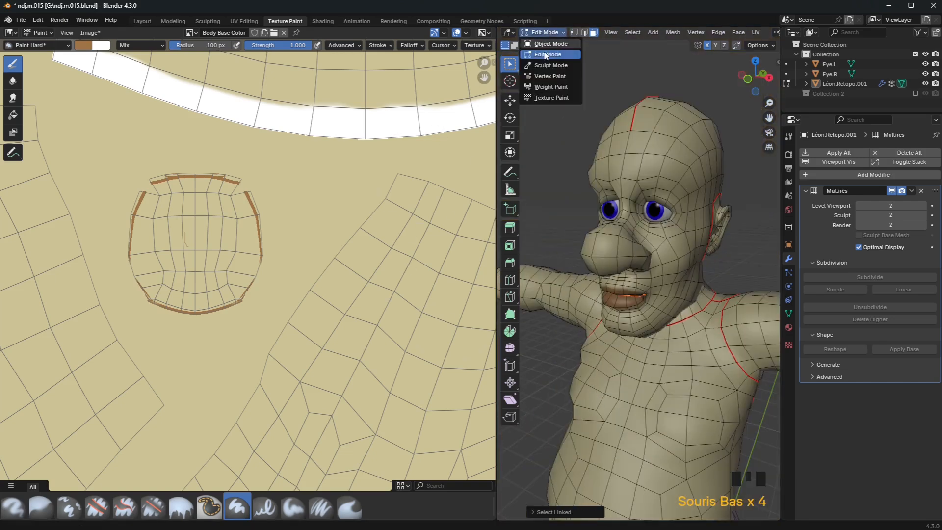
left_click(550, 97)
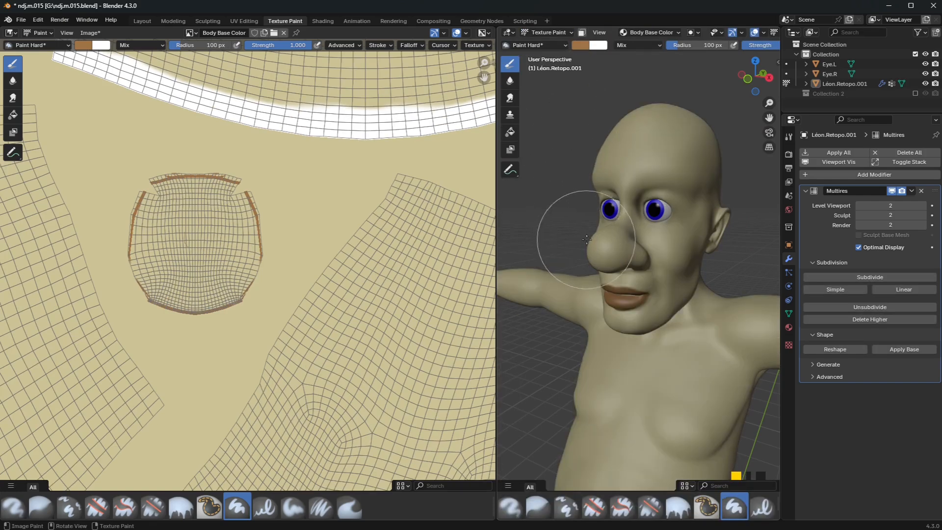
left_click(510, 133)
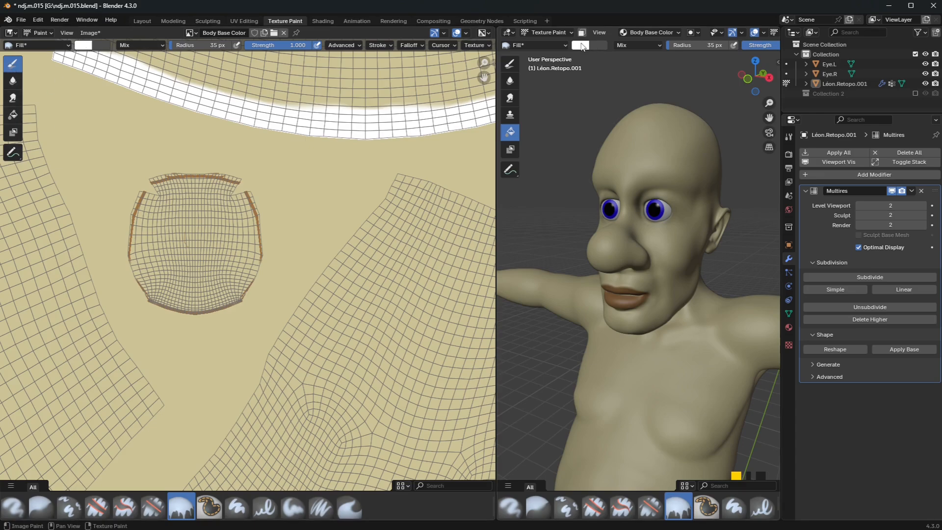
scroll(212, 244, "down", 6)
middle_click_drag(189, 262, 380, 120)
scroll(267, 272, "up", 10)
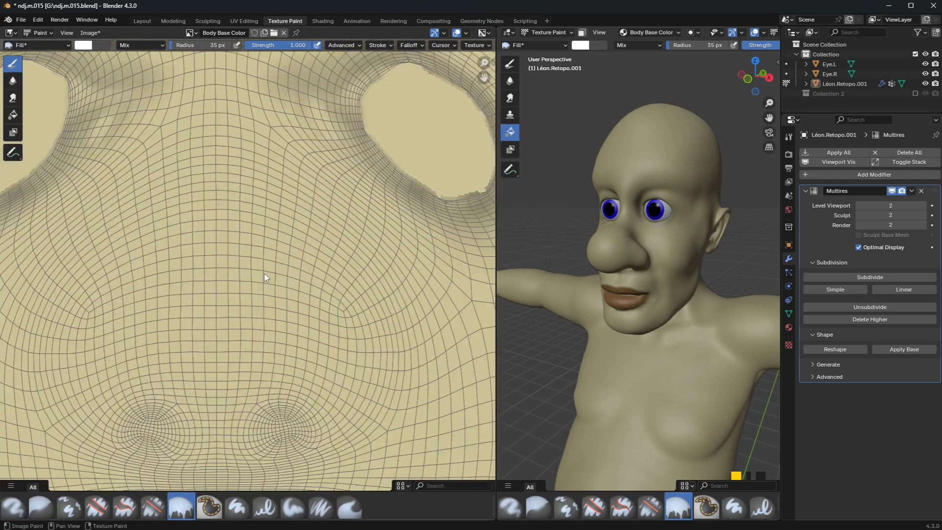
middle_click_drag(264, 274, 306, 87)
scroll(301, 234, "up", 2)
middle_click_drag(301, 235, 337, 139)
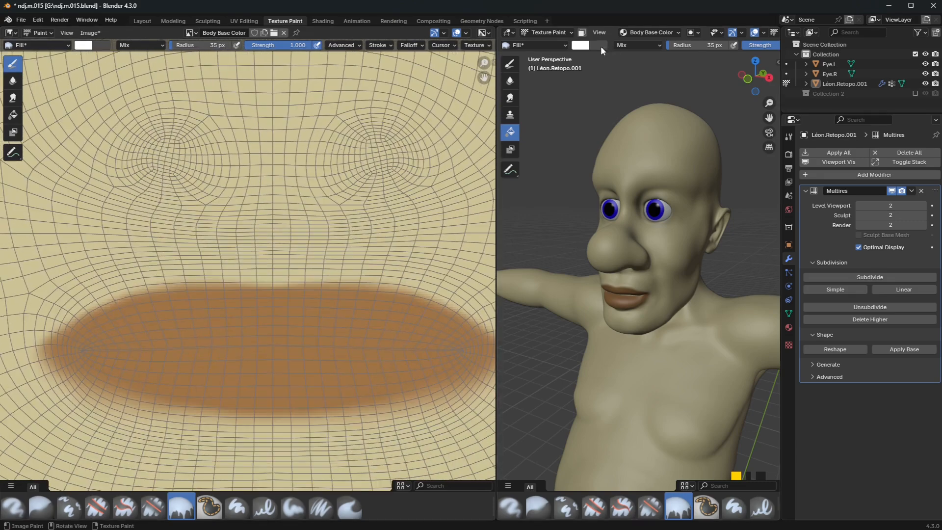
left_click(581, 45)
left_click(660, 191)
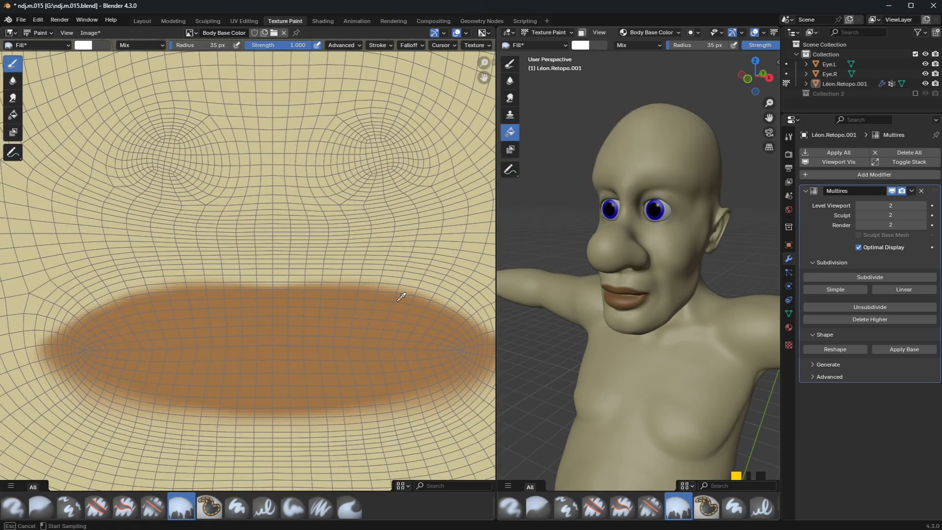
left_click(378, 315)
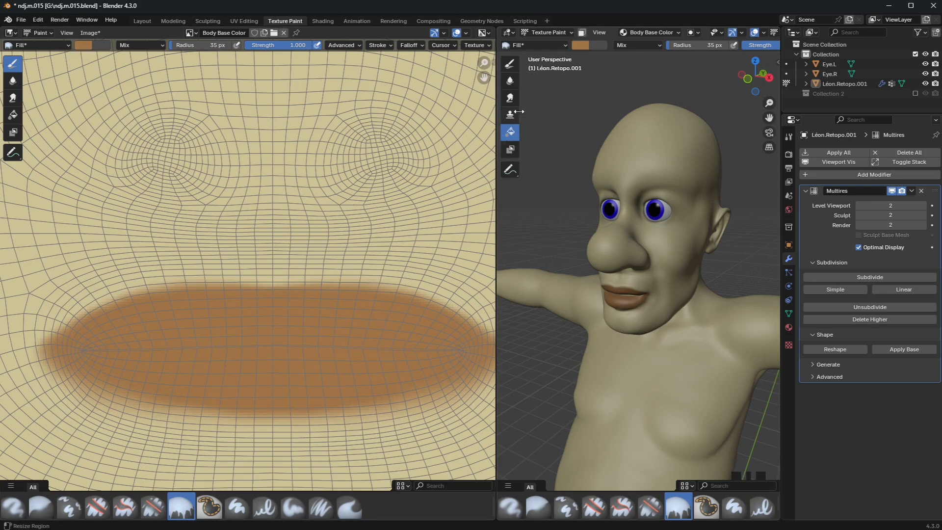
Turn on face selection masking, fill the selected mouth interior faces with brown, and return to Object Mode.
left_click(582, 33)
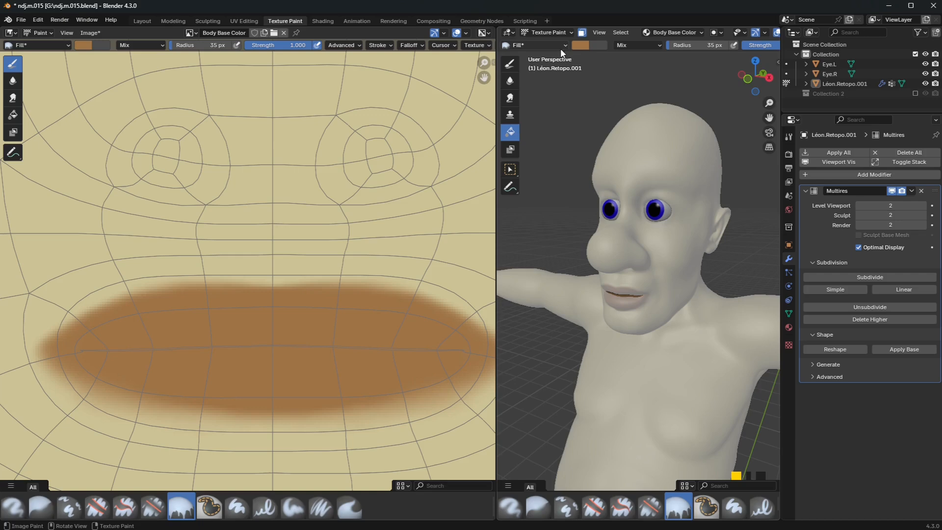
left_click(548, 32)
left_click(548, 42)
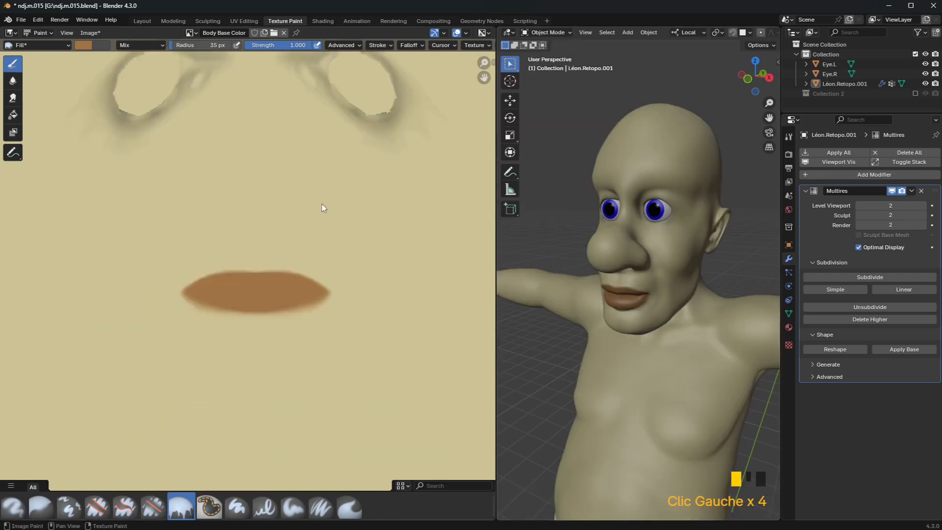
Examine the whole Body Base Color texture and the painted character from the front.
scroll(323, 208, "down", 6)
scroll(275, 156, "down", 3)
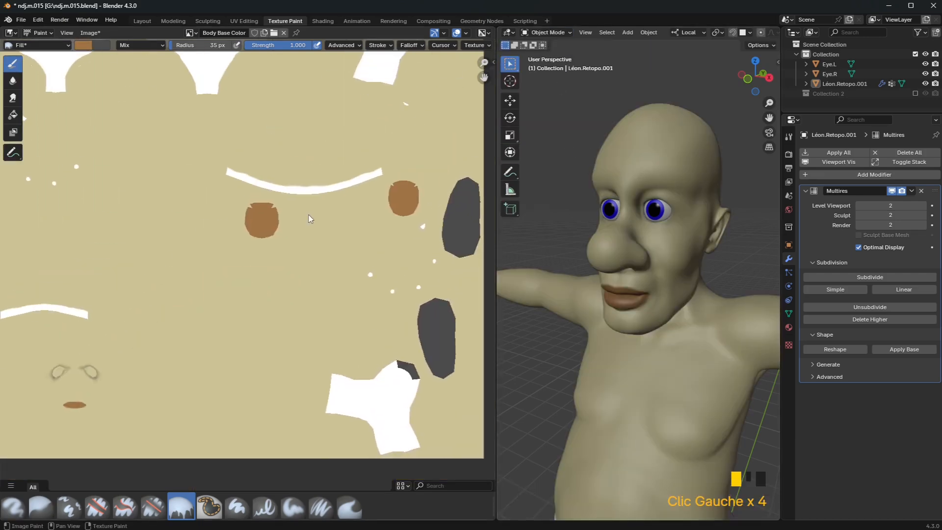
scroll(315, 116, "up", 7)
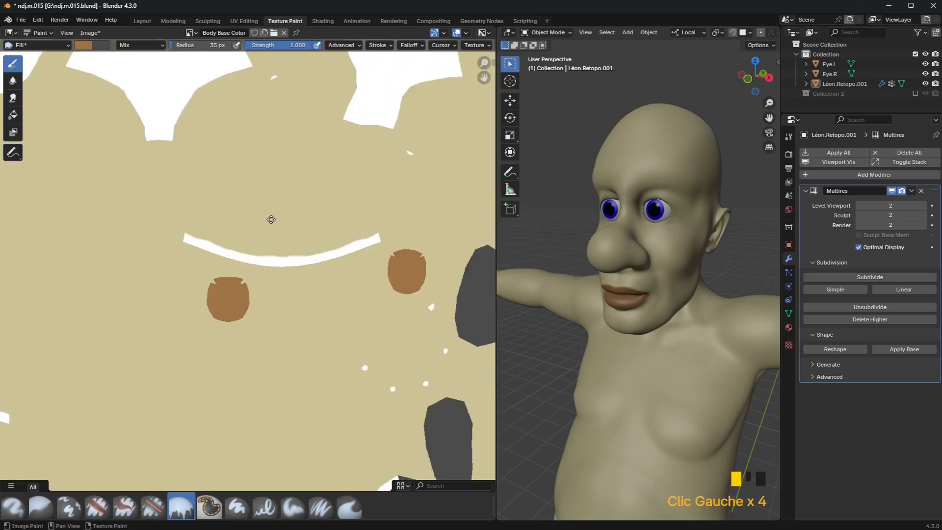
scroll(277, 175, "down", 6)
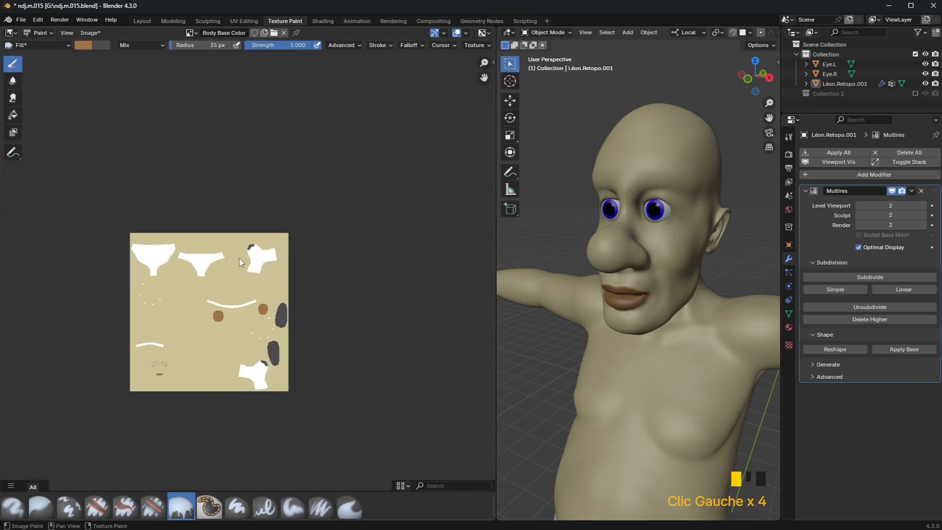
scroll(300, 237, "up", 1)
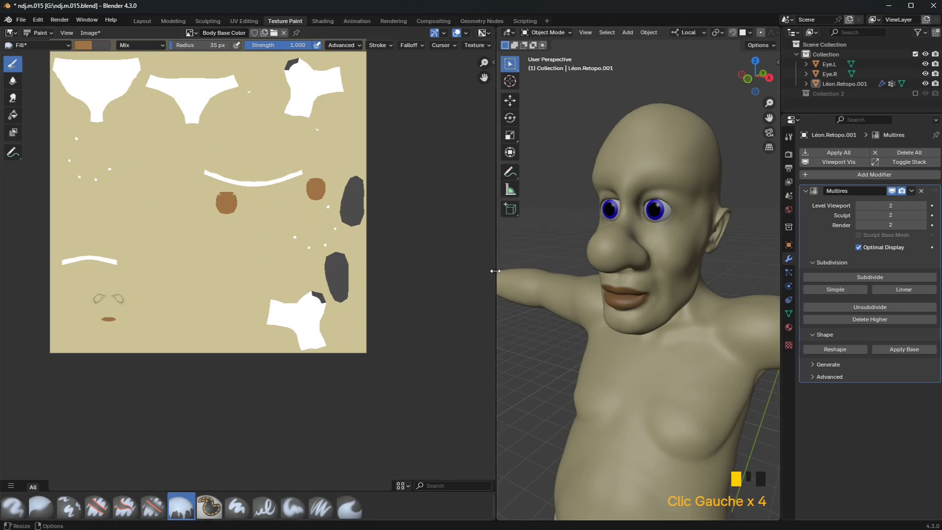
left_click_drag(496, 278, 216, 278)
middle_click_drag(4, 256, 19, 342)
scroll(297, 267, "down", 3)
middle_click_drag(297, 267, 336, 178, "shift")
left_click_drag(216, 268, 383, 268)
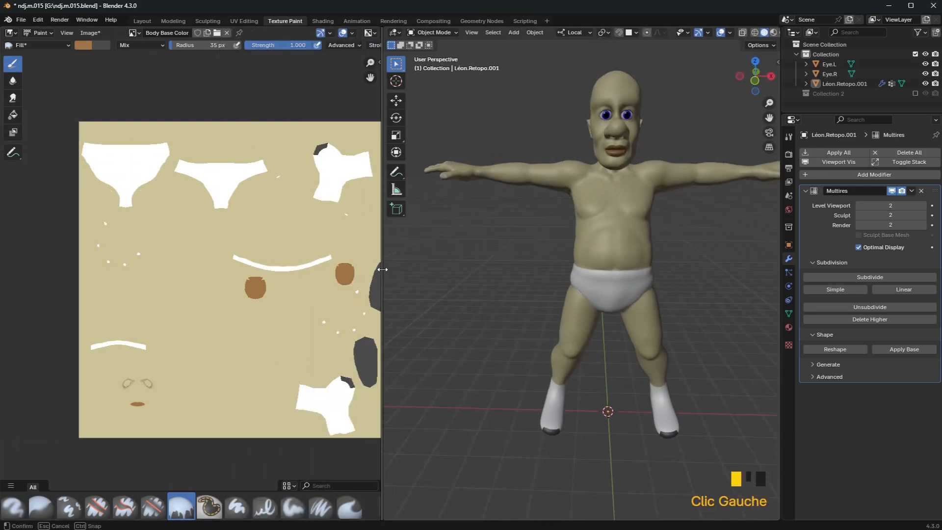
left_click(789, 154)
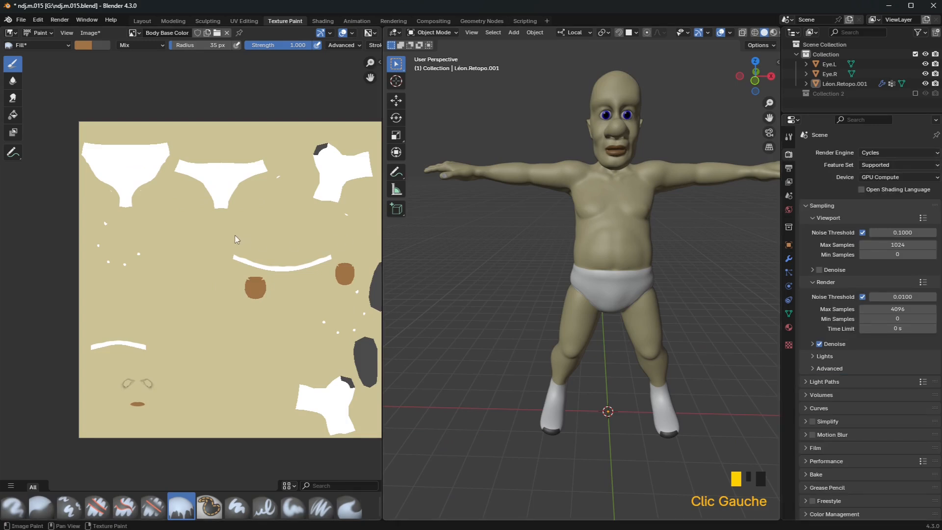
Save the painted texture as the PNG image Body Base Color.png in G:\.
middle_click_drag(240, 236, 175, 257)
left_click(89, 33)
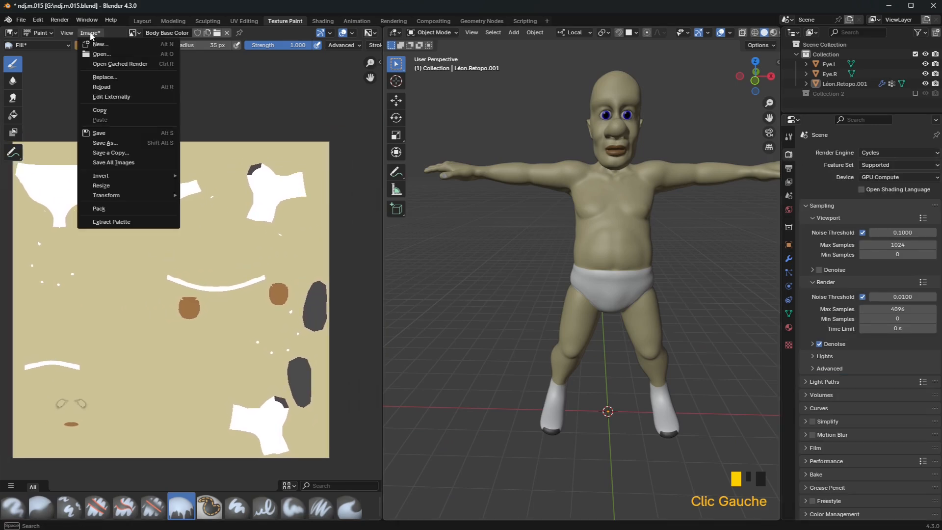
left_click(124, 131)
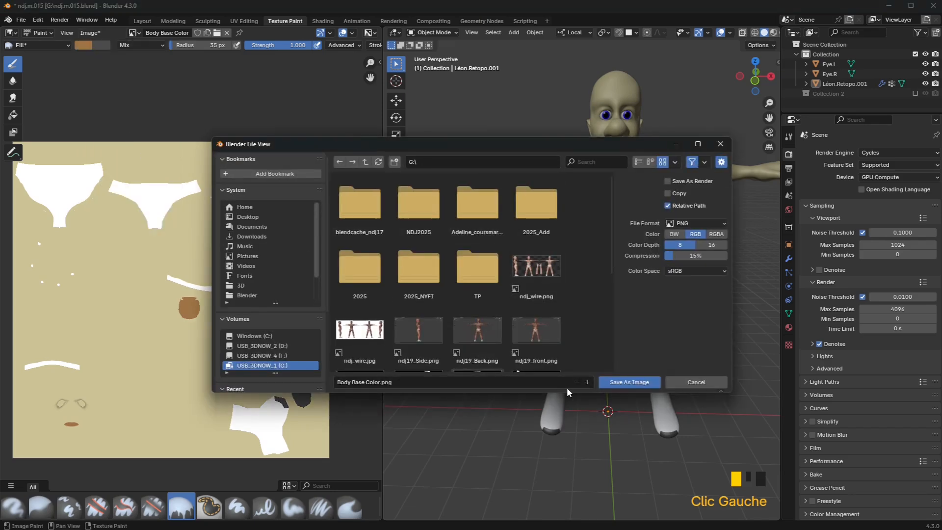
left_click(639, 379)
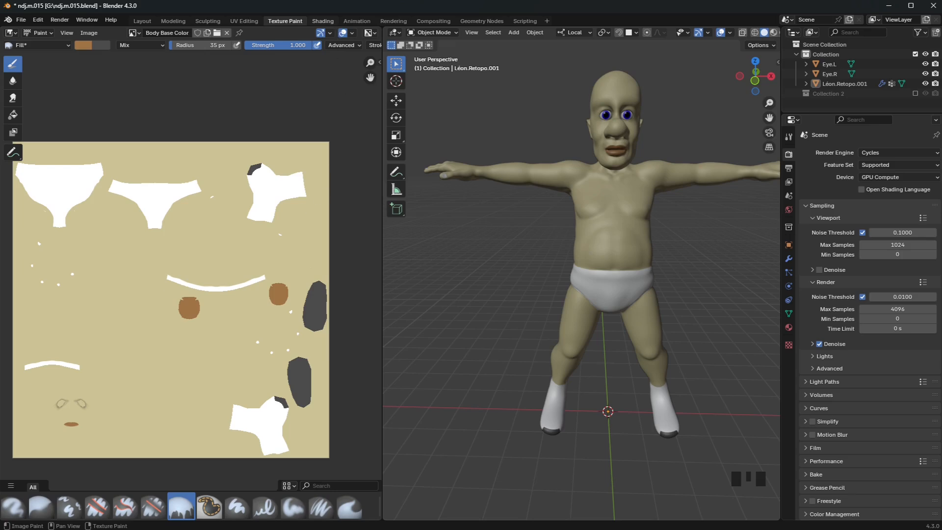
Switch to the Shading workspace and move the Body Base Color texture node farther away from the Principled BSDF node.
left_click(323, 22)
mouse_move(437, 144)
middle_mouse_down("shift")
mouse_move(402, 261)
mouse_move(563, 160)
mouse_move(526, 136)
middle_mouse_up("shift")
left_click(789, 154)
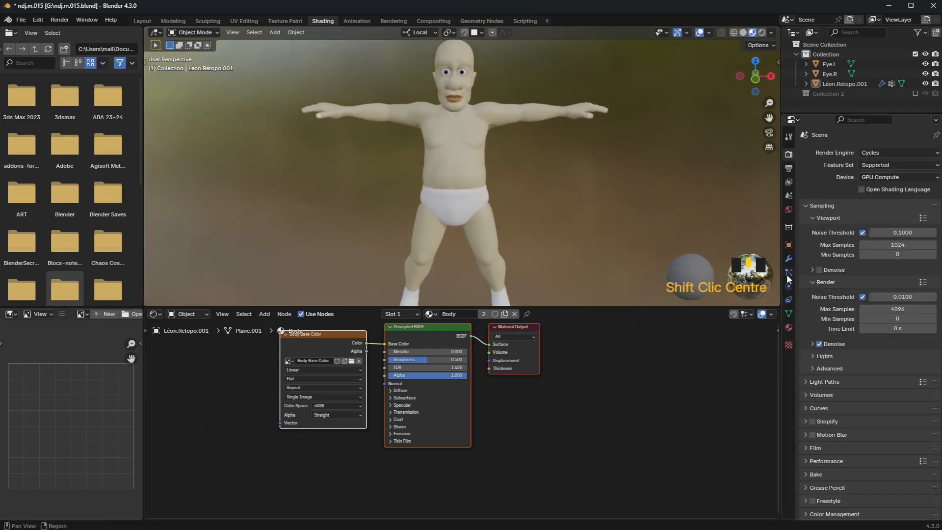
middle_click_drag(358, 379, 399, 480)
left_click(331, 406)
left_click_drag(355, 437, 264, 448)
Add an Image Texture node to the Body material, placed above the Body Base Color node.
left_click(265, 315)
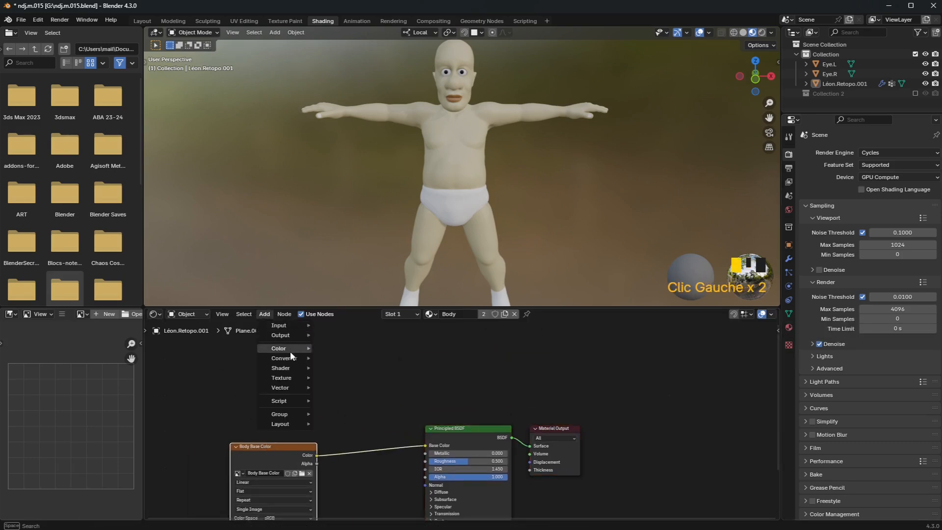
mouse_move(288, 377)
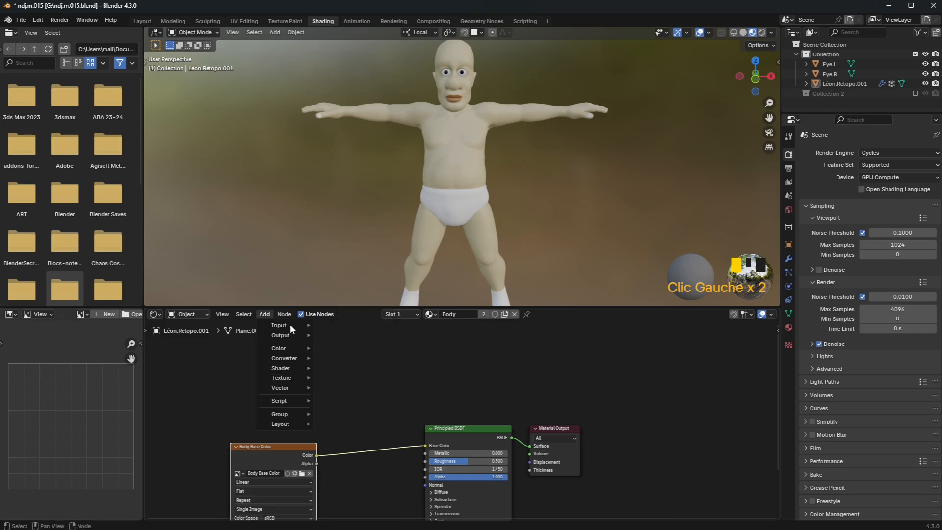
left_click(349, 309)
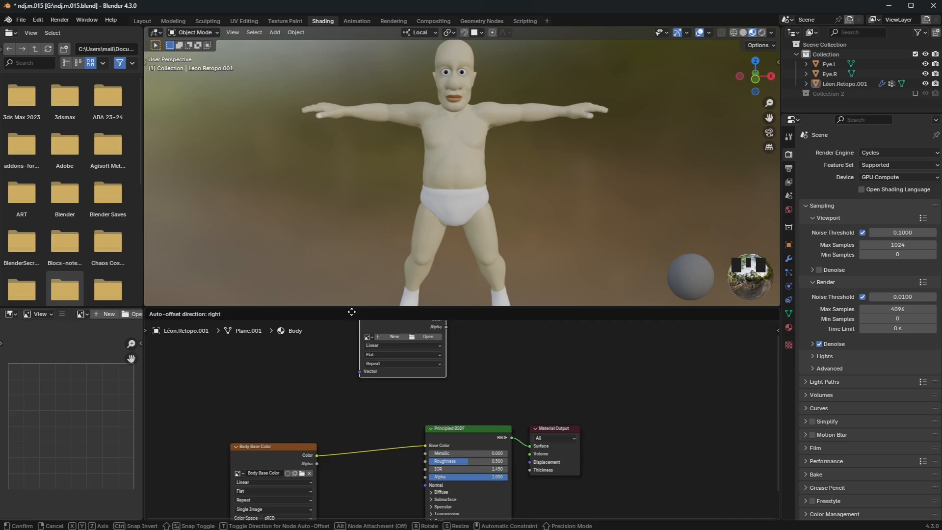
left_click(281, 344)
scroll(299, 370, "up", 2)
scroll(300, 375, "up", 2)
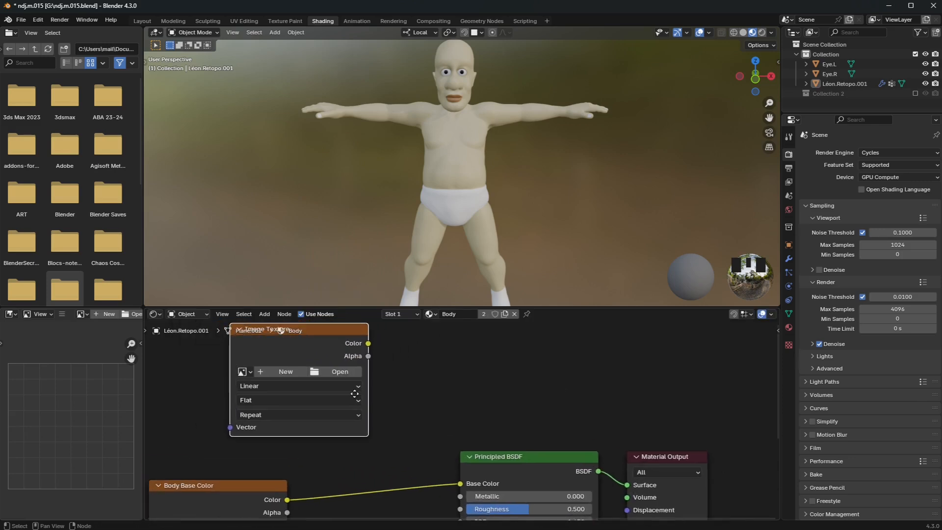
Start a new image for the added texture node, named Base AO, 4096 x 4096 px and without alpha.
left_click(324, 365)
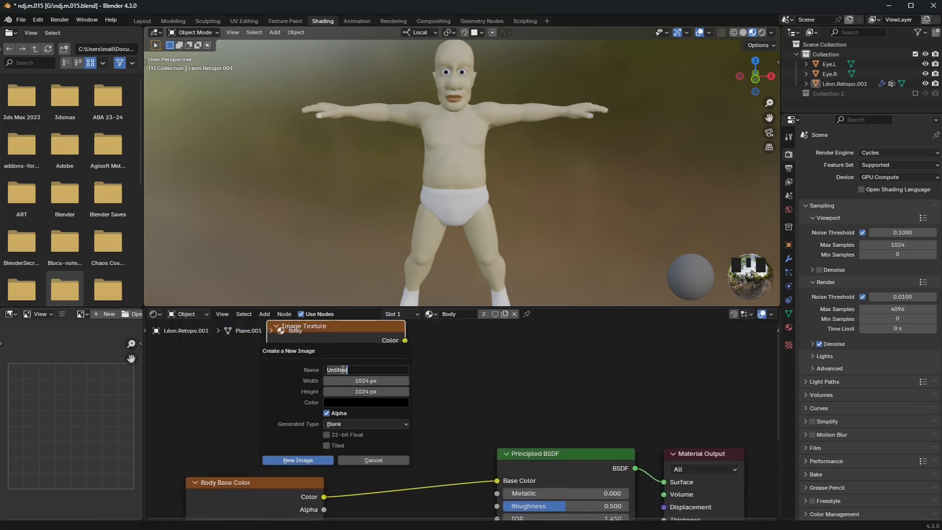
type("Base AO")
left_click(382, 381)
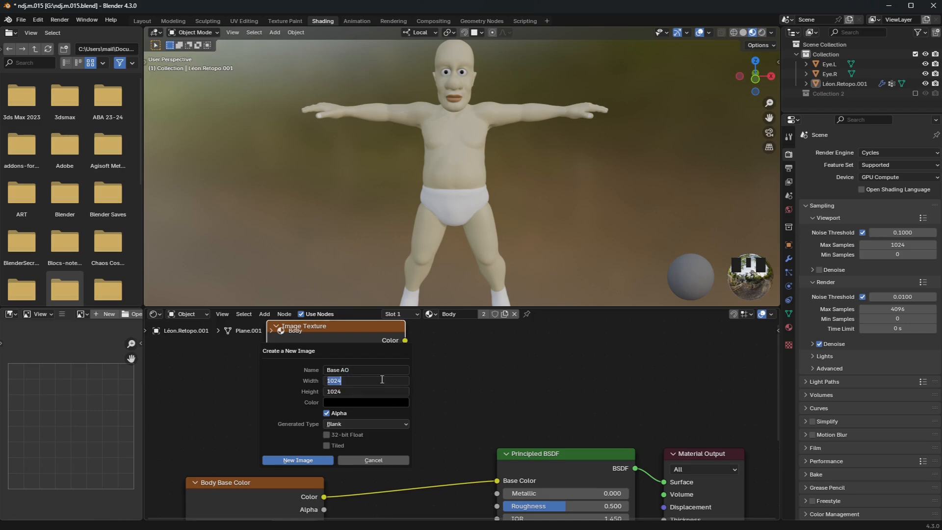
type("4096")
key("Return")
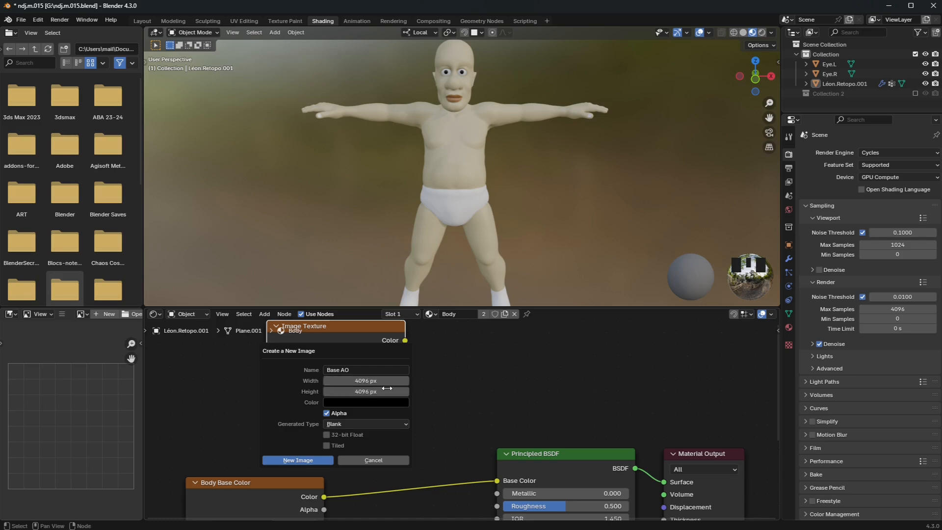
left_click(327, 414)
Set the new image's fill color to mid grey with a Value of 0.5 and create the image.
left_click(350, 401)
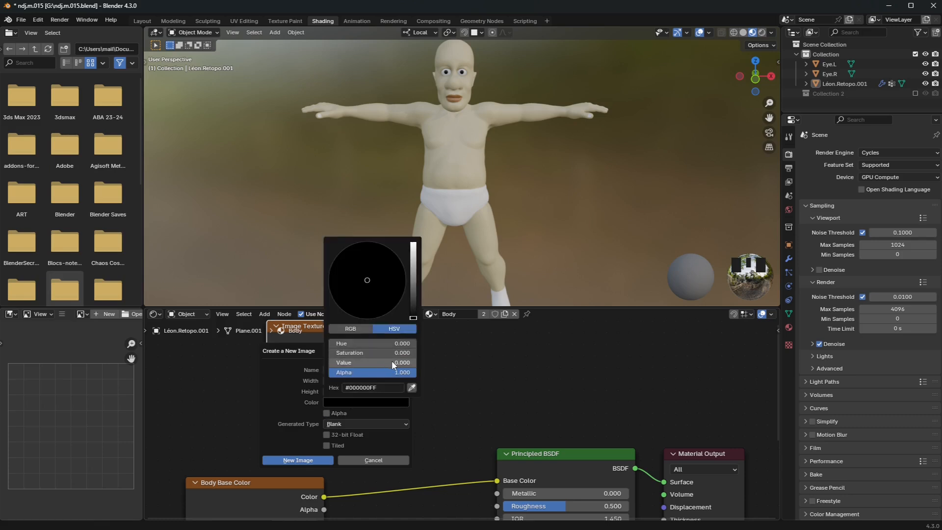
left_click_drag(391, 361, 369, 363)
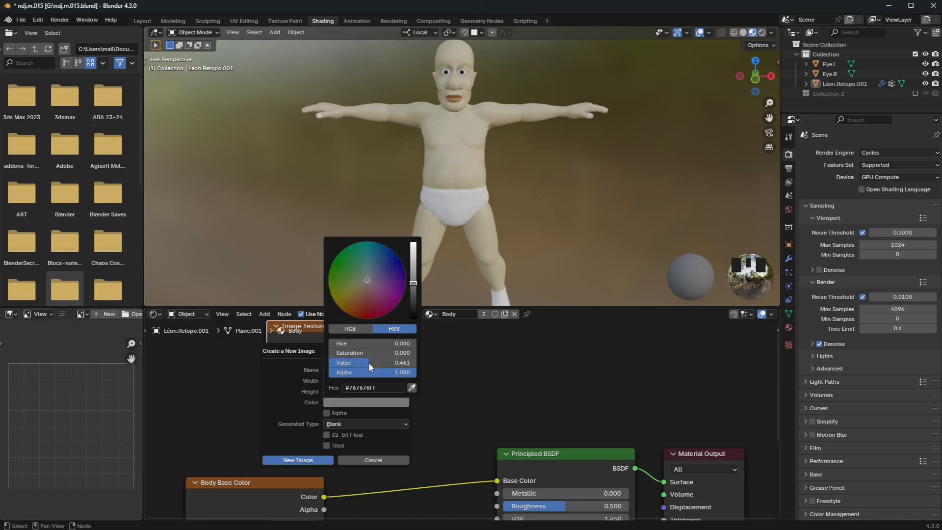
left_click(396, 363)
type(".5")
key("Return")
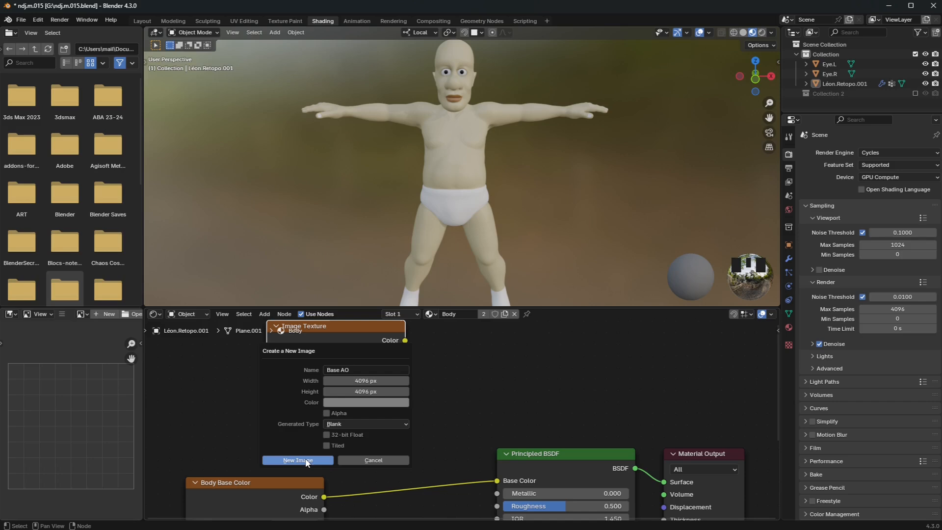
left_click(305, 460)
scroll(328, 405, "down", 2)
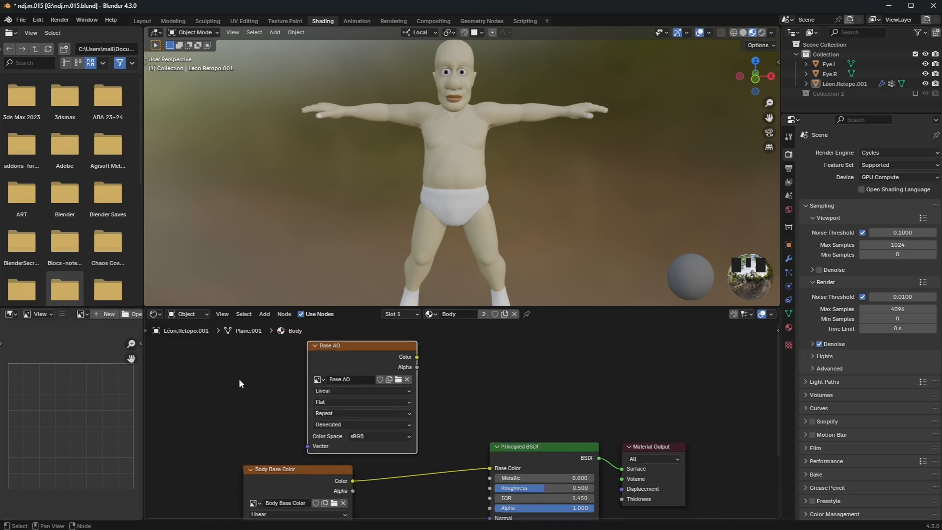
Display the Base AO image in the small image editor, fit it in view, and widen the editor.
left_click(83, 315)
left_click(111, 332)
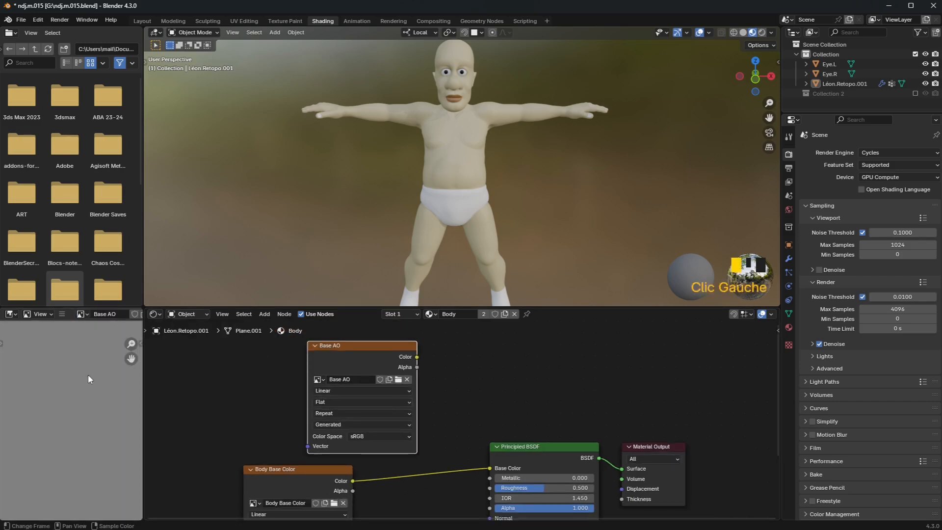
scroll(87, 378, "down", 14)
left_click_drag(142, 388, 246, 388)
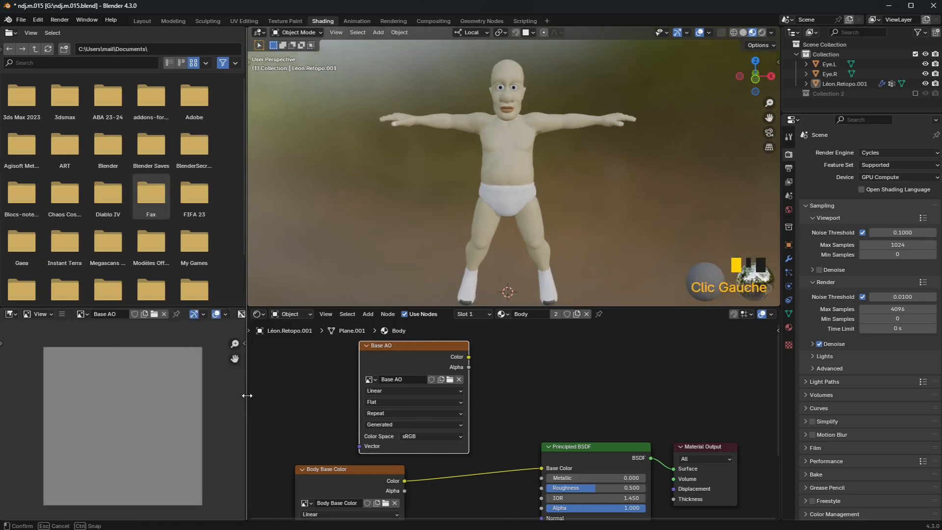
Turn the file browser area into an Image Editor and show the whole Body Base Color image in it.
left_click(10, 32)
left_click(35, 80)
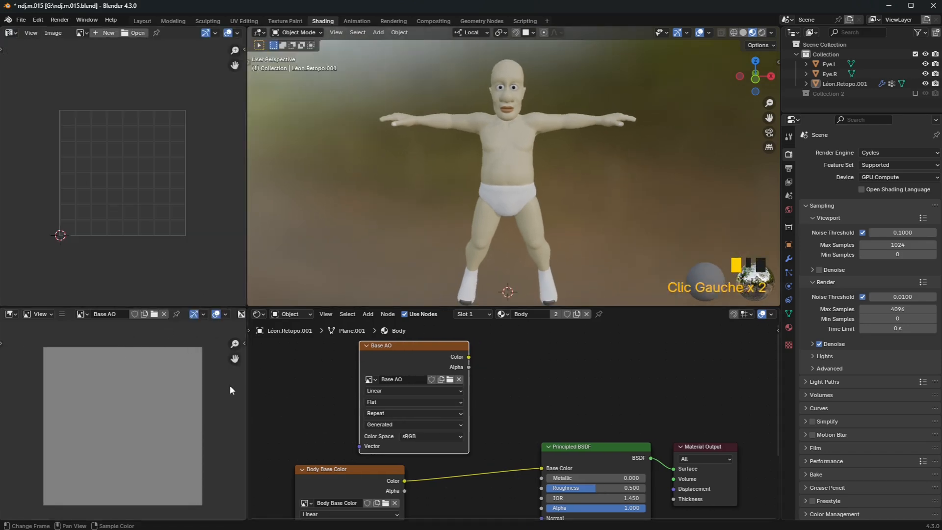
left_click(10, 32)
left_click(97, 58)
left_click(81, 33)
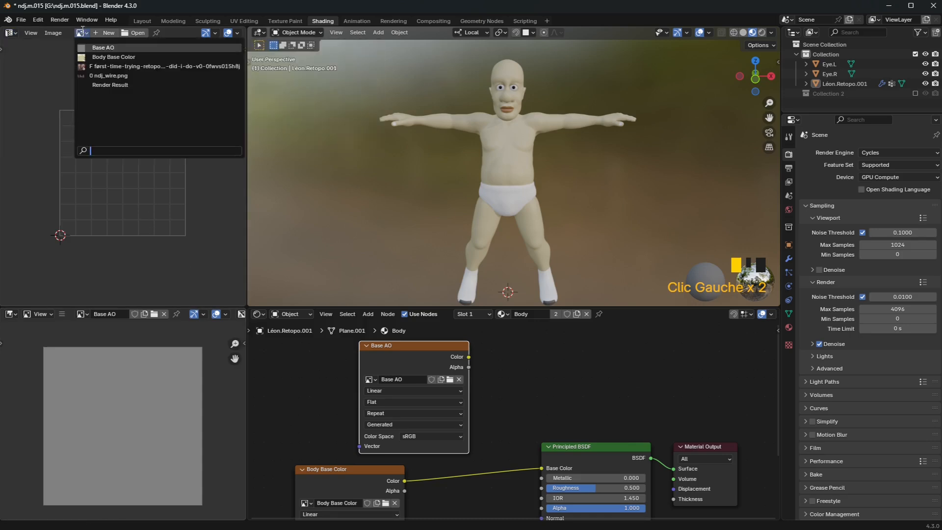
left_click(127, 55)
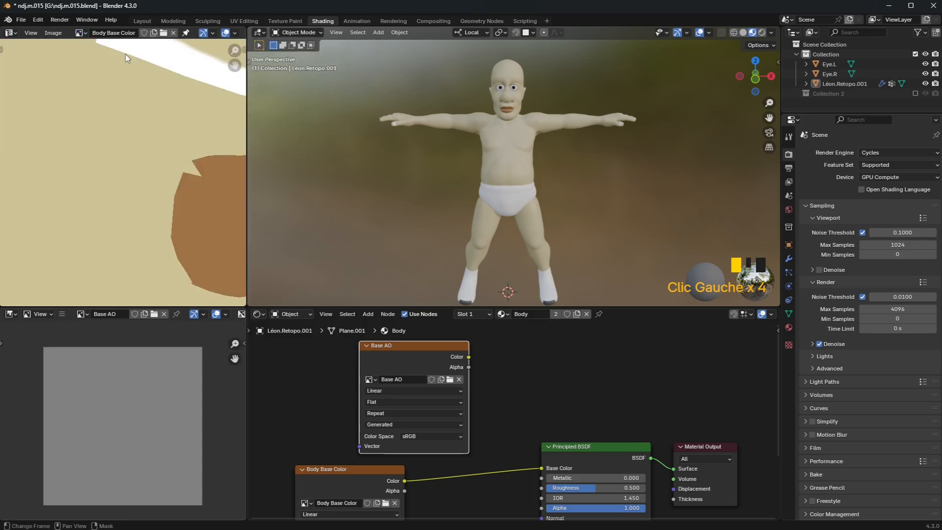
scroll(147, 125, "down", 5)
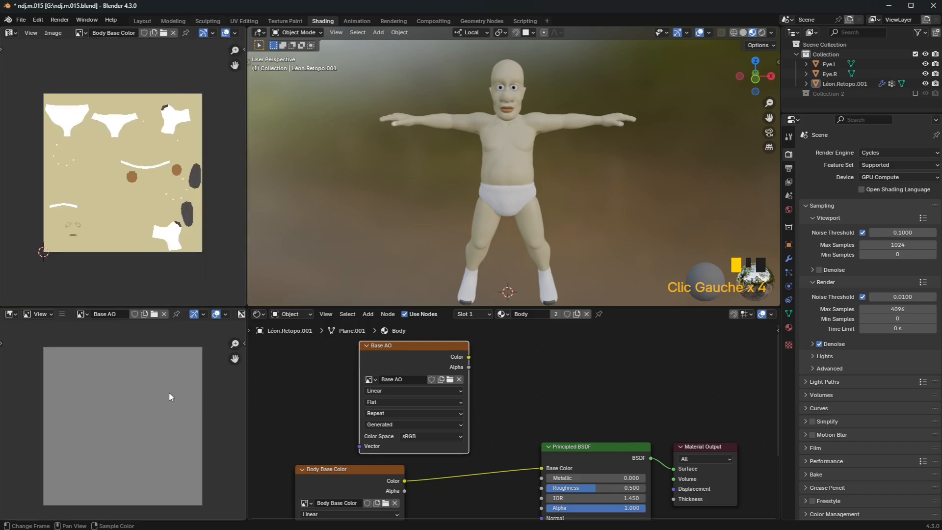
Pin Body Base Color in the new image editor and make the Base AO node the active texture node.
left_click(332, 476)
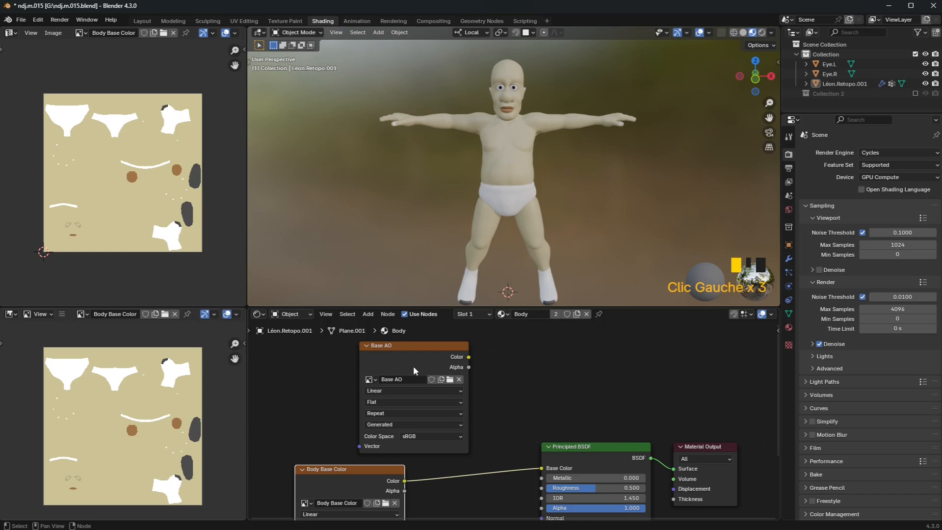
left_click(401, 344)
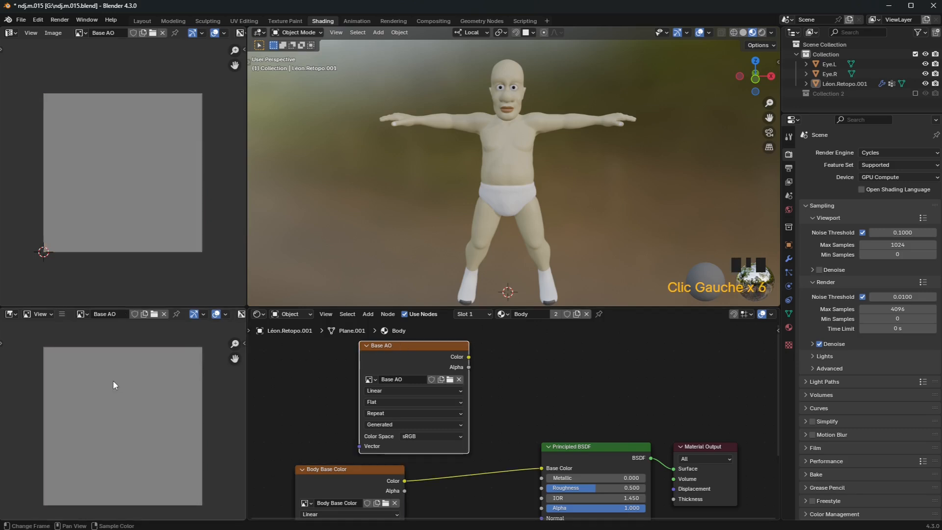
left_click(334, 475)
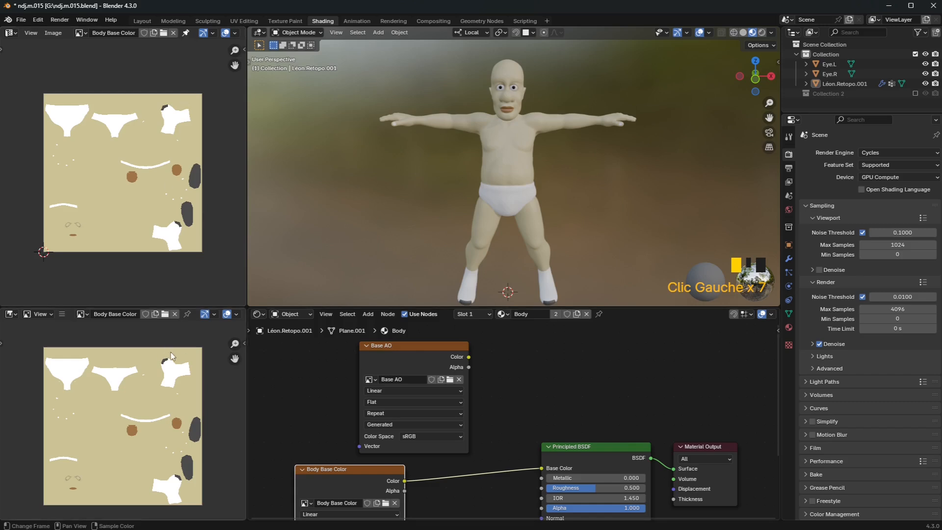
left_click(417, 359)
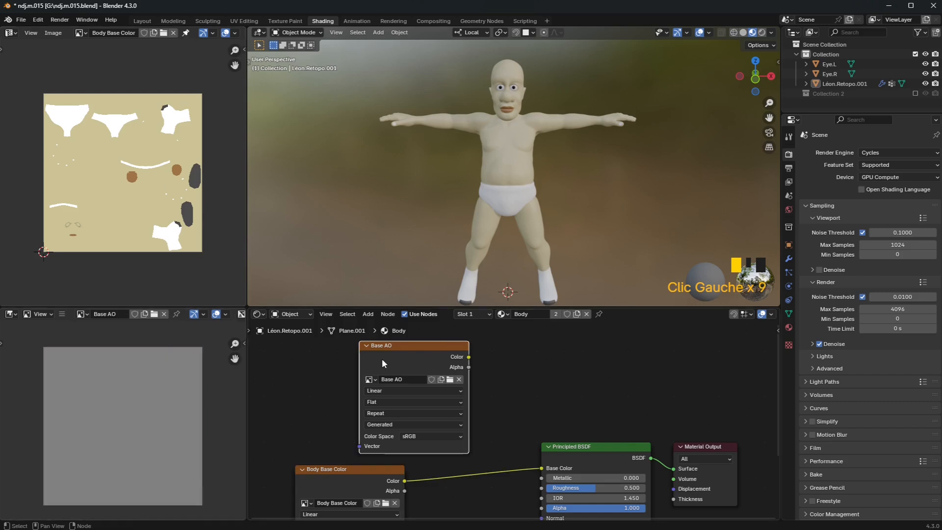
middle_click_drag(159, 400, 140, 391)
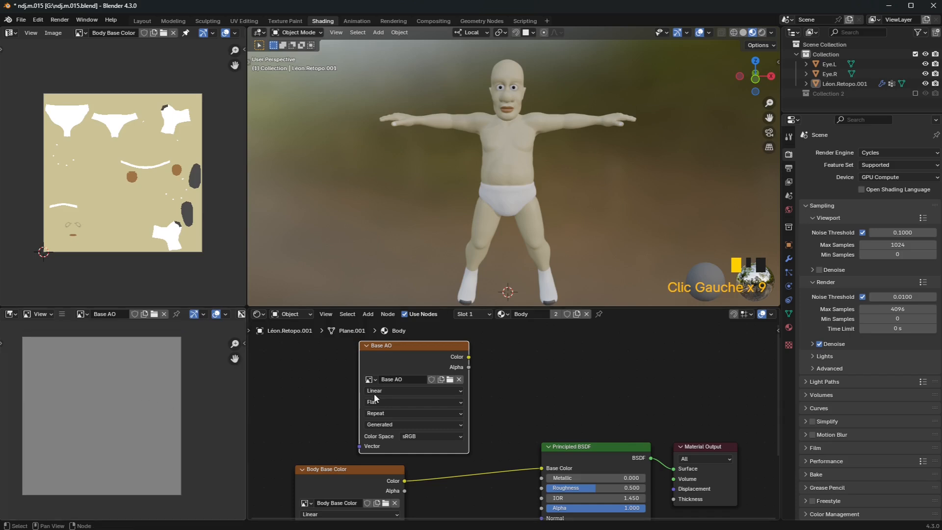
left_click(409, 351)
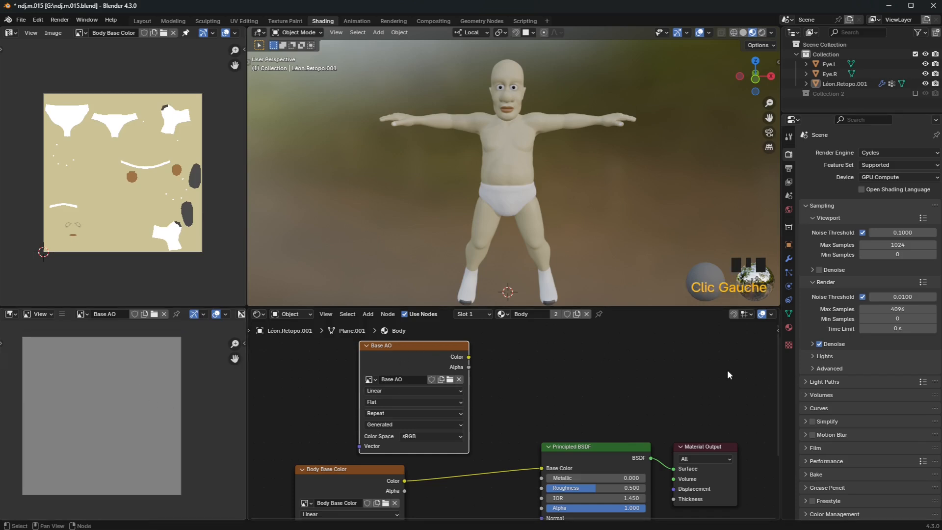
Select the character's body and set the Cycles bake type to Ambient Occlusion.
left_click(516, 165)
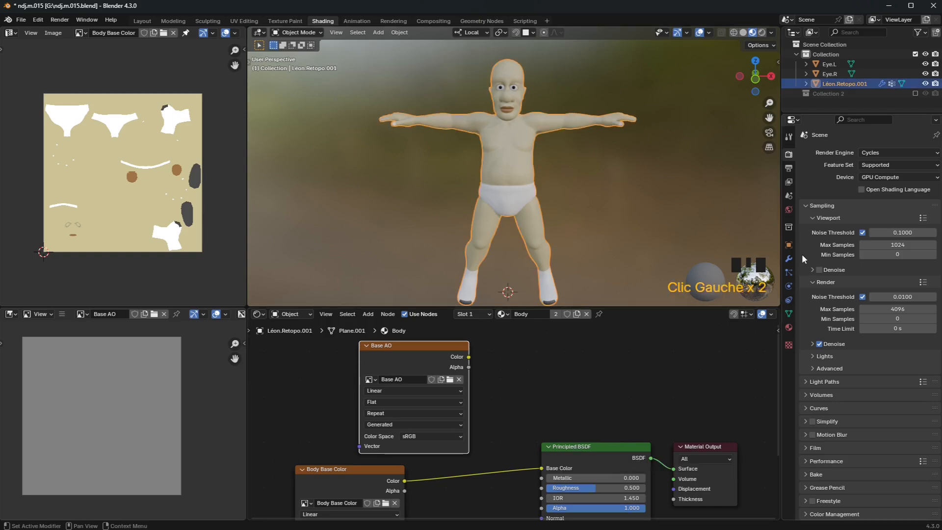
left_click(808, 205)
left_click(808, 312)
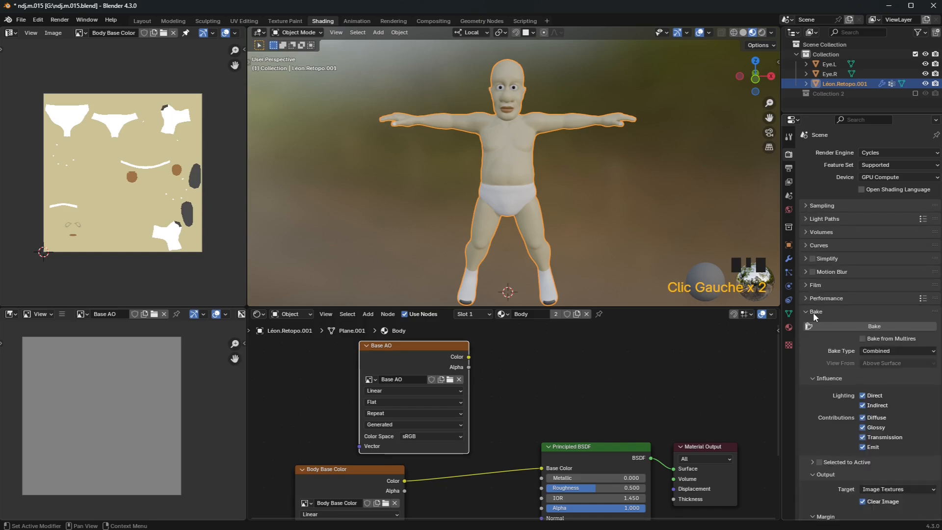
left_click(889, 351)
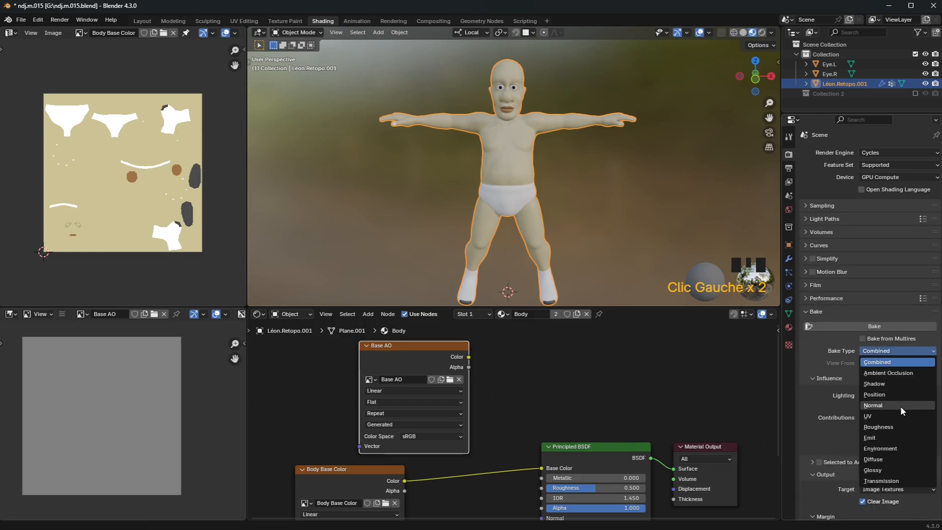
left_click(894, 373)
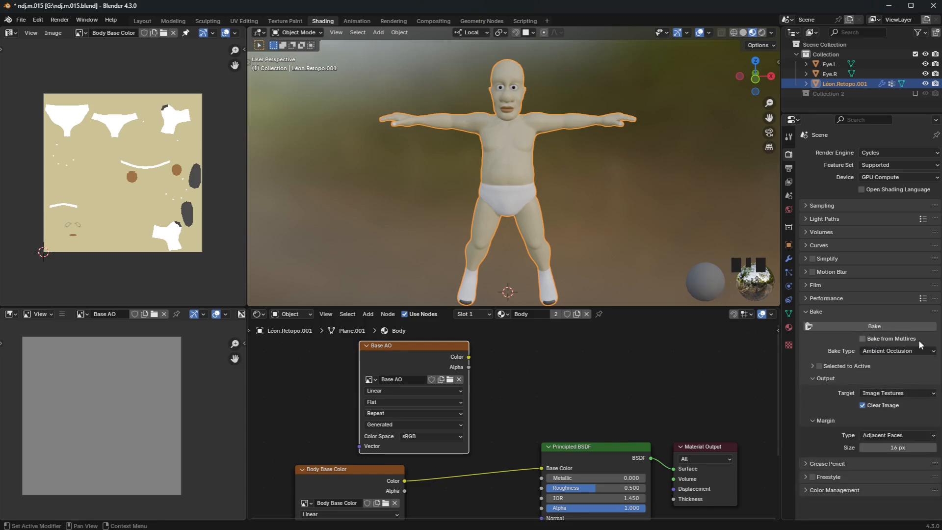
Enable Bake from Multires and set the Multires modifier's Level Viewport to 0 on the body.
left_click(878, 339)
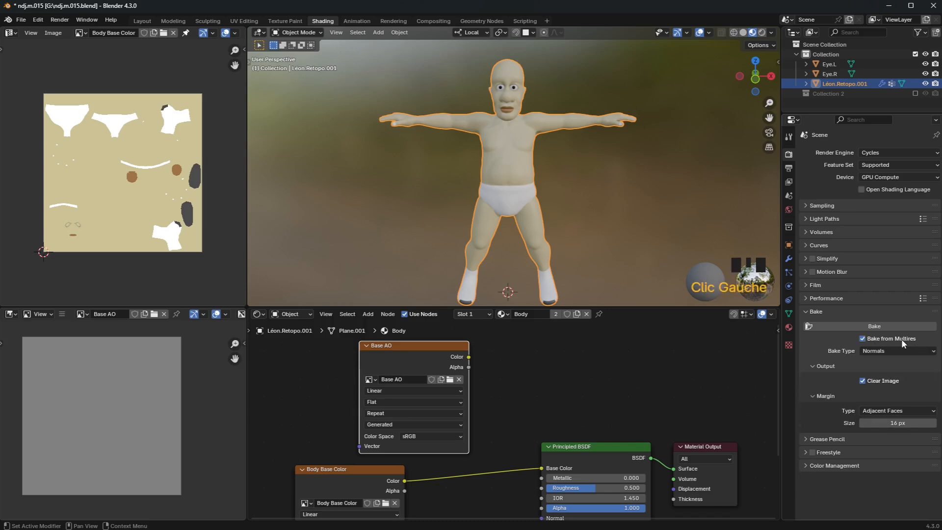
left_click(789, 258)
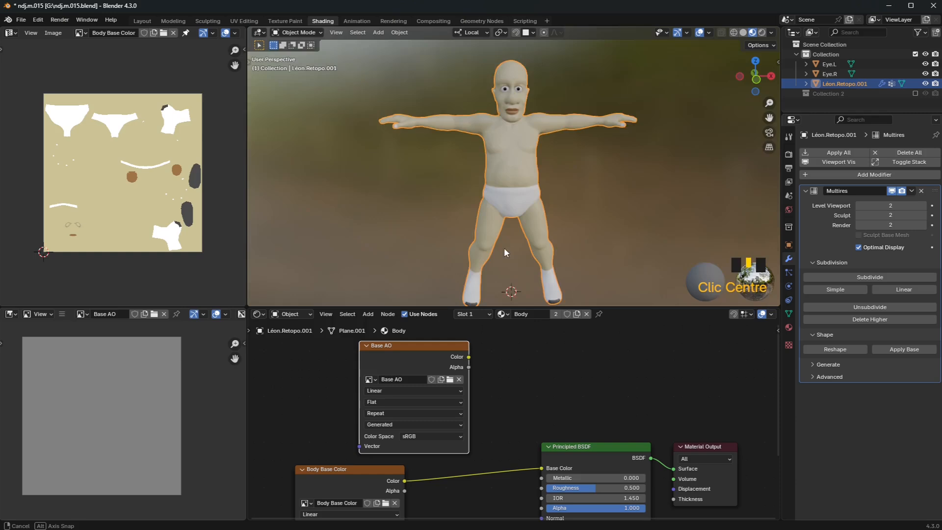
middle_click_drag(505, 248, 520, 256)
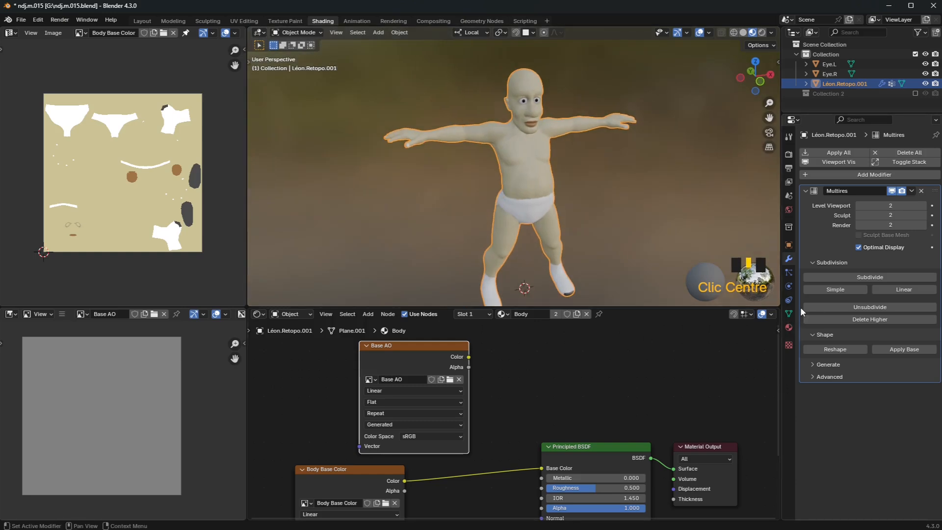
left_click(860, 206)
left_click(860, 205)
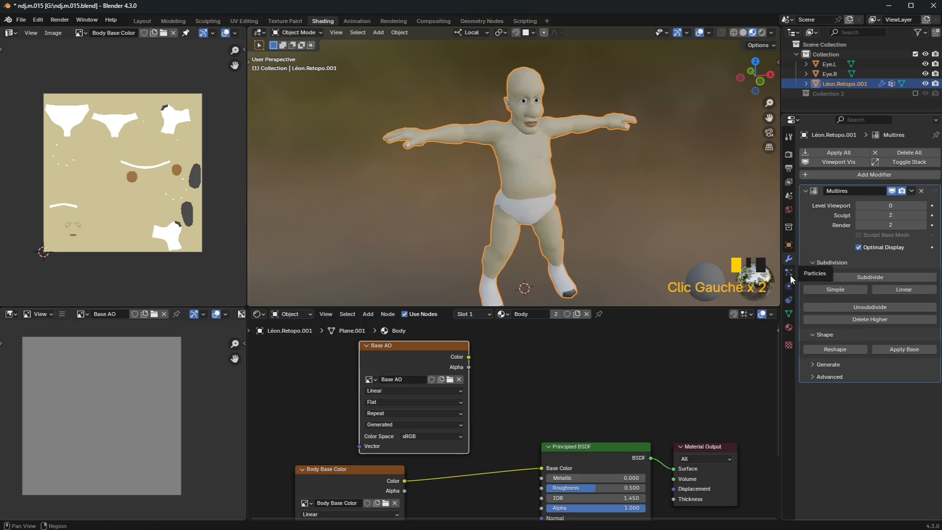
Review the bake types available for Multires baking and turn off Bake from Multires.
left_click(788, 156)
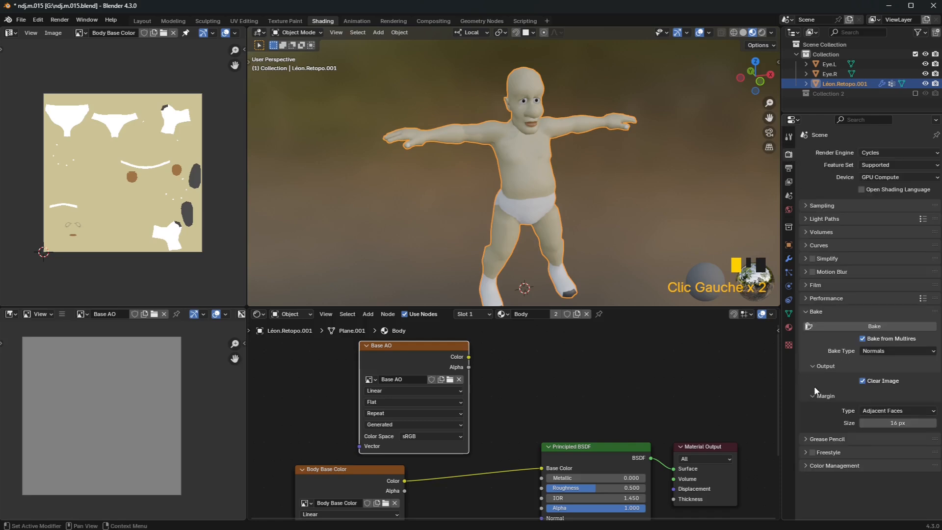
left_click(871, 352)
left_click(870, 350)
left_click(880, 352)
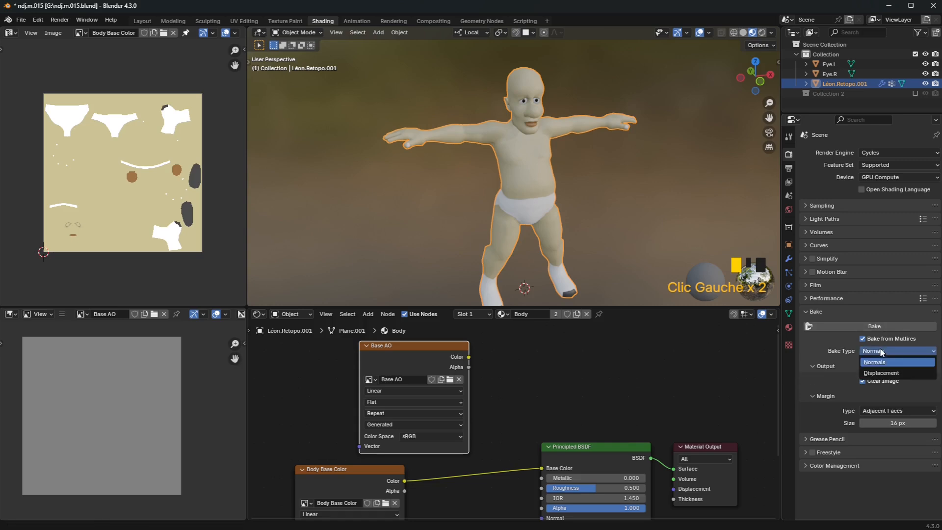
left_click(880, 350)
left_click(862, 339)
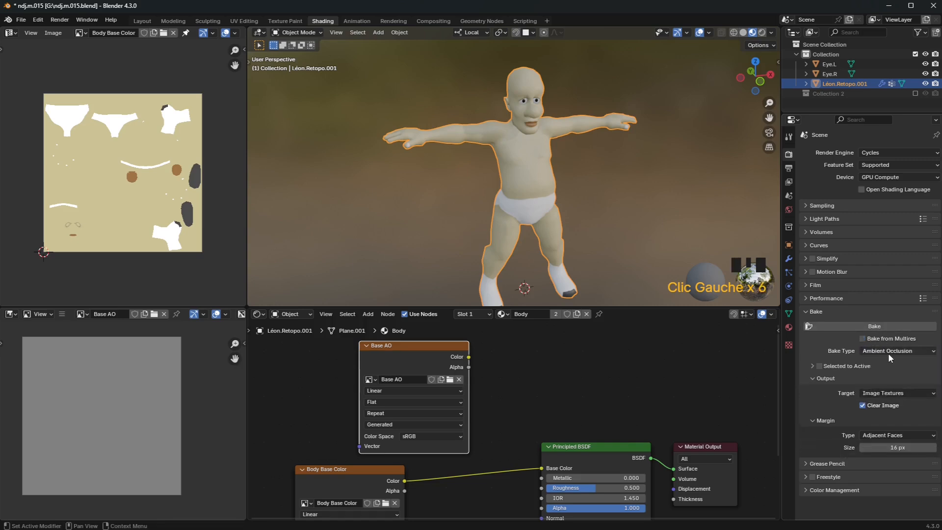
Set the Multires modifier's Level Viewport to 2 on the character's body.
left_click(789, 259)
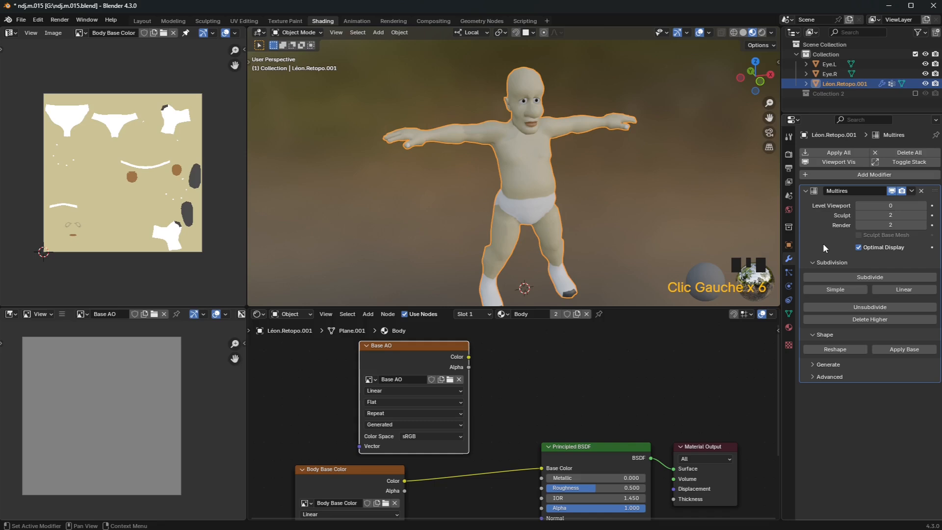
left_click(925, 206)
left_click(925, 206)
left_click(925, 206)
left_click(924, 206)
left_click(925, 206)
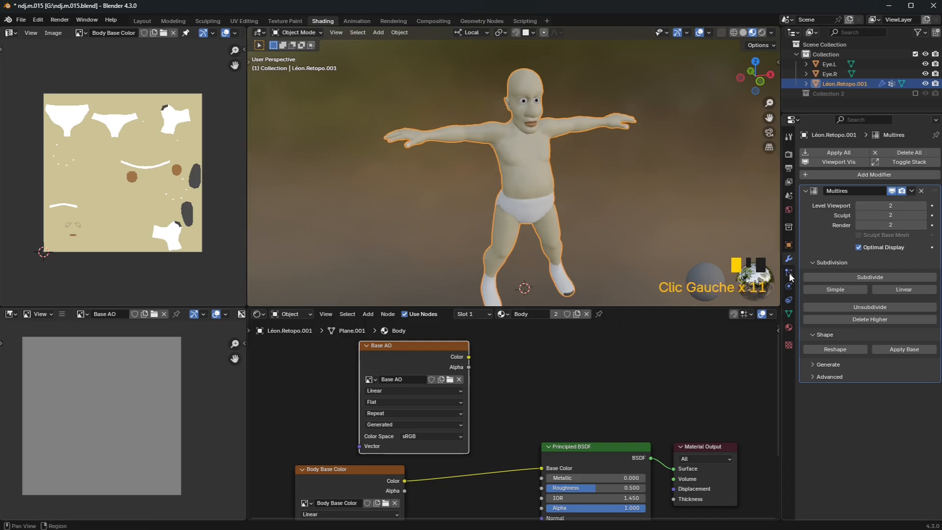
Bake the body's ambient occlusion into the Base AO image and inspect the baked face area.
left_click(790, 284)
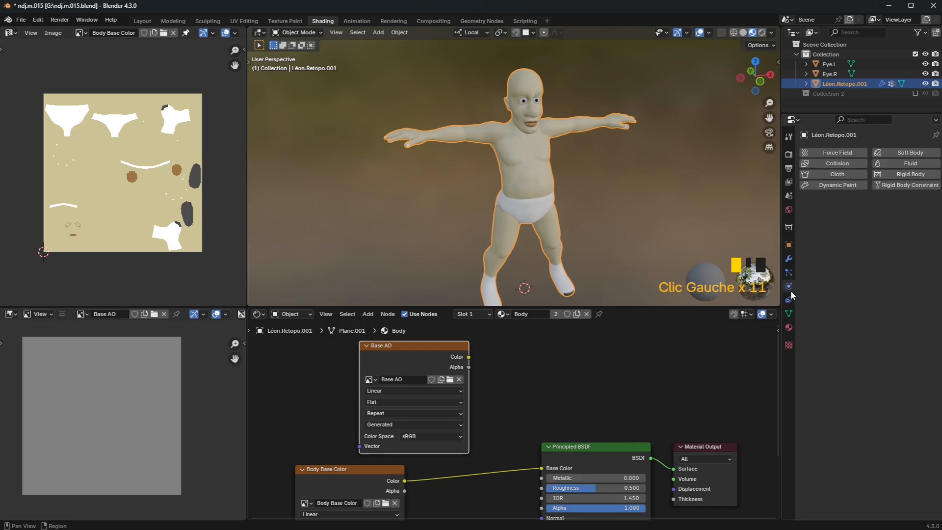
left_click(789, 154)
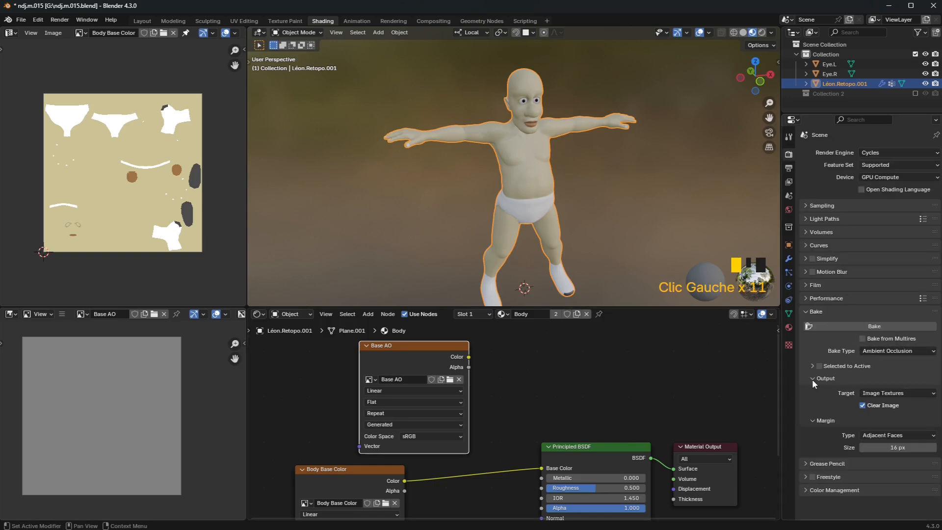
left_click(852, 324)
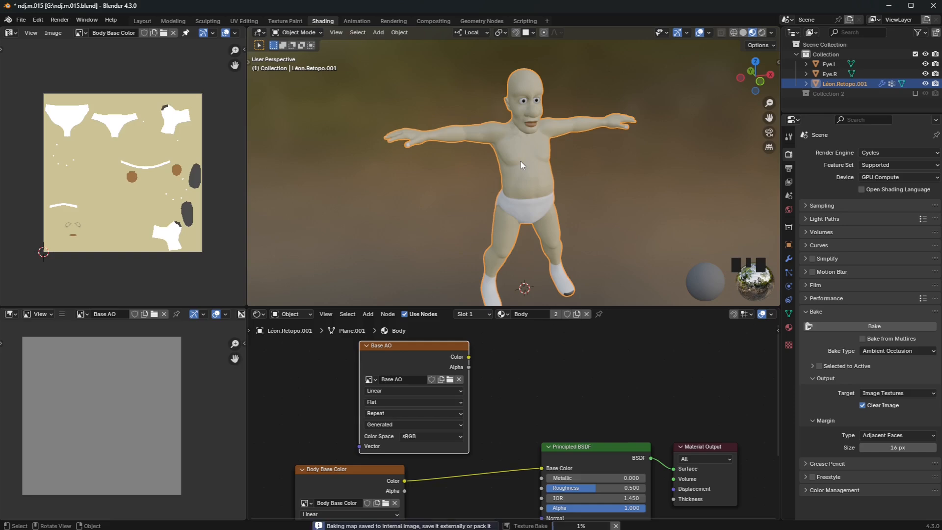
scroll(114, 408, "up", 5)
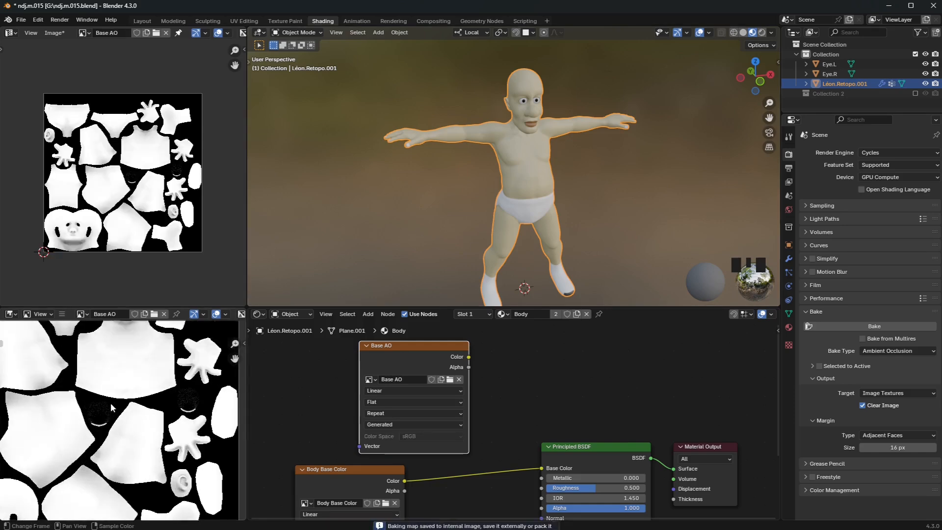
middle_click_drag(115, 403, 240, 323)
scroll(100, 437, "up", 3)
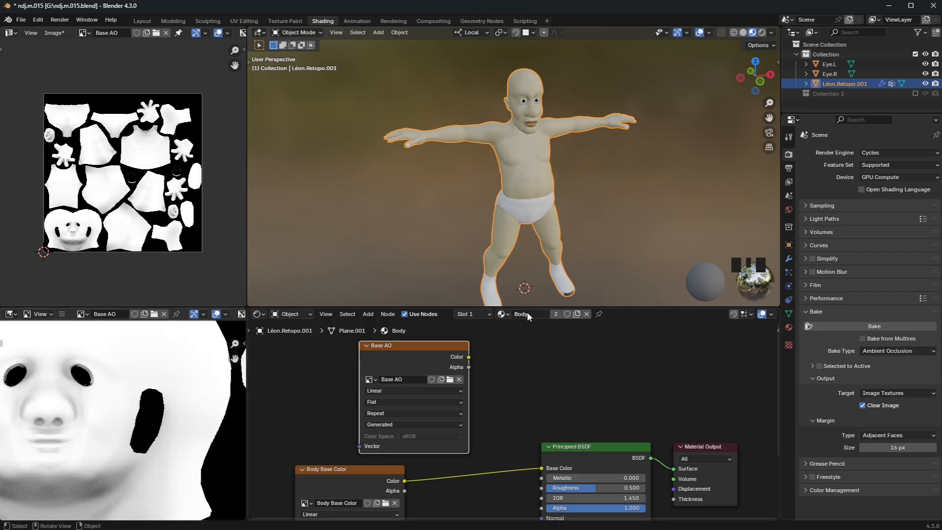
Rearrange the texture nodes so Body Base Color sits above Base AO, leaving room before the Principled BSDF.
middle_click_drag(482, 426, 533, 397)
scroll(533, 399, "down", 3)
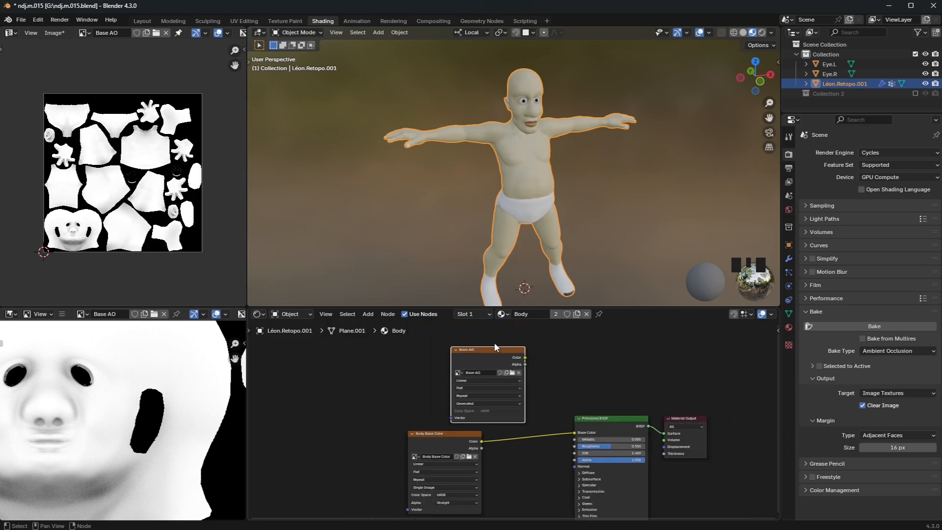
left_click_drag(493, 348, 362, 422)
double_click(436, 435)
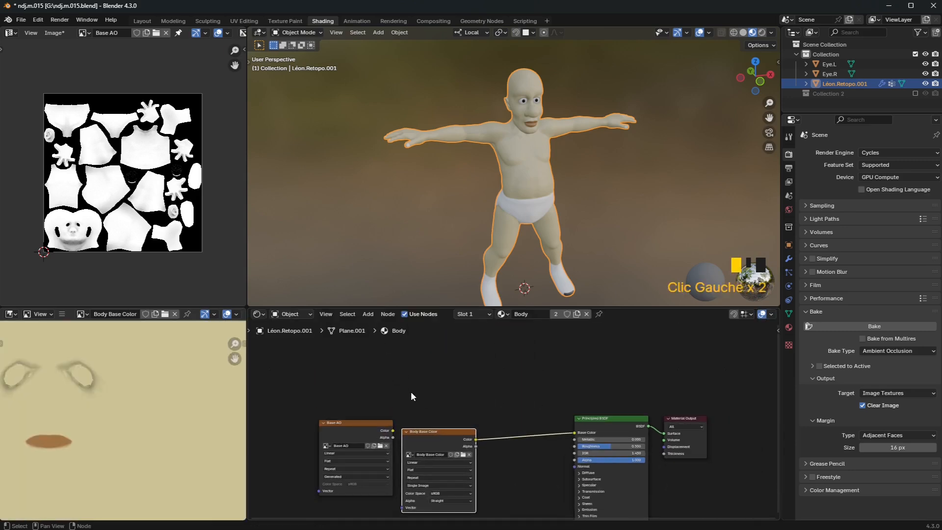
left_click_drag(436, 431, 349, 337)
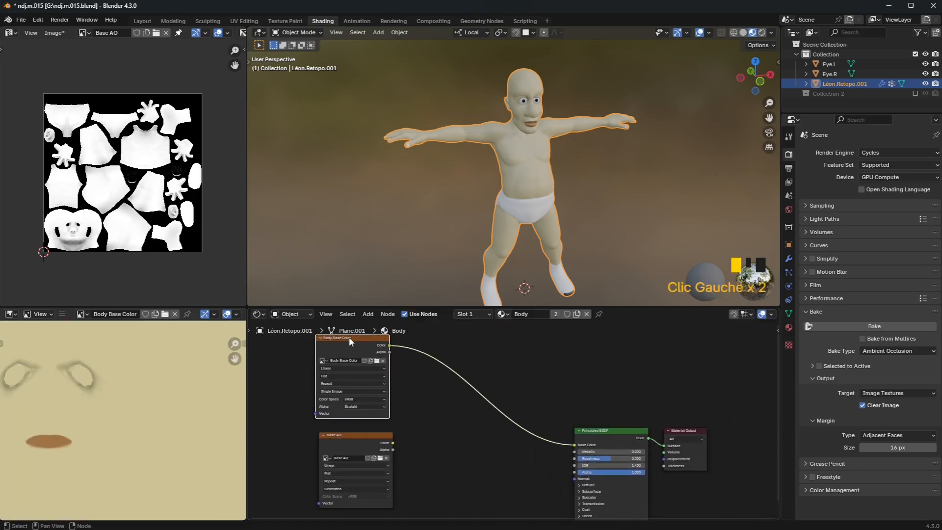
Insert a Mix Color node between Body Base Color and the Principled BSDF, and connect Base AO's Color to input B.
left_click(369, 314)
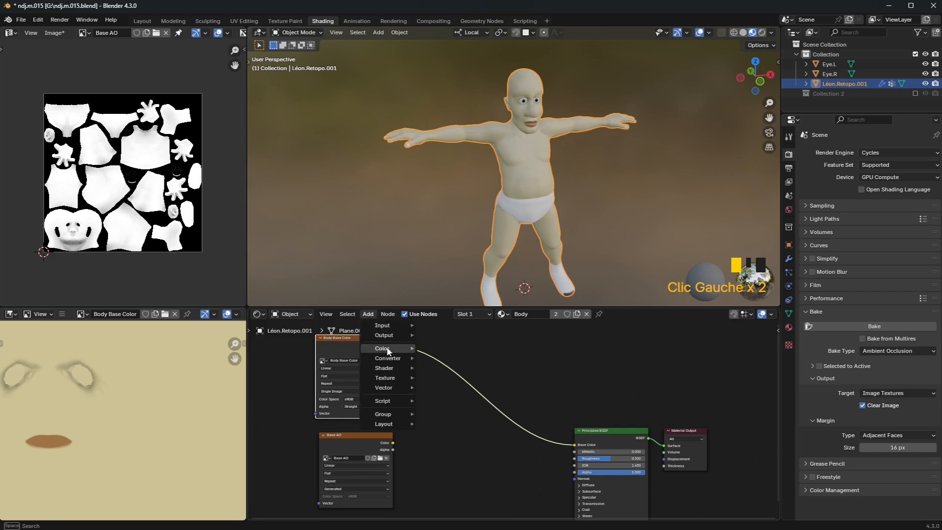
mouse_move(388, 348)
left_click(449, 396)
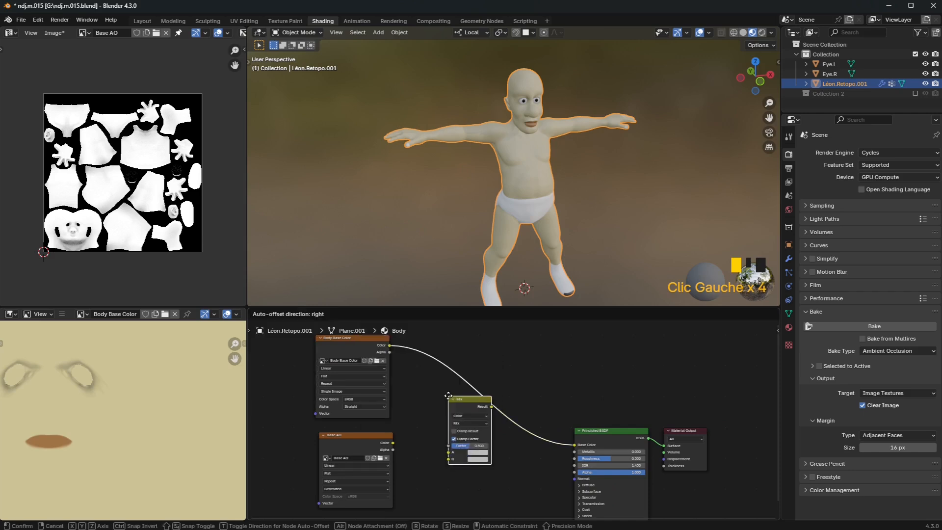
left_click(460, 354)
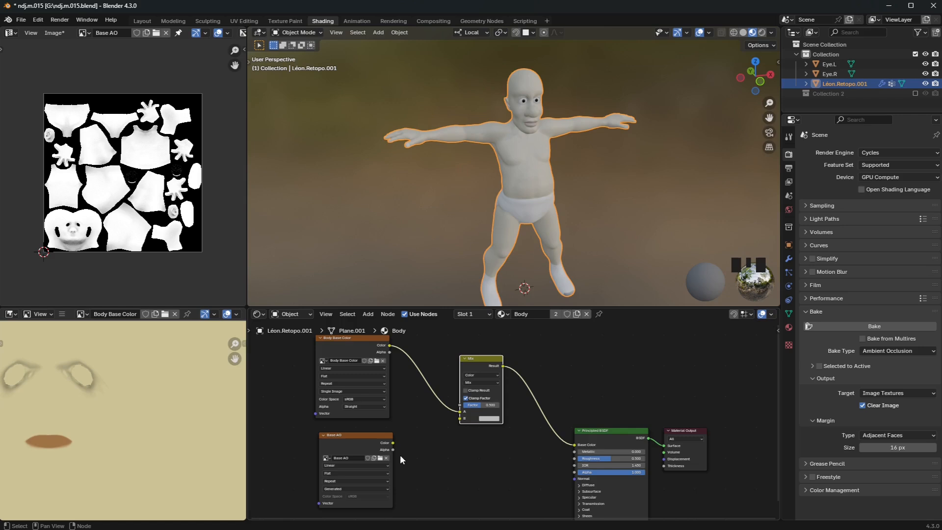
mouse_move(393, 443)
left_mouse_down()
mouse_move(469, 426)
mouse_move(464, 419)
left_mouse_up()
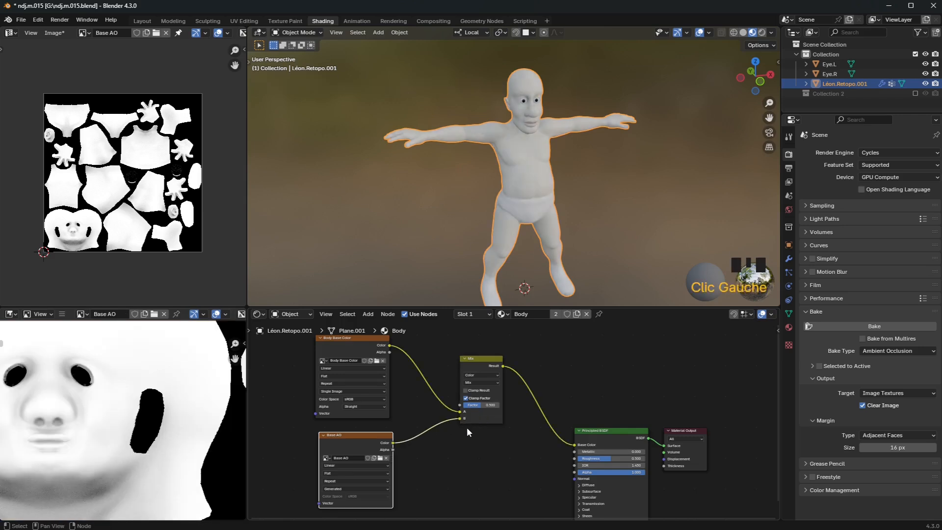
Set the Mix node's blending mode to Multiply and its Factor to 1.000.
scroll(480, 378, "up", 3)
left_click(446, 335)
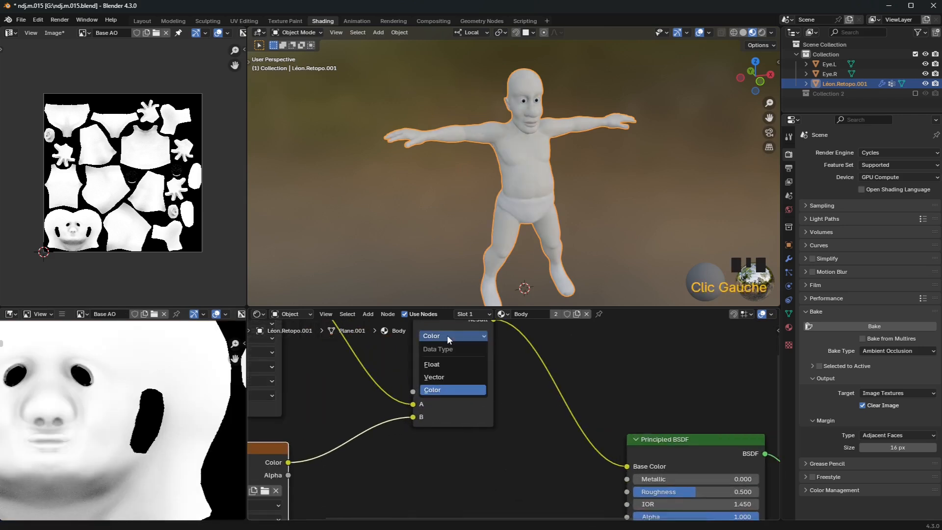
left_click(446, 335)
left_click(443, 350)
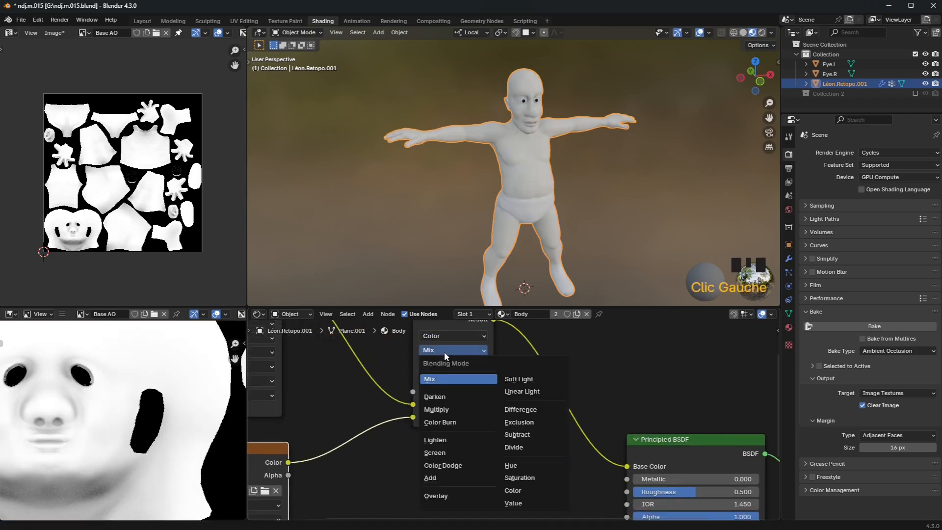
left_click(445, 406)
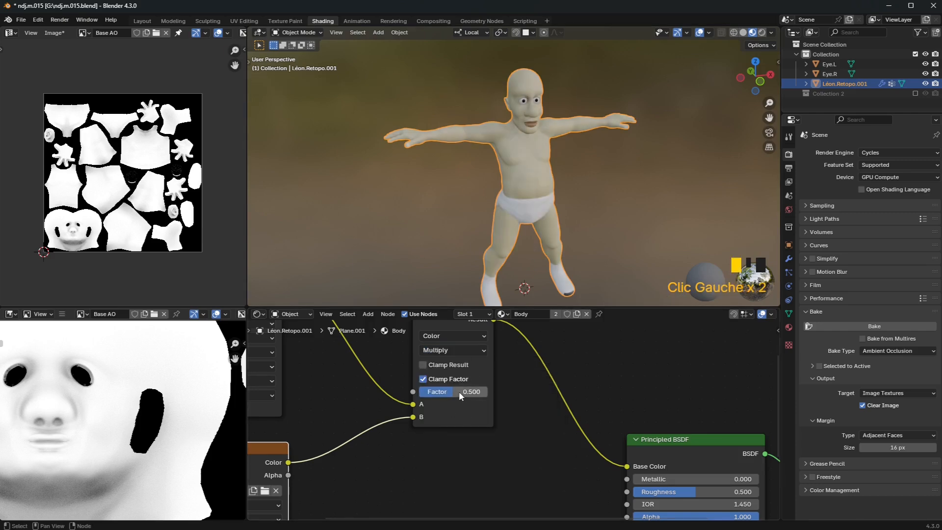
left_click_drag(454, 391, 485, 391)
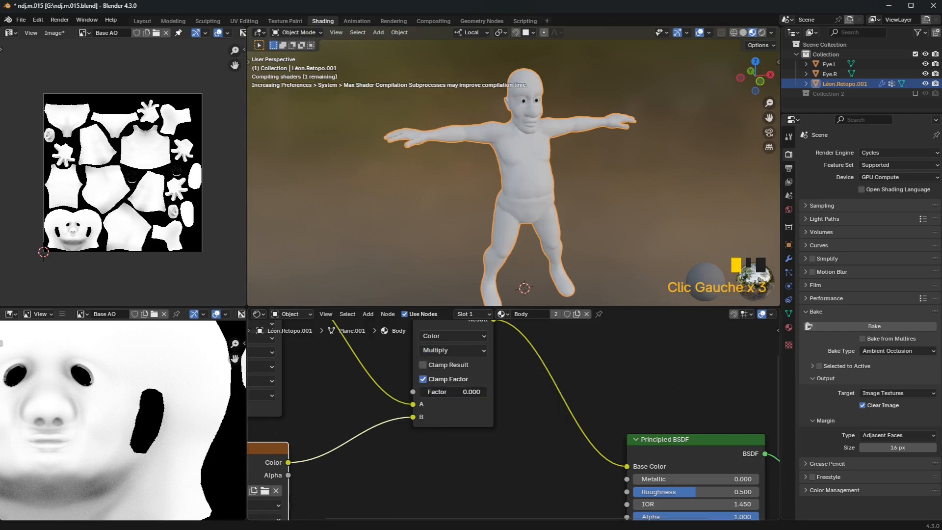
Examine the multiplied ambient occlusion on the character's body from the front, side and back.
middle_click_drag(510, 246, 526, 241)
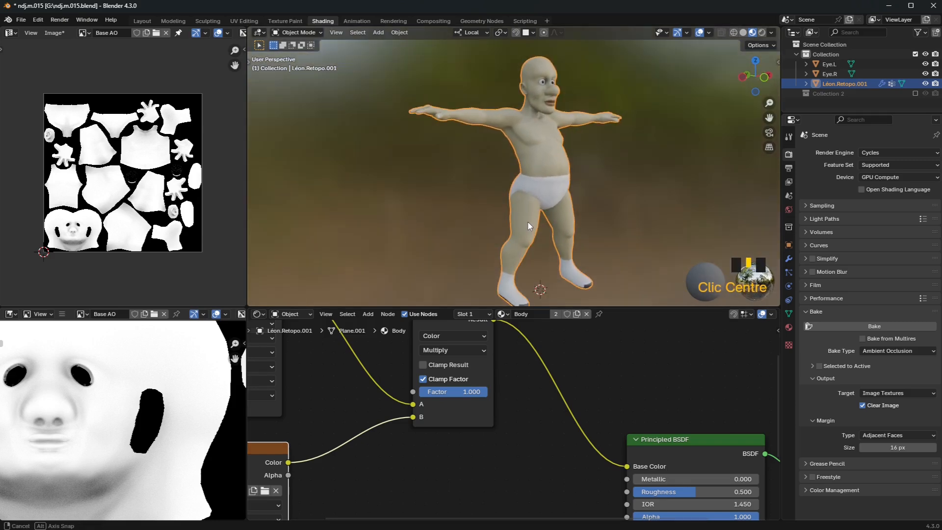
scroll(529, 235, "up", 4)
middle_click_drag(567, 159, 681, 237, "shift")
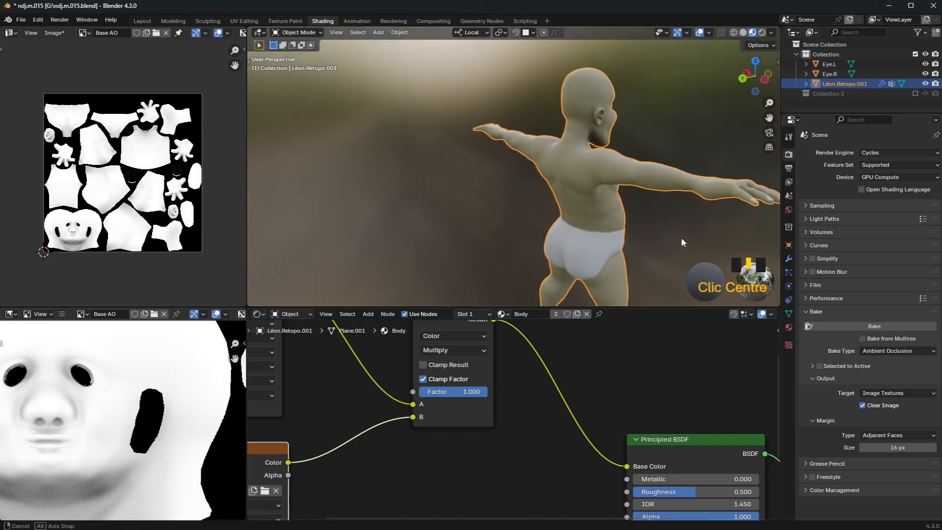
left_click(476, 393)
mouse_move(475, 393)
left_mouse_down()
mouse_move(408, 393)
mouse_move(480, 393)
left_mouse_up()
middle_click_drag(601, 181, 471, 113)
scroll(504, 185, "down", 2)
middle_click_drag(503, 186, 546, 162)
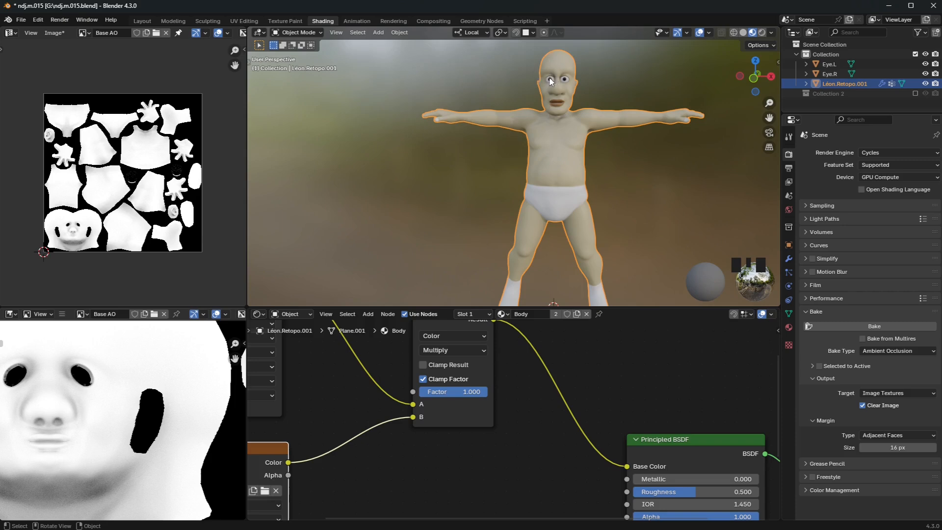
middle_click_drag(548, 119, 466, 147, "shift")
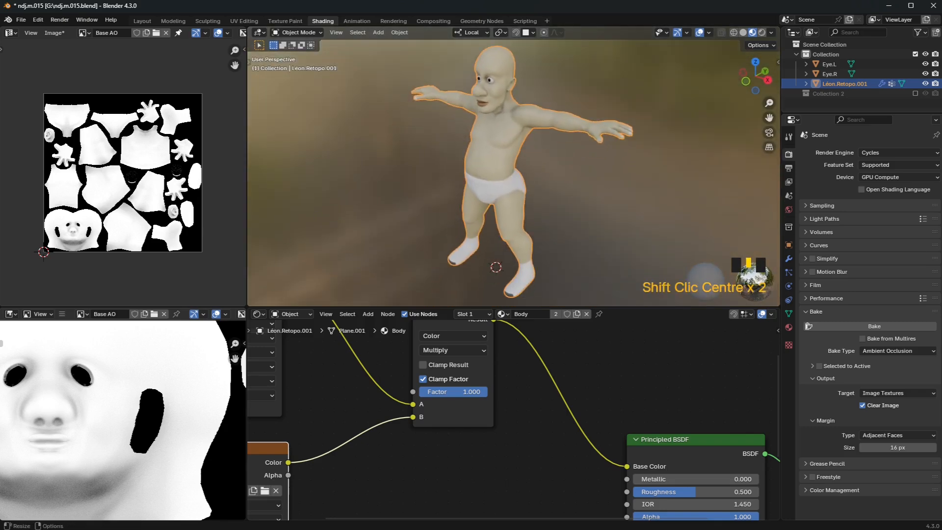